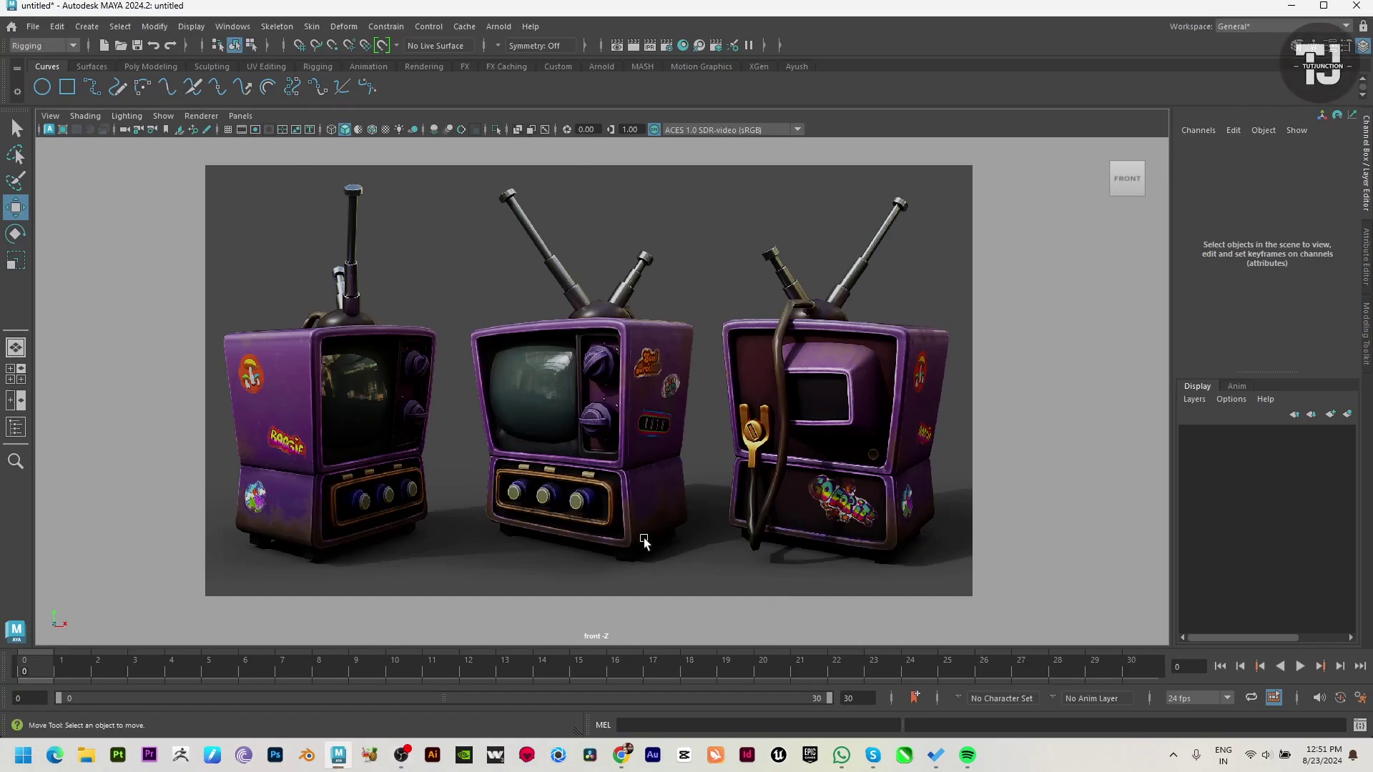
# Create a polygon cube from the Poly Modeling shelf on the perspective grid, sized 7.29.
pyautogui.press('space')
pyautogui.press('space')
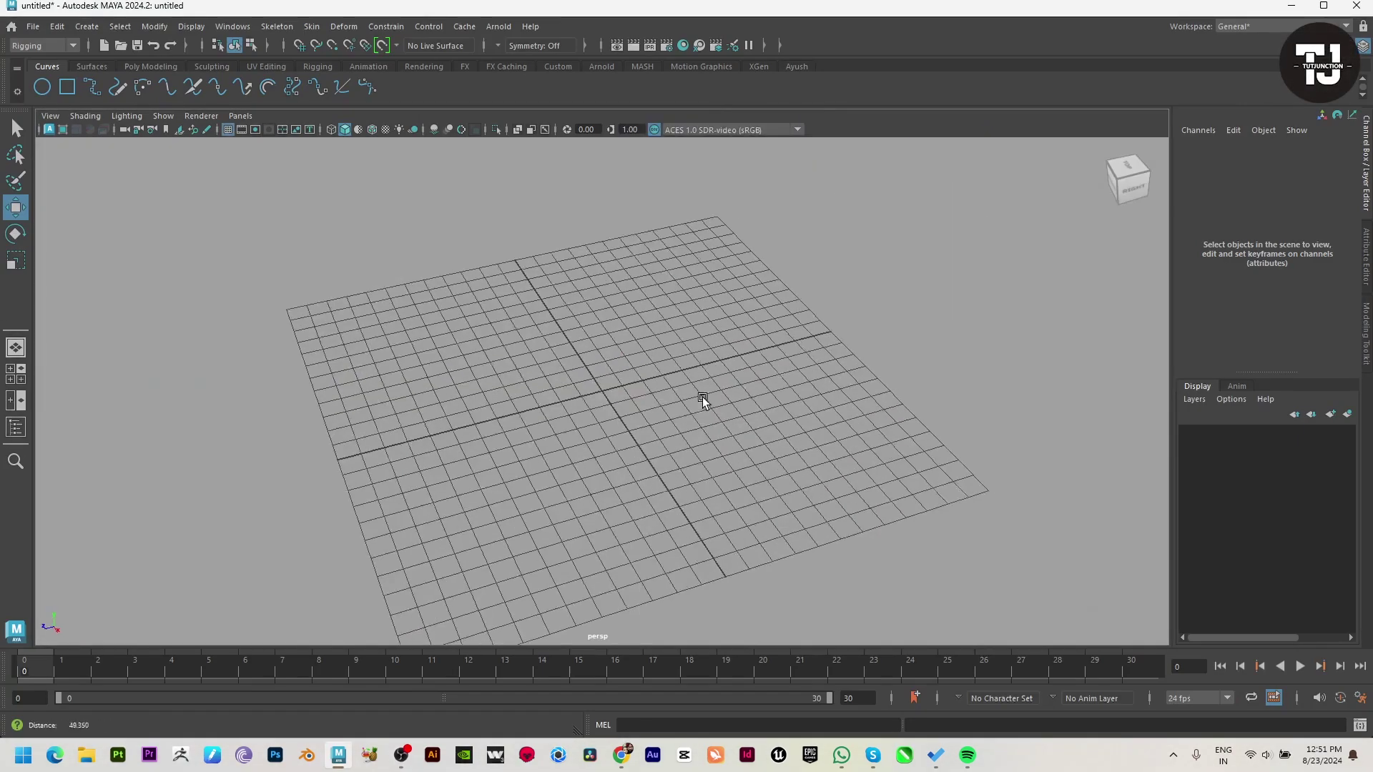
pyautogui.scroll(2, 708, 414)
pyautogui.press('space')
pyautogui.press('space')
pyautogui.scroll(2, 522, 451)
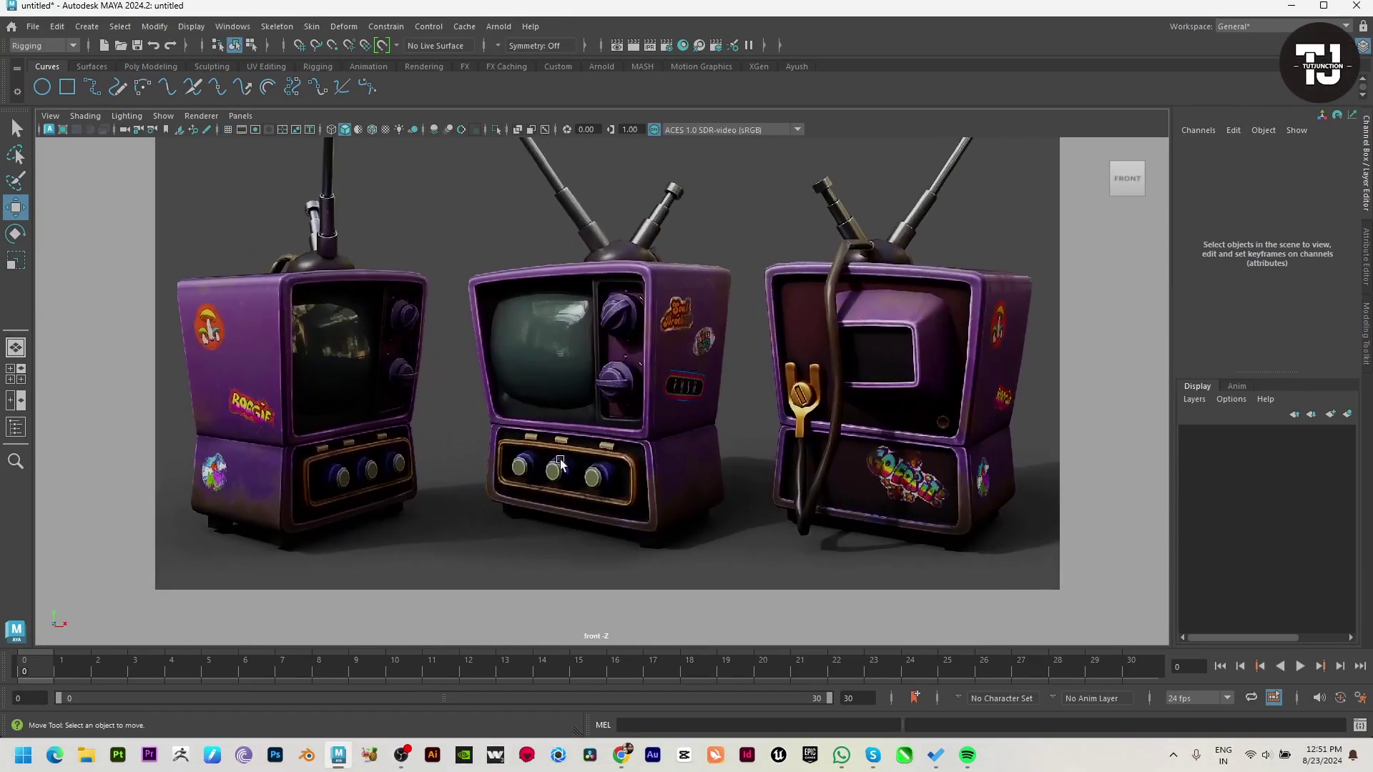
pyautogui.click(145, 63)
pyautogui.click(67, 87)
pyautogui.press('space')
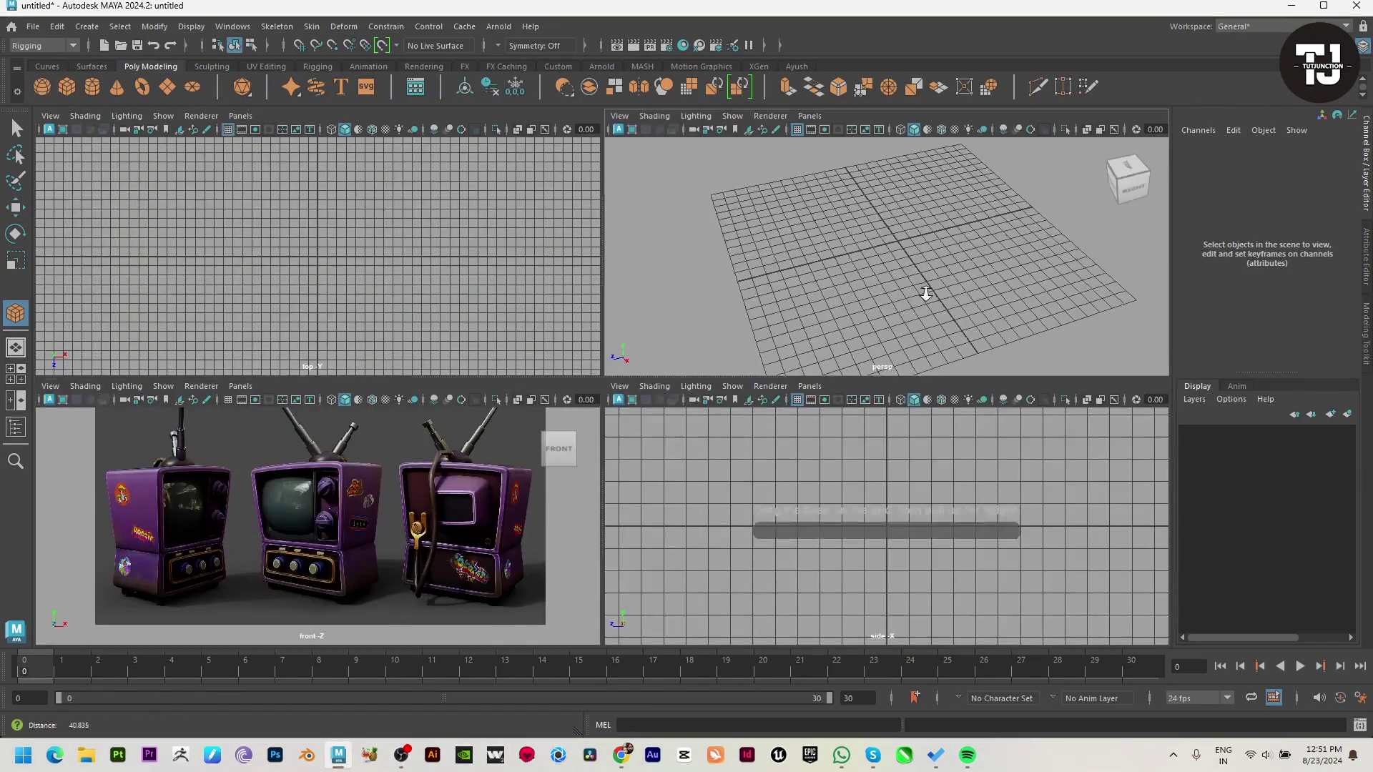
pyautogui.press('space')
pyautogui.moveTo(820, 334)
pyautogui.mouseDown()
pyautogui.moveTo(624, 457)
pyautogui.moveTo(475, 359)
pyautogui.moveTo(597, 357)
pyautogui.moveTo(708, 301)
pyautogui.mouseUp()
# Lower the cube's bottom vertices and scale them inward to taper the box.
pyautogui.press('r')
pyautogui.press('F9')
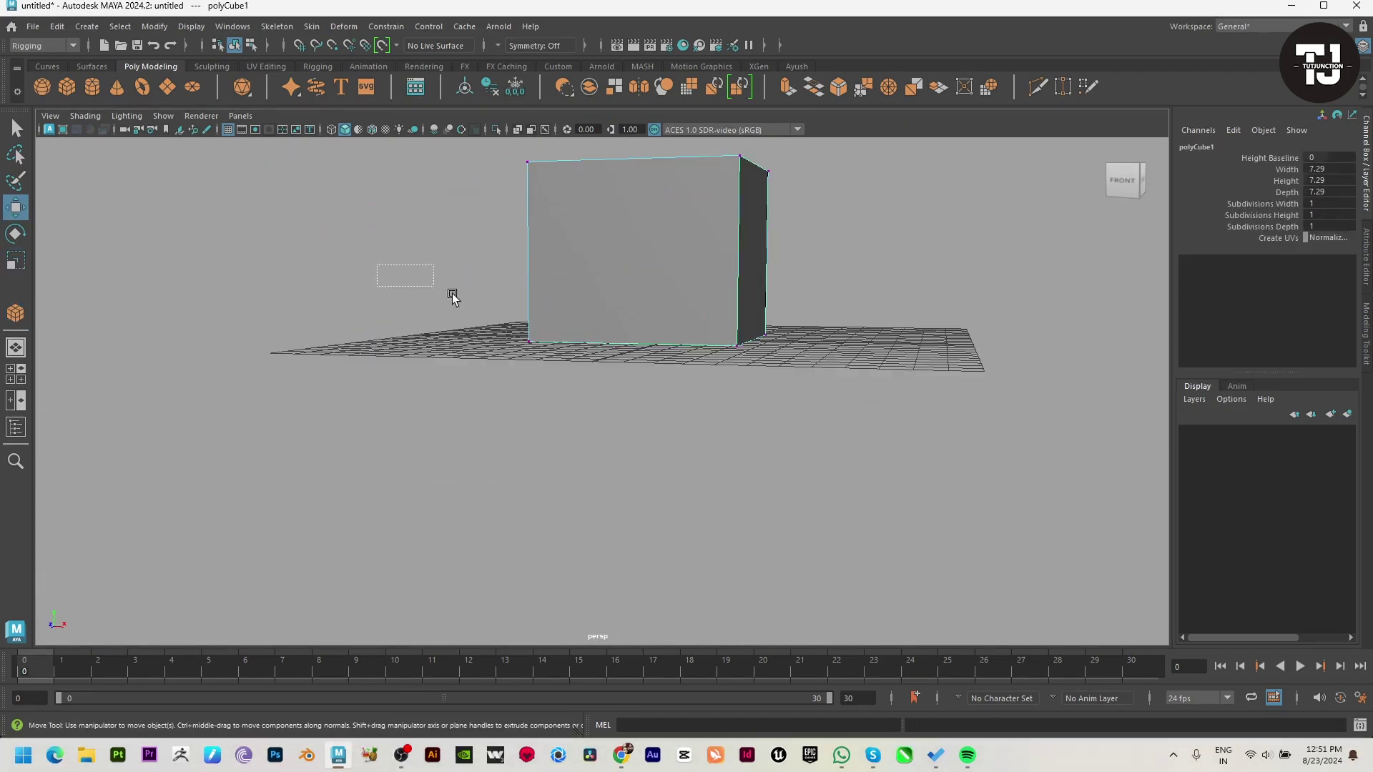
pyautogui.moveTo(453, 297); pyautogui.dragTo(787, 371)
pyautogui.press('w')
pyautogui.moveTo(655, 271); pyautogui.dragTo(653, 315)
pyautogui.press('r')
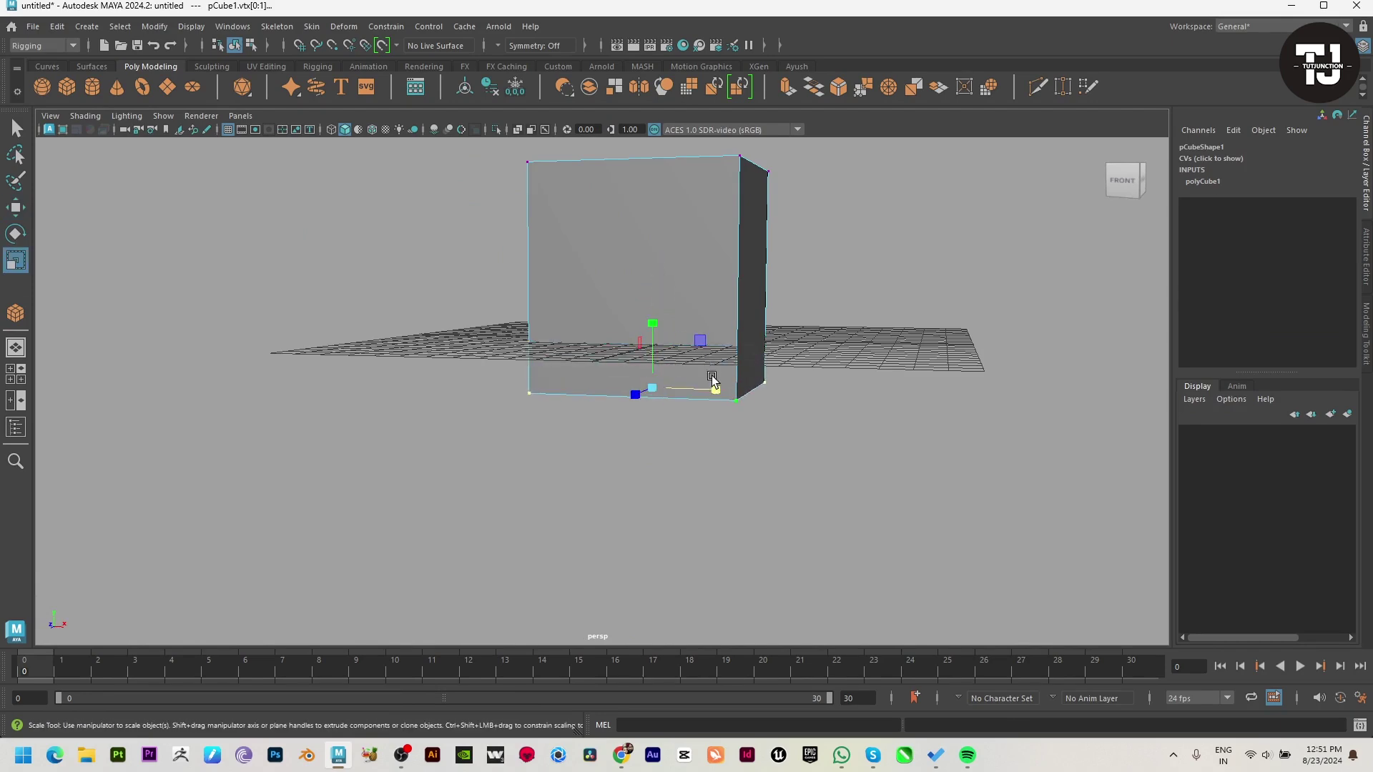
pyautogui.moveTo(711, 385)
pyautogui.mouseDown()
pyautogui.moveTo(601, 404)
pyautogui.moveTo(708, 429)
pyautogui.mouseUp()
pyautogui.press('w')
# Move the whole box beside the reference TVs in the front view.
pyautogui.press('space')
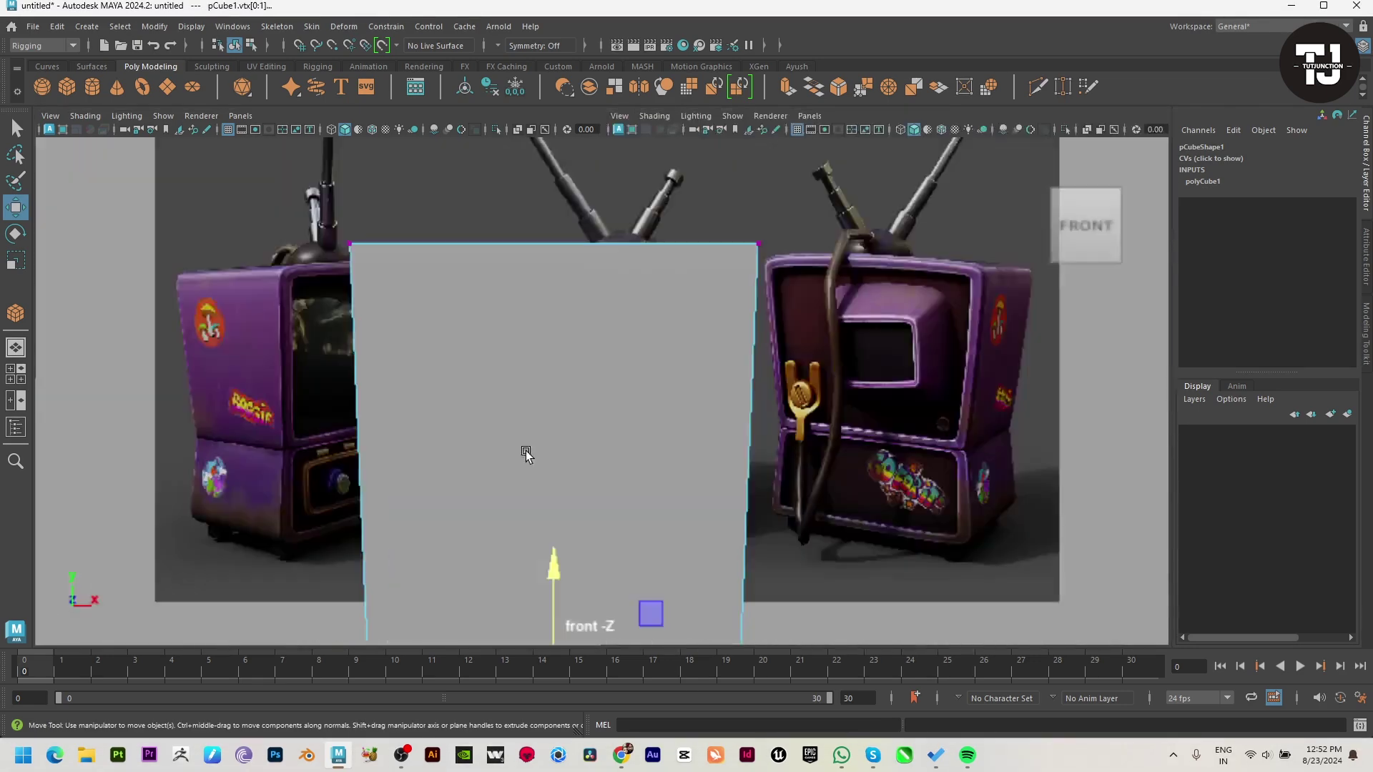
pyautogui.scroll(-1, 526, 454)
pyautogui.scroll(-2, 491, 390)
pyautogui.scroll(-2, 371, 393)
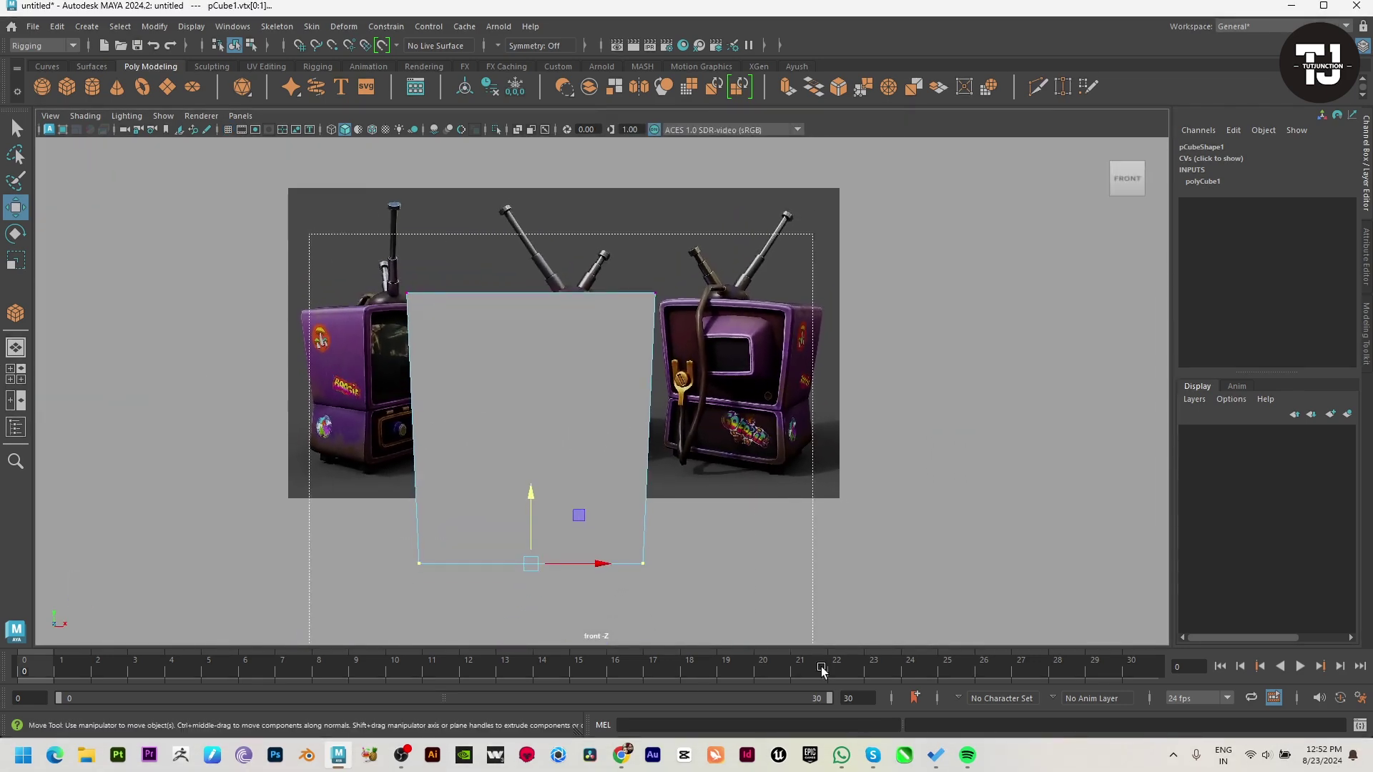
pyautogui.moveTo(613, 432); pyautogui.dragTo(894, 440)
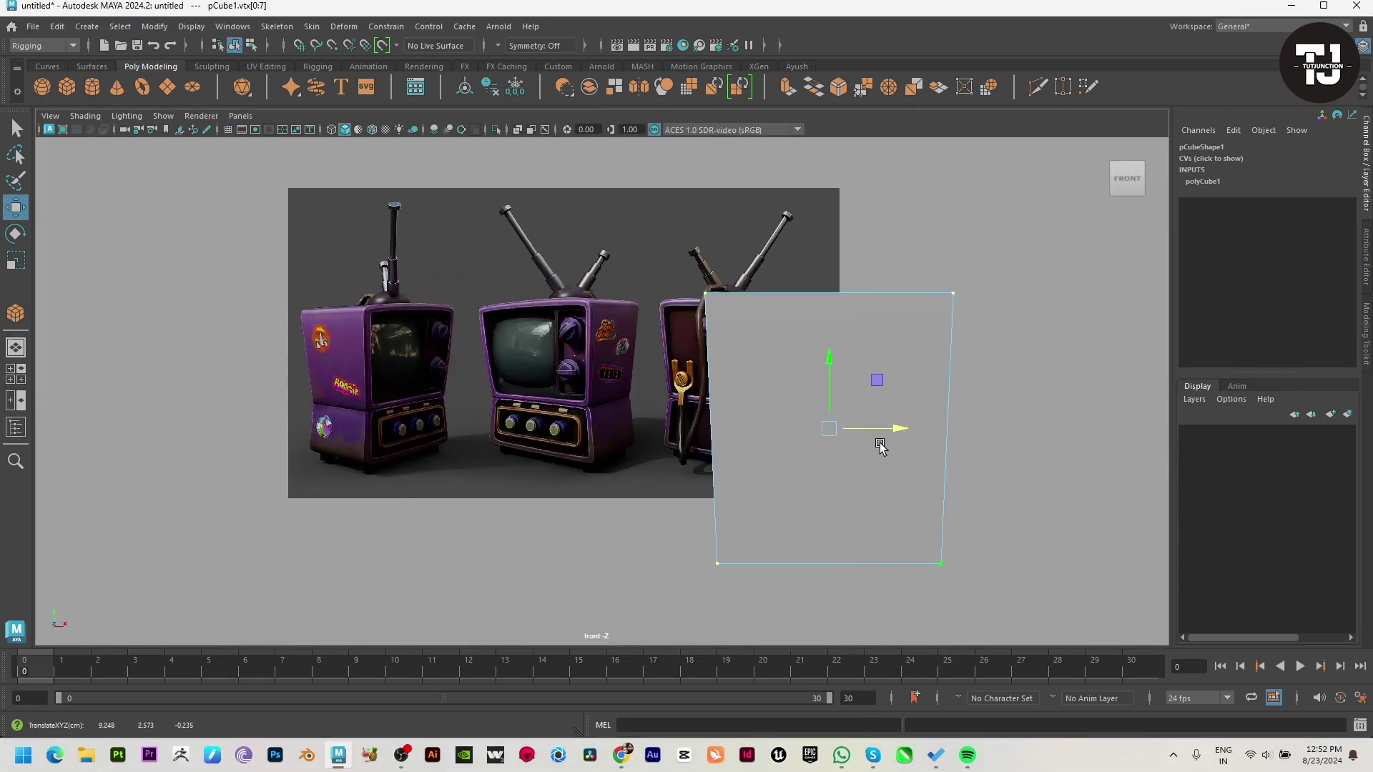
pyautogui.scroll(1, 880, 445)
pyautogui.scroll(1, 883, 509)
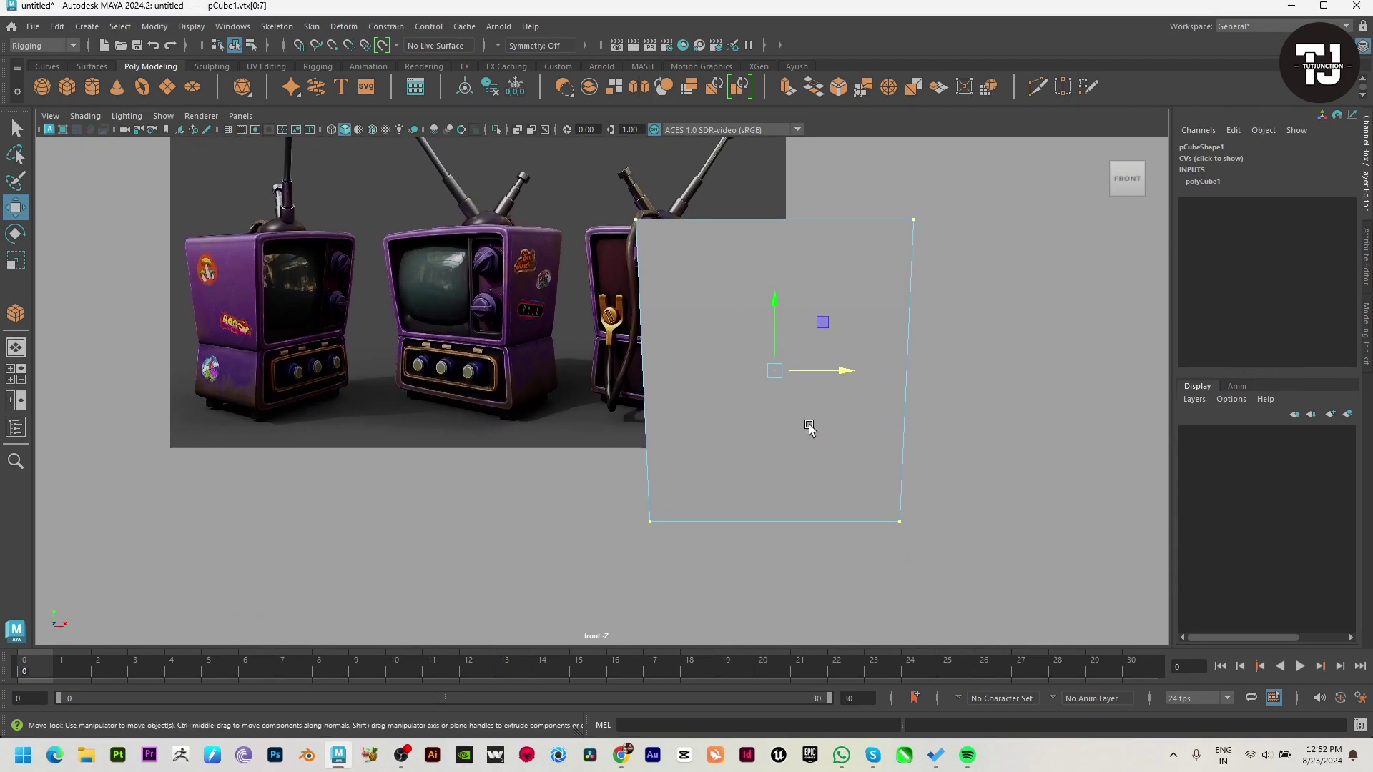
pyautogui.scroll(1, 830, 469)
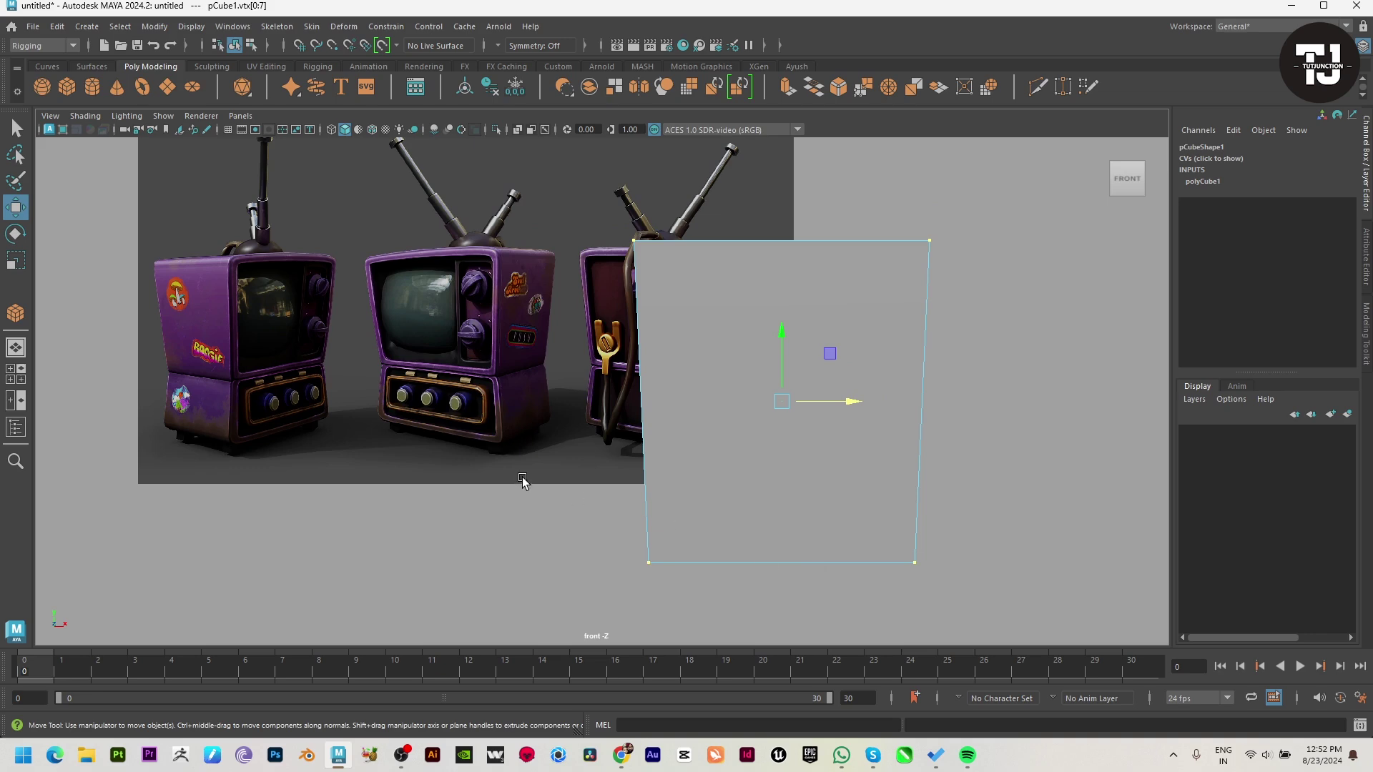
pyautogui.press('space')
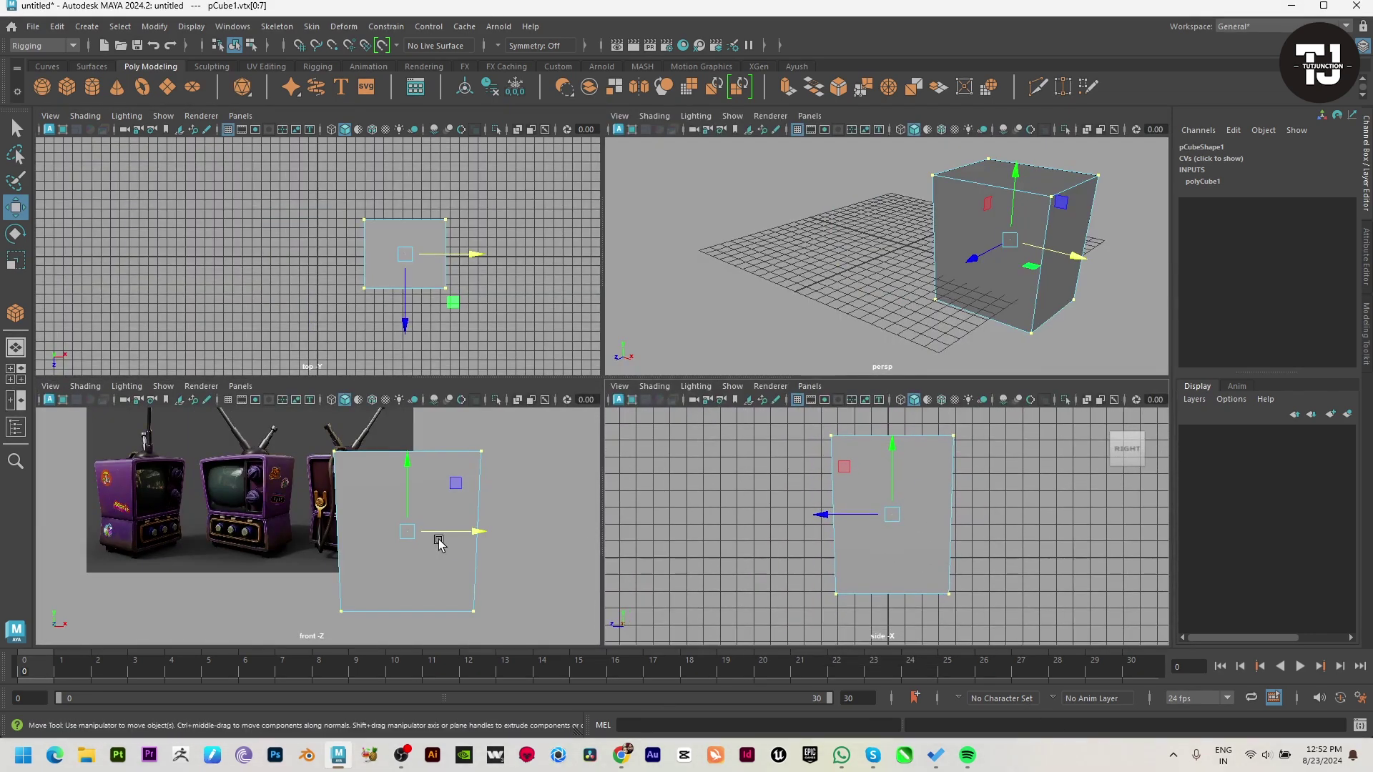
# Shorten the box by raising its bottom vertices.
pyautogui.moveTo(408, 467); pyautogui.dragTo(409, 452)
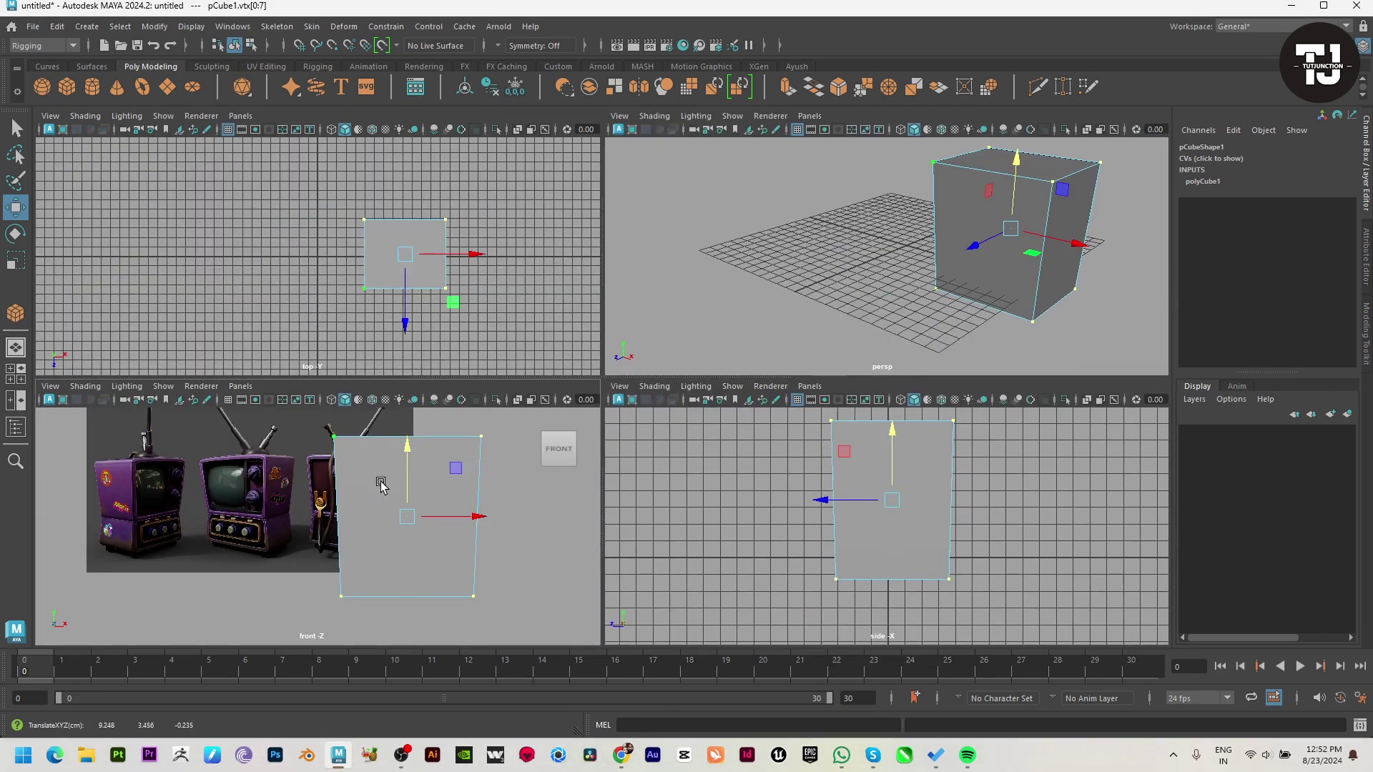
pyautogui.hotkey('ctrl', 'z')
pyautogui.moveTo(332, 560); pyautogui.dragTo(525, 623)
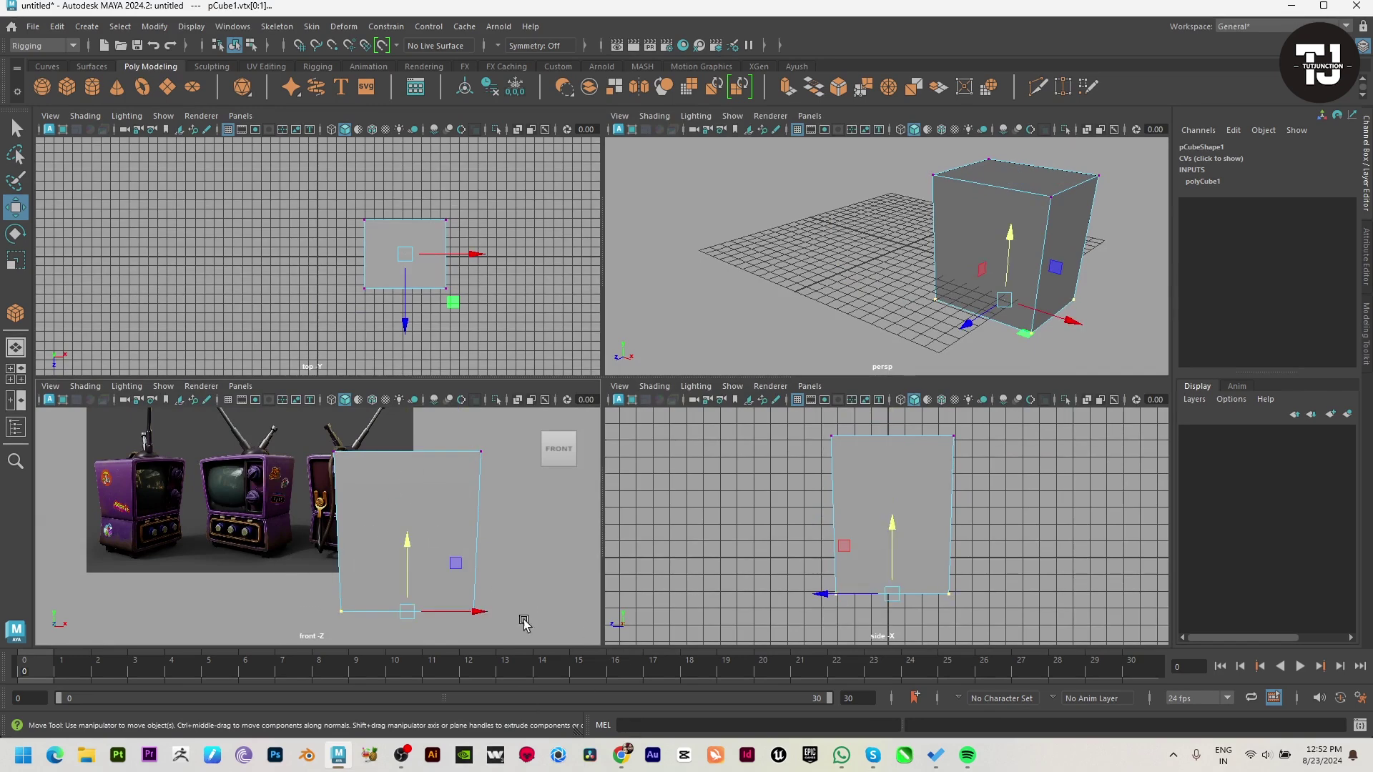
pyautogui.moveTo(405, 551); pyautogui.dragTo(413, 541)
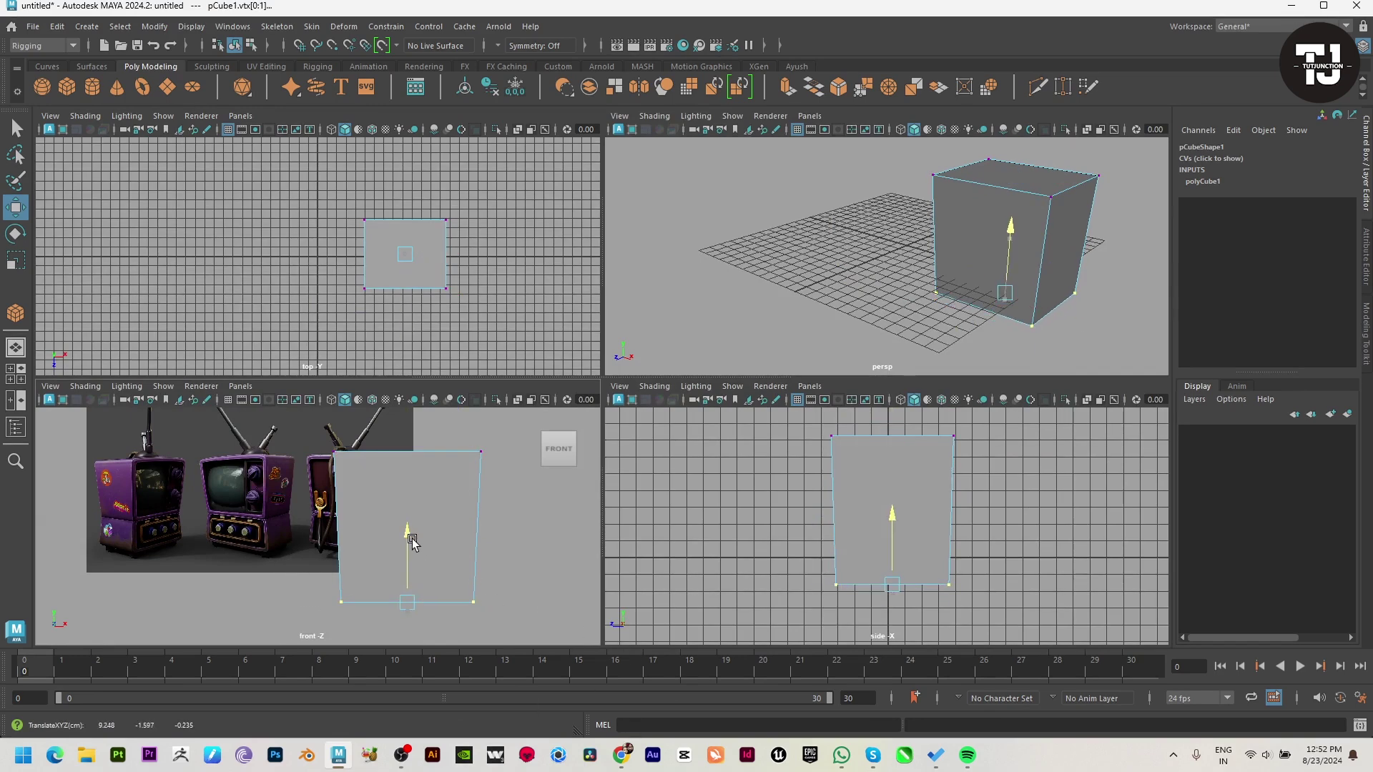
pyautogui.scroll(-1, 465, 606)
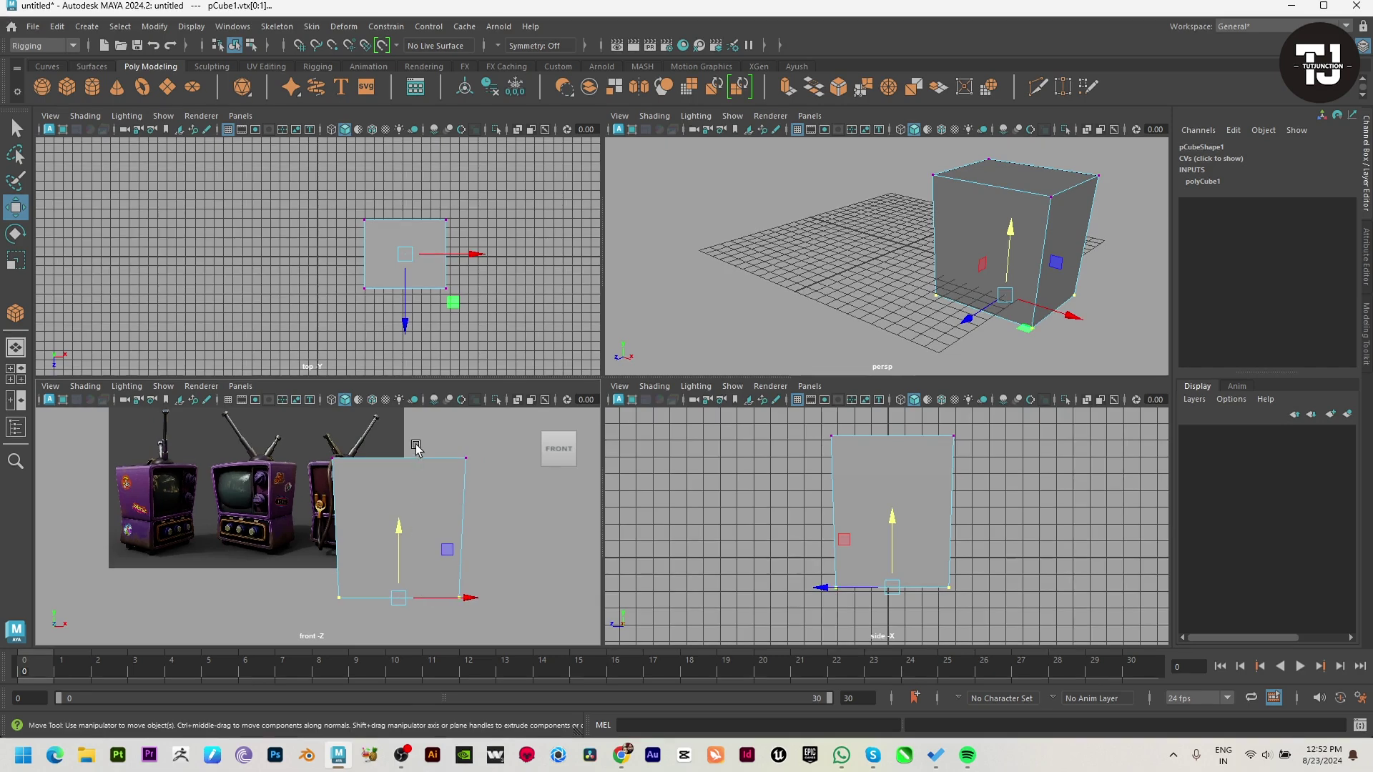
# Push the box's right-side vertices outward to widen it.
pyautogui.moveTo(432, 437); pyautogui.dragTo(500, 618)
pyautogui.moveTo(530, 527); pyautogui.dragTo(560, 529)
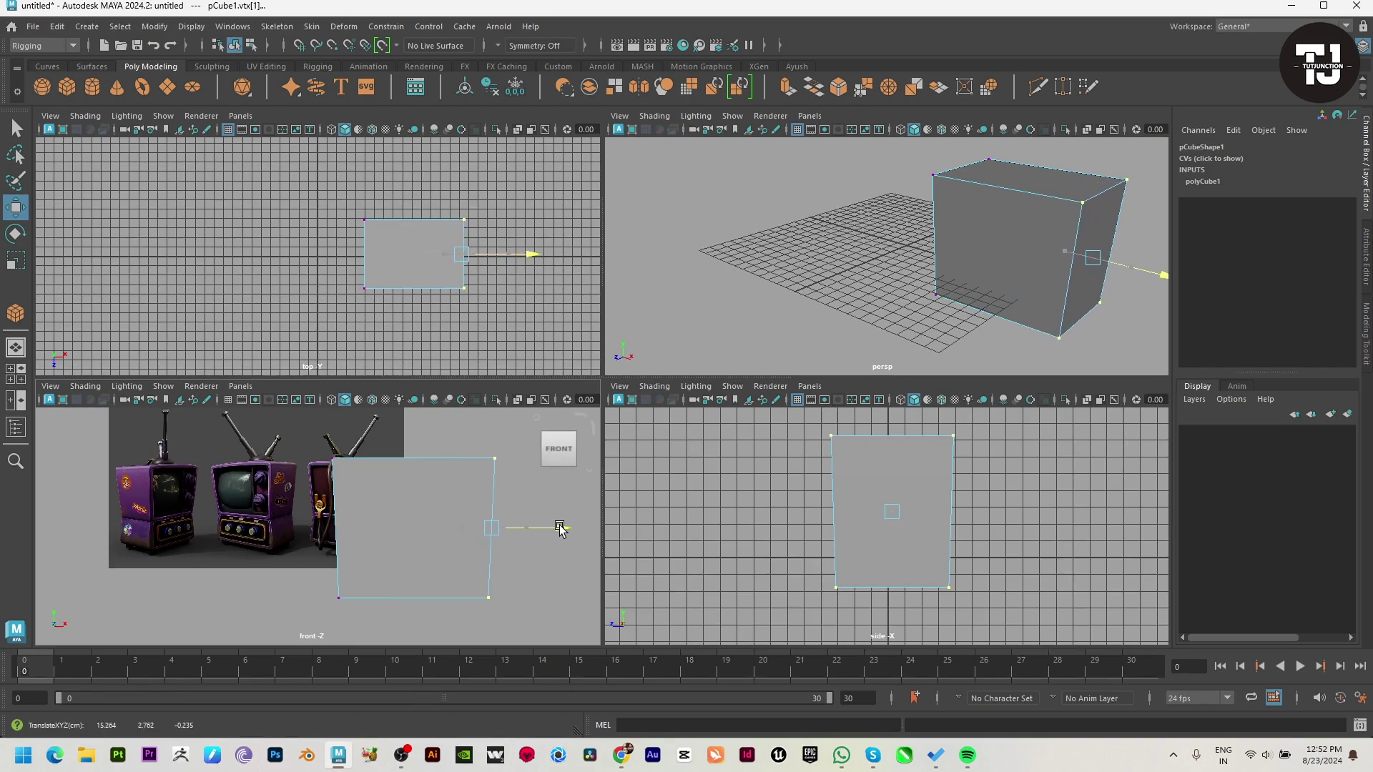
pyautogui.moveTo(466, 325); pyautogui.dragTo(429, 400, button='right')
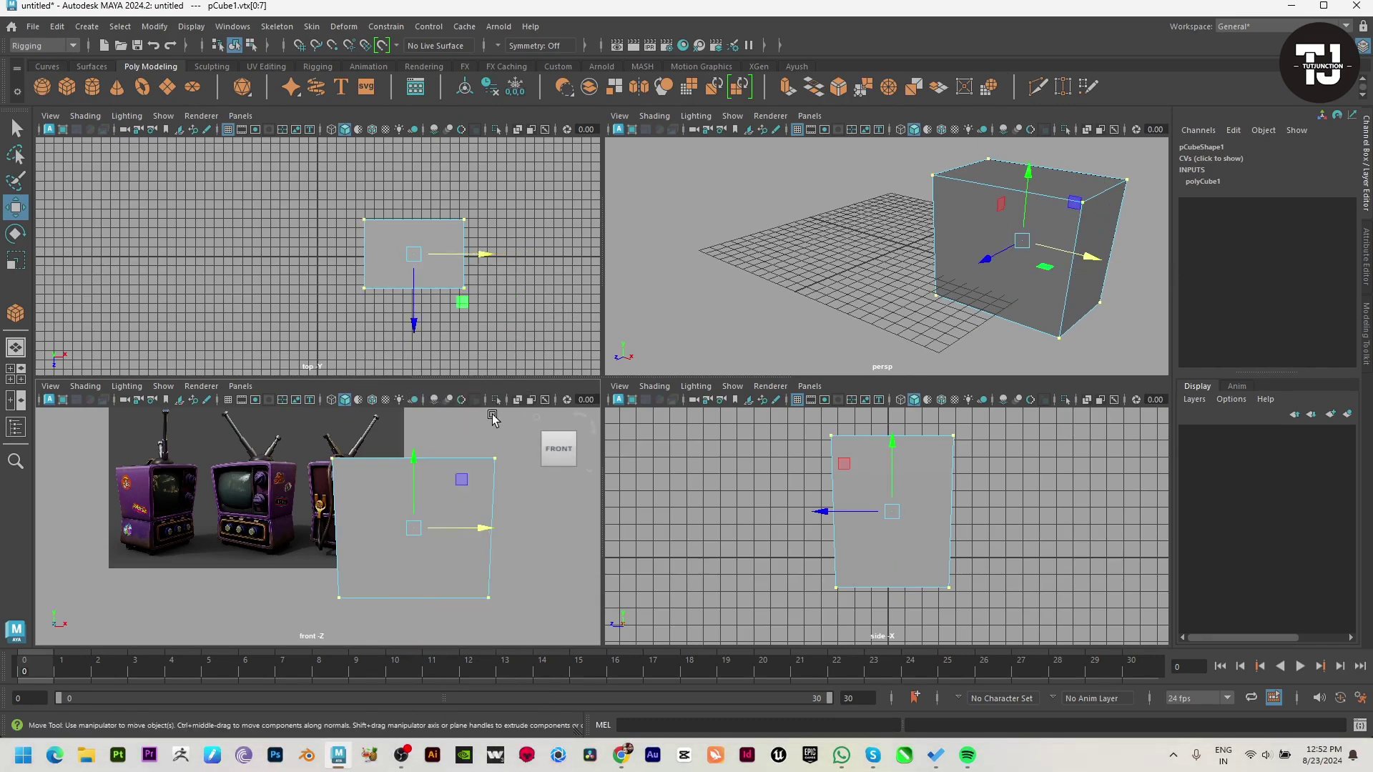
pyautogui.press('space')
pyautogui.press('space')
pyautogui.press('space')
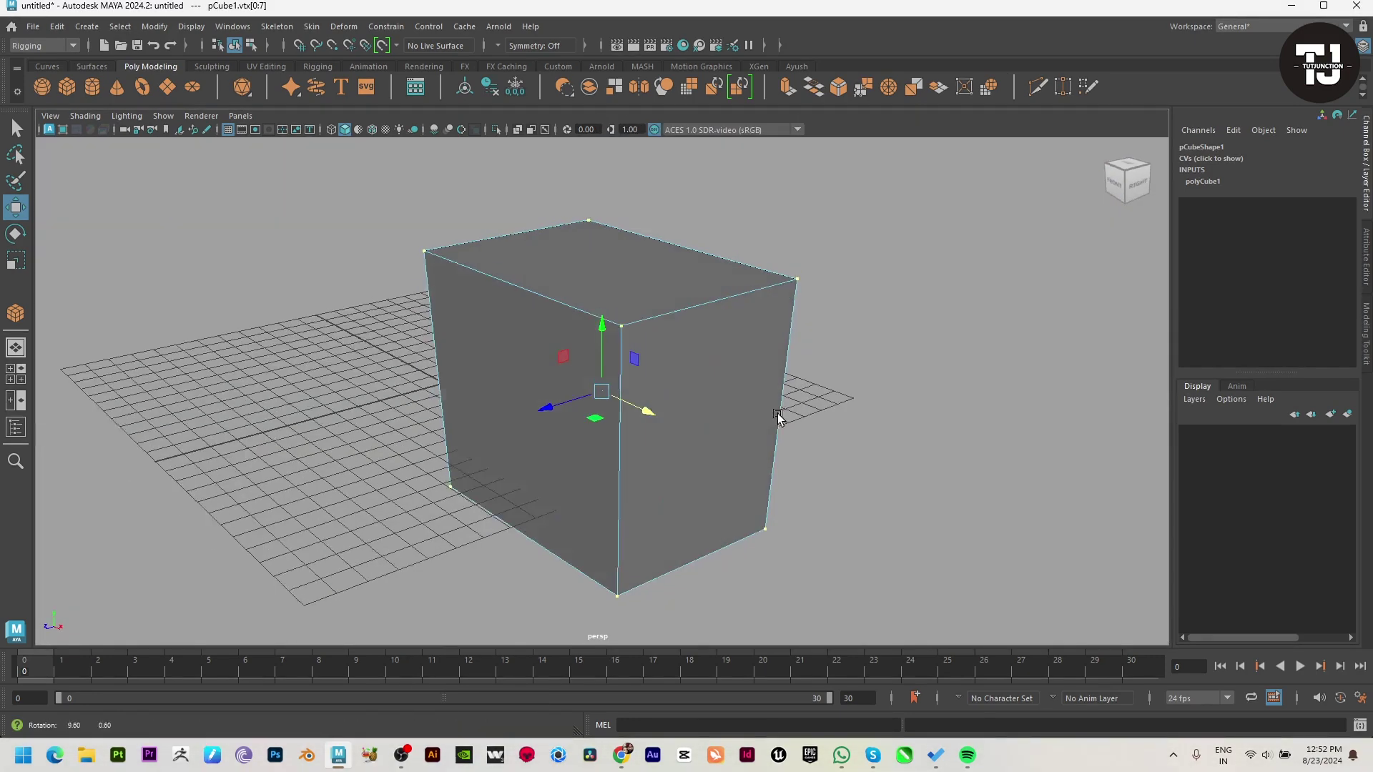
# Bevel the box's corner edges with fraction 0.223 and 7 segments.
pyautogui.press('F10')
pyautogui.click(687, 308)
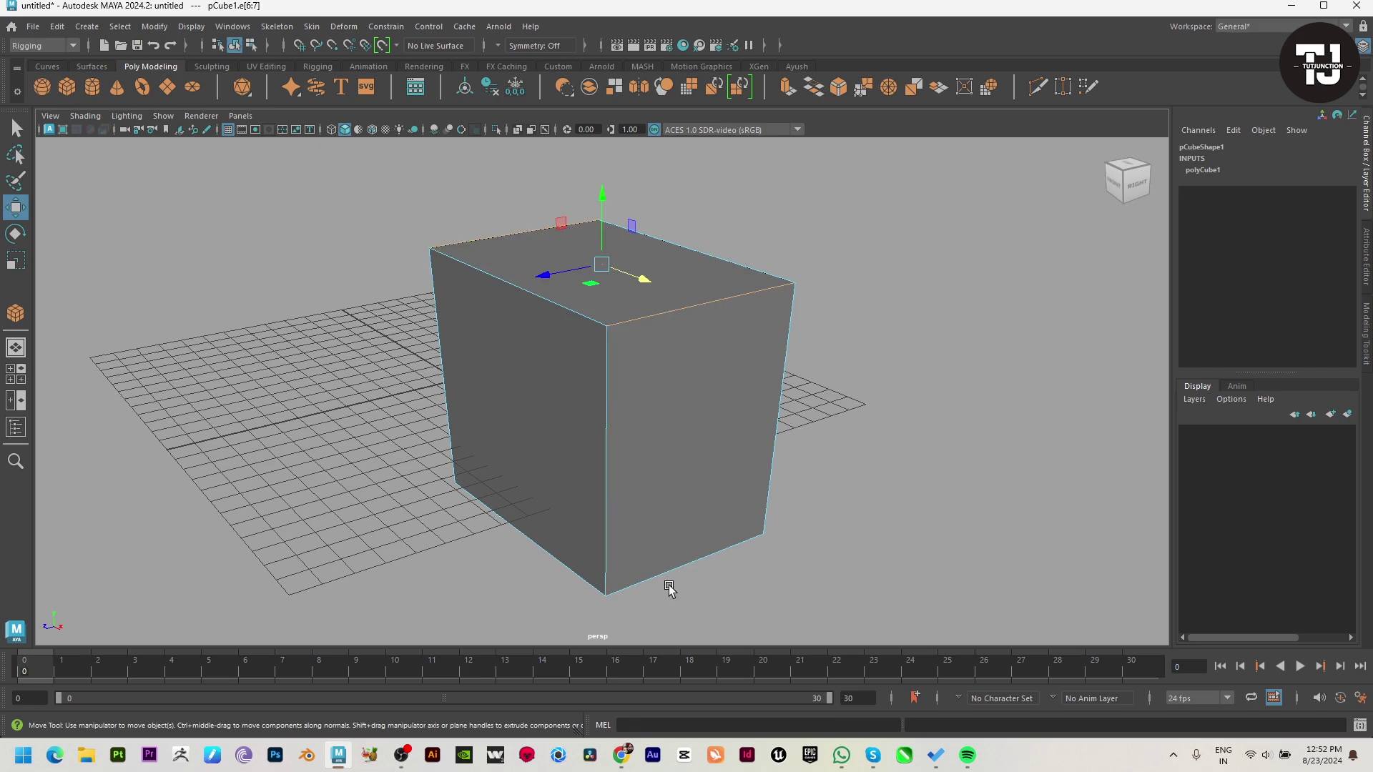
pyautogui.keyDown('alt'); pyautogui.moveTo(512, 498); pyautogui.dragTo(700, 536); pyautogui.keyUp('alt')
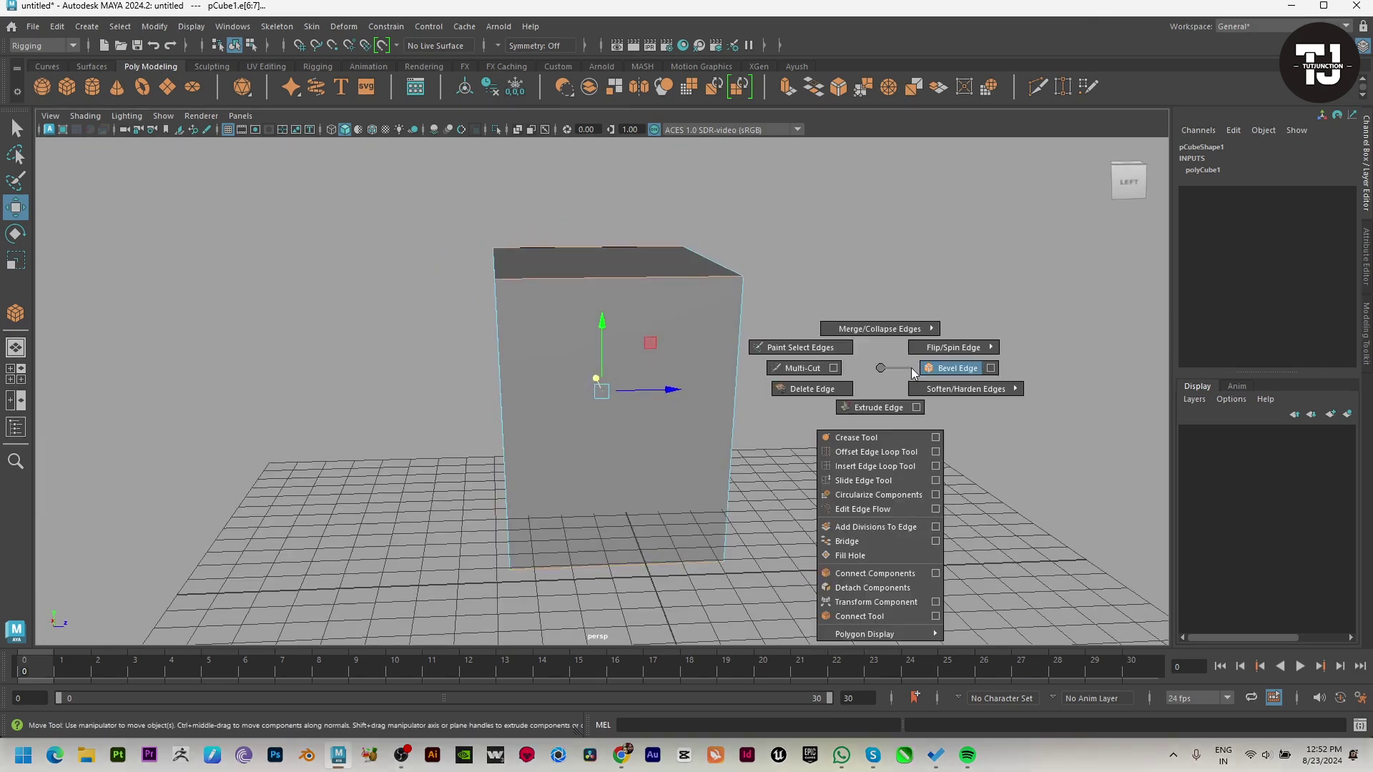
pyautogui.keyDown('shift'); pyautogui.moveTo(881, 369); pyautogui.dragTo(948, 367, button='right'); pyautogui.keyUp('shift')
pyautogui.press('space')
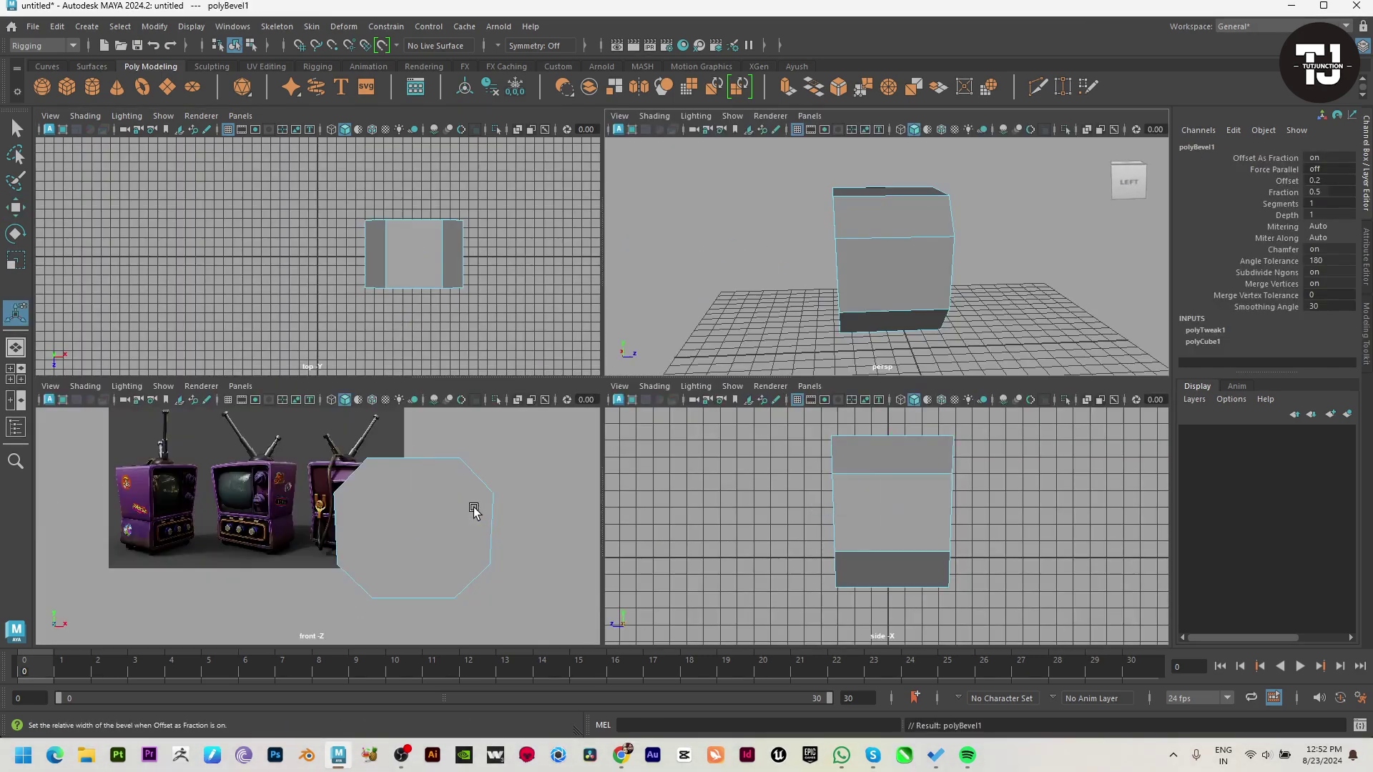
pyautogui.press('space')
pyautogui.keyDown('alt'); pyautogui.moveTo(521, 491); pyautogui.dragTo(633, 662, button='right'); pyautogui.keyUp('alt')
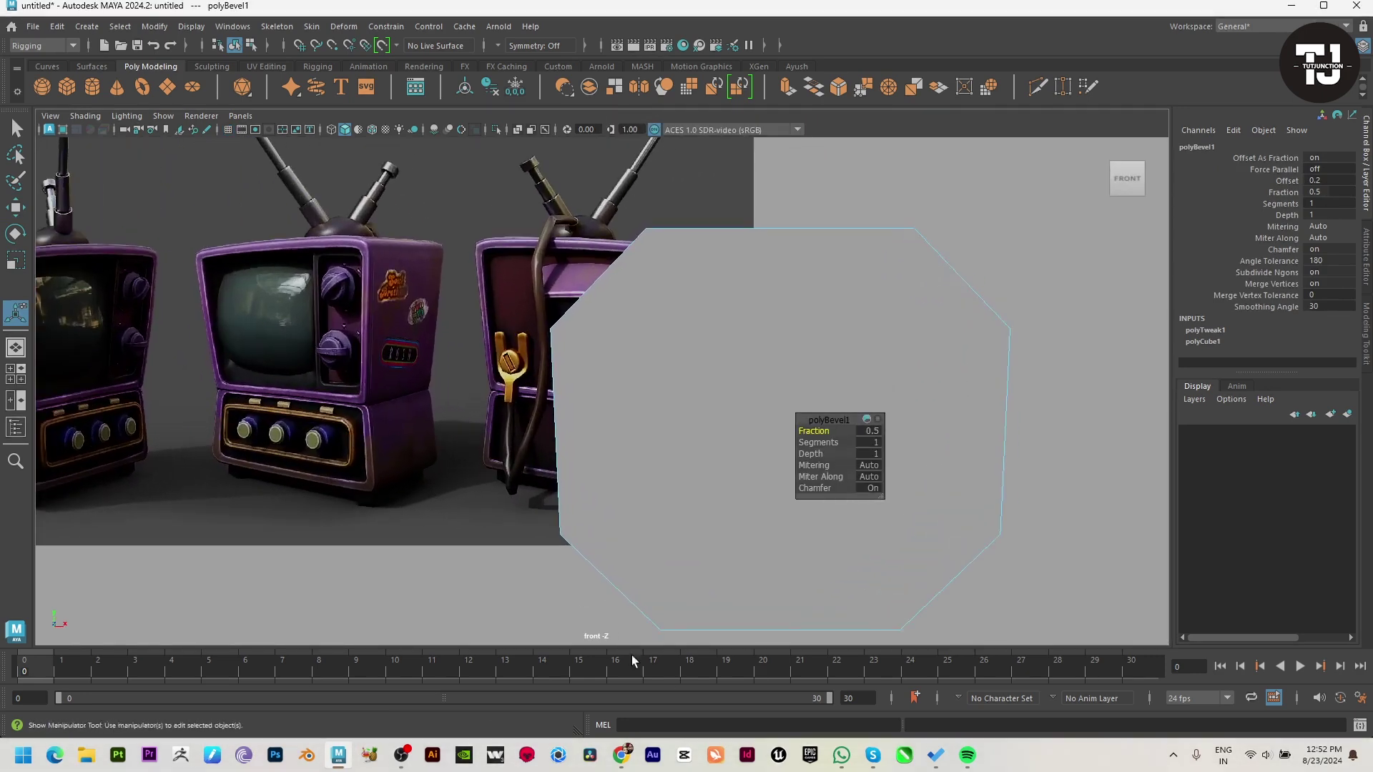
pyautogui.moveTo(821, 428); pyautogui.dragTo(818, 429)
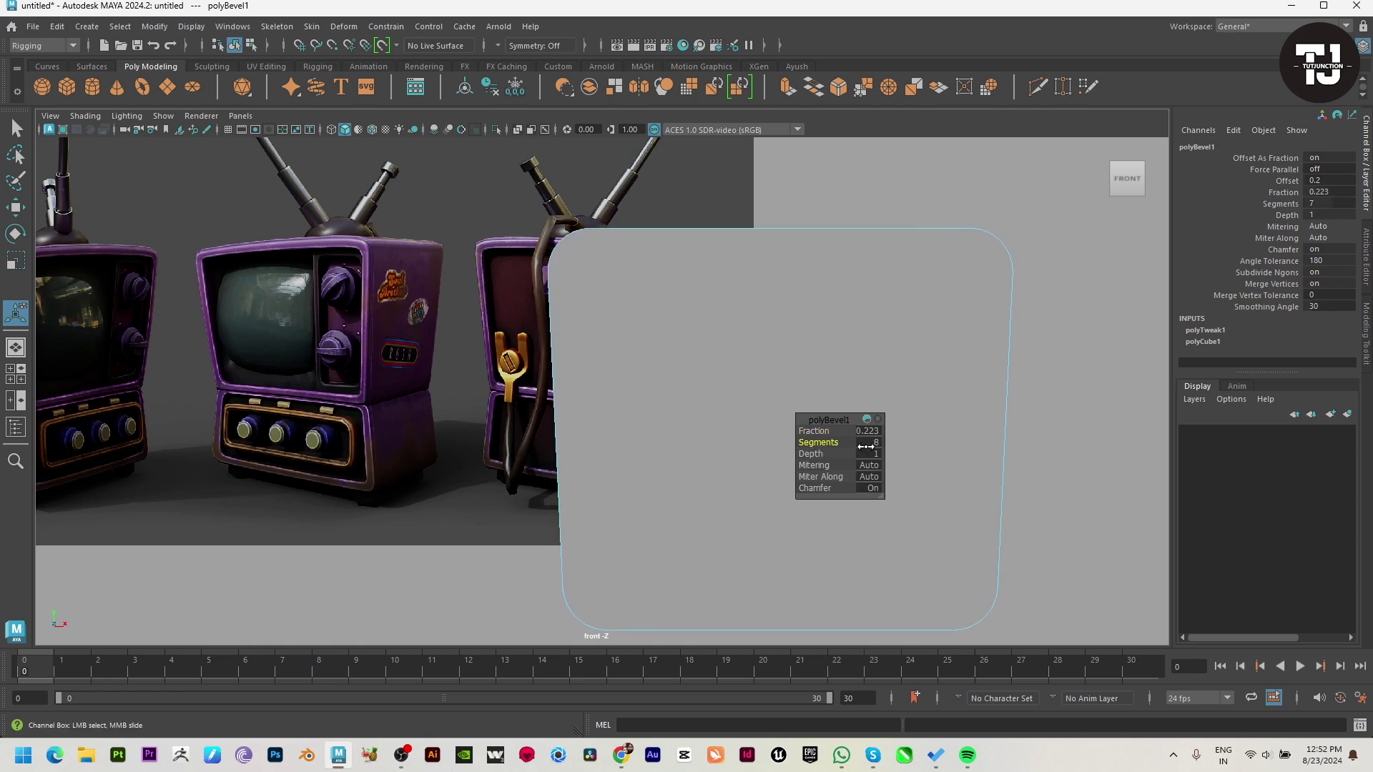
pyautogui.click(794, 383)
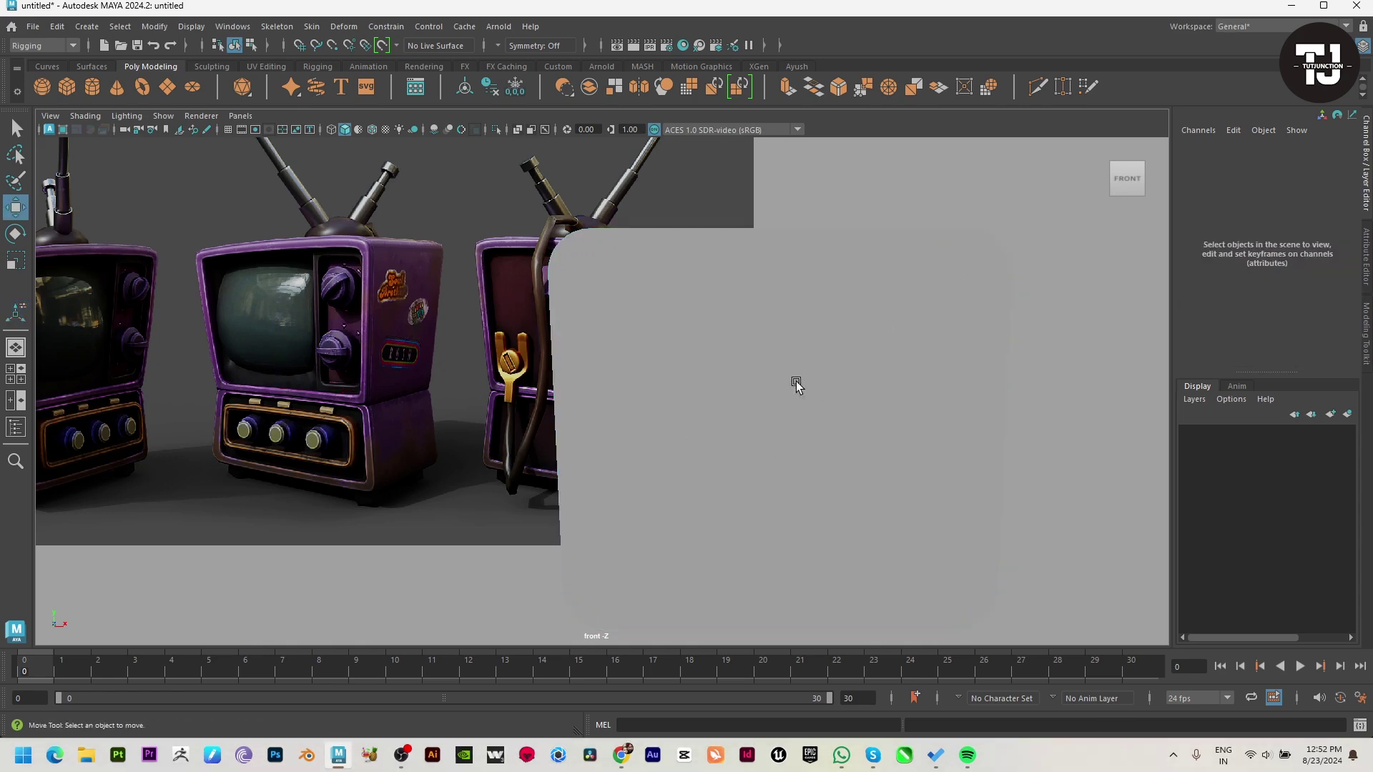
# Orbit around the rounded box to inspect it, then return to the front view.
pyautogui.press('space')
pyautogui.press('w')
pyautogui.press('space')
pyautogui.keyDown('alt'); pyautogui.moveTo(965, 246); pyautogui.dragTo(664, 492); pyautogui.keyUp('alt')
pyautogui.press('space')
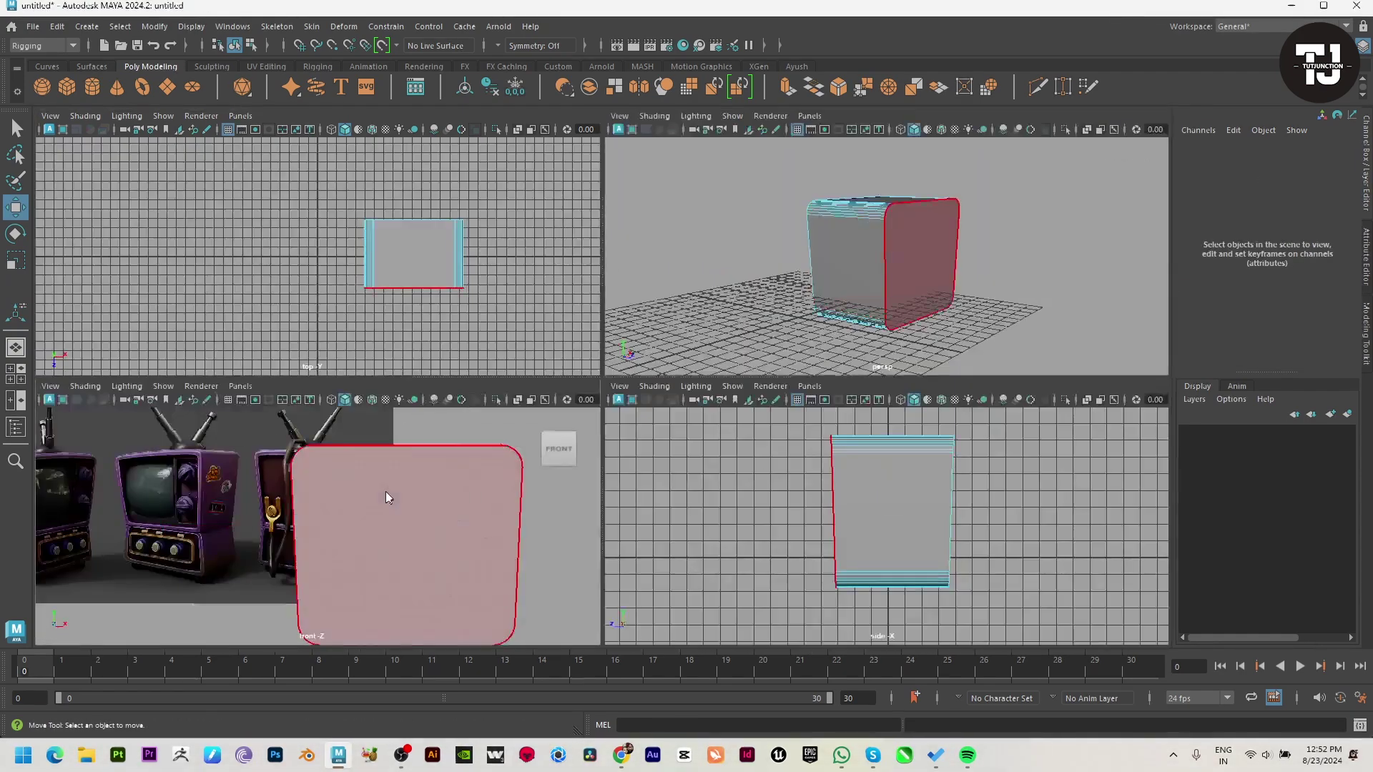
pyautogui.press('space')
# Extrude the front face, shrink it inward, then extrude again and push it into the box.
pyautogui.click(678, 444)
pyautogui.hotkey('ctrl', 'e')
pyautogui.press('r')
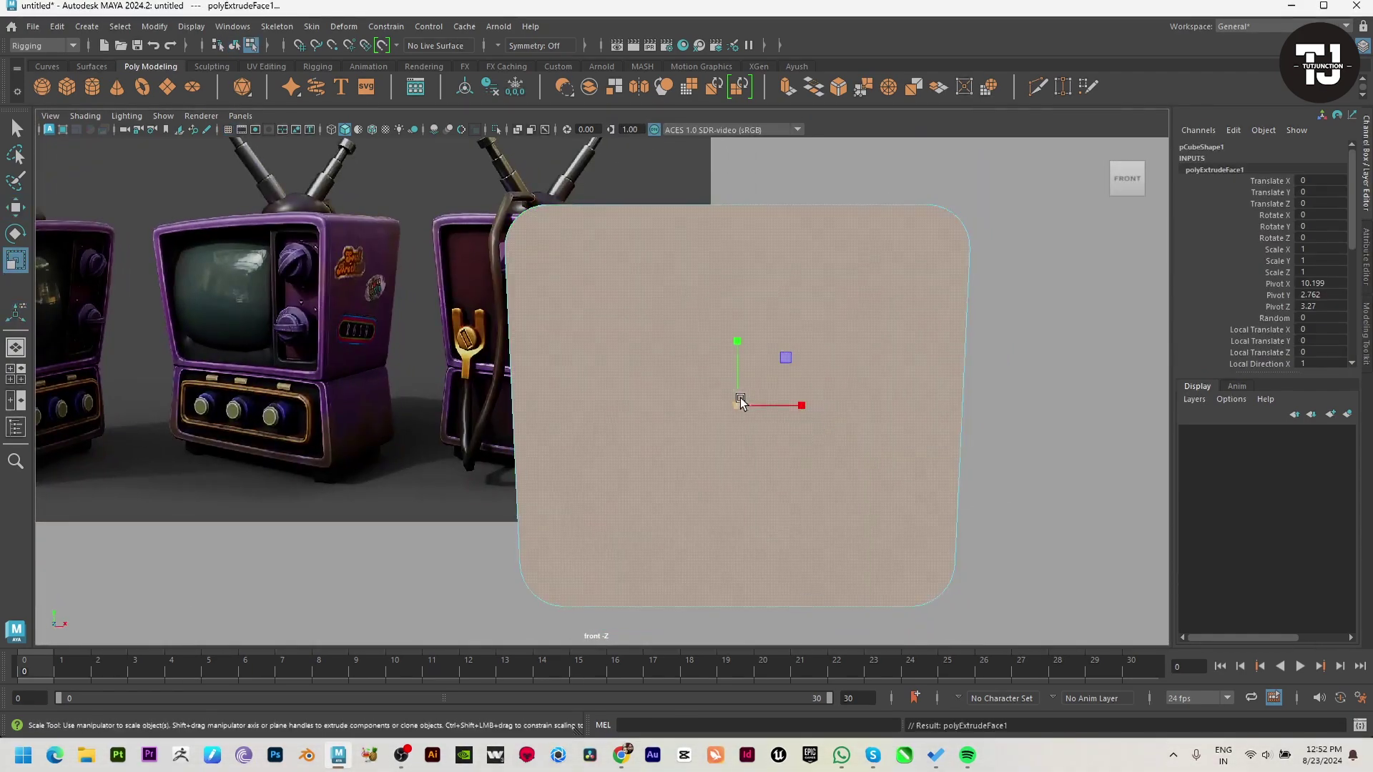
pyautogui.moveTo(738, 398); pyautogui.dragTo(712, 402)
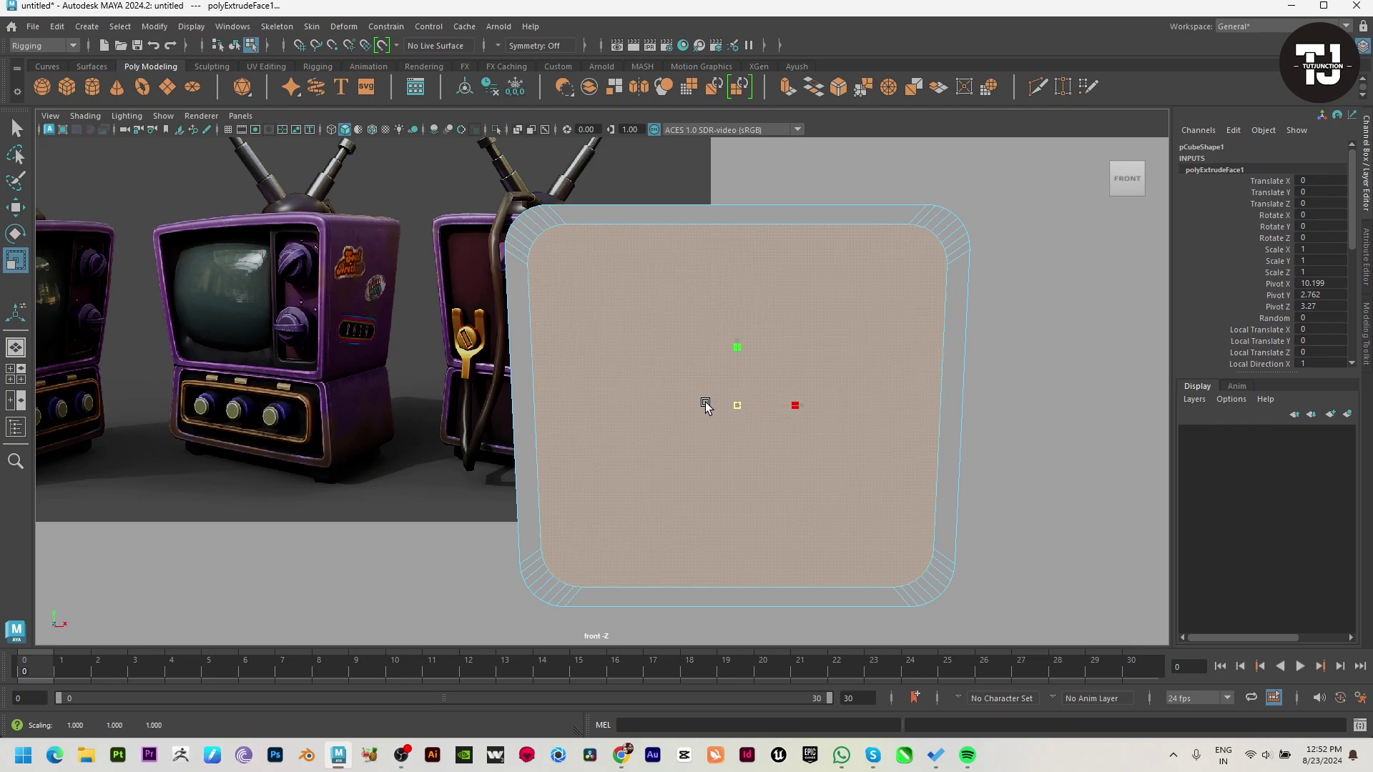
pyautogui.hotkey('ctrl', 'e')
pyautogui.press('space')
pyautogui.press('space')
pyautogui.press('w')
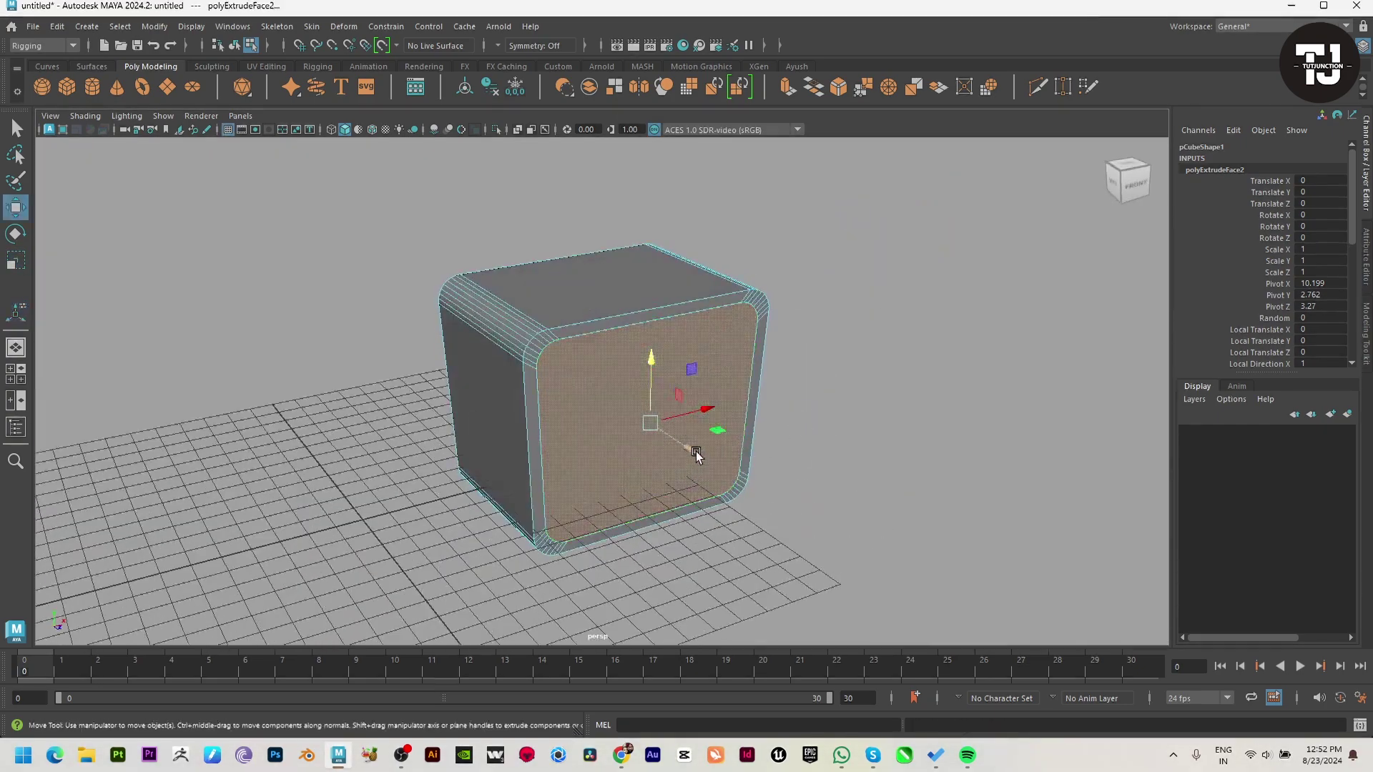
pyautogui.moveTo(697, 452); pyautogui.dragTo(666, 440)
# Extrude the front face once more, scale it to about 0.904, and select the inner edge loop.
pyautogui.press('space')
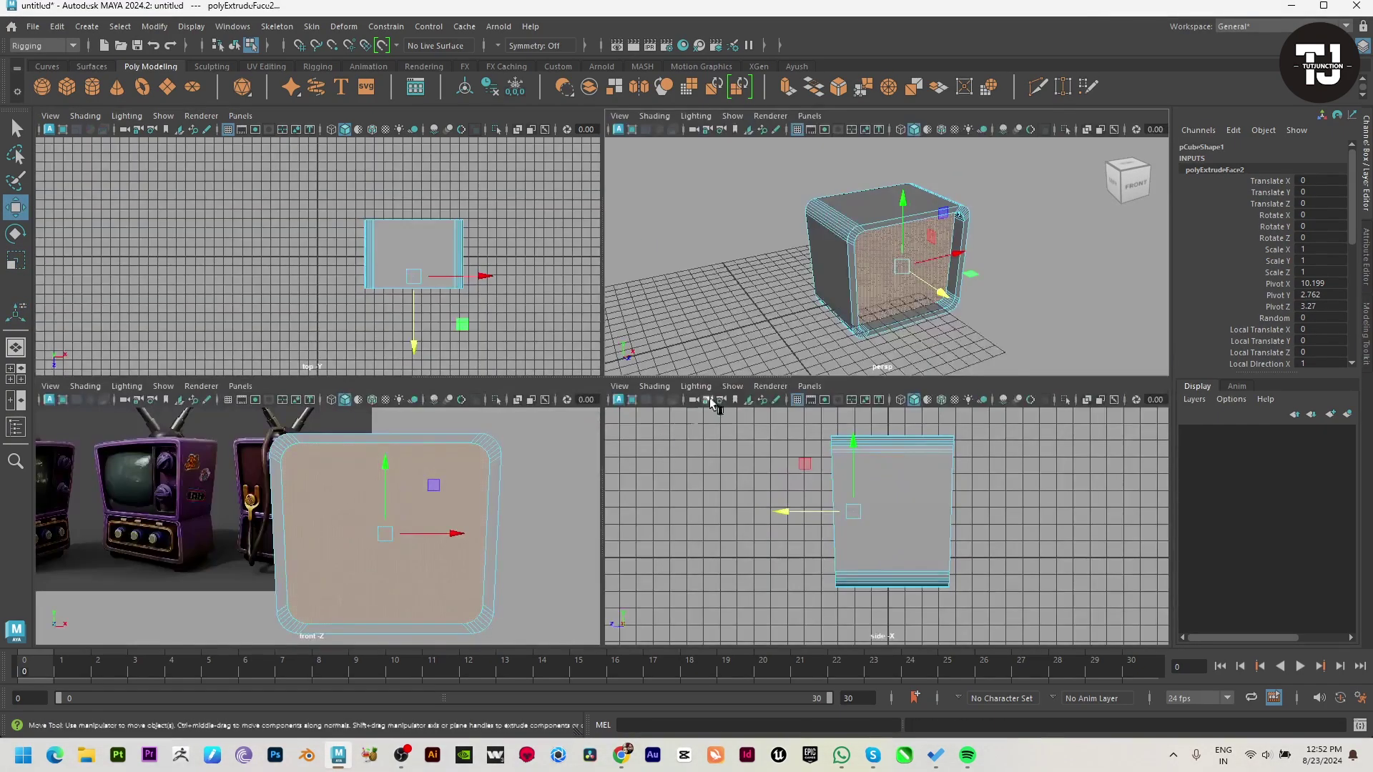
pyautogui.press('space')
pyautogui.moveTo(803, 315)
pyautogui.keyDown('alt'); pyautogui.mouseDown()
pyautogui.moveTo(764, 433)
pyautogui.moveTo(715, 319)
pyautogui.mouseUp(); pyautogui.keyUp('alt')
pyautogui.hotkey('ctrl', 'e')
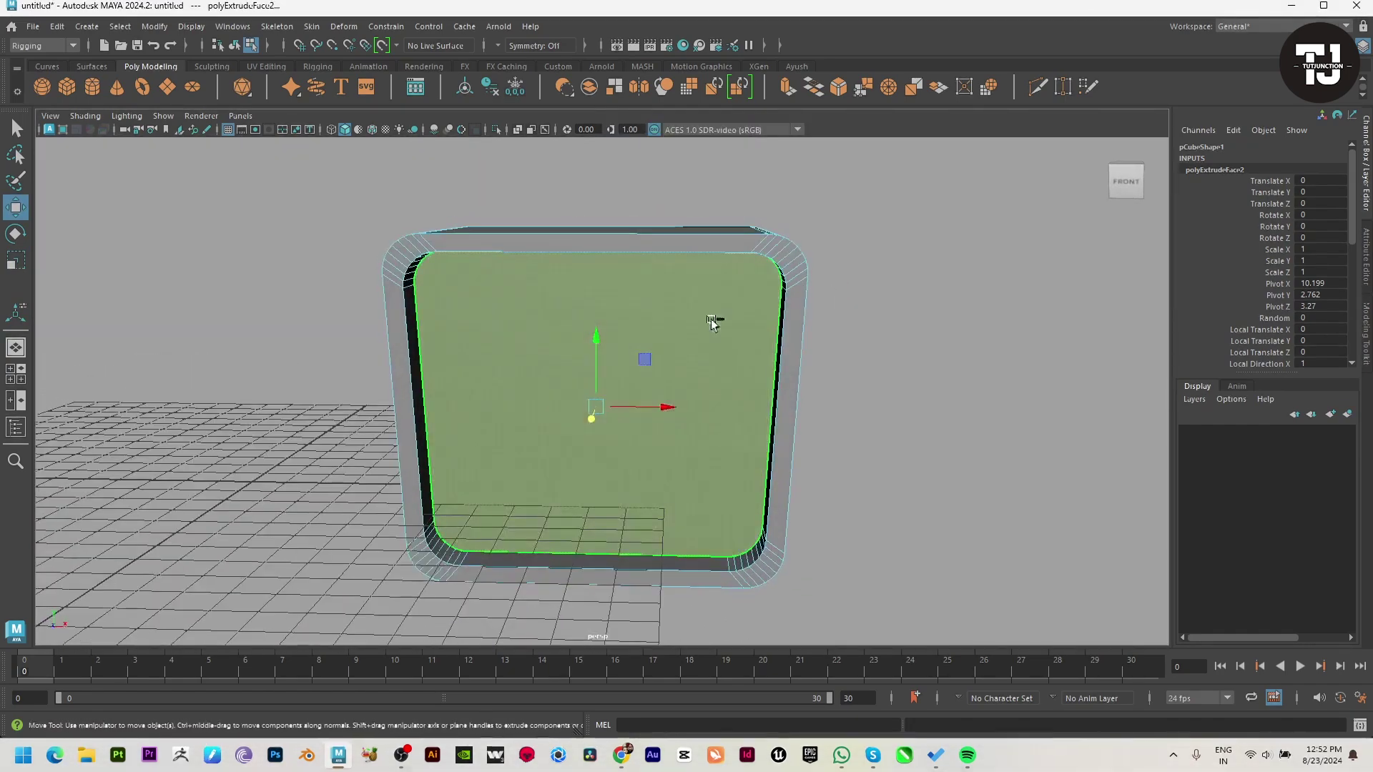
pyautogui.press('r')
pyautogui.moveTo(602, 407); pyautogui.dragTo(574, 405)
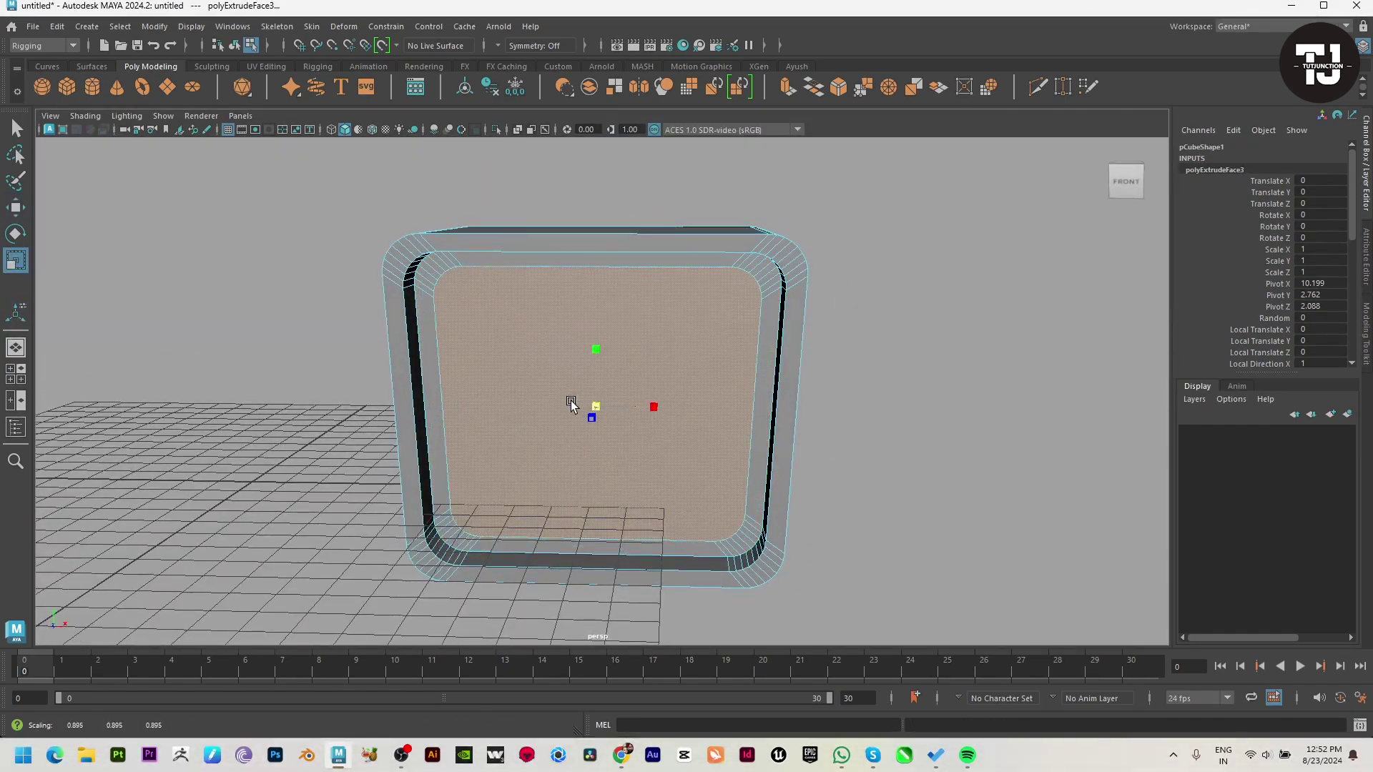
pyautogui.press('w')
pyautogui.keyDown('alt'); pyautogui.moveTo(763, 304); pyautogui.dragTo(894, 504, button='right'); pyautogui.keyUp('alt')
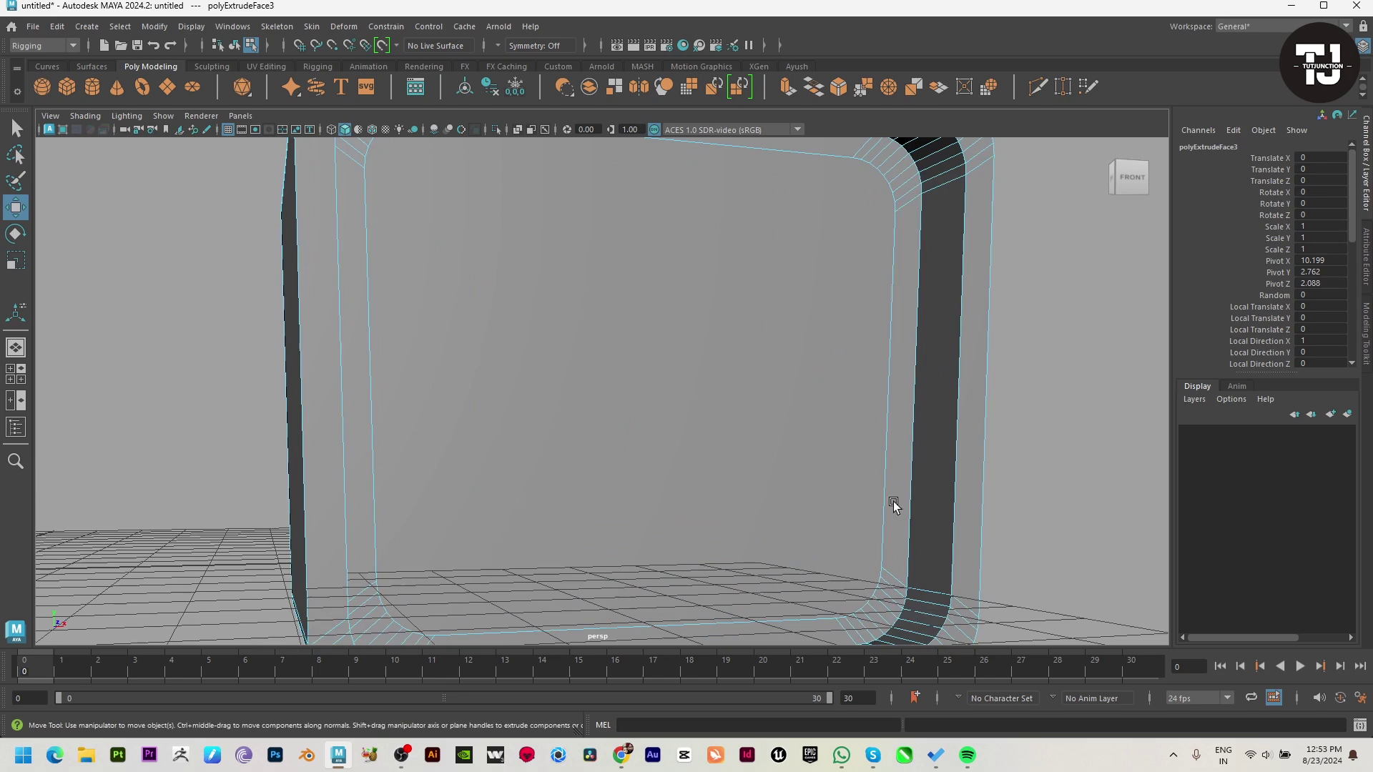
pyautogui.doubleClick(911, 385)
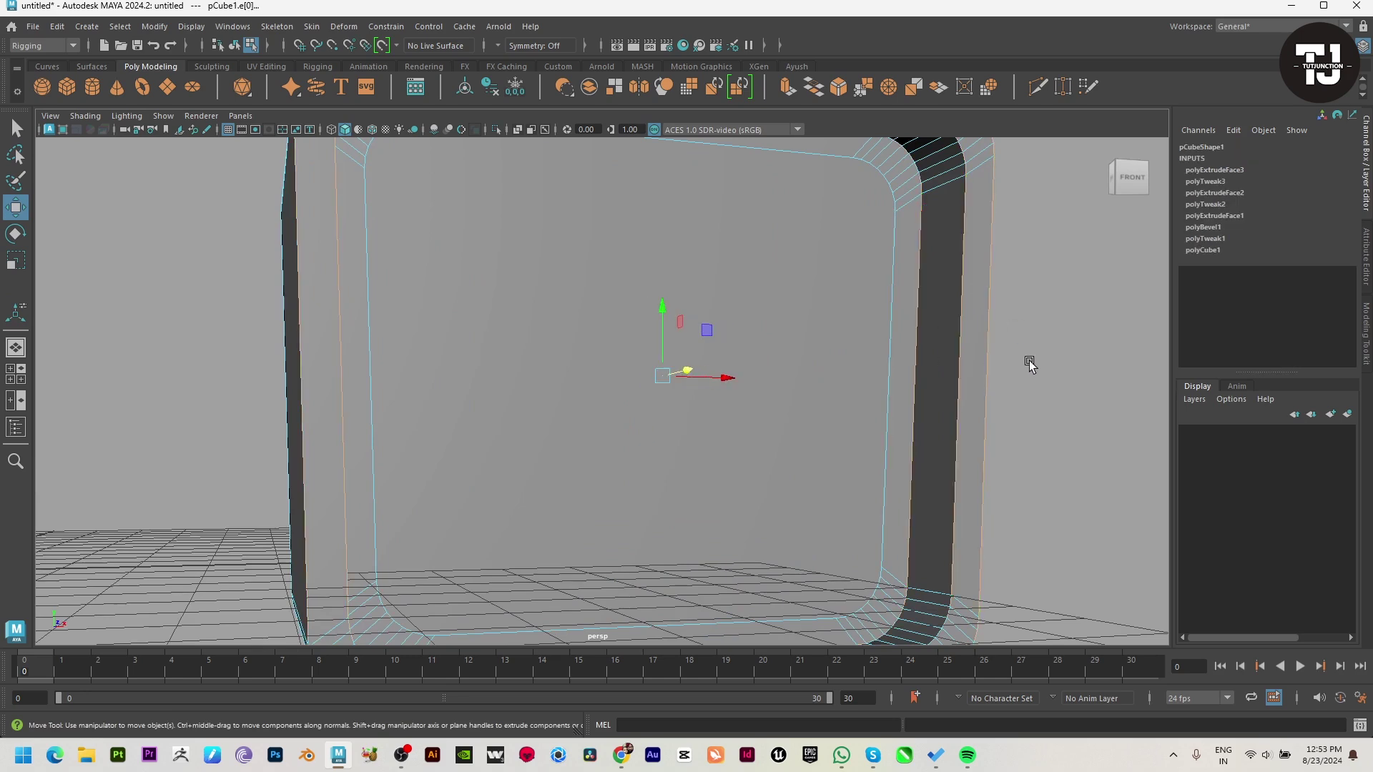
pyautogui.keyDown('alt'); pyautogui.moveTo(1029, 364); pyautogui.dragTo(783, 415, button='right'); pyautogui.keyUp('alt')
# Bevel the inner rim edge loop with one segment, narrowing it to about 0.22.
pyautogui.keyDown('shift'); pyautogui.rightClick(696, 342); pyautogui.keyUp('shift')
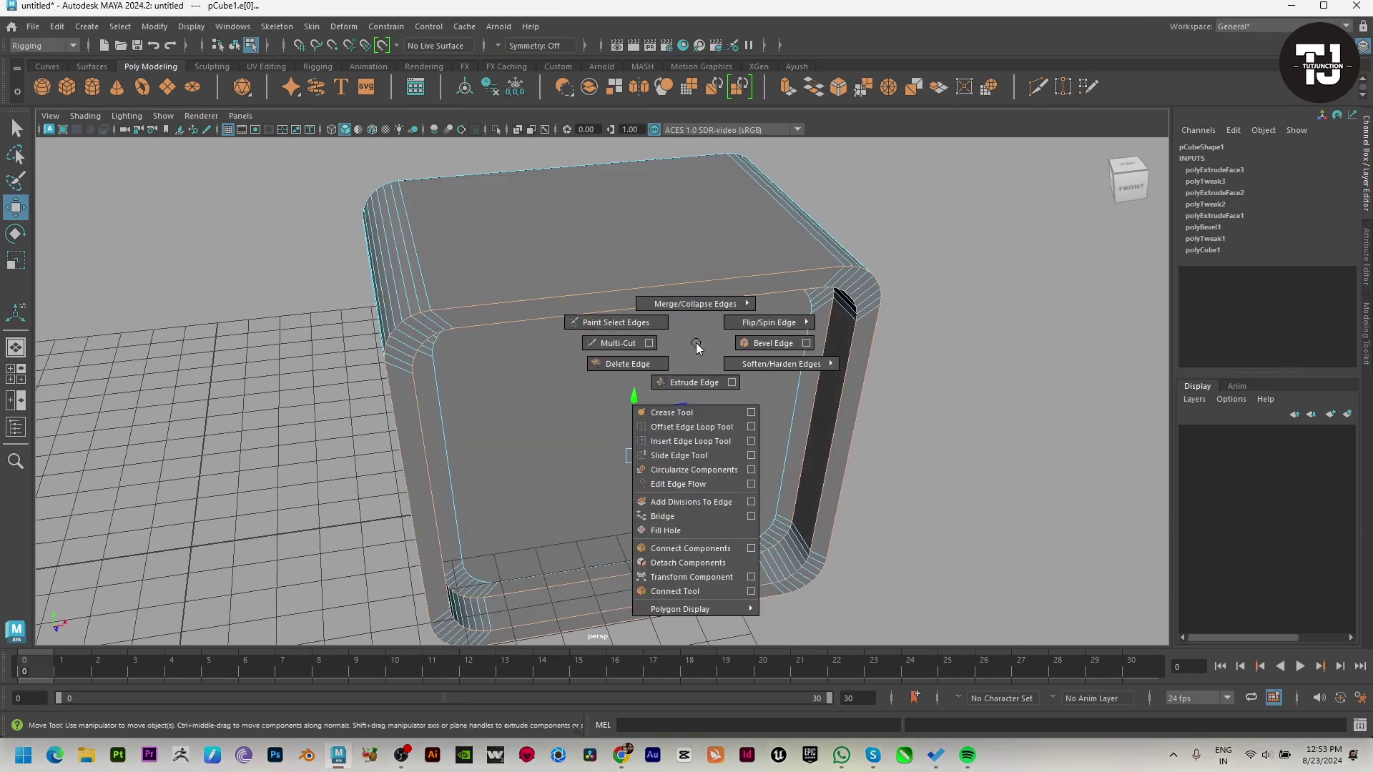
pyautogui.click(759, 346)
pyautogui.moveTo(786, 430)
pyautogui.mouseDown()
pyautogui.moveTo(607, 435)
pyautogui.moveTo(668, 429)
pyautogui.mouseUp()
pyautogui.press('q')
pyautogui.click(812, 500)
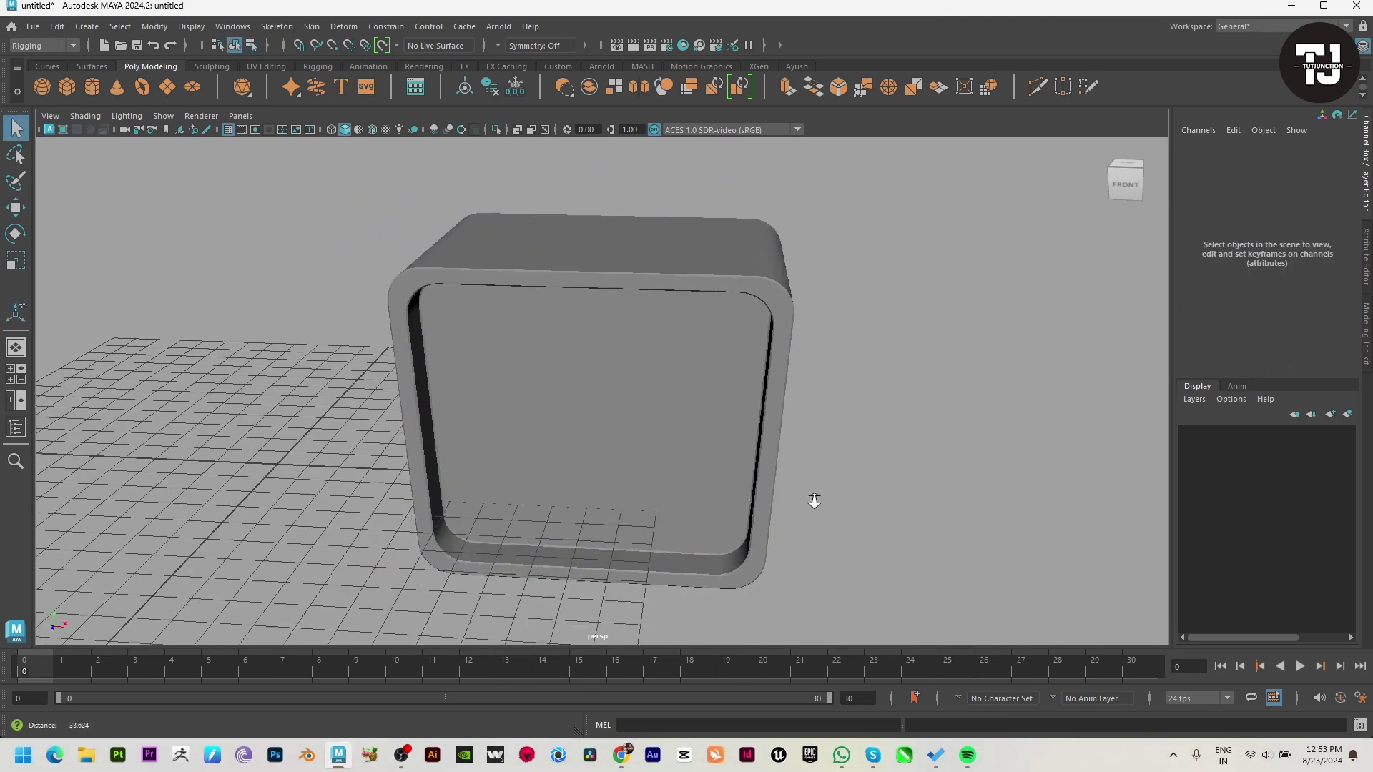
# Show the box in the front view beside the TV reference images and reselect it.
pyautogui.keyDown('alt'); pyautogui.moveTo(812, 500); pyautogui.dragTo(427, 515); pyautogui.keyUp('alt')
pyautogui.click(745, 499)
pyautogui.click(861, 482)
pyautogui.click(731, 485)
pyautogui.click(814, 495)
pyautogui.press('space')
pyautogui.press('space')
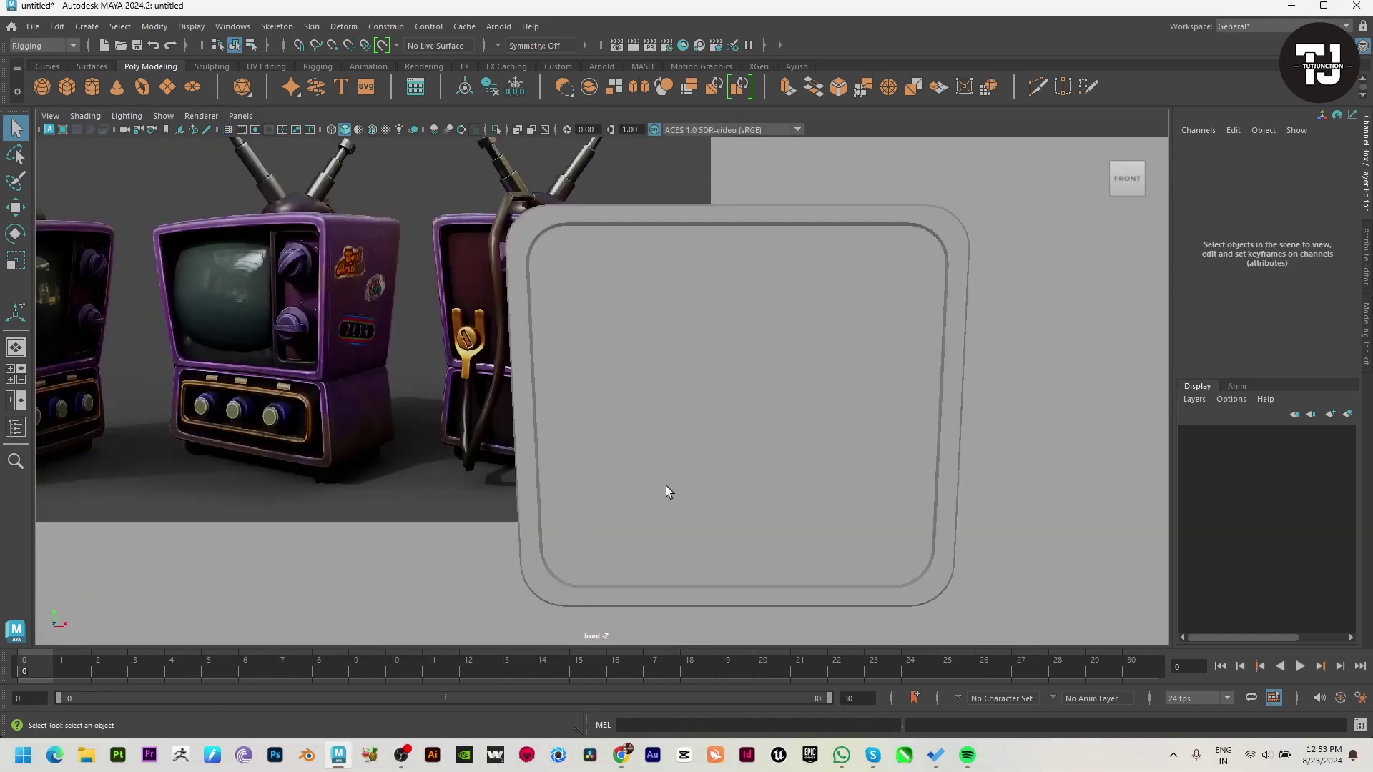
pyautogui.scroll(-2, 667, 486)
pyautogui.scroll(1, 843, 426)
pyautogui.scroll(1, 816, 383)
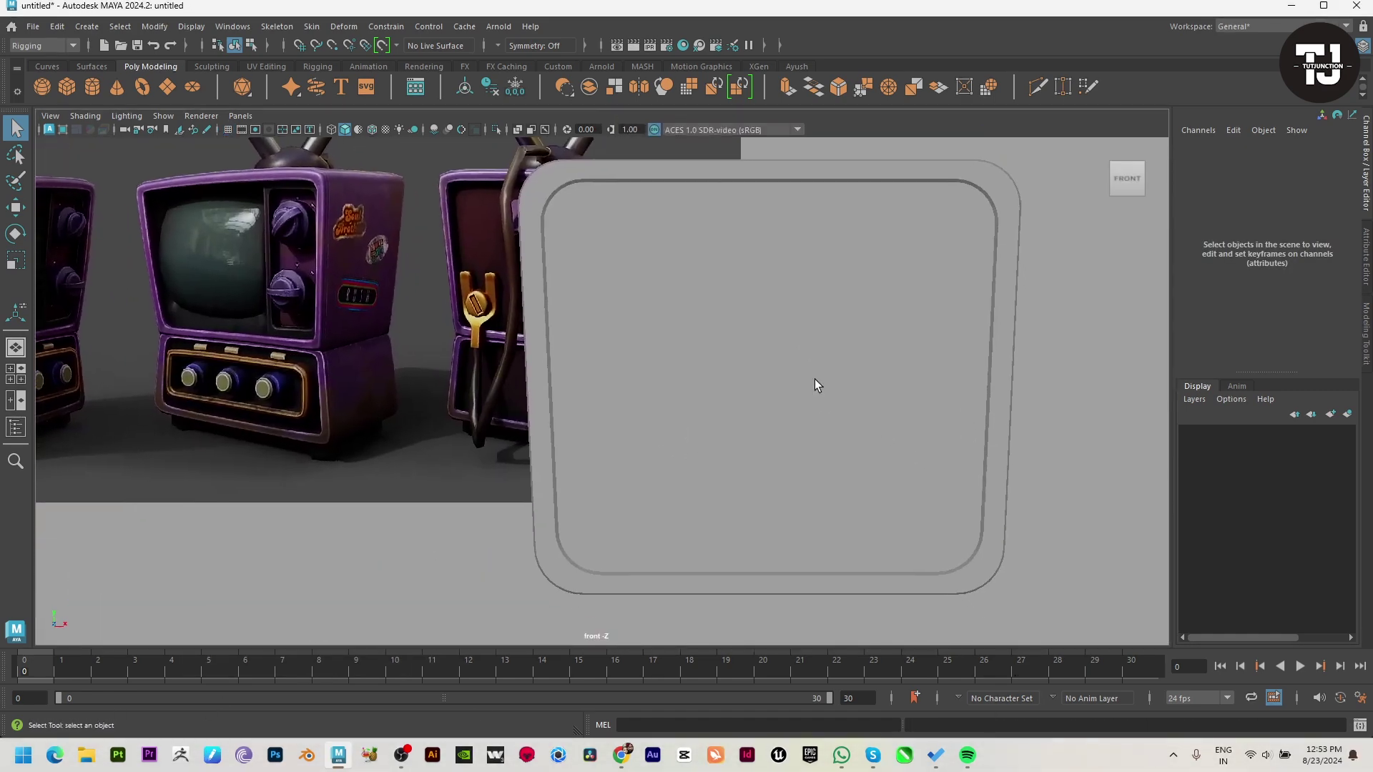
pyautogui.click(852, 356)
# Delete the accidentally created extra cube and reselect the box.
pyautogui.click(69, 85)
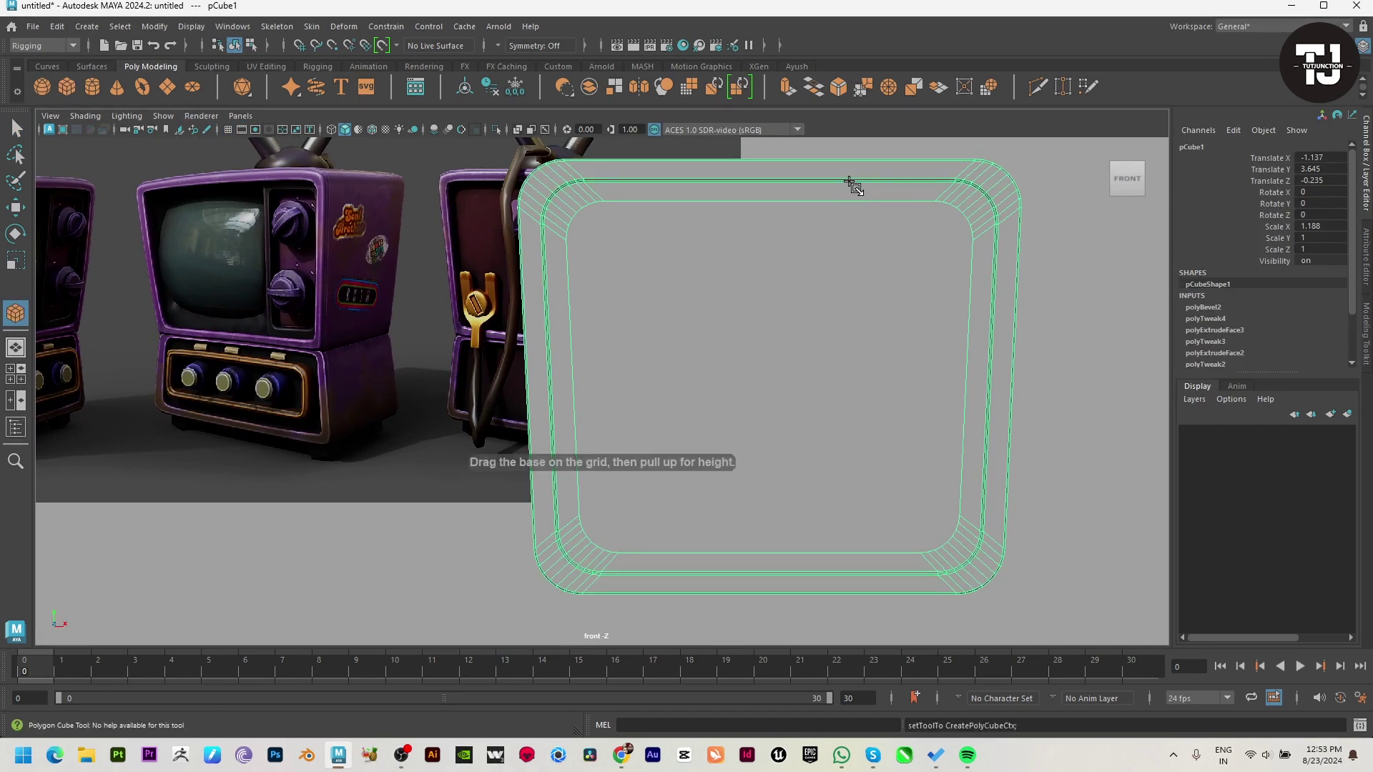
pyautogui.click(881, 258)
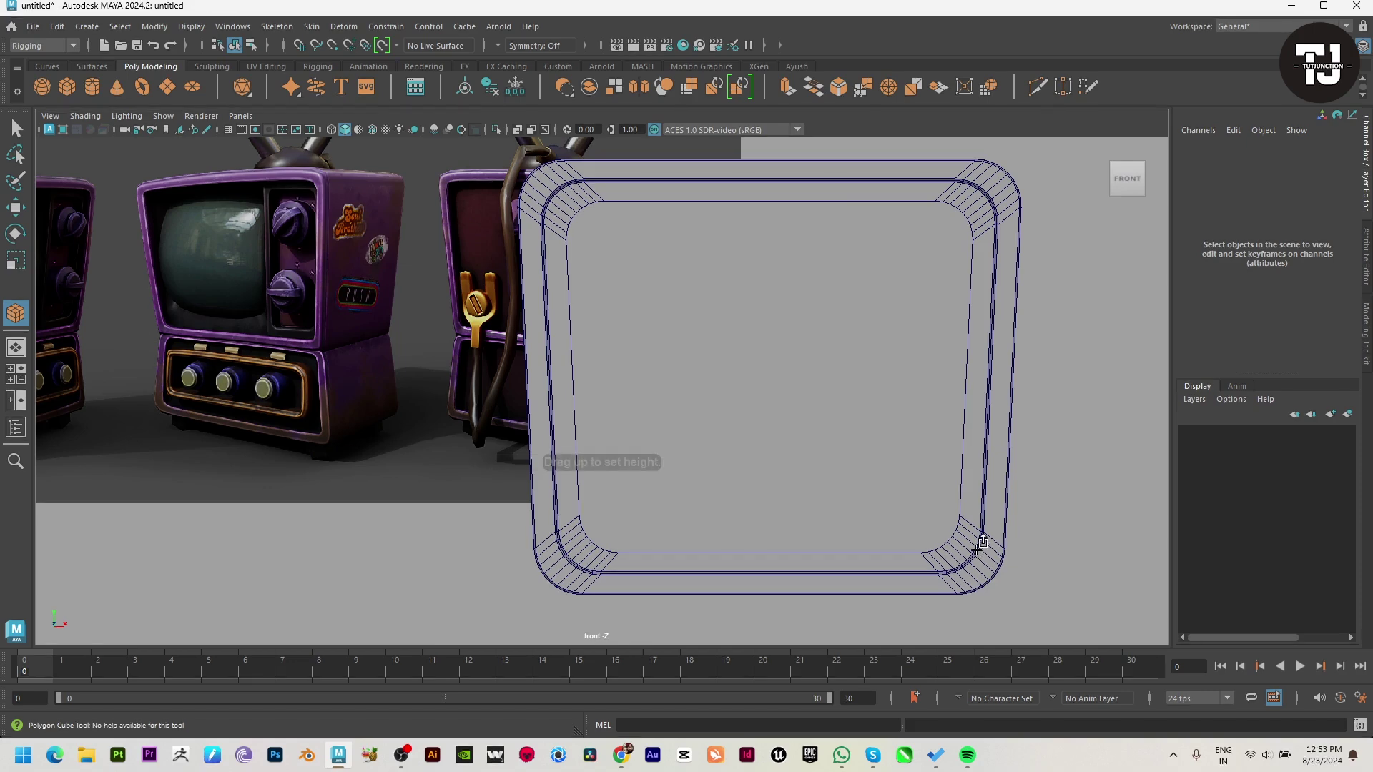
pyautogui.press('w')
pyautogui.click(887, 418)
pyautogui.press('g')
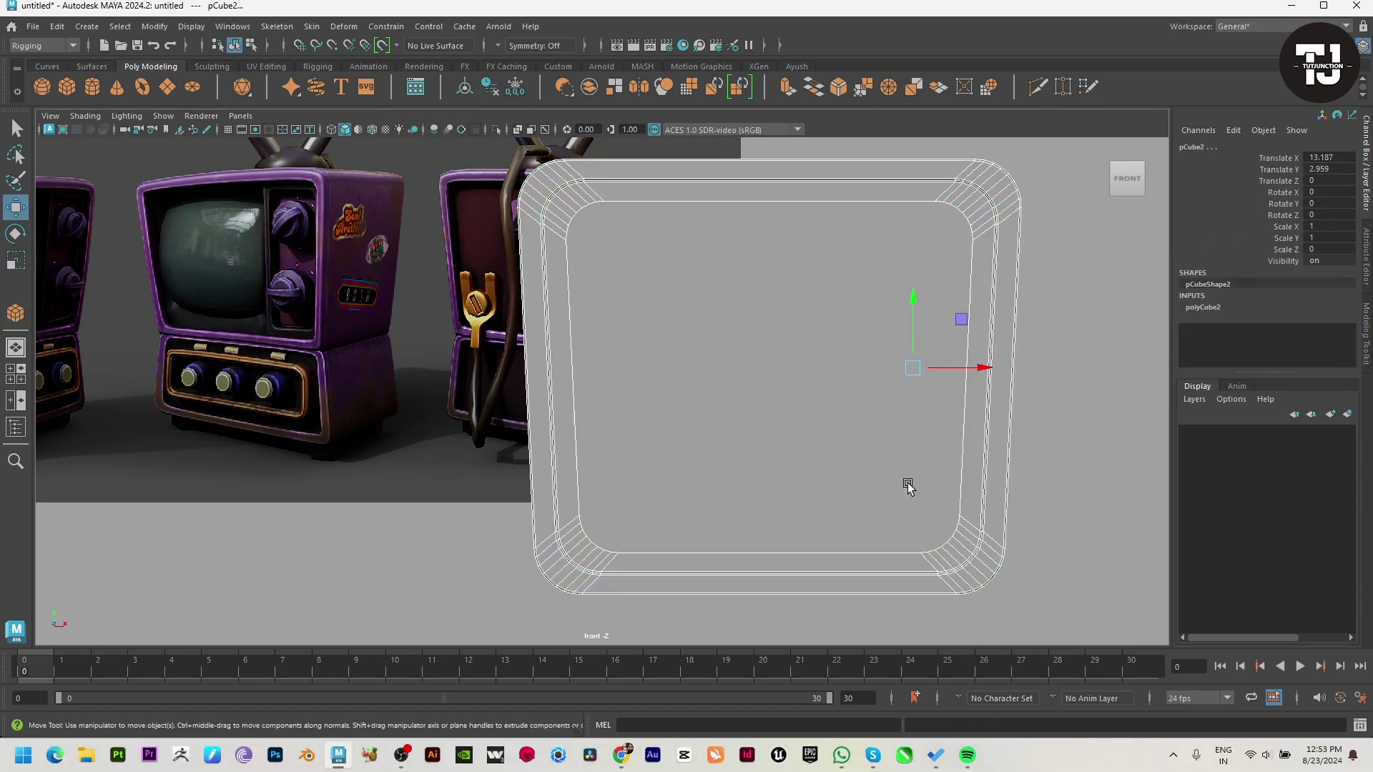
pyautogui.press('Delete')
pyautogui.click(925, 366)
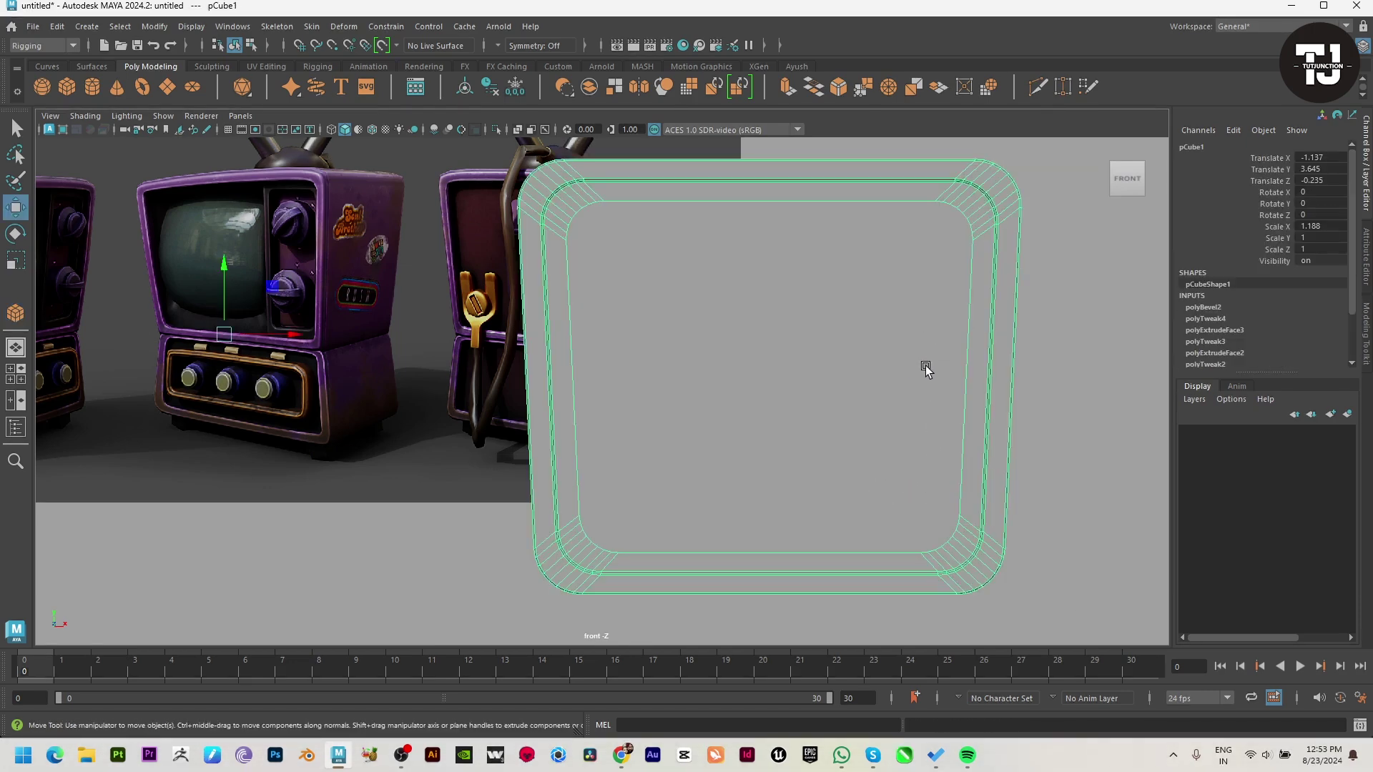
# Insert two edge loops through the box and multi-cut a vertical edge down the panel's centre.
pyautogui.keyDown('shift'); pyautogui.moveTo(872, 216); pyautogui.dragTo(800, 235, button='right'); pyautogui.keyUp('shift')
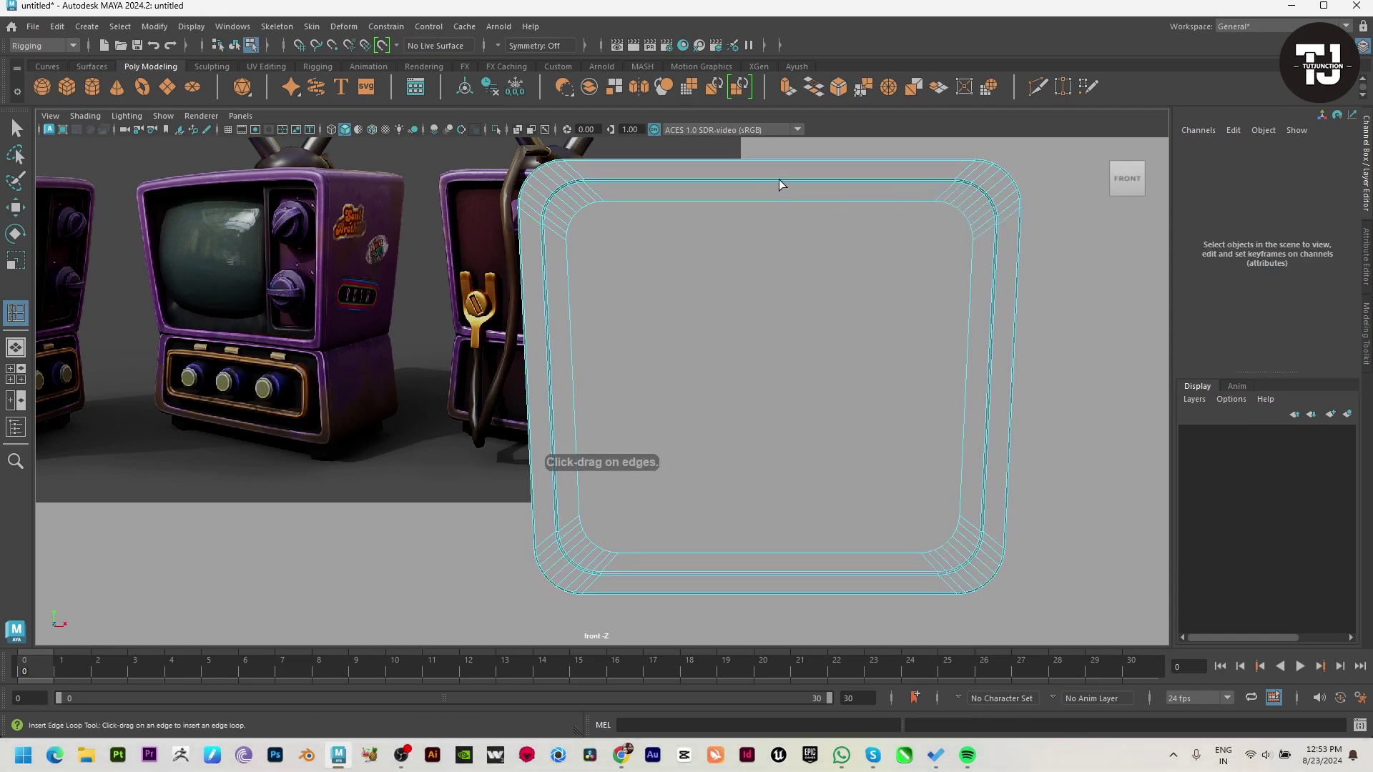
pyautogui.click(779, 184)
pyautogui.click(779, 572)
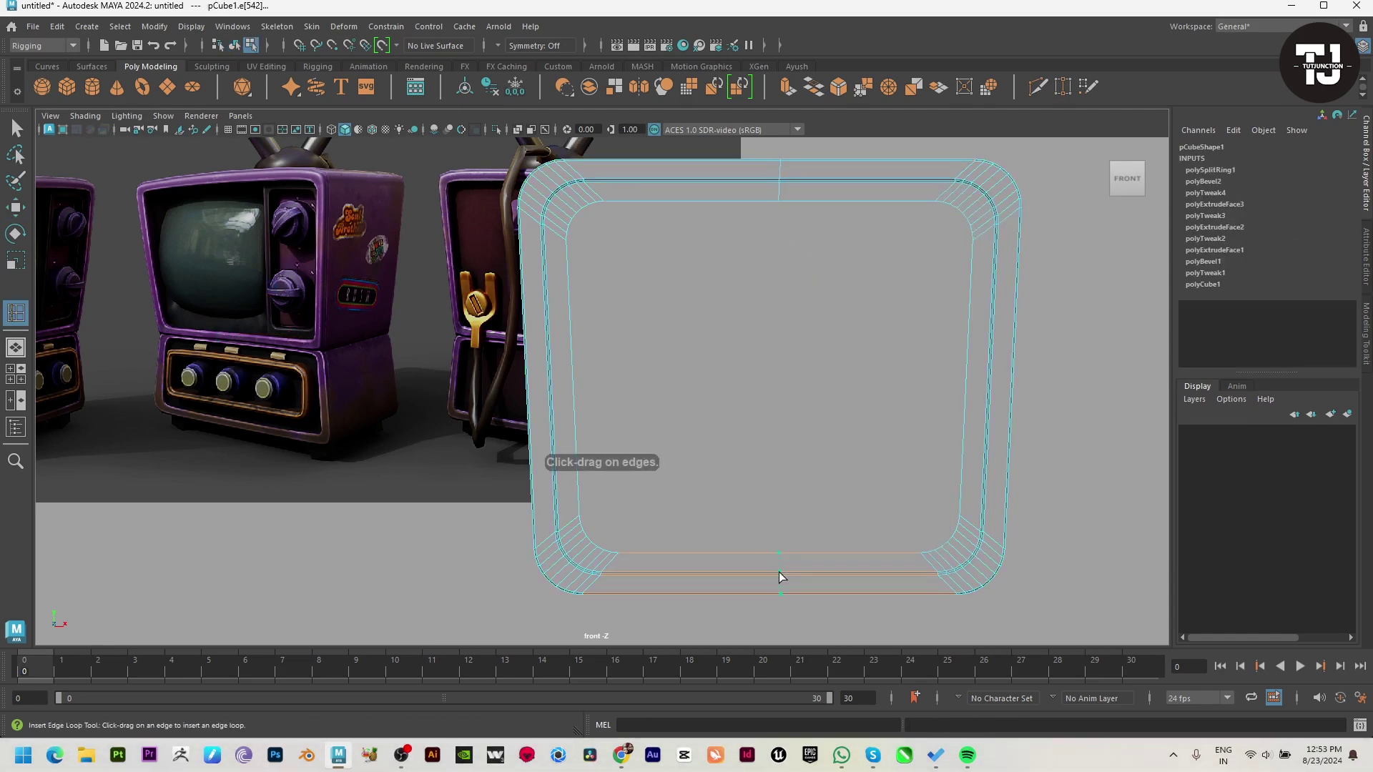
pyautogui.press('w')
pyautogui.keyDown('shift'); pyautogui.rightClick(868, 295); pyautogui.keyUp('shift')
pyautogui.click(786, 293)
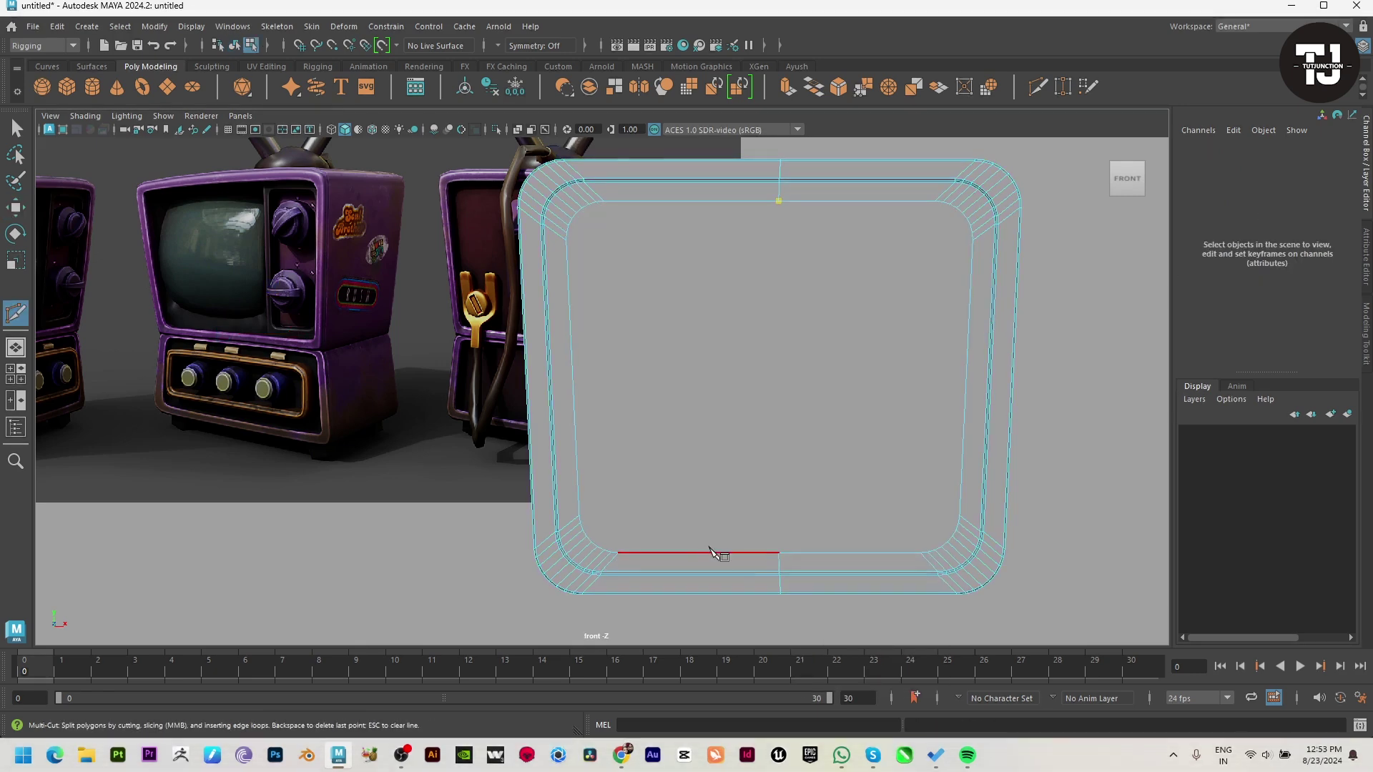
pyautogui.press('w')
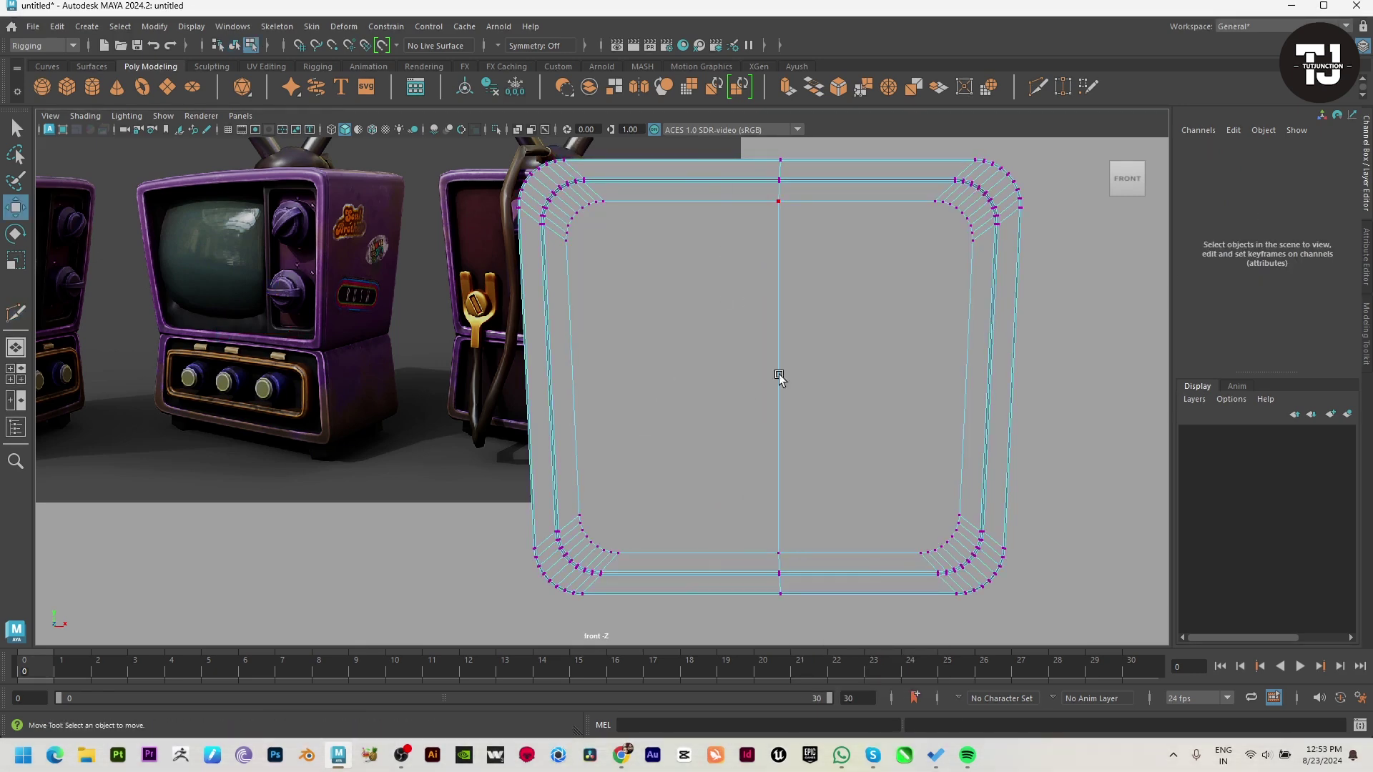
# Shift the vertical cut right, then extract the right-hand panel faces as a separate piece.
pyautogui.moveTo(705, 127); pyautogui.dragTo(705, 130)
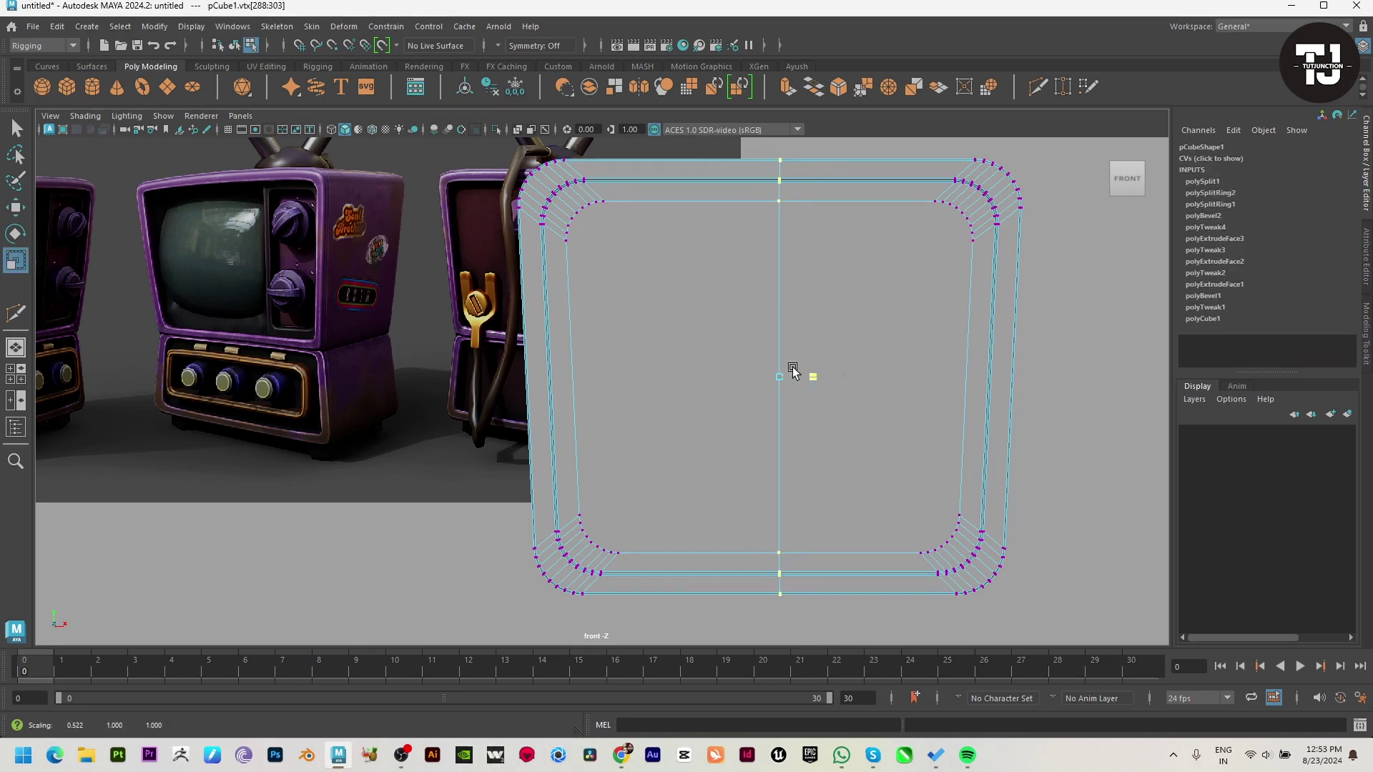
pyautogui.moveTo(834, 376); pyautogui.dragTo(886, 386)
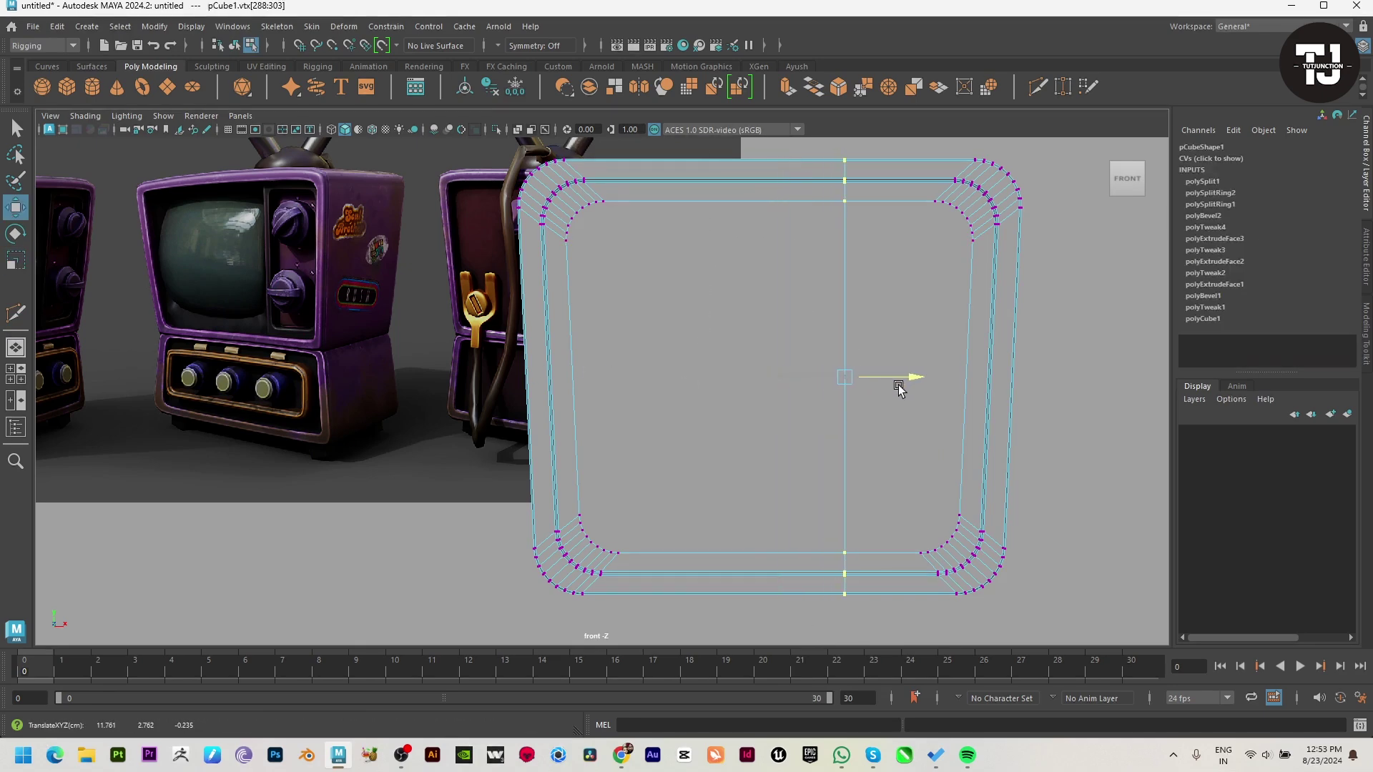
pyautogui.press('F11')
pyautogui.click(943, 326)
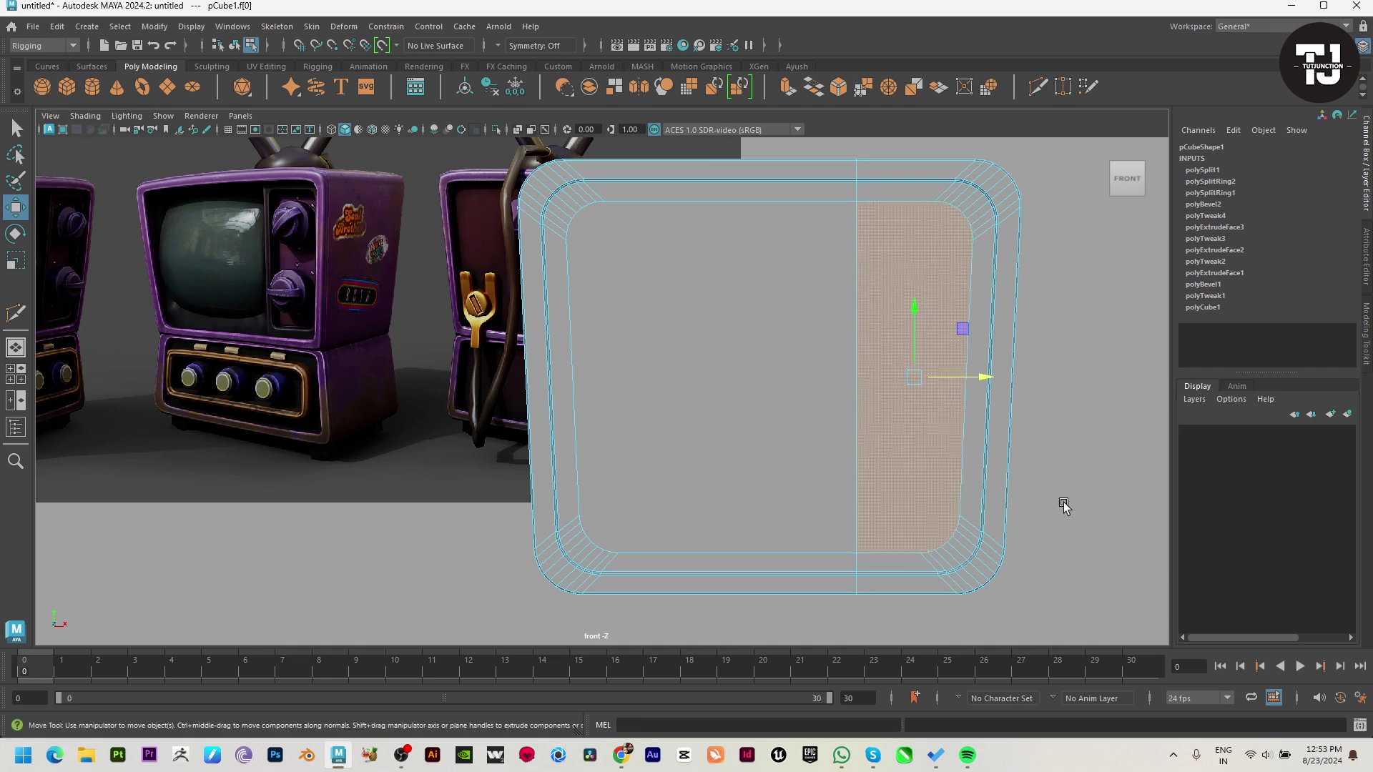
pyautogui.keyDown('shift'); pyautogui.click(908, 191); pyautogui.keyUp('shift')
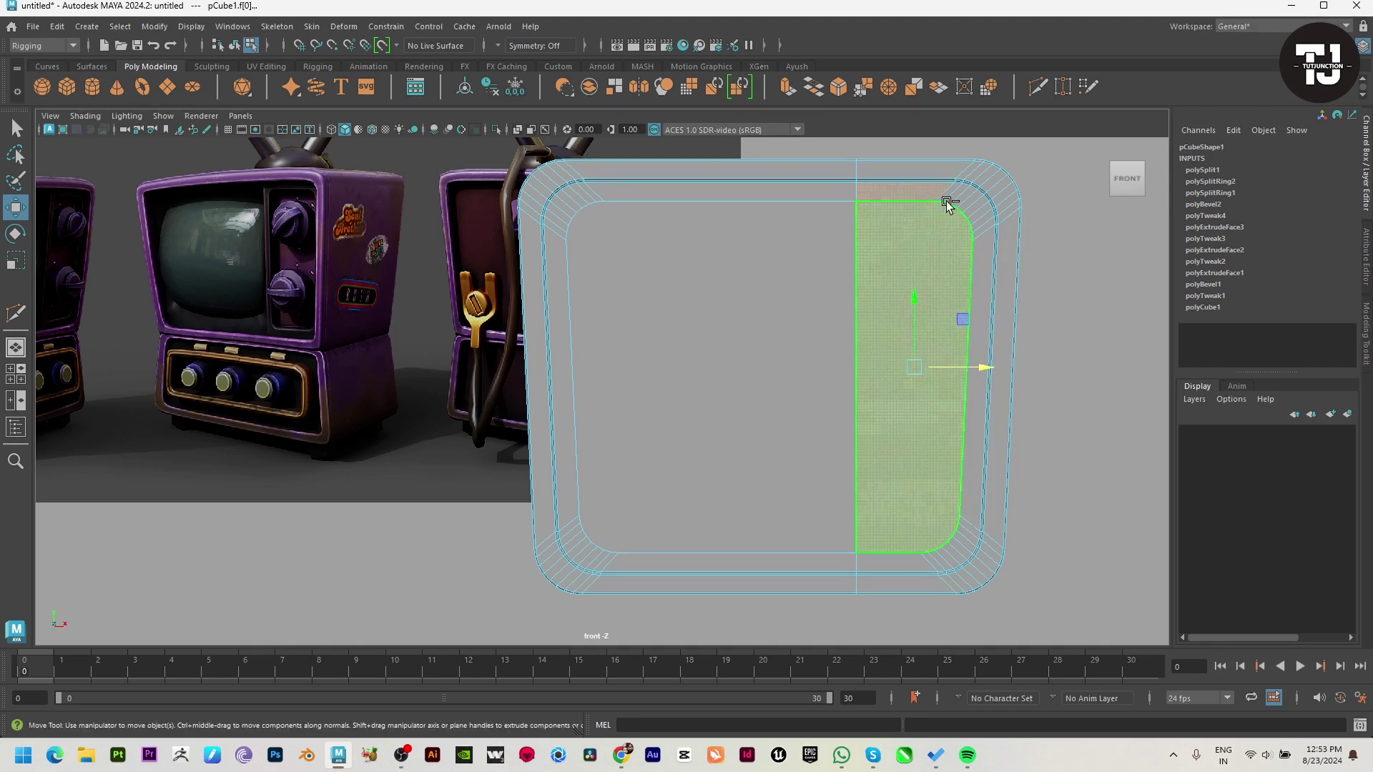
pyautogui.keyDown('ctrl'); pyautogui.click(950, 190); pyautogui.keyUp('ctrl')
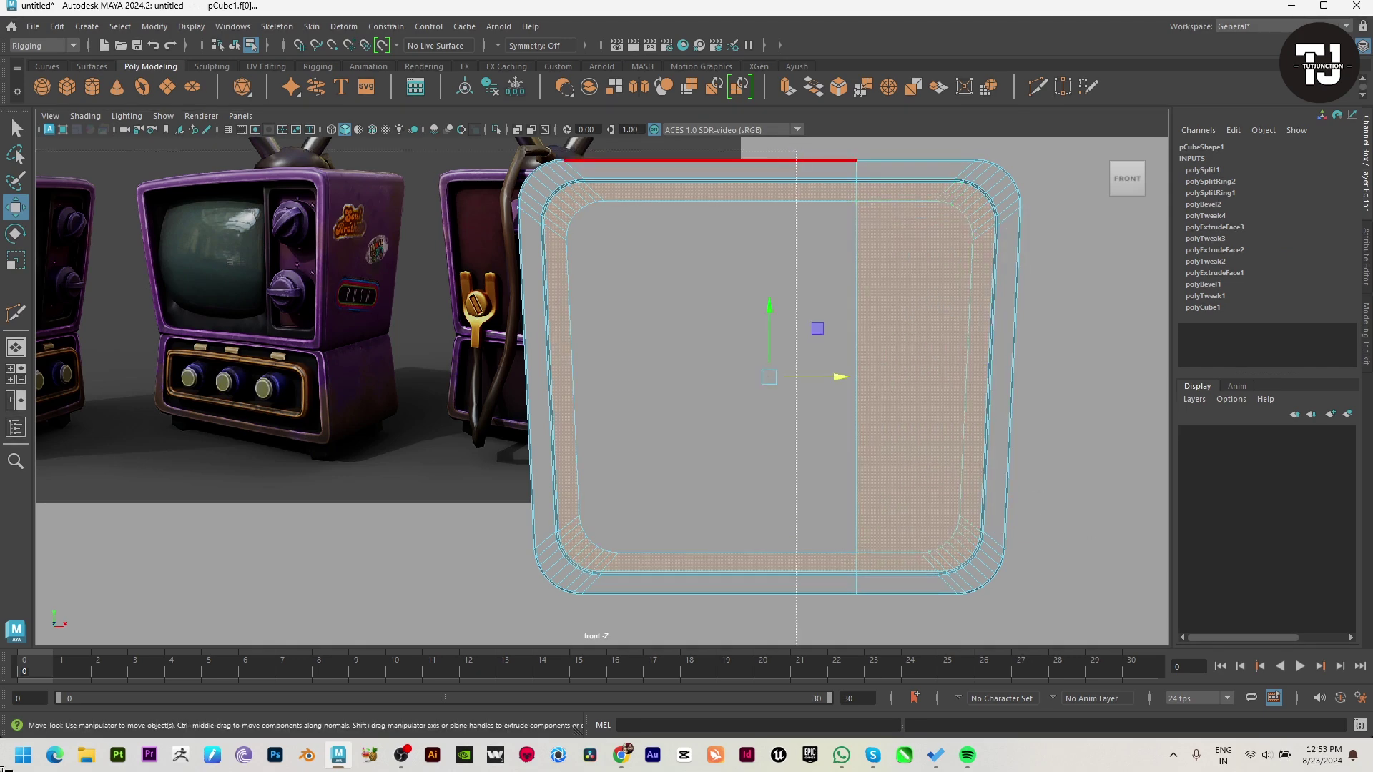
pyautogui.click(981, 308)
pyautogui.keyDown('shift'); pyautogui.rightClick(982, 307); pyautogui.keyUp('shift')
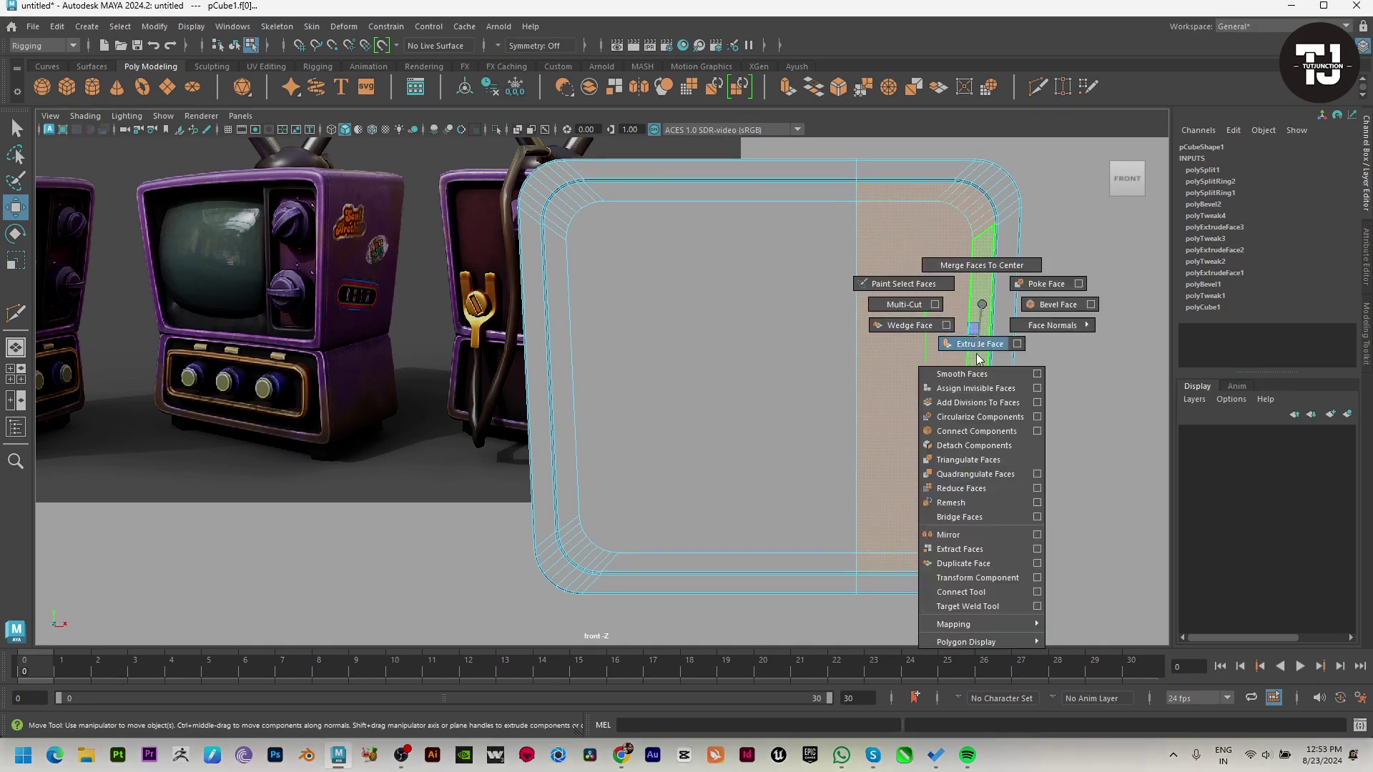
pyautogui.click(990, 551)
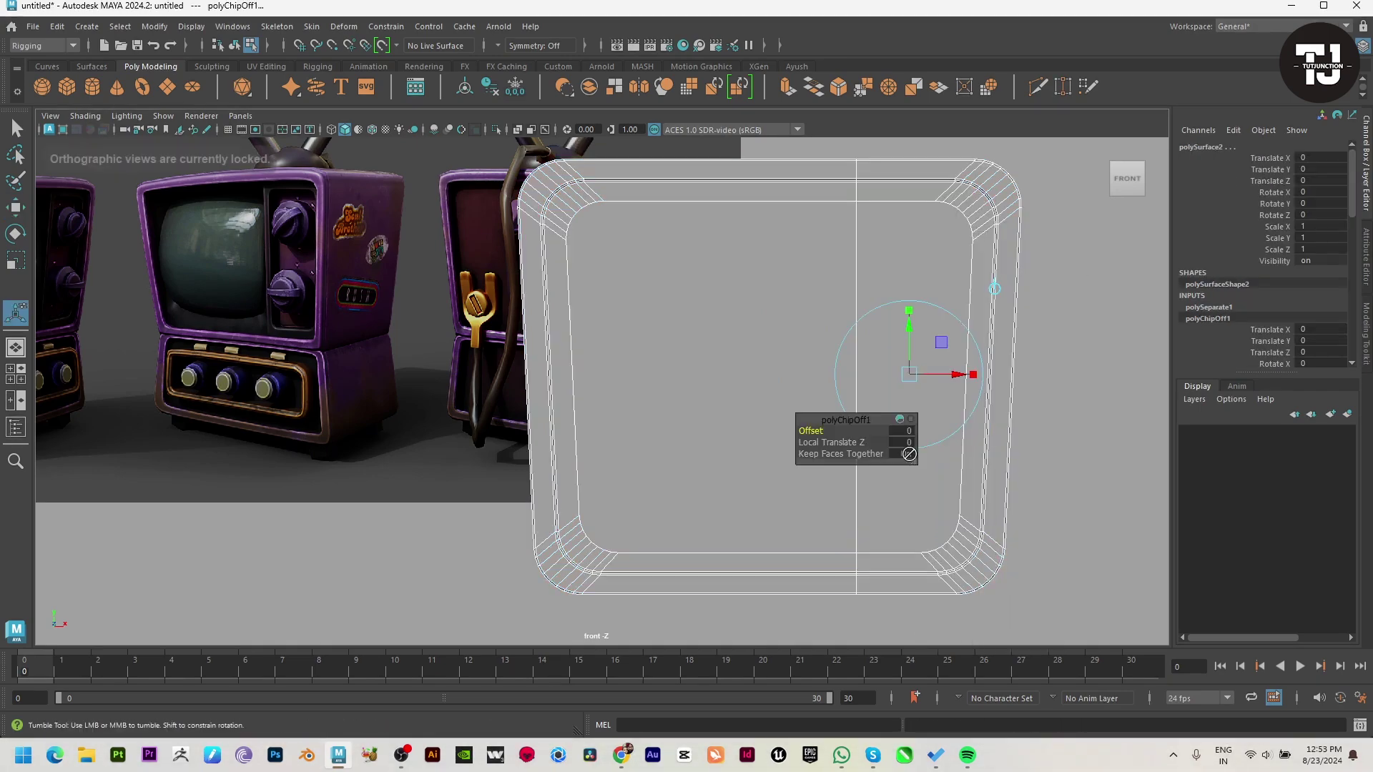
pyautogui.press('space')
pyautogui.press('space')
# Centre the detached panel's pivot and push it forward to Translate Z 0.591.
pyautogui.press('w')
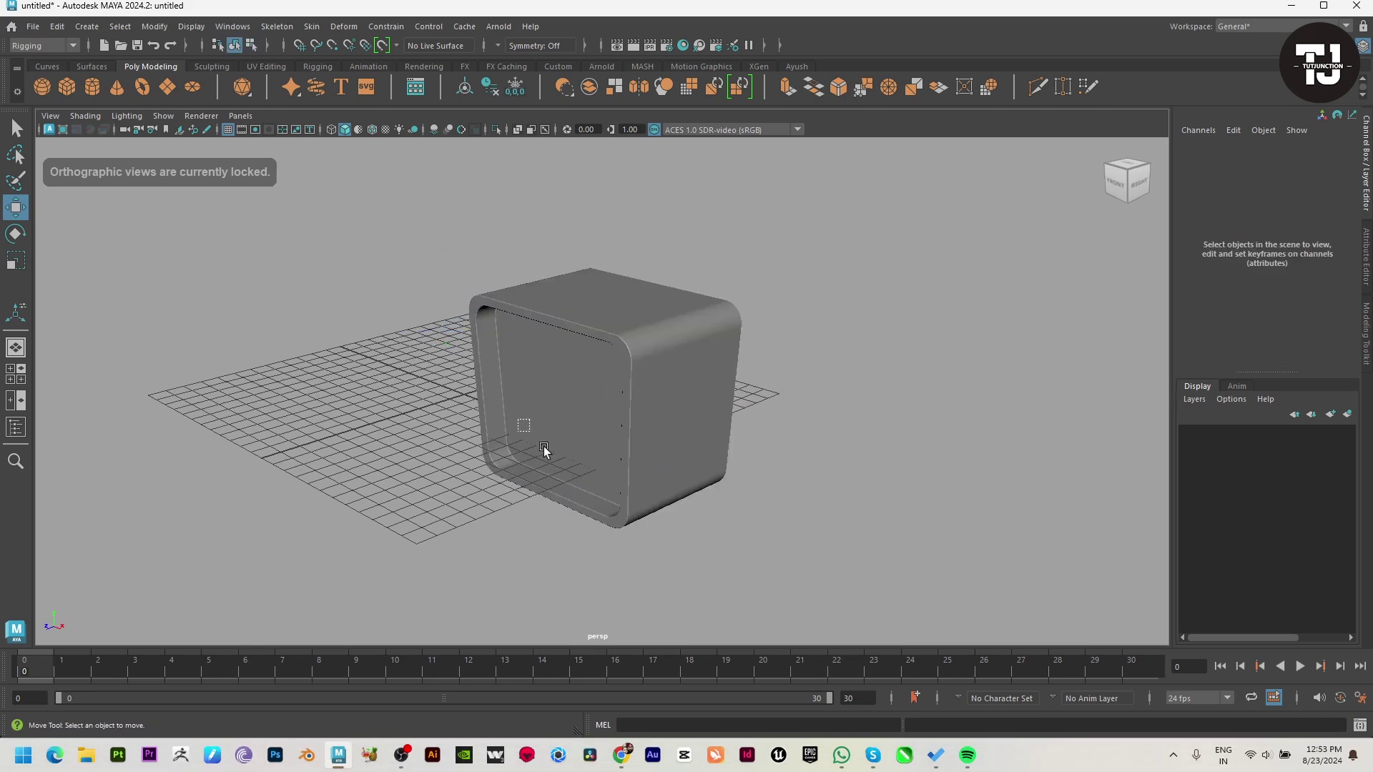
pyautogui.click(699, 460)
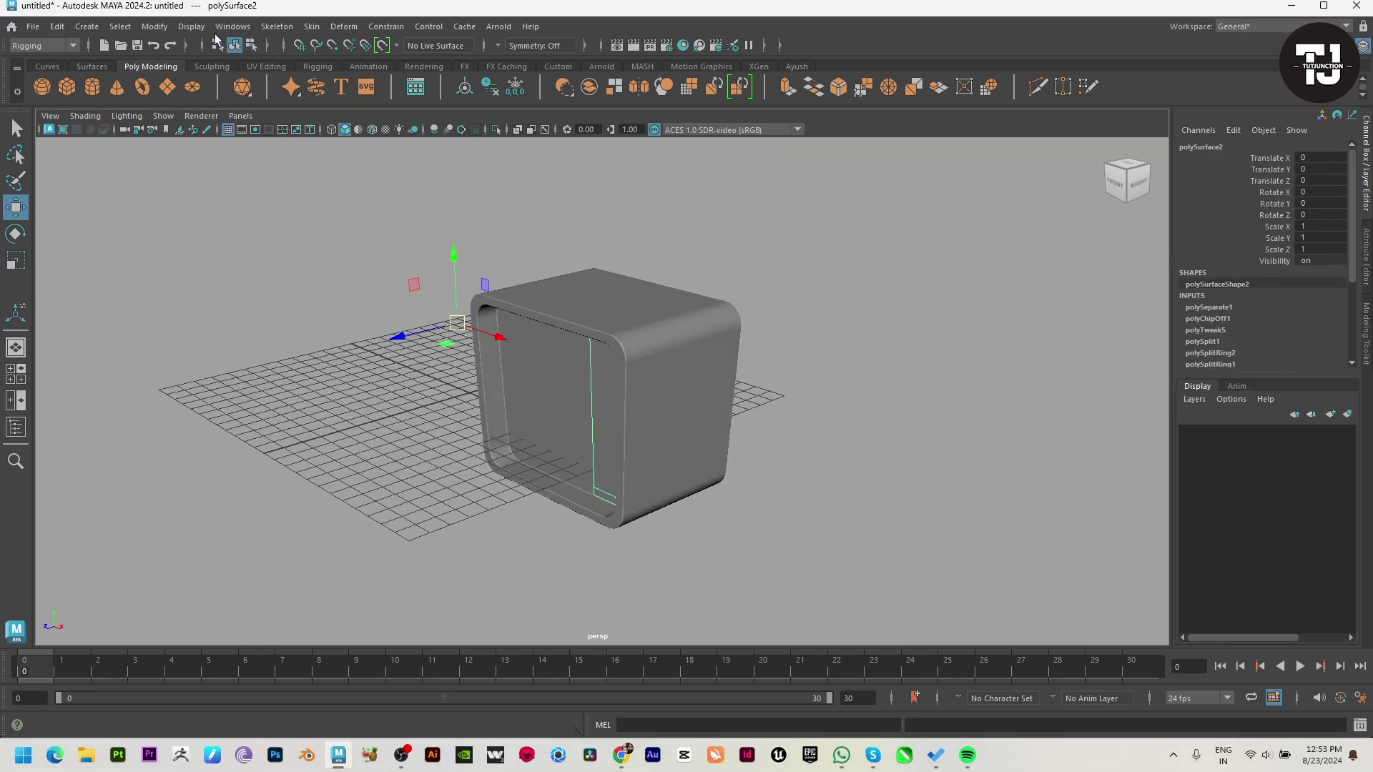
pyautogui.click(154, 27)
pyautogui.click(178, 134)
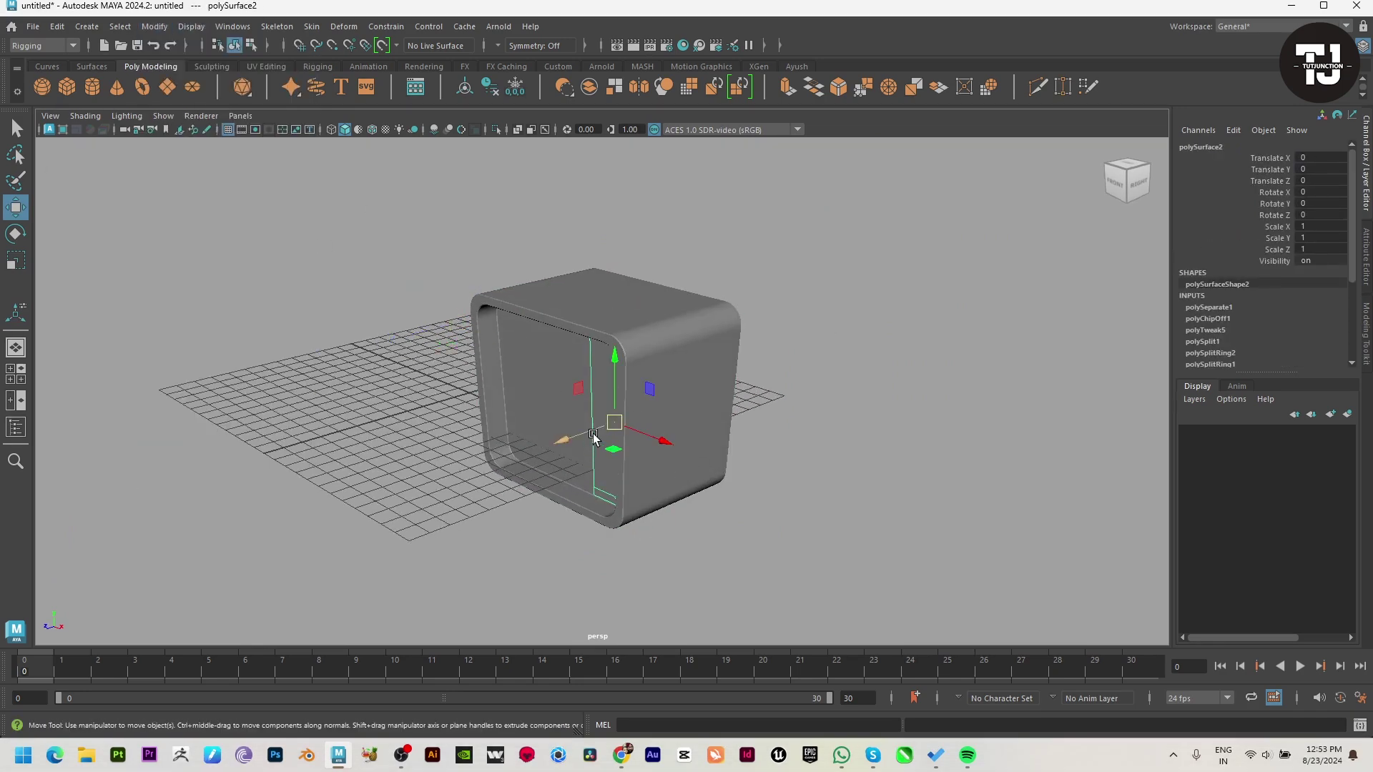
pyautogui.moveTo(594, 436); pyautogui.dragTo(647, 462)
pyautogui.press('space')
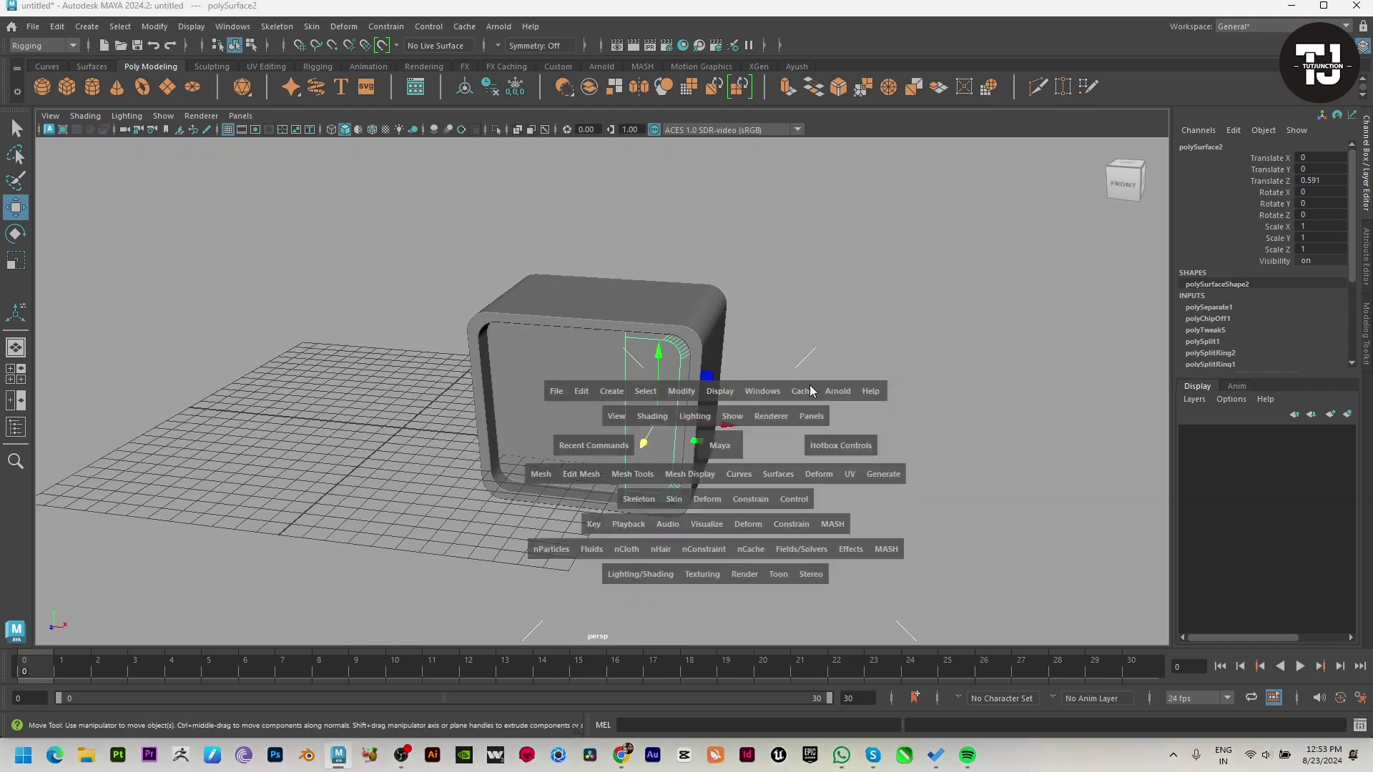
pyautogui.press('space')
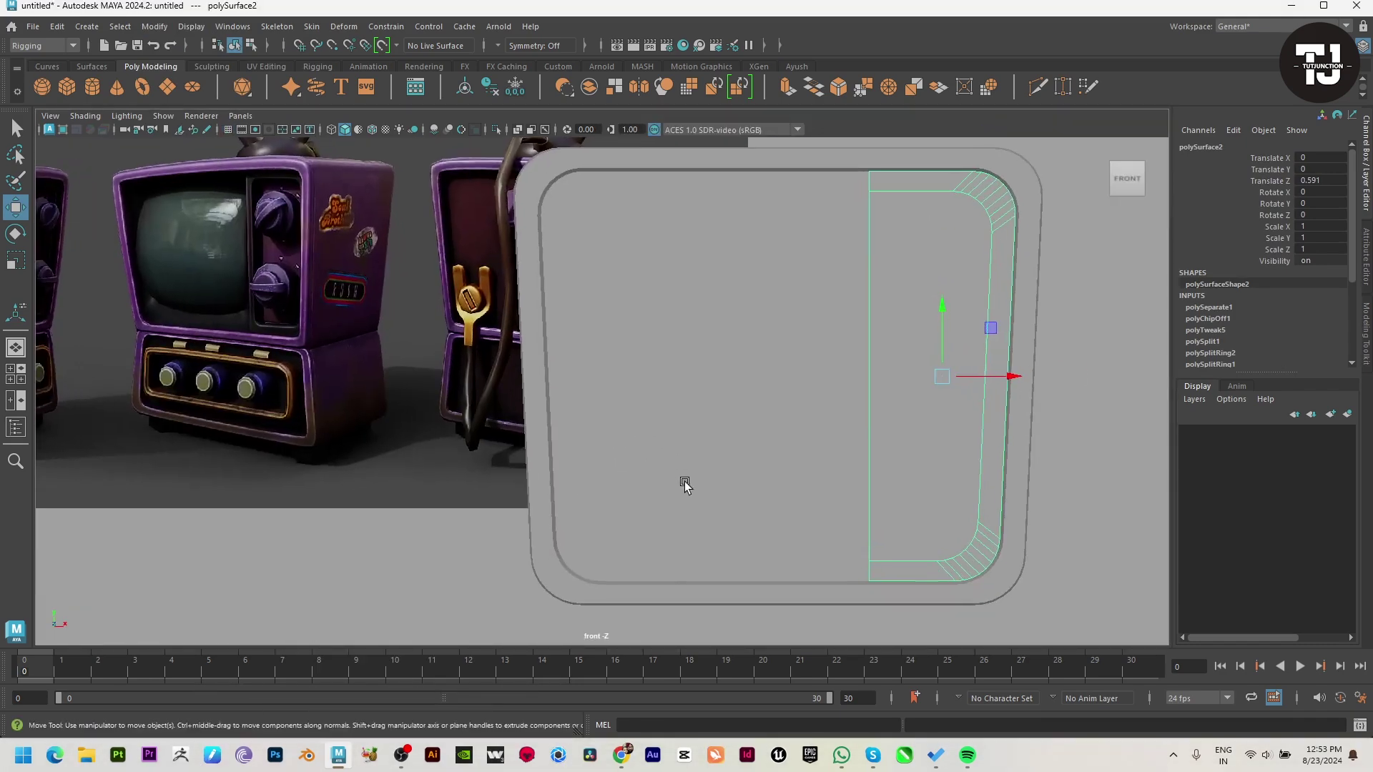
pyautogui.keyDown('shift'); pyautogui.moveTo(993, 175); pyautogui.dragTo(910, 191, button='right'); pyautogui.keyUp('shift')
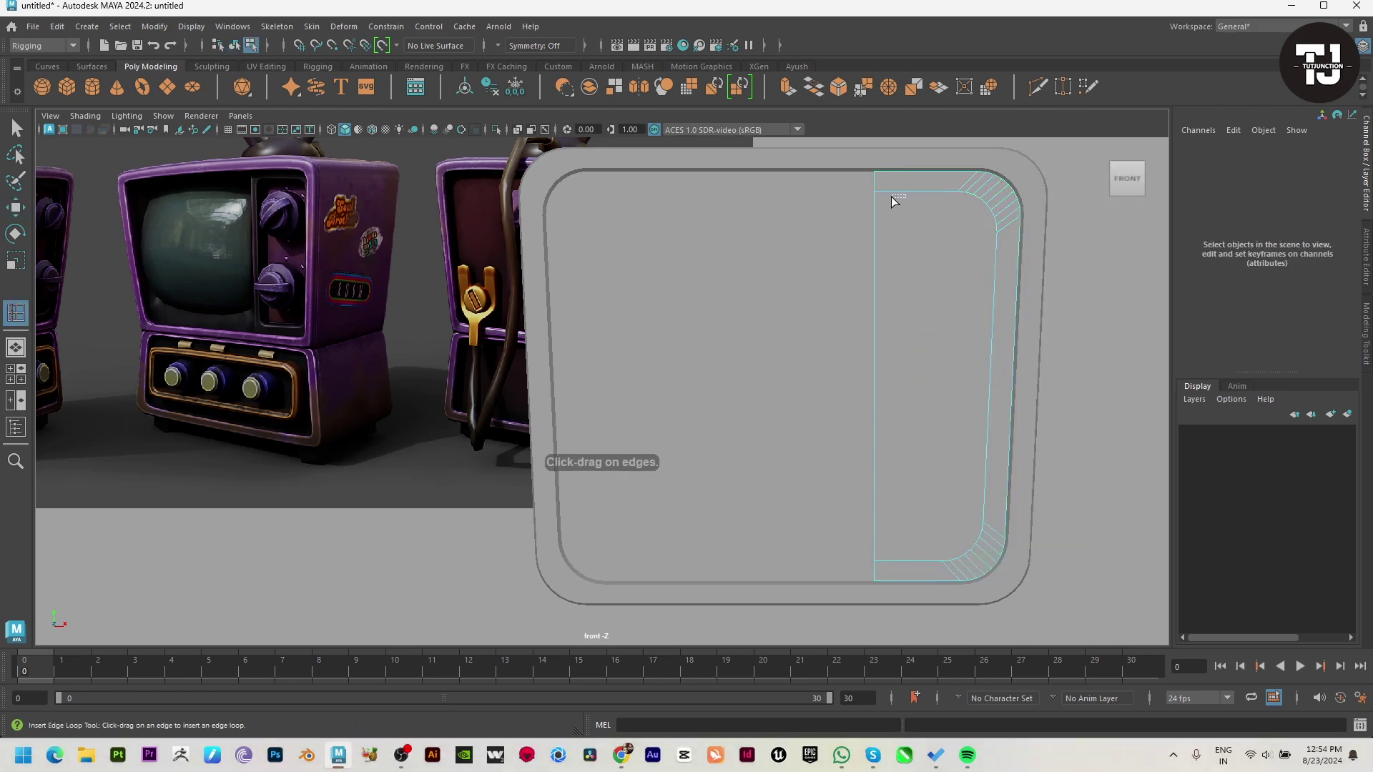
# Insert edge loops near the detached panel's right-hand corners, undoing a misplaced one.
pyautogui.hotkey('ctrl', 'z')
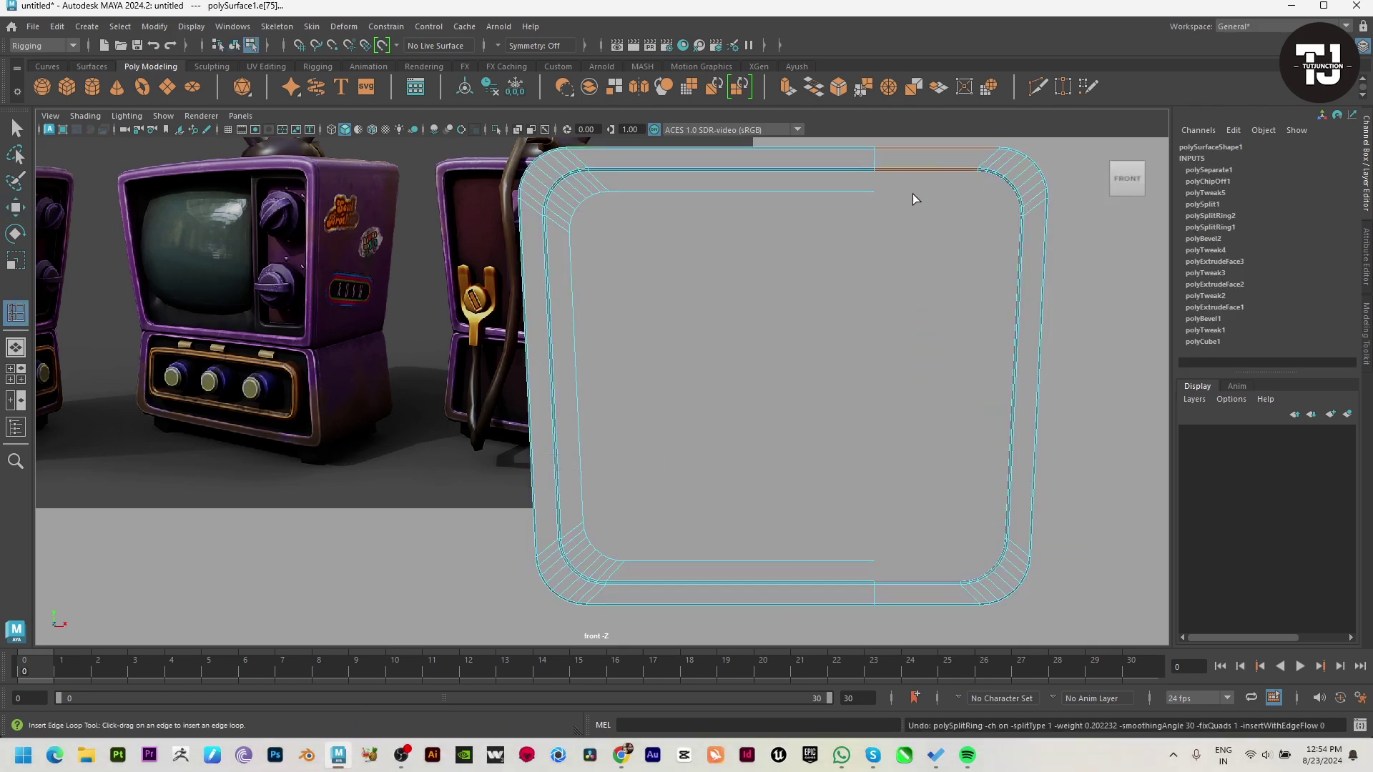
pyautogui.moveTo(913, 194); pyautogui.dragTo(999, 233)
pyautogui.keyDown('shift'); pyautogui.moveTo(966, 266); pyautogui.dragTo(901, 190, button='right'); pyautogui.keyUp('shift')
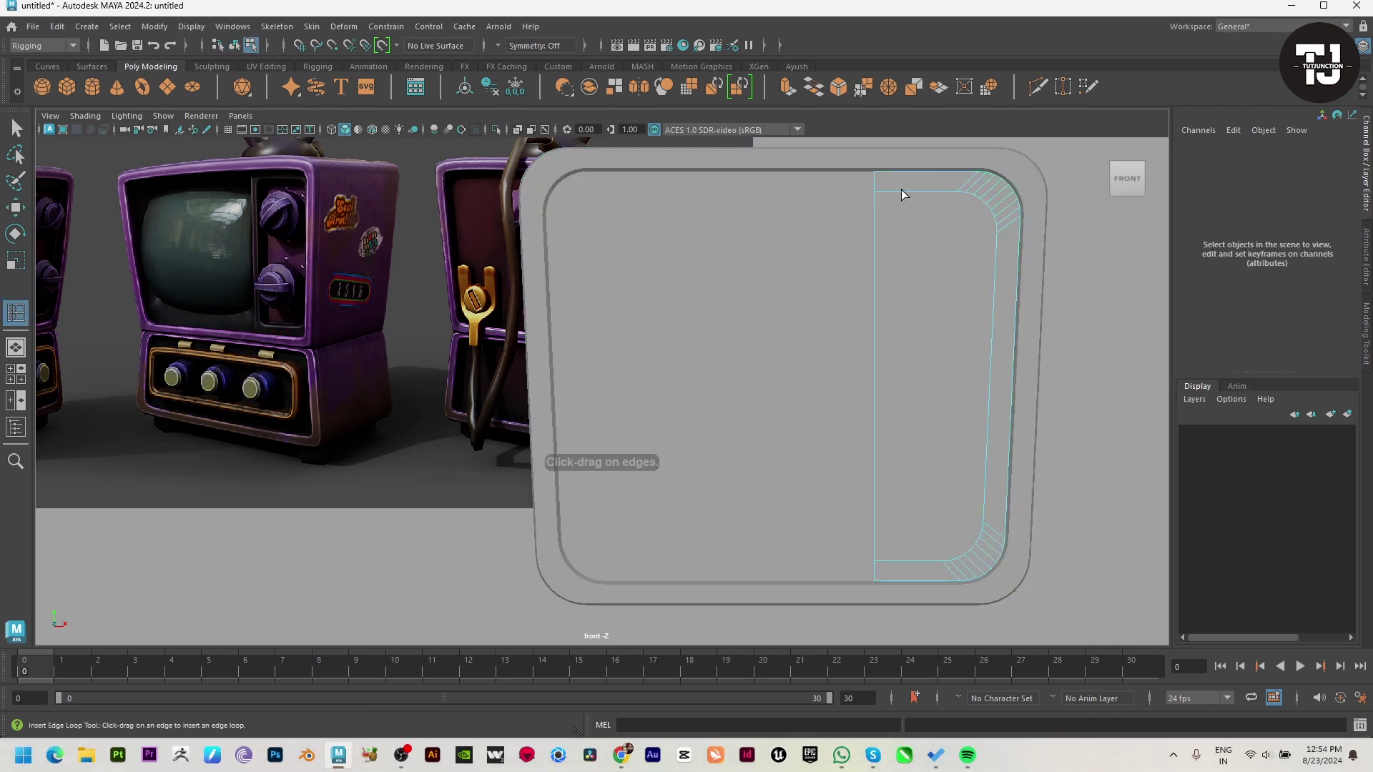
pyautogui.moveTo(901, 190); pyautogui.dragTo(895, 192)
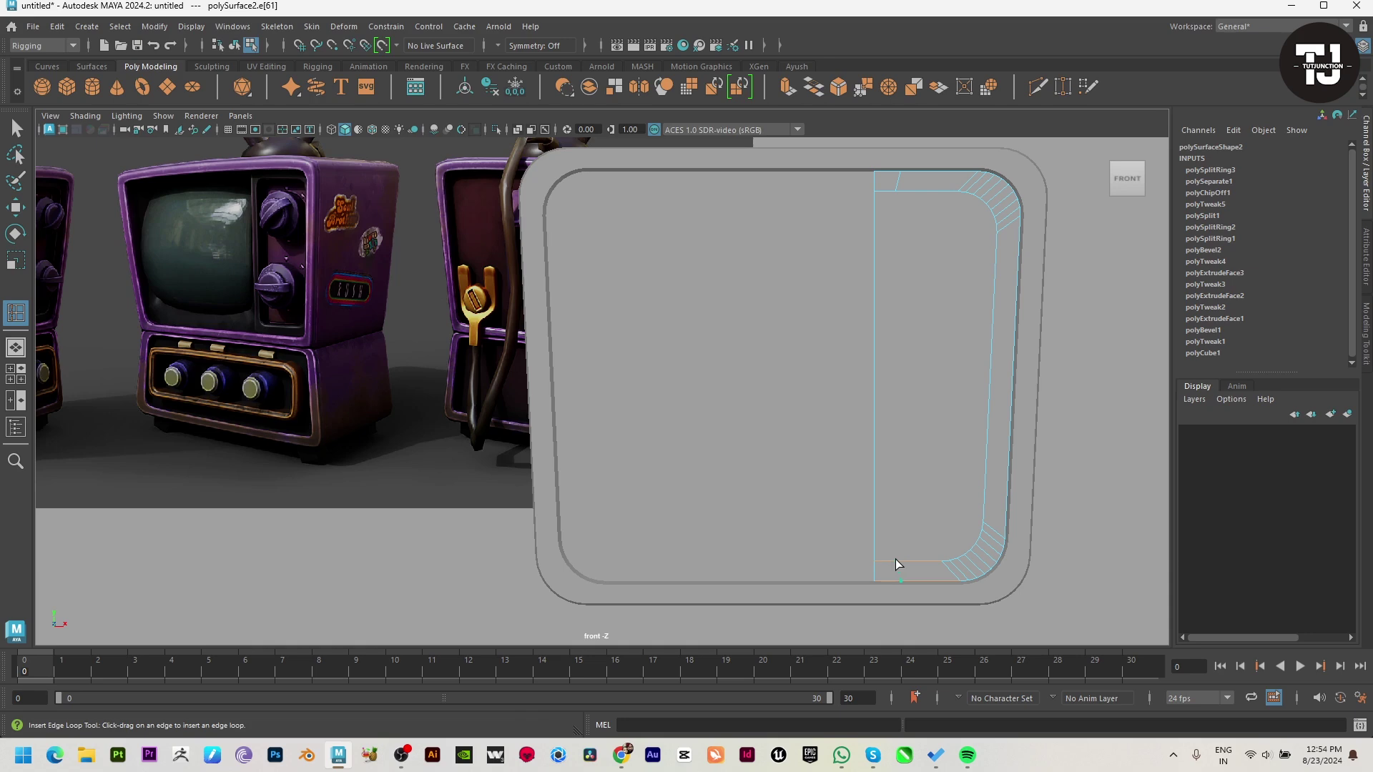
pyautogui.moveTo(895, 563); pyautogui.dragTo(900, 563)
# Multi-cut a vertical edge down the right of the frame front and select its vertices.
pyautogui.keyDown('shift'); pyautogui.moveTo(940, 315); pyautogui.dragTo(931, 200, button='right'); pyautogui.keyUp('shift')
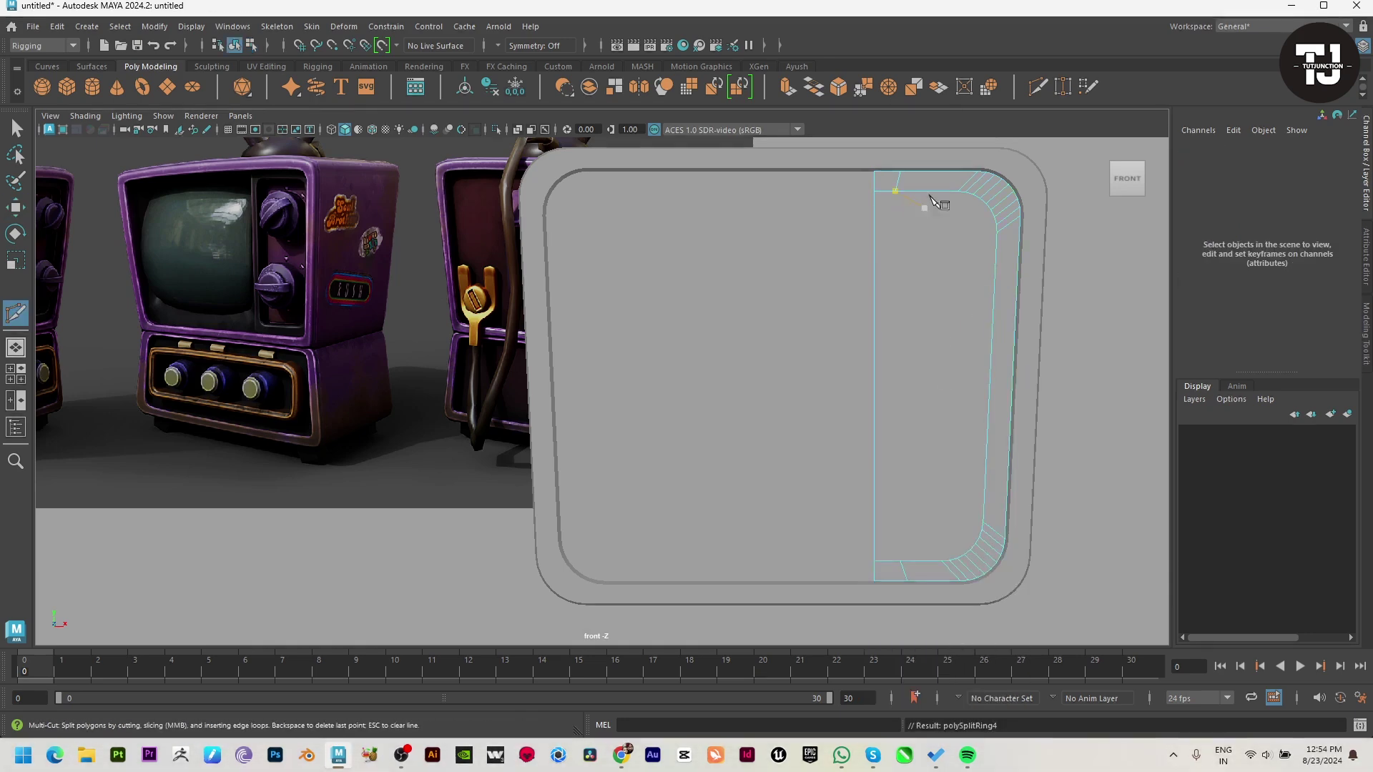
pyautogui.click(914, 562)
pyautogui.press('w')
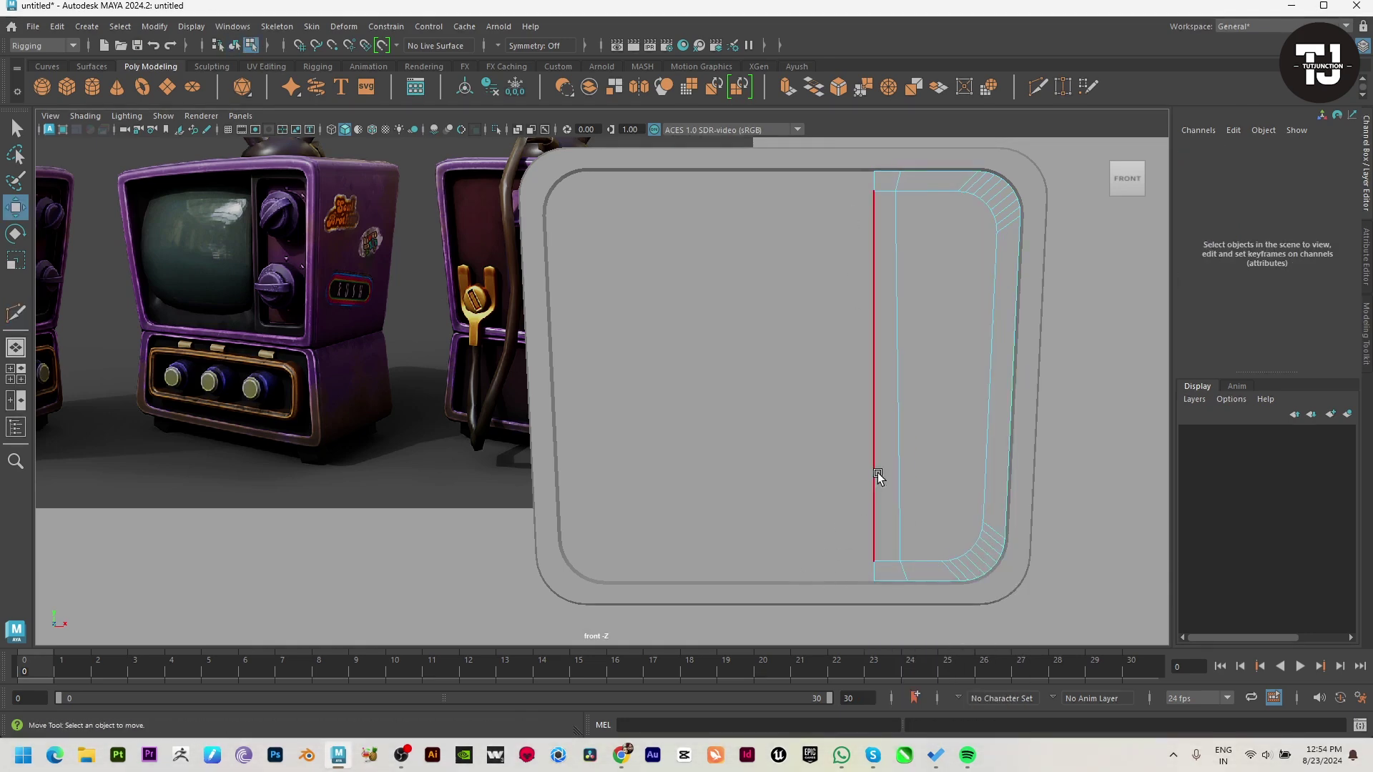
pyautogui.moveTo(920, 538); pyautogui.dragTo(922, 544)
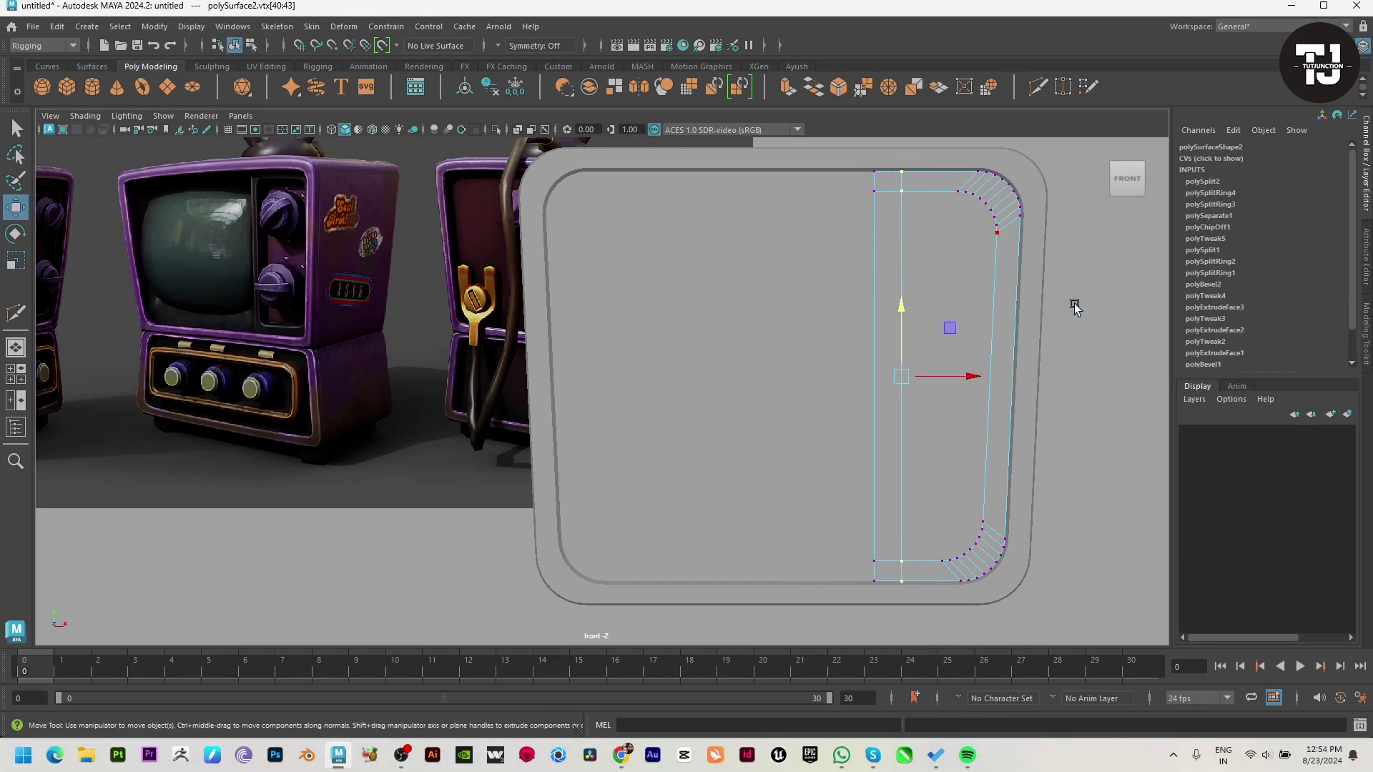
# Delete the narrow panel face right of the cut and select the opening's border edge loop.
pyautogui.moveTo(923, 429); pyautogui.dragTo(920, 487, button='right')
pyautogui.click(957, 333)
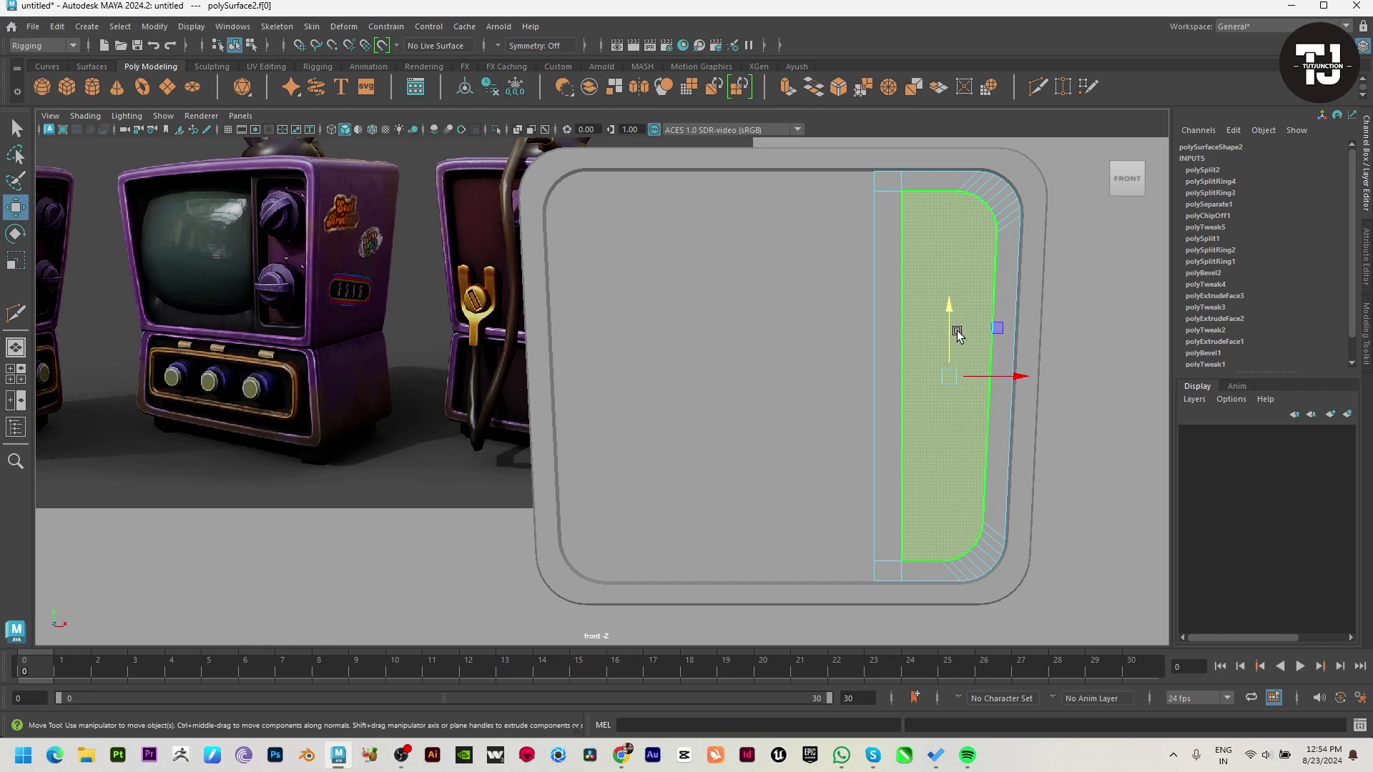
pyautogui.click(957, 332)
pyautogui.doubleClick(930, 194)
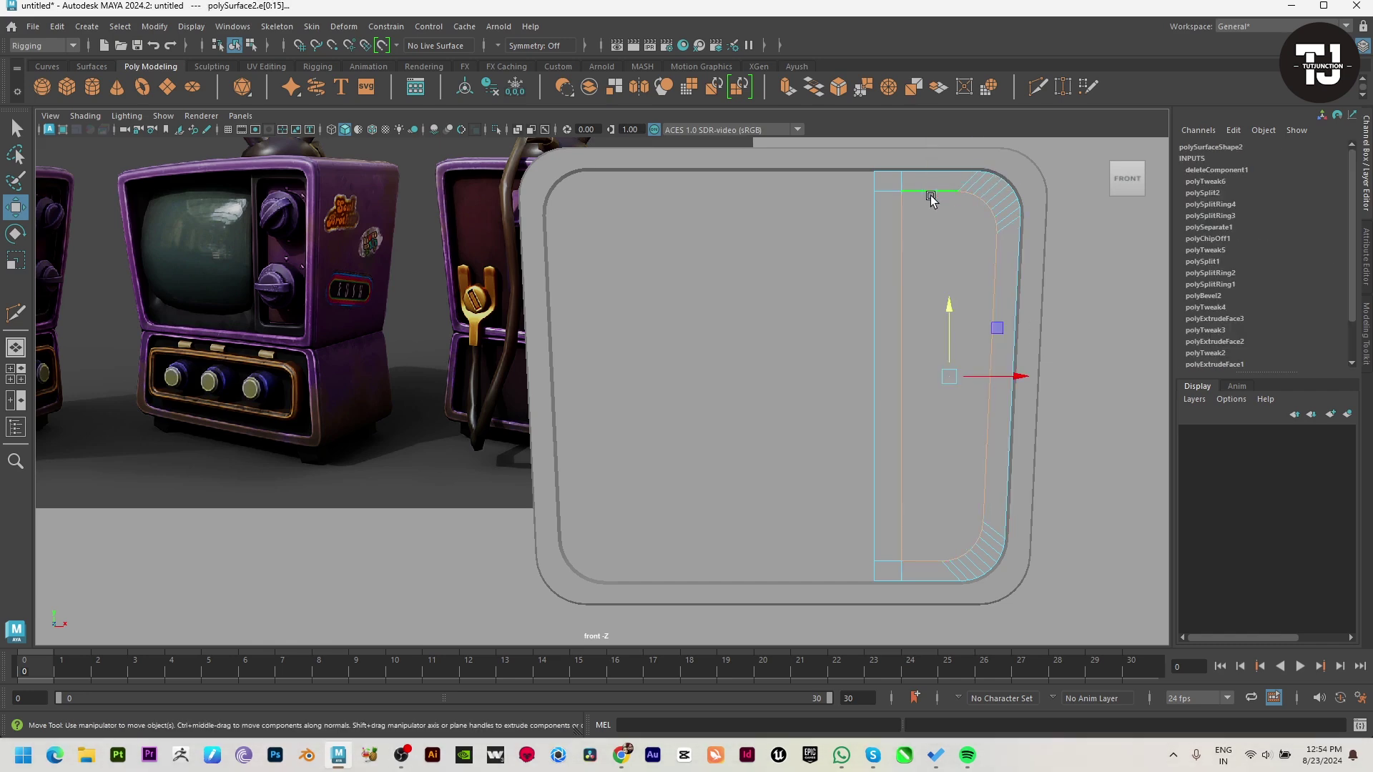
# Extrude the border edges inward, then select the extruded edge loop.
pyautogui.press('space')
pyautogui.press('space')
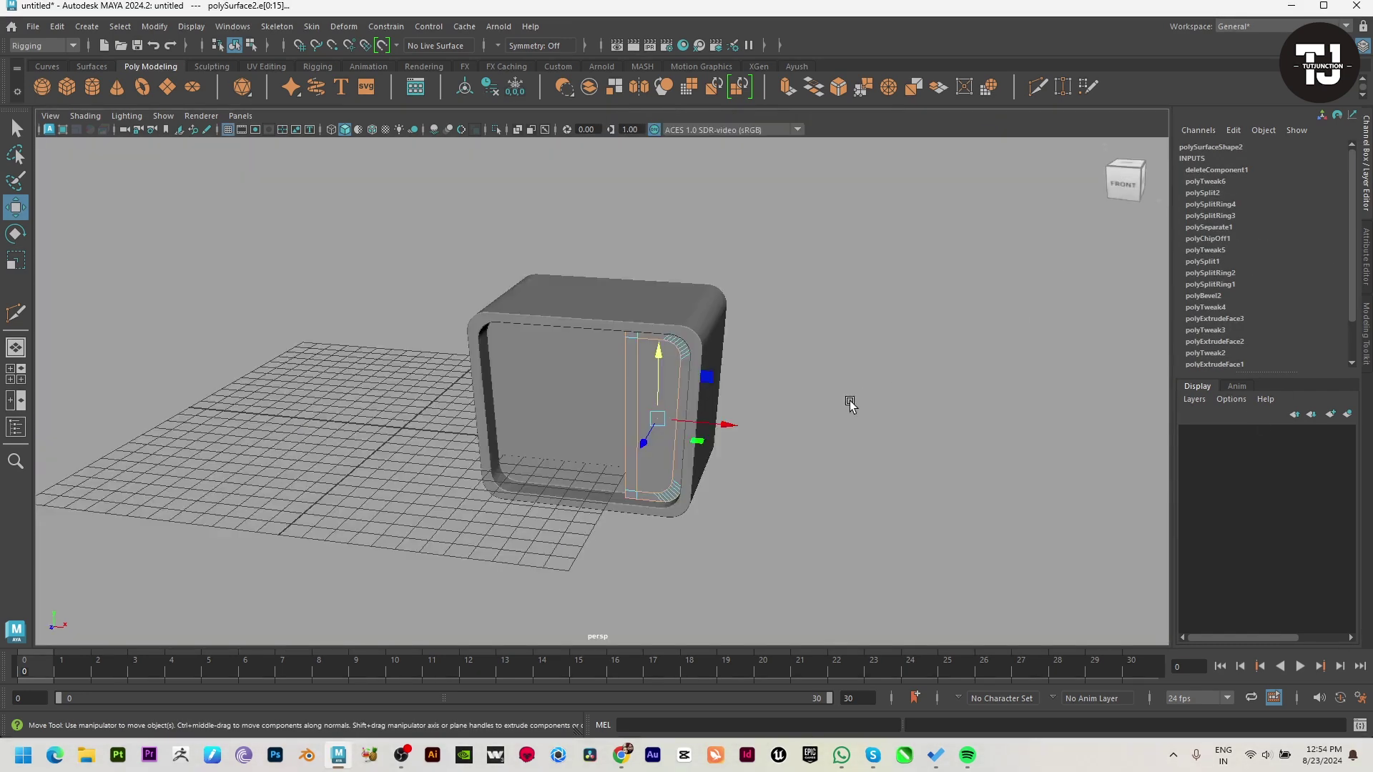
pyautogui.keyDown('shift'); pyautogui.moveTo(580, 479); pyautogui.dragTo(578, 456, button='middle'); pyautogui.keyUp('shift')
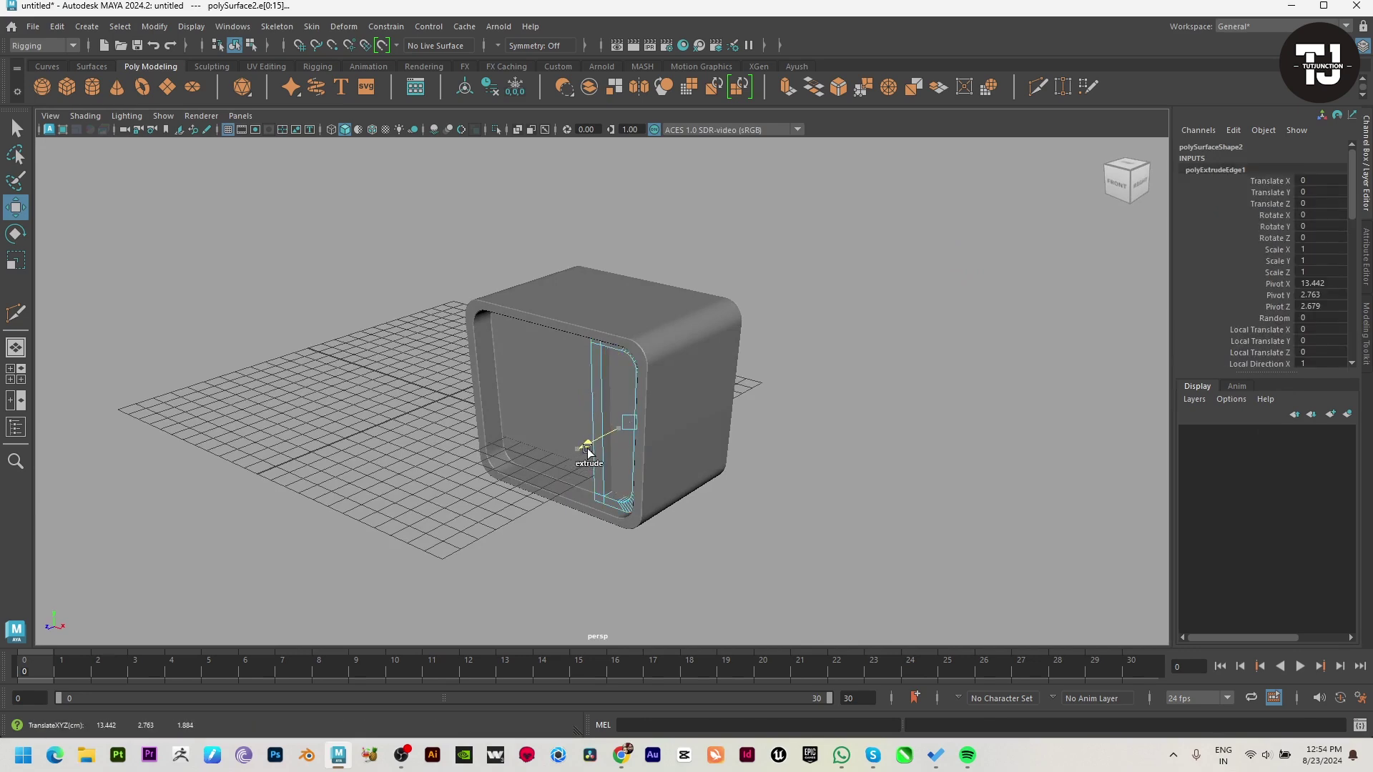
pyautogui.moveTo(587, 452)
pyautogui.keyDown('alt'); pyautogui.mouseDown()
pyautogui.moveTo(784, 365)
pyautogui.moveTo(910, 512)
pyautogui.mouseUp(); pyautogui.keyUp('alt')
pyautogui.scroll(5, 911, 512)
pyautogui.moveTo(895, 393)
pyautogui.keyDown('alt'); pyautogui.mouseDown()
pyautogui.moveTo(707, 322)
pyautogui.moveTo(655, 331)
pyautogui.moveTo(889, 493)
pyautogui.moveTo(889, 286)
pyautogui.moveTo(827, 346)
pyautogui.moveTo(703, 418)
pyautogui.mouseUp(); pyautogui.keyUp('alt')
pyautogui.doubleClick(674, 288)
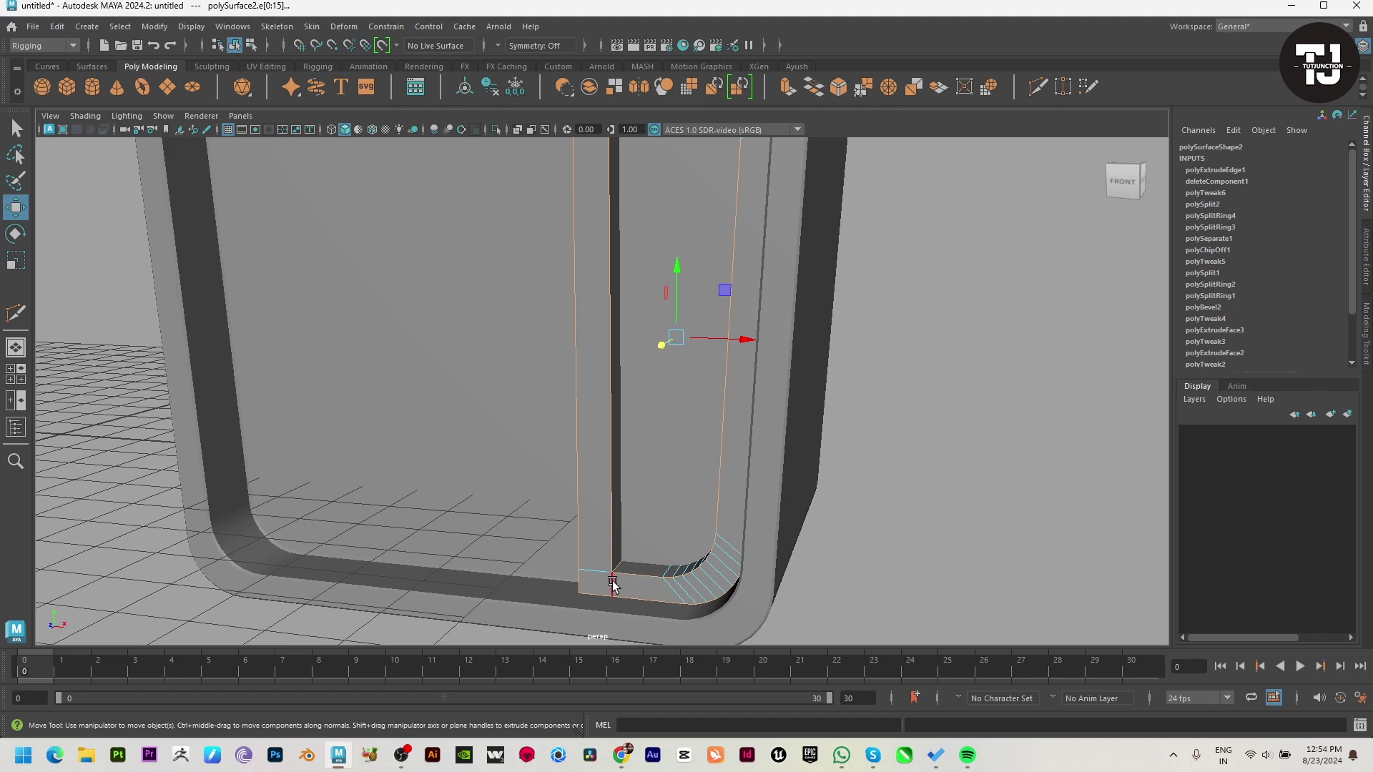
# Inspect the box in wireframe from a low angle, then return to shaded display.
pyautogui.scroll(-5, 612, 582)
pyautogui.keyDown('alt'); pyautogui.moveTo(643, 539); pyautogui.dragTo(666, 415); pyautogui.keyUp('alt')
pyautogui.press('4')
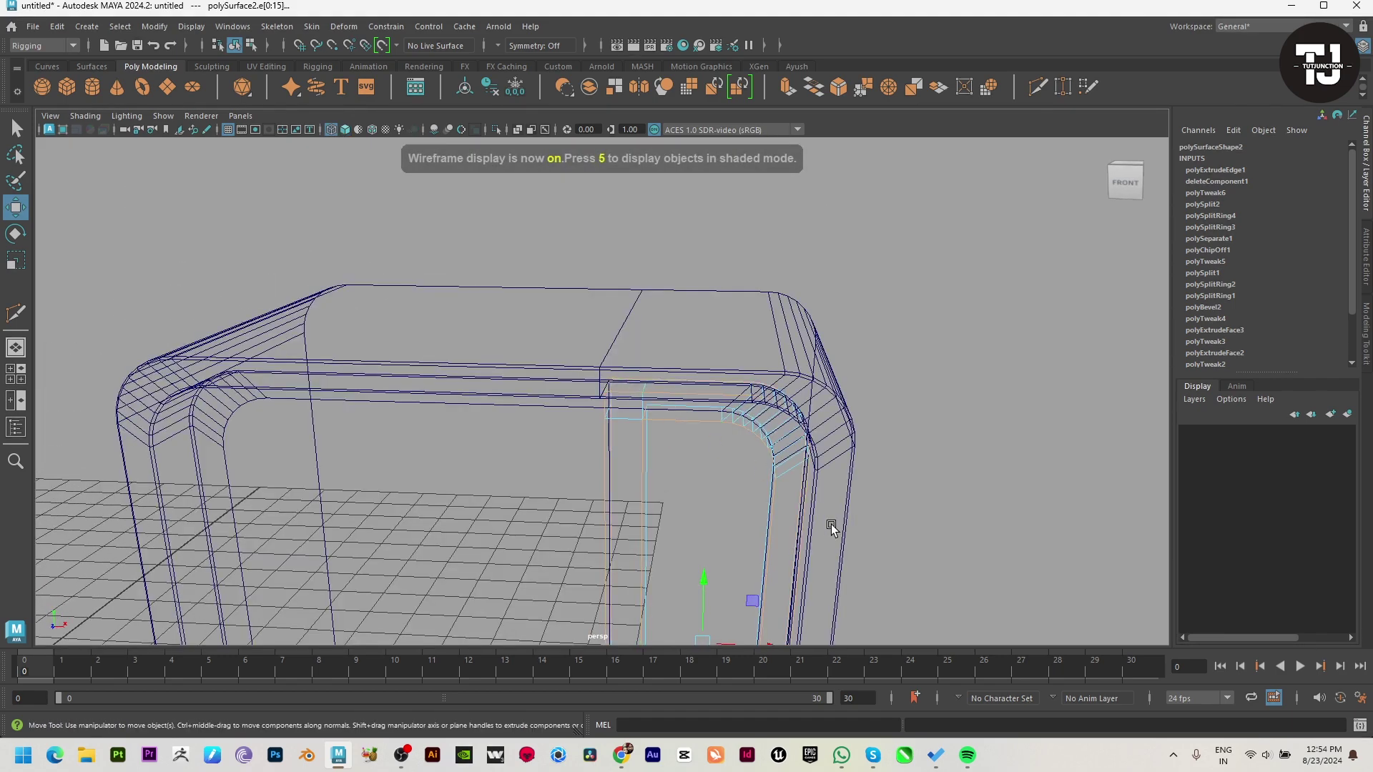
pyautogui.moveTo(831, 527)
pyautogui.keyDown('alt'); pyautogui.mouseDown()
pyautogui.moveTo(877, 506)
pyautogui.moveTo(822, 485)
pyautogui.moveTo(892, 386)
pyautogui.moveTo(941, 472)
pyautogui.mouseUp(); pyautogui.keyUp('alt')
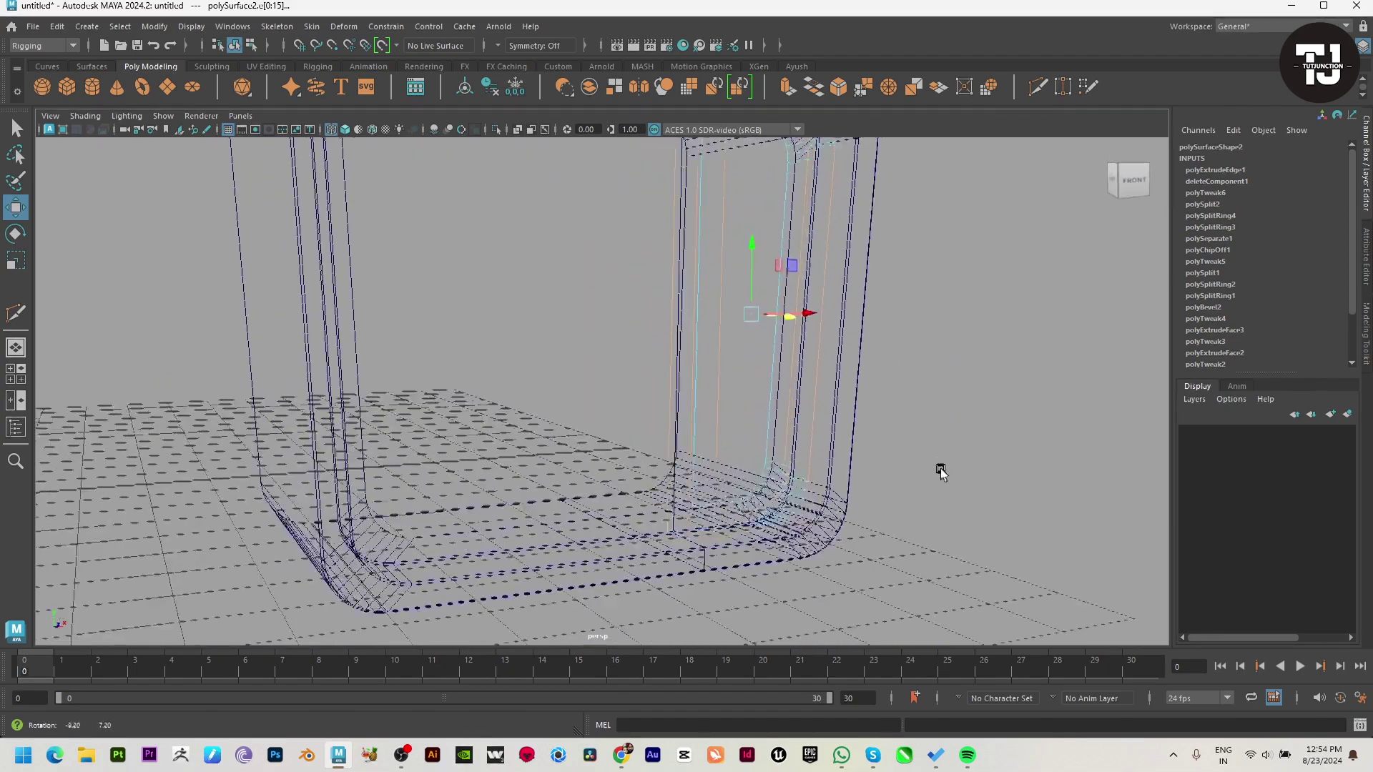
pyautogui.scroll(2, 947, 466)
pyautogui.scroll(1, 768, 491)
pyautogui.scroll(2, 807, 613)
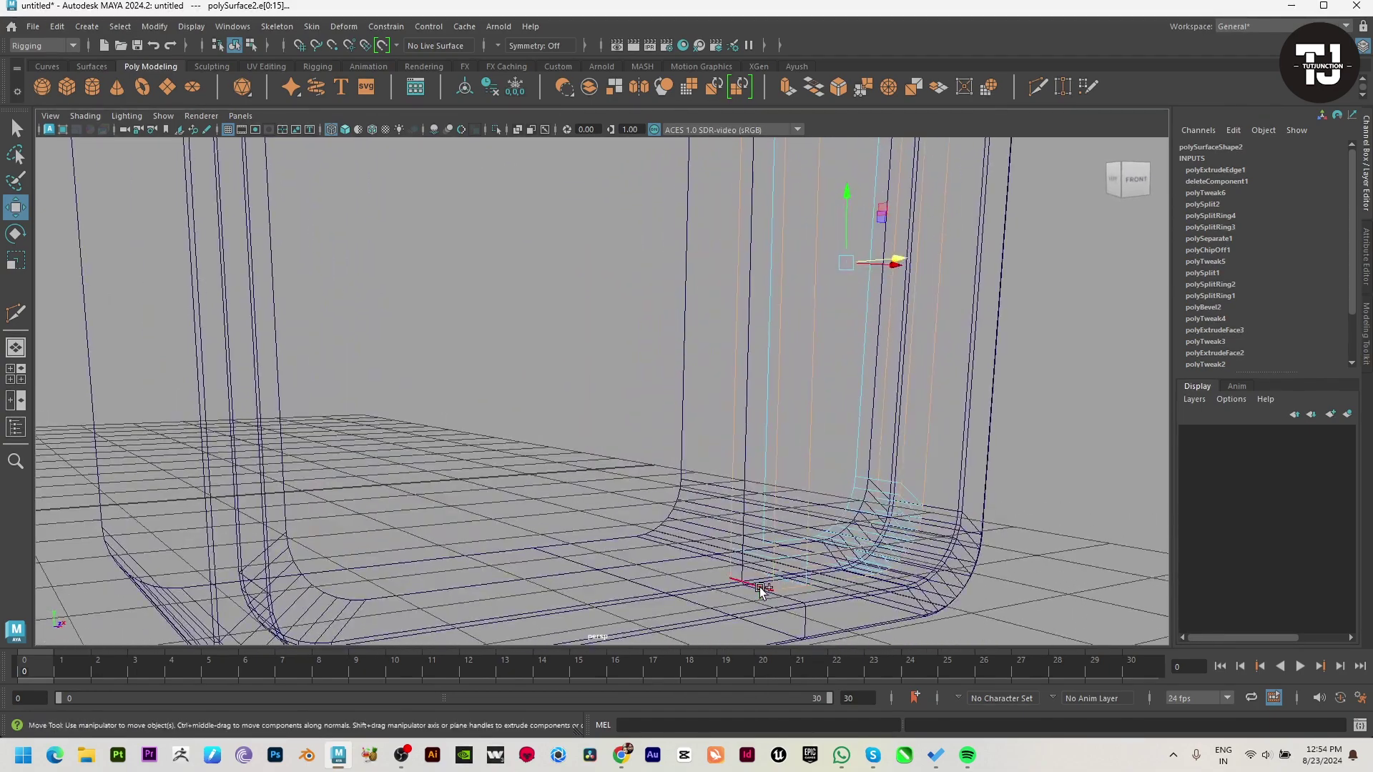
pyautogui.keyDown('alt'); pyautogui.moveTo(959, 554); pyautogui.dragTo(738, 526, button='right'); pyautogui.keyUp('alt')
pyautogui.press('5')
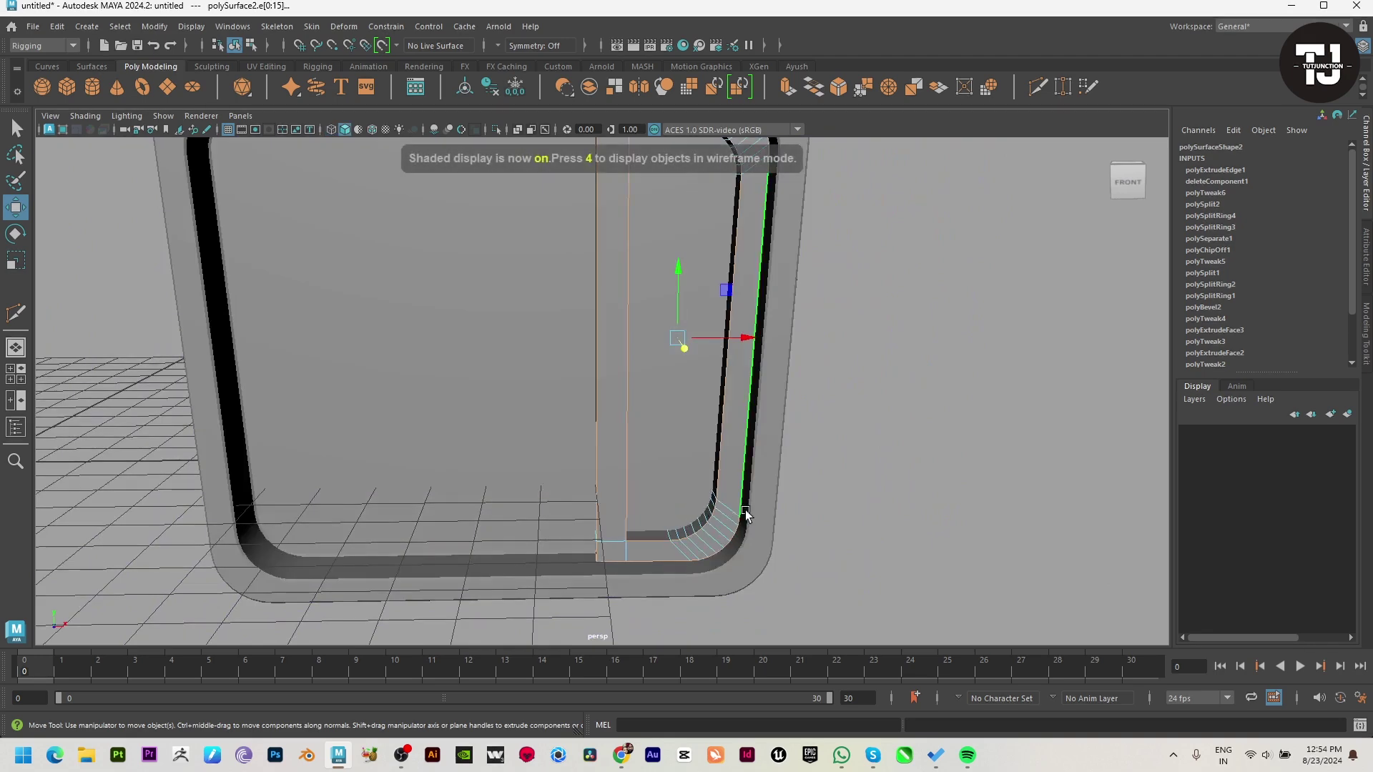
pyautogui.scroll(2, 715, 500)
# Bevel the selected opening edges with a fraction of about 0.33 and 1 segment.
pyautogui.keyDown('shift'); pyautogui.moveTo(715, 368); pyautogui.dragTo(764, 370, button='right'); pyautogui.keyUp('shift')
pyautogui.scroll(-3, 787, 429)
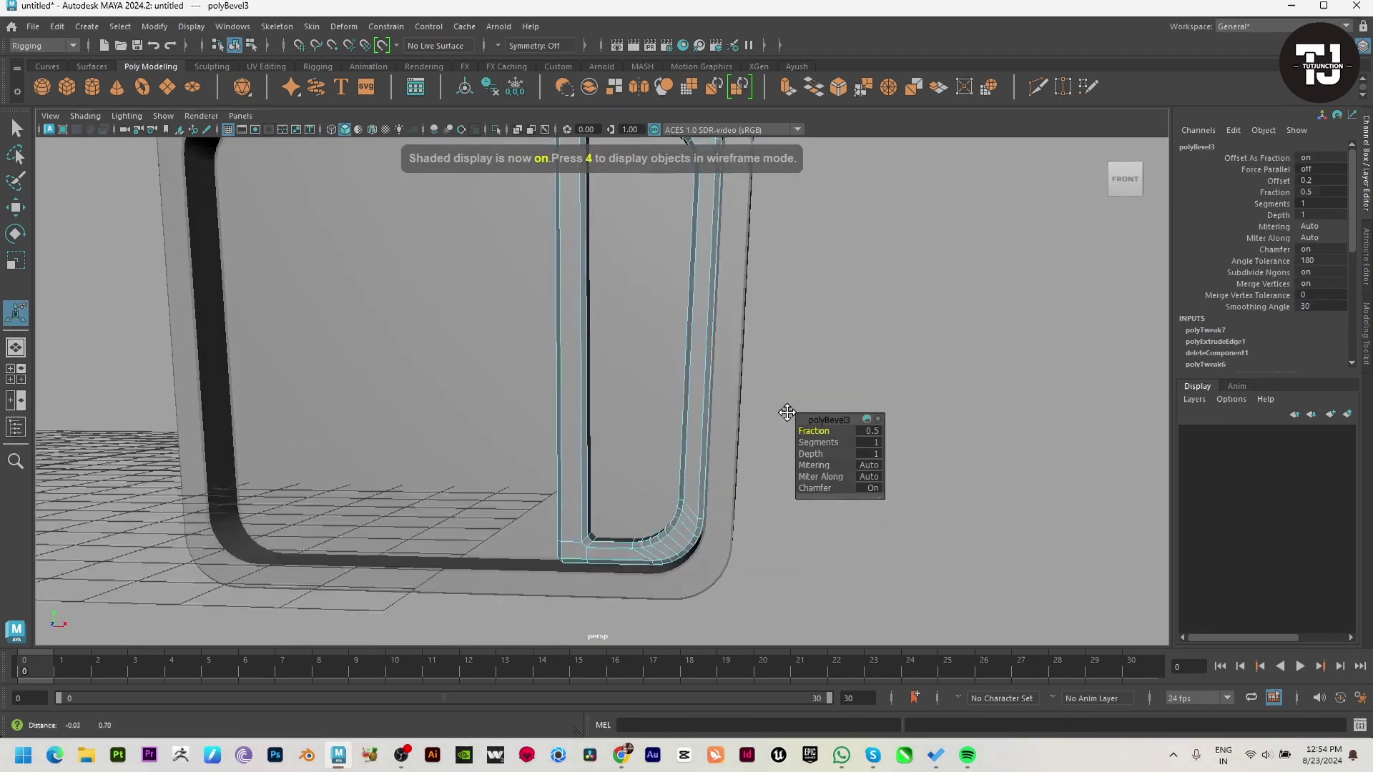
pyautogui.scroll(-2, 787, 429)
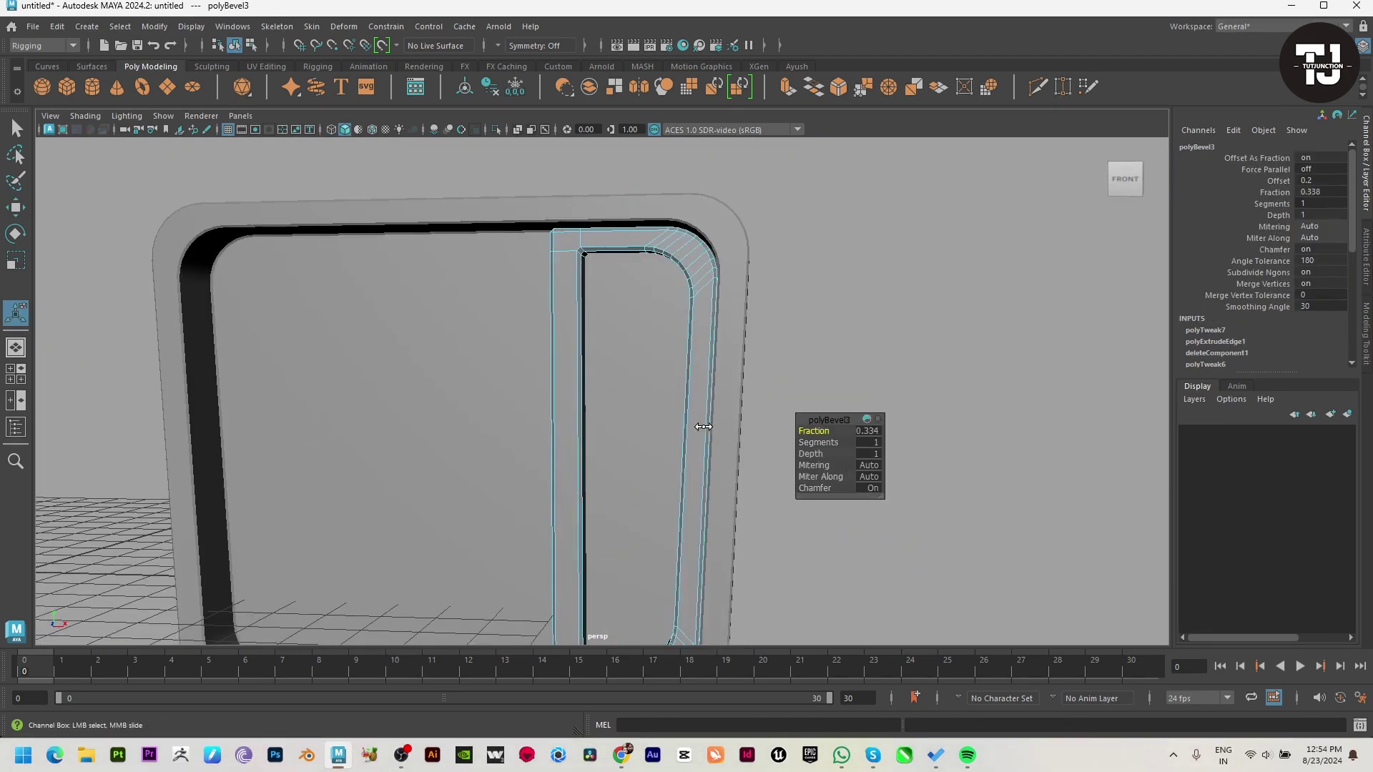
pyautogui.press('F8')
# Select the whole frame object and orbit to a frontal view of it.
pyautogui.click(709, 277)
pyautogui.press('w')
pyautogui.scroll(-2, 849, 393)
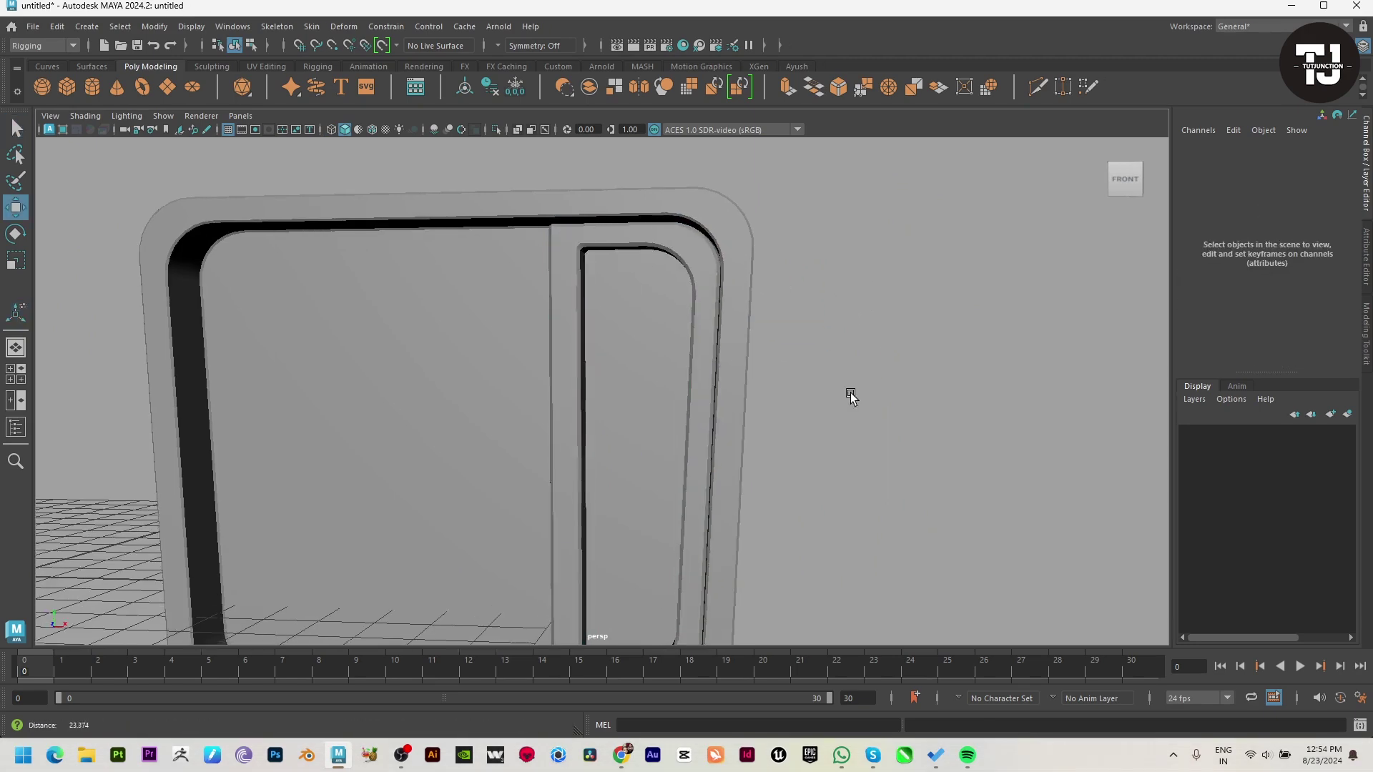
pyautogui.keyDown('alt'); pyautogui.moveTo(849, 392); pyautogui.dragTo(650, 405); pyautogui.keyUp('alt')
pyautogui.scroll(-2, 646, 319)
# Shift the opening's top and bottom corner vertices along X to round its corners.
pyautogui.press('F9')
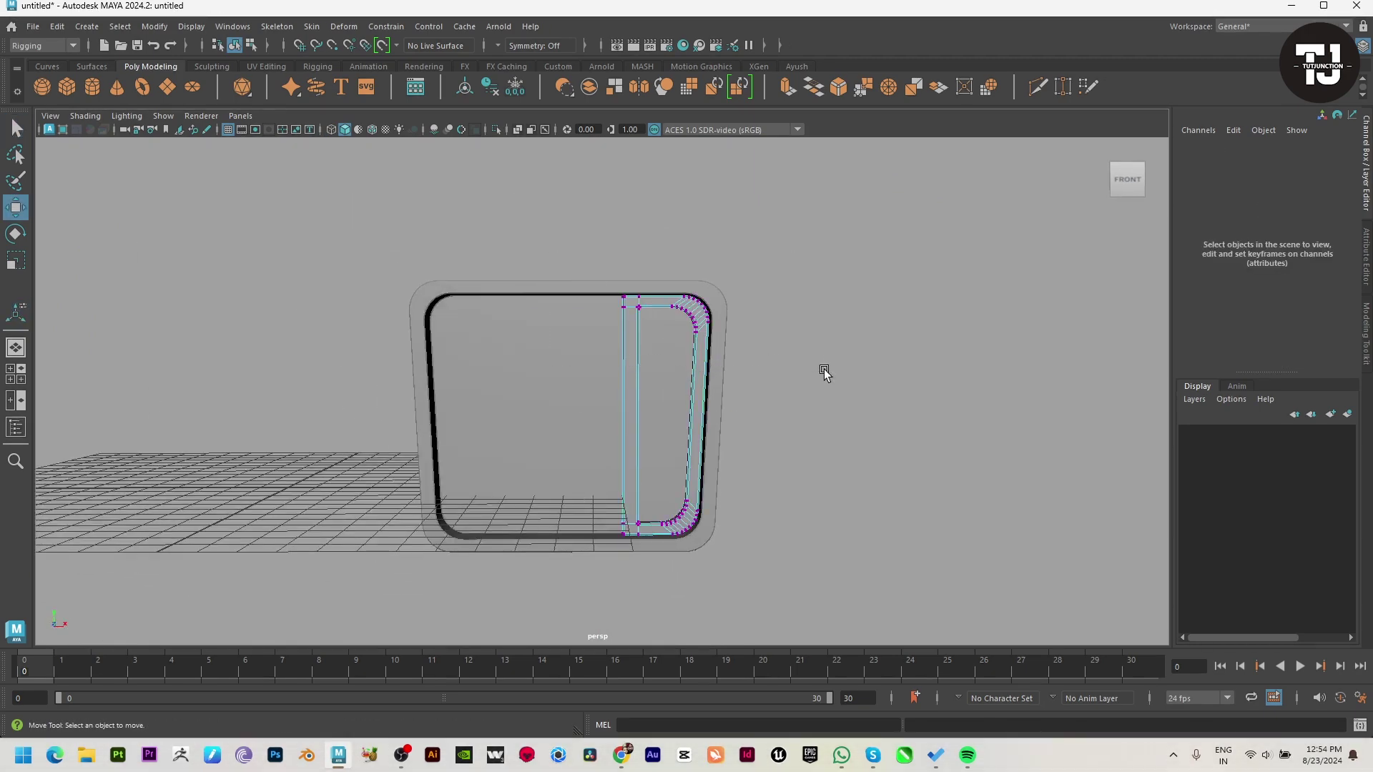
pyautogui.moveTo(822, 371); pyautogui.dragTo(619, 282)
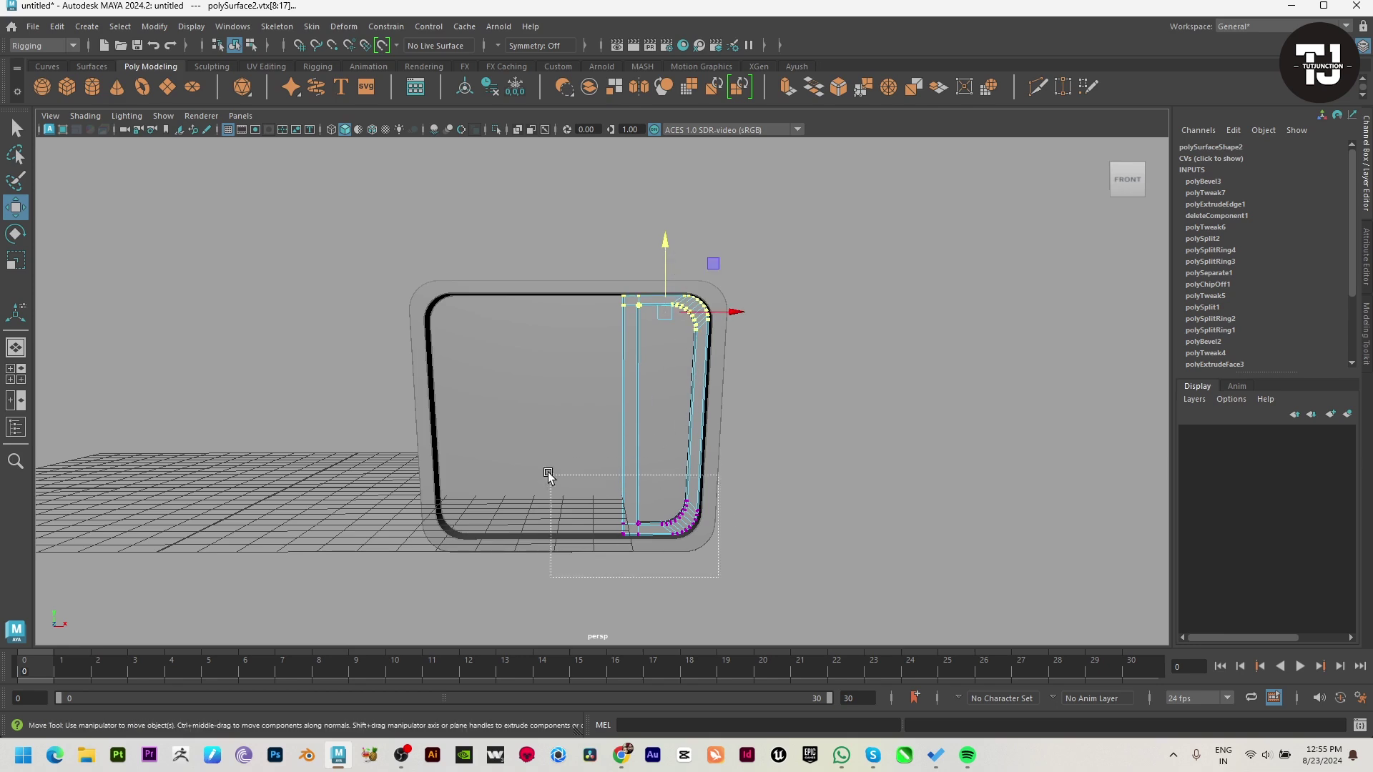
pyautogui.moveTo(546, 474); pyautogui.dragTo(715, 561)
pyautogui.scroll(2, 760, 551)
pyautogui.scroll(1, 760, 551)
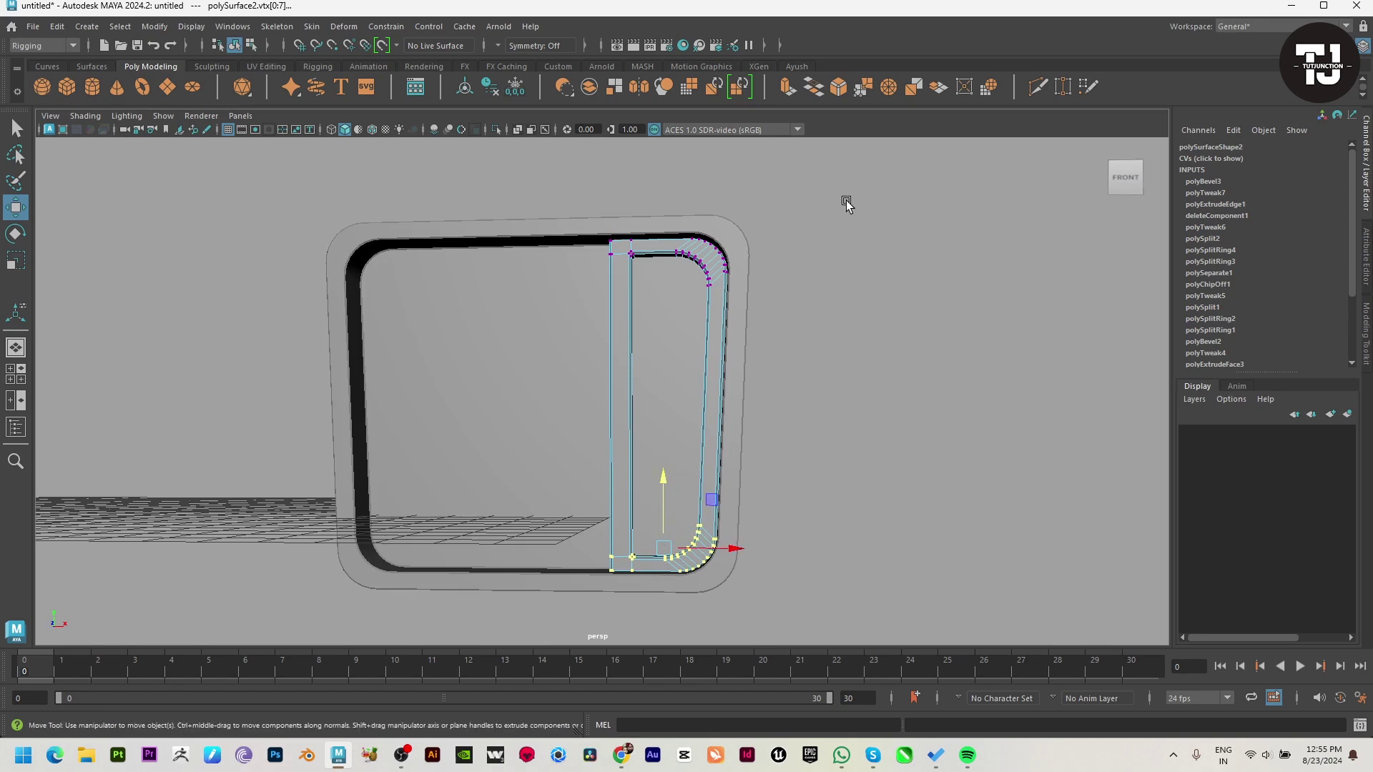
pyautogui.moveTo(640, 635); pyautogui.dragTo(773, 444)
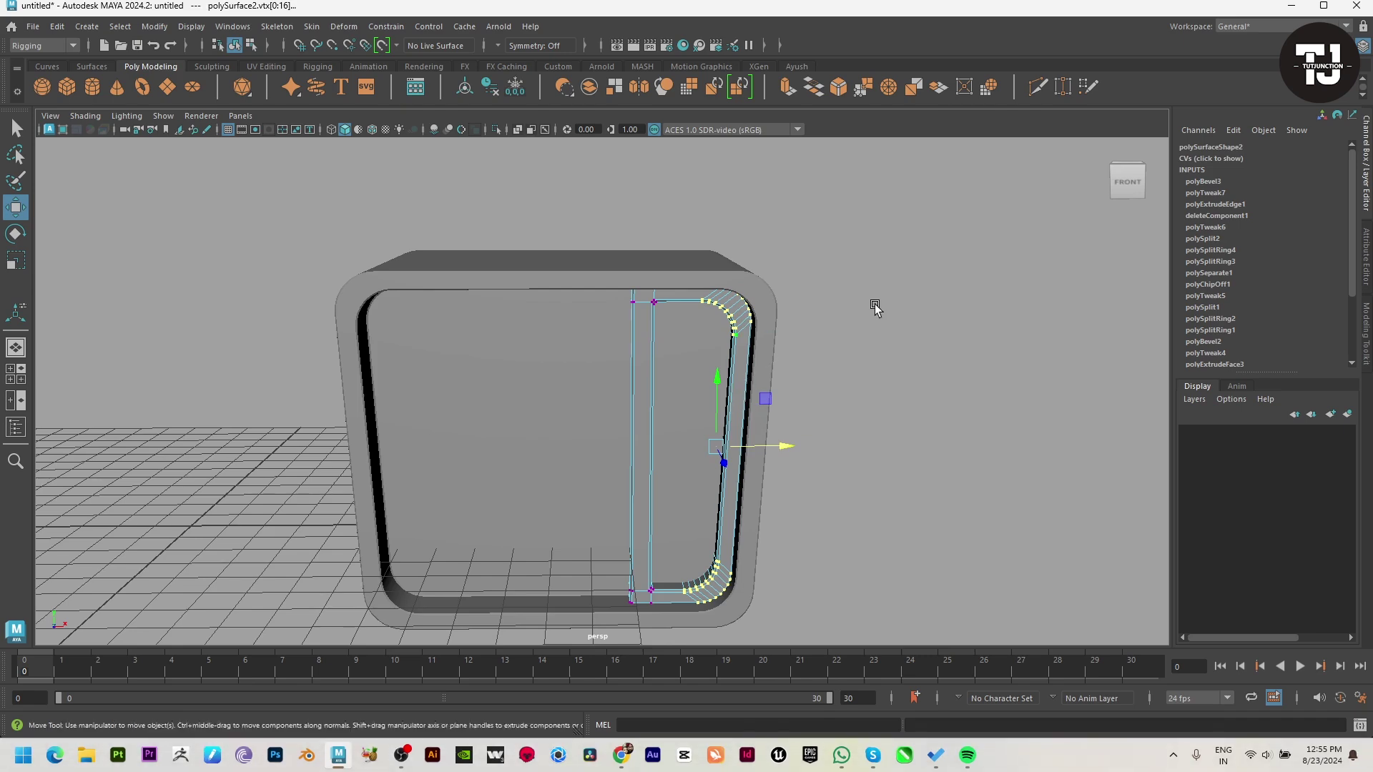
pyautogui.click(822, 526)
pyautogui.moveTo(823, 523)
pyautogui.keyDown('alt'); pyautogui.mouseDown()
pyautogui.moveTo(916, 525)
pyautogui.moveTo(830, 479)
pyautogui.mouseUp(); pyautogui.keyUp('alt')
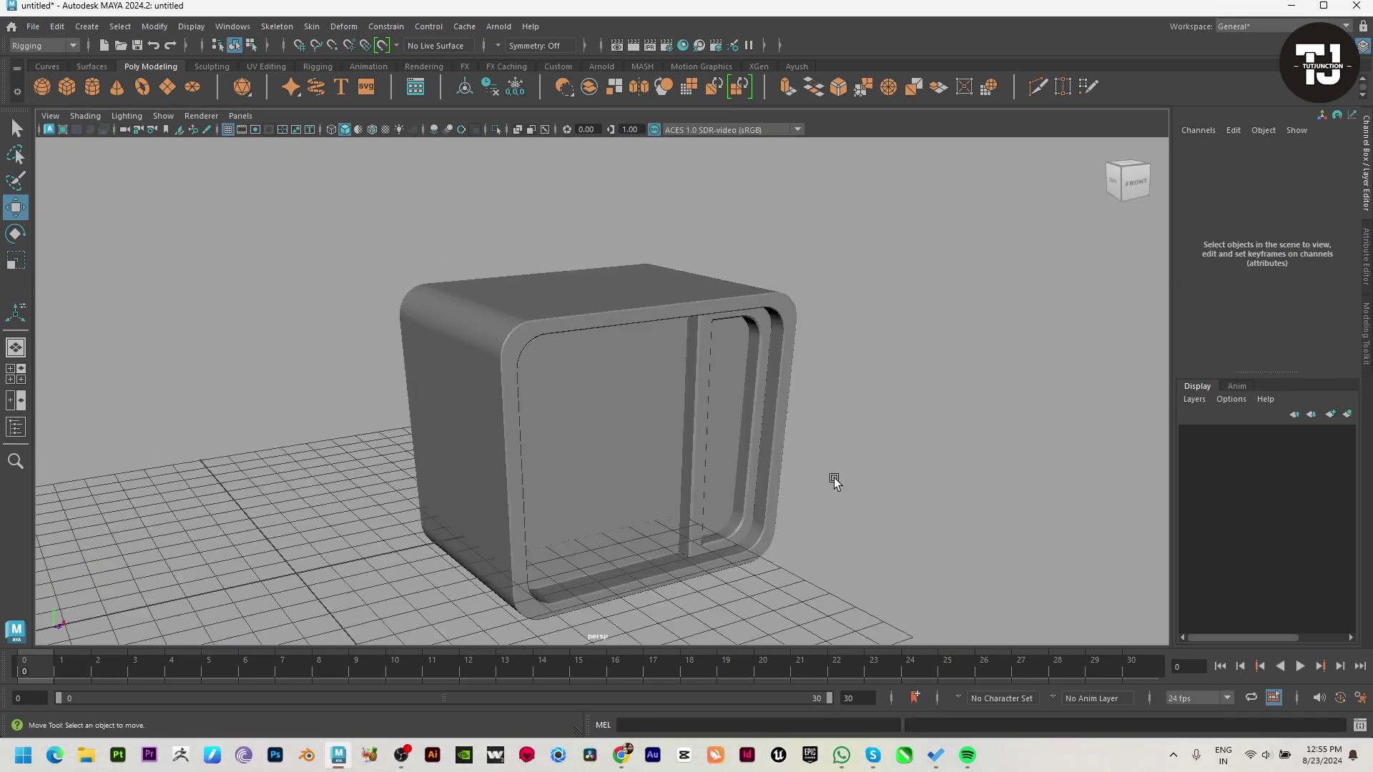
# Maximize the front view beside the TV reference images and select the frame.
pyautogui.press('space')
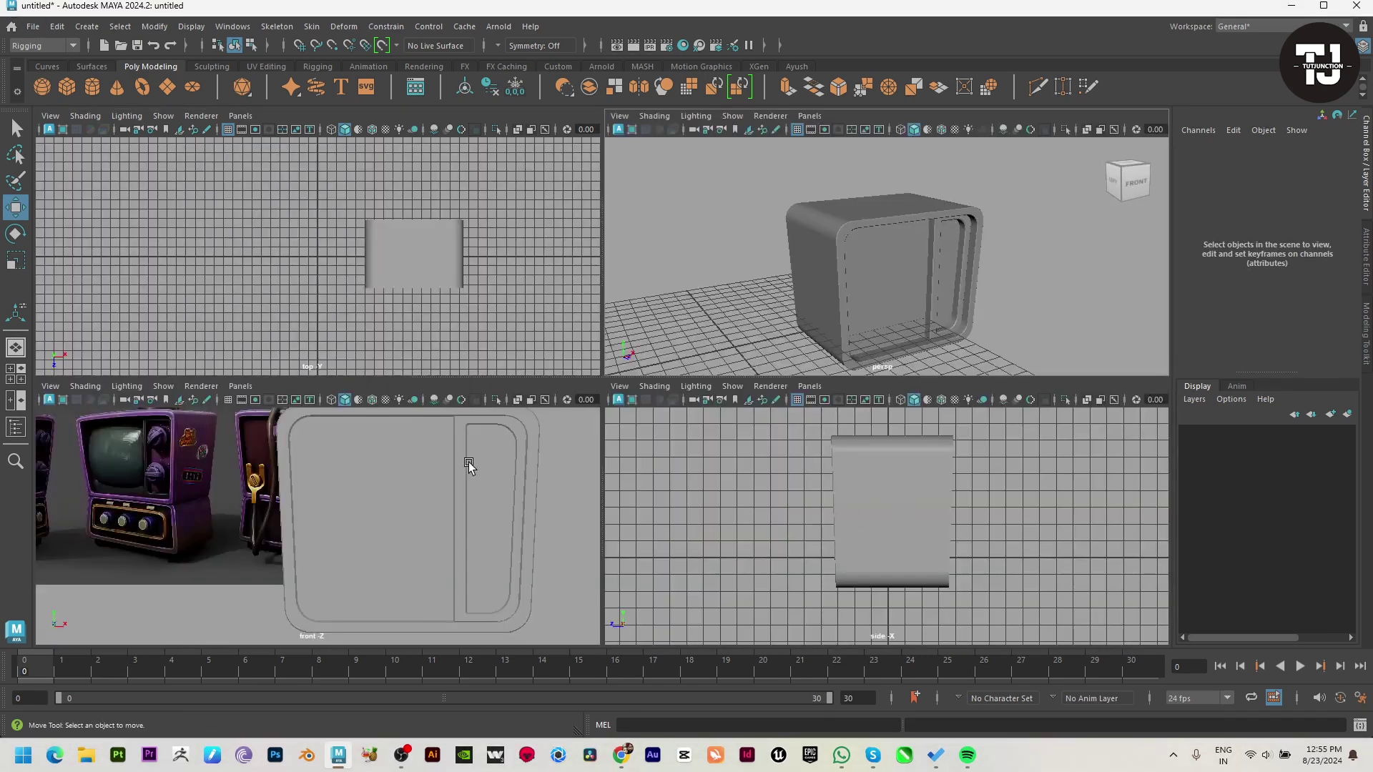
pyautogui.press('space')
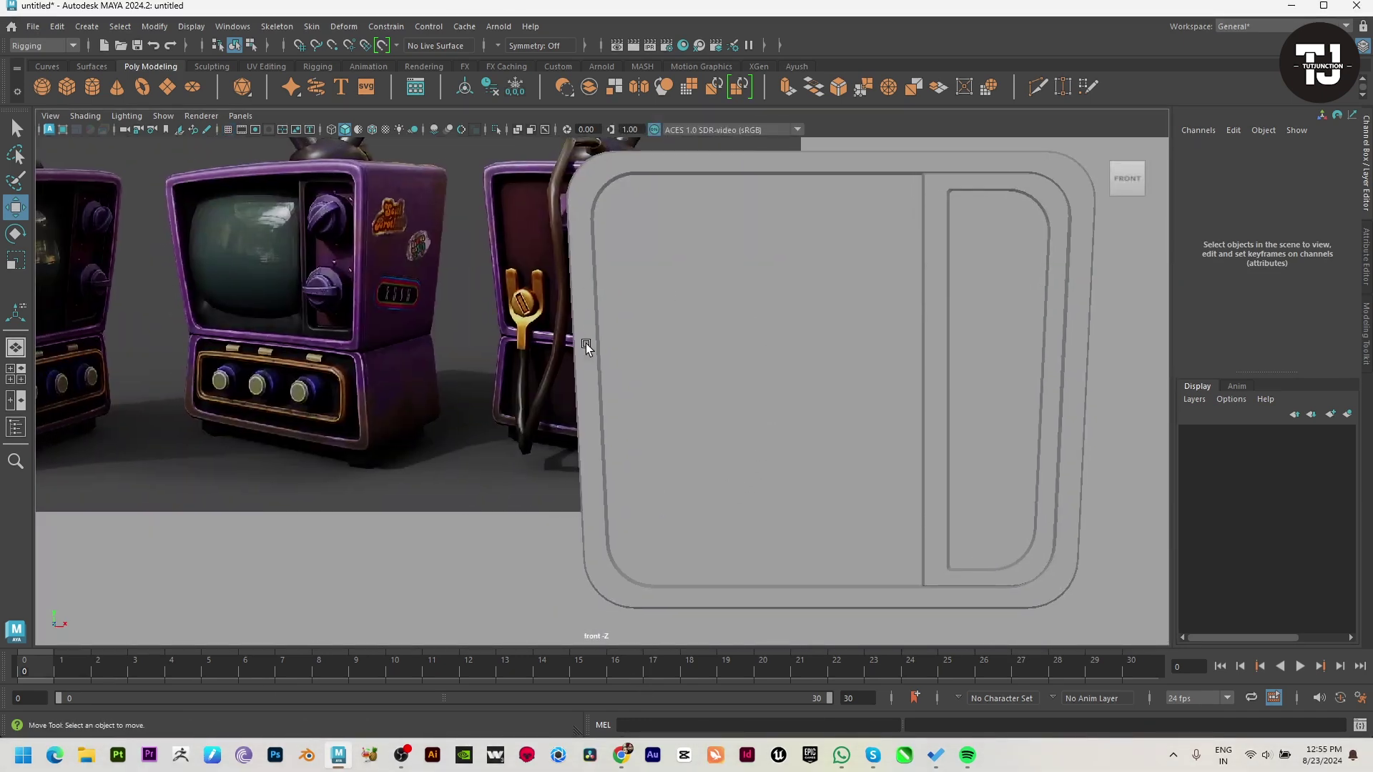
pyautogui.click(756, 347)
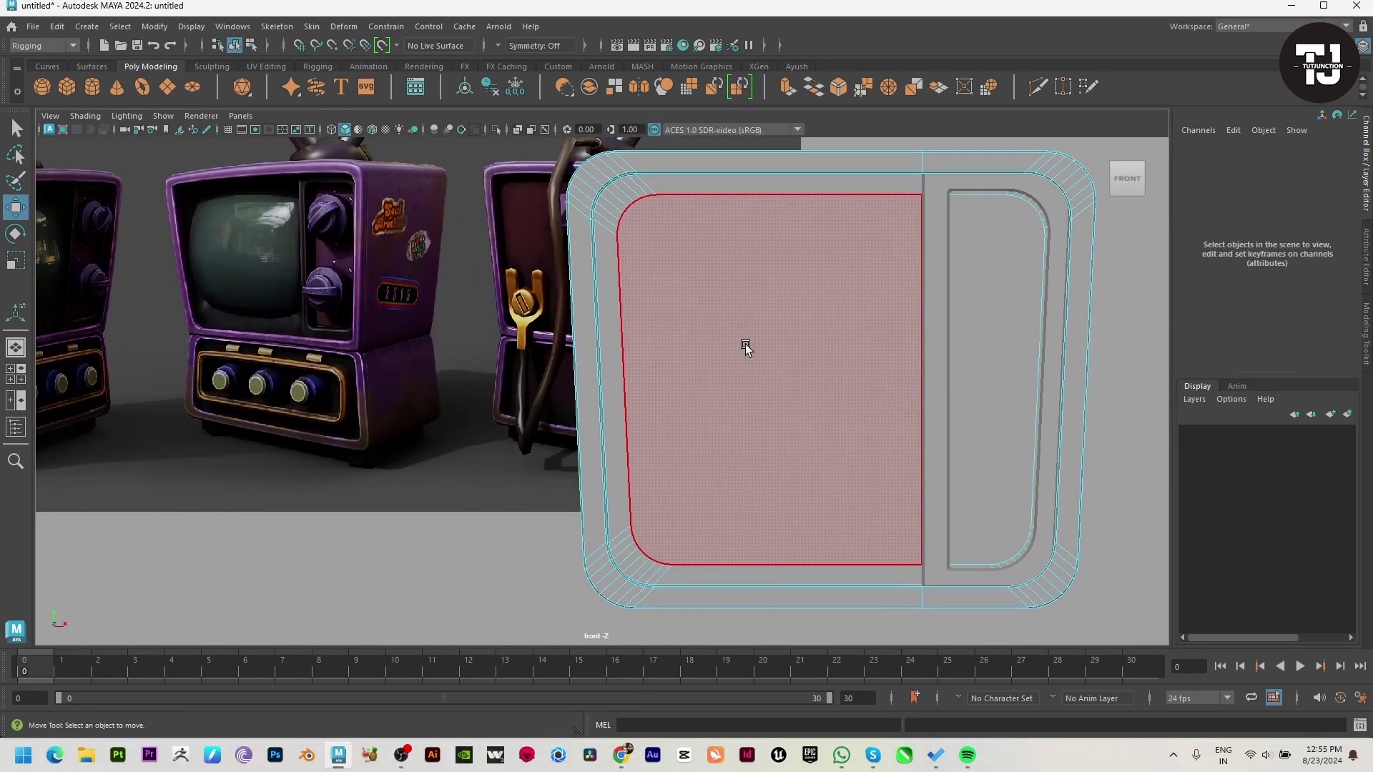
pyautogui.click(744, 346)
# Draw a polygon sphere of radius 5.61 over the frame and view it in perspective.
pyautogui.click(70, 84)
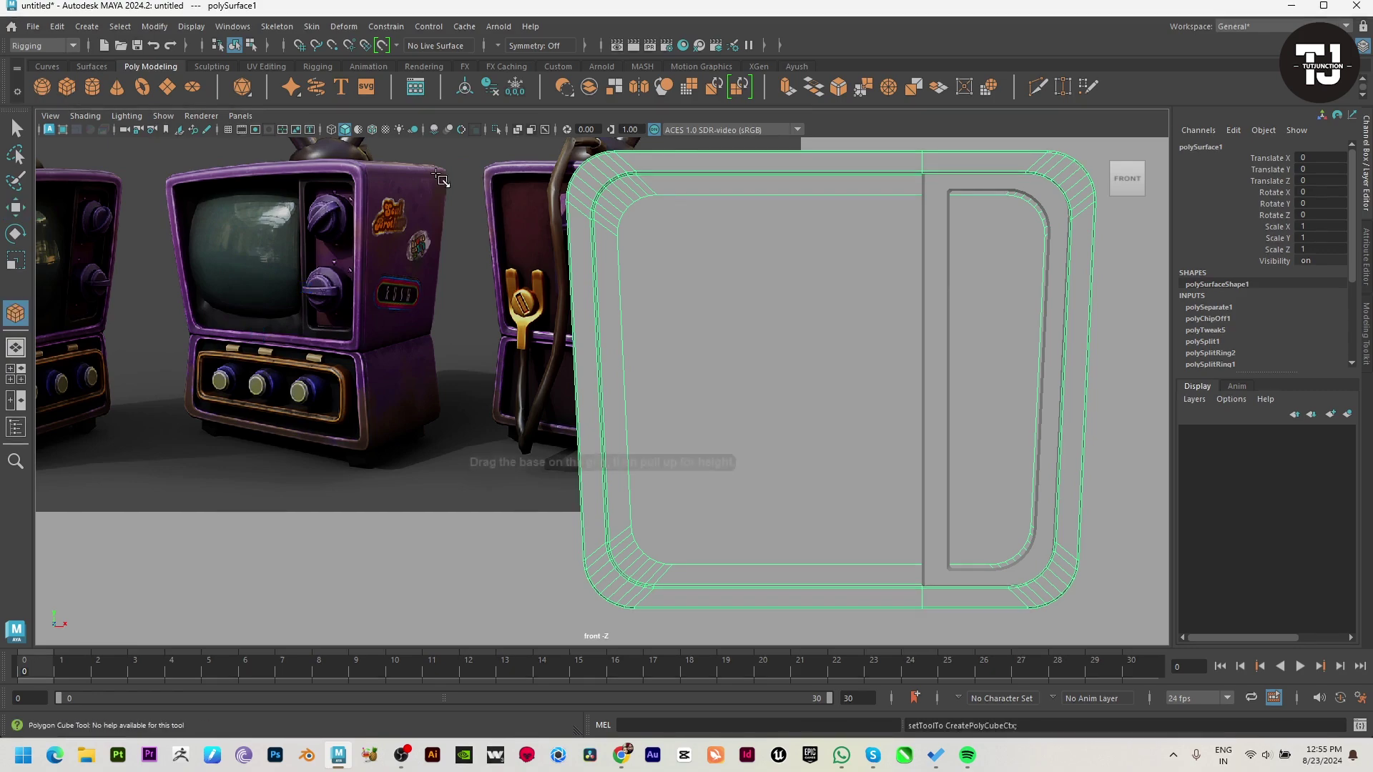
pyautogui.click(49, 87)
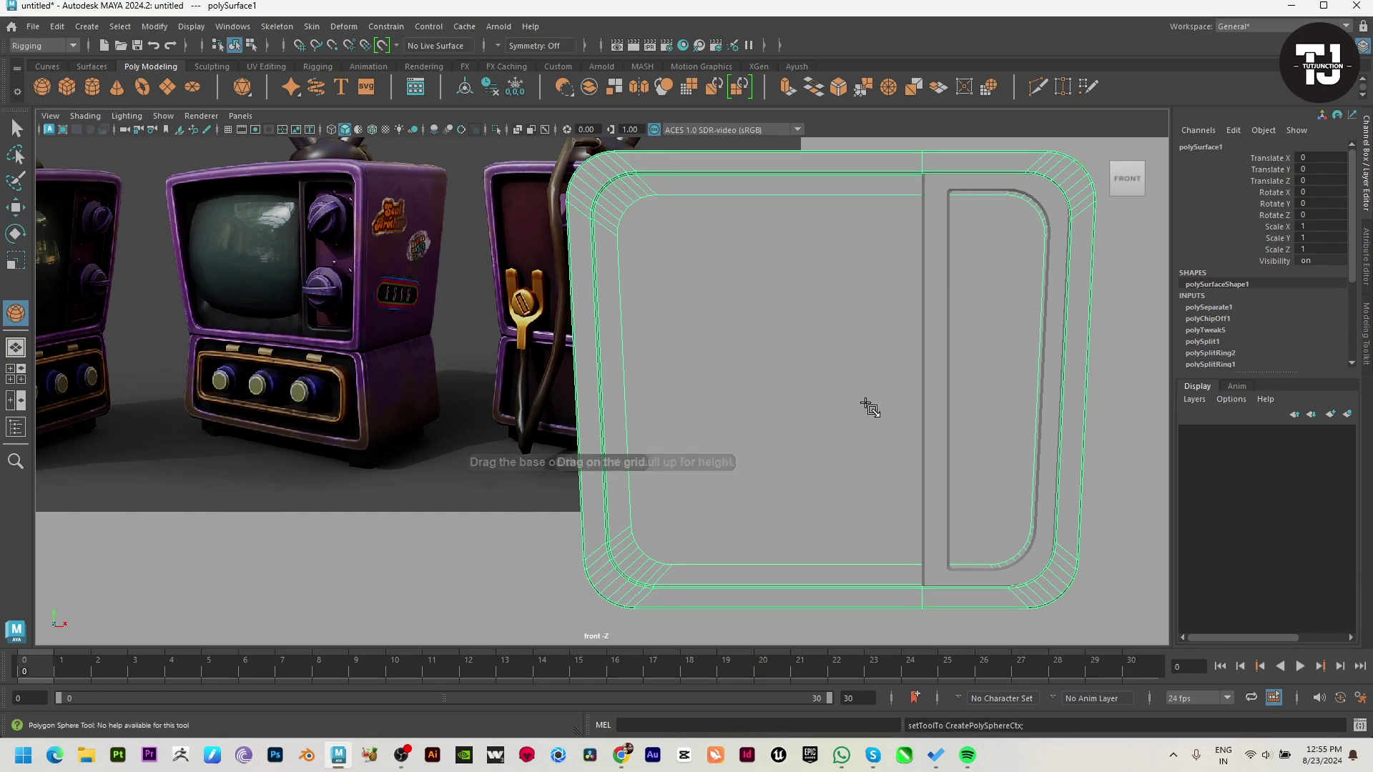
pyautogui.moveTo(841, 367); pyautogui.dragTo(984, 620)
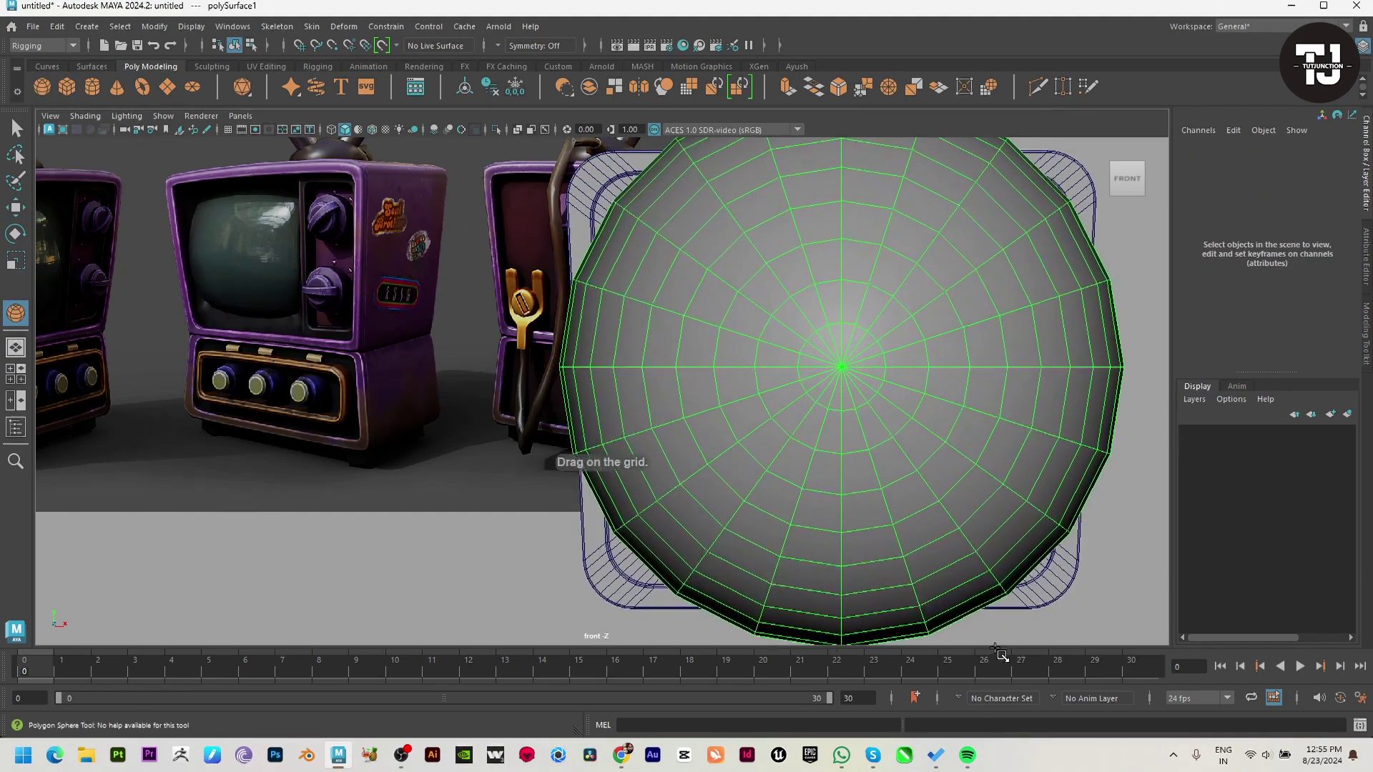
pyautogui.press('w')
pyautogui.press('space')
pyautogui.press('space')
pyautogui.keyDown('alt'); pyautogui.moveTo(1093, 293); pyautogui.dragTo(864, 408); pyautogui.keyUp('alt')
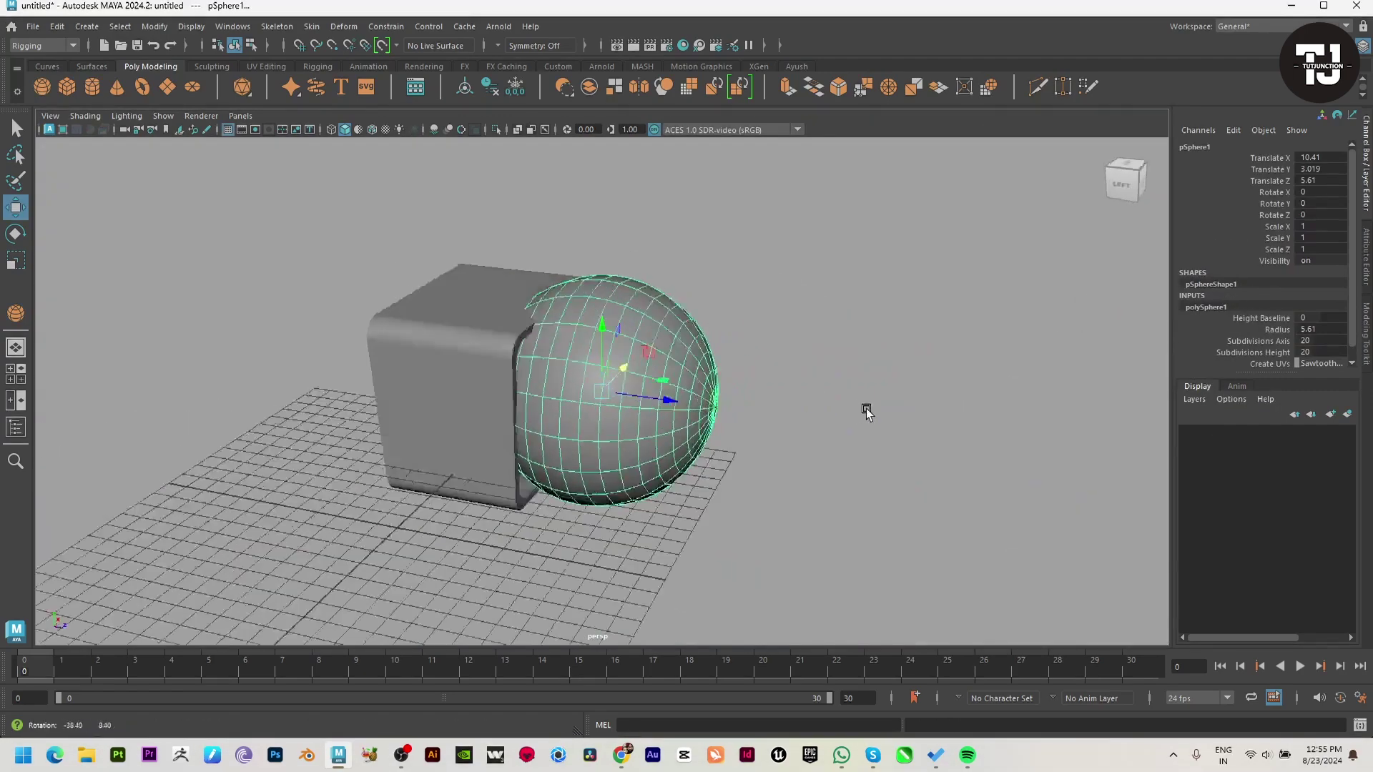
# Delete a vertical loop of faces from the sphere.
pyautogui.press('F11')
pyautogui.click(612, 367)
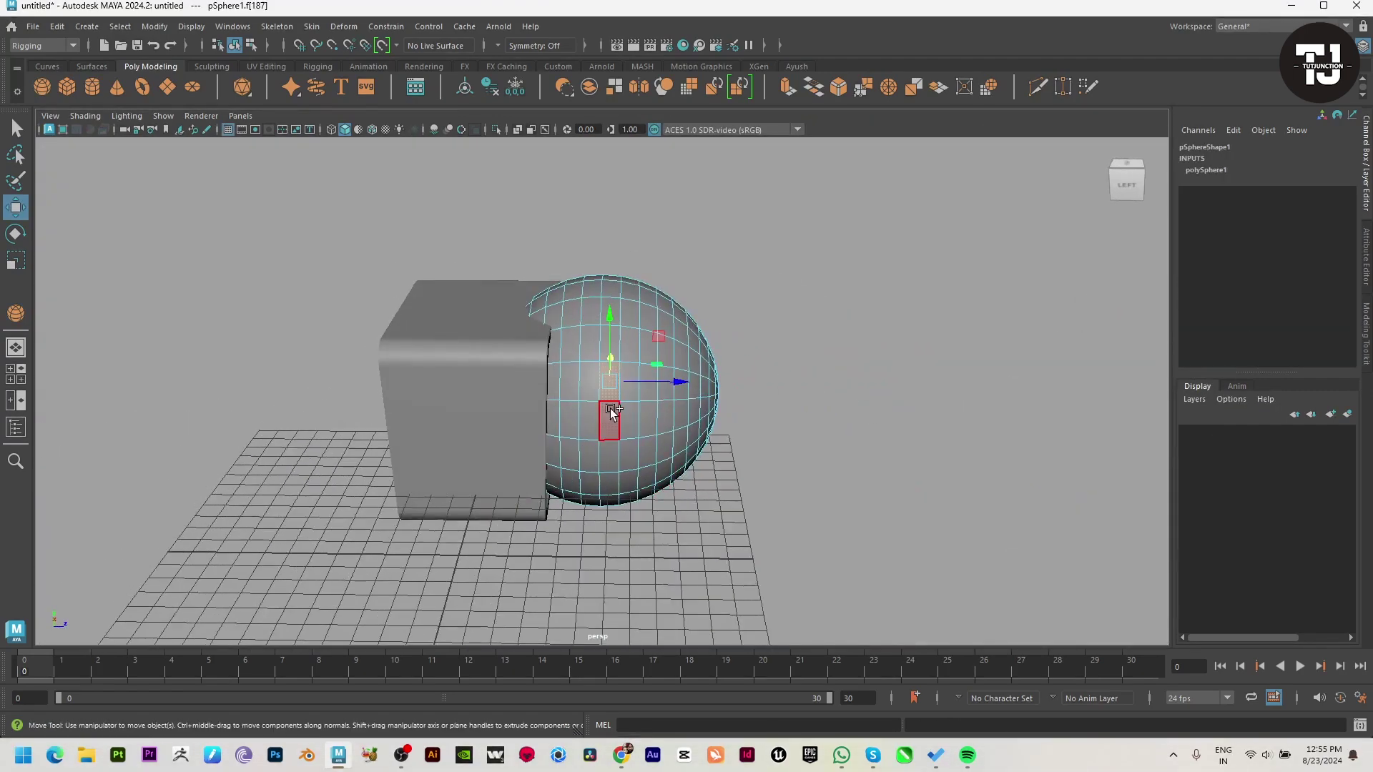
pyautogui.keyDown('shift'); pyautogui.doubleClick(610, 409); pyautogui.keyUp('shift')
pyautogui.press('Delete')
pyautogui.click(576, 343)
# Delete the sphere's left face strip and flatten the half sphere to Z scale 0.434.
pyautogui.doubleClick(576, 344)
pyautogui.press('Delete')
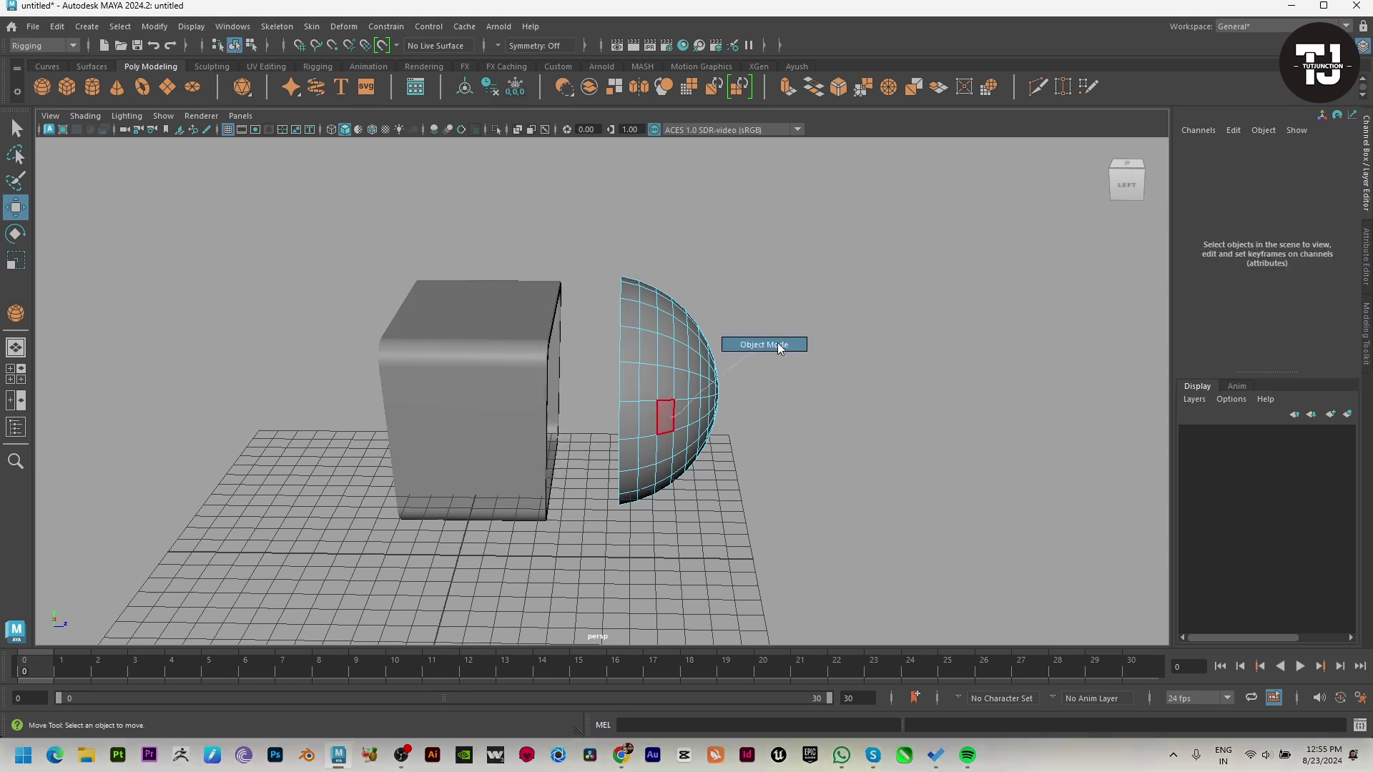
pyautogui.press('F8')
pyautogui.press('e')
pyautogui.press('r')
pyautogui.moveTo(664, 390)
pyautogui.mouseDown()
pyautogui.moveTo(551, 390)
pyautogui.moveTo(668, 490)
pyautogui.moveTo(629, 414)
pyautogui.mouseUp()
pyautogui.press('w')
# Switch to the front camera and frame the sphere against the TV reference.
pyautogui.press('space')
pyautogui.moveTo(487, 470); pyautogui.dragTo(417, 493)
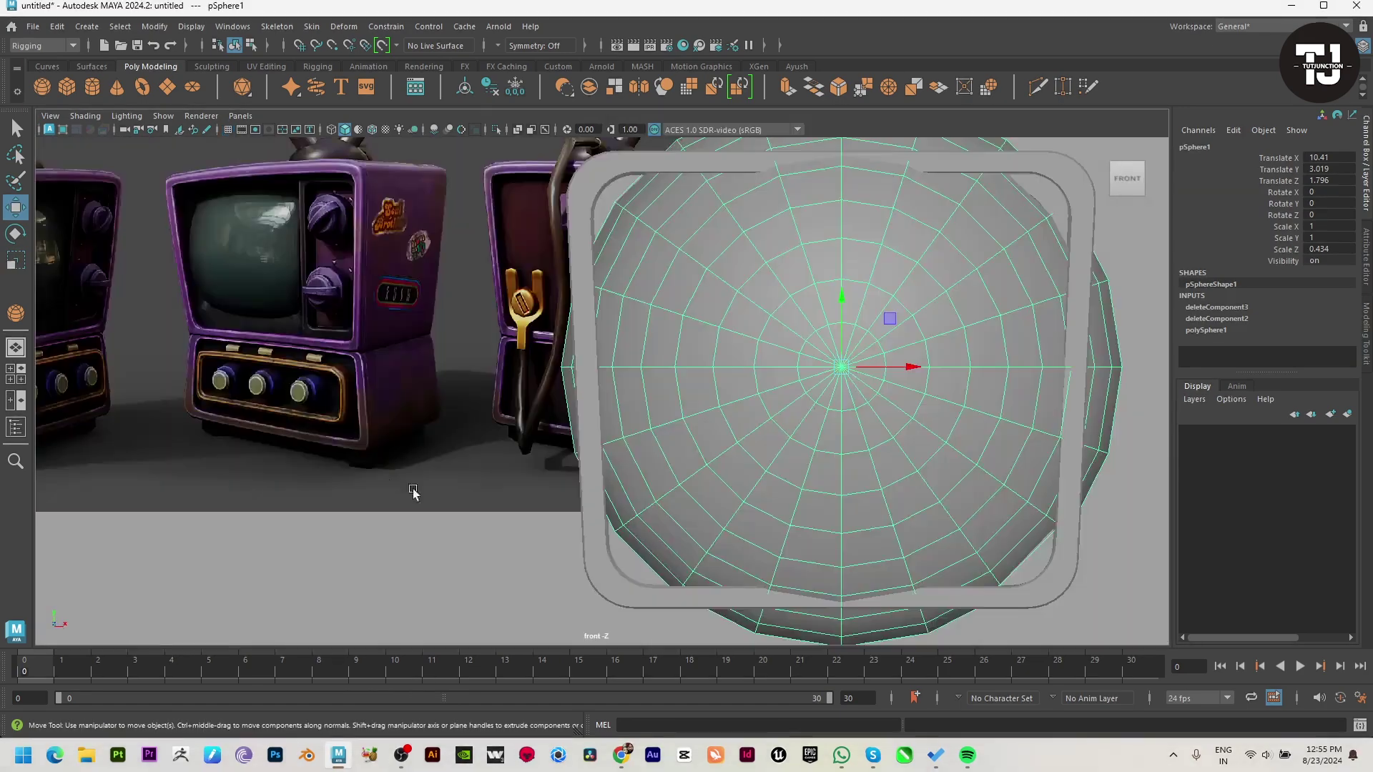
pyautogui.keyDown('alt'); pyautogui.moveTo(417, 493); pyautogui.dragTo(576, 490, button='middle'); pyautogui.keyUp('alt')
pyautogui.scroll(3, 618, 454)
pyautogui.scroll(-2, 618, 455)
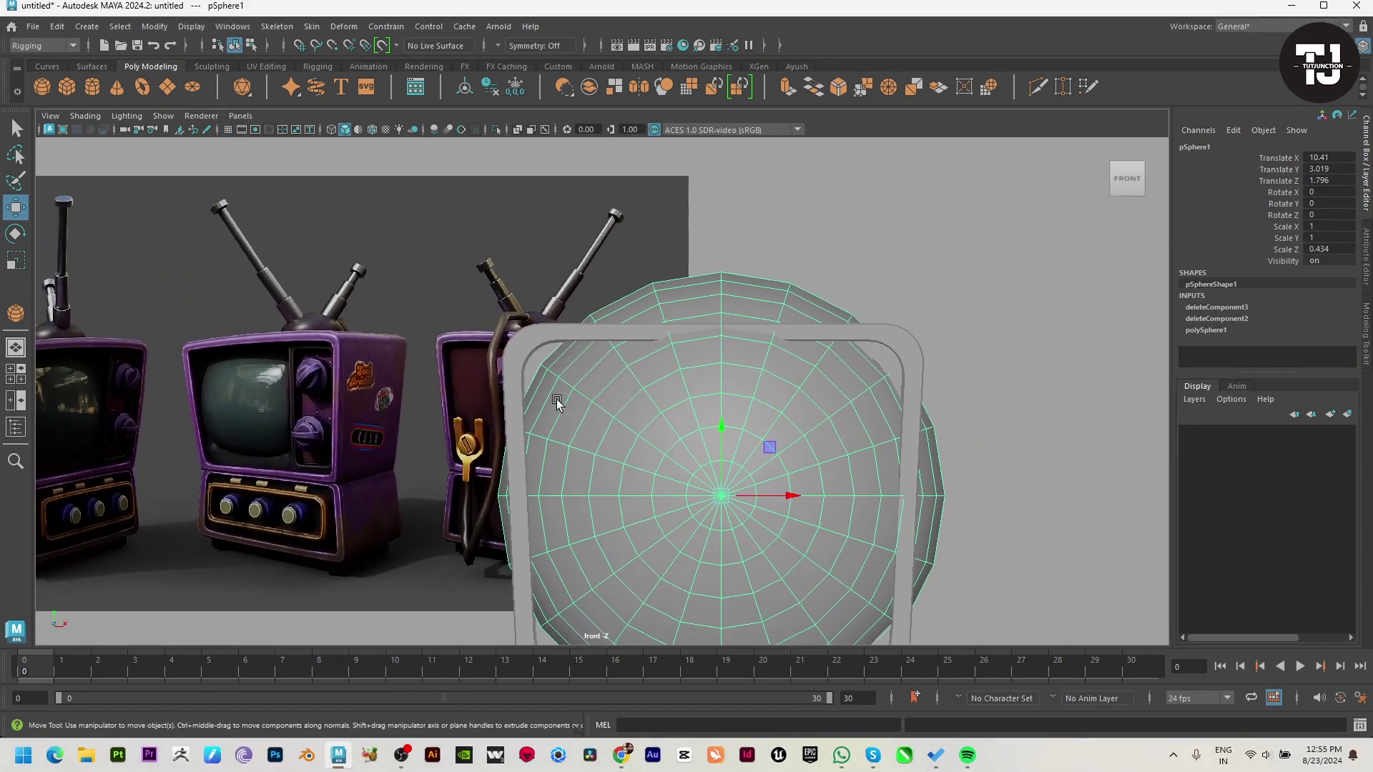
# Try flattening the sphere's upper vertices by scaling, then undo it.
pyautogui.press('F9')
pyautogui.moveTo(381, 227)
pyautogui.mouseDown()
pyautogui.moveTo(978, 402)
pyautogui.moveTo(1005, 491)
pyautogui.mouseUp()
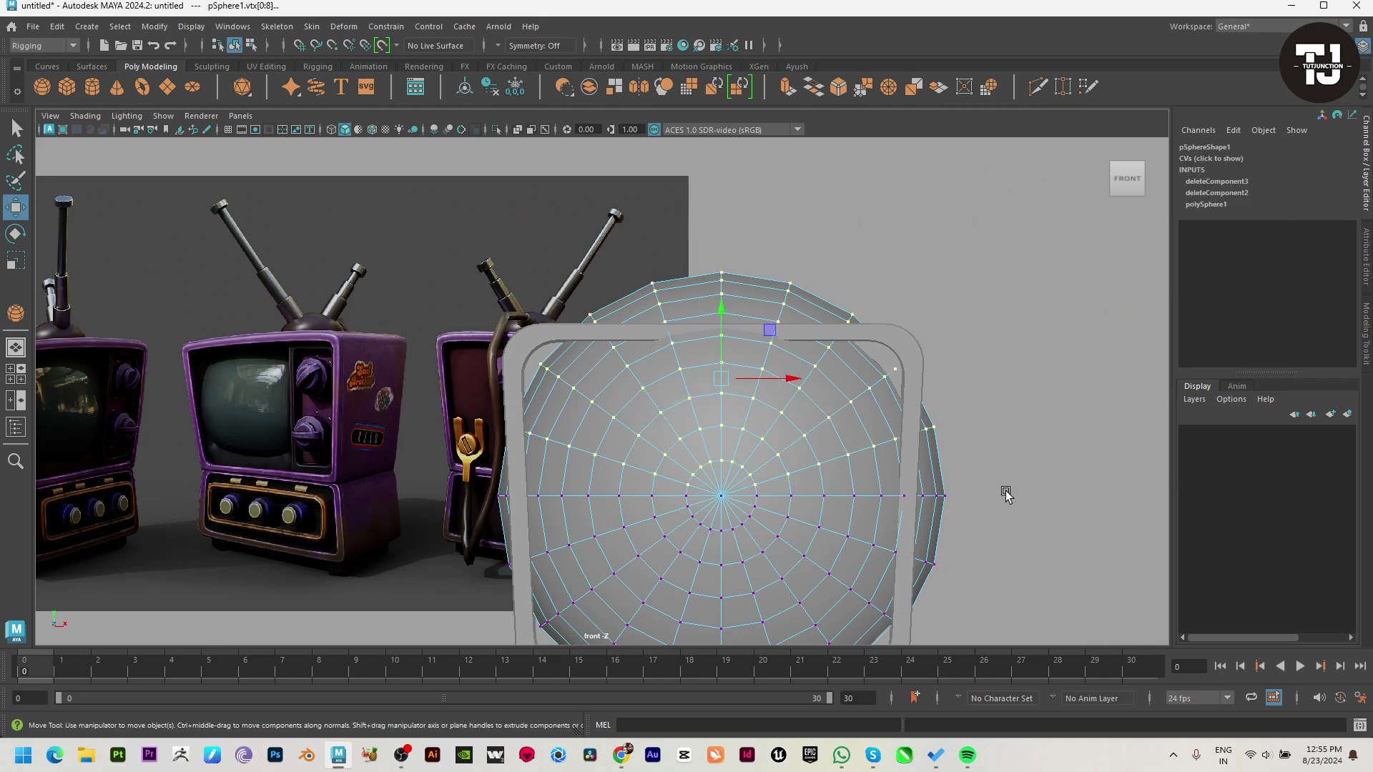
pyautogui.press('r')
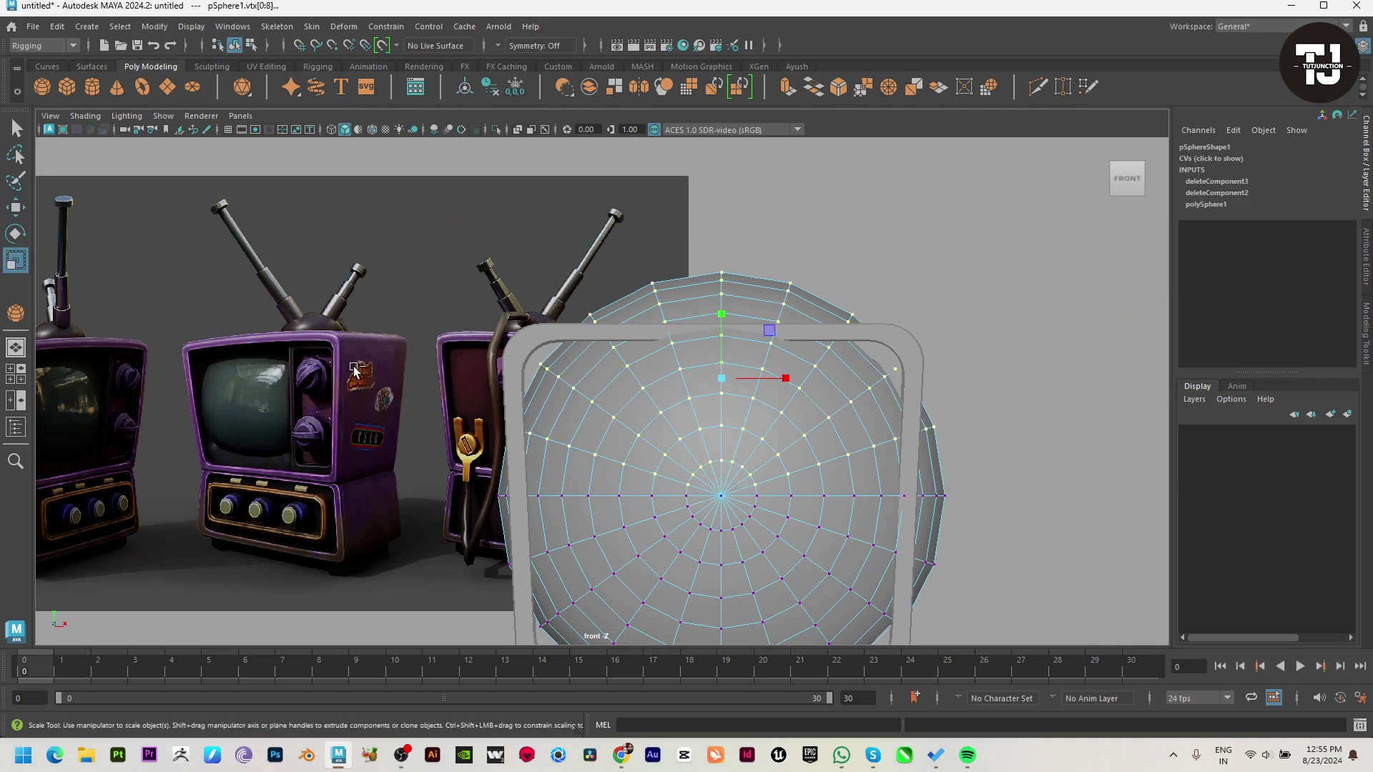
pyautogui.moveTo(725, 320); pyautogui.dragTo(754, 526)
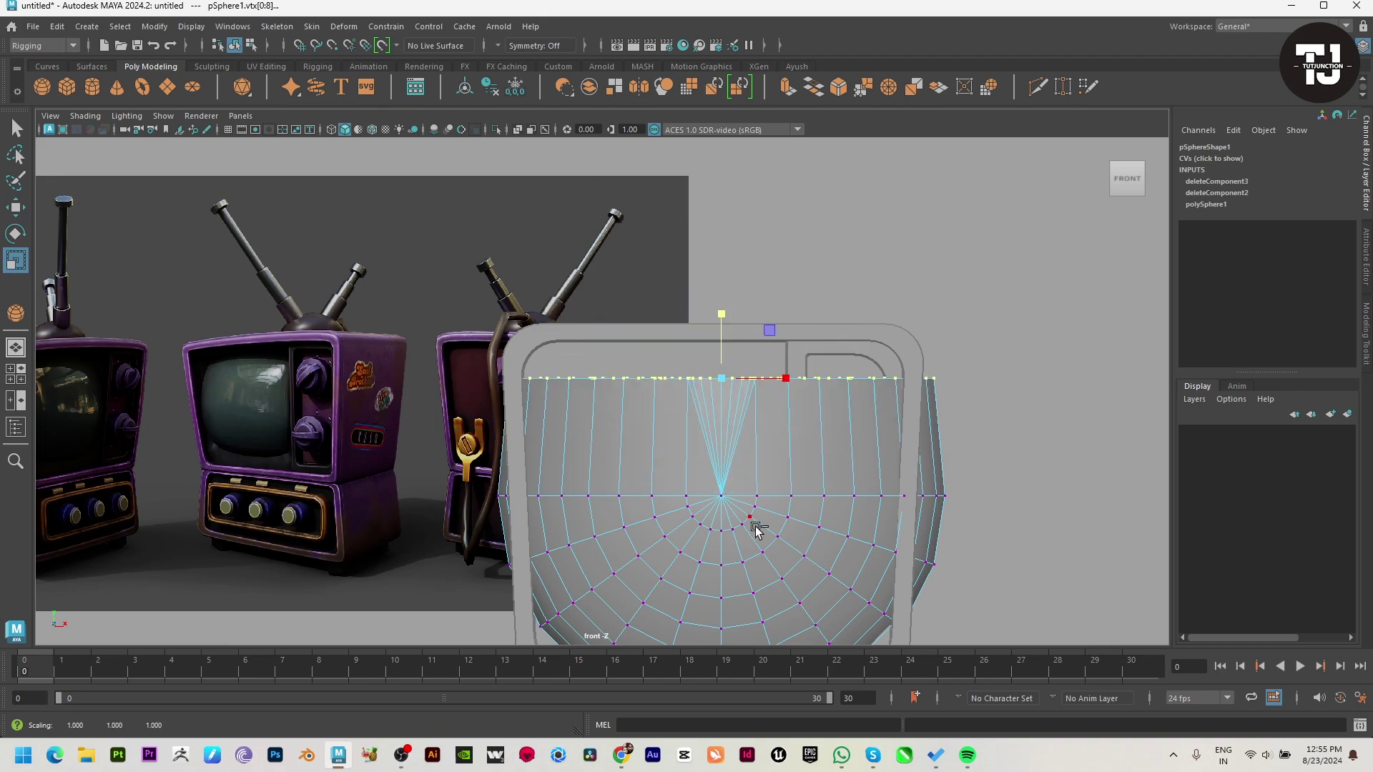
pyautogui.hotkey('ctrl', 'z')
pyautogui.press('w')
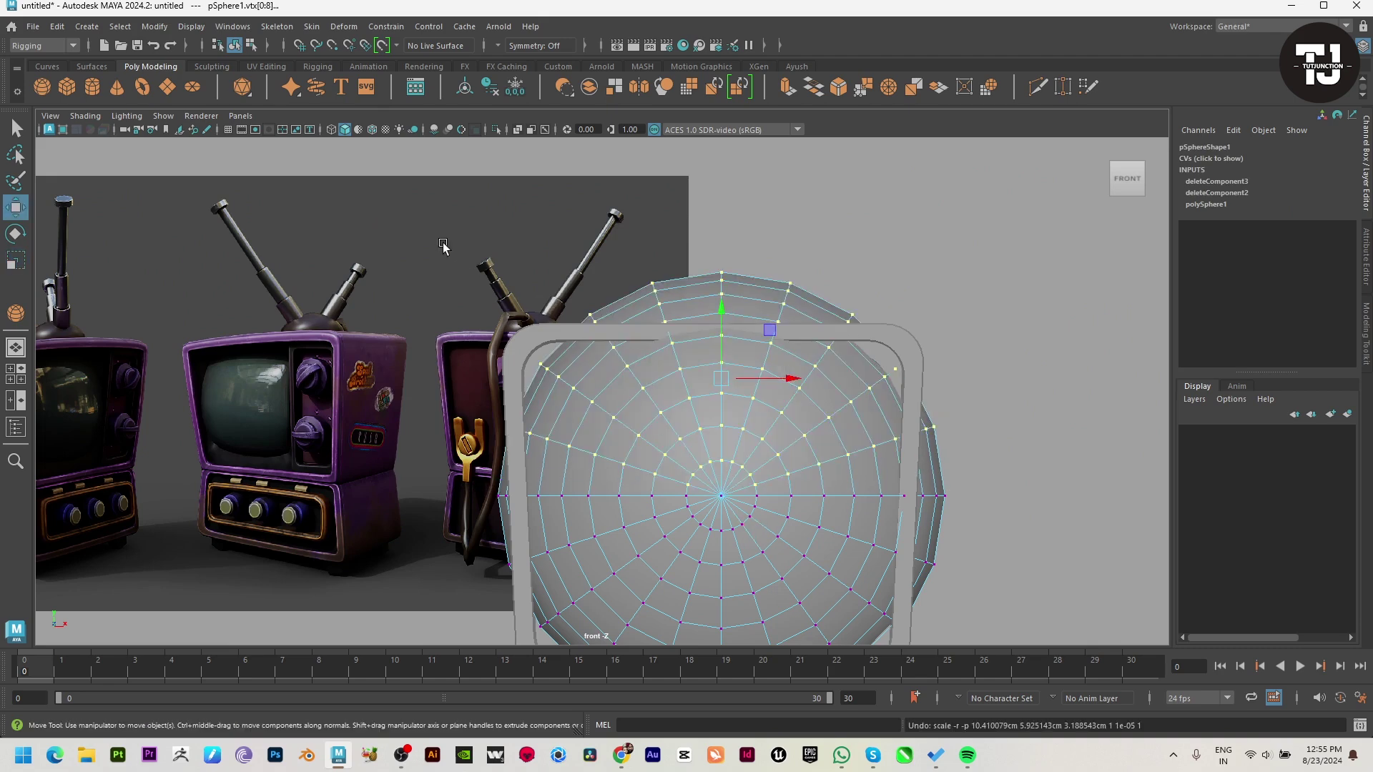
# Scale a horizontal row of the sphere's top vertices slightly wider.
pyautogui.press('r')
pyautogui.keyDown('ctrl'); pyautogui.moveTo(1009, 404); pyautogui.dragTo(798, 337); pyautogui.keyUp('ctrl')
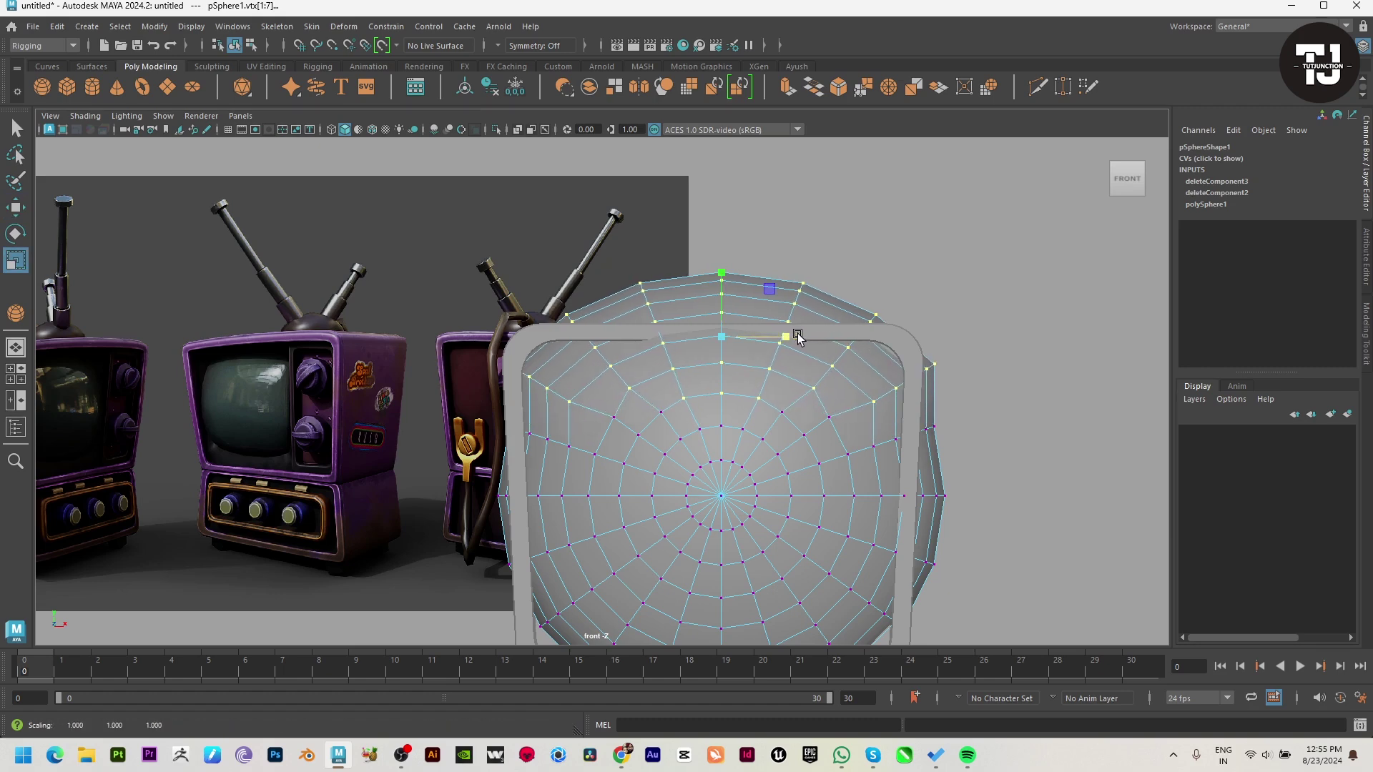
pyautogui.moveTo(434, 417); pyautogui.dragTo(727, 472)
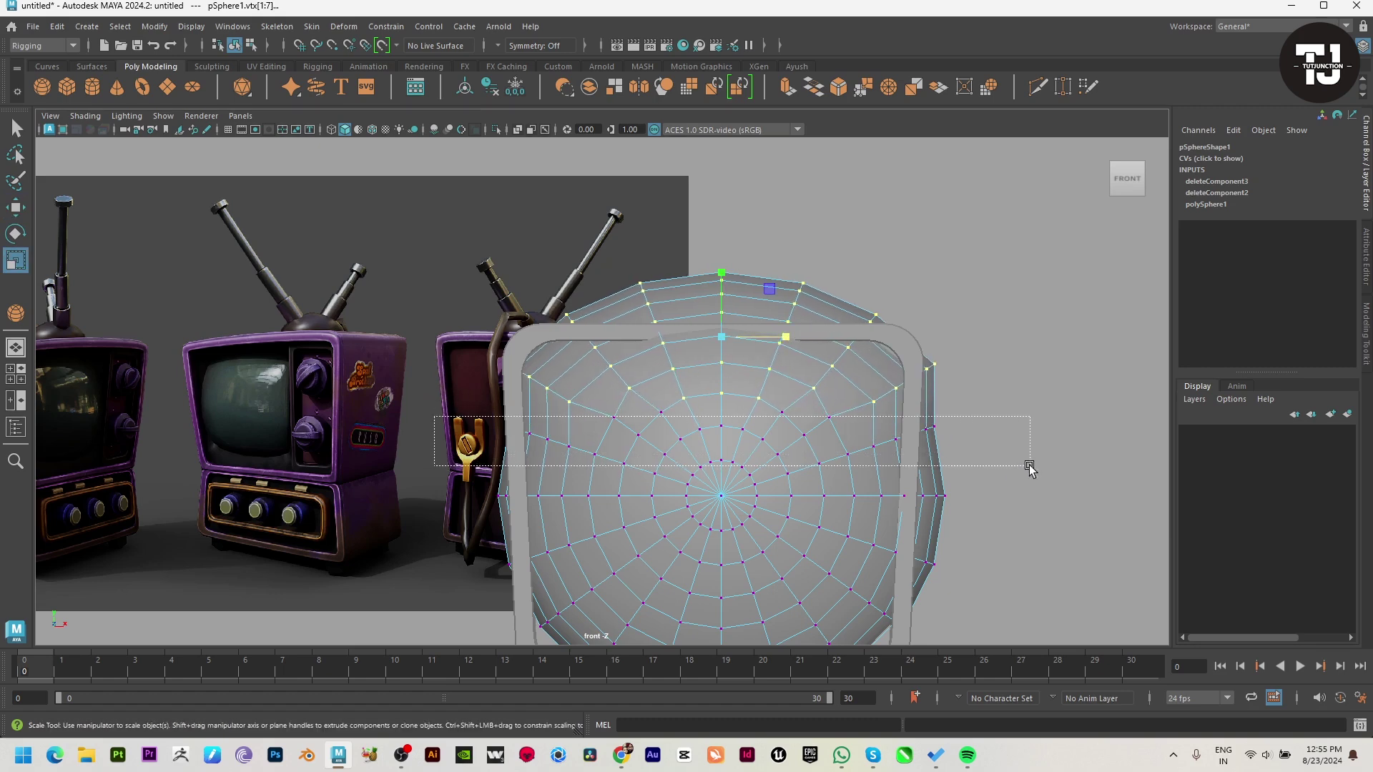
pyautogui.moveTo(1029, 467); pyautogui.dragTo(1030, 466)
pyautogui.moveTo(785, 439); pyautogui.dragTo(789, 441)
pyautogui.press('w')
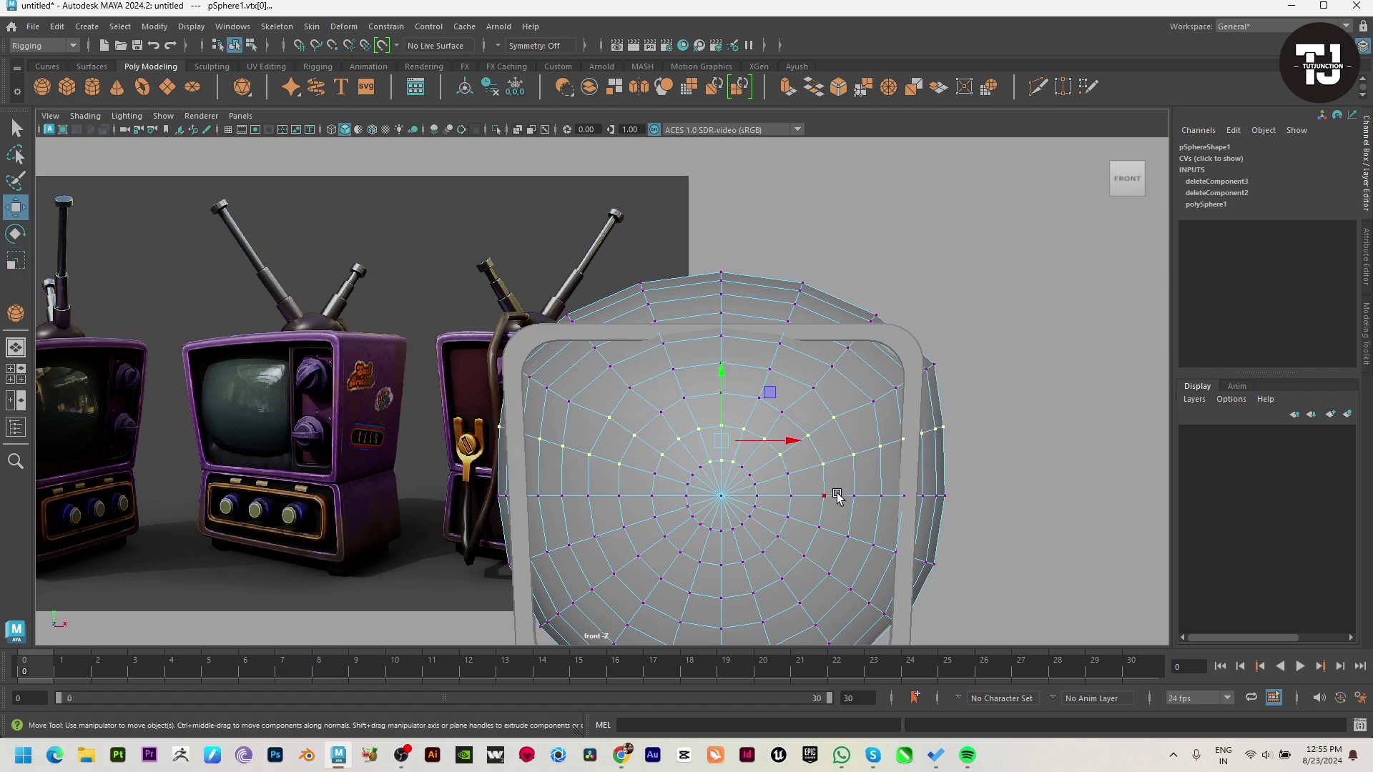
# Flatten the top vertex rows onto the TV outline, then undo back to the dome.
pyautogui.moveTo(305, 227); pyautogui.dragTo(1023, 357)
pyautogui.press('r')
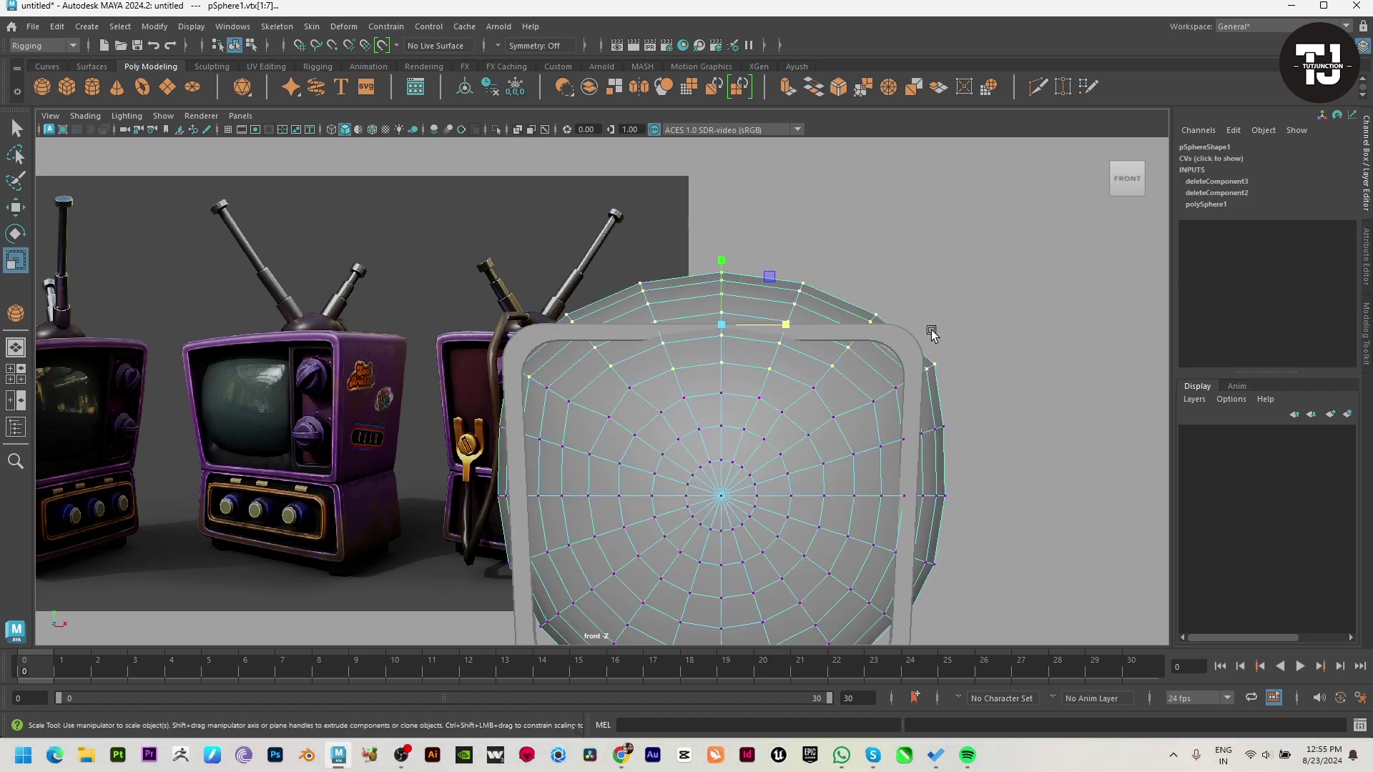
pyautogui.moveTo(733, 263); pyautogui.dragTo(725, 309)
pyautogui.press('w')
pyautogui.hotkey('ctrl', 'z')
pyautogui.hotkey('ctrl', 'z')
pyautogui.hotkey('ctrl', 'z')
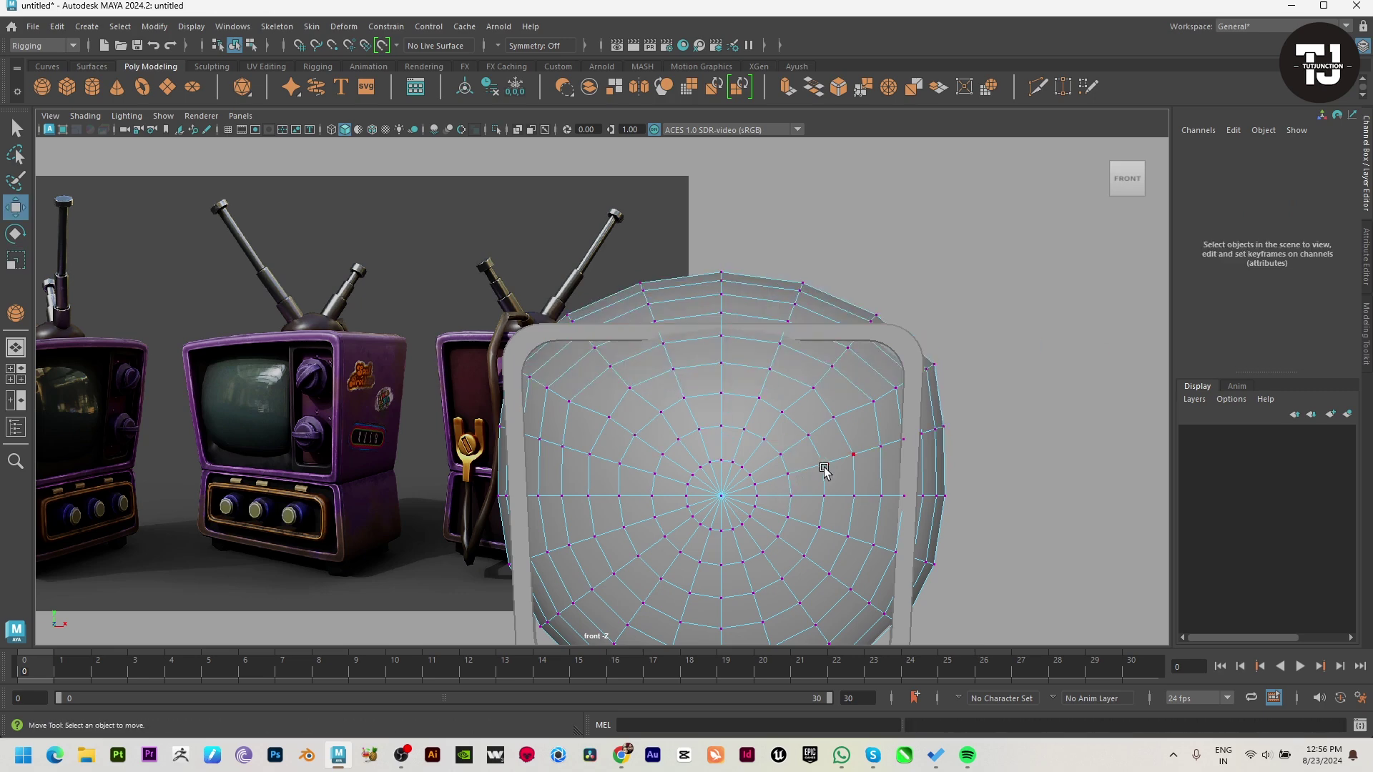
pyautogui.hotkey('ctrl', 'z')
# Delete the half sphere and frame the TV outline surface for face editing.
pyautogui.press('Delete')
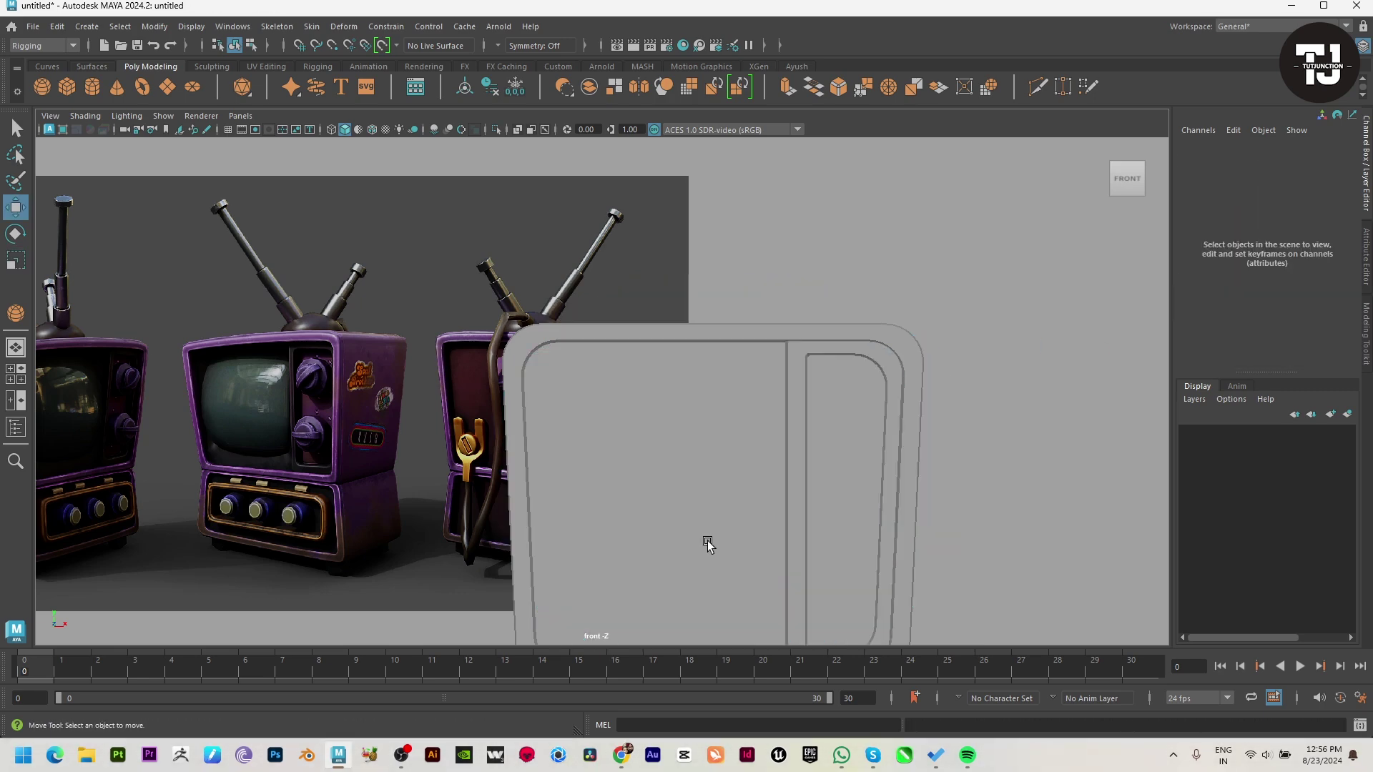
pyautogui.click(708, 545)
pyautogui.press('f')
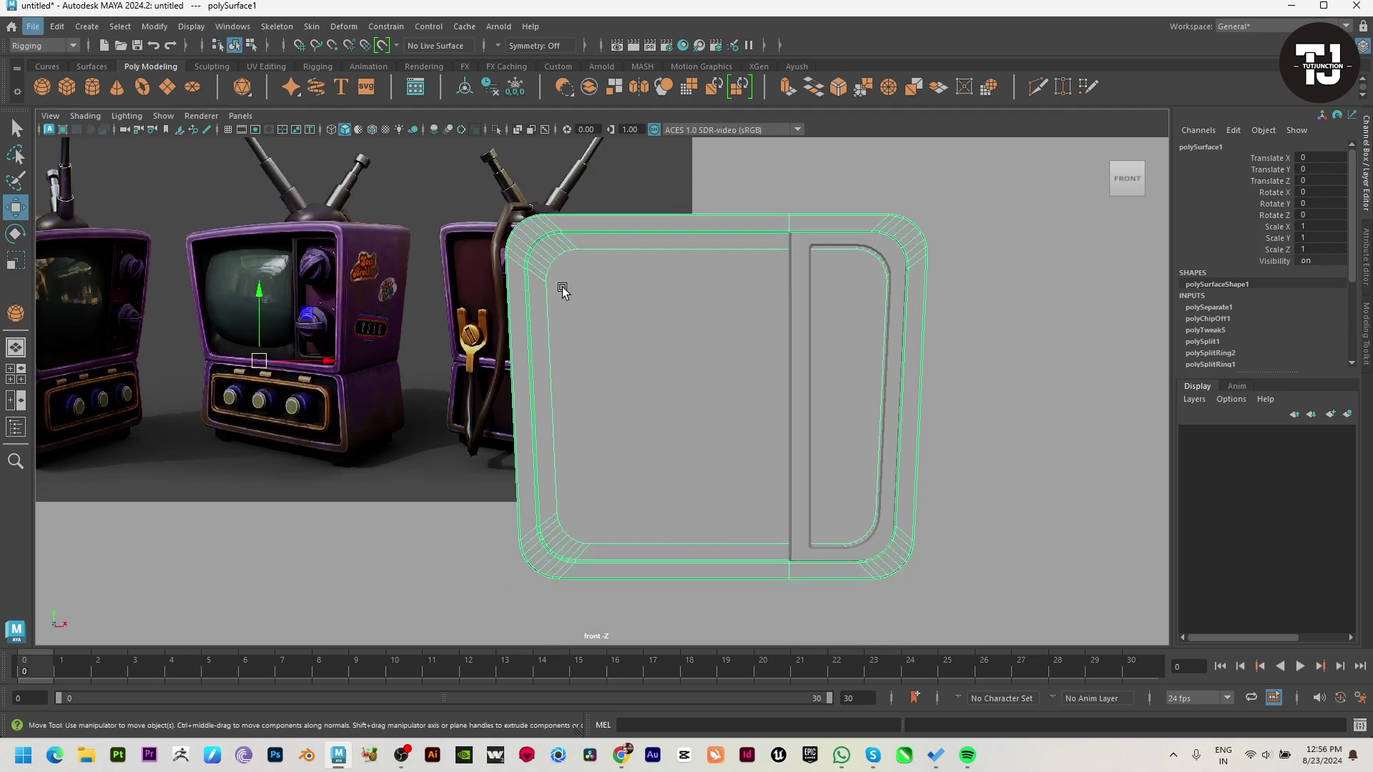
pyautogui.moveTo(562, 289); pyautogui.dragTo(577, 346, button='right')
pyautogui.scroll(1, 567, 362)
# Extract the inner screen and border faces into a separate panel, polySurface4.
pyautogui.click(546, 279)
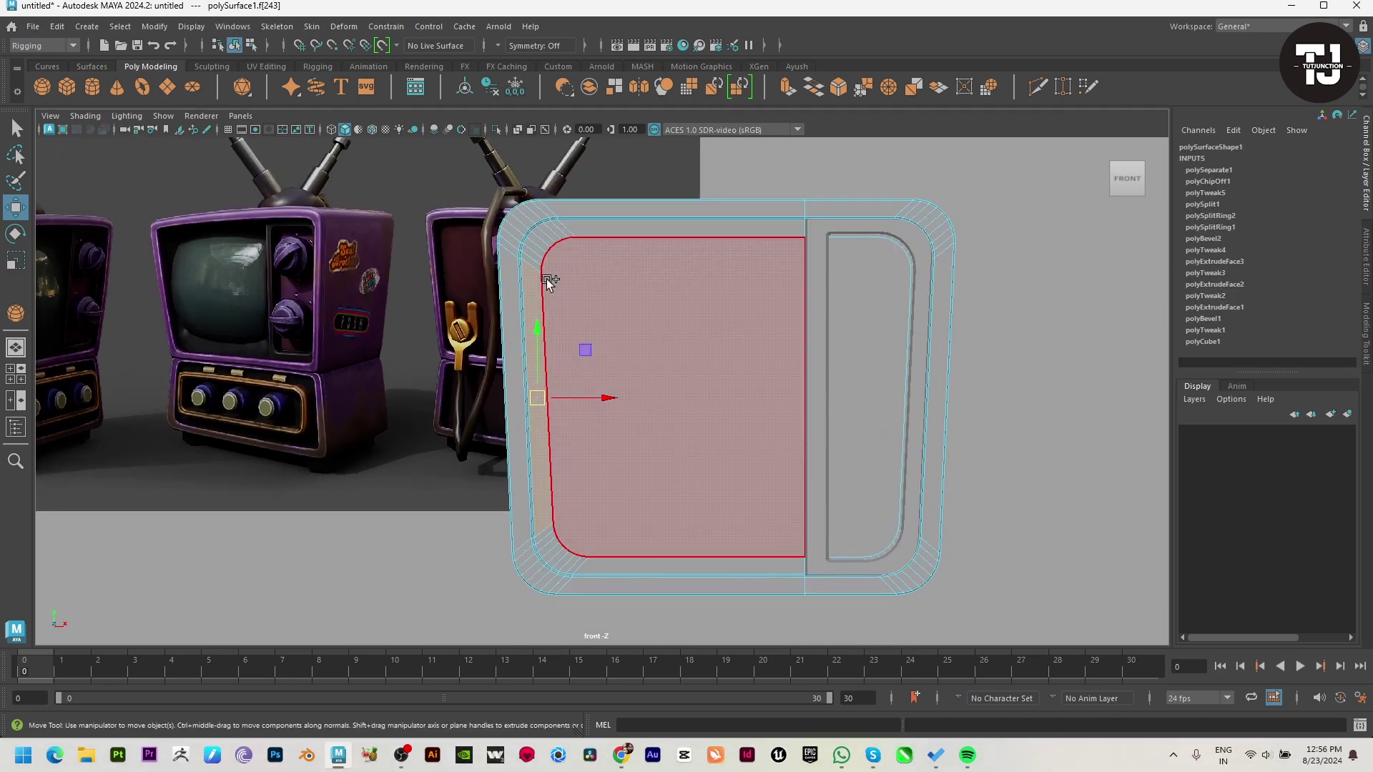
pyautogui.keyDown('shift'); pyautogui.click(778, 300); pyautogui.keyUp('shift')
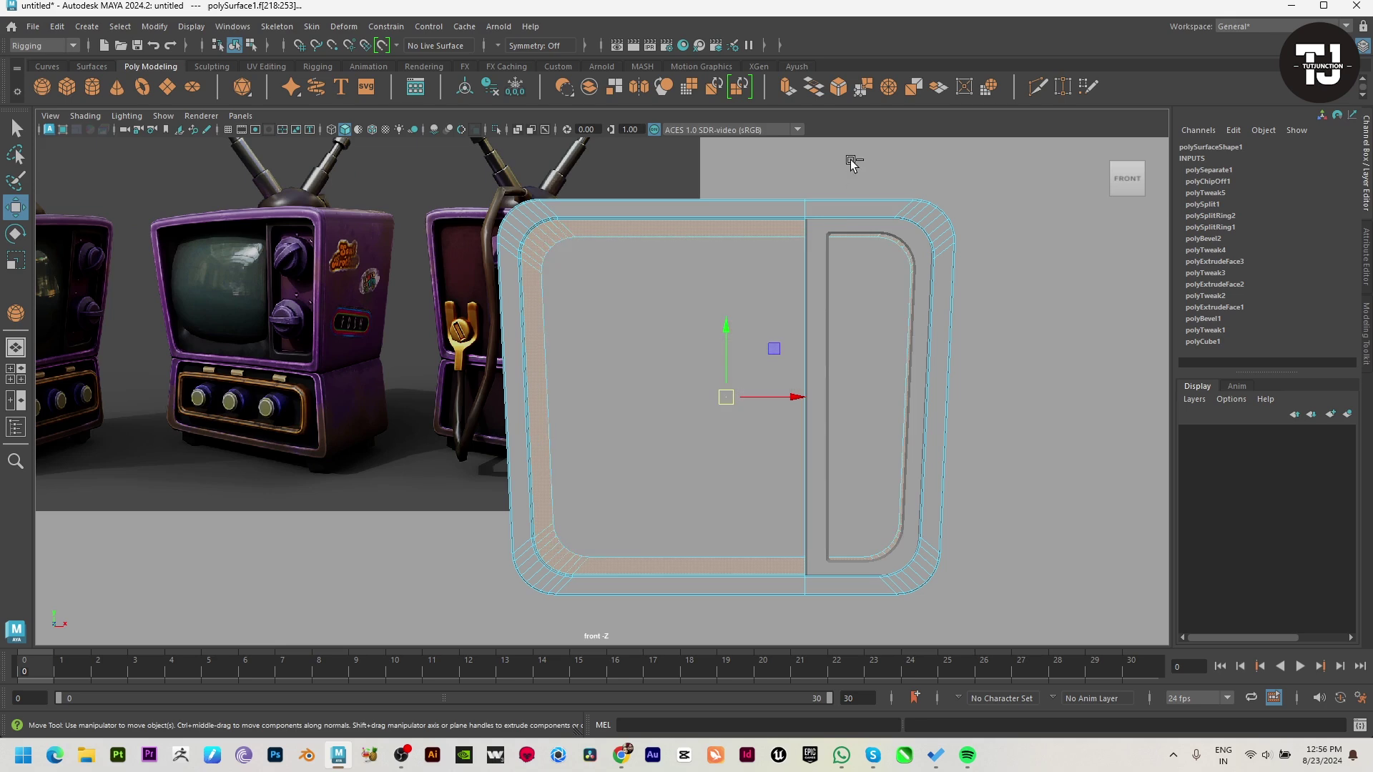
pyautogui.keyDown('shift'); pyautogui.rightClick(1089, 206); pyautogui.keyUp('shift')
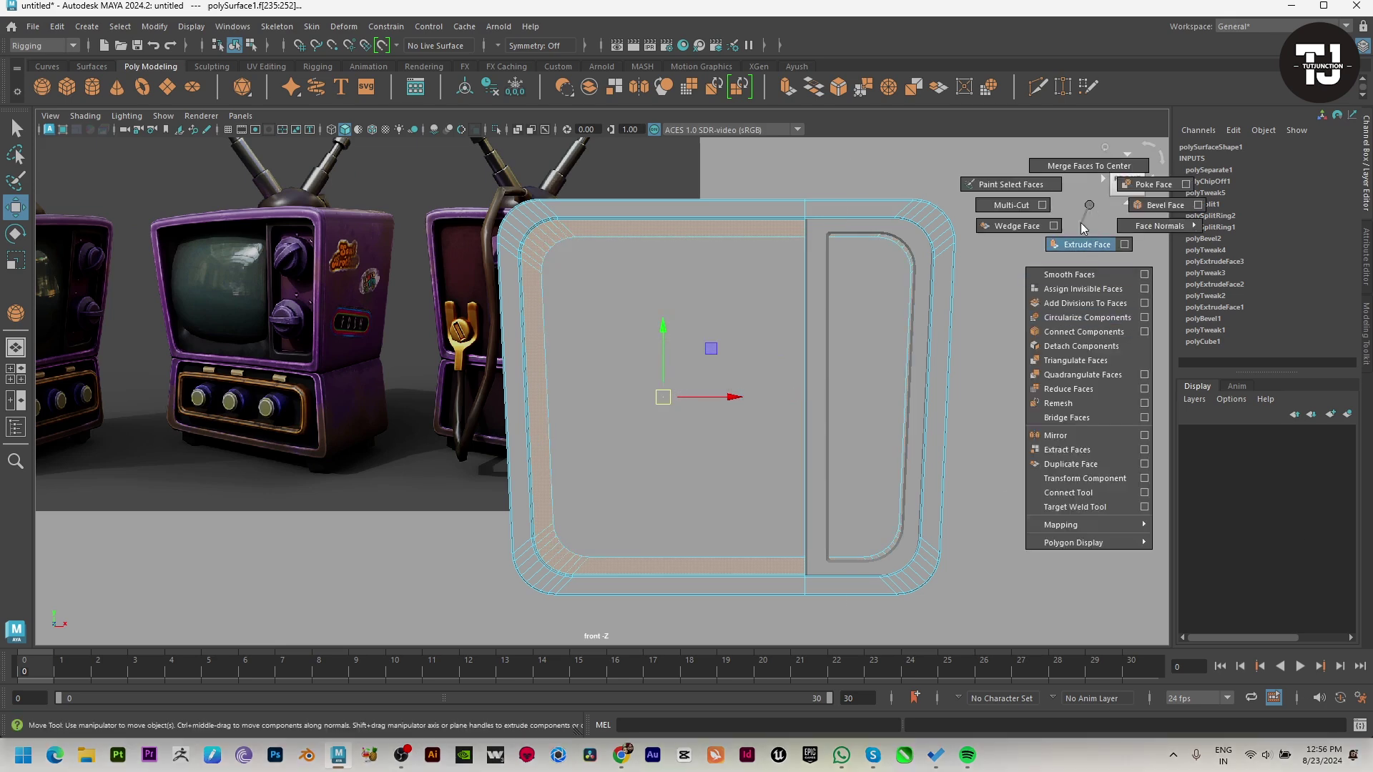
pyautogui.keyDown('shift'); pyautogui.click(589, 359); pyautogui.keyUp('shift')
pyautogui.keyDown('shift'); pyautogui.rightClick(1037, 302); pyautogui.keyUp('shift')
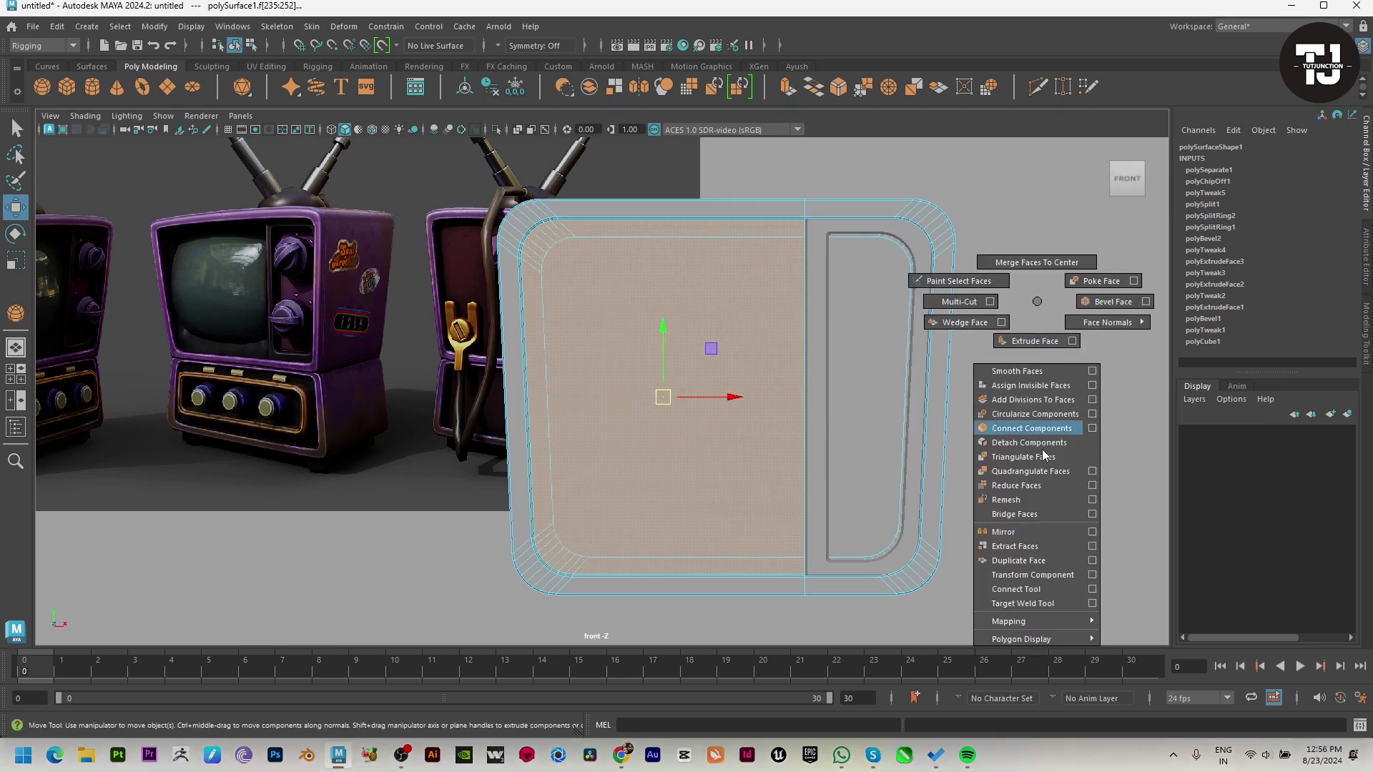
pyautogui.click(1038, 546)
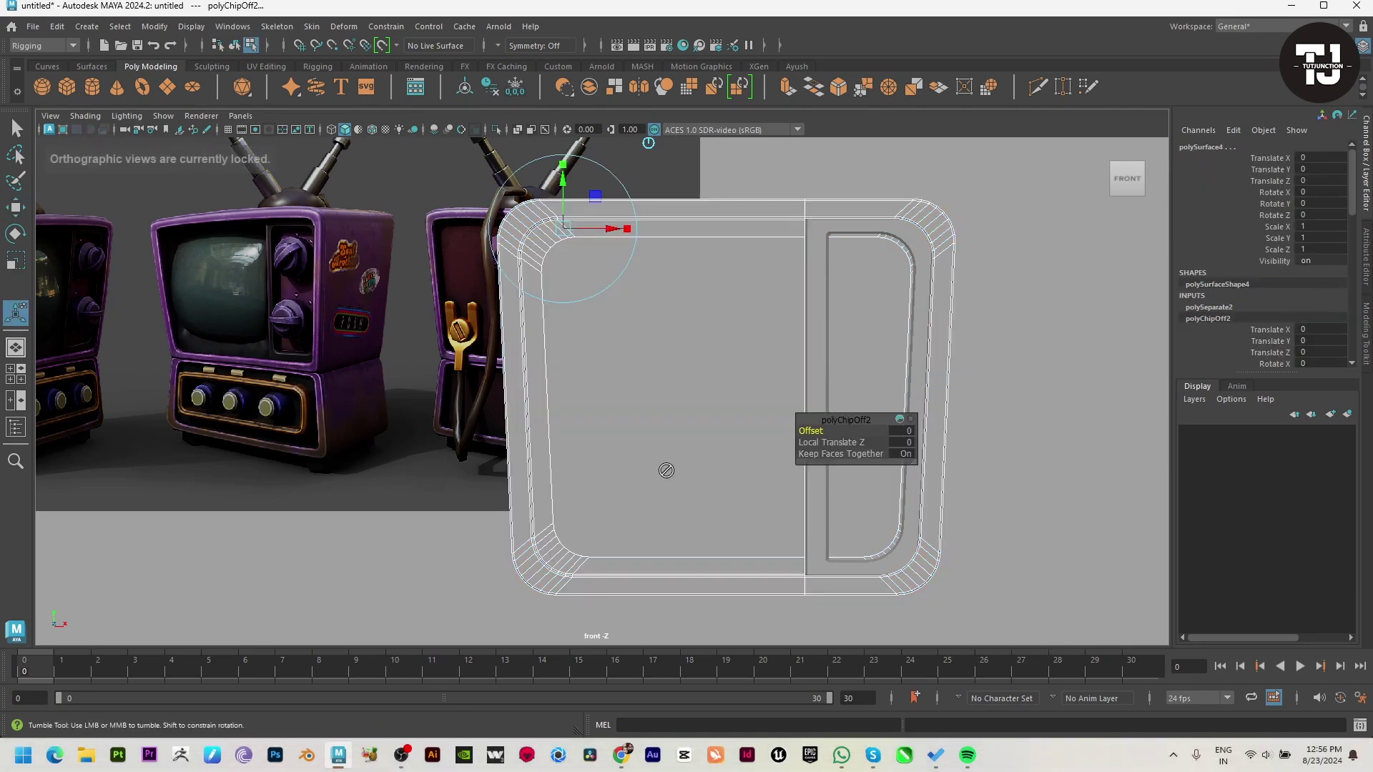
pyautogui.press('space')
pyautogui.press('space')
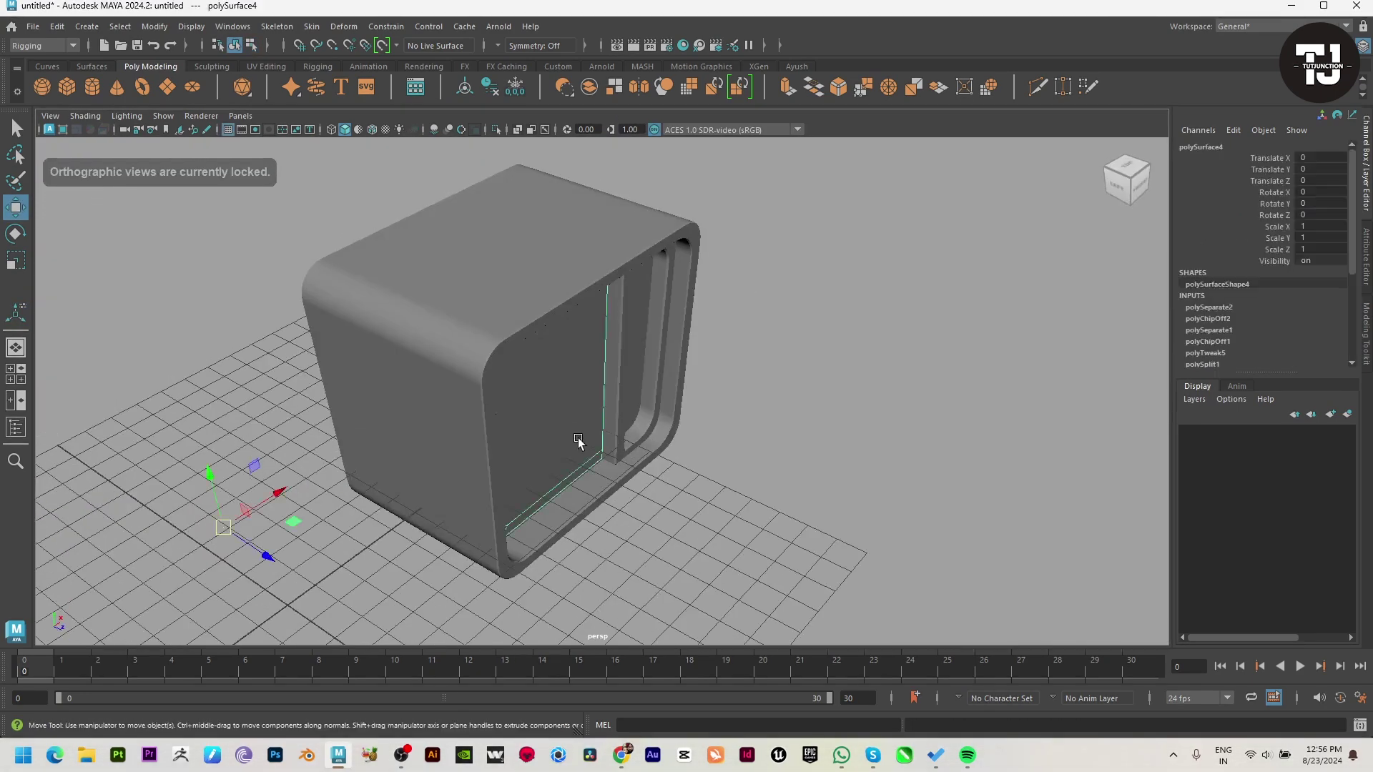
# Pull the panel forward, center its pivot and retopologize it to about 1000 faces.
pyautogui.moveTo(268, 554); pyautogui.dragTo(351, 586)
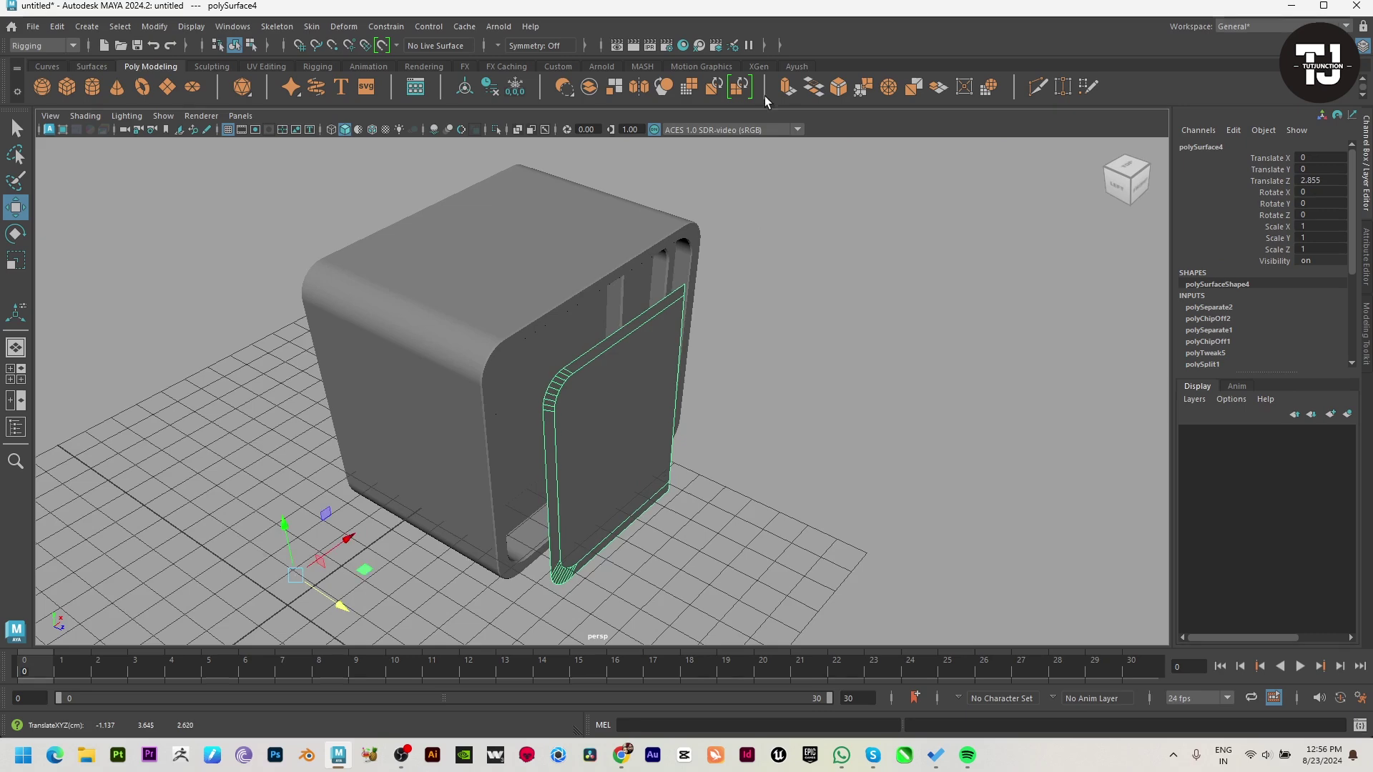
pyautogui.click(154, 26)
pyautogui.click(180, 135)
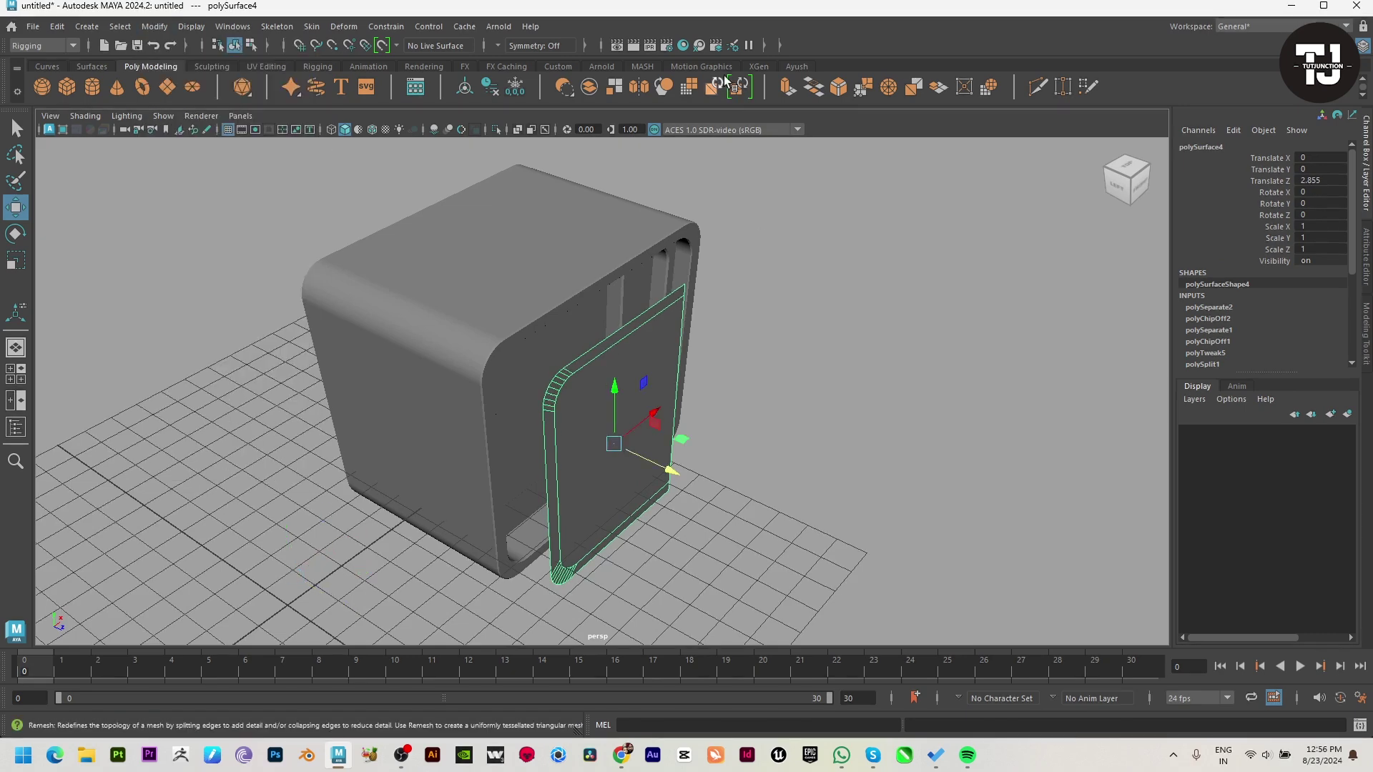
pyautogui.click(775, 452)
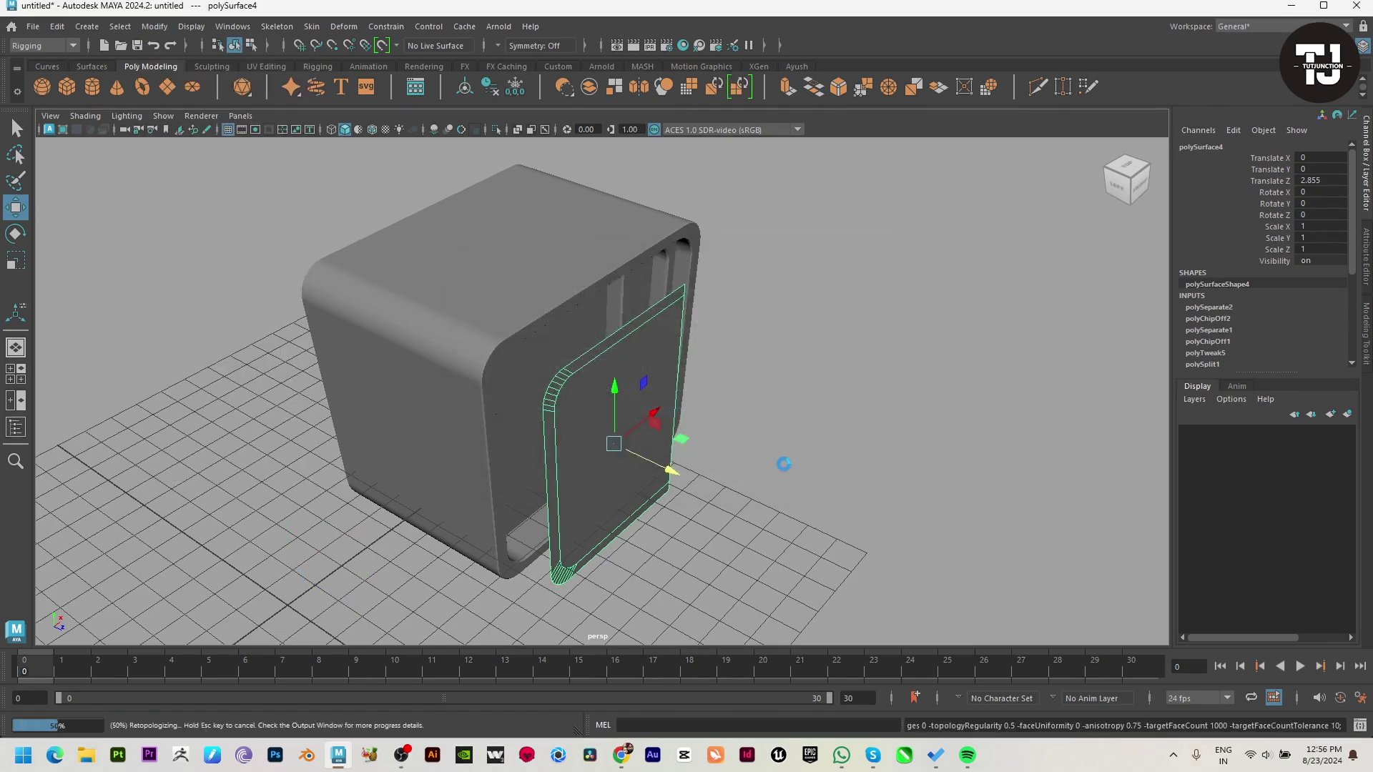
# View the panel's vertices frontally with soft selection on and an enlarged falloff radius.
pyautogui.moveTo(794, 447)
pyautogui.keyDown('alt'); pyautogui.mouseDown()
pyautogui.moveTo(775, 436)
pyautogui.moveTo(732, 504)
pyautogui.mouseUp(); pyautogui.keyUp('alt')
pyautogui.moveTo(580, 458)
pyautogui.keyDown('alt'); pyautogui.mouseDown()
pyautogui.moveTo(530, 435)
pyautogui.moveTo(433, 445)
pyautogui.moveTo(527, 454)
pyautogui.mouseUp(); pyautogui.keyUp('alt')
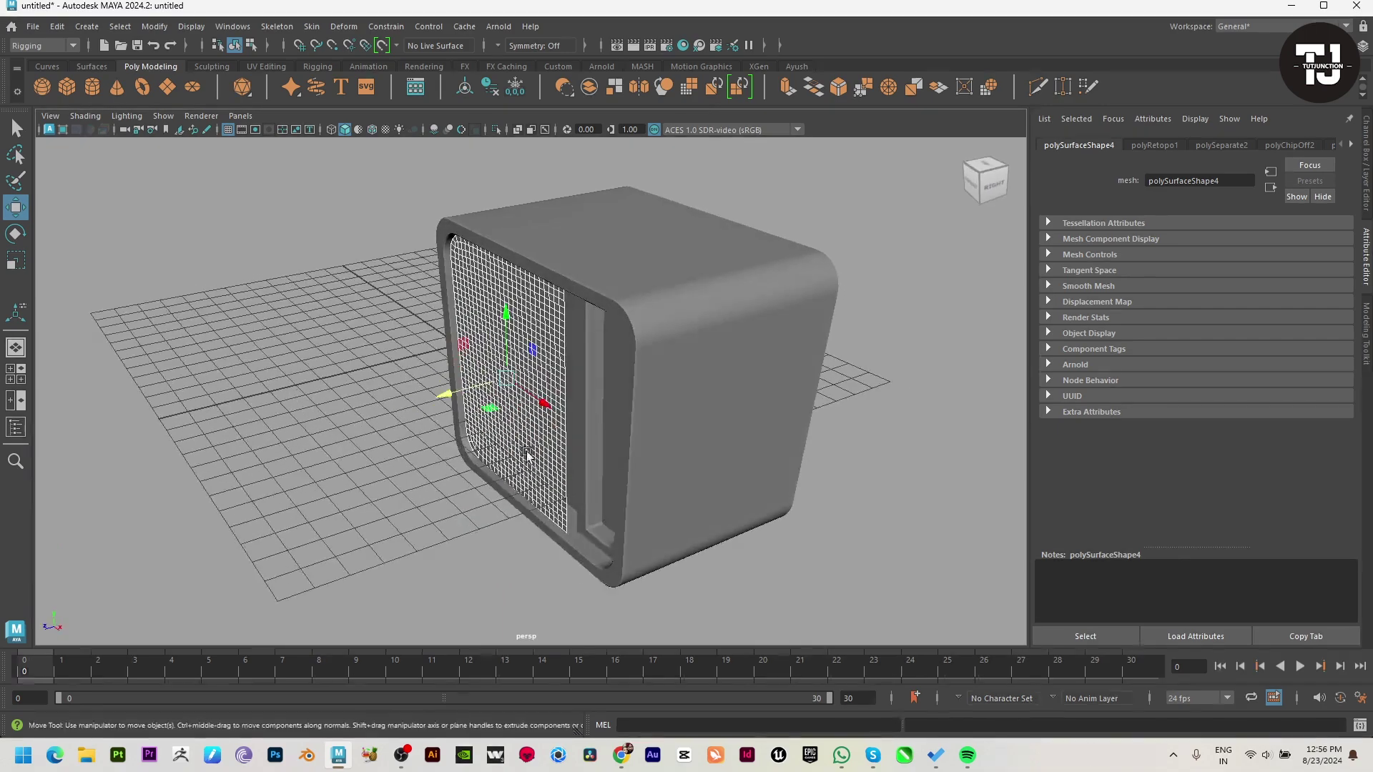
pyautogui.press('F9')
pyautogui.keyDown('alt'); pyautogui.moveTo(460, 386); pyautogui.dragTo(549, 370); pyautogui.keyUp('alt')
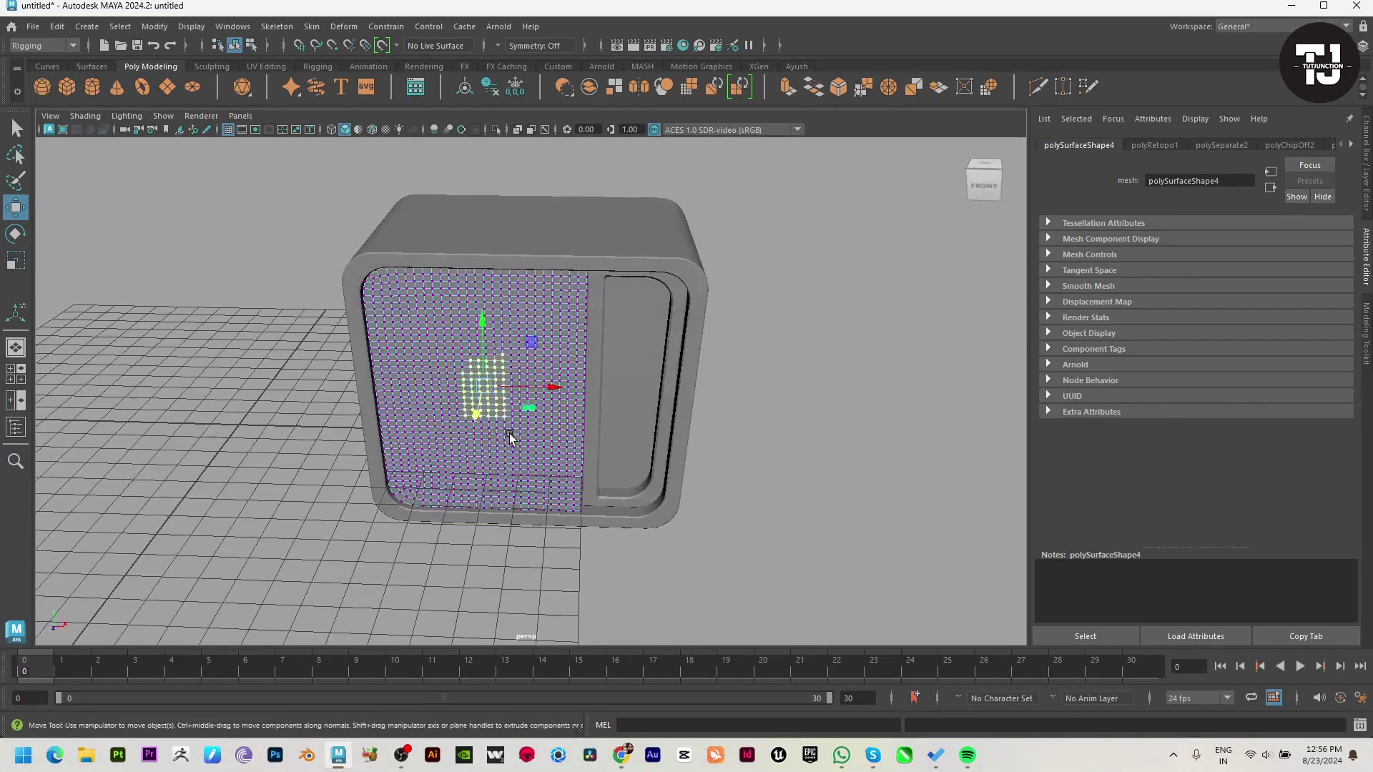
pyautogui.press('b')
pyautogui.moveTo(515, 421)
pyautogui.mouseDown()
pyautogui.moveTo(645, 422)
pyautogui.moveTo(526, 423)
pyautogui.moveTo(424, 363)
pyautogui.moveTo(388, 363)
pyautogui.moveTo(484, 431)
pyautogui.mouseUp()
pyautogui.moveTo(655, 315); pyautogui.dragTo(655, 286, button='right')
# Reselect the retopologized panel and nudge it into place in the TV body.
pyautogui.click(812, 469)
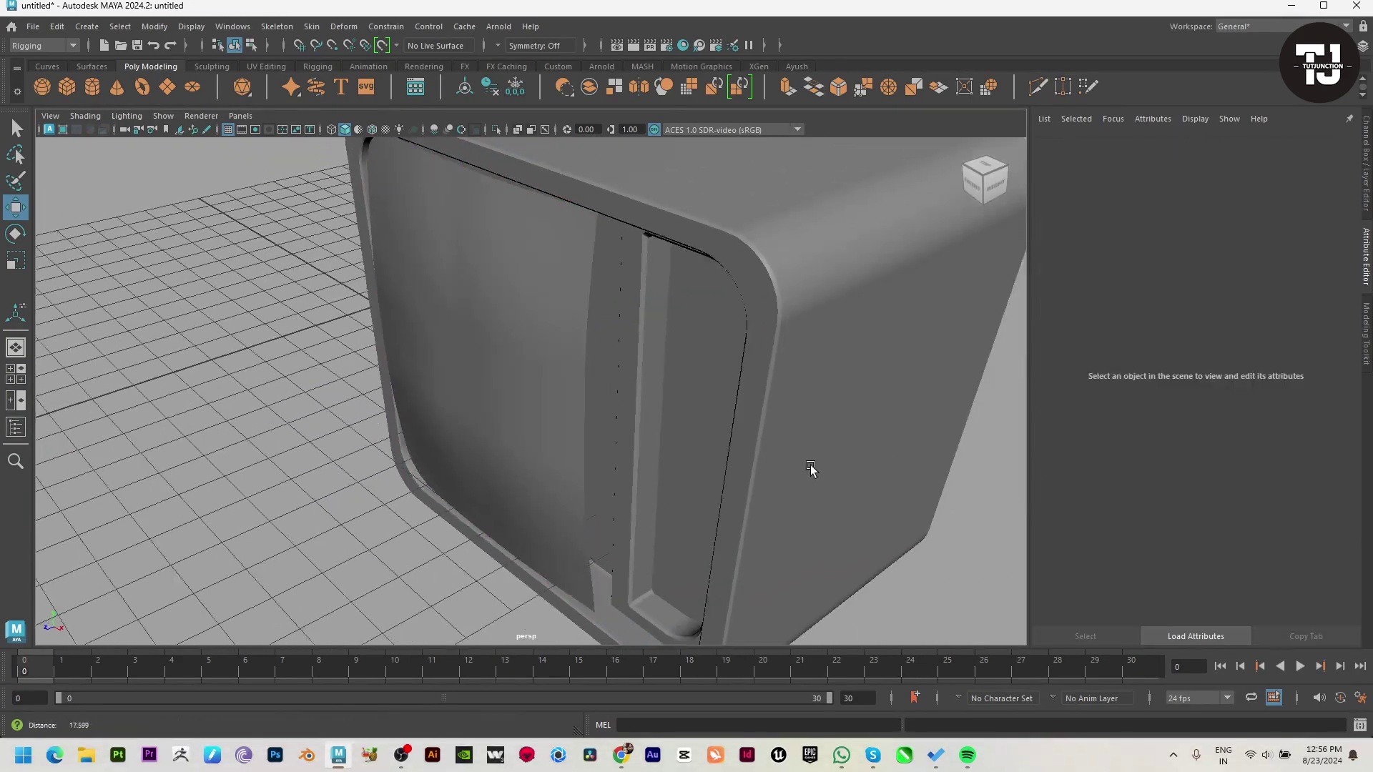
pyautogui.keyDown('alt'); pyautogui.moveTo(812, 468); pyautogui.dragTo(597, 432); pyautogui.keyUp('alt')
pyautogui.click(497, 411)
pyautogui.moveTo(441, 400)
pyautogui.mouseDown()
pyautogui.moveTo(475, 392)
pyautogui.moveTo(462, 389)
pyautogui.mouseUp()
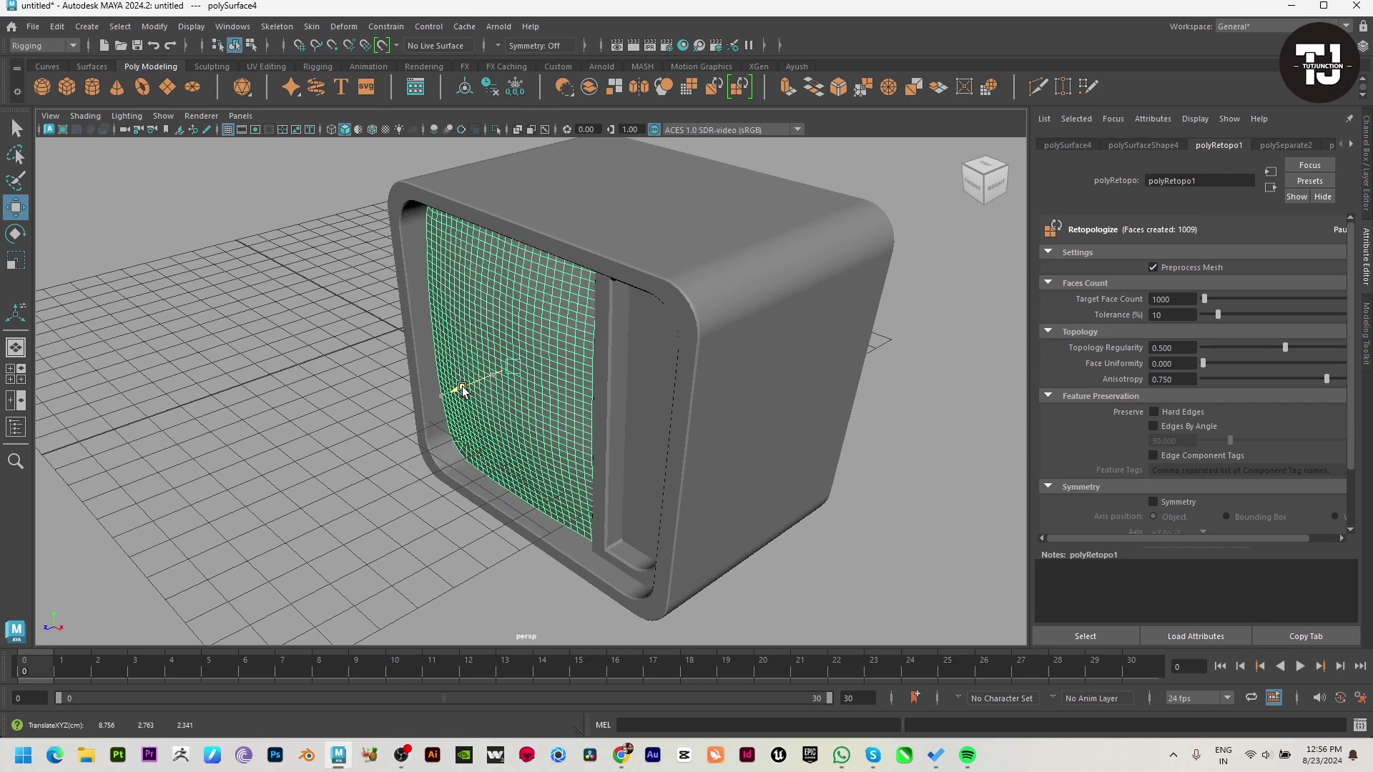
pyautogui.click(334, 482)
pyautogui.click(475, 391)
# Sculpt the panel's quad grid surface with an enlarged Sculpt brush.
pyautogui.keyDown('alt'); pyautogui.moveTo(459, 393); pyautogui.dragTo(522, 422); pyautogui.keyUp('alt')
pyautogui.keyDown('shift'); pyautogui.rightClick(555, 312); pyautogui.keyUp('shift')
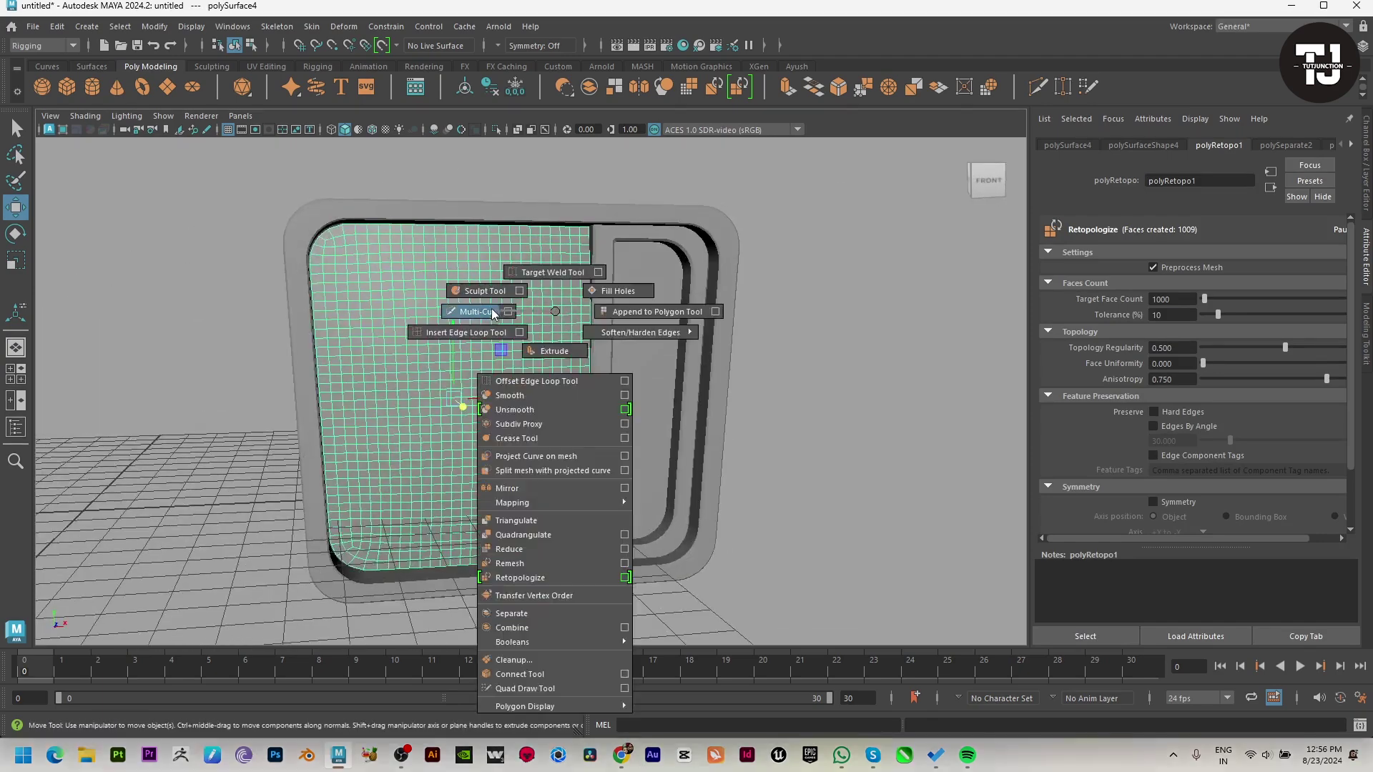
pyautogui.click(475, 291)
pyautogui.moveTo(472, 317); pyautogui.dragTo(572, 315)
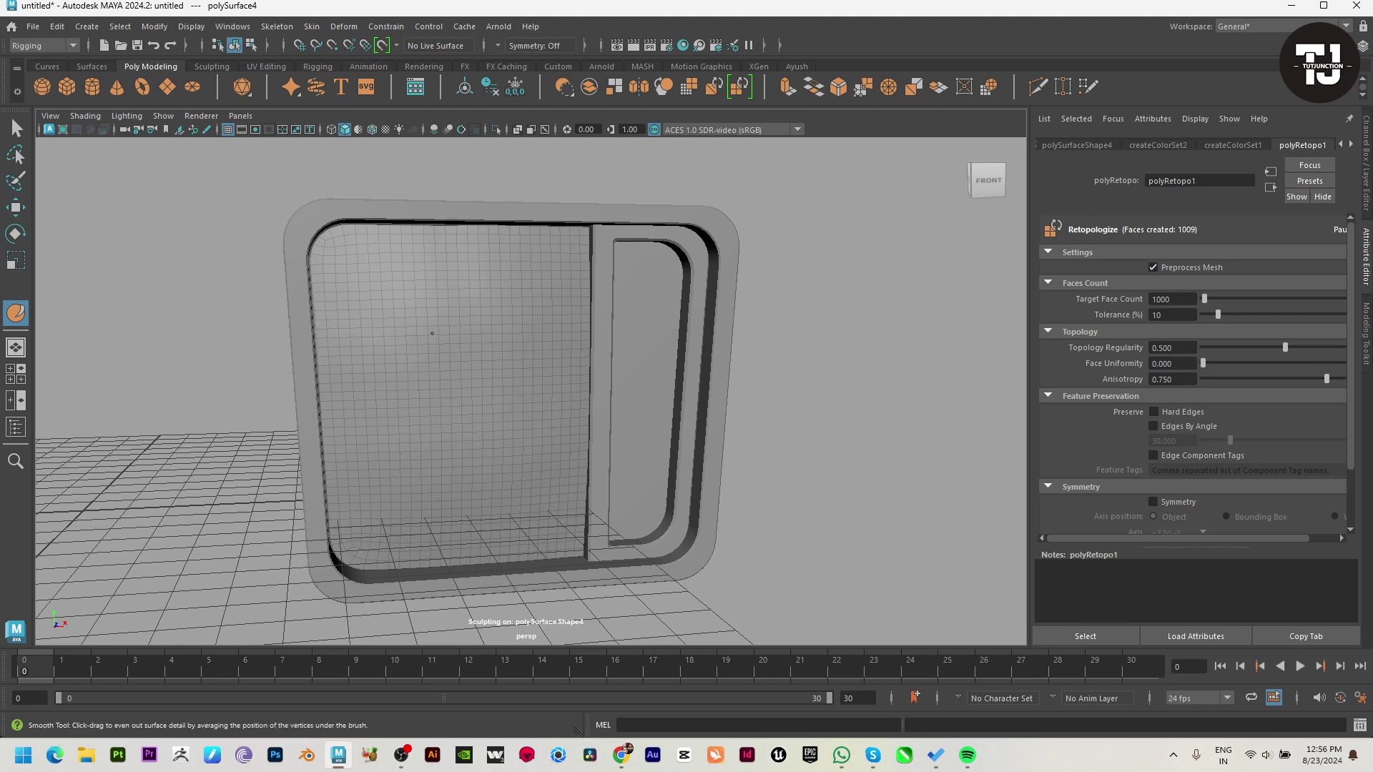
pyautogui.moveTo(587, 386)
pyautogui.keyDown('alt'); pyautogui.mouseDown()
pyautogui.moveTo(531, 500)
pyautogui.moveTo(543, 500)
pyautogui.moveTo(530, 389)
pyautogui.mouseUp(); pyautogui.keyUp('alt')
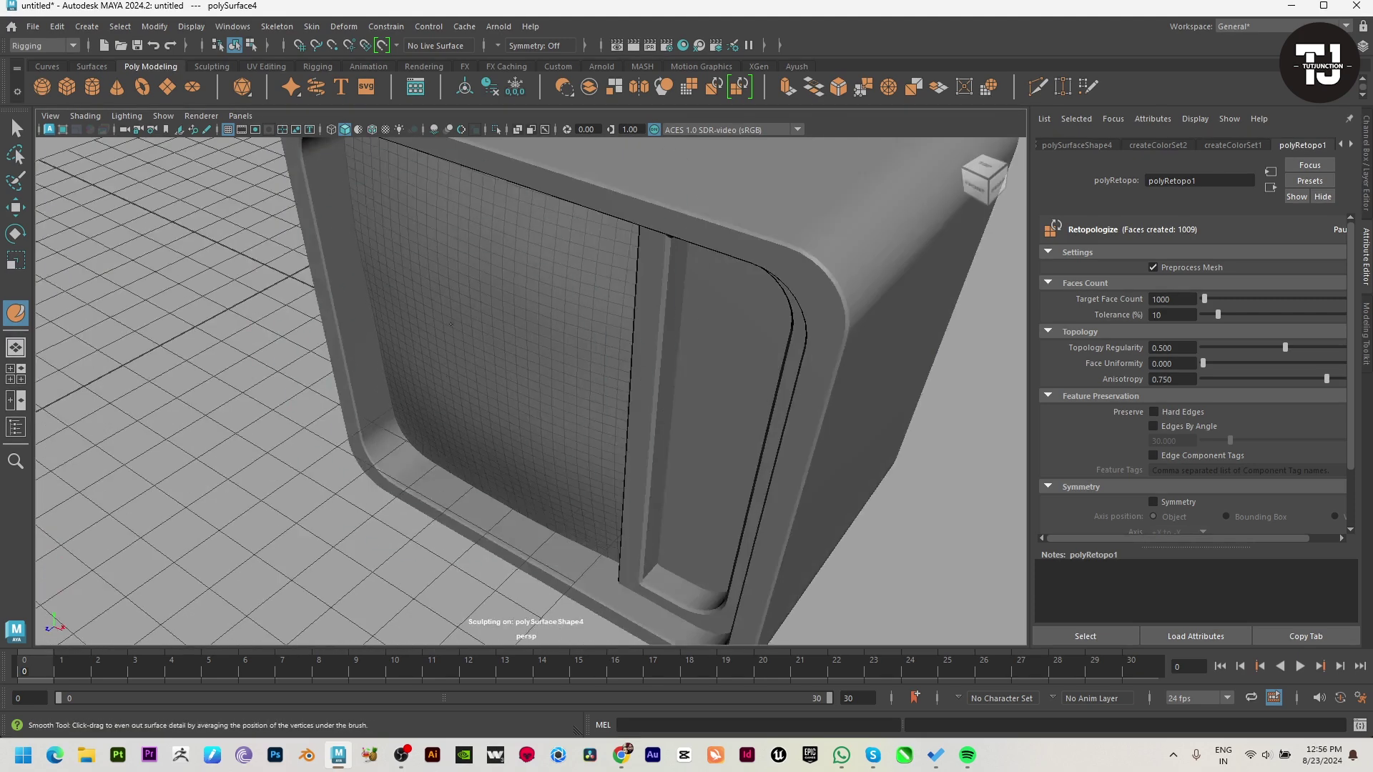
pyautogui.moveTo(475, 338); pyautogui.dragTo(432, 364)
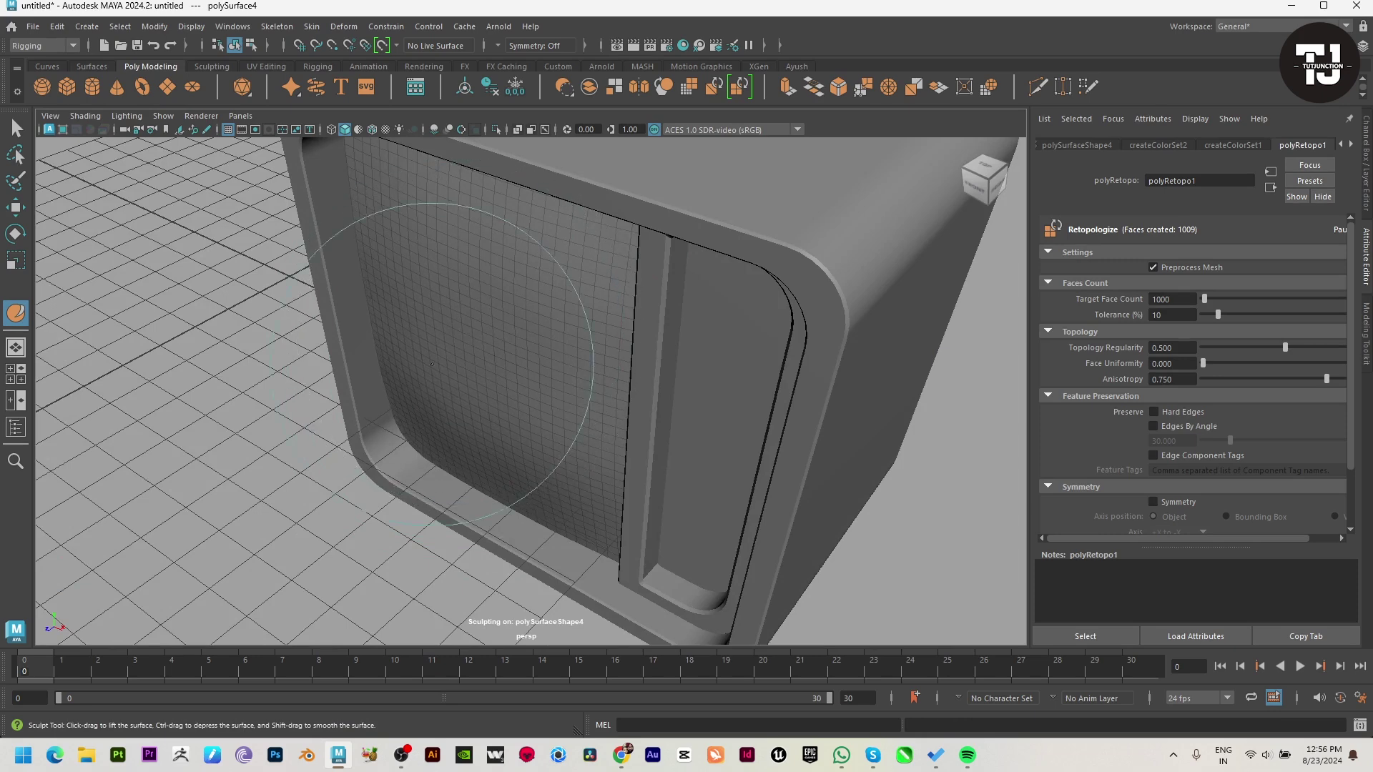
# Smooth the grid near the inner frame edge with a smaller brush, then deselect the panel.
pyautogui.moveTo(450, 418)
pyautogui.keyDown('alt'); pyautogui.mouseDown()
pyautogui.moveTo(545, 420)
pyautogui.moveTo(403, 449)
pyautogui.mouseUp(); pyautogui.keyUp('alt')
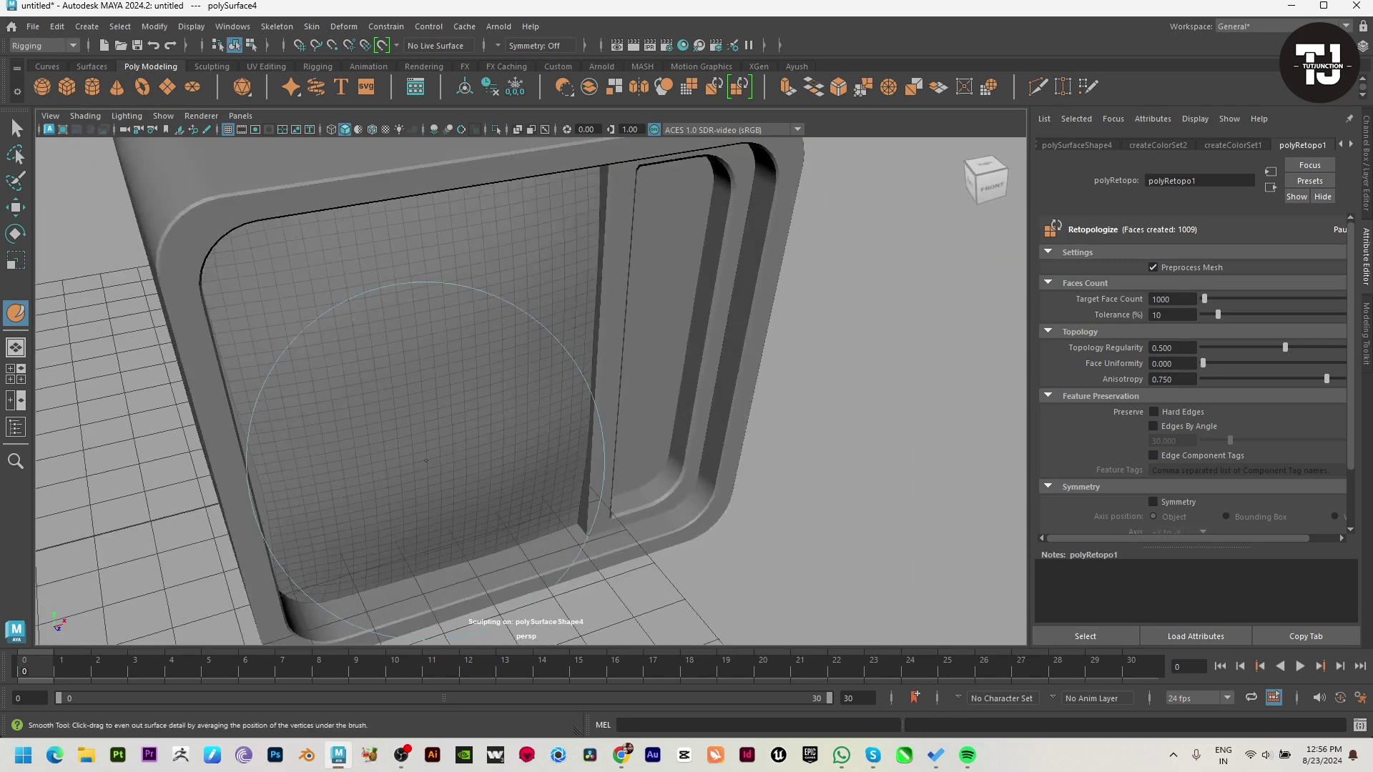
pyautogui.moveTo(505, 444); pyautogui.dragTo(506, 470)
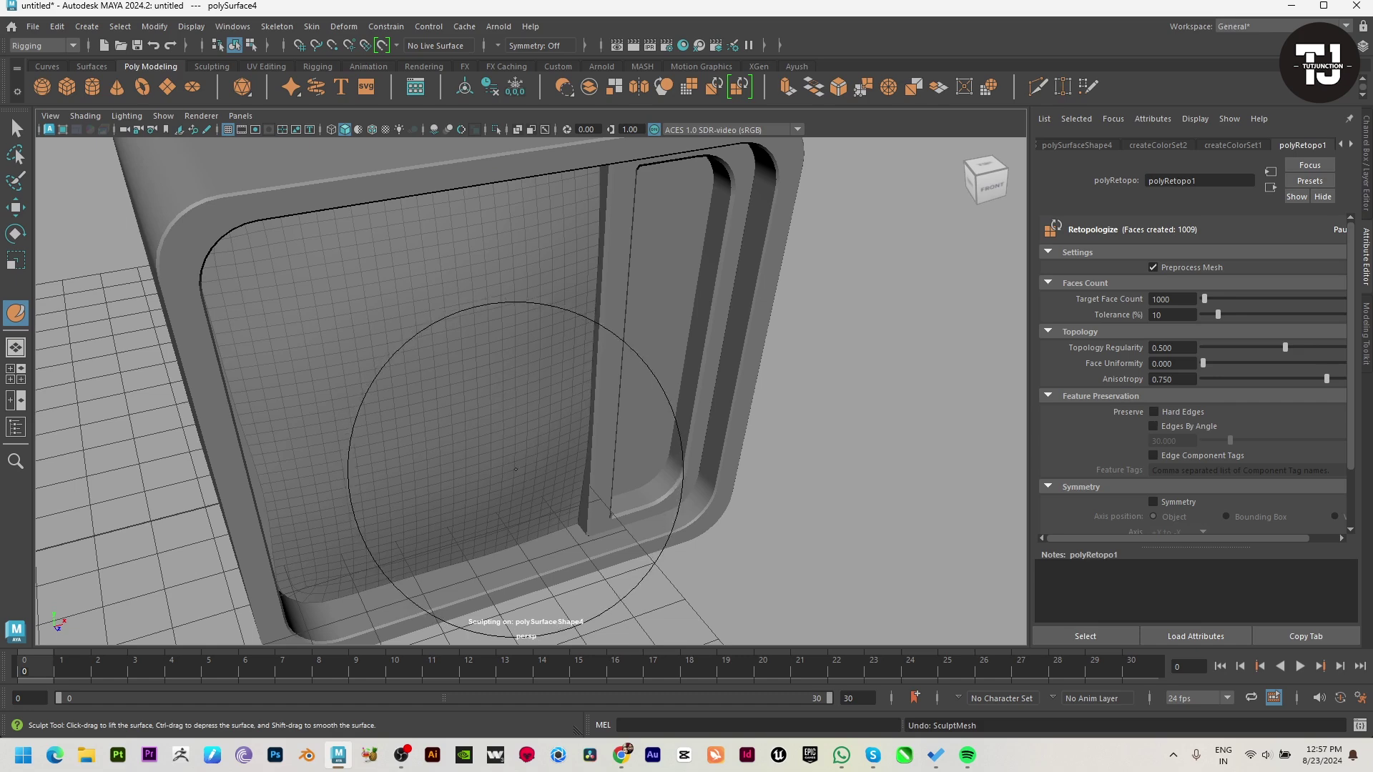
pyautogui.scroll(5, 572, 358)
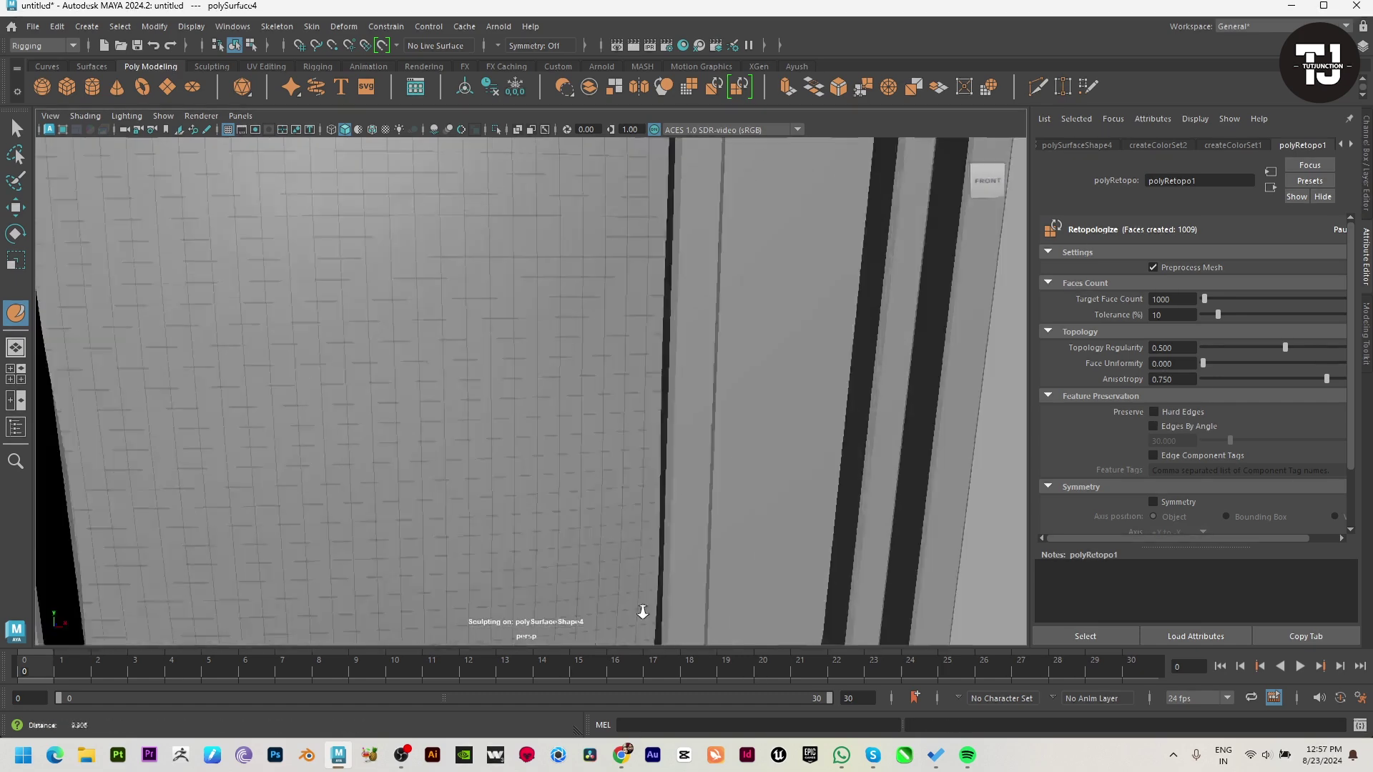
pyautogui.scroll(1, 611, 305)
pyautogui.moveTo(611, 305); pyautogui.dragTo(512, 361)
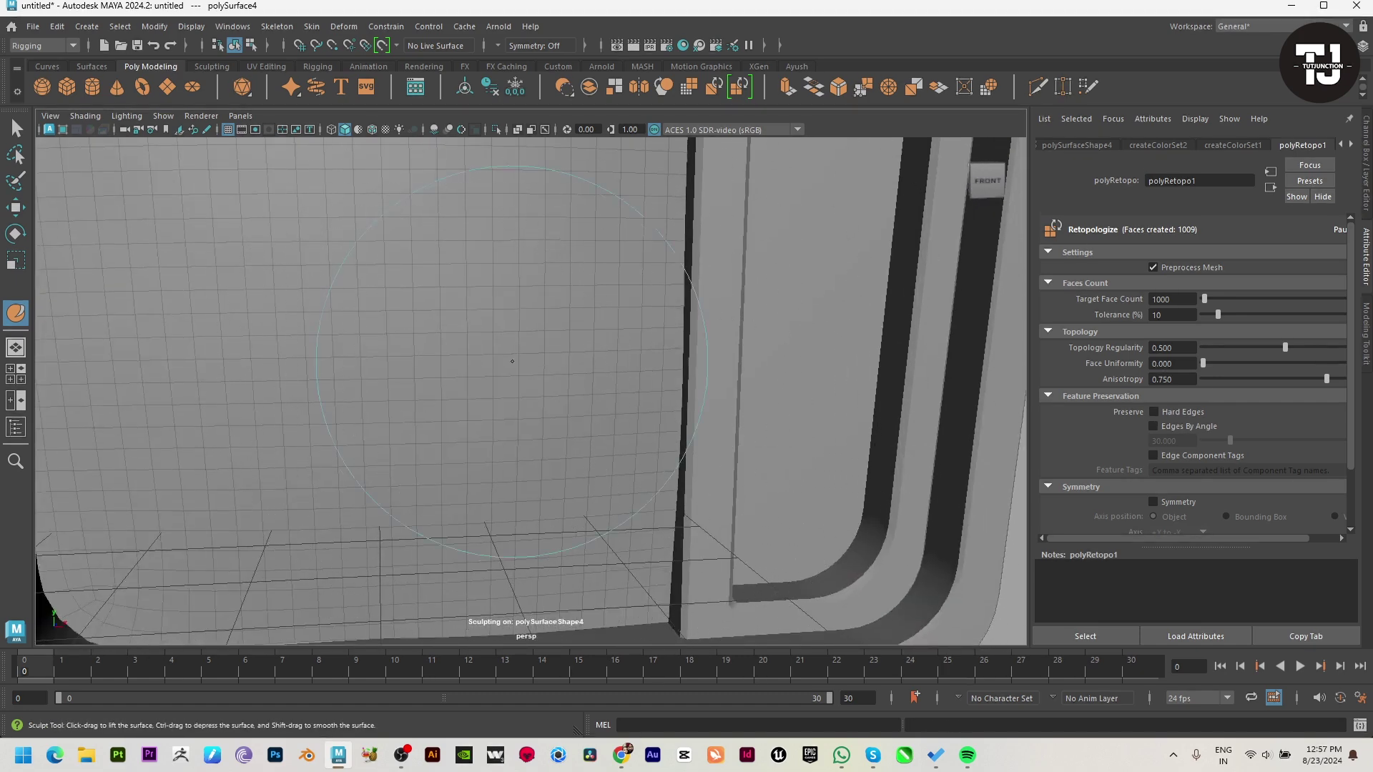
pyautogui.scroll(-10, 459, 469)
pyautogui.moveTo(459, 469)
pyautogui.keyDown('alt'); pyautogui.mouseDown()
pyautogui.moveTo(536, 591)
pyautogui.moveTo(491, 572)
pyautogui.moveTo(671, 551)
pyautogui.moveTo(470, 527)
pyautogui.moveTo(555, 530)
pyautogui.moveTo(603, 466)
pyautogui.moveTo(539, 463)
pyautogui.mouseUp(); pyautogui.keyUp('alt')
pyautogui.press('w')
pyautogui.click(427, 527)
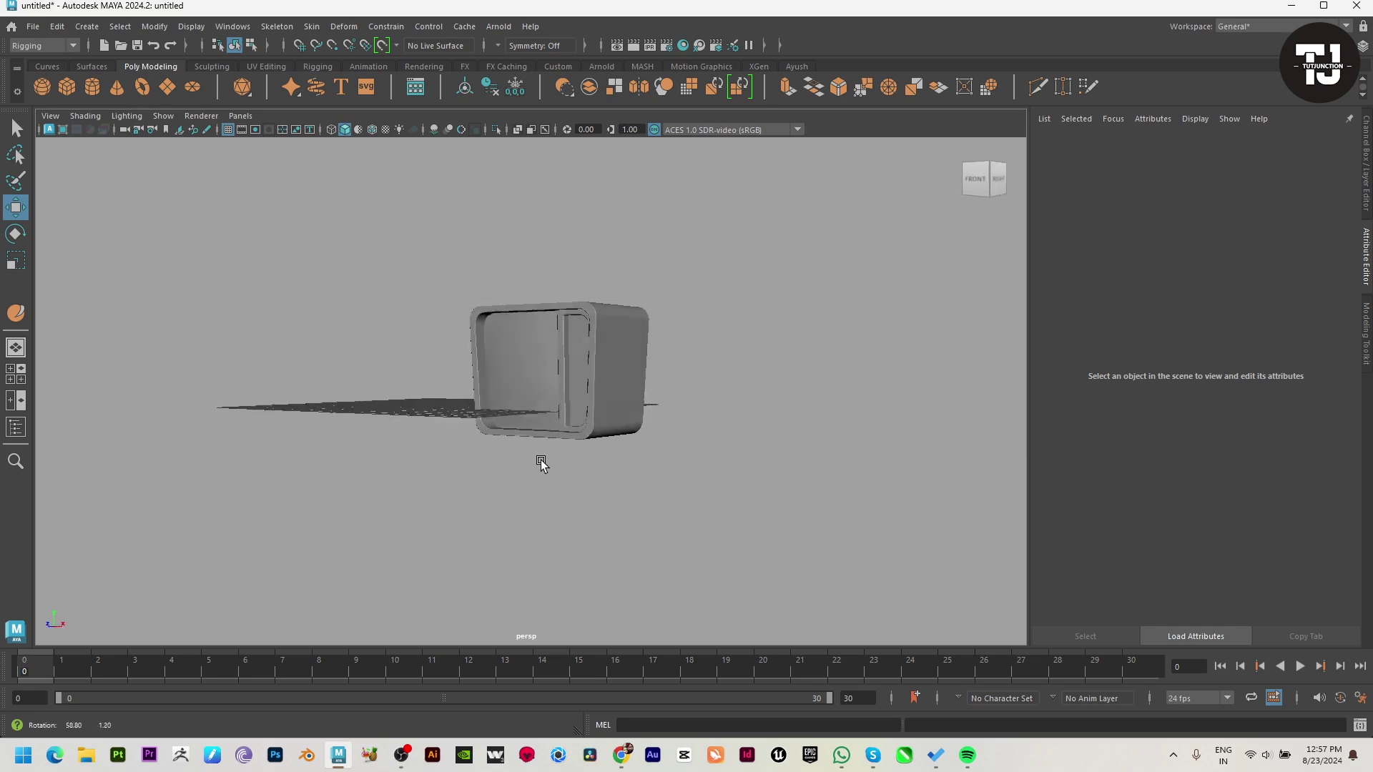
# Frame the box in perspective and select the retopologized speaker panel mesh.
pyautogui.press('space')
pyautogui.press('space')
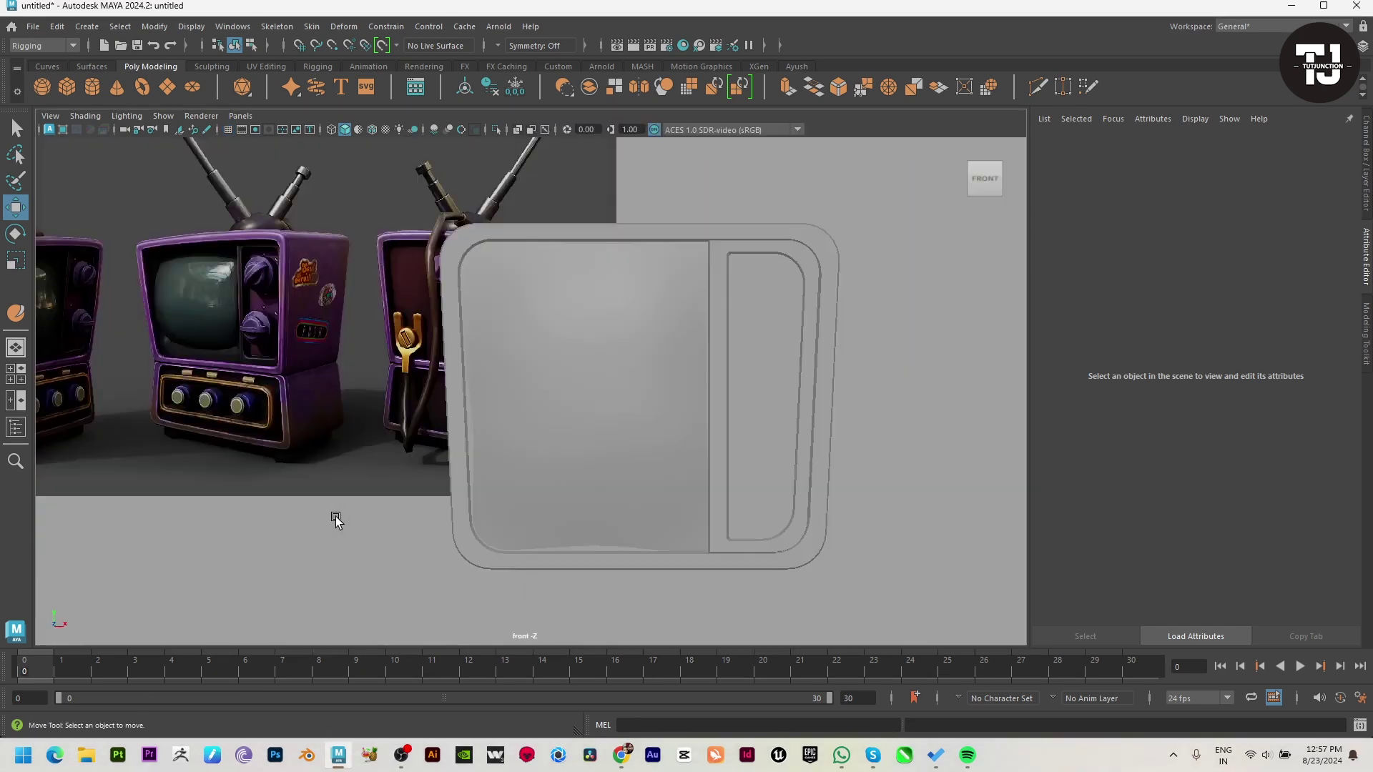
pyautogui.scroll(1, 331, 515)
pyautogui.scroll(1, 374, 521)
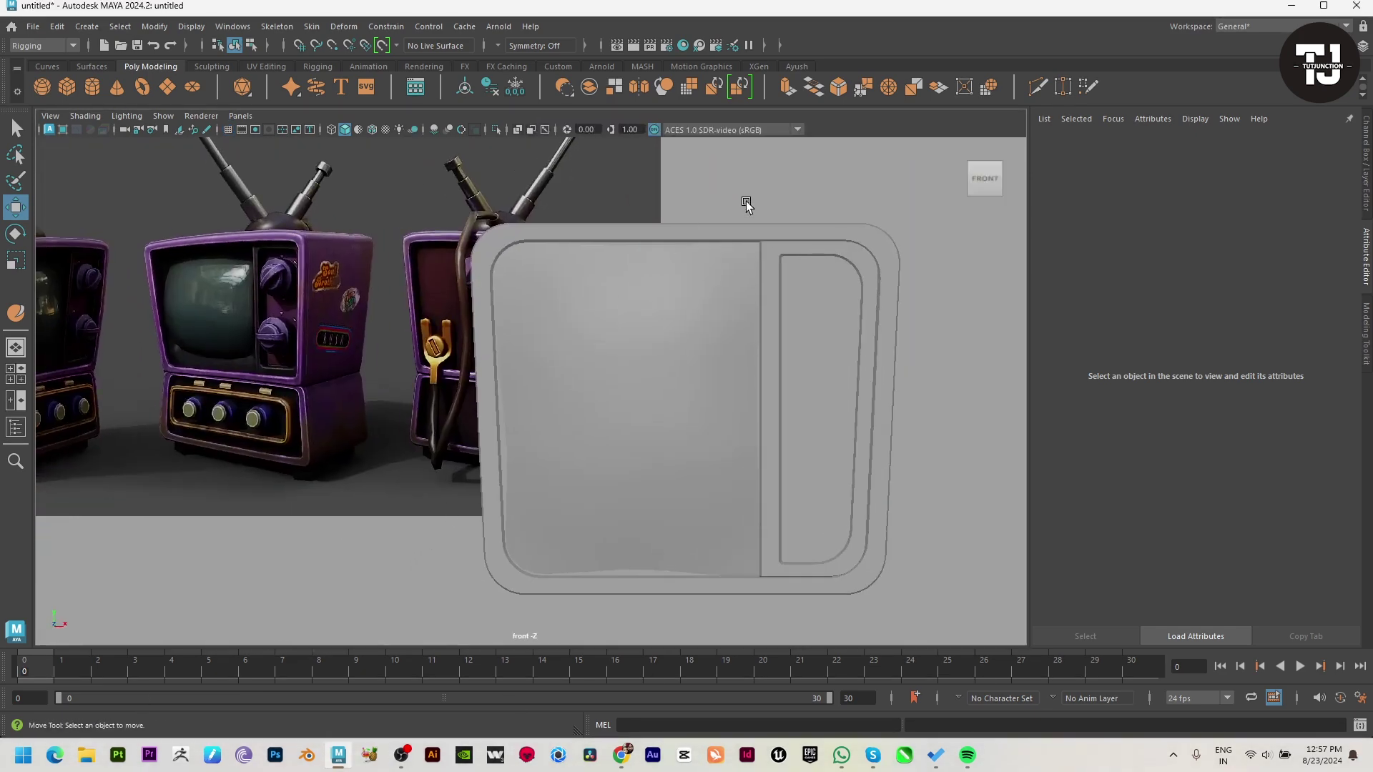
pyautogui.press('space')
pyautogui.press('space')
pyautogui.moveTo(603, 337)
pyautogui.keyDown('alt'); pyautogui.mouseDown()
pyautogui.moveTo(837, 624)
pyautogui.moveTo(539, 383)
pyautogui.moveTo(490, 392)
pyautogui.moveTo(515, 355)
pyautogui.mouseUp(); pyautogui.keyUp('alt')
pyautogui.click(515, 355)
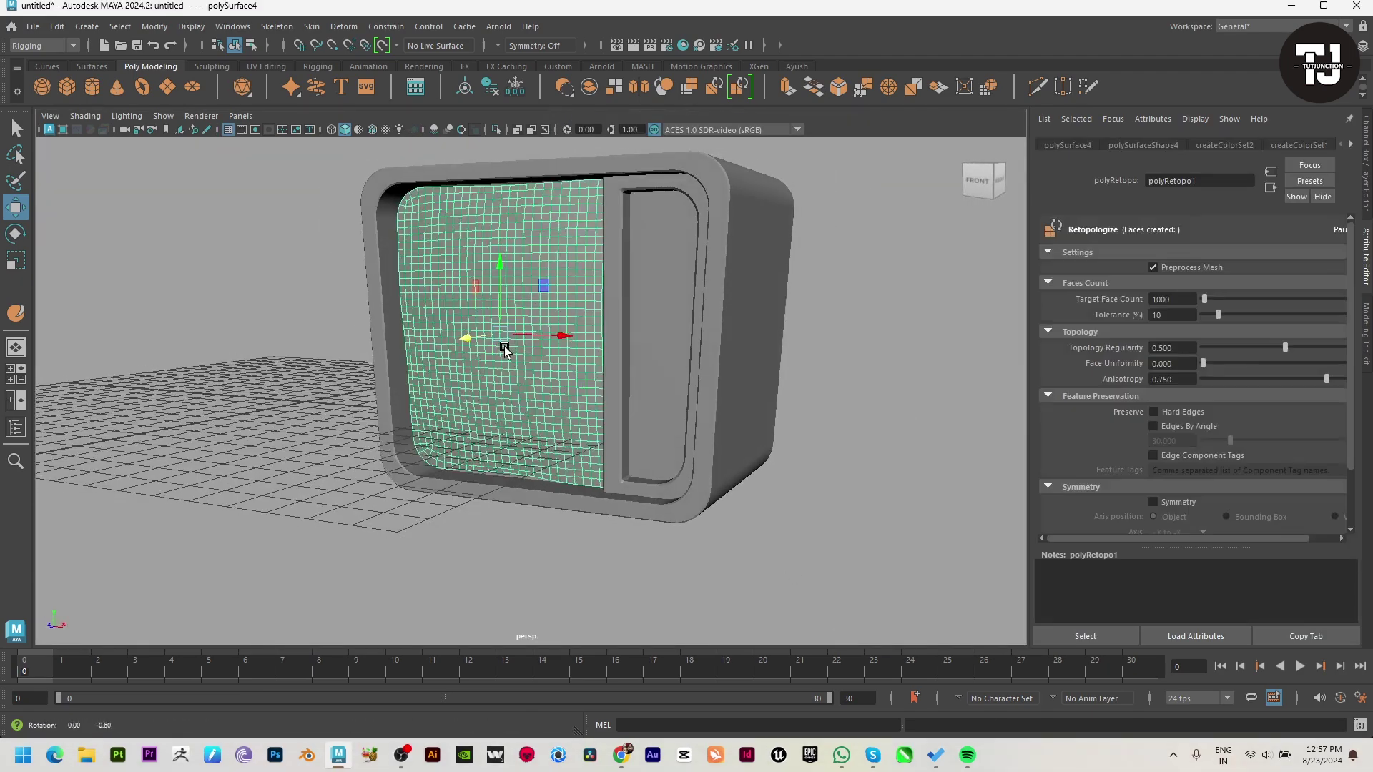
pyautogui.scroll(1, 504, 349)
pyautogui.scroll(3, 429, 344)
pyautogui.scroll(2, 540, 561)
pyautogui.scroll(2, 541, 493)
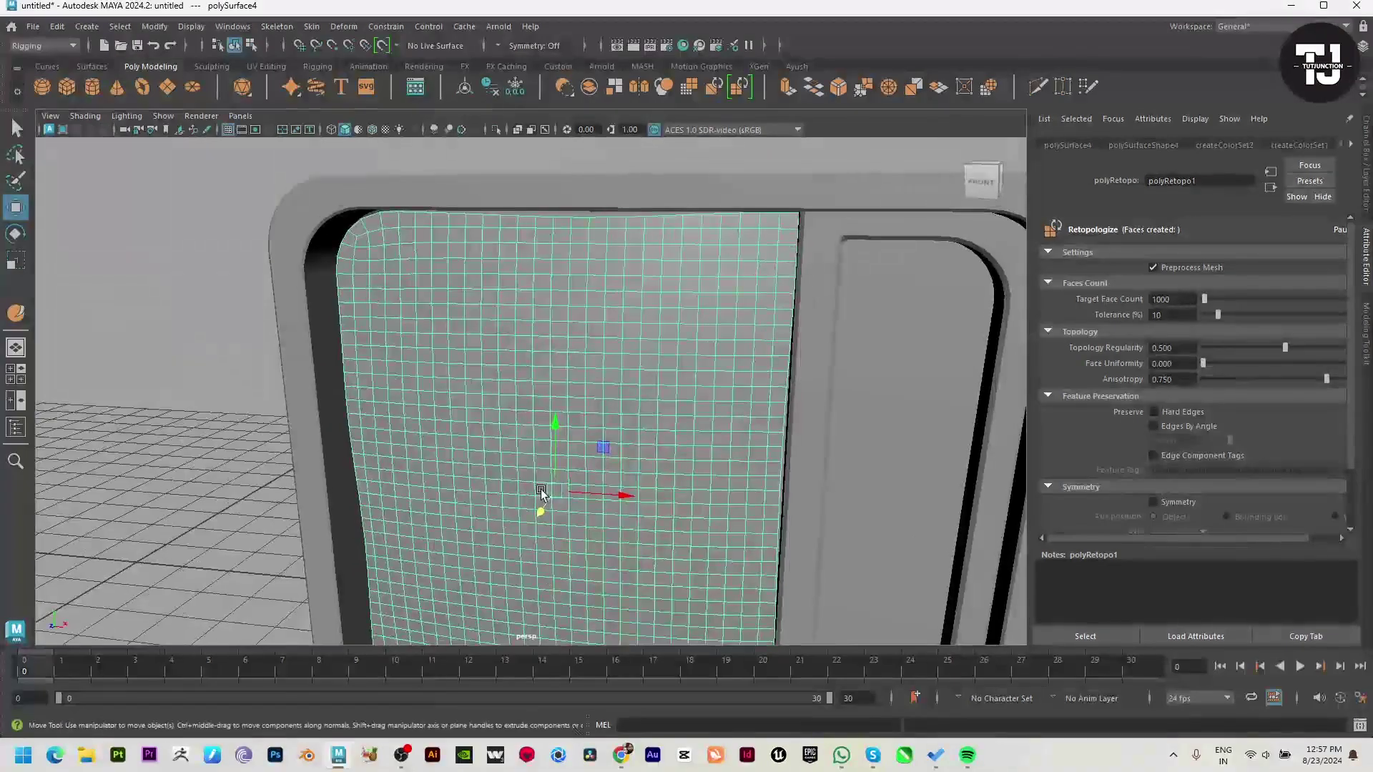
# Select edges on the speaker panel grid from a near-front view.
pyautogui.click(447, 282)
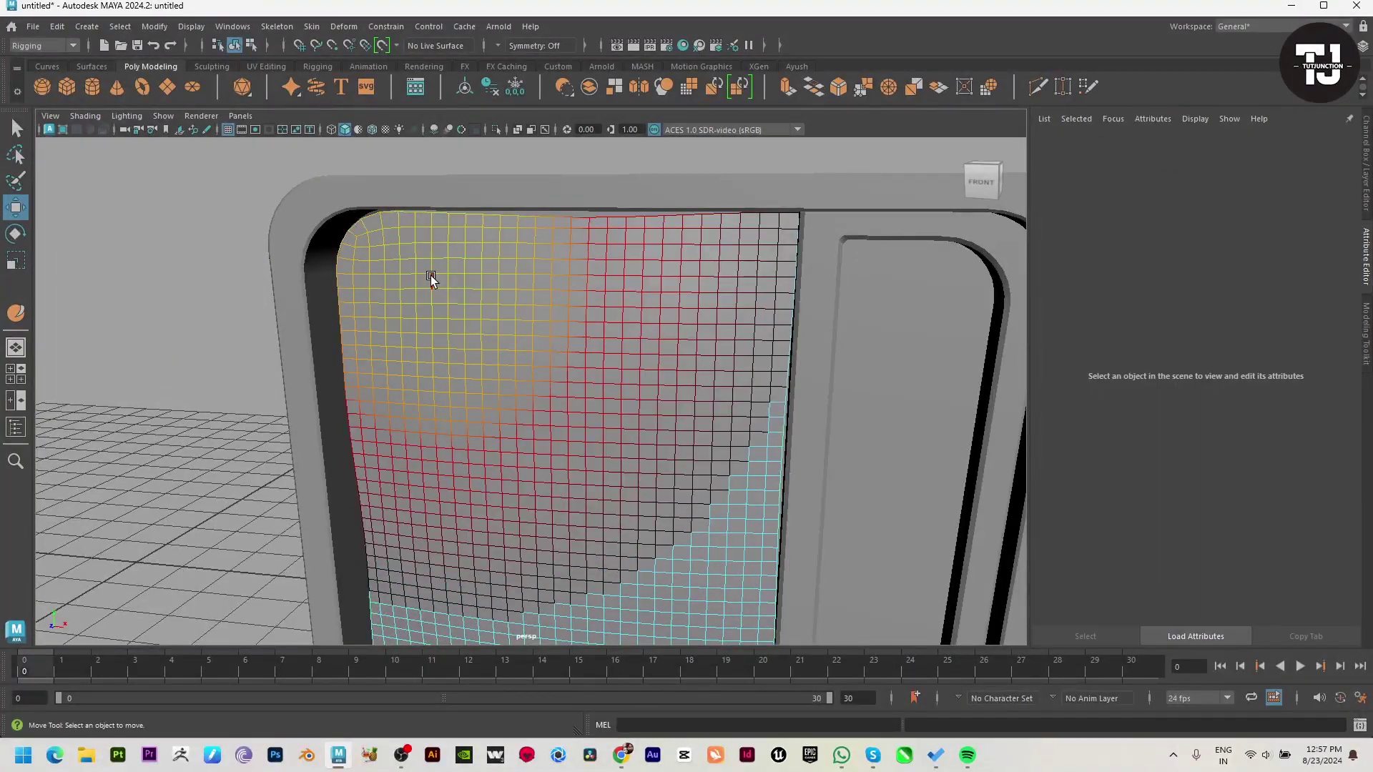
pyautogui.click(411, 303)
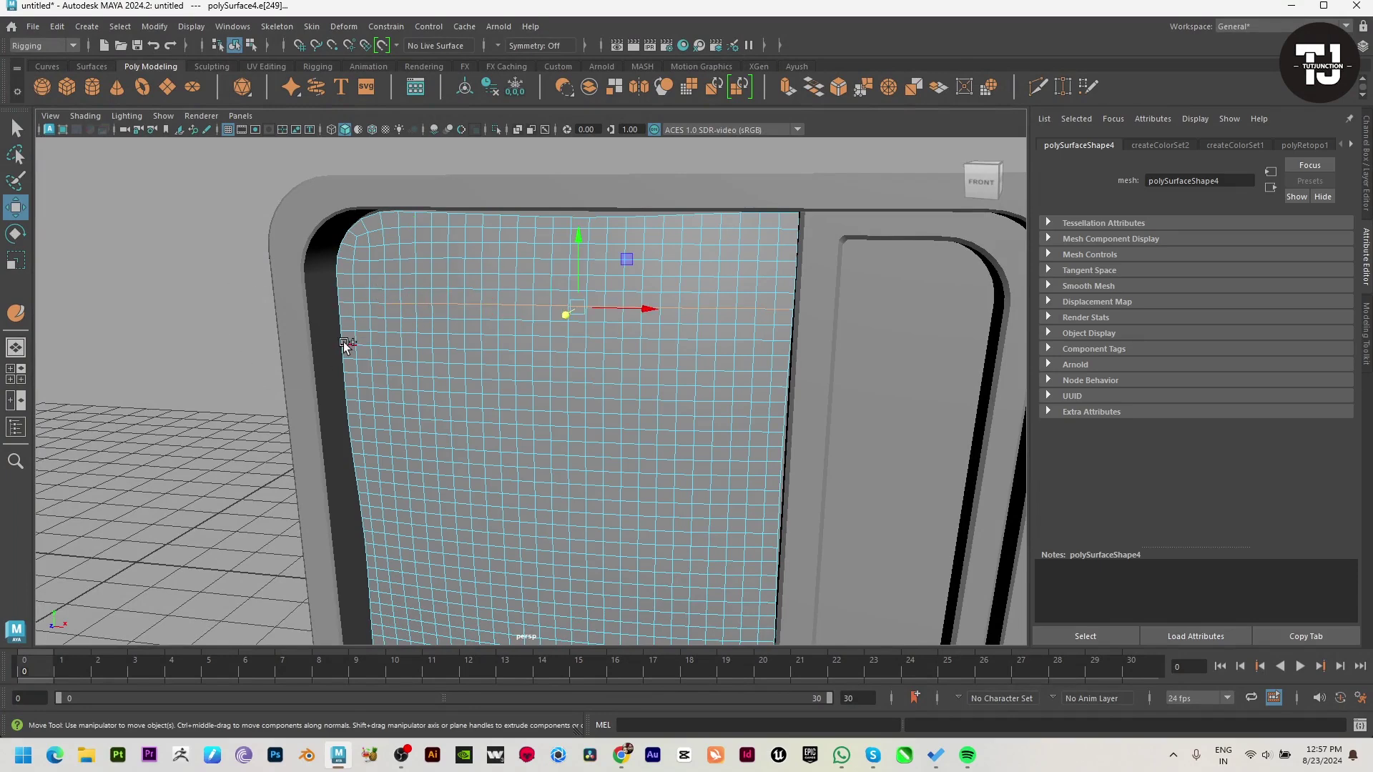
pyautogui.click(387, 311)
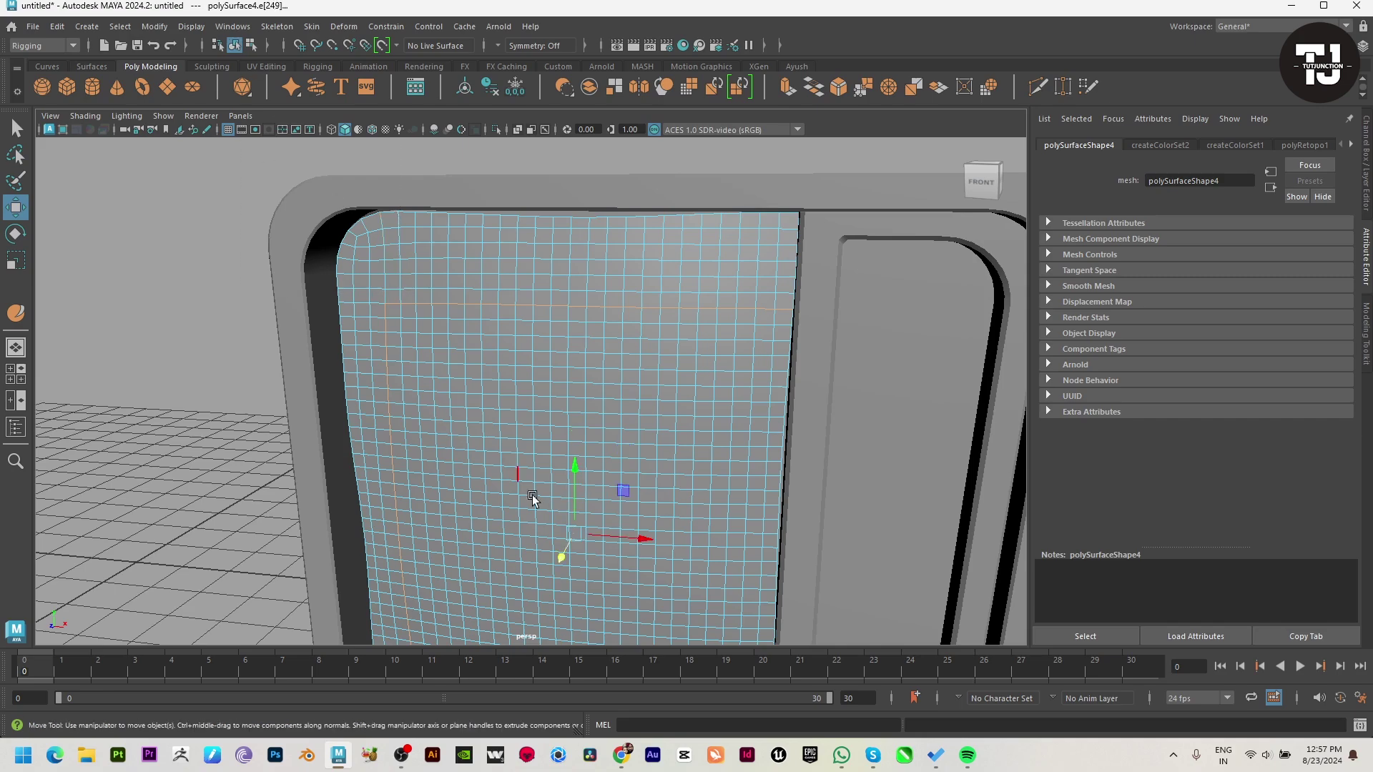
pyautogui.keyDown('alt'); pyautogui.moveTo(533, 498); pyautogui.dragTo(434, 288, button='middle'); pyautogui.keyUp('alt')
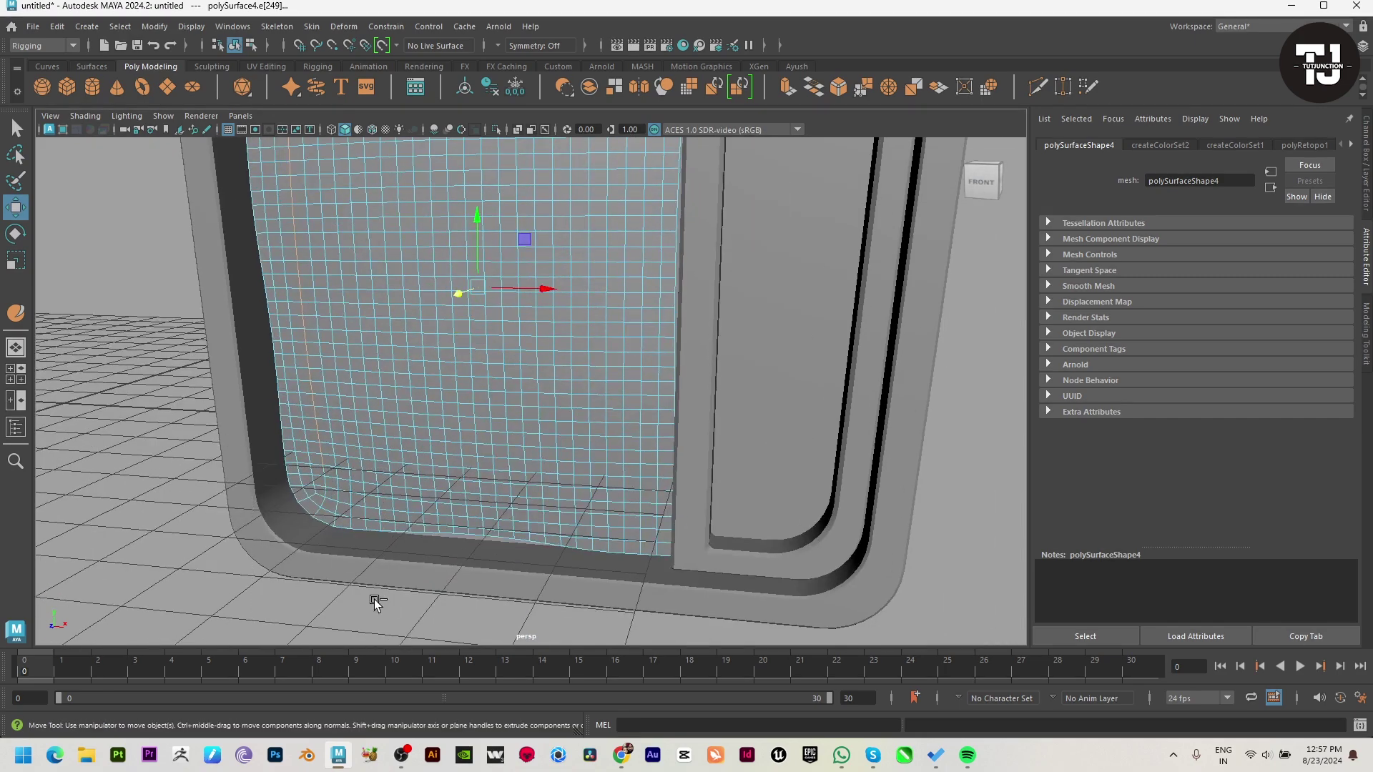
pyautogui.keyDown('alt'); pyautogui.moveTo(719, 540); pyautogui.dragTo(409, 472); pyautogui.keyUp('alt')
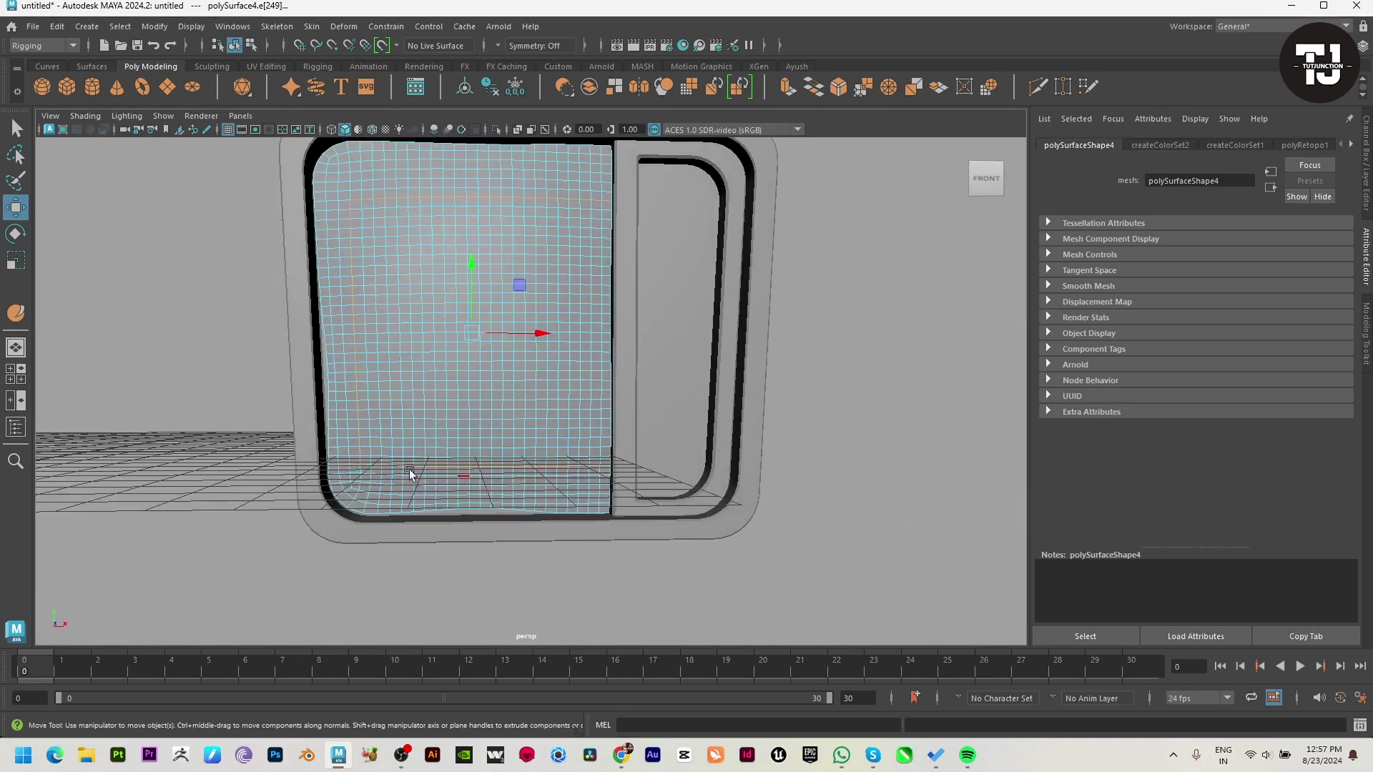
pyautogui.keyDown('alt'); pyautogui.moveTo(470, 447); pyautogui.dragTo(462, 531, button='middle'); pyautogui.keyUp('alt')
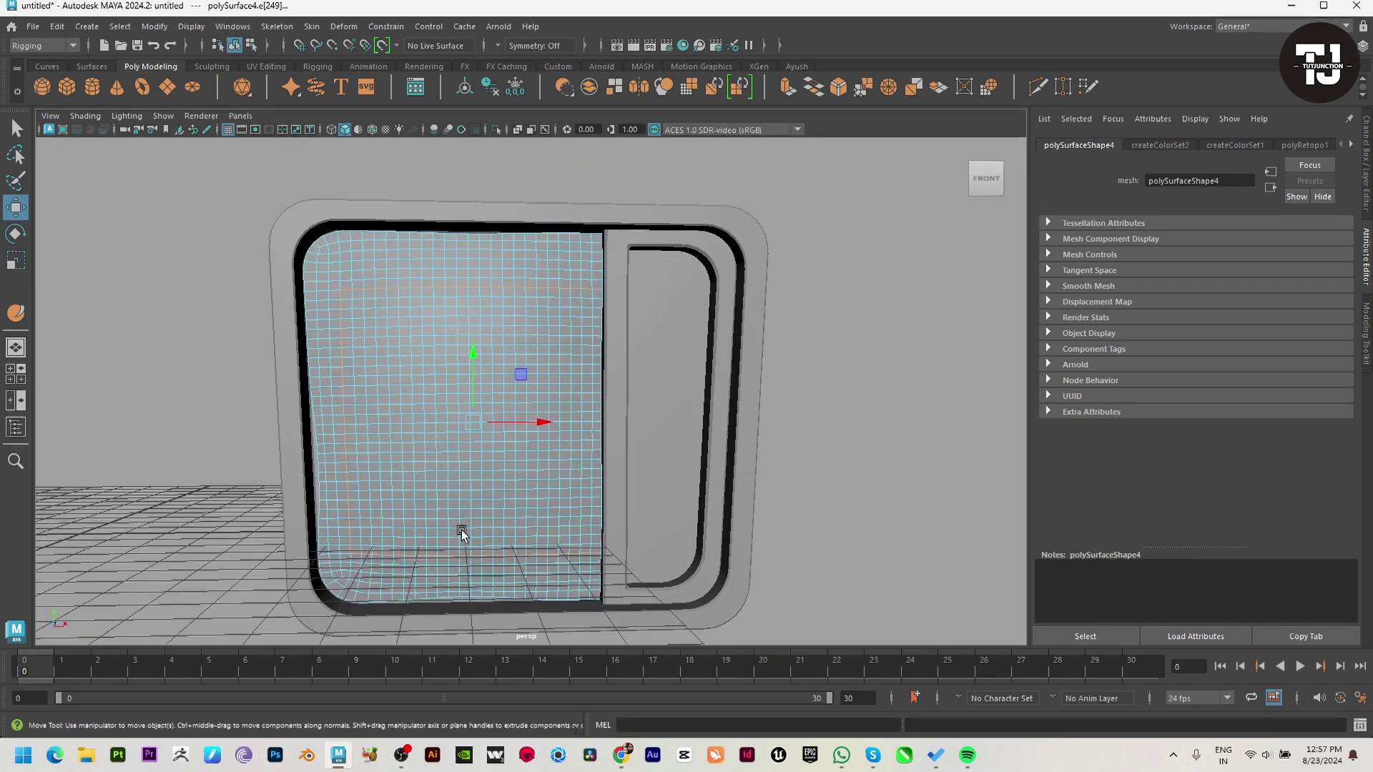
# Discard a trial edge extrusion and bevel the edges at fraction 0.098 with 2 segments.
pyautogui.hotkey('ctrl', 'e')
pyautogui.keyDown('alt'); pyautogui.moveTo(582, 466); pyautogui.dragTo(644, 481); pyautogui.keyUp('alt')
pyautogui.hotkey('ctrl', 'z')
pyautogui.keyDown('shift'); pyautogui.moveTo(512, 352); pyautogui.dragTo(562, 362, button='right'); pyautogui.keyUp('shift')
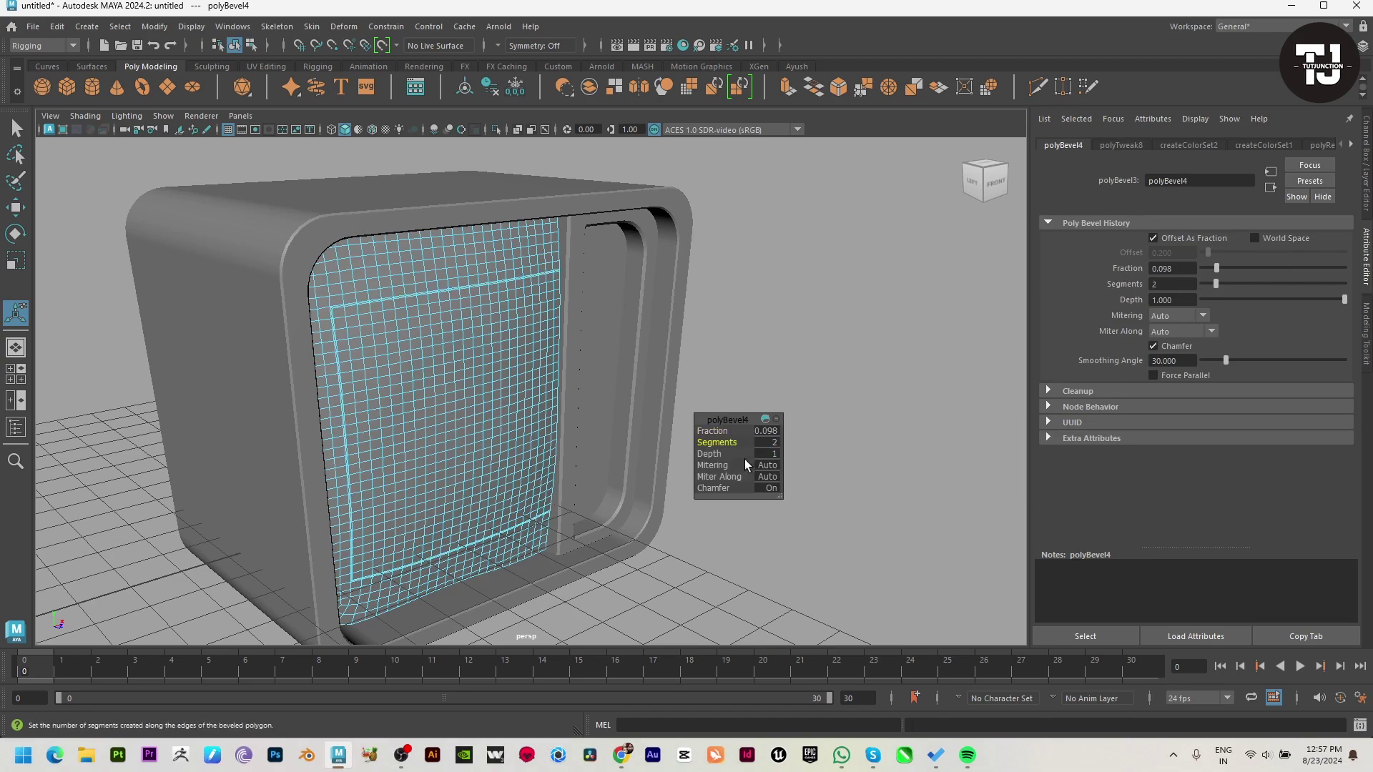
# Select the new inner bevel loop and push it inward to recess the panel.
pyautogui.scroll(3, 293, 344)
pyautogui.scroll(3, 322, 343)
pyautogui.scroll(2, 454, 506)
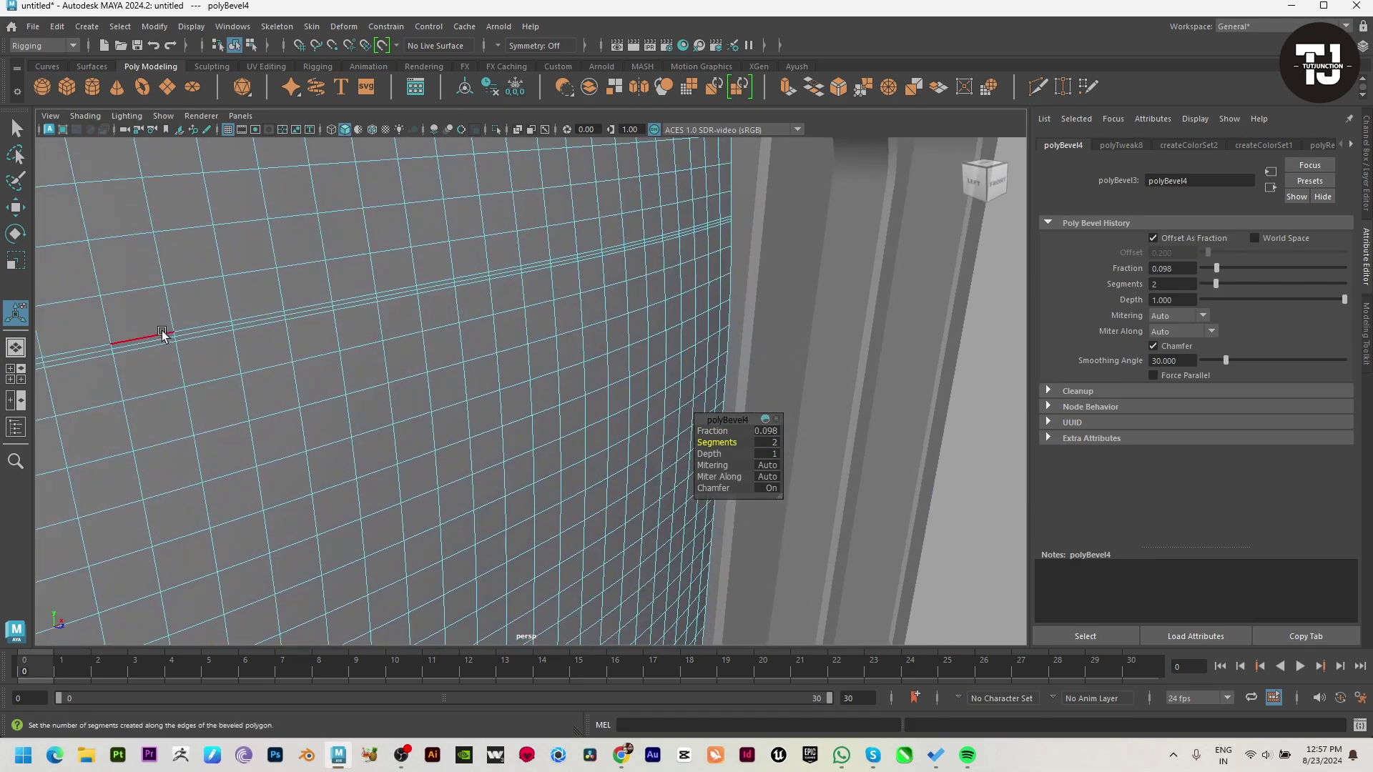
pyautogui.click(161, 339)
pyautogui.scroll(-5, 328, 371)
pyautogui.press('w')
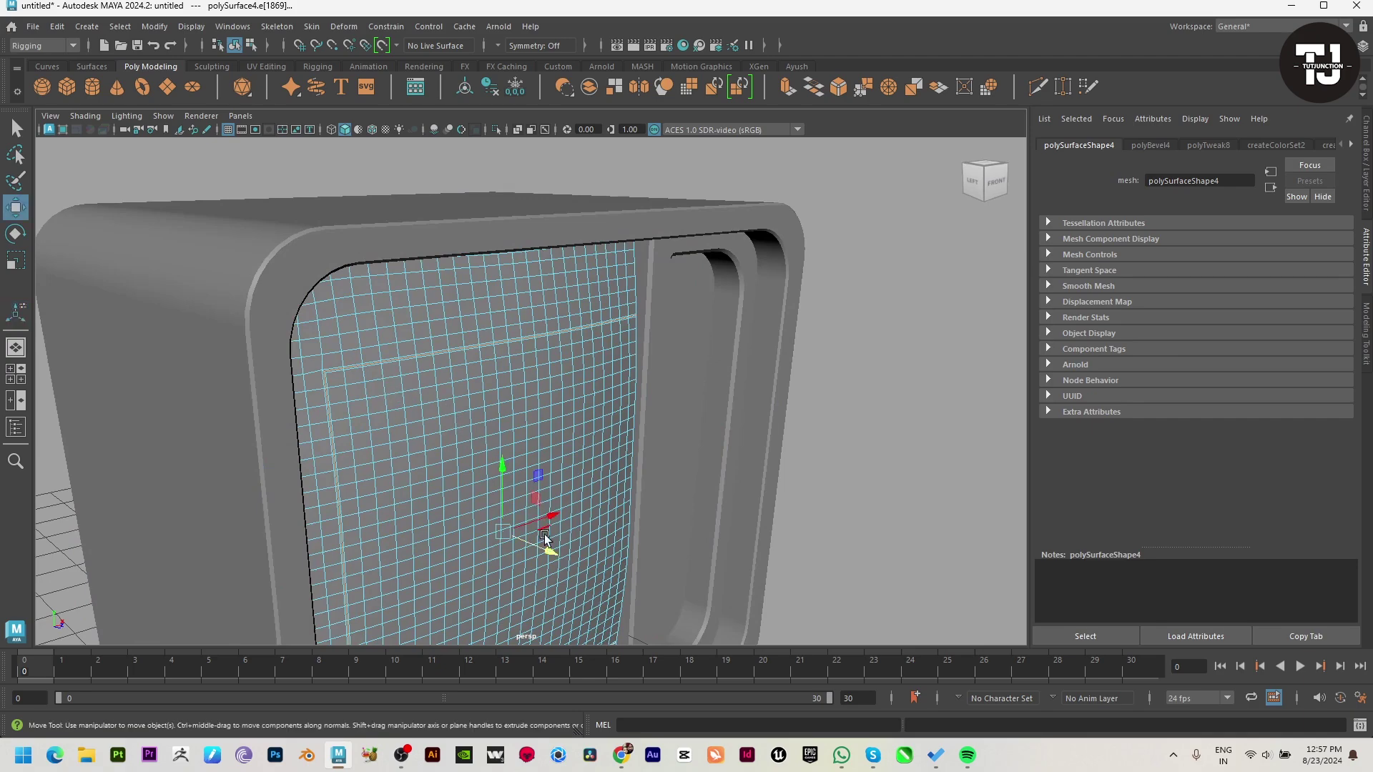
pyautogui.moveTo(499, 531)
pyautogui.mouseDown()
pyautogui.moveTo(546, 551)
pyautogui.moveTo(505, 598)
pyautogui.mouseUp()
# Orbit around the recessed front panel and select the panel mesh.
pyautogui.click(858, 393)
pyautogui.scroll(-5, 450, 429)
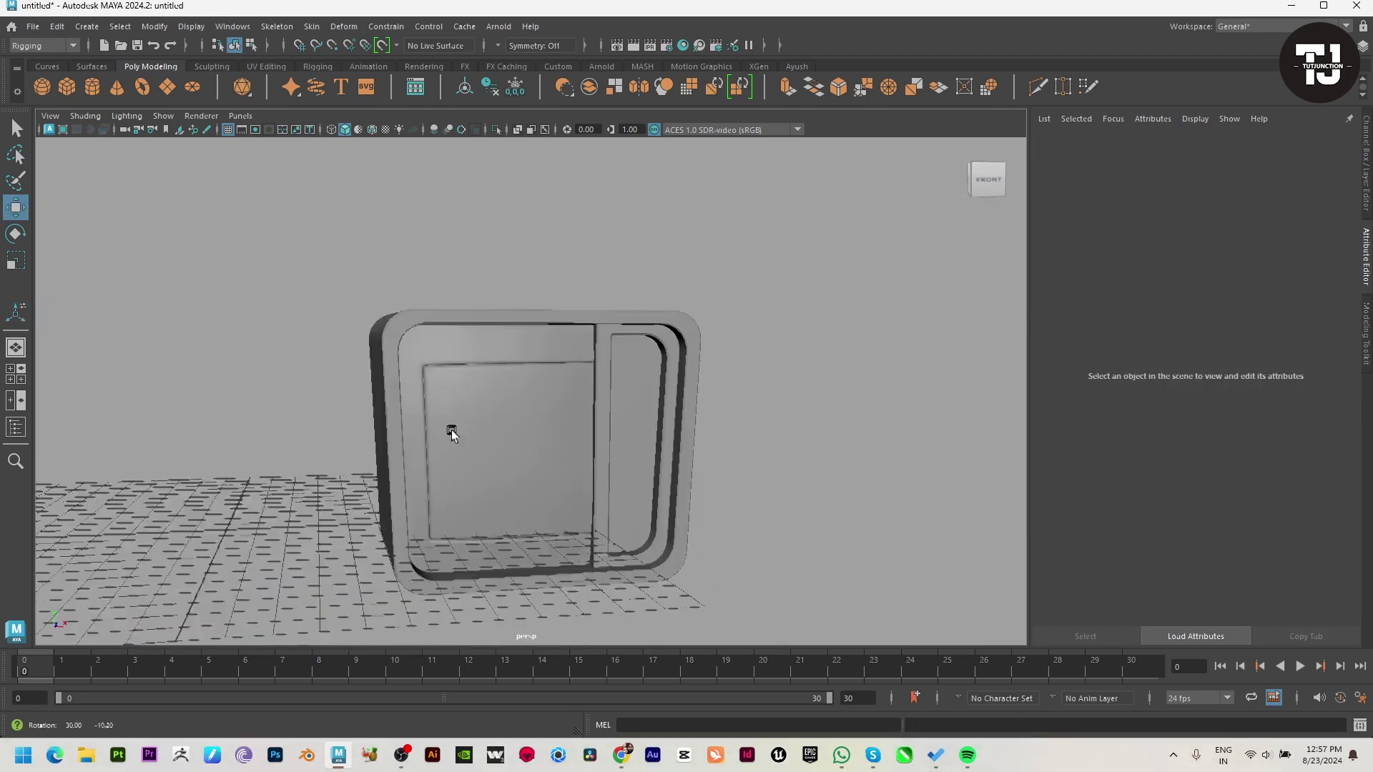
pyautogui.scroll(-3, 441, 484)
pyautogui.keyDown('alt'); pyautogui.moveTo(441, 483); pyautogui.dragTo(353, 474); pyautogui.keyUp('alt')
pyautogui.scroll(3, 592, 527)
pyautogui.keyDown('alt'); pyautogui.moveTo(591, 527); pyautogui.dragTo(515, 398); pyautogui.keyUp('alt')
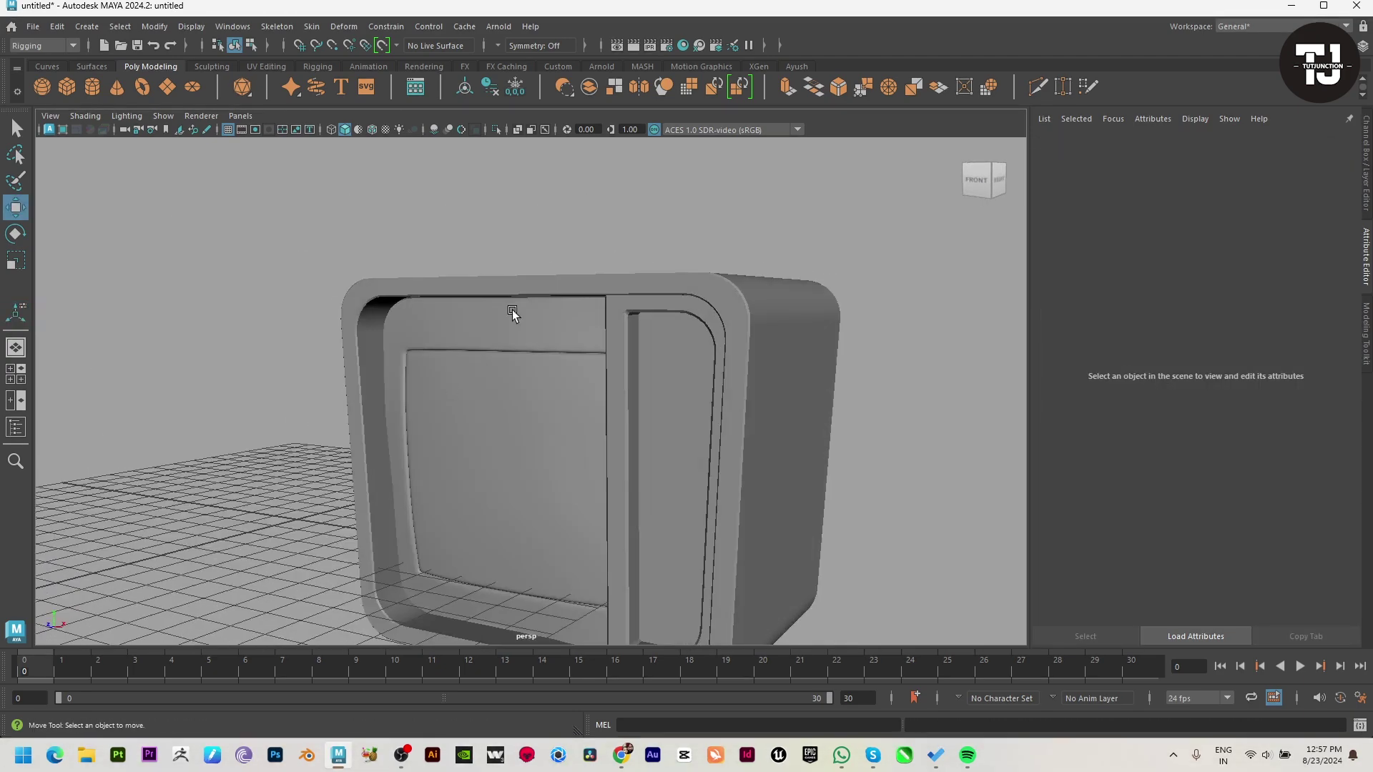
pyautogui.click(514, 366)
# Resize and reposition the inner panel faces, checking them in wireframe.
pyautogui.click(451, 289)
pyautogui.scroll(-3, 517, 382)
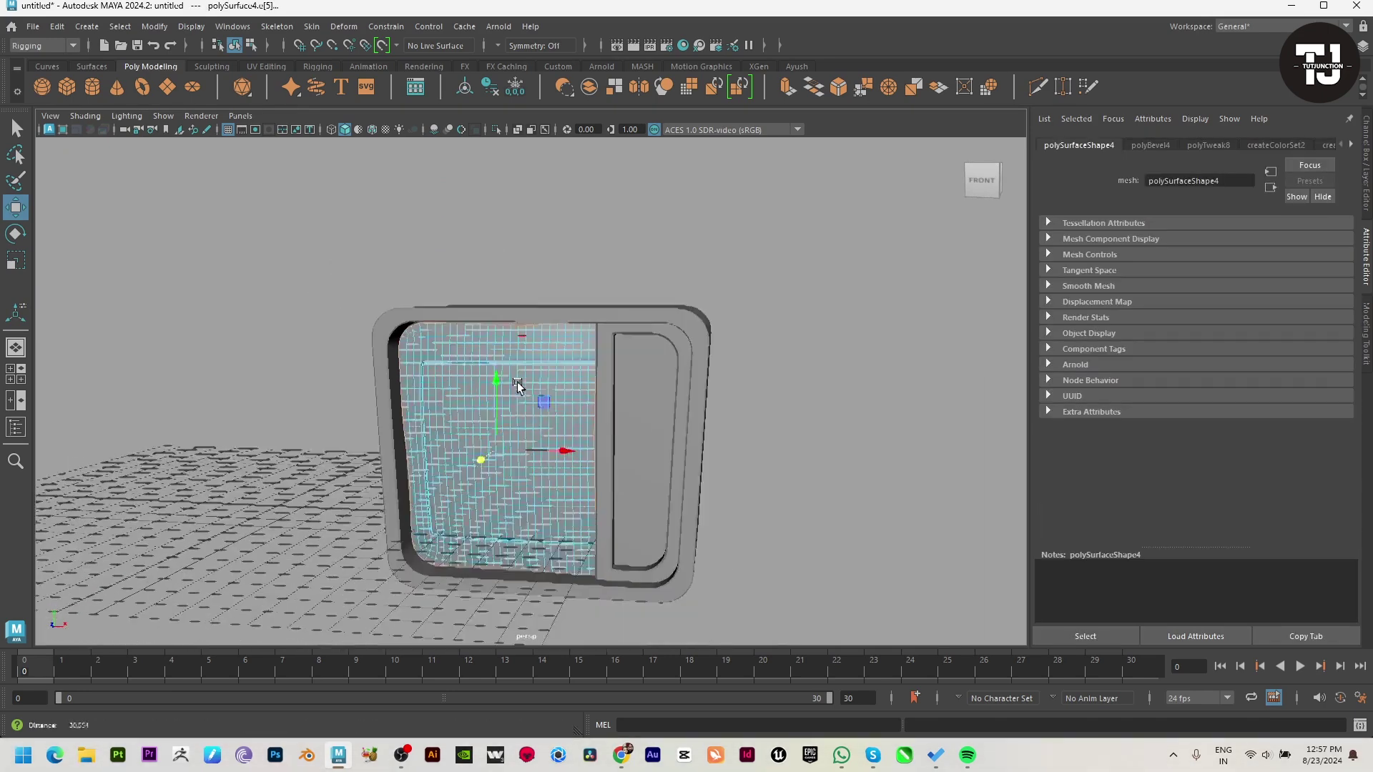
pyautogui.press('4')
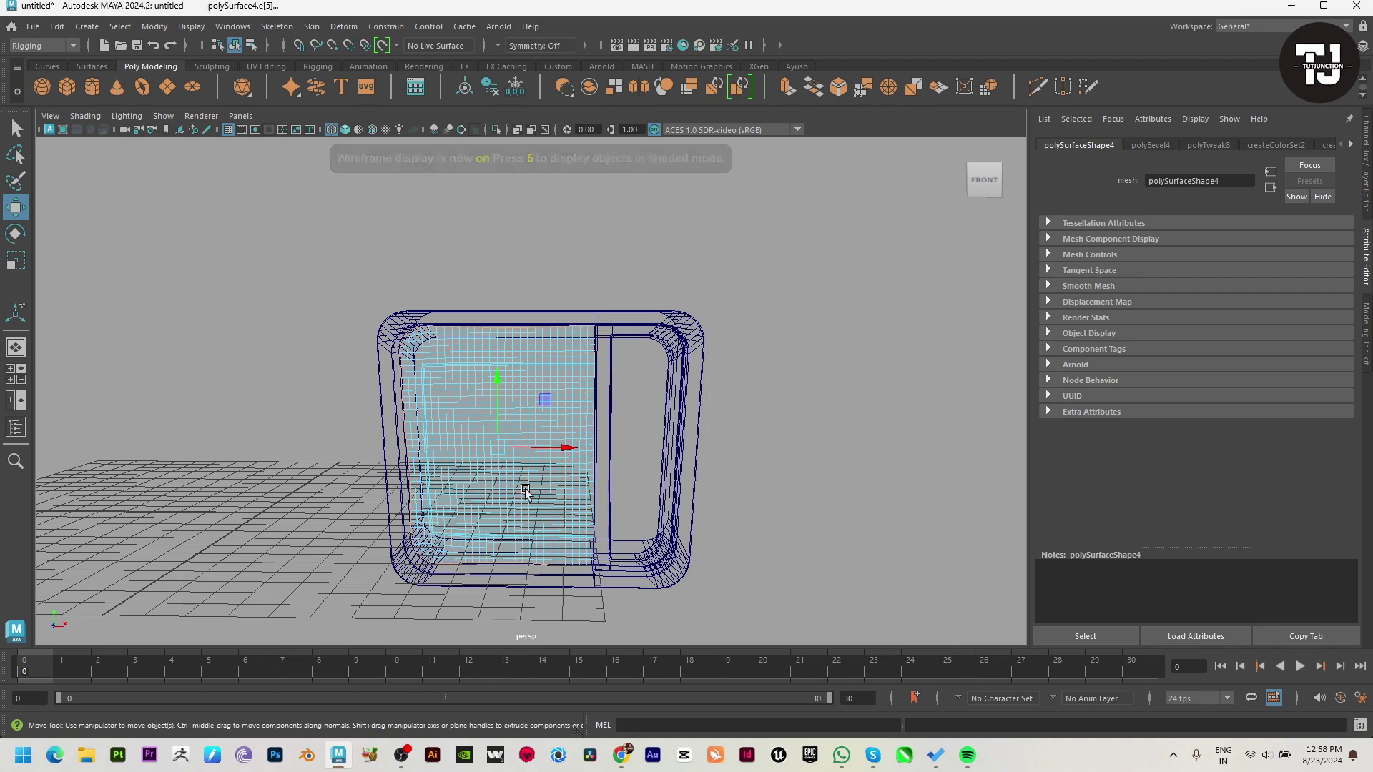
pyautogui.moveTo(520, 490)
pyautogui.keyDown('alt'); pyautogui.mouseDown()
pyautogui.moveTo(407, 475)
pyautogui.moveTo(487, 442)
pyautogui.moveTo(505, 460)
pyautogui.moveTo(491, 438)
pyautogui.mouseUp(); pyautogui.keyUp('alt')
pyautogui.press('5')
pyautogui.press('r')
pyautogui.press('w')
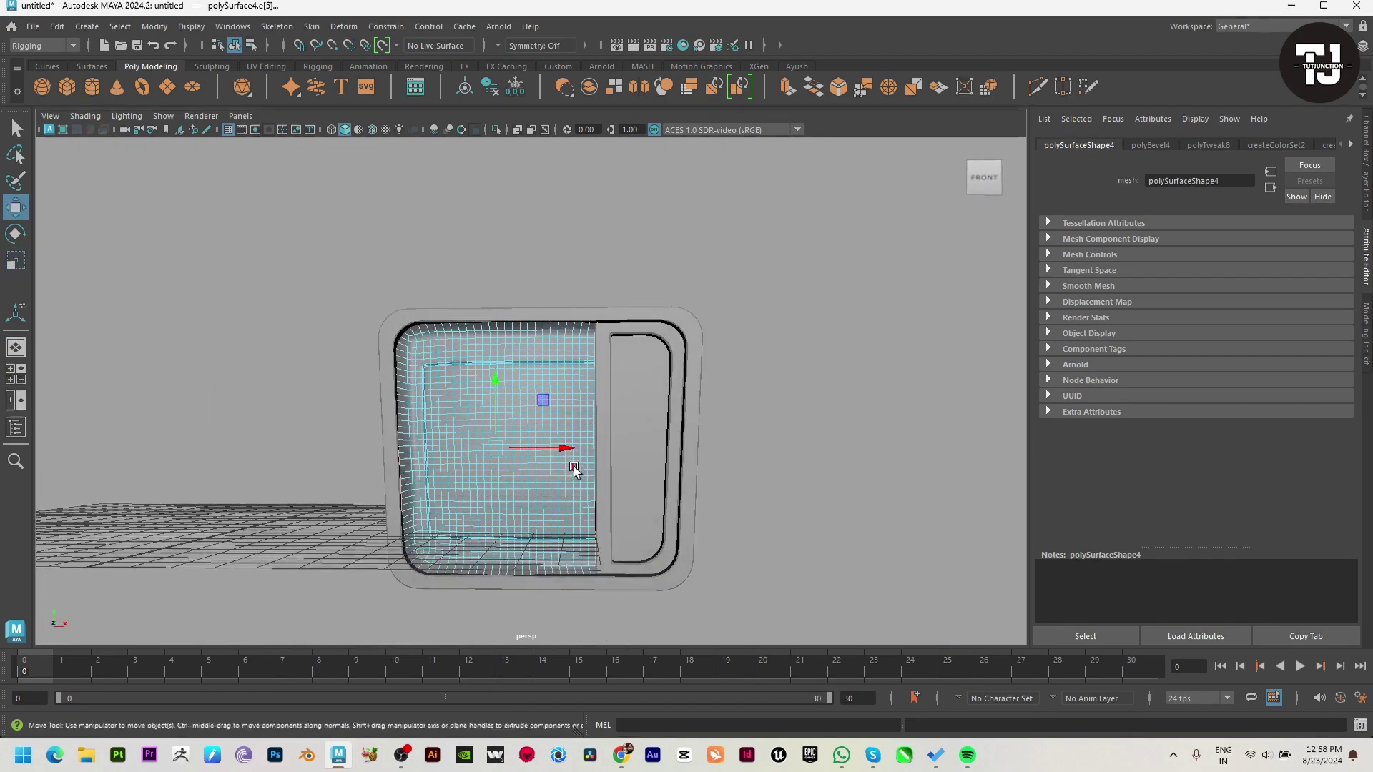
pyautogui.keyDown('alt'); pyautogui.moveTo(574, 469); pyautogui.dragTo(570, 461); pyautogui.keyUp('alt')
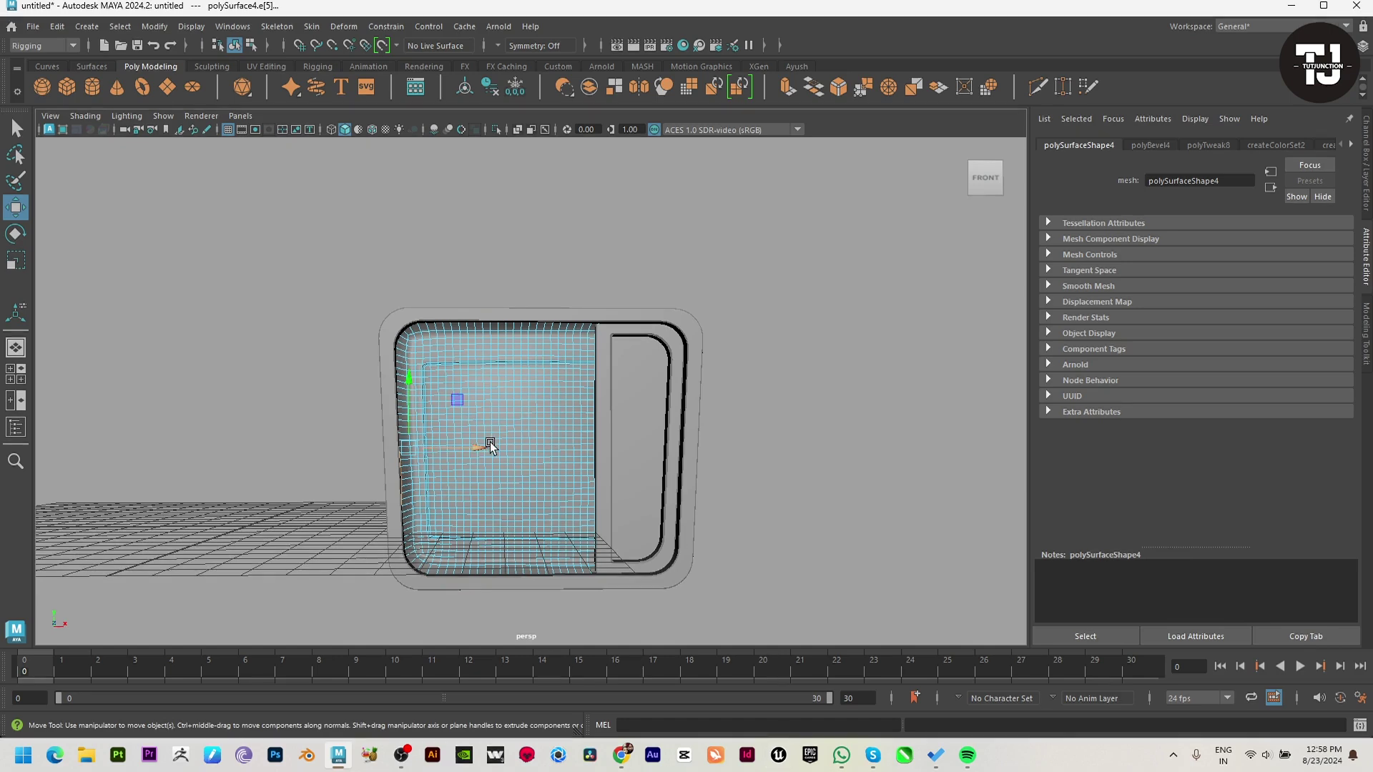
pyautogui.click(762, 462)
pyautogui.moveTo(762, 462)
pyautogui.keyDown('alt'); pyautogui.mouseDown()
pyautogui.moveTo(736, 521)
pyautogui.moveTo(681, 529)
pyautogui.moveTo(628, 585)
pyautogui.moveTo(705, 589)
pyautogui.moveTo(754, 549)
pyautogui.moveTo(770, 586)
pyautogui.moveTo(603, 560)
pyautogui.moveTo(668, 570)
pyautogui.moveTo(638, 543)
pyautogui.mouseUp(); pyautogui.keyUp('alt')
# In the front view, start a polygon cylinder over the TV's right-hand section.
pyautogui.press('space')
pyautogui.press('space')
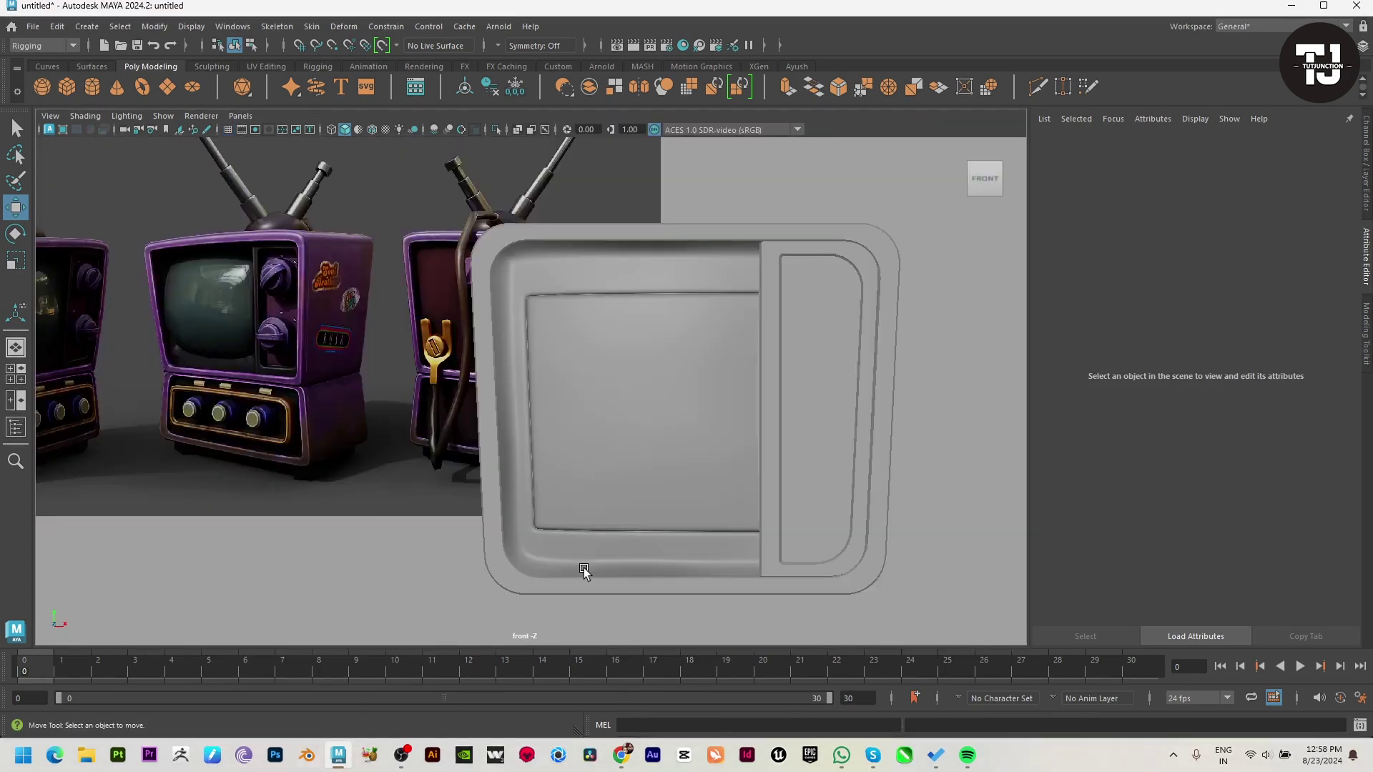
pyautogui.scroll(1, 302, 443)
pyautogui.keyDown('alt'); pyautogui.moveTo(643, 451); pyautogui.dragTo(578, 431, button='middle'); pyautogui.keyUp('alt')
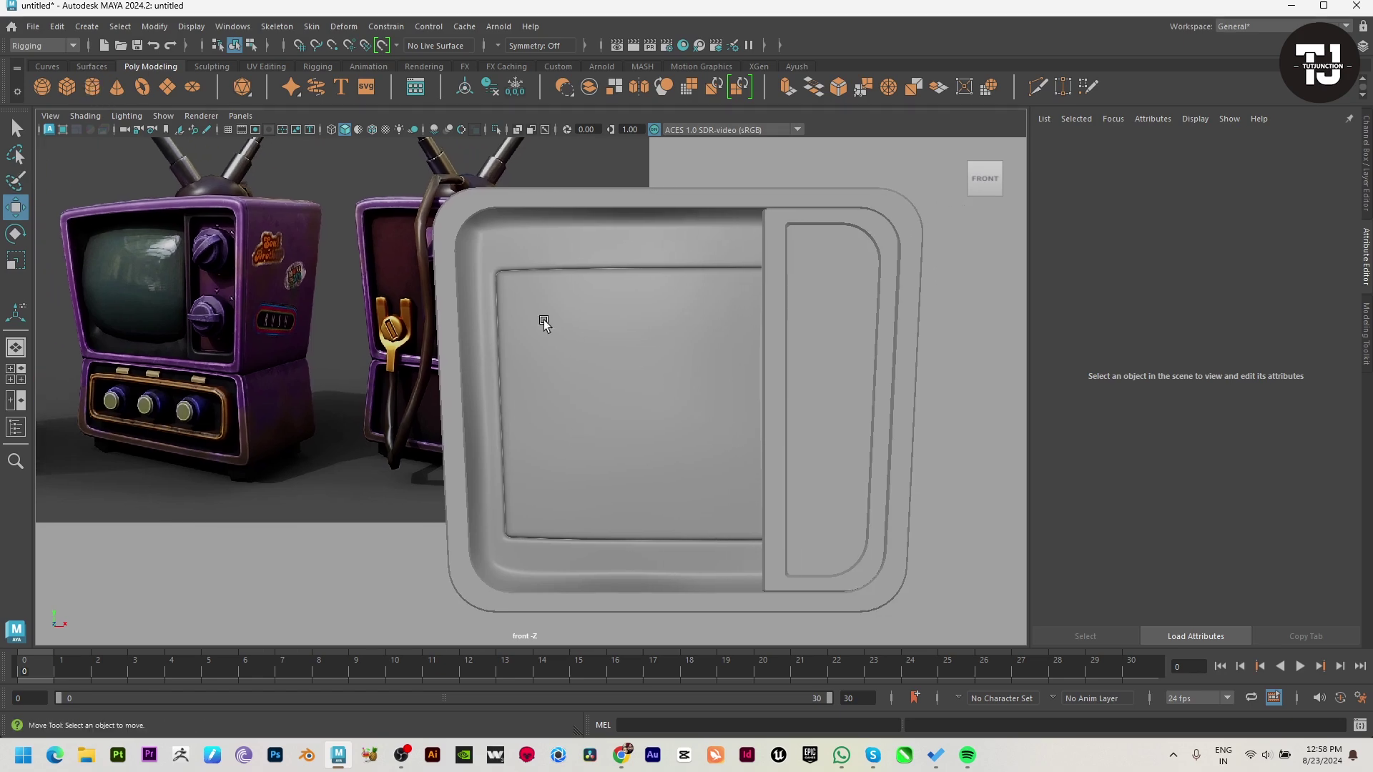
pyautogui.keyDown('shift'); pyautogui.moveTo(544, 320); pyautogui.dragTo(881, 333, button='right'); pyautogui.keyUp('shift')
pyautogui.press('4')
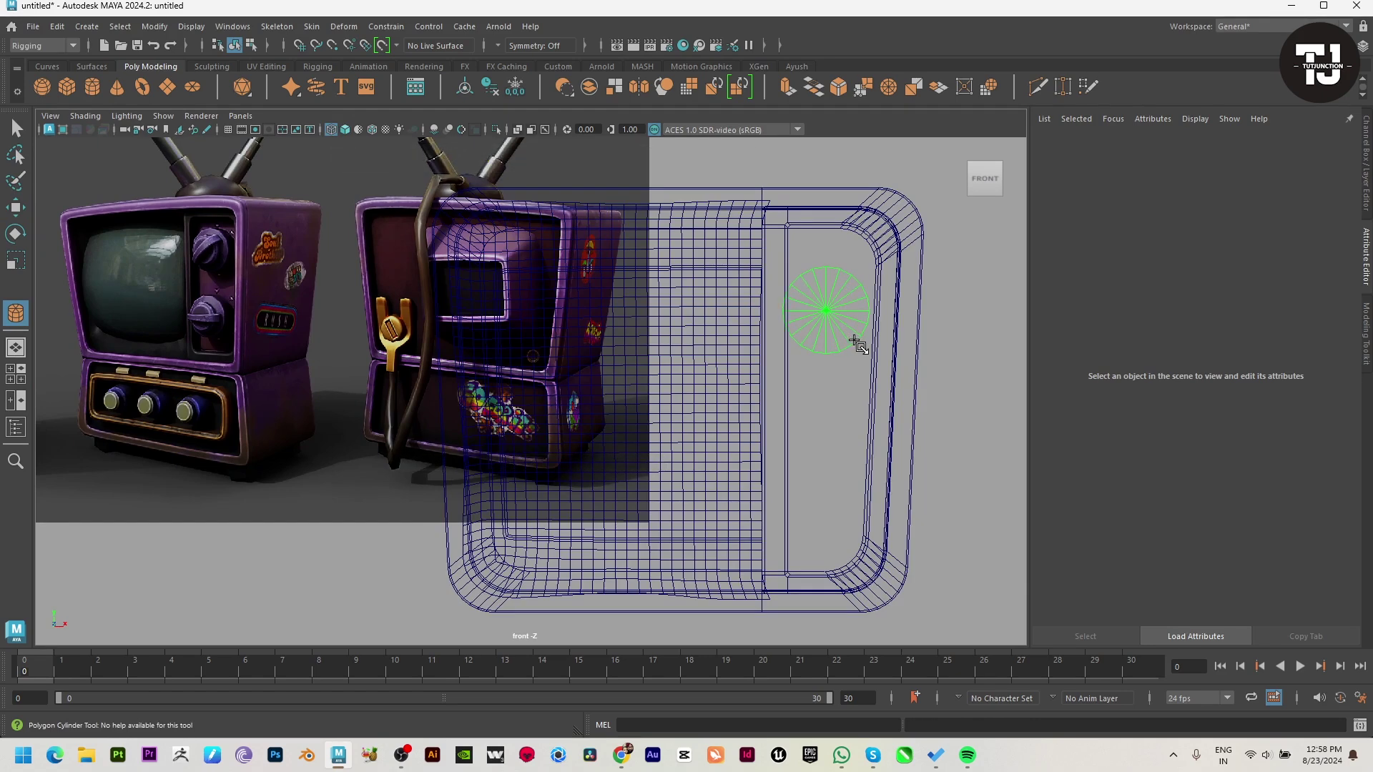
# Finish placing the cylinder and set its subdivisions (caps to 0) in the channel box.
pyautogui.click(851, 339)
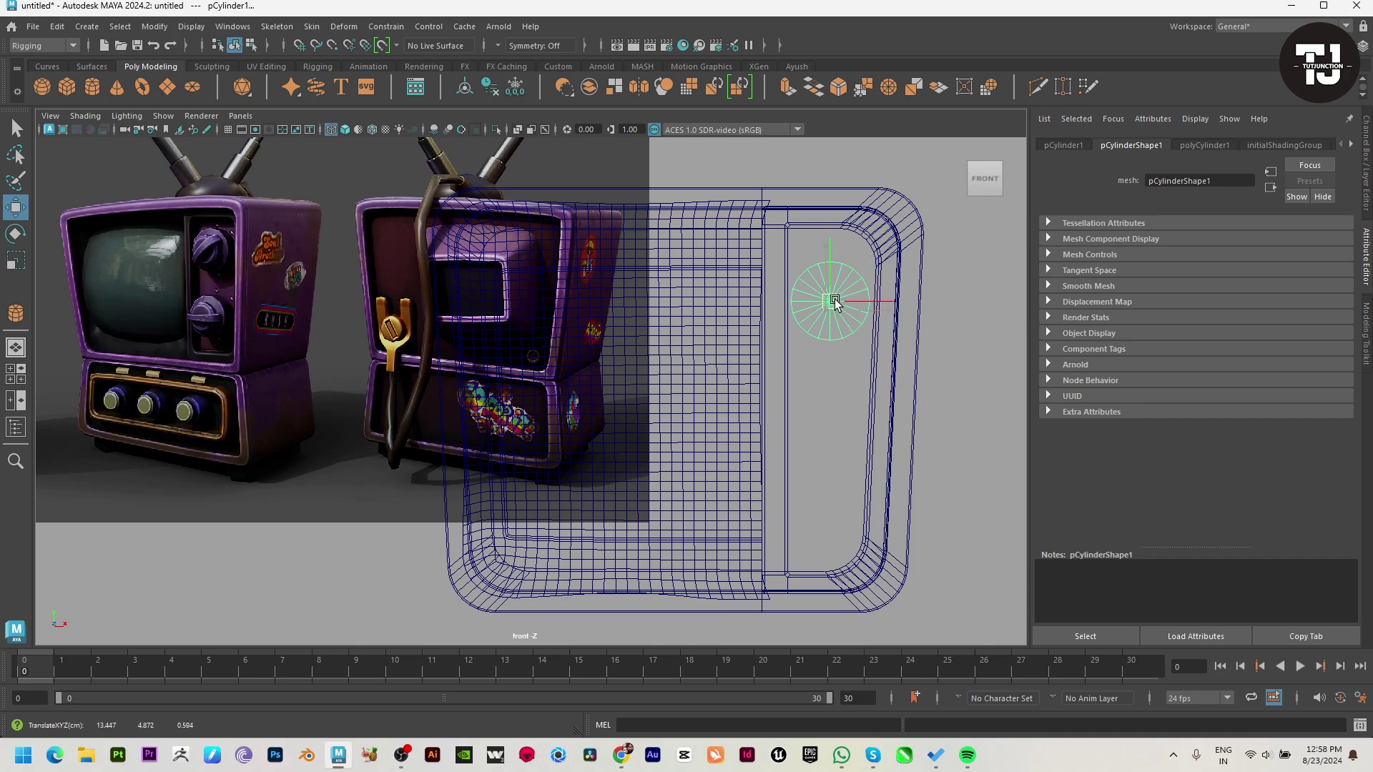
pyautogui.click(1366, 189)
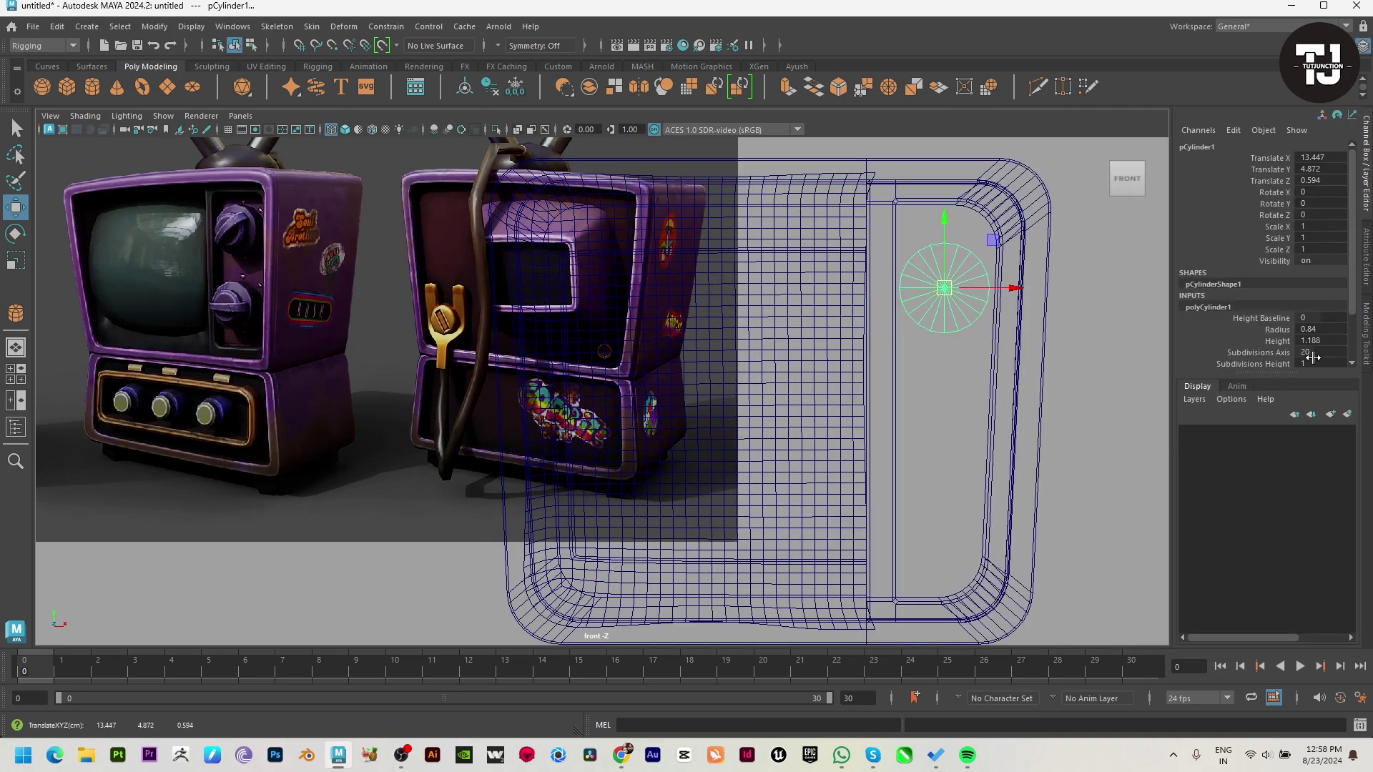
pyautogui.scroll(-3, 1313, 358)
pyautogui.click(1280, 321)
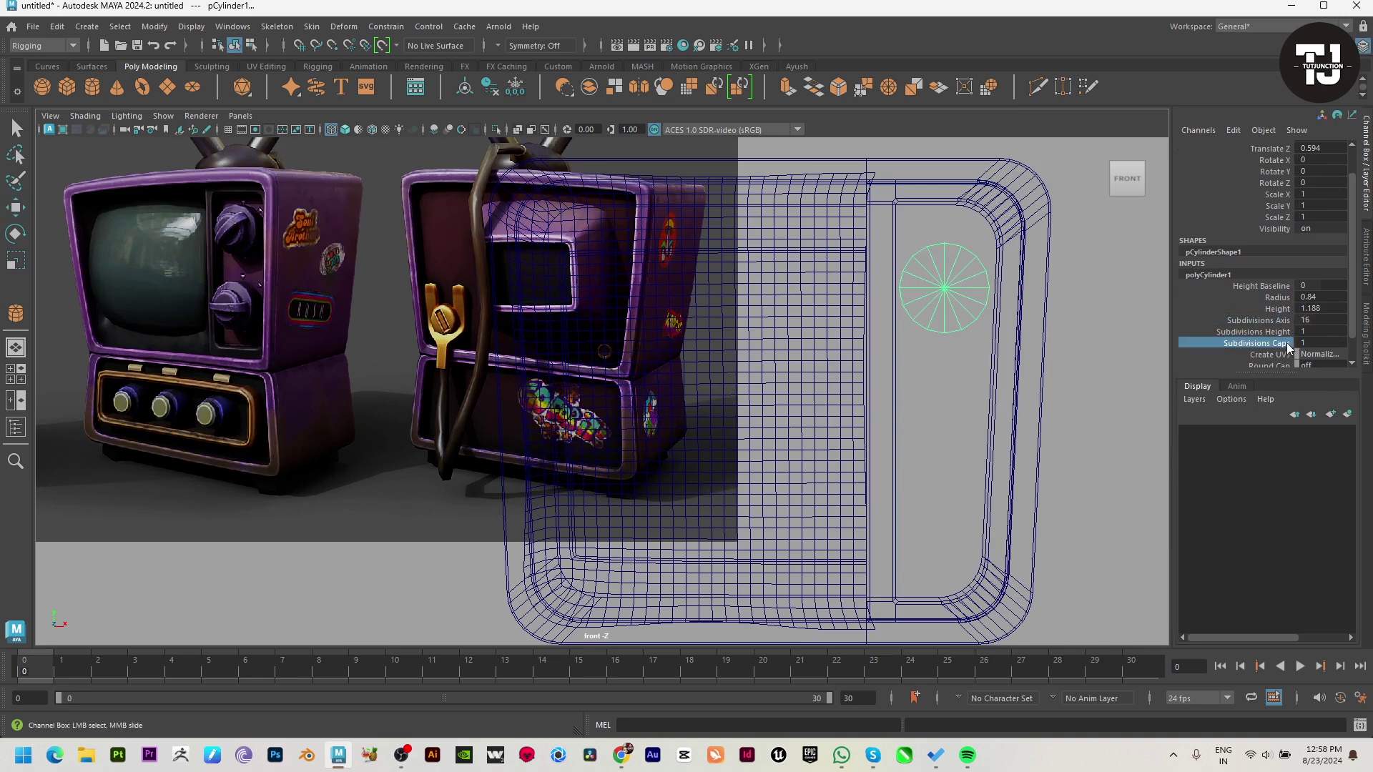
# Select the knob's front cap face and extrude it twice, scaling the rings inward.
pyautogui.press('w')
pyautogui.press('F11')
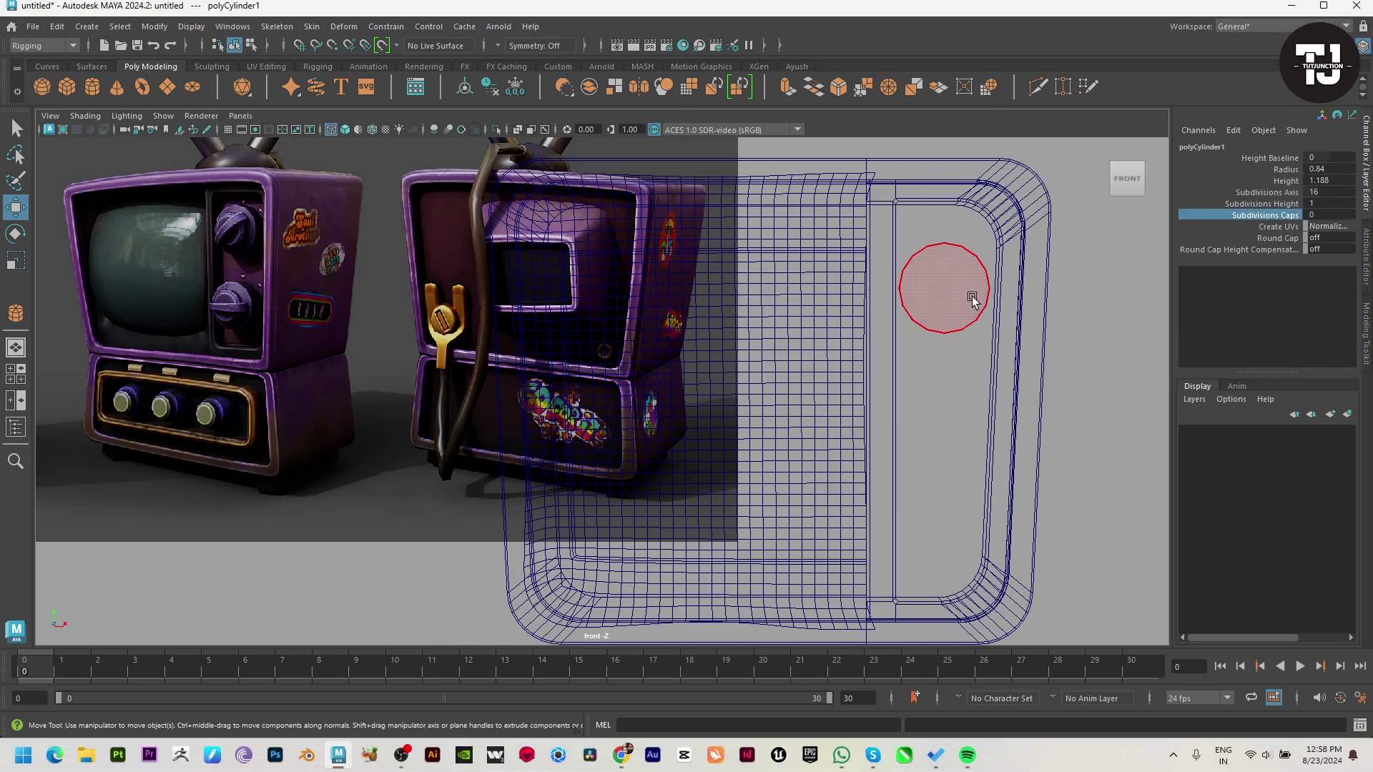
pyautogui.click(969, 297)
pyautogui.hotkey('ctrl', 'e')
pyautogui.press('r')
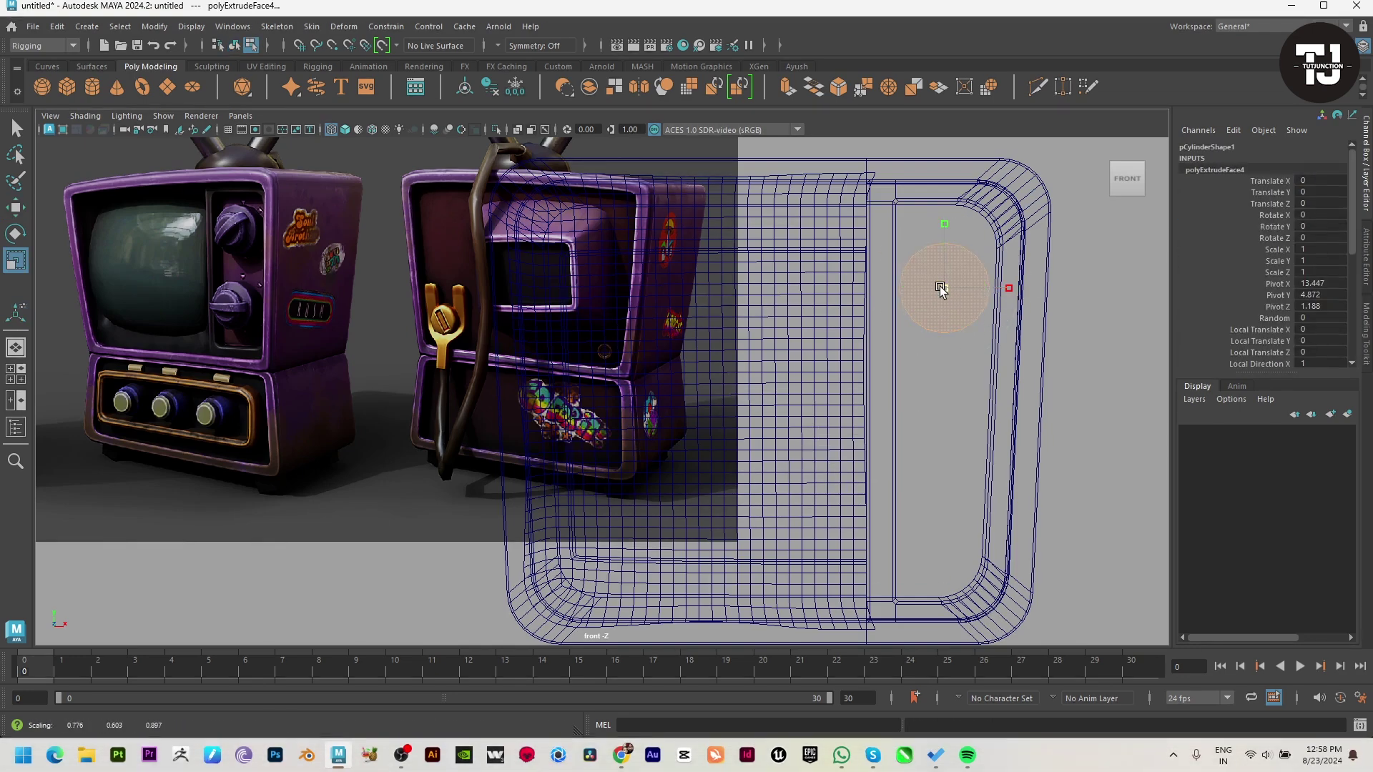
pyautogui.hotkey('ctrl', 'e')
pyautogui.click(1126, 179)
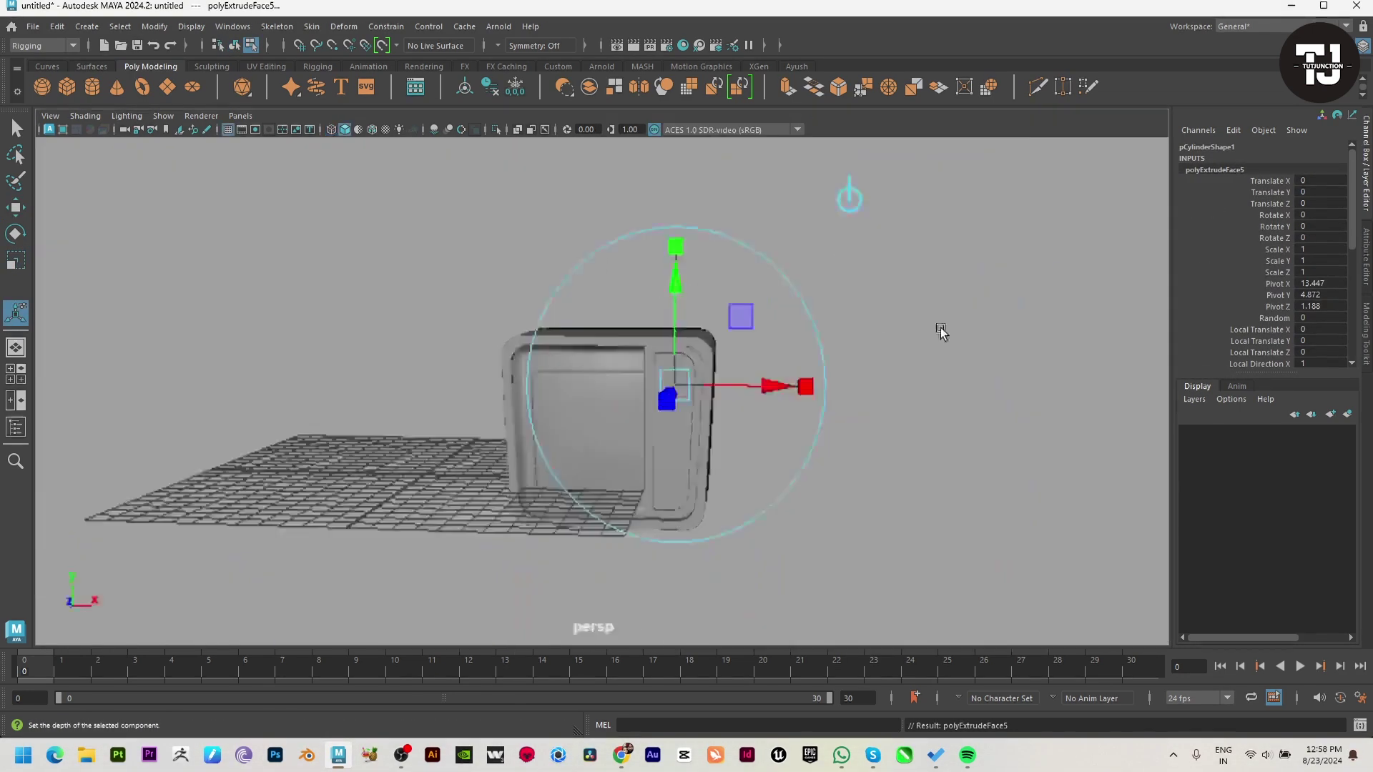
pyautogui.press('w')
# In the front view, extrude the cap a third time and shrink the new inner ring.
pyautogui.press('space')
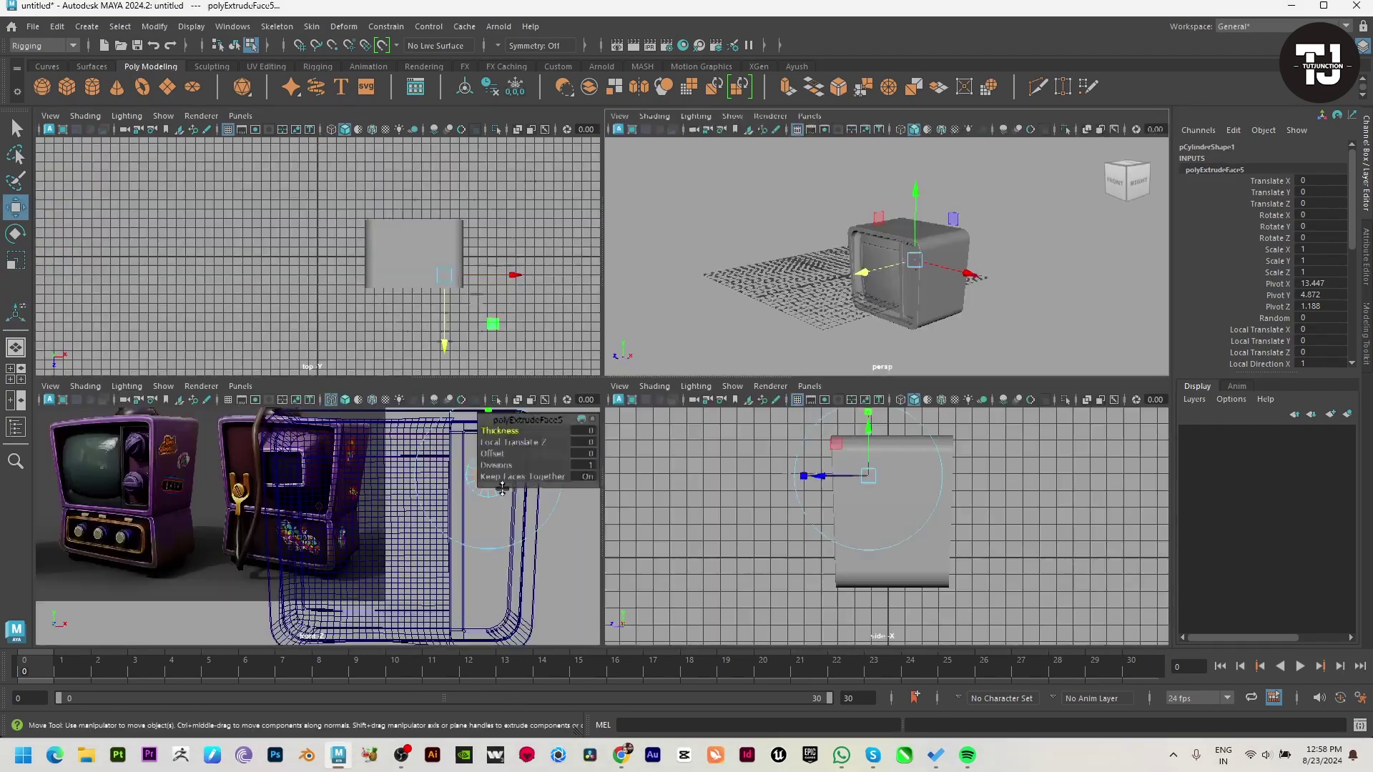
pyautogui.press('space')
pyautogui.keyDown('alt'); pyautogui.moveTo(592, 494); pyautogui.dragTo(638, 518, button='middle'); pyautogui.keyUp('alt')
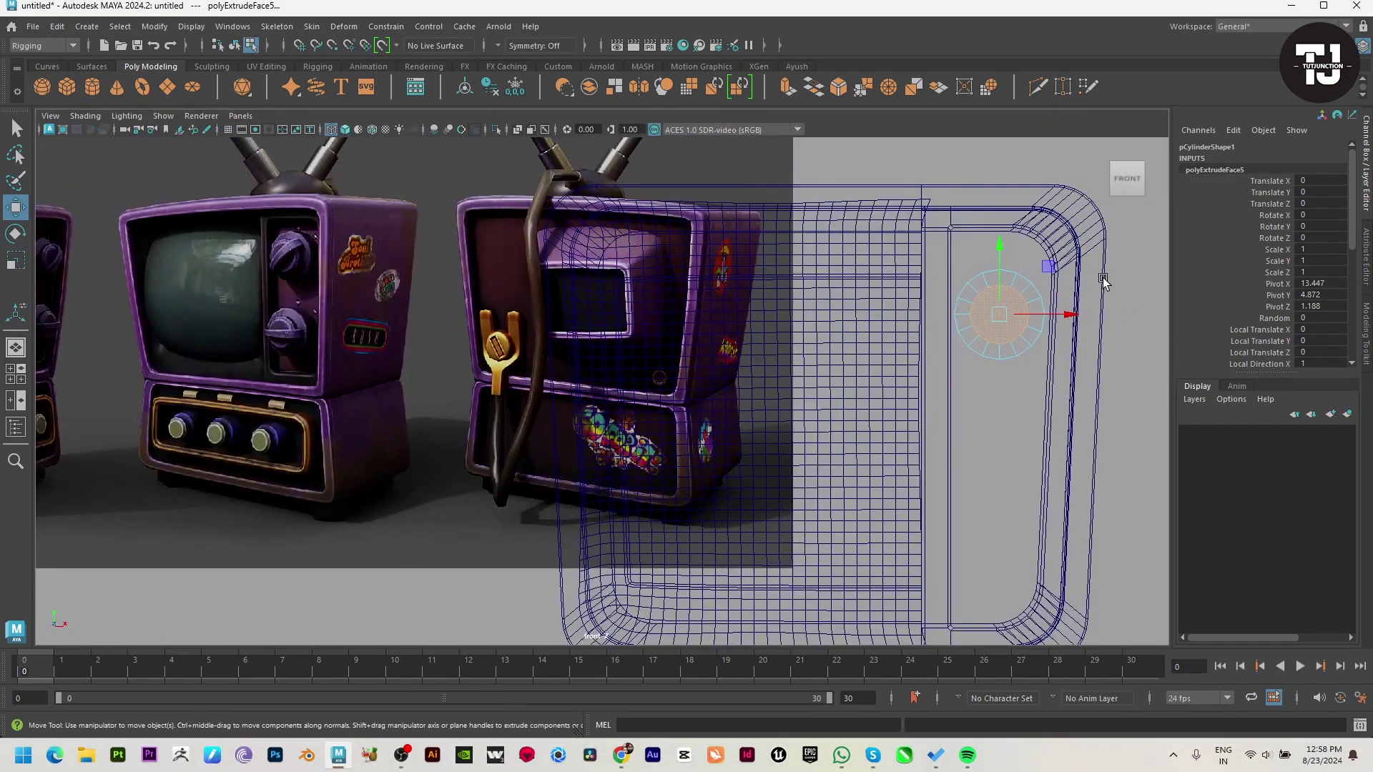
pyautogui.press('r')
pyautogui.hotkey('ctrl', 'e')
pyautogui.moveTo(1014, 309); pyautogui.dragTo(999, 317)
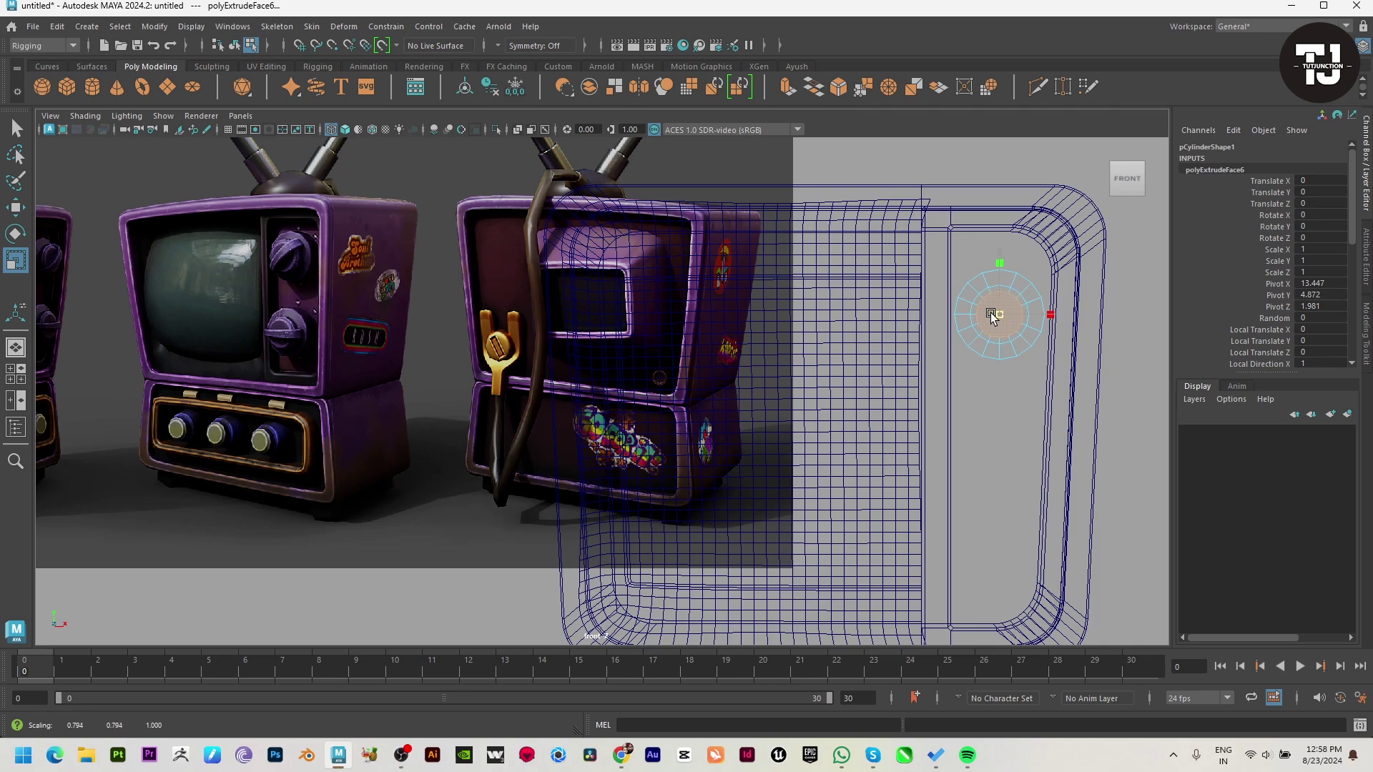
# Check the stepped face in wireframe perspective, then extrude the cap a fourth time.
pyautogui.press('space')
pyautogui.press('space')
pyautogui.press('f')
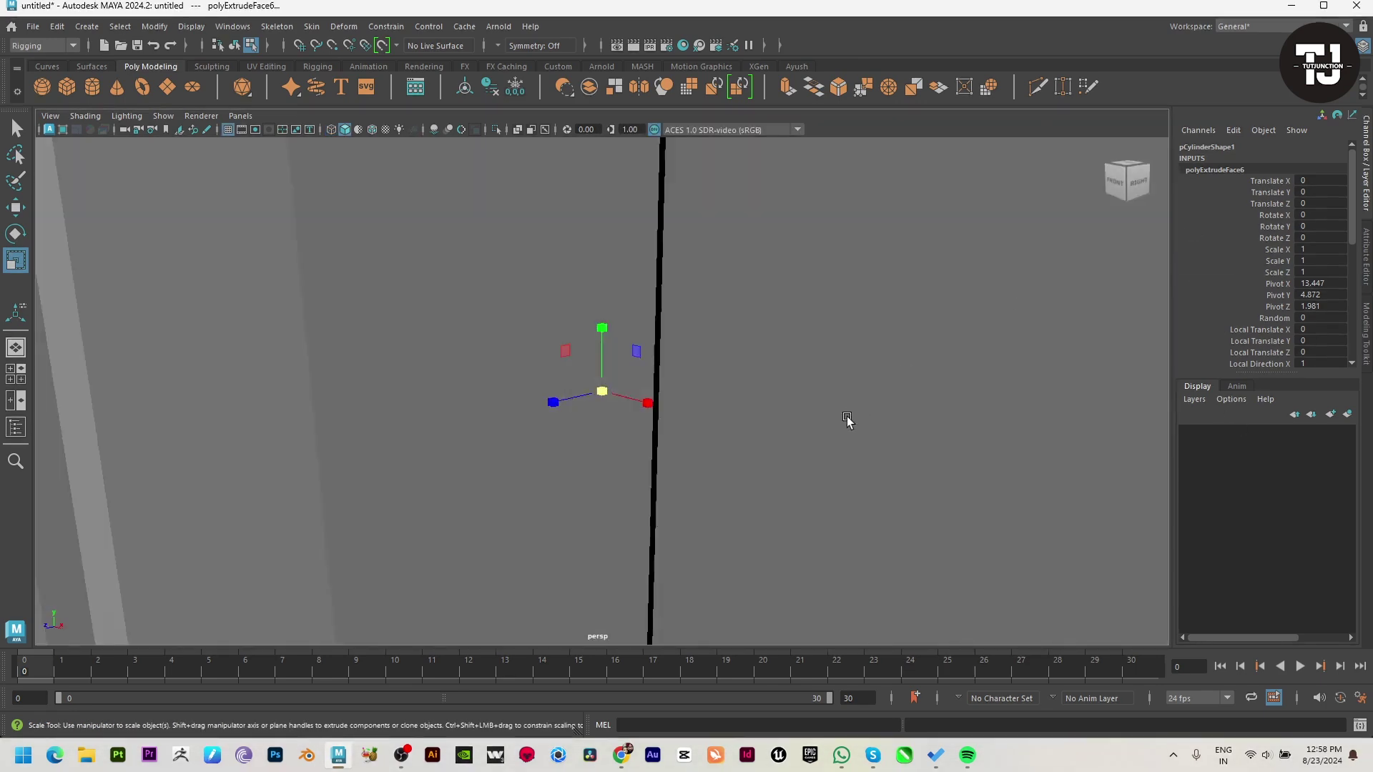
pyautogui.press('4')
pyautogui.press('w')
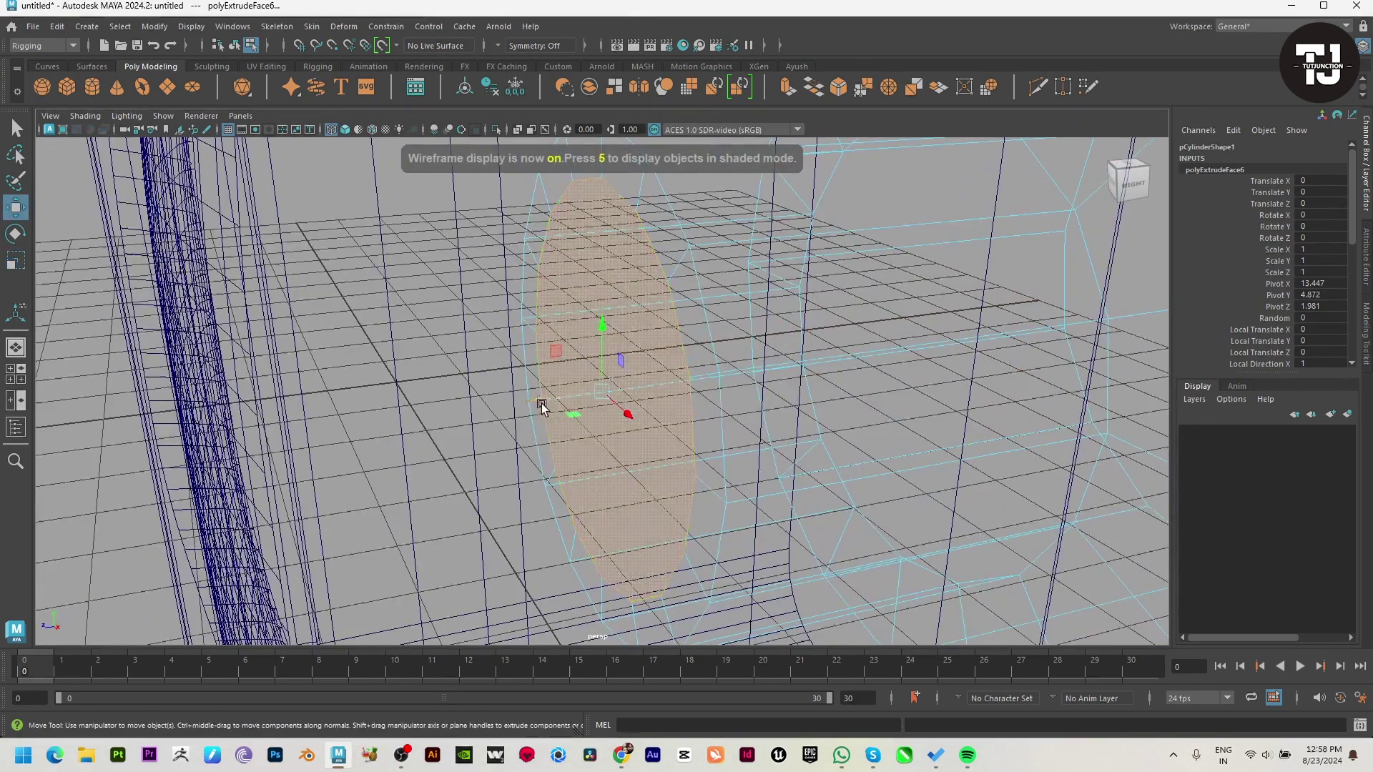
pyautogui.press('space')
pyautogui.press('space')
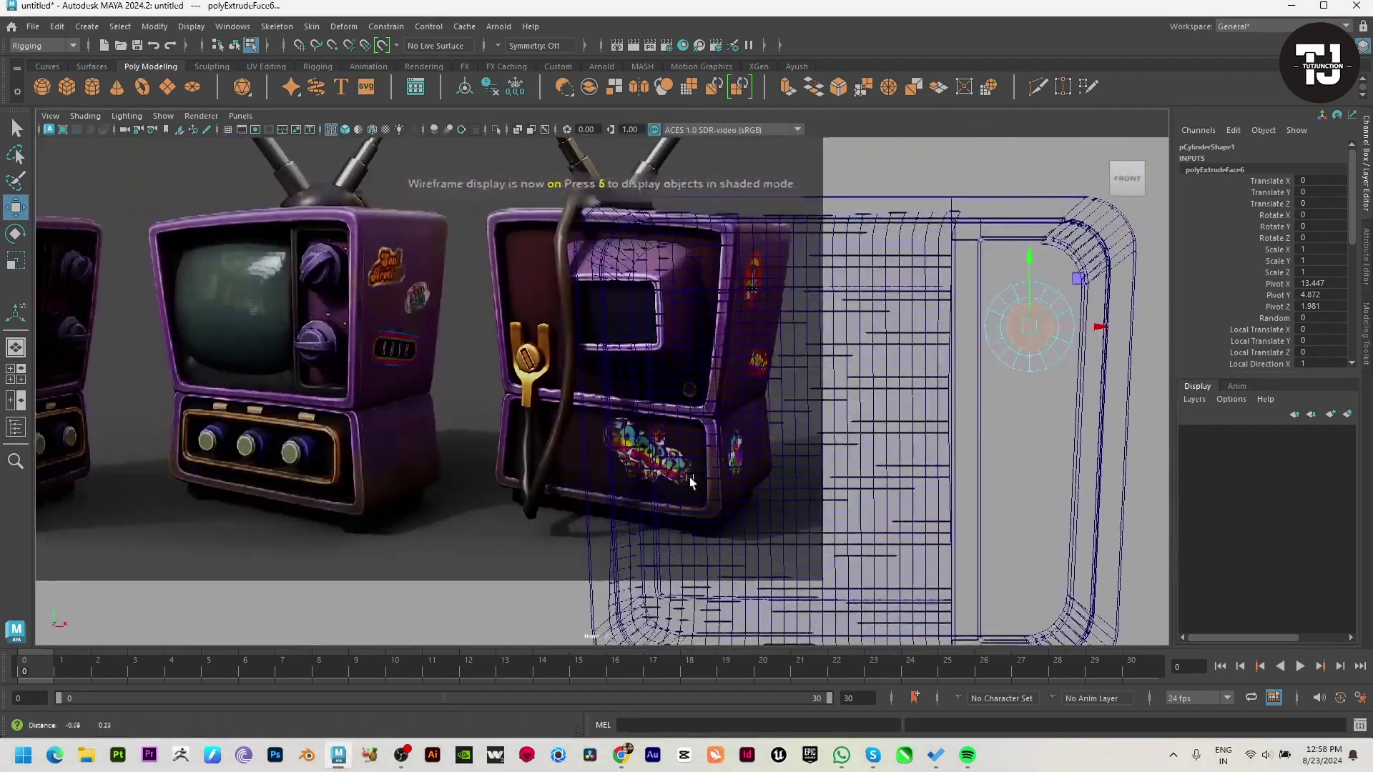
pyautogui.press('space')
pyautogui.press('space')
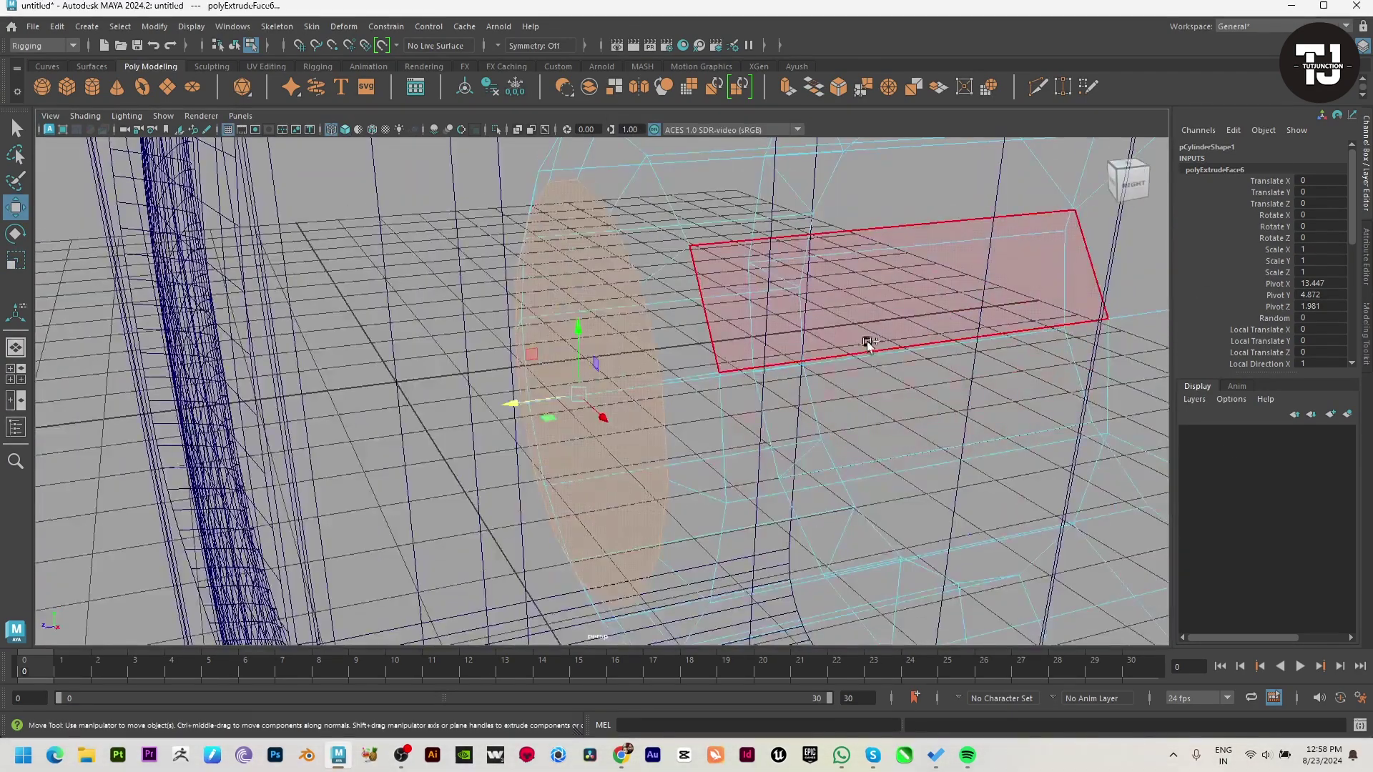
pyautogui.hotkey('ctrl', 'e')
pyautogui.keyDown('alt'); pyautogui.moveTo(730, 336); pyautogui.dragTo(616, 407); pyautogui.keyUp('alt')
# Frame the knob, return to object mode and move the cylinder in Z toward the panel.
pyautogui.press('f')
pyautogui.press('r')
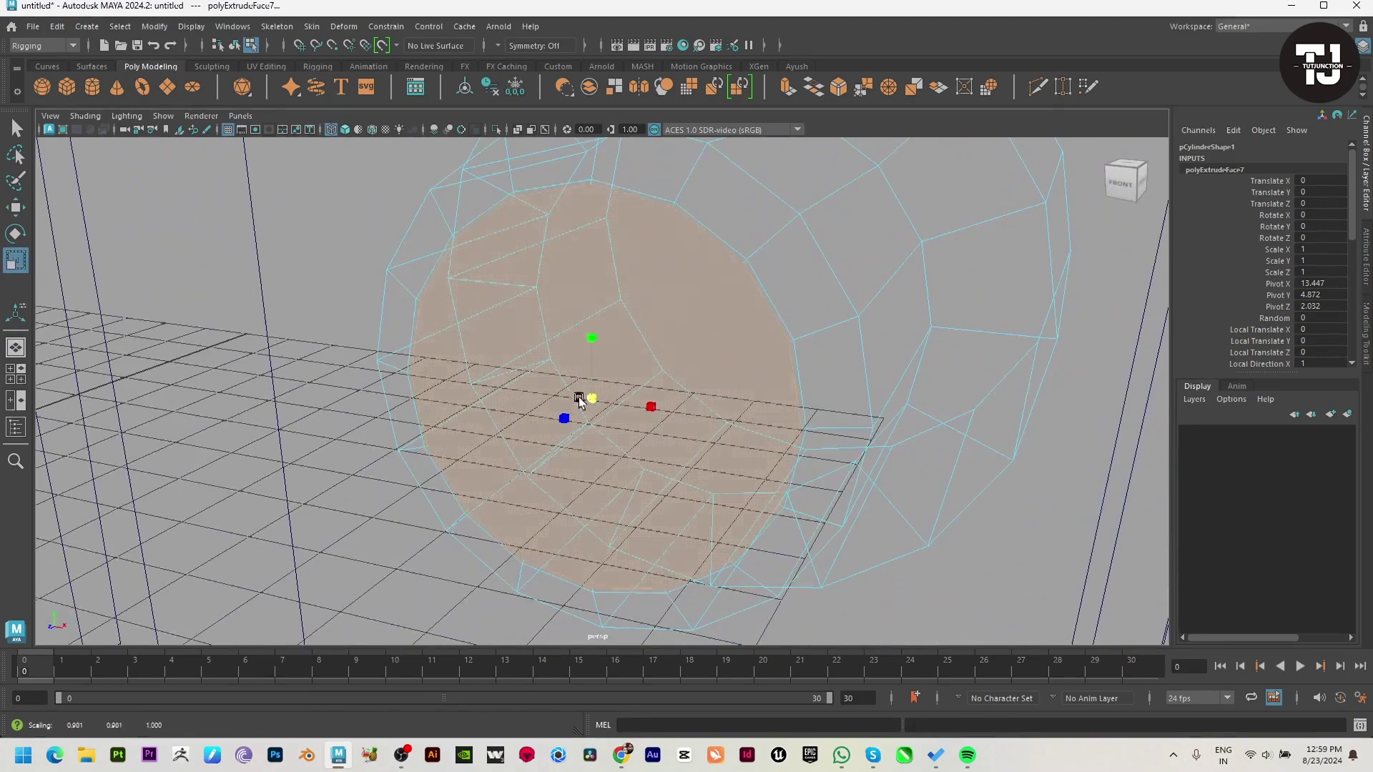
pyautogui.press('5')
pyautogui.press('4')
pyautogui.scroll(-5, 880, 442)
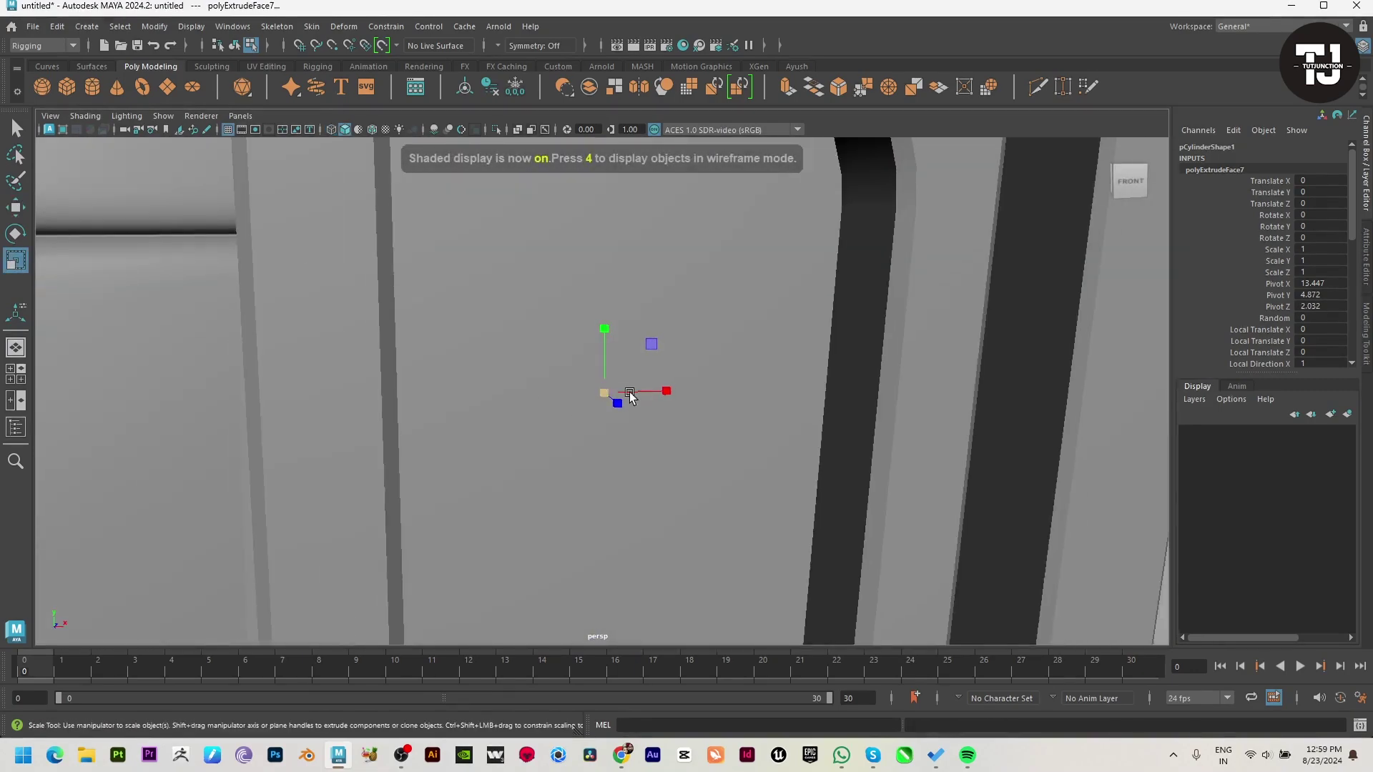
pyautogui.press('F8')
pyautogui.moveTo(667, 325)
pyautogui.keyDown('alt'); pyautogui.mouseDown()
pyautogui.moveTo(726, 407)
pyautogui.moveTo(659, 422)
pyautogui.moveTo(851, 429)
pyautogui.mouseUp(); pyautogui.keyUp('alt')
pyautogui.press('w')
pyautogui.press('5')
pyautogui.keyDown('alt'); pyautogui.moveTo(935, 473); pyautogui.dragTo(814, 444); pyautogui.keyUp('alt')
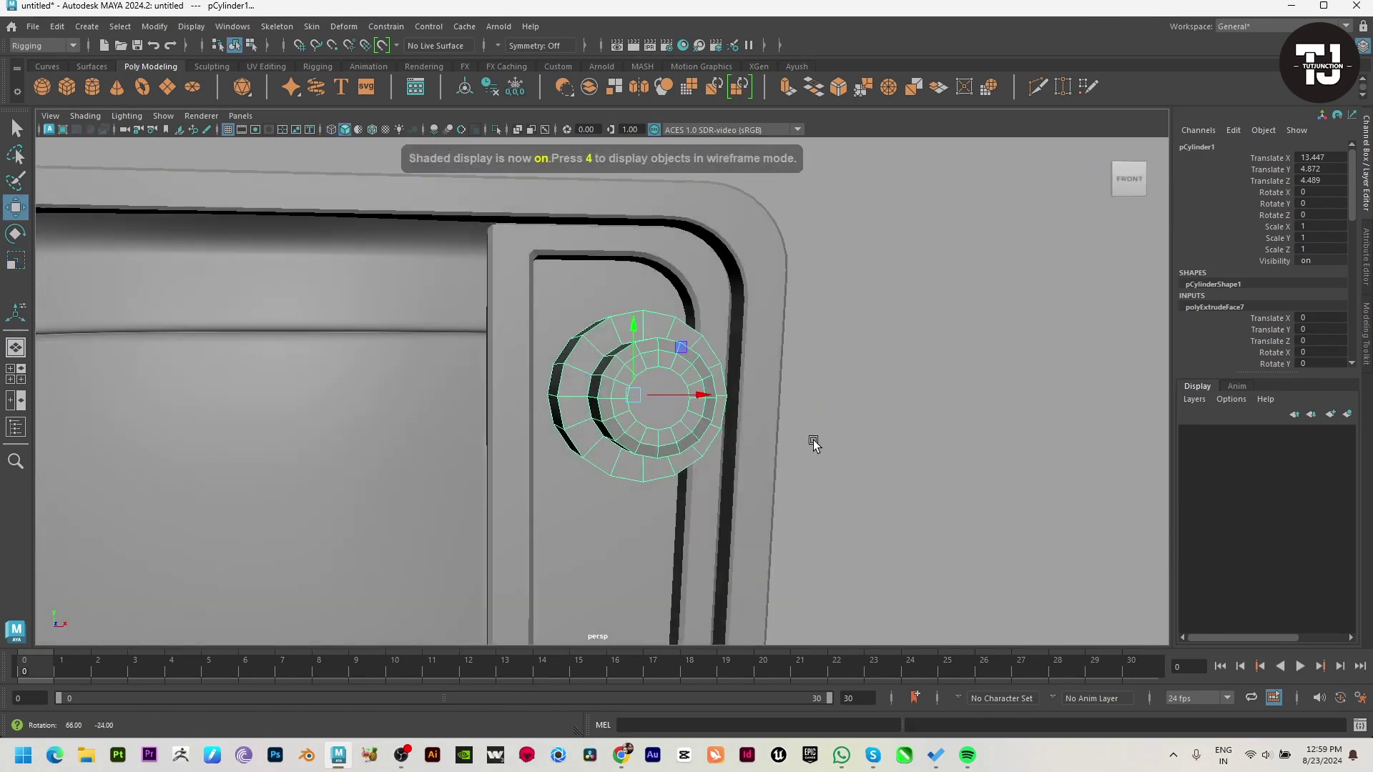
pyautogui.moveTo(697, 440)
pyautogui.keyDown('alt'); pyautogui.mouseDown()
pyautogui.moveTo(751, 368)
pyautogui.moveTo(823, 422)
pyautogui.mouseUp(); pyautogui.keyUp('alt')
# Undo back to the knob selection and slide the knob slightly closer to the panel.
pyautogui.hotkey('ctrl', 'z')
pyautogui.hotkey('ctrl', 'z')
pyautogui.hotkey('ctrl', 'z')
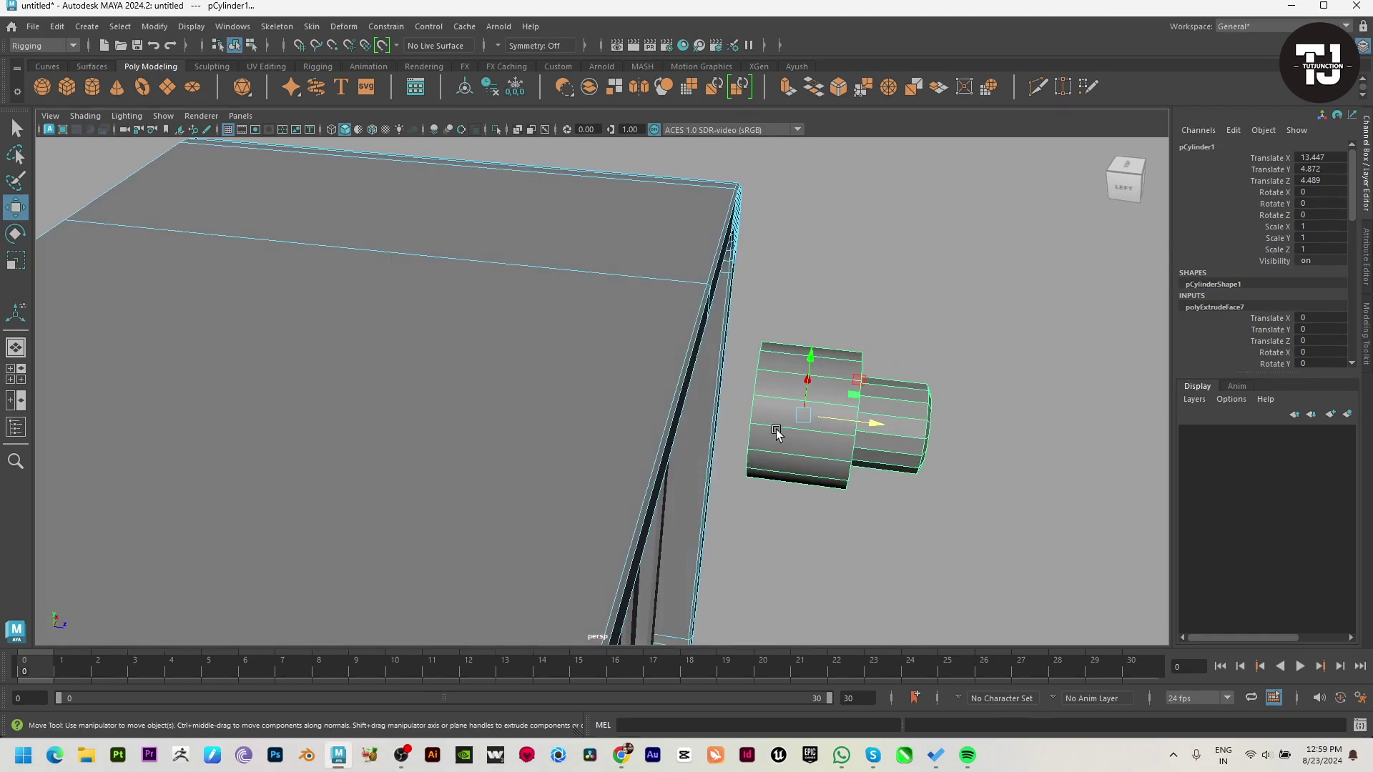
pyautogui.hotkey('ctrl', 'z')
pyautogui.hotkey('ctrl', 'z')
pyautogui.hotkey('ctrl', 'z')
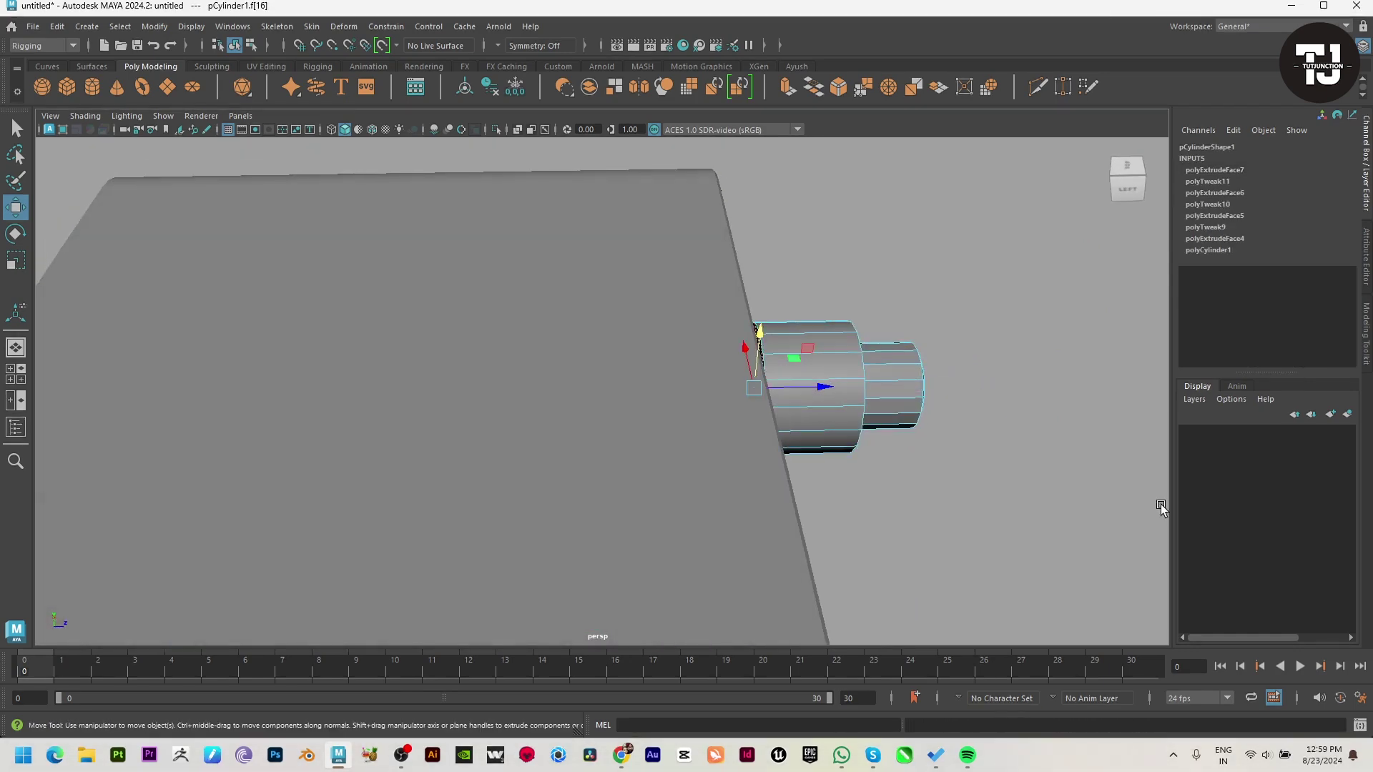
pyautogui.click(1102, 501)
pyautogui.hotkey('ctrl', 'z')
pyautogui.hotkey('ctrl', 'z')
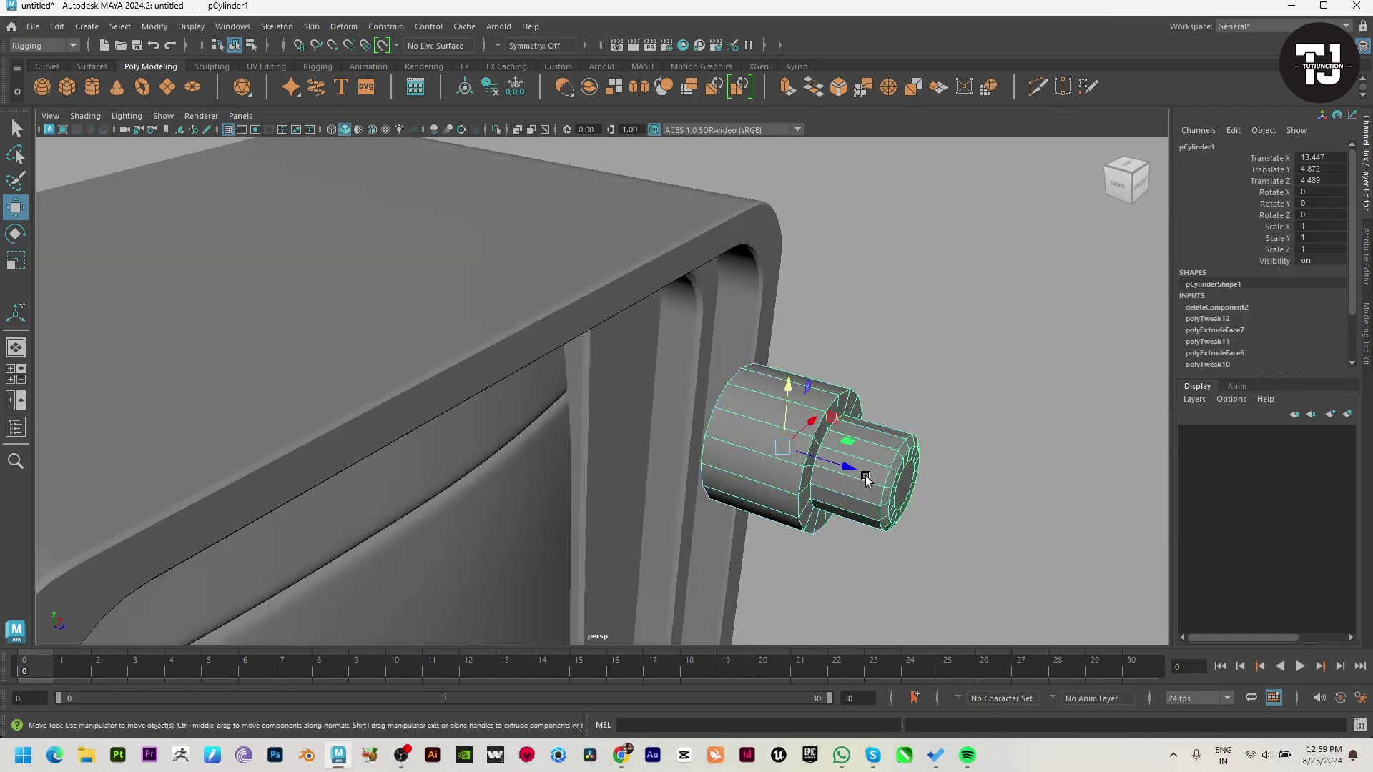
pyautogui.hotkey('ctrl', 'z')
pyautogui.moveTo(720, 430); pyautogui.dragTo(713, 427)
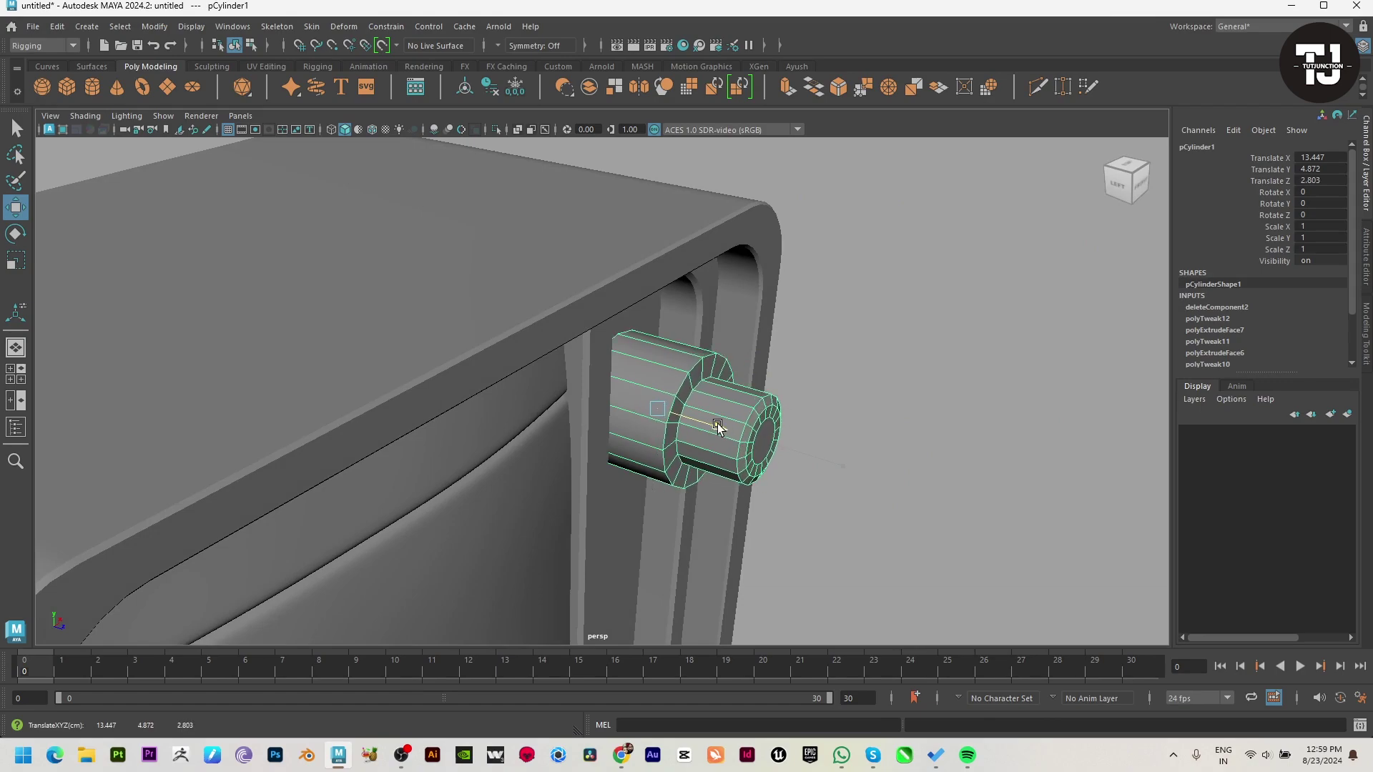
pyautogui.hotkey('ctrl', 'z')
pyautogui.hotkey('ctrl', 'z')
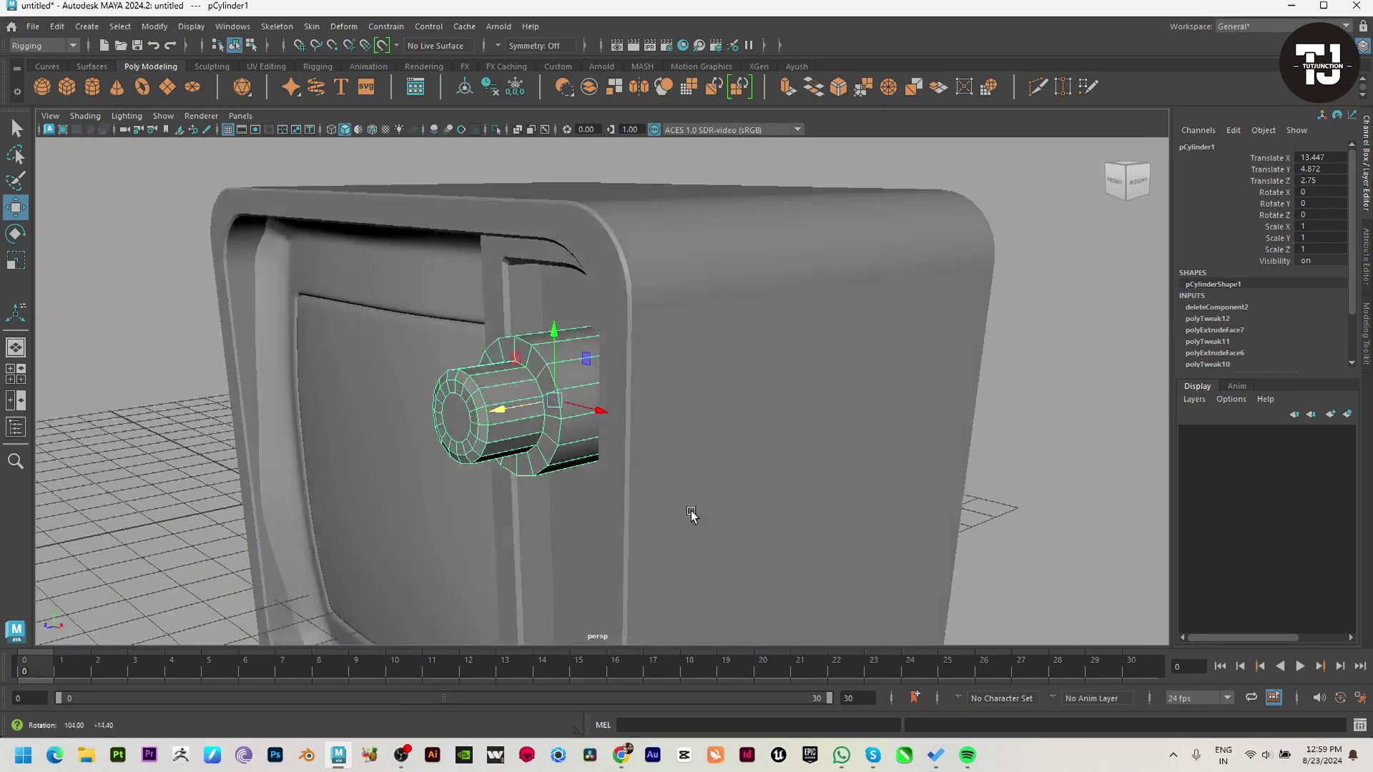
pyautogui.hotkey('ctrl', 'z')
pyautogui.hotkey('ctrl', 'z')
# In wireframe, marquee-select the knob's back rim vertices and push them into the panel.
pyautogui.press('4')
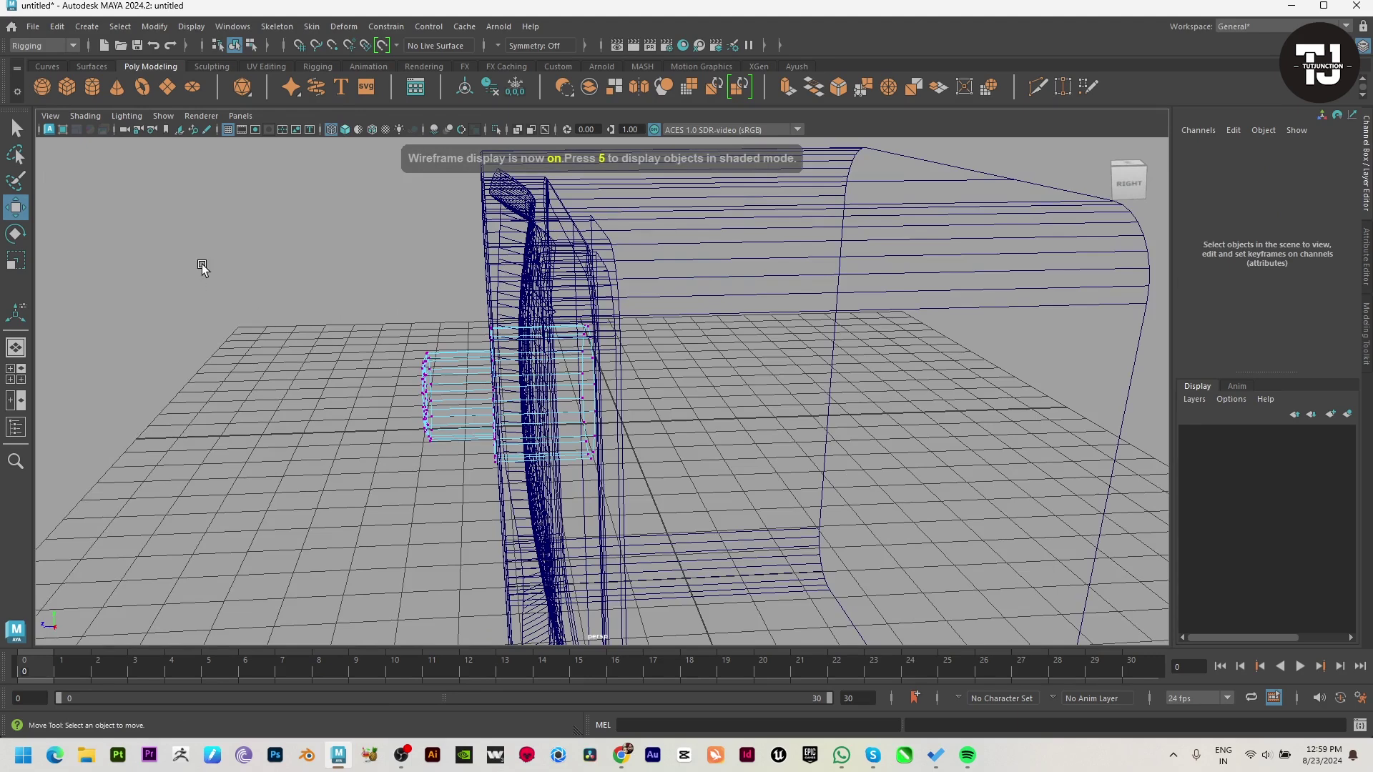
pyautogui.moveTo(455, 579); pyautogui.dragTo(501, 577)
pyautogui.moveTo(377, 389); pyautogui.dragTo(449, 404)
pyautogui.press('5')
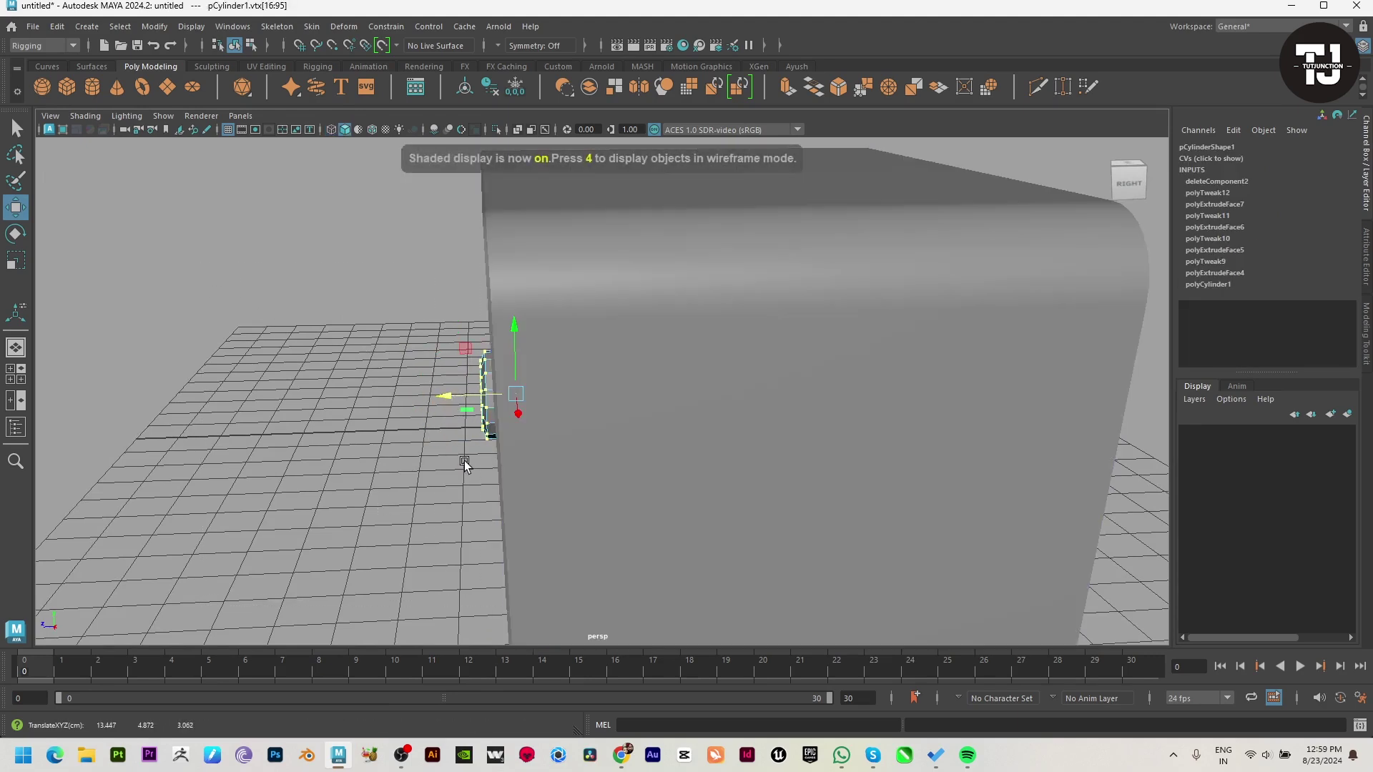
pyautogui.moveTo(461, 461)
pyautogui.keyDown('alt'); pyautogui.mouseDown()
pyautogui.moveTo(643, 458)
pyautogui.moveTo(453, 458)
pyautogui.moveTo(429, 415)
pyautogui.moveTo(491, 429)
pyautogui.mouseUp(); pyautogui.keyUp('alt')
pyautogui.press('4')
pyautogui.press('5')
# Inspect the vertex ring and the finished knob up close, then clear the selection.
pyautogui.press('f')
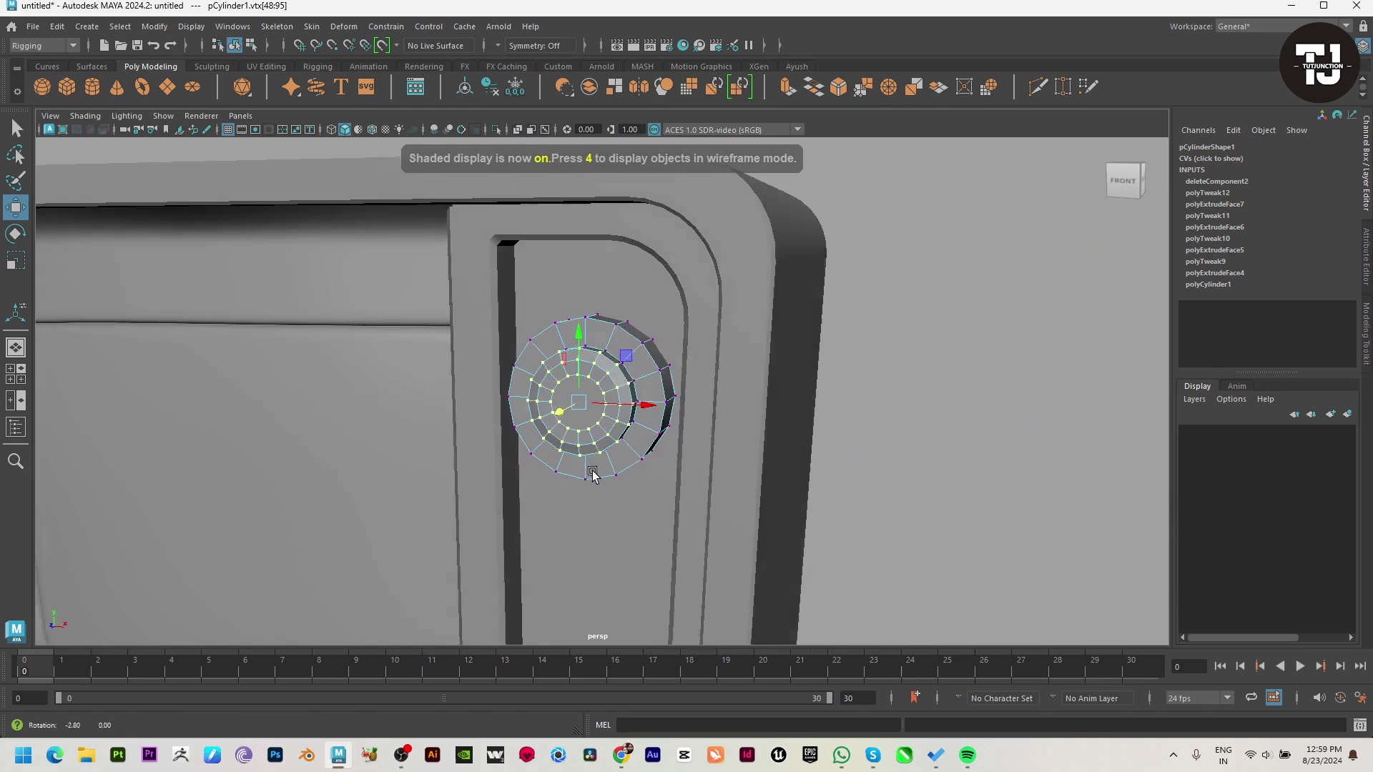
pyautogui.press('space')
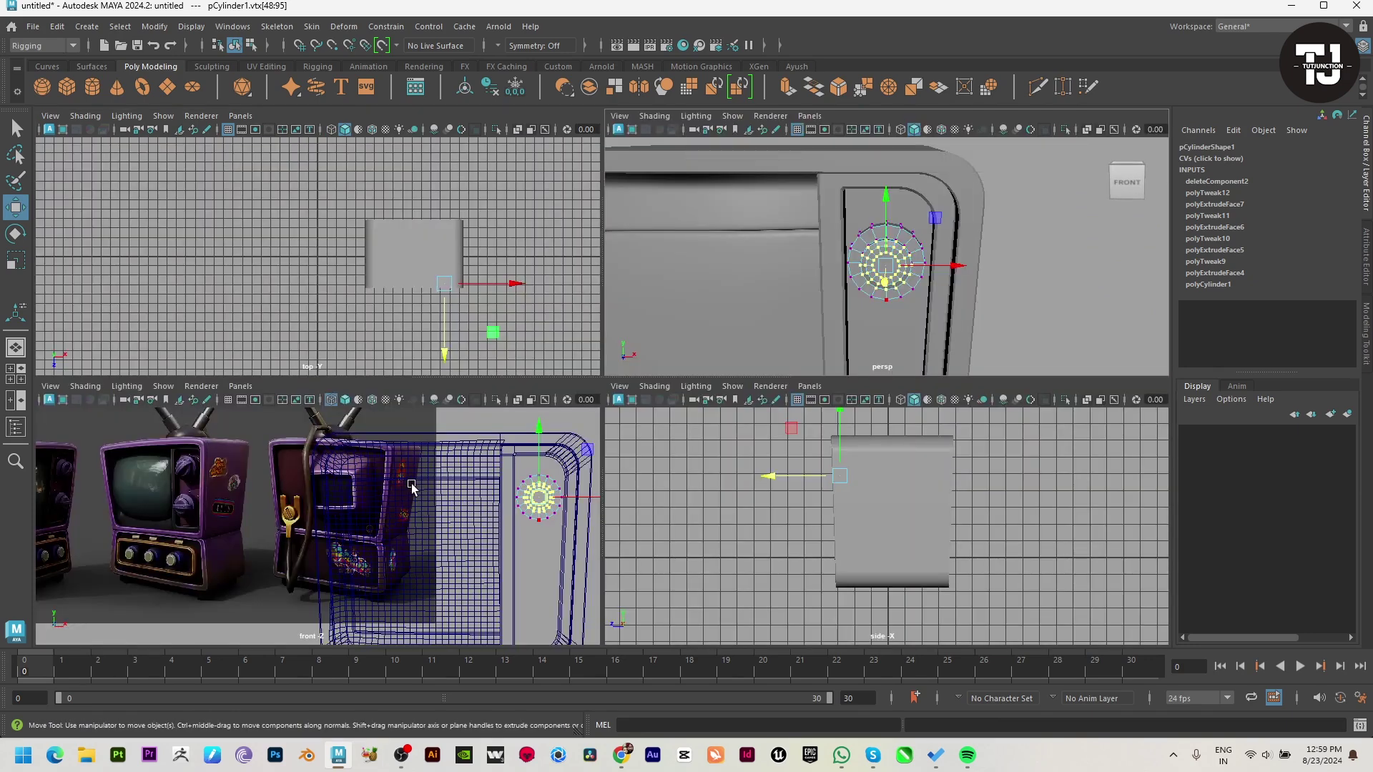
pyautogui.press('space')
pyautogui.keyDown('alt'); pyautogui.moveTo(846, 294); pyautogui.dragTo(834, 536); pyautogui.keyUp('alt')
pyautogui.scroll(3, 815, 484)
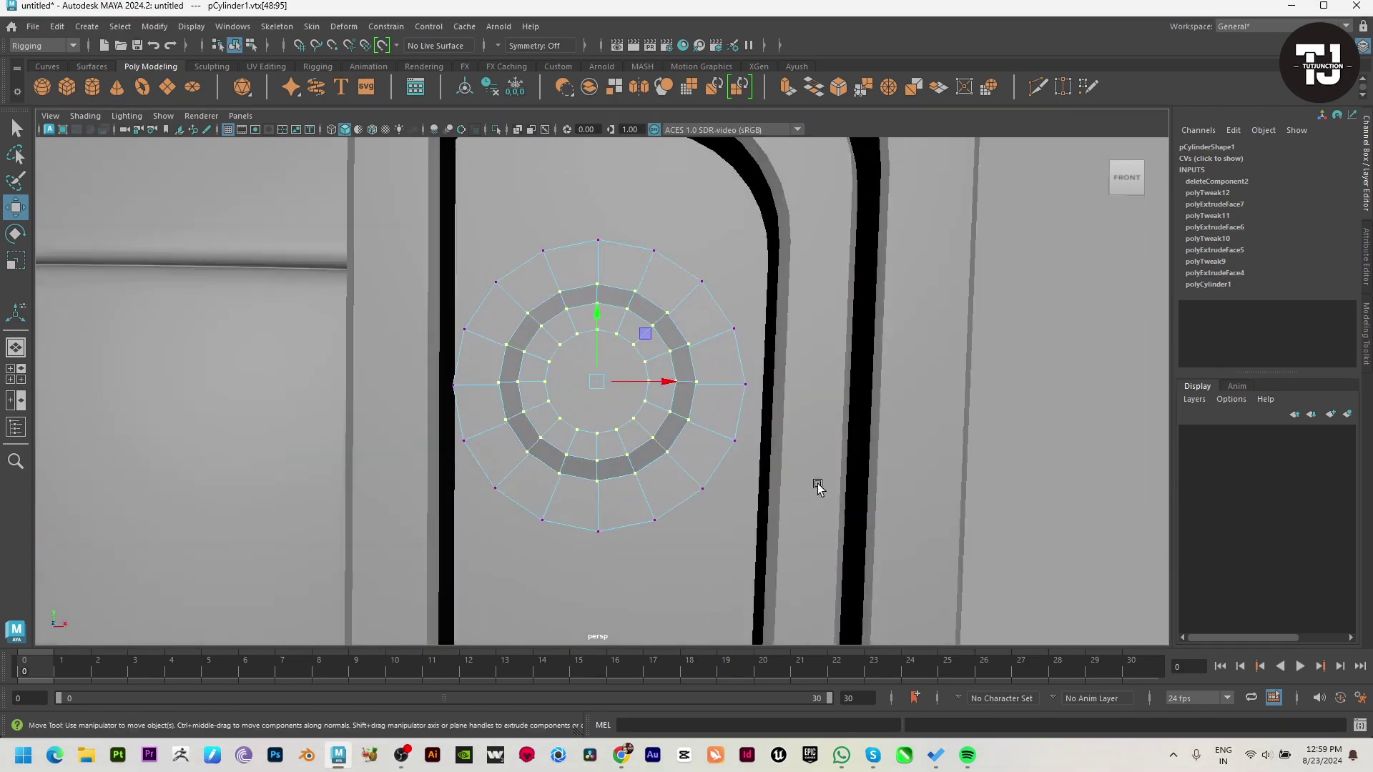
pyautogui.scroll(3, 549, 453)
pyautogui.press('F8')
pyautogui.moveTo(715, 466)
pyautogui.keyDown('alt'); pyautogui.mouseDown()
pyautogui.moveTo(1042, 439)
pyautogui.moveTo(736, 582)
pyautogui.moveTo(820, 554)
pyautogui.moveTo(779, 546)
pyautogui.mouseUp(); pyautogui.keyUp('alt')
pyautogui.click(1042, 438)
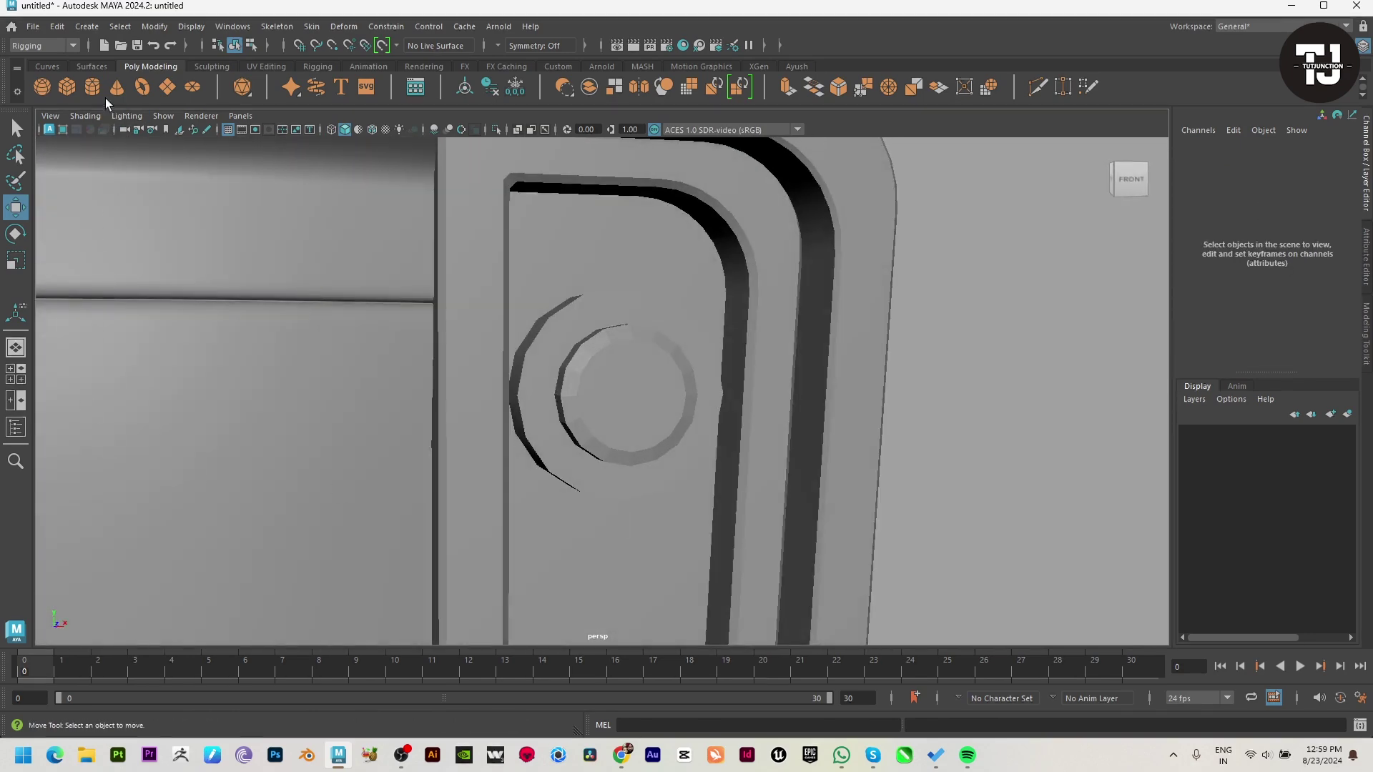
pyautogui.click(60, 84)
# Draw a polygon cube across the knob circle in the front view.
pyautogui.press('space')
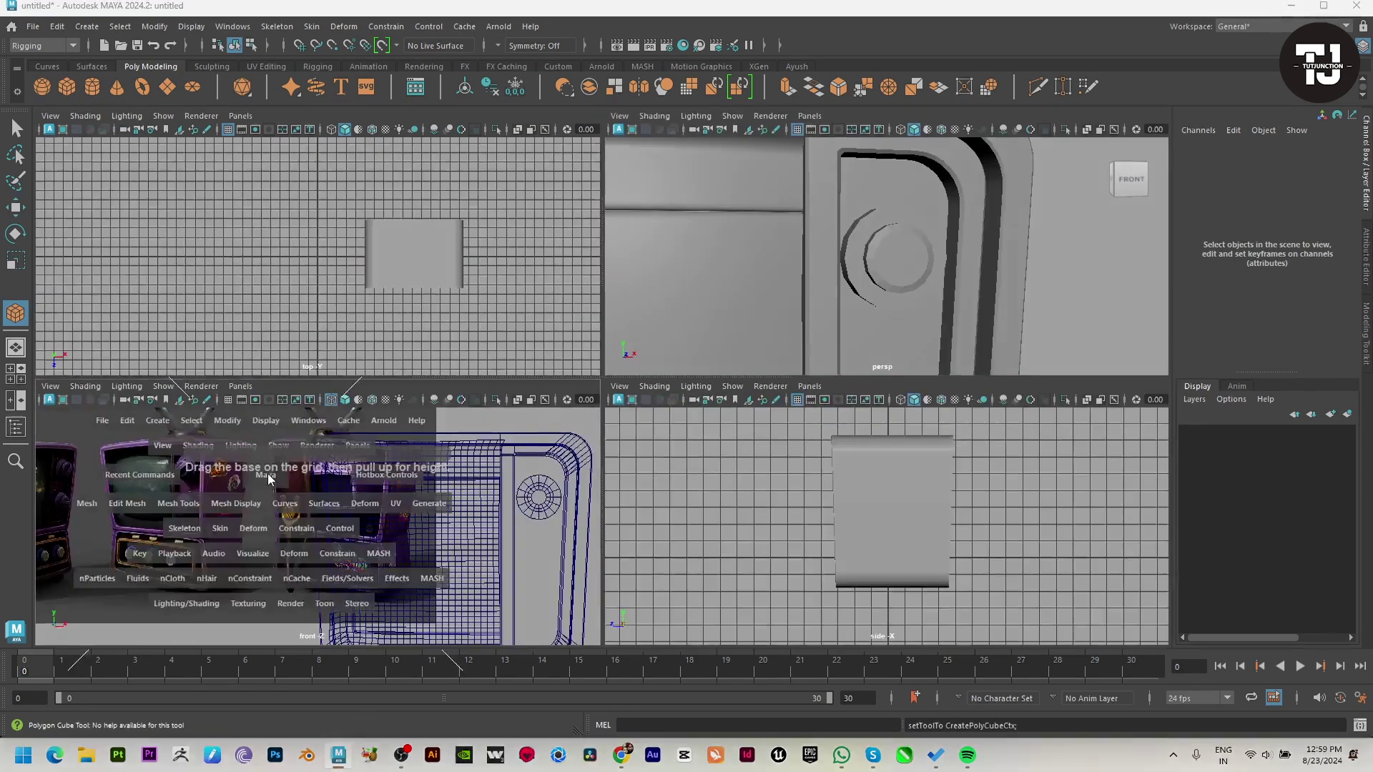
pyautogui.press('space')
pyautogui.keyDown('alt'); pyautogui.moveTo(1035, 392); pyautogui.dragTo(698, 453, button='middle'); pyautogui.keyUp('alt')
pyautogui.scroll(5, 1001, 452)
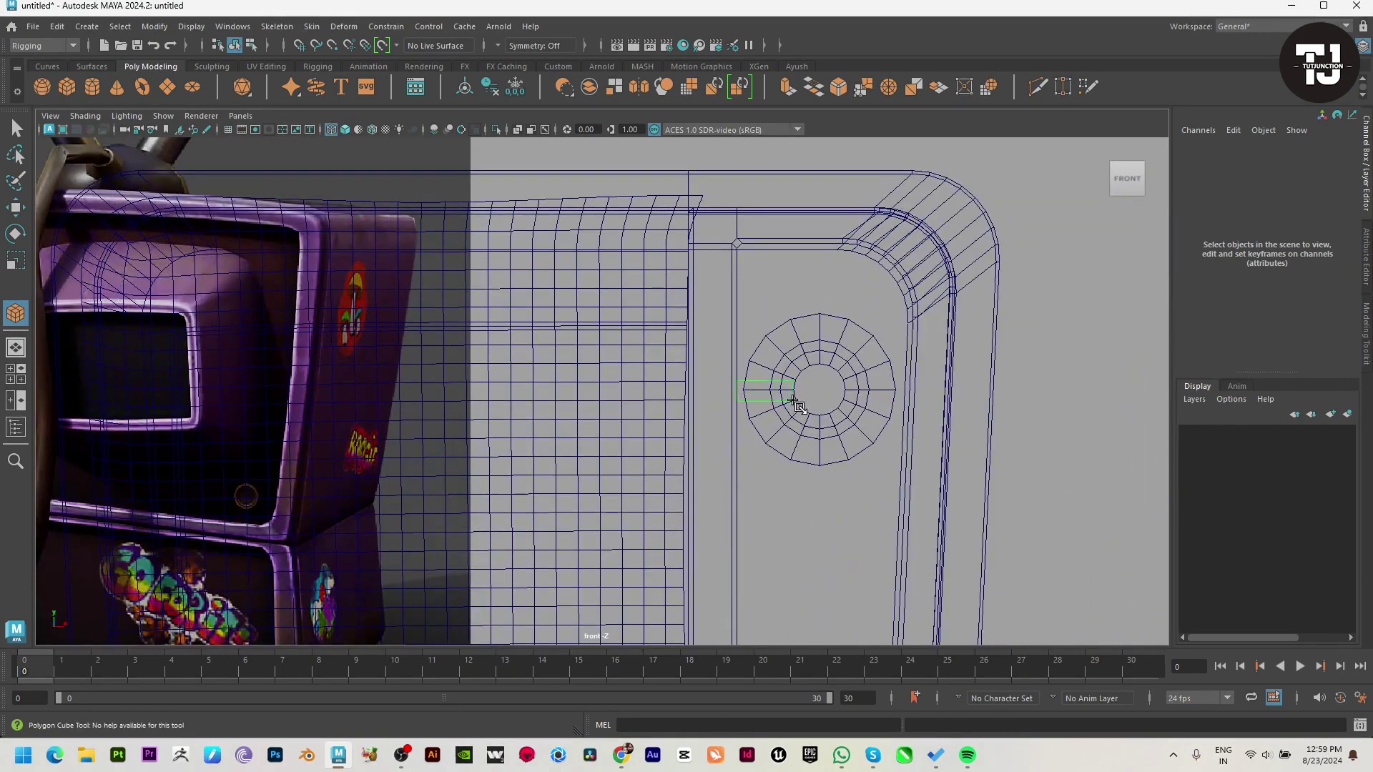
pyautogui.moveTo(796, 405); pyautogui.dragTo(907, 408)
pyautogui.moveTo(899, 384); pyautogui.dragTo(899, 372)
pyautogui.moveTo(899, 372)
pyautogui.keyDown('alt'); pyautogui.mouseDown(button='middle')
pyautogui.moveTo(1277, 503)
pyautogui.moveTo(914, 481)
pyautogui.mouseUp(button='middle'); pyautogui.keyUp('alt')
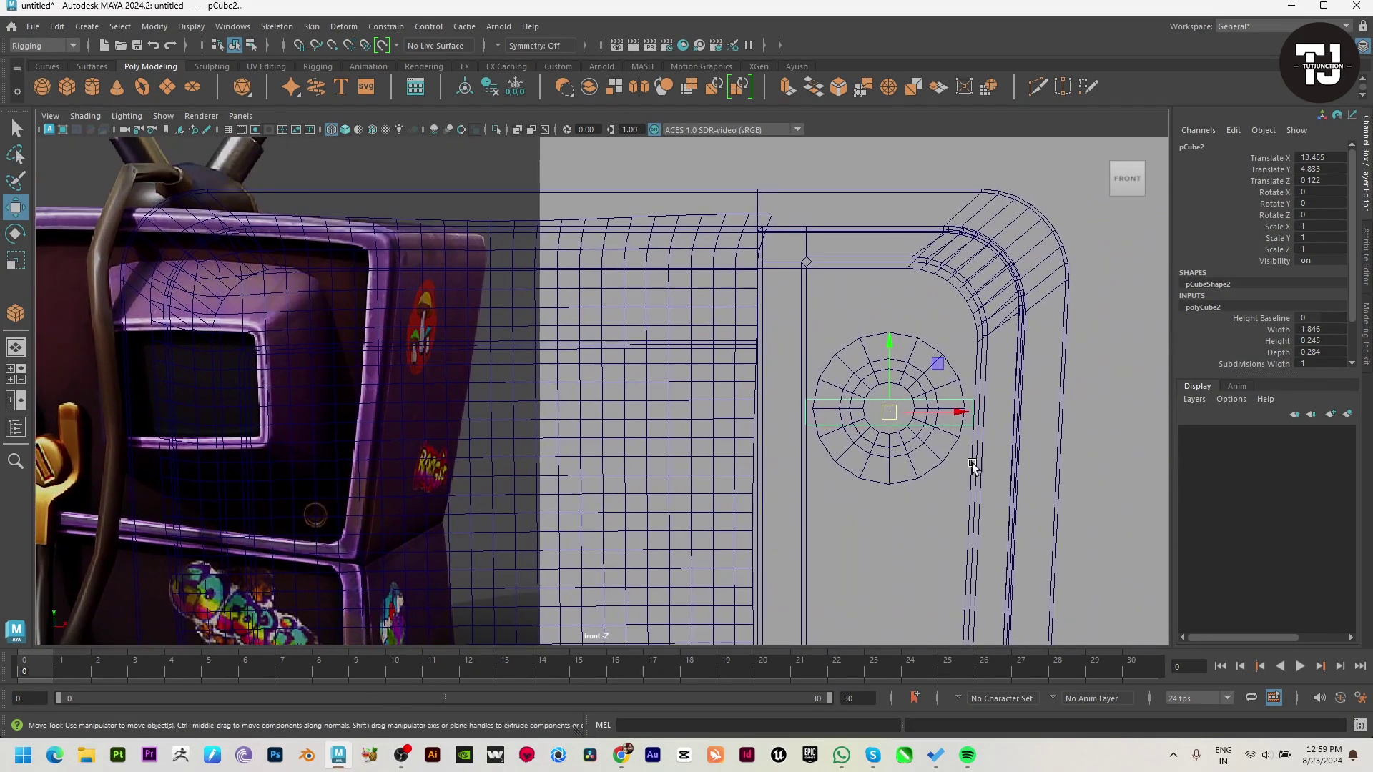
# Narrow the bar in X and tilt it about 22.7 degrees in Z across the knob.
pyautogui.press('r')
pyautogui.moveTo(960, 415); pyautogui.dragTo(952, 415)
pyautogui.press('w')
pyautogui.press('e')
pyautogui.moveTo(894, 372)
pyautogui.mouseDown()
pyautogui.moveTo(914, 335)
pyautogui.moveTo(889, 343)
pyautogui.moveTo(935, 358)
pyautogui.mouseUp()
pyautogui.press('w')
pyautogui.press('e')
pyautogui.press('w')
# Orbit to a close perspective view of the knob and its grip bar.
pyautogui.moveTo(1052, 297)
pyautogui.keyDown('alt'); pyautogui.mouseDown()
pyautogui.moveTo(969, 395)
pyautogui.moveTo(763, 420)
pyautogui.moveTo(447, 426)
pyautogui.moveTo(574, 399)
pyautogui.mouseUp(); pyautogui.keyUp('alt')
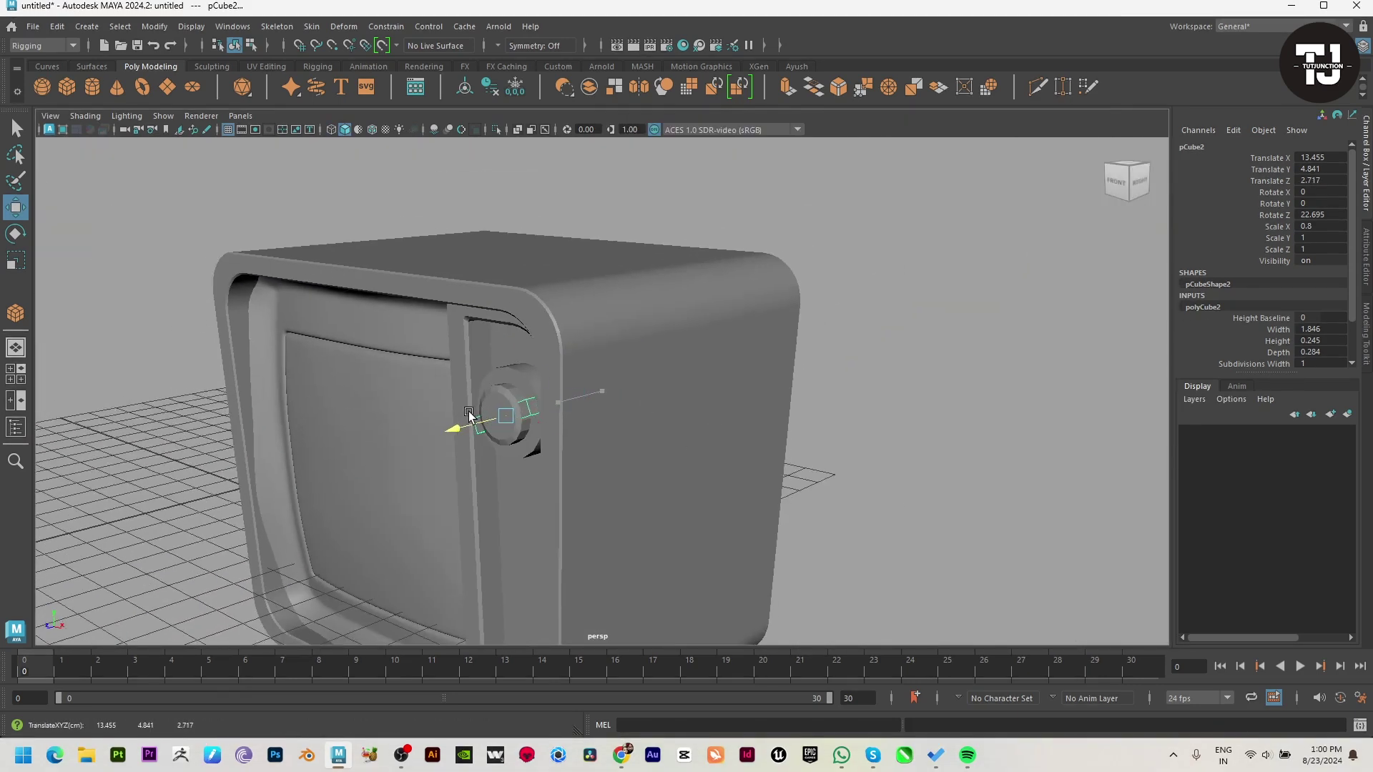
pyautogui.moveTo(469, 415)
pyautogui.keyDown('alt'); pyautogui.mouseDown()
pyautogui.moveTo(725, 429)
pyautogui.moveTo(723, 510)
pyautogui.moveTo(677, 541)
pyautogui.moveTo(748, 485)
pyautogui.mouseUp(); pyautogui.keyUp('alt')
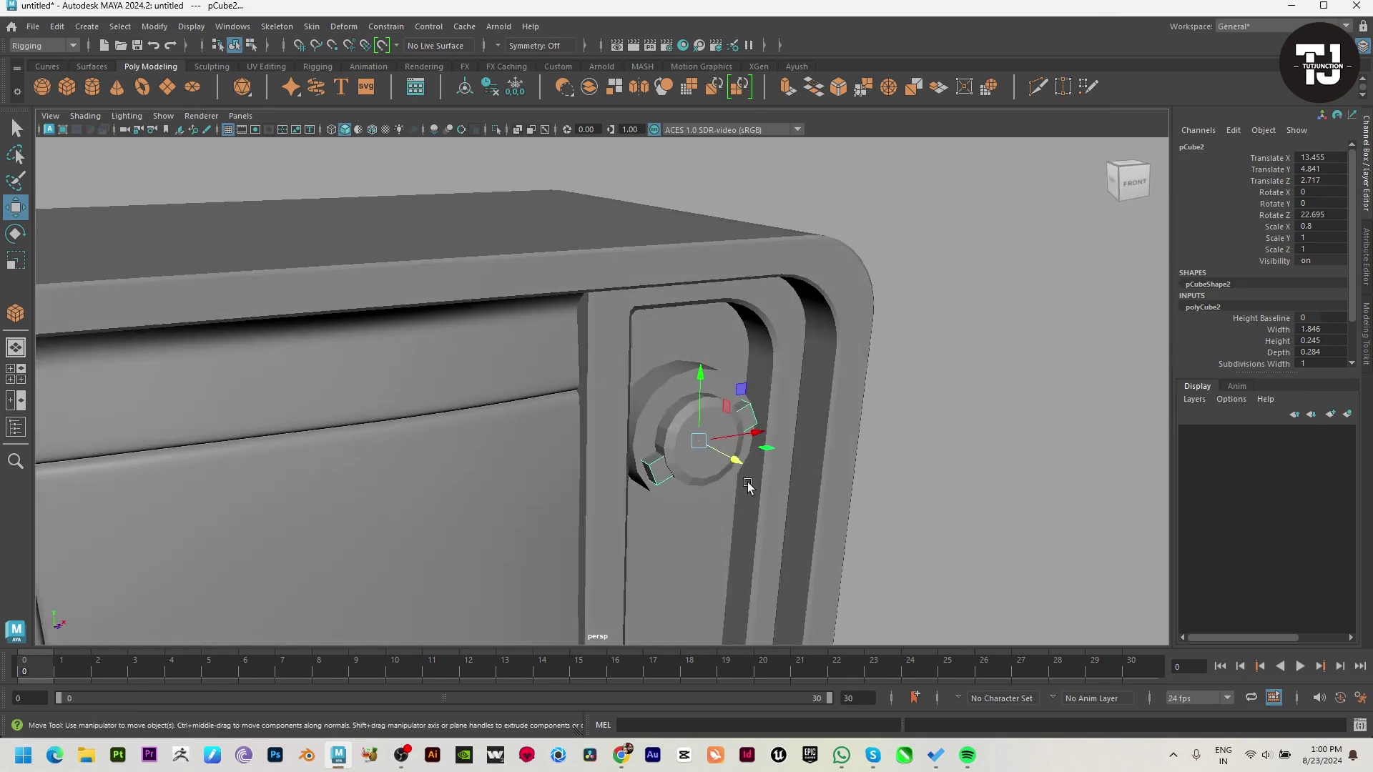
pyautogui.keyDown('shift'); pyautogui.moveTo(1006, 323); pyautogui.dragTo(865, 342, button='right'); pyautogui.keyUp('shift')
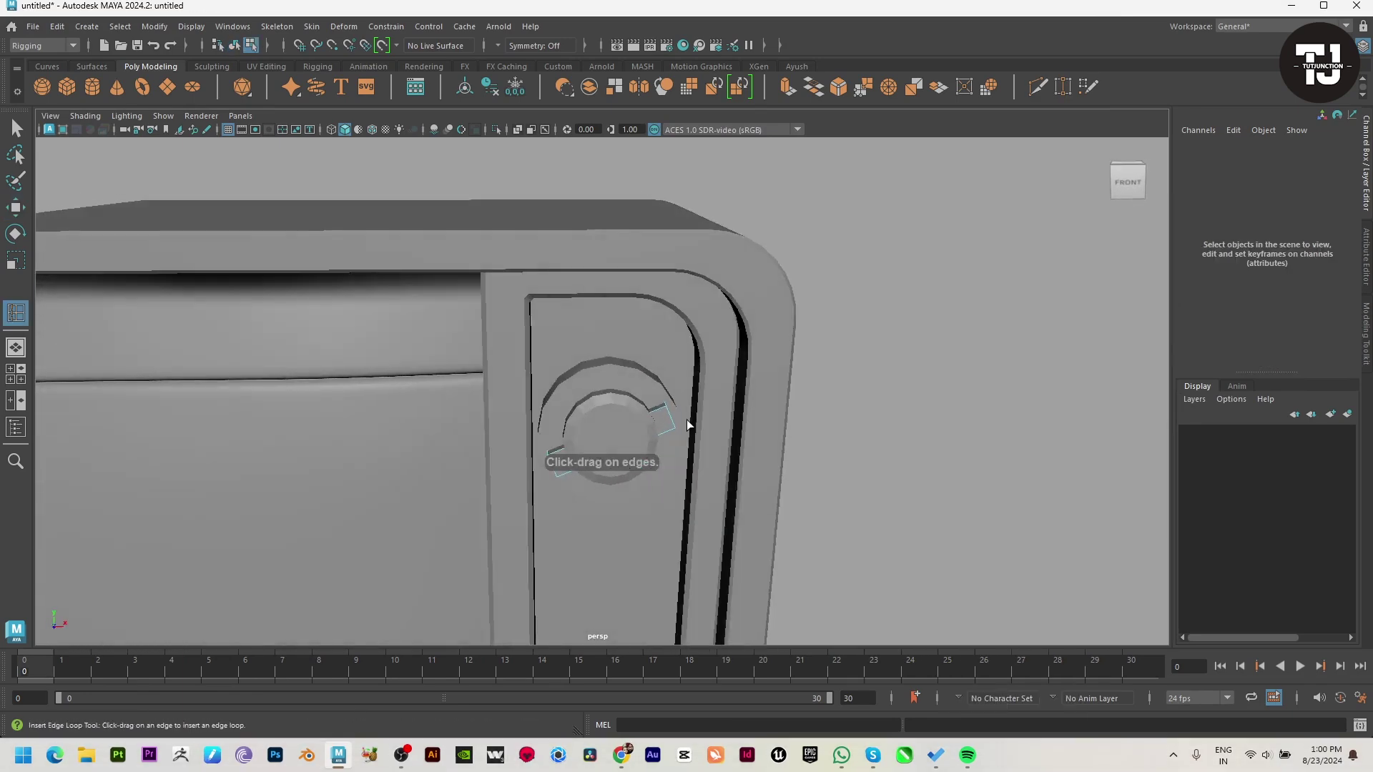
# Insert two edge loops across the knob's grip bar.
pyautogui.press('4')
pyautogui.click(639, 423)
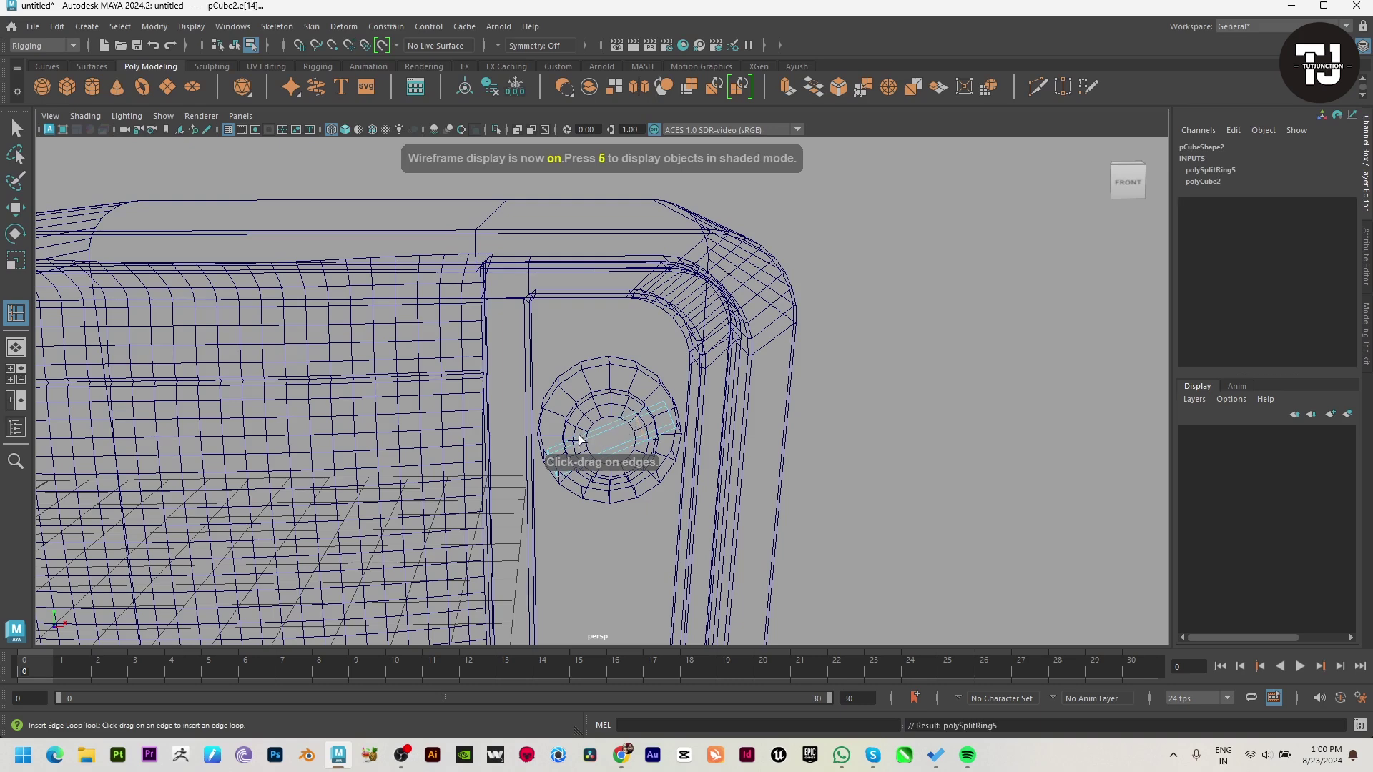
pyautogui.click(593, 444)
pyautogui.press('w')
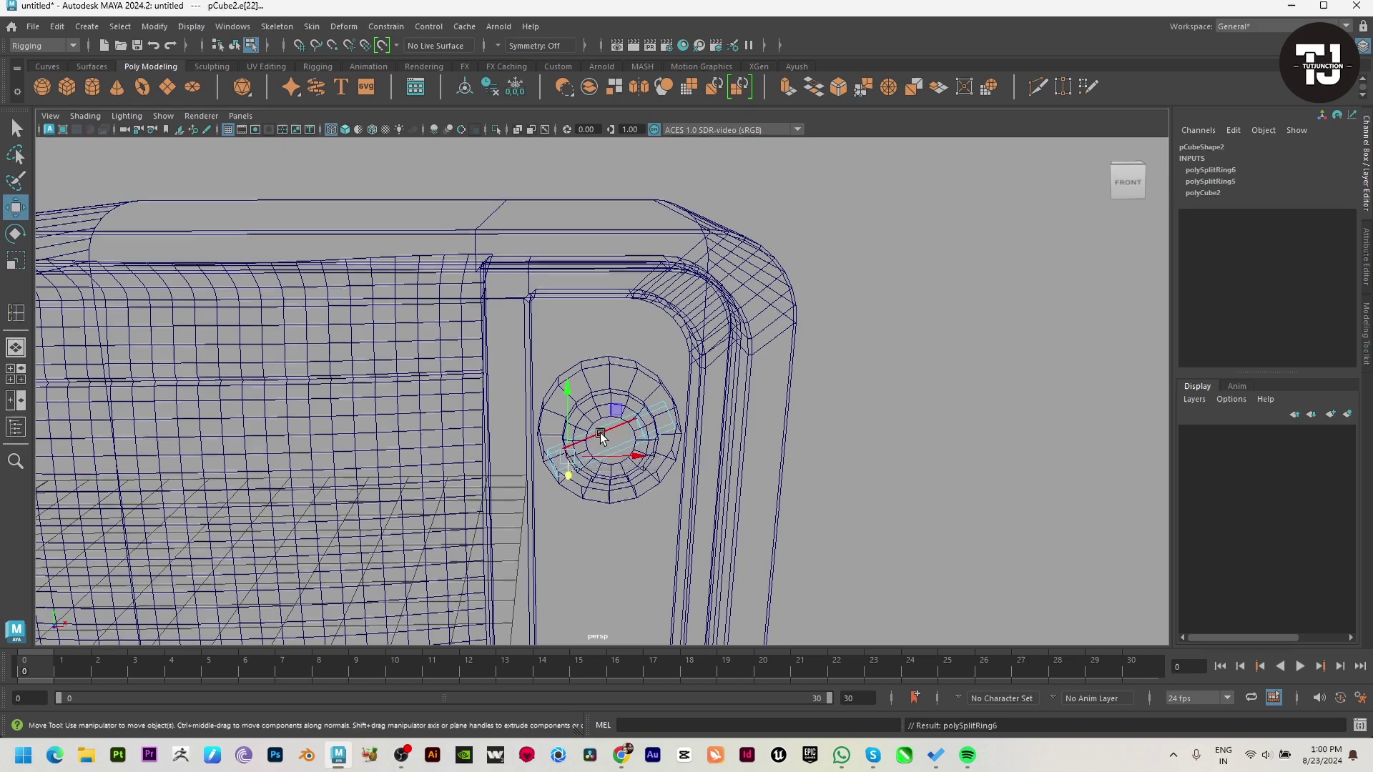
# Try nudging a knob-bar face along one axis, undoing the first attempt.
pyautogui.keyDown('alt'); pyautogui.moveTo(635, 431); pyautogui.dragTo(662, 427); pyautogui.keyUp('alt')
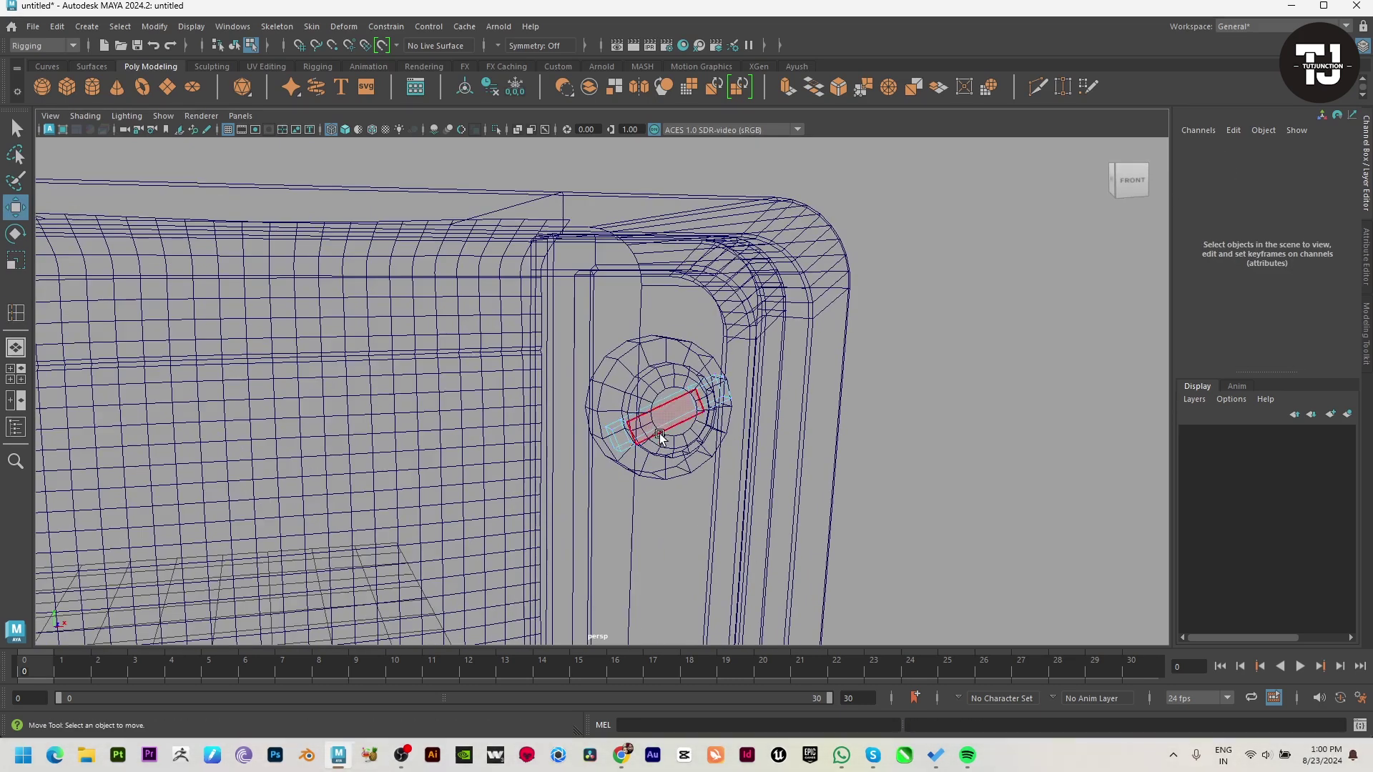
pyautogui.click(661, 421)
pyautogui.press('5')
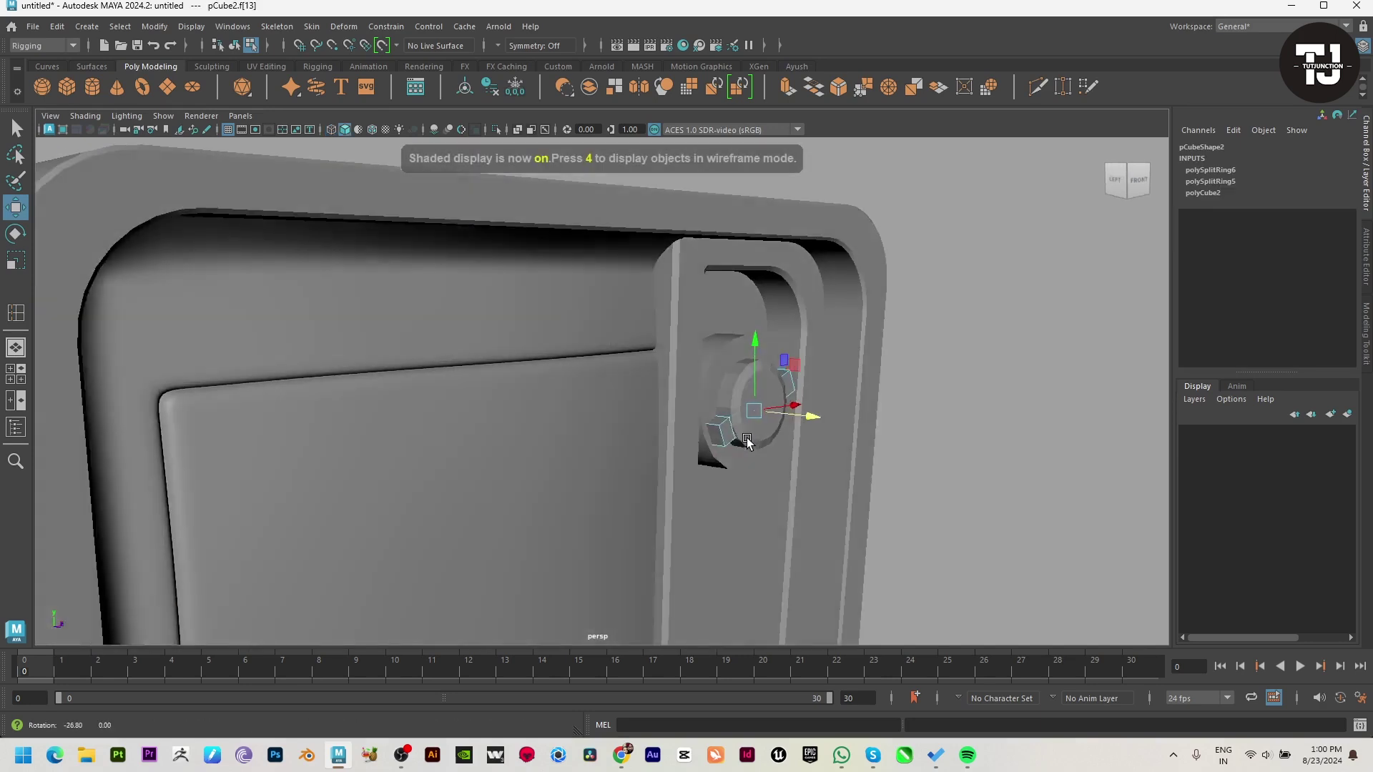
pyautogui.keyDown('alt'); pyautogui.moveTo(730, 449); pyautogui.dragTo(659, 448); pyautogui.keyUp('alt')
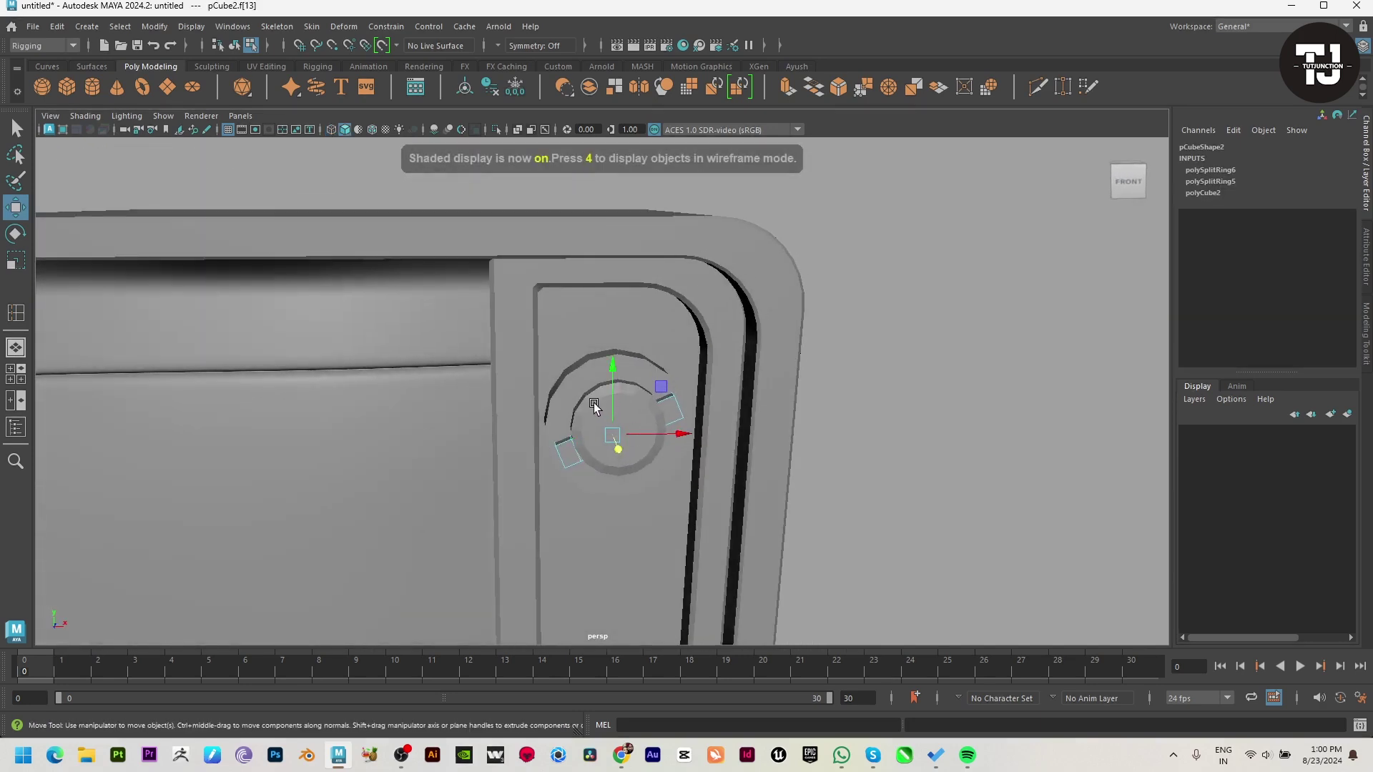
pyautogui.hotkey('ctrl', 'z')
pyautogui.press('4')
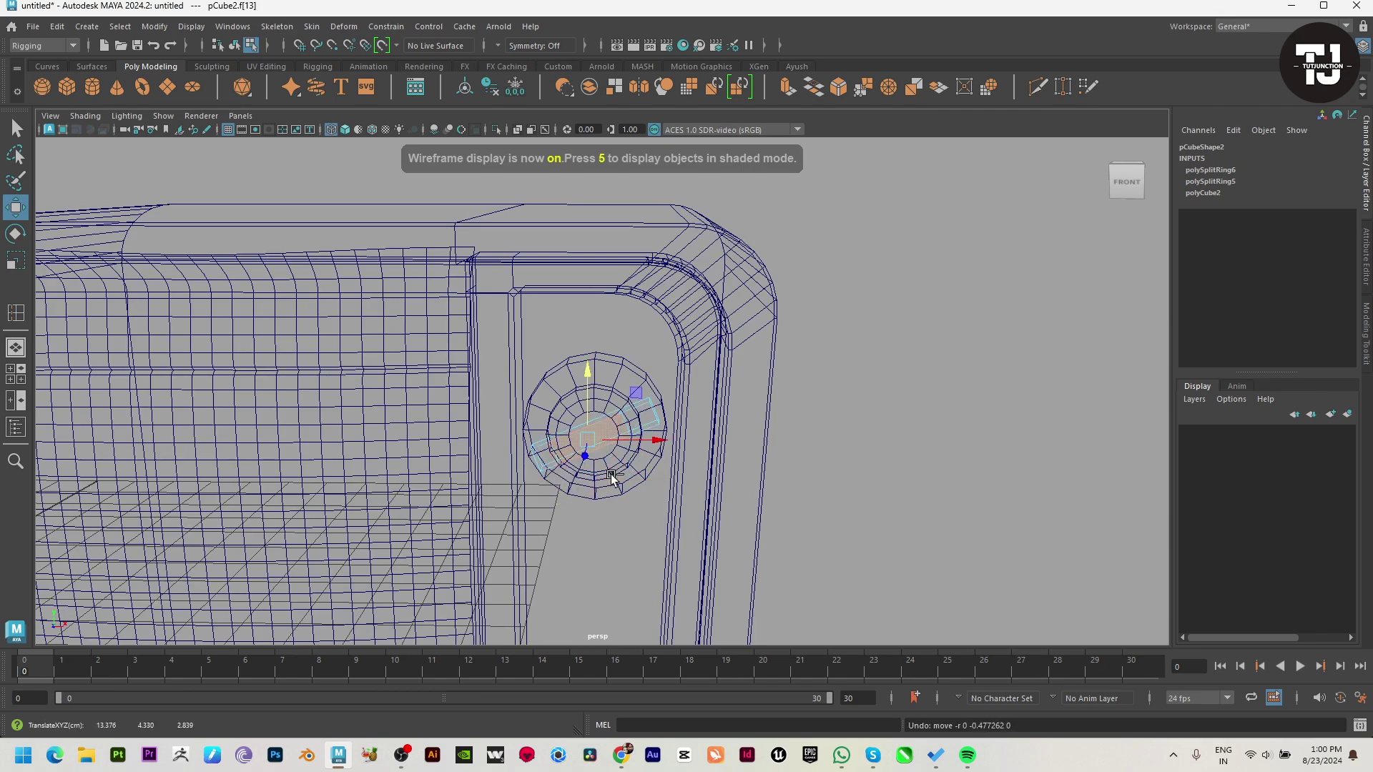
pyautogui.moveTo(590, 415)
pyautogui.keyDown('alt'); pyautogui.mouseDown()
pyautogui.moveTo(751, 457)
pyautogui.moveTo(801, 486)
pyautogui.moveTo(741, 468)
pyautogui.mouseUp(); pyautogui.keyUp('alt')
pyautogui.press('5')
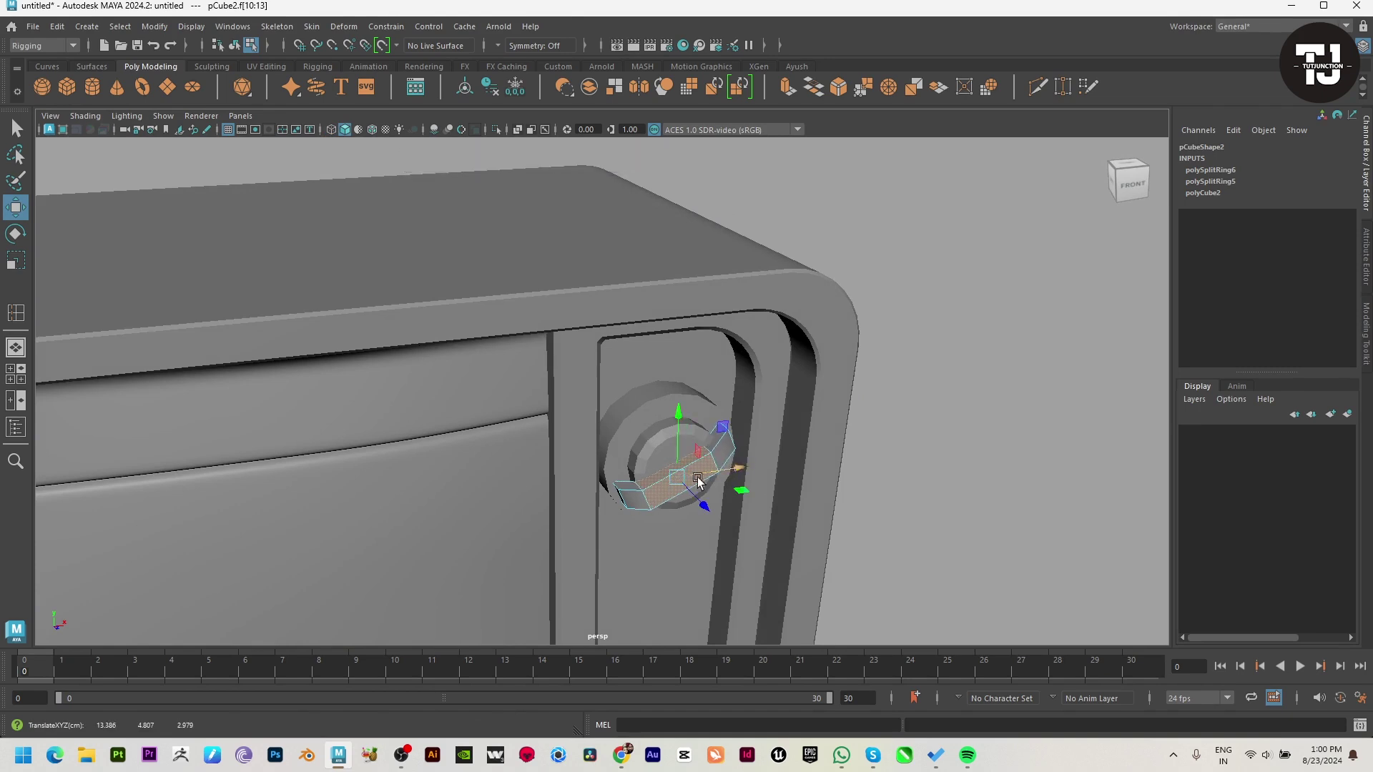
# Select an edge on the knob bar and check it against the front reference view.
pyautogui.press('F2')
pyautogui.click(642, 494)
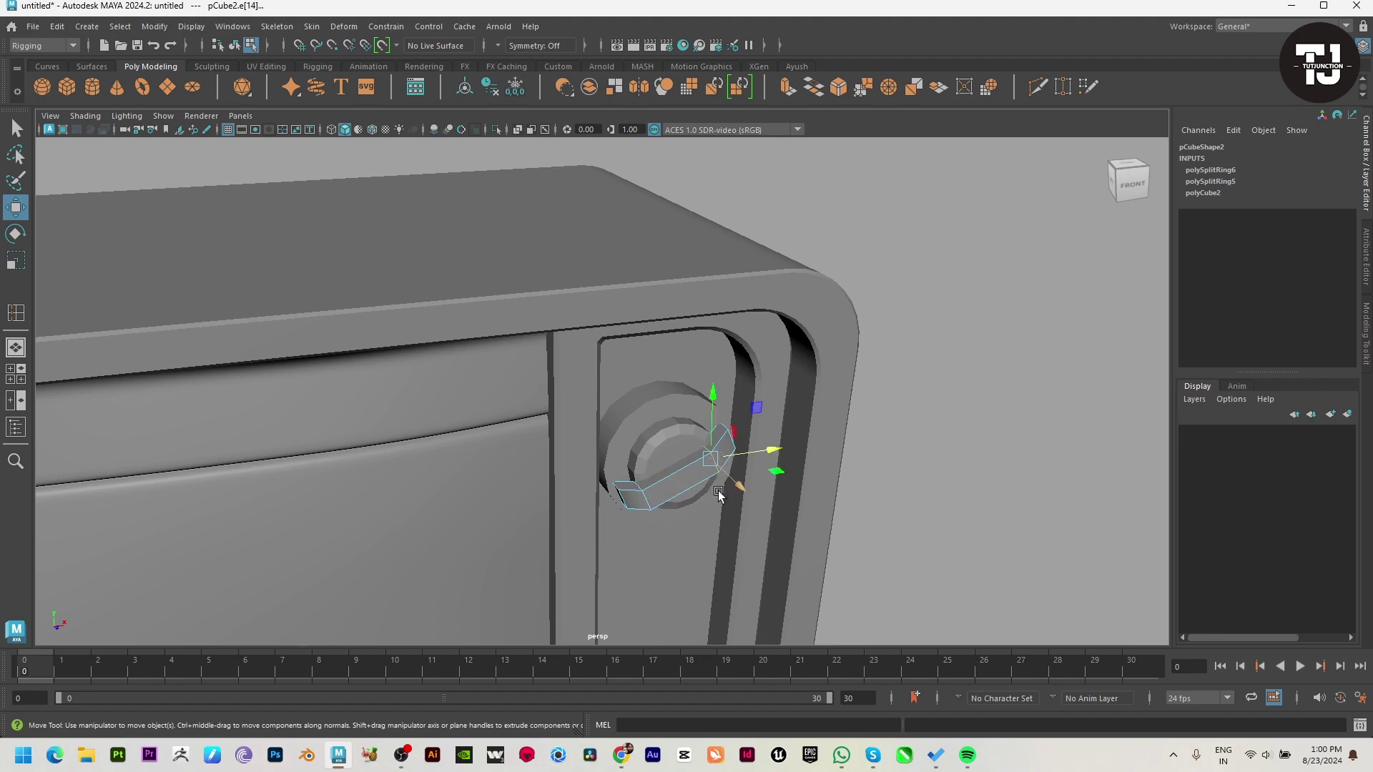
pyautogui.keyDown('alt'); pyautogui.moveTo(719, 494); pyautogui.dragTo(643, 435); pyautogui.keyUp('alt')
pyautogui.press('4')
pyautogui.scroll(2, 590, 564)
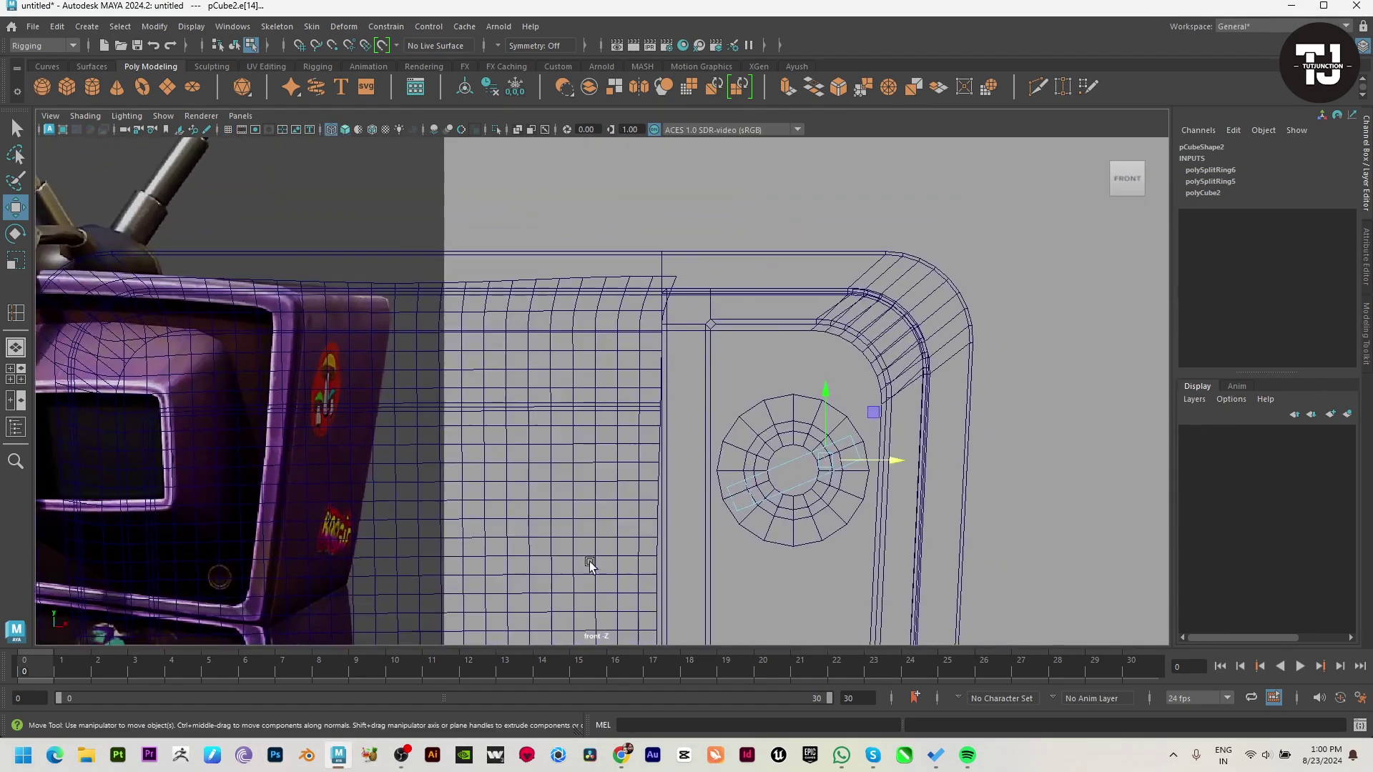
pyautogui.scroll(1, 590, 565)
pyautogui.click(906, 474)
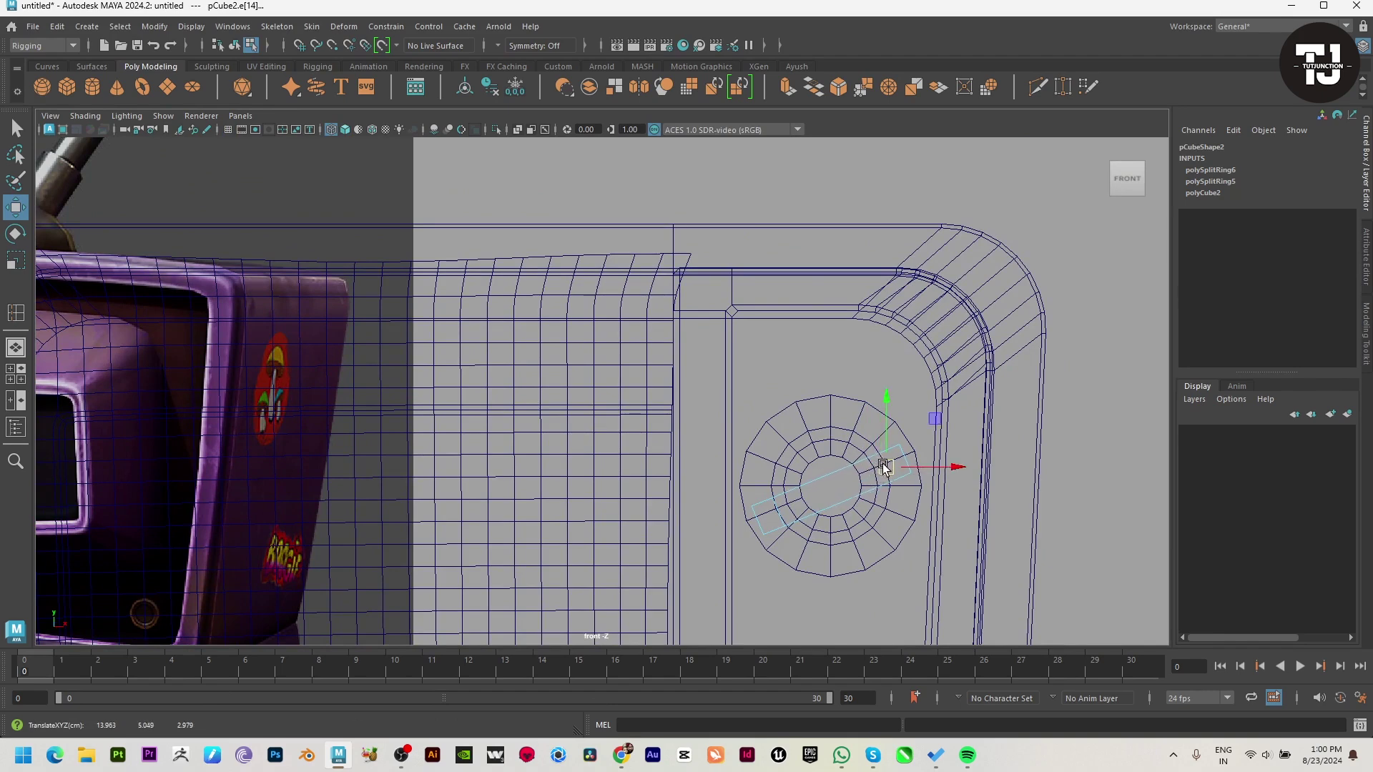
# Clear the edge selection and orbit out in perspective to see the whole TV.
pyautogui.press('space')
pyautogui.press('space')
pyautogui.keyDown('alt'); pyautogui.moveTo(813, 408); pyautogui.dragTo(856, 450); pyautogui.keyUp('alt')
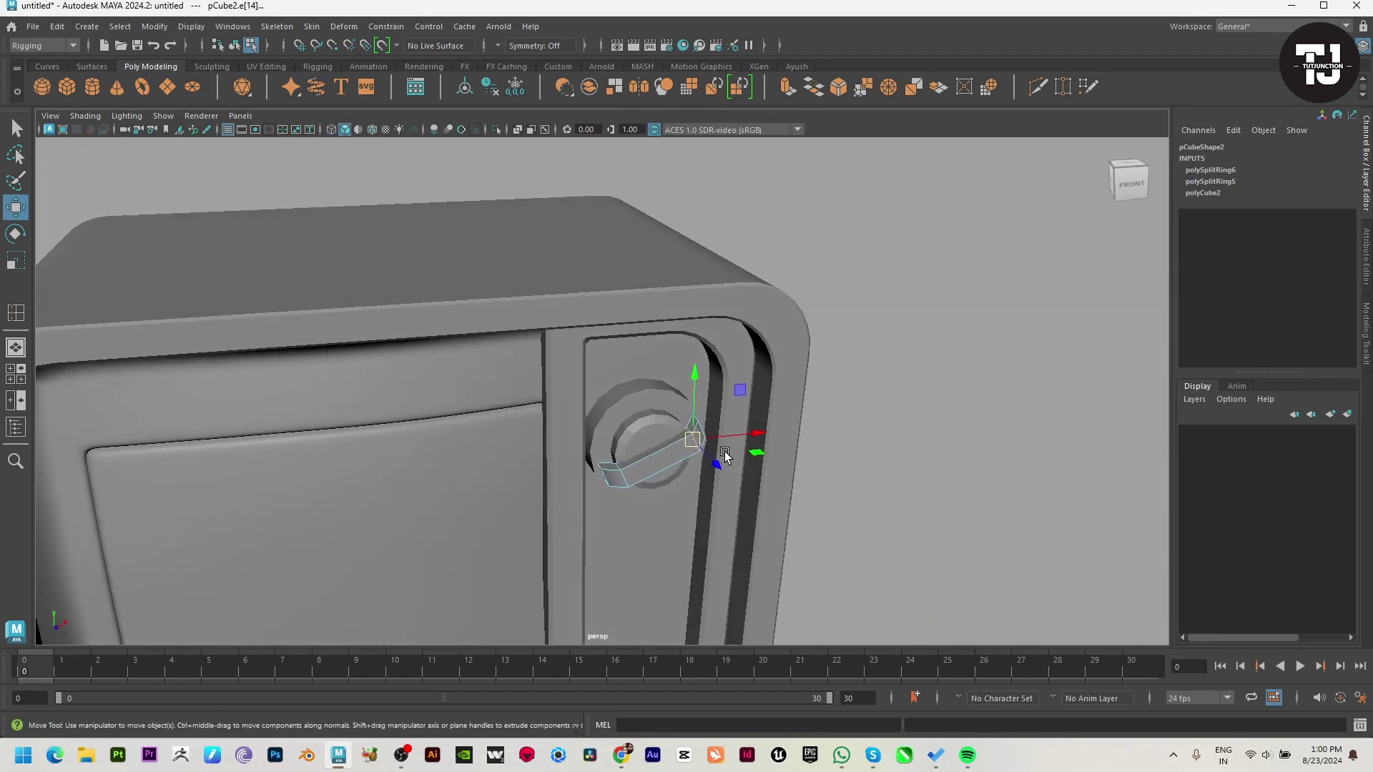
pyautogui.click(990, 358)
pyautogui.scroll(-5, 653, 426)
pyautogui.moveTo(653, 426)
pyautogui.keyDown('alt'); pyautogui.mouseDown()
pyautogui.moveTo(567, 422)
pyautogui.moveTo(762, 538)
pyautogui.mouseUp(); pyautogui.keyUp('alt')
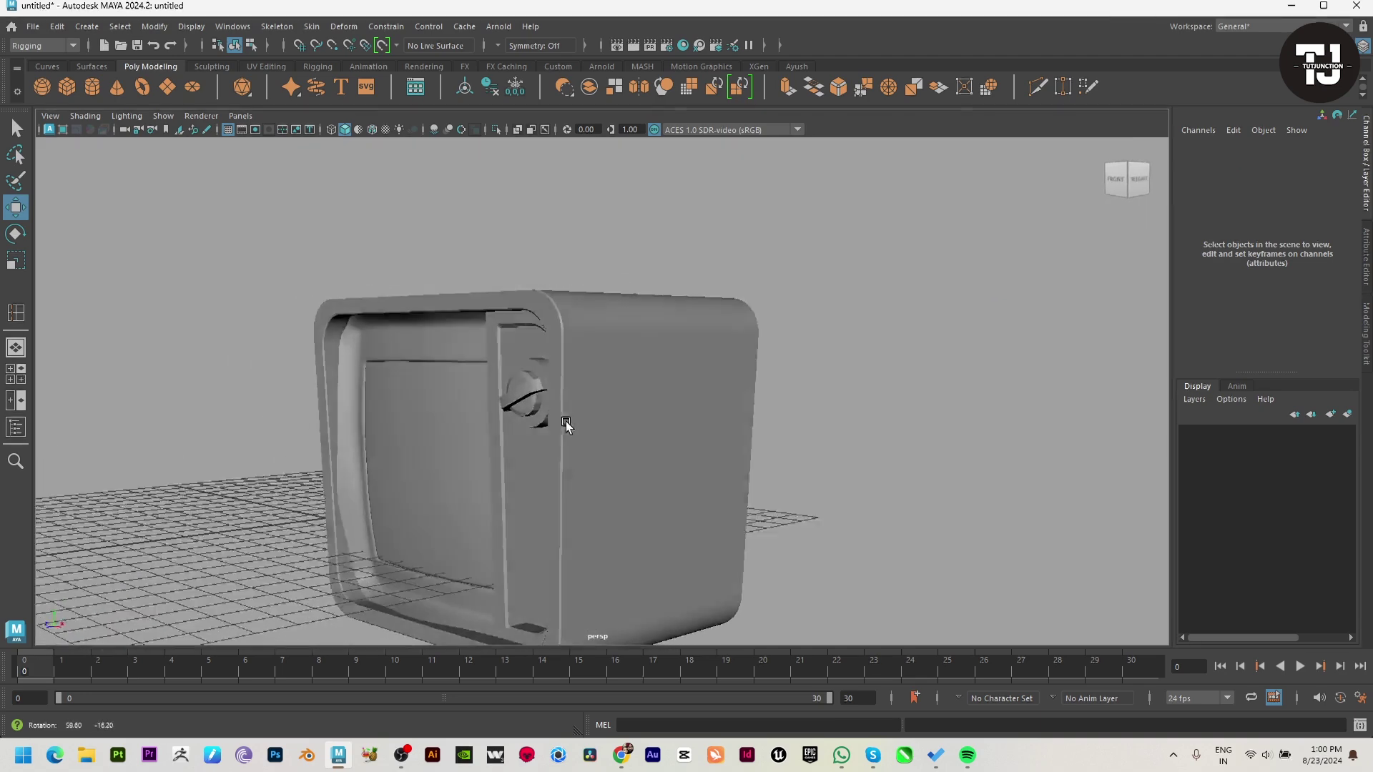
pyautogui.scroll(5, 611, 451)
# Bevel all of the knob bar's edges, giving polyBevel5 at fraction 0.122.
pyautogui.click(581, 317)
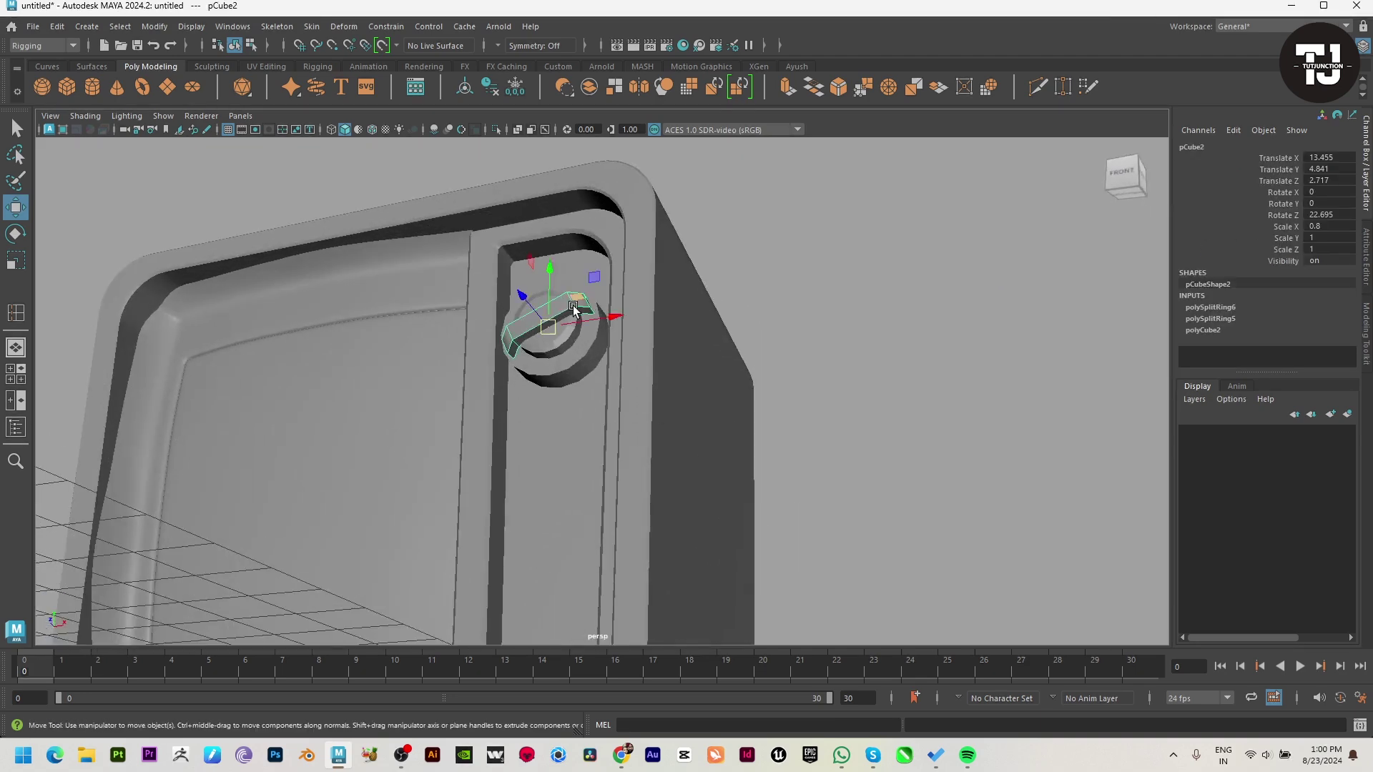
pyautogui.scroll(3, 580, 318)
pyautogui.keyDown('alt'); pyautogui.moveTo(591, 377); pyautogui.dragTo(769, 456); pyautogui.keyUp('alt')
pyautogui.press('F10')
pyautogui.click(781, 463)
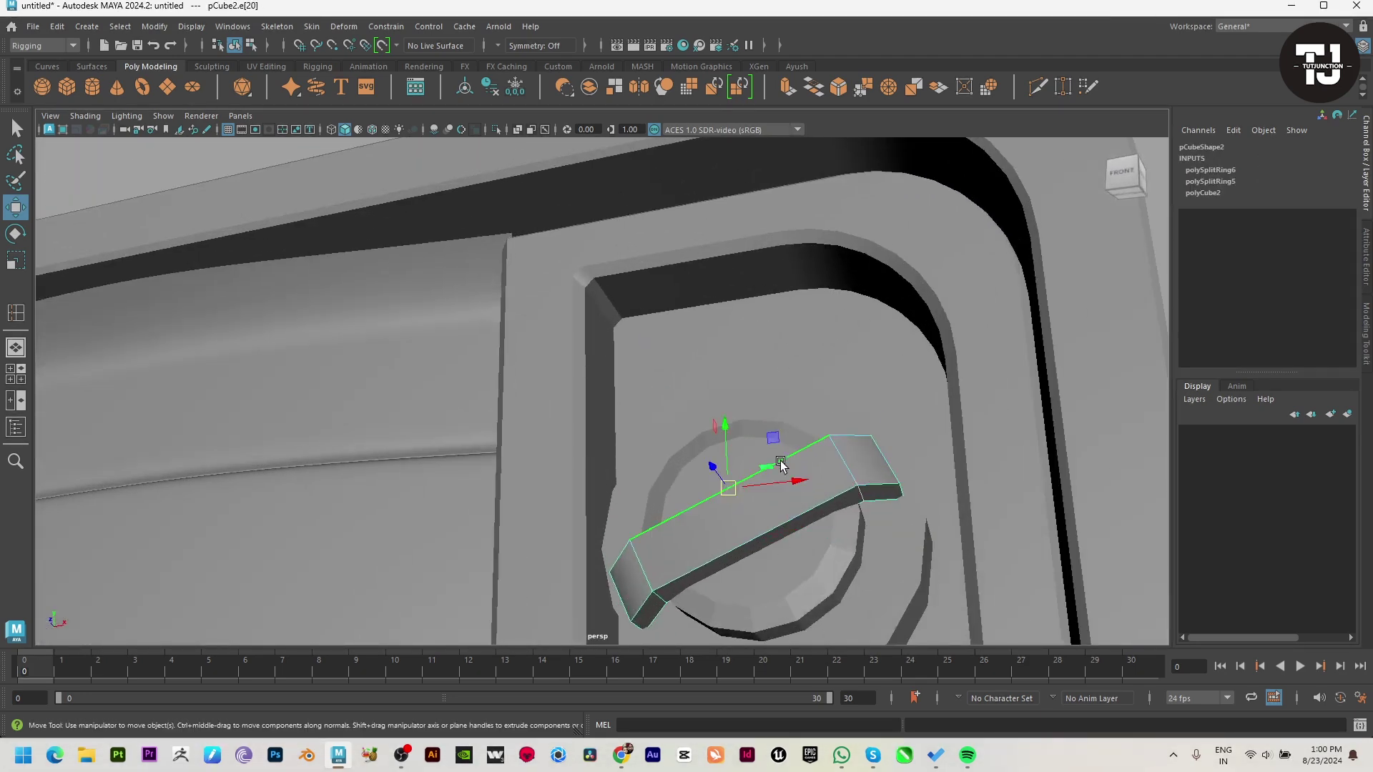
pyautogui.moveTo(534, 643); pyautogui.dragTo(939, 398)
pyautogui.keyDown('shift'); pyautogui.rightClick(863, 384); pyautogui.keyUp('shift')
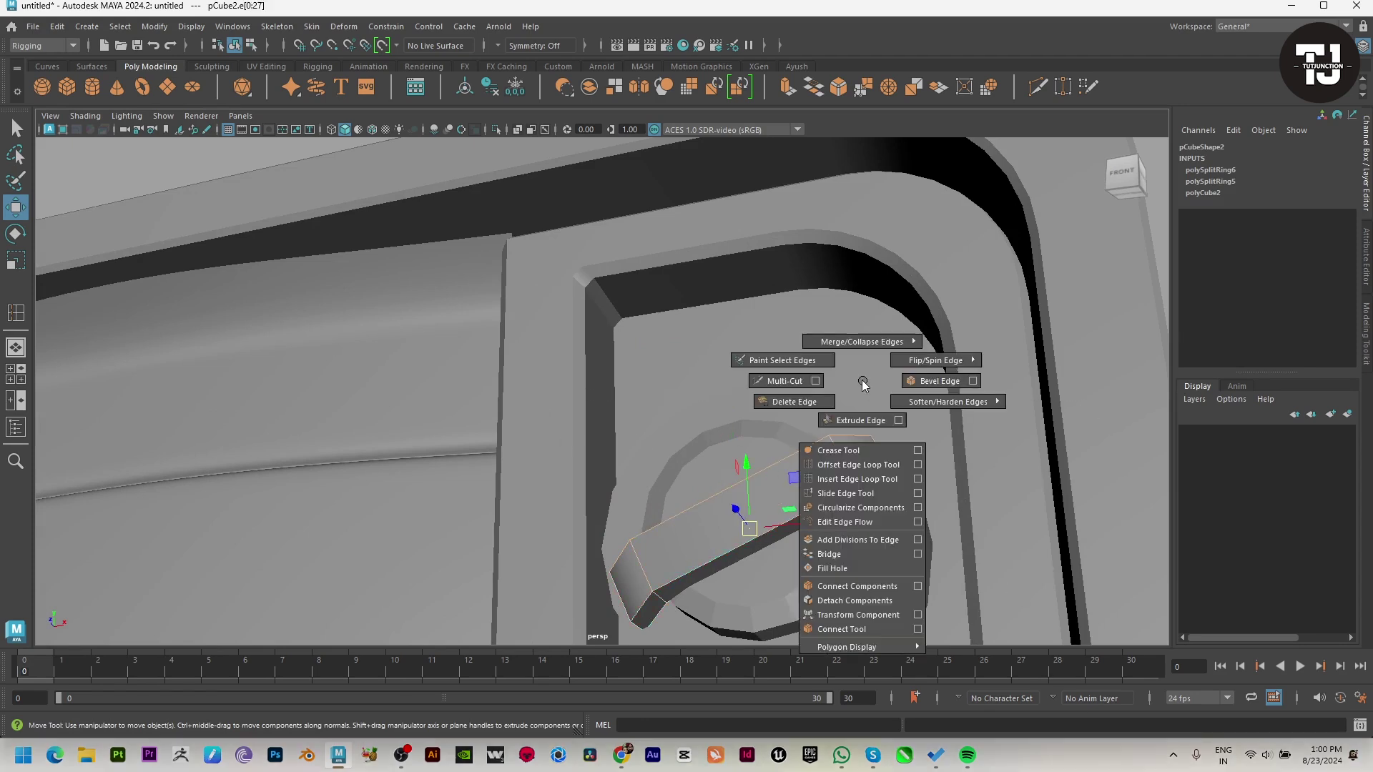
pyautogui.click(931, 381)
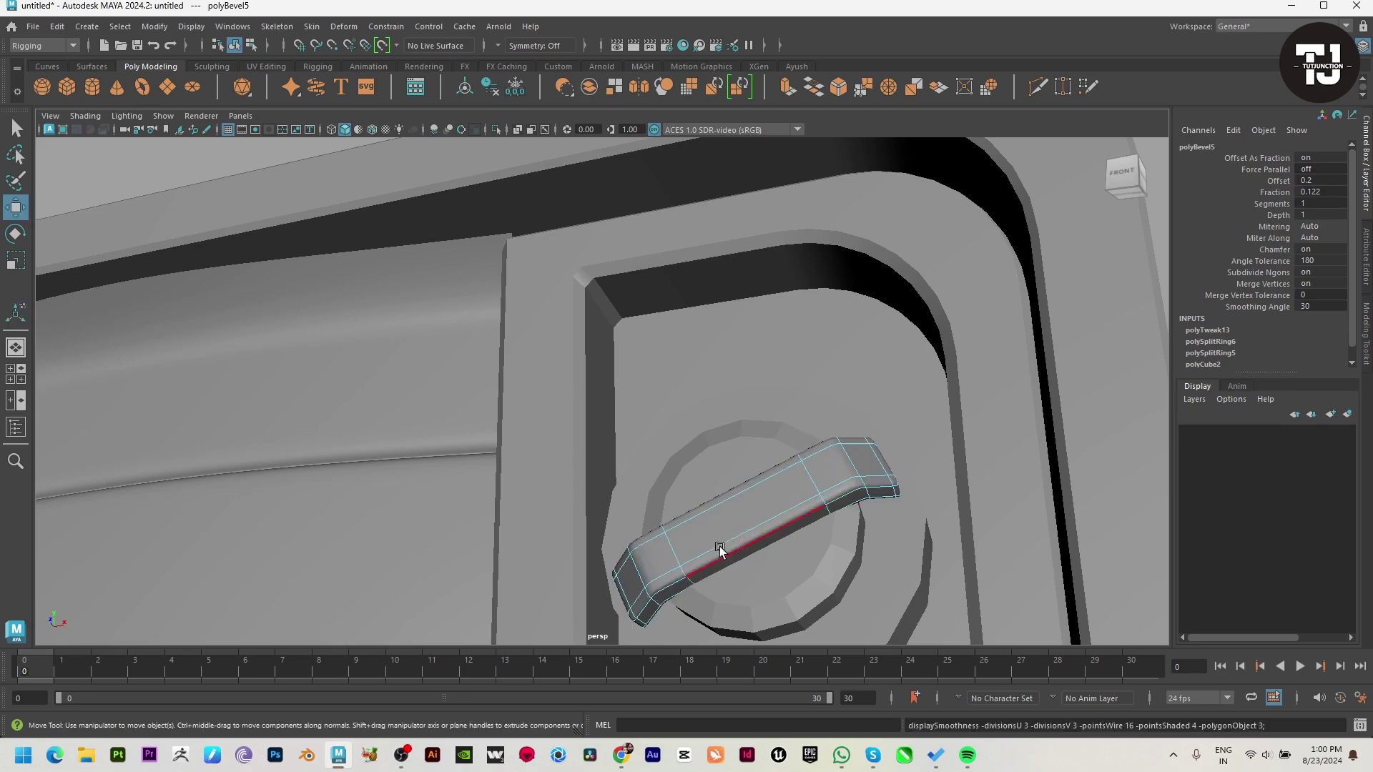
# Return to the Move tool and clear the knob-bar selection.
pyautogui.press('w')
pyautogui.scroll(-5, 1001, 513)
pyautogui.click(1059, 511)
pyautogui.click(713, 513)
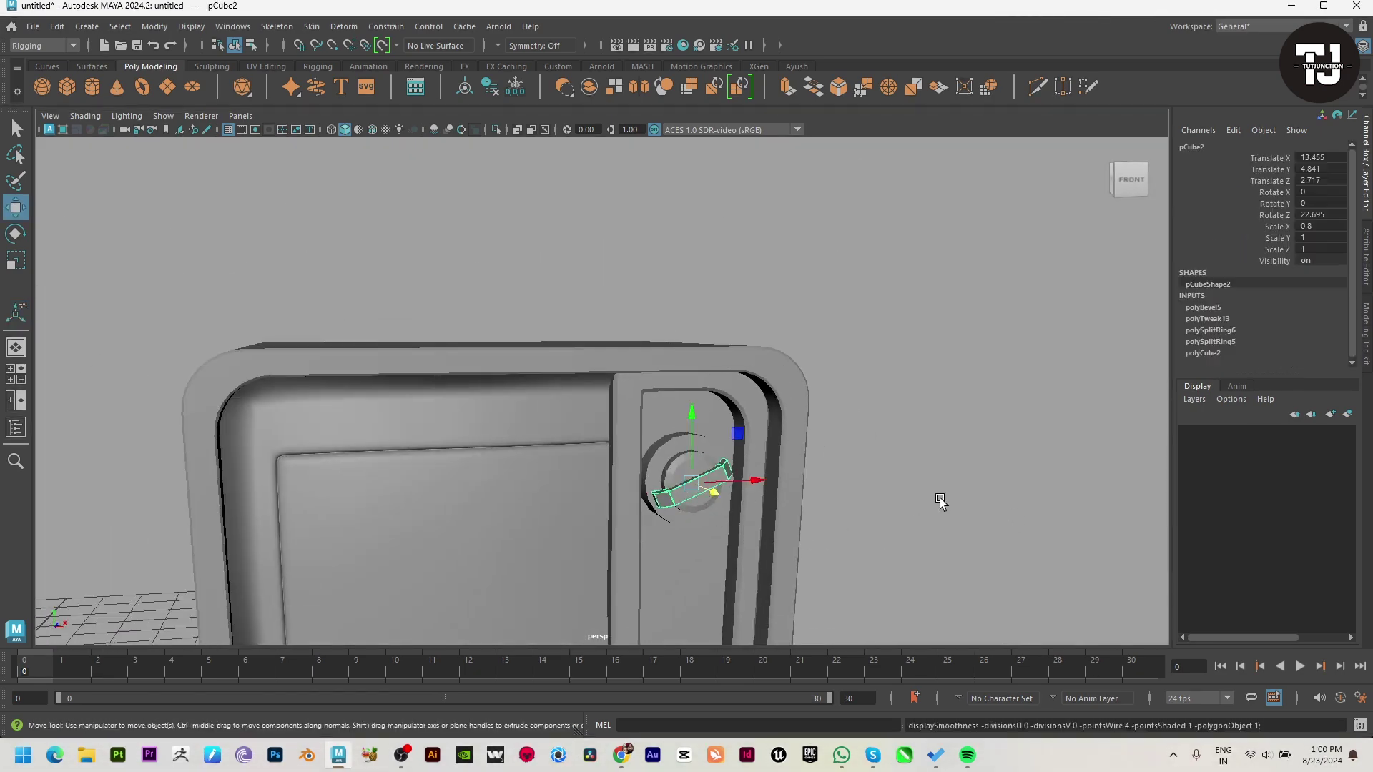
pyautogui.click(938, 500)
# Combine the knob and its grip bar into a single mesh.
pyautogui.press('space')
pyautogui.press('space')
pyautogui.scroll(-3, 465, 544)
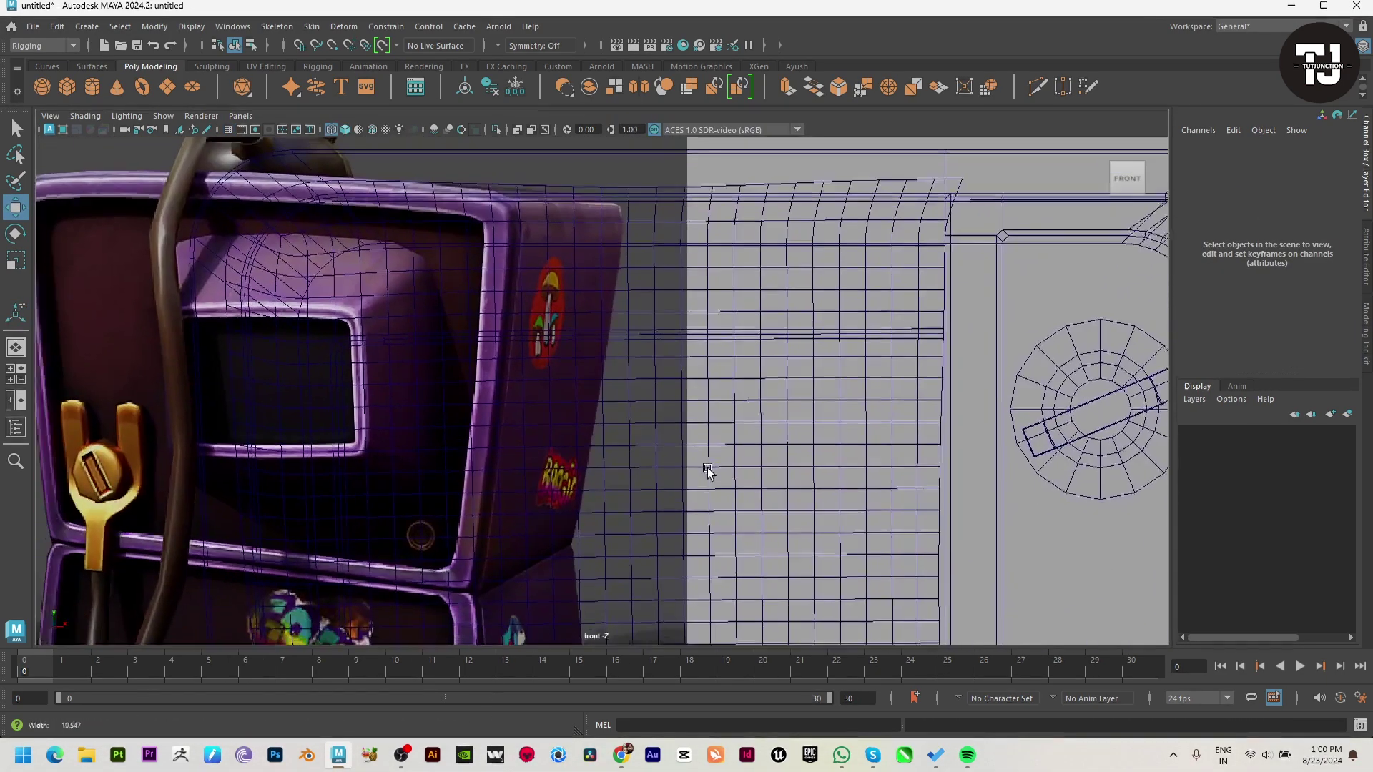
pyautogui.scroll(-3, 529, 466)
pyautogui.scroll(2, 605, 400)
pyautogui.press('space')
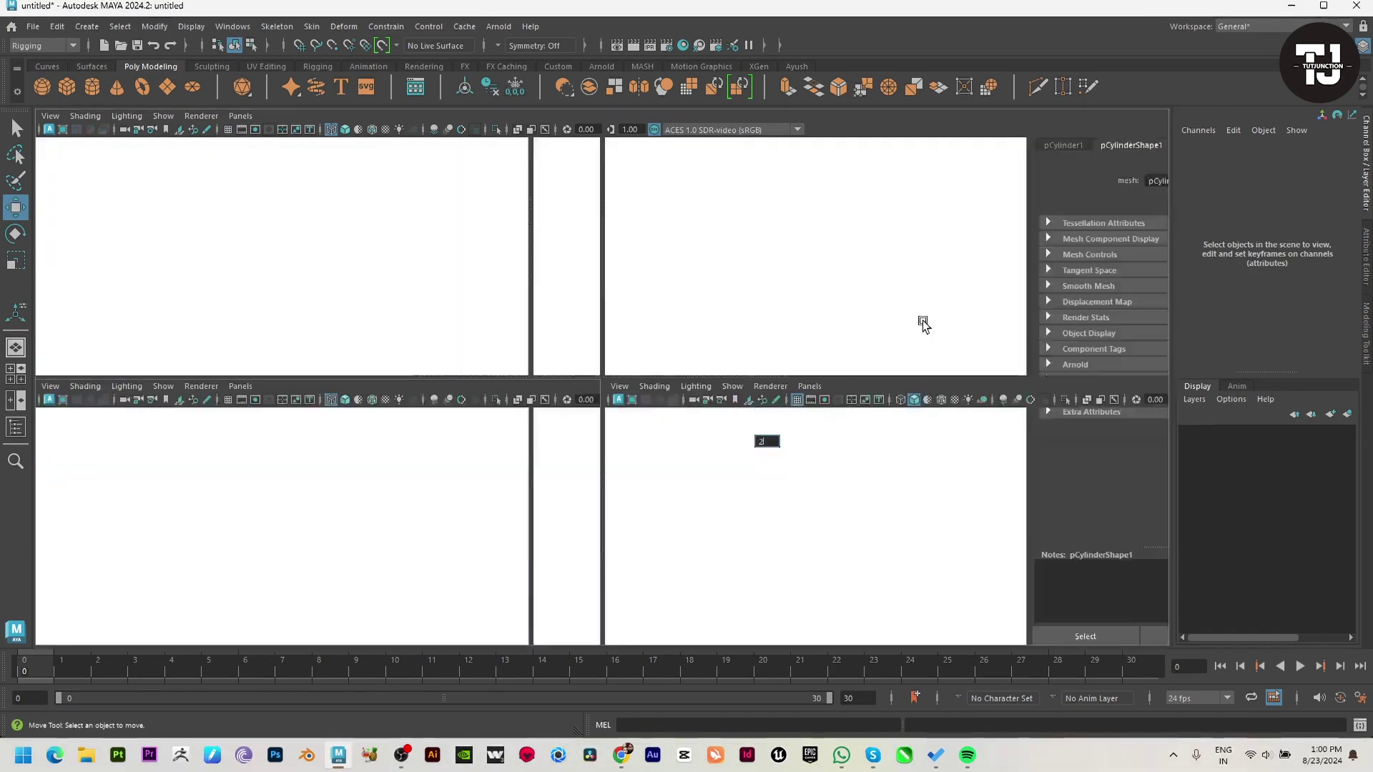
pyautogui.press('space')
pyautogui.press('space')
pyautogui.press('space')
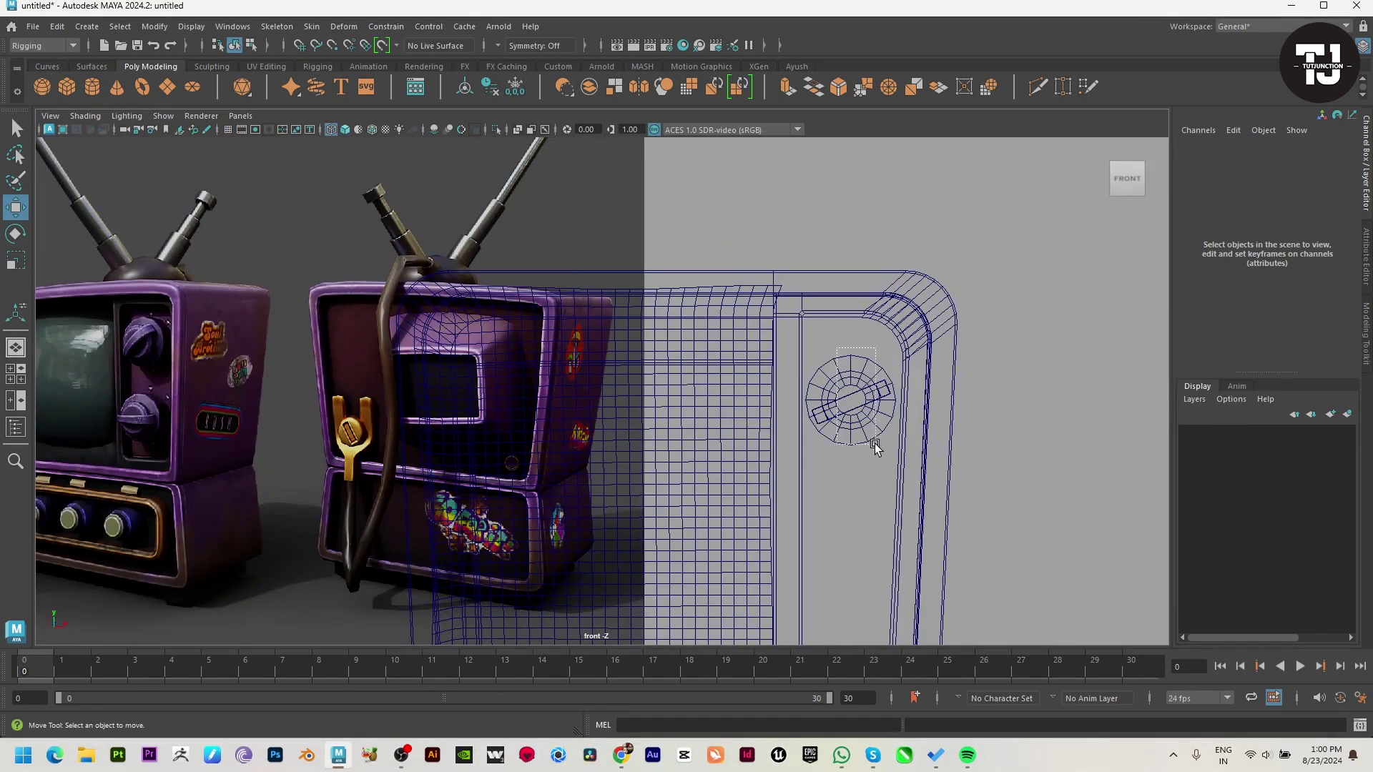
pyautogui.click(876, 439)
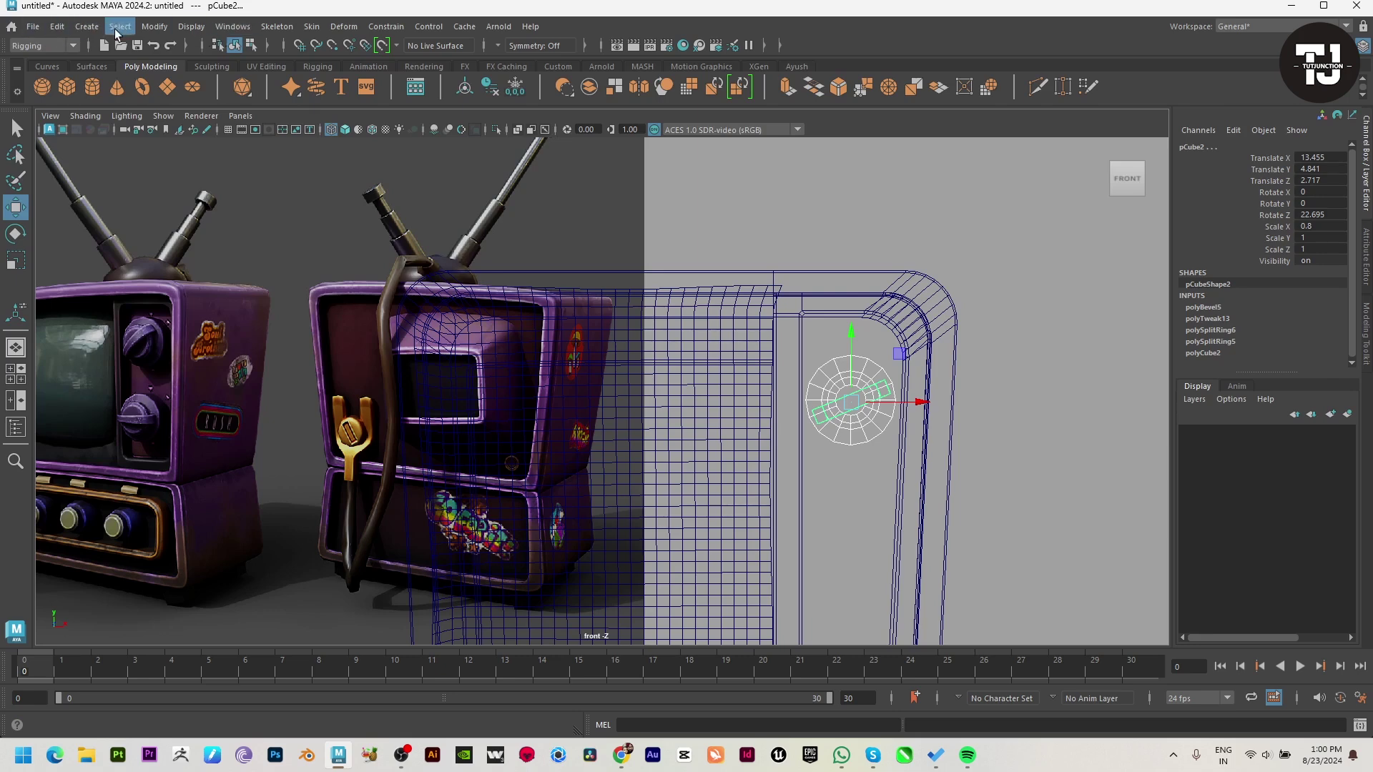
pyautogui.click(29, 61)
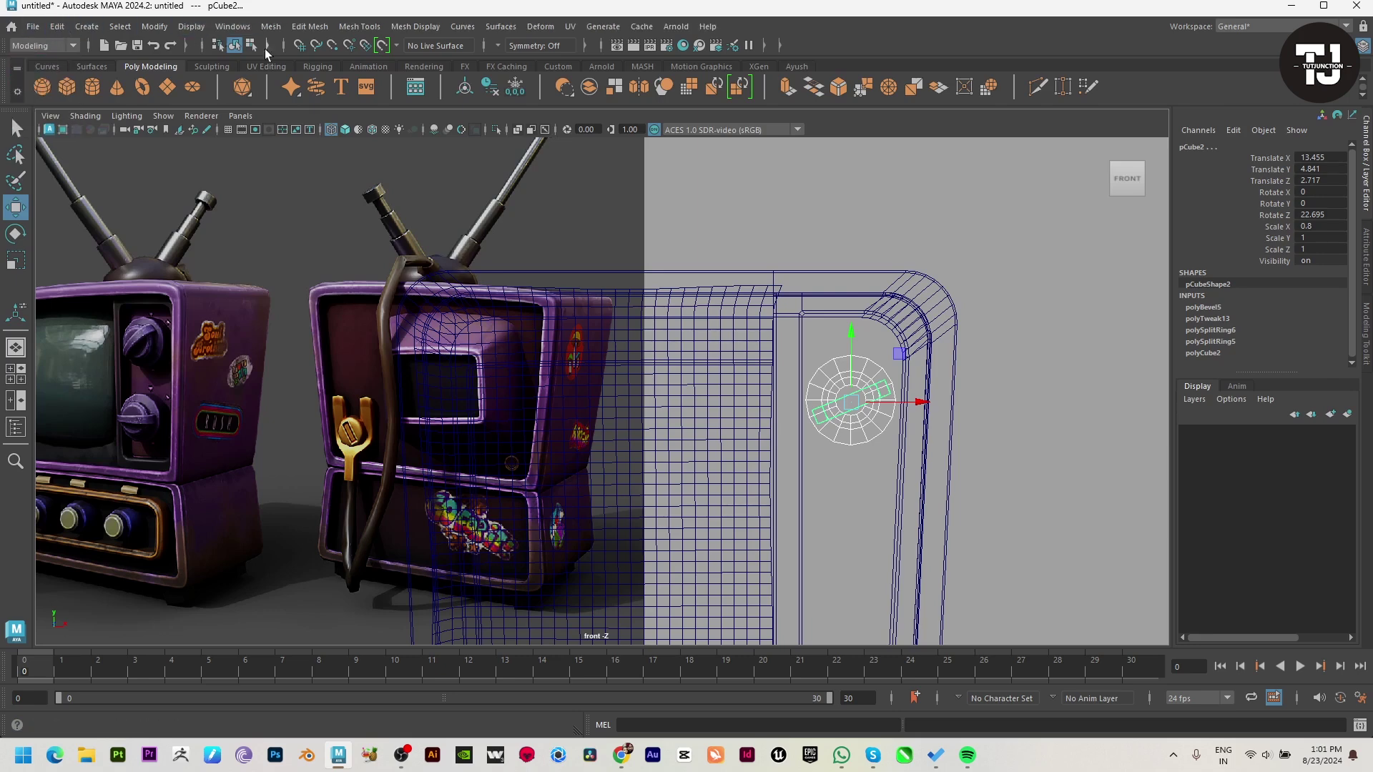
pyautogui.click(271, 26)
pyautogui.click(306, 82)
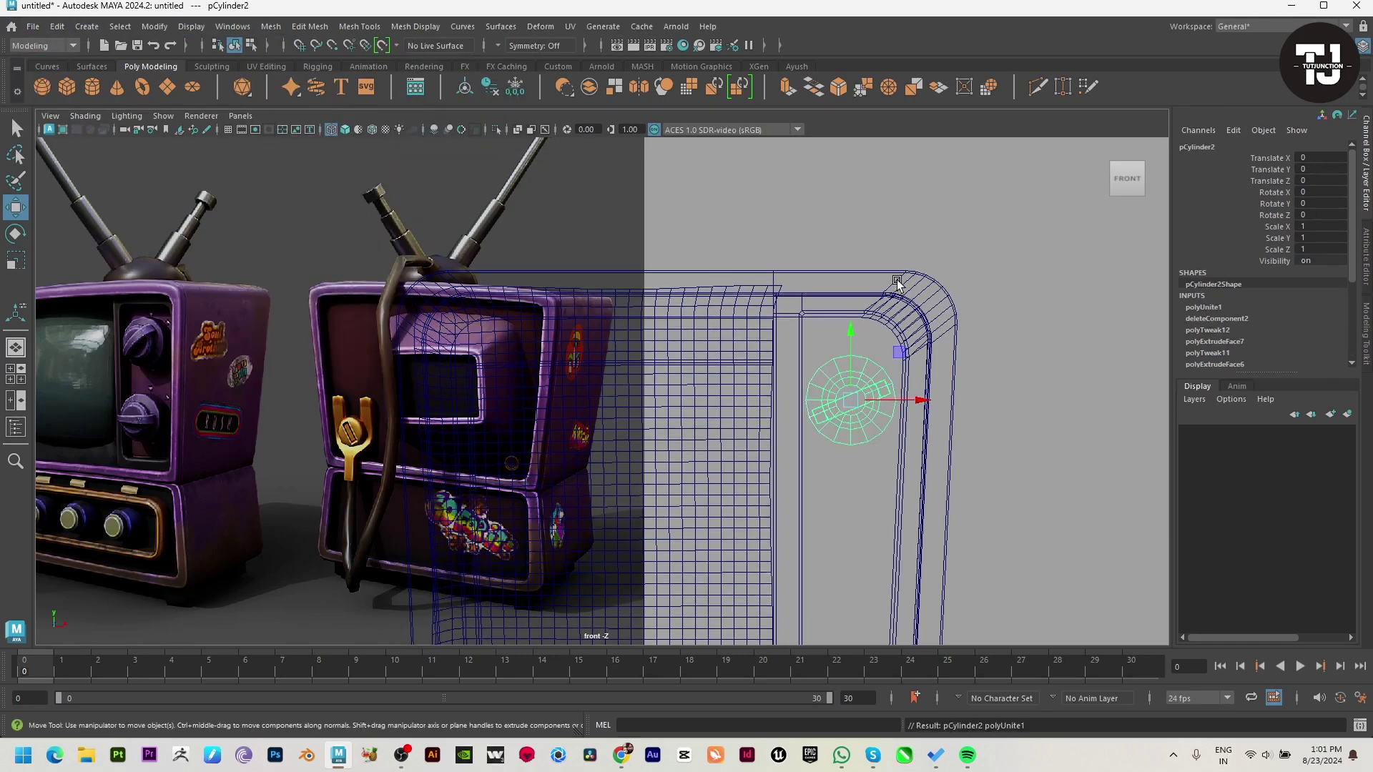
# Duplicate the combined knob as pCylinder3 and line the copy up below the first.
pyautogui.press('space')
pyautogui.press('space')
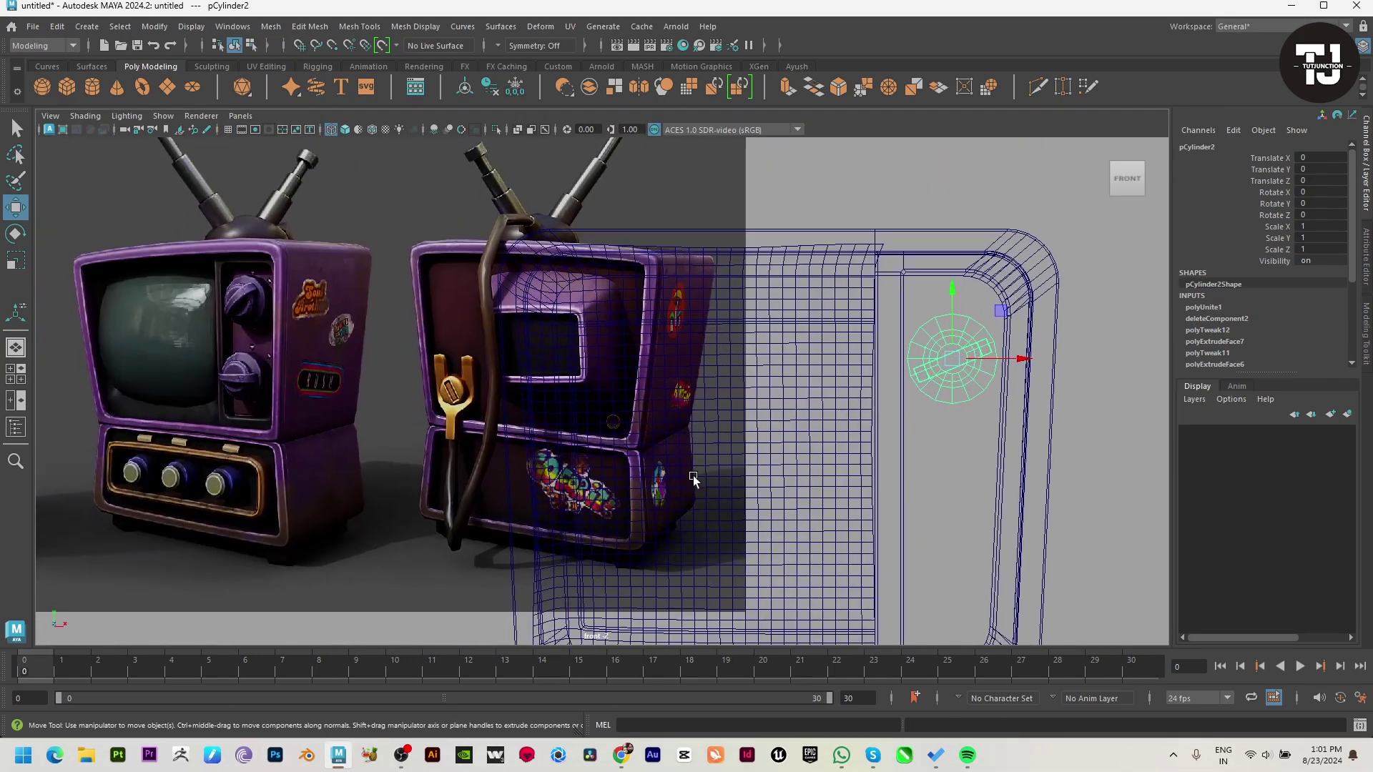
pyautogui.hotkey('ctrl', 'd')
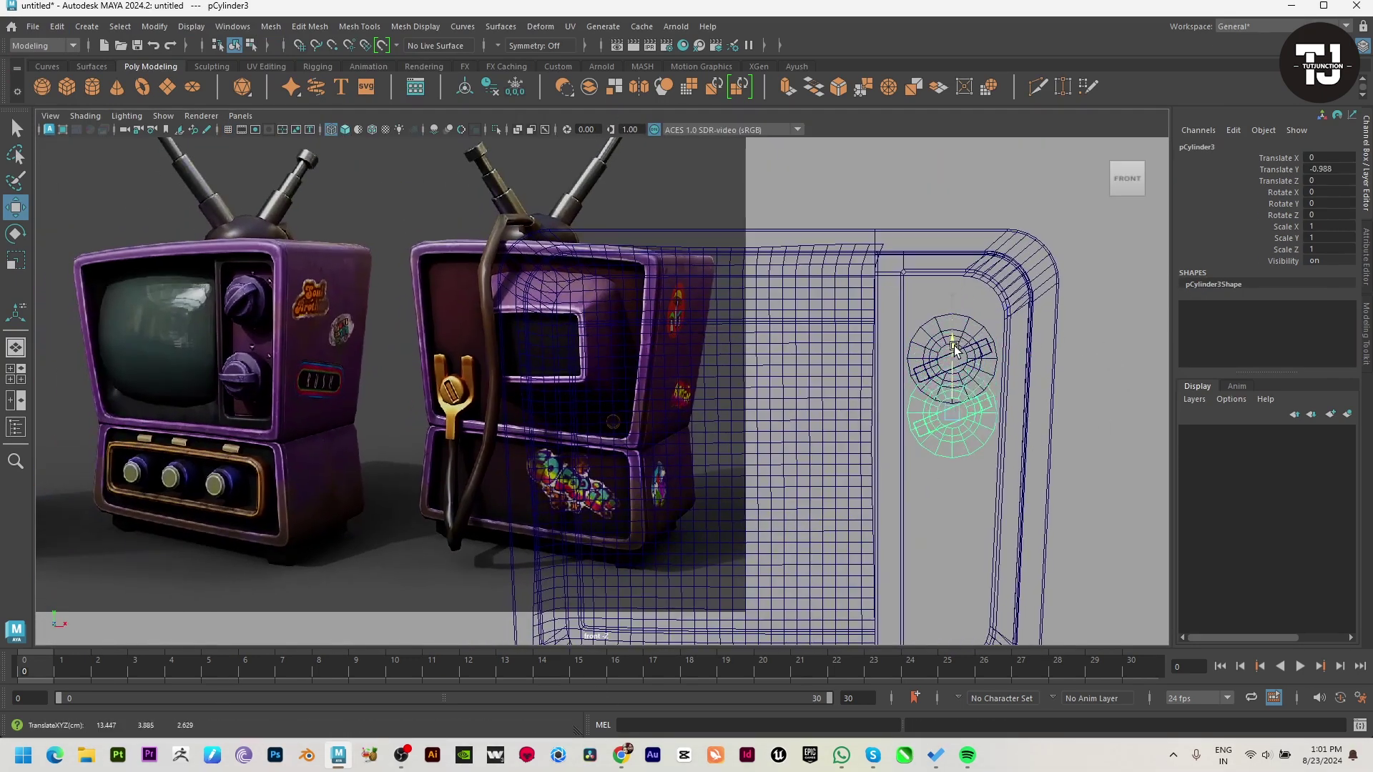
pyautogui.moveTo(963, 315)
pyautogui.mouseDown()
pyautogui.moveTo(969, 444)
pyautogui.moveTo(993, 457)
pyautogui.mouseUp()
pyautogui.press('e')
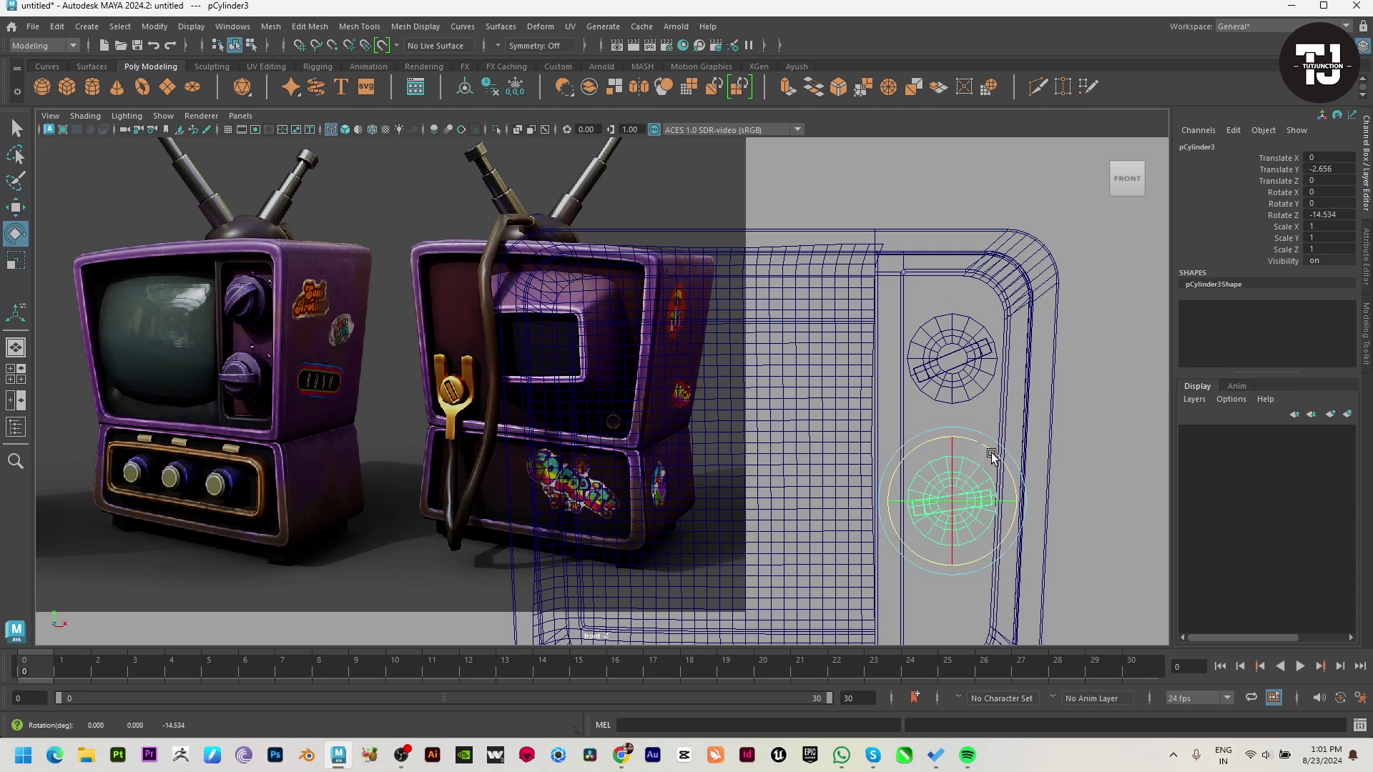
pyautogui.press('w')
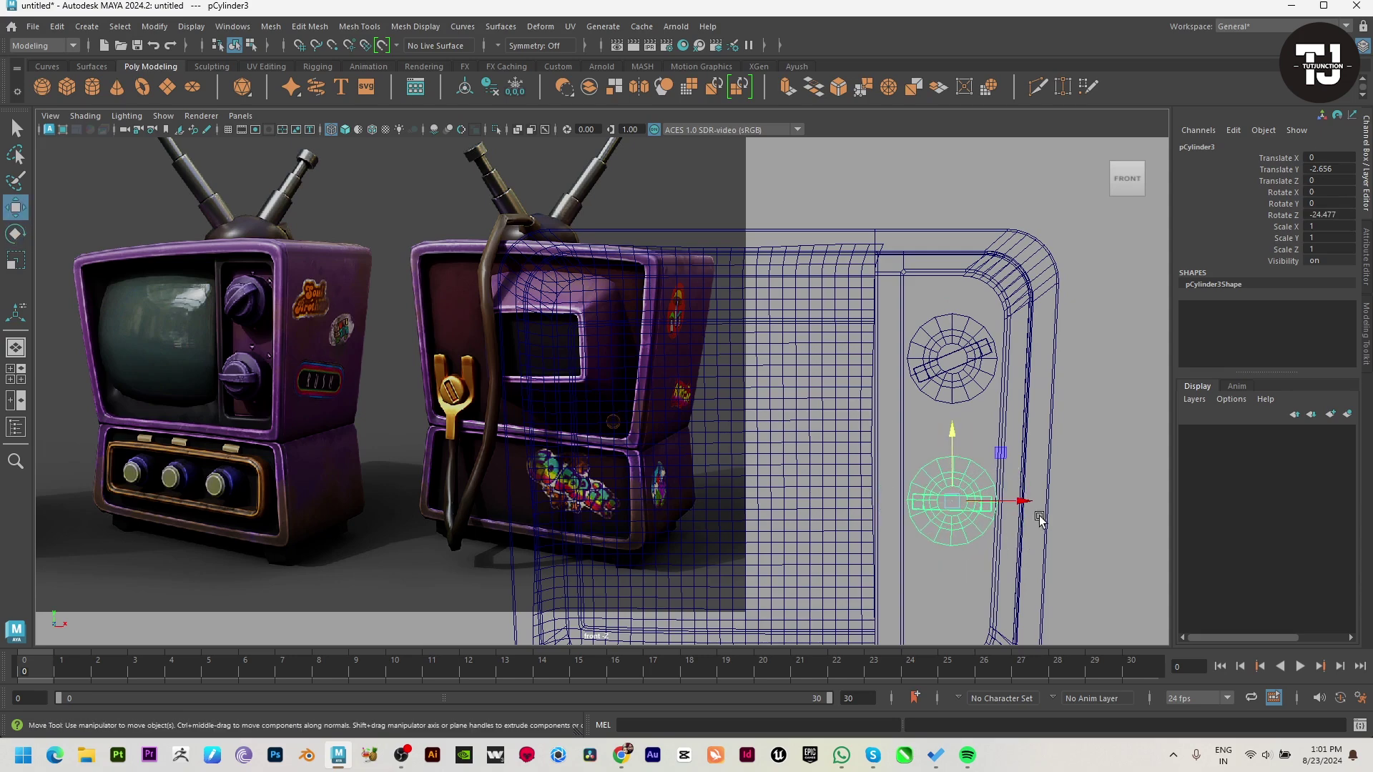
pyautogui.moveTo(1032, 503); pyautogui.dragTo(1030, 504)
pyautogui.press('space')
pyautogui.press('space')
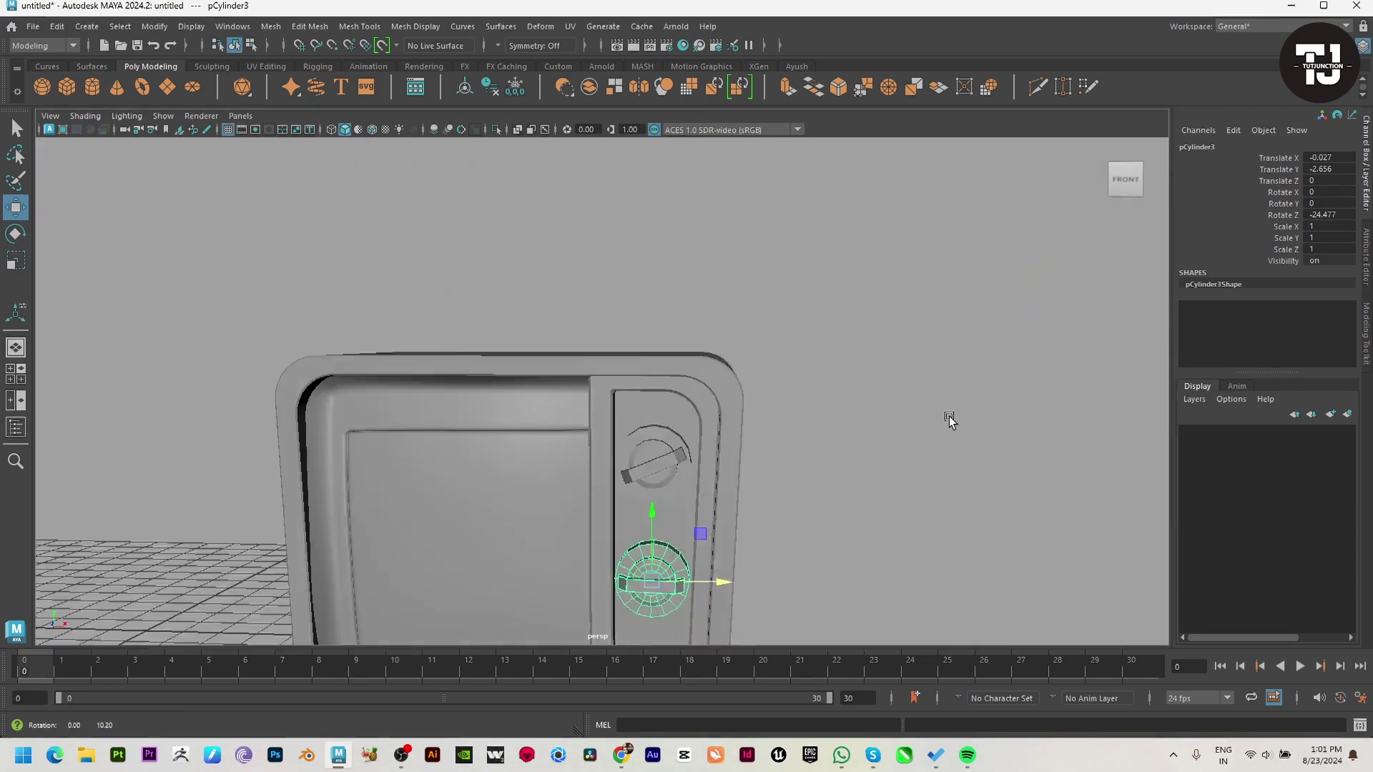
pyautogui.moveTo(948, 421)
pyautogui.keyDown('alt'); pyautogui.mouseDown()
pyautogui.moveTo(724, 426)
pyautogui.moveTo(739, 479)
pyautogui.mouseUp(); pyautogui.keyUp('alt')
pyautogui.keyDown('alt'); pyautogui.moveTo(738, 479); pyautogui.dragTo(758, 522, button='right'); pyautogui.keyUp('alt')
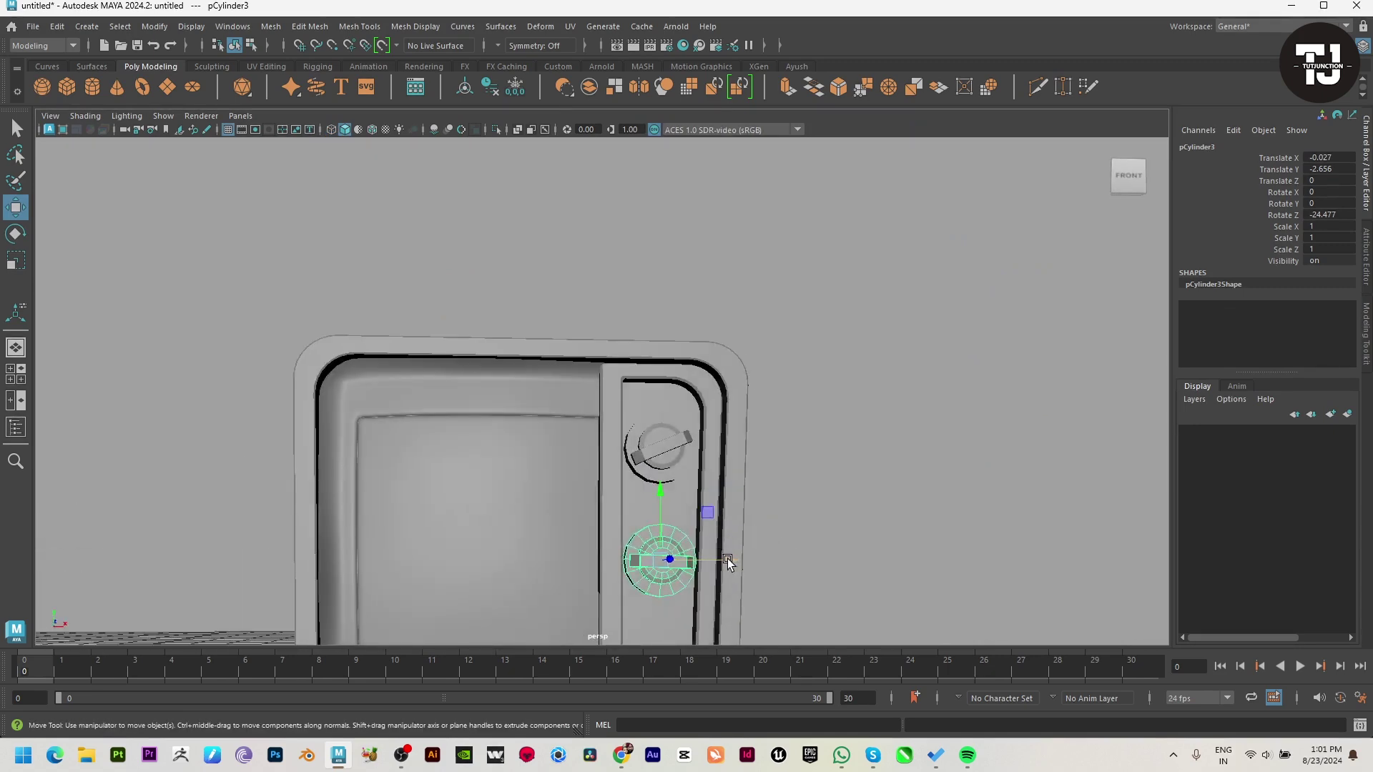
pyautogui.moveTo(727, 559); pyautogui.dragTo(725, 556)
# Lower the upper knob slightly, to about Translate Y -0.614.
pyautogui.press('space')
pyautogui.press('space')
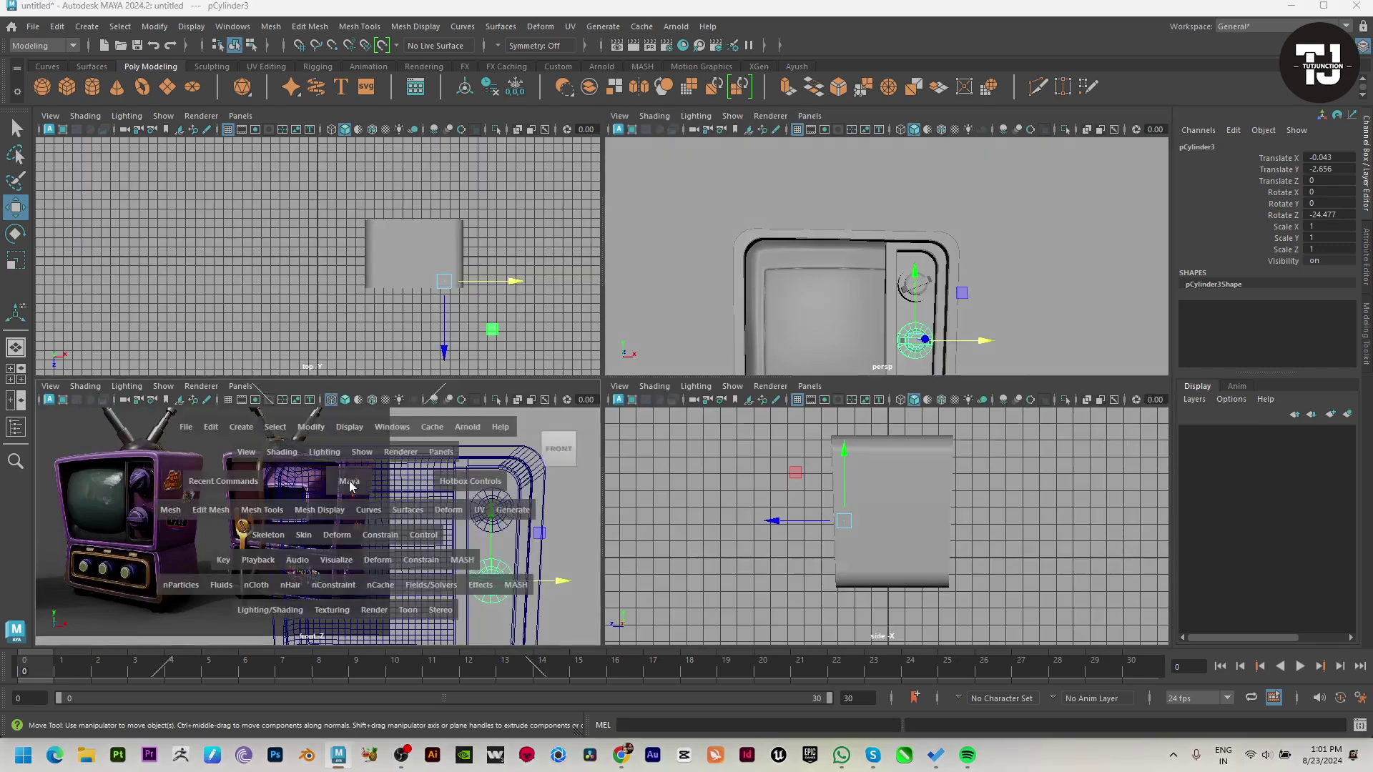
pyautogui.press('space')
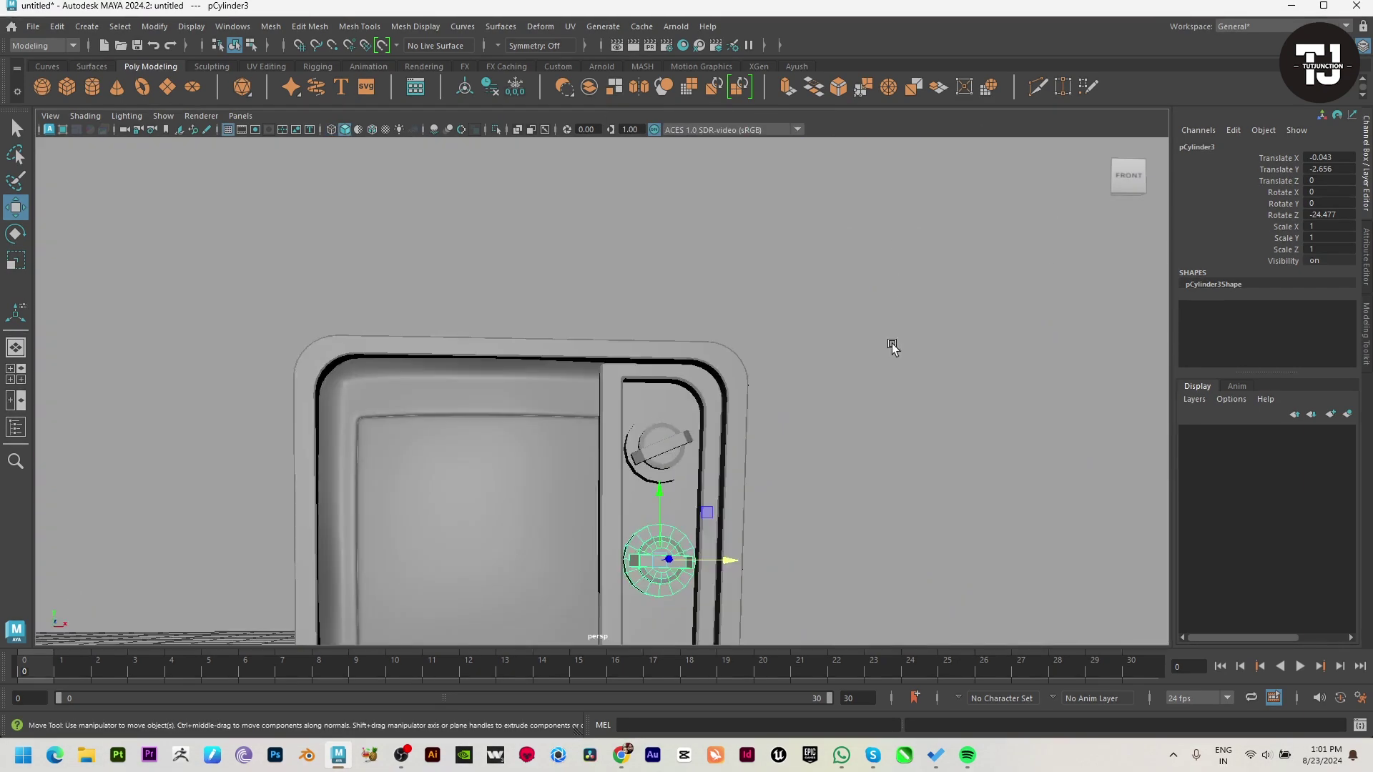
pyautogui.scroll(-3, 892, 343)
pyautogui.scroll(2, 739, 476)
pyautogui.click(628, 299)
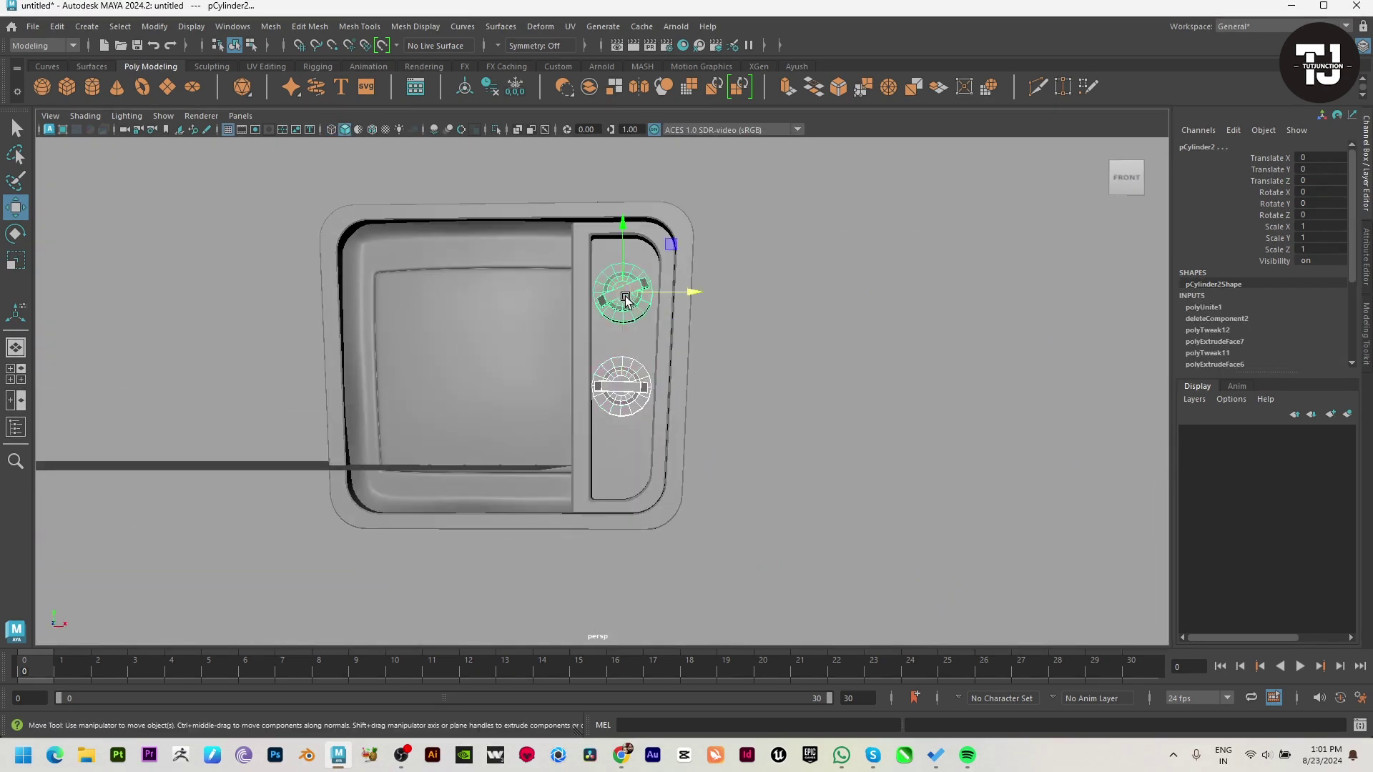
pyautogui.moveTo(623, 228); pyautogui.dragTo(631, 247)
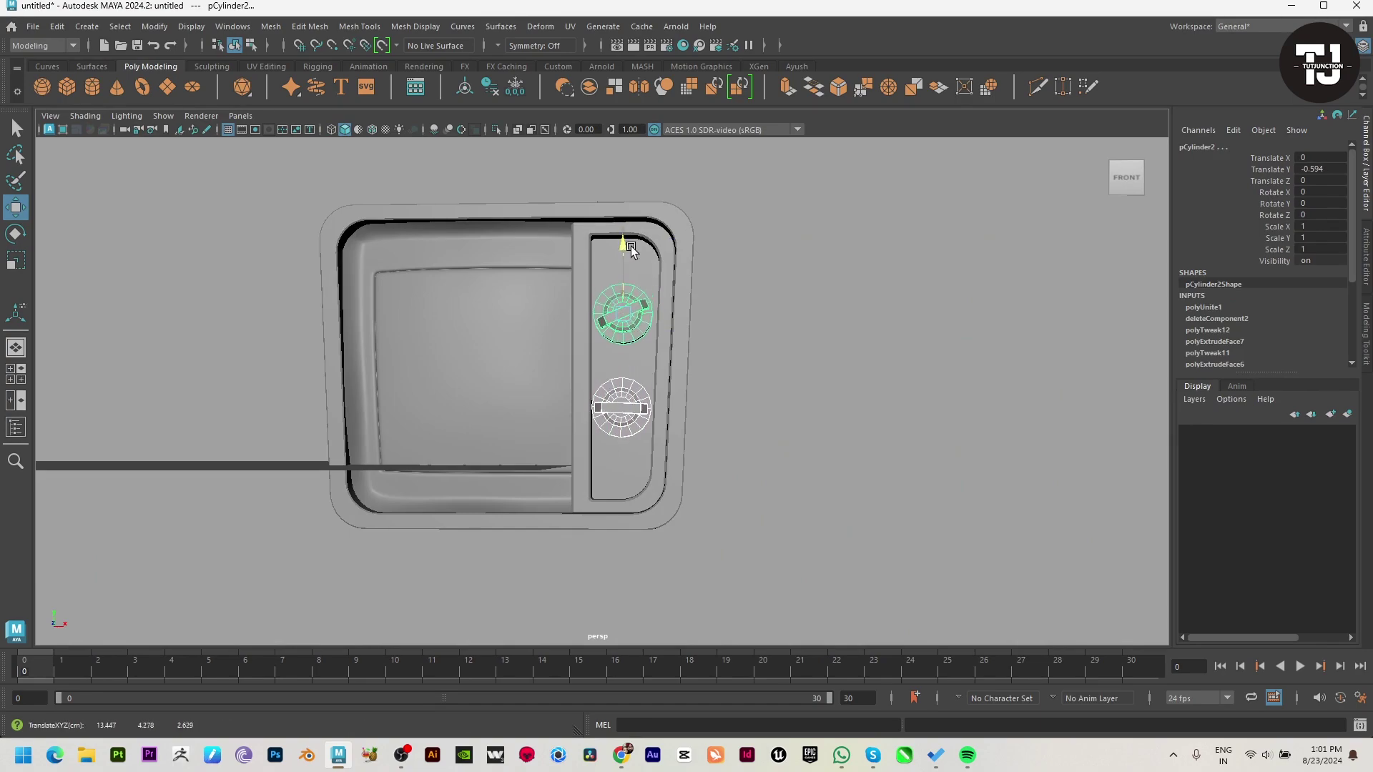
pyautogui.click(913, 379)
pyautogui.keyDown('alt'); pyautogui.moveTo(913, 380); pyautogui.dragTo(622, 538); pyautogui.keyUp('alt')
pyautogui.press('space')
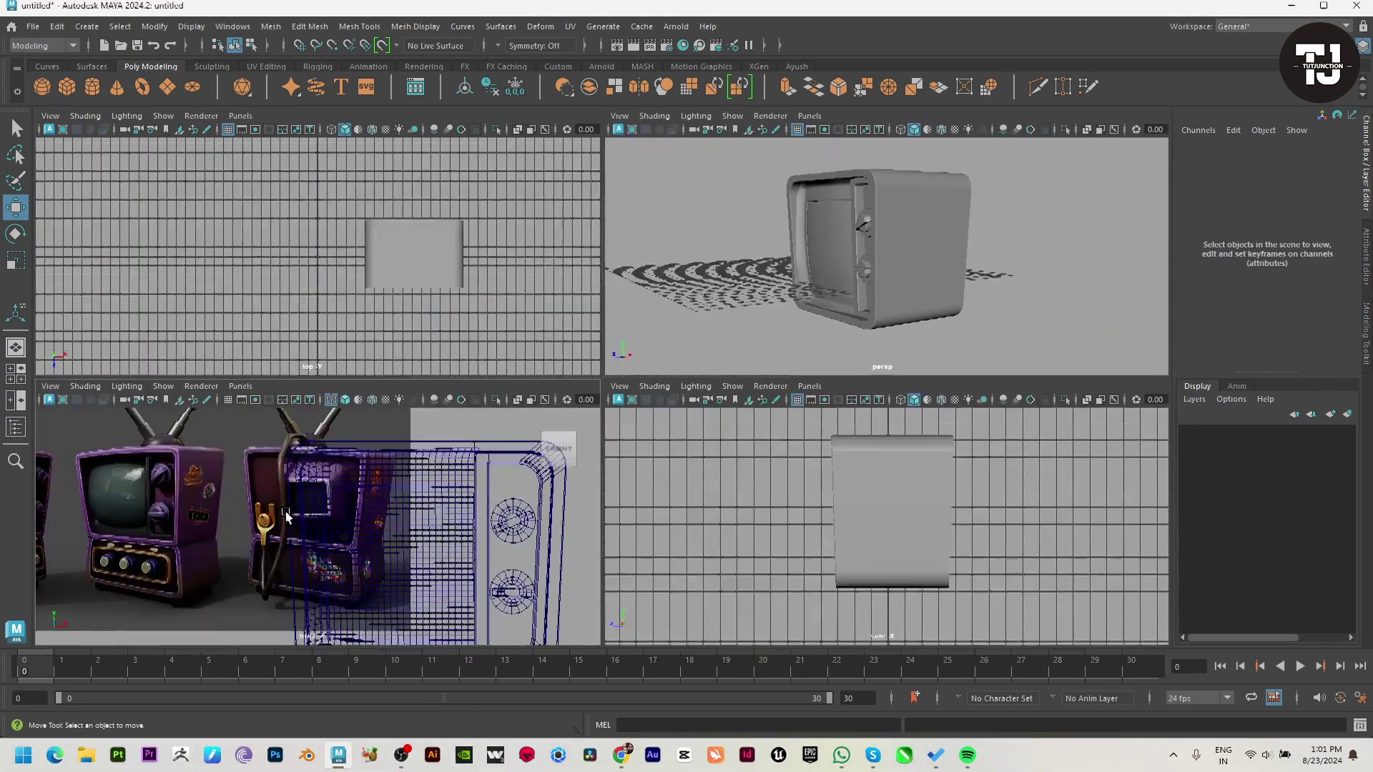
pyautogui.press('space')
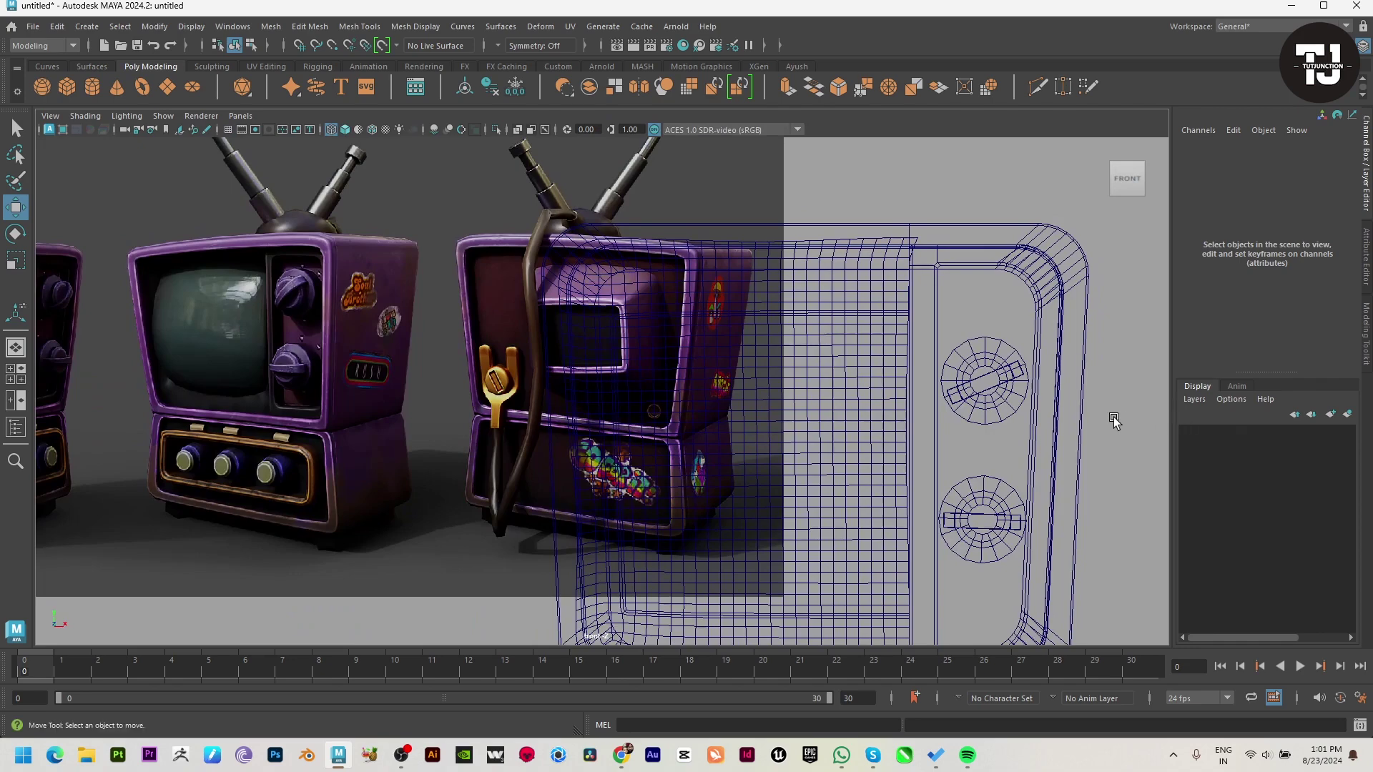
pyautogui.press('space')
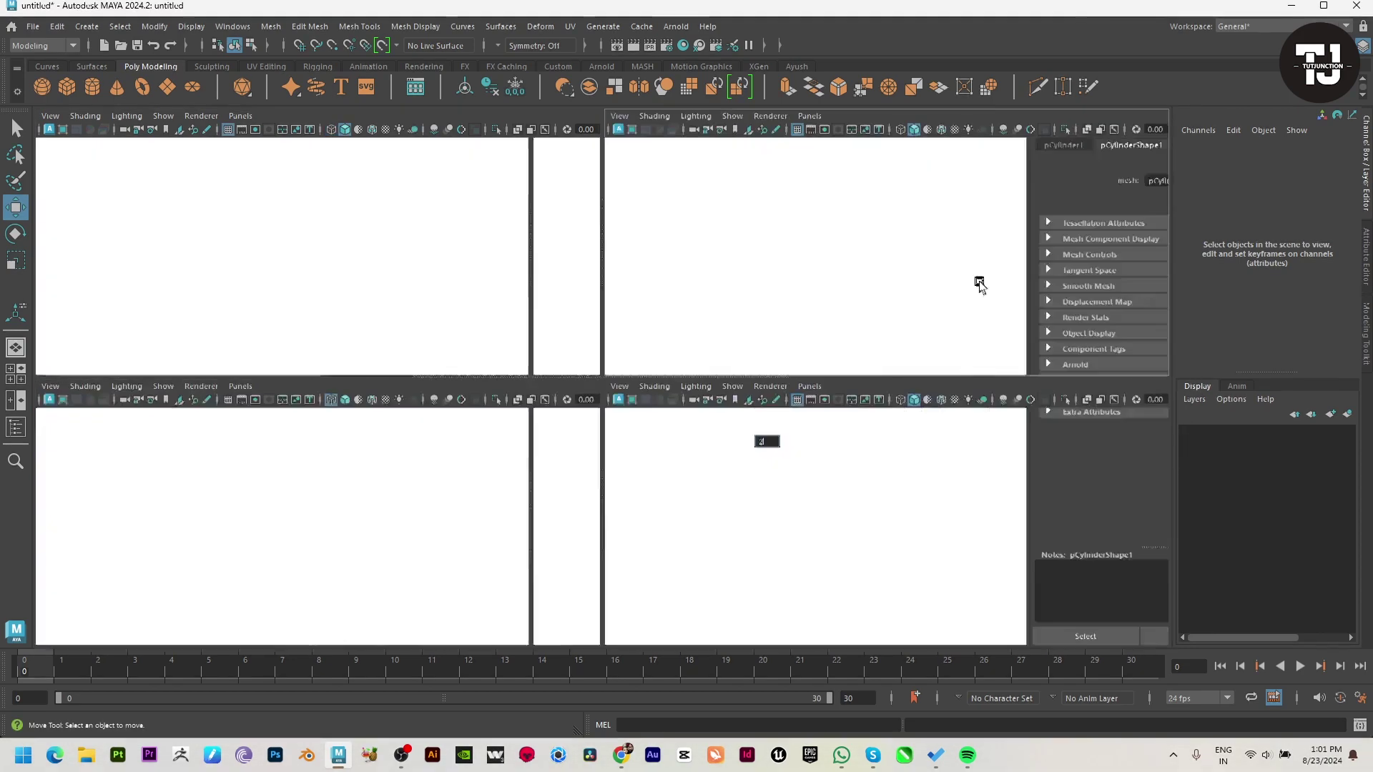
pyautogui.press('space')
# Zero the TV body's pivot and drag a duplicate down beneath the TV.
pyautogui.click(665, 418)
pyautogui.scroll(3, 821, 419)
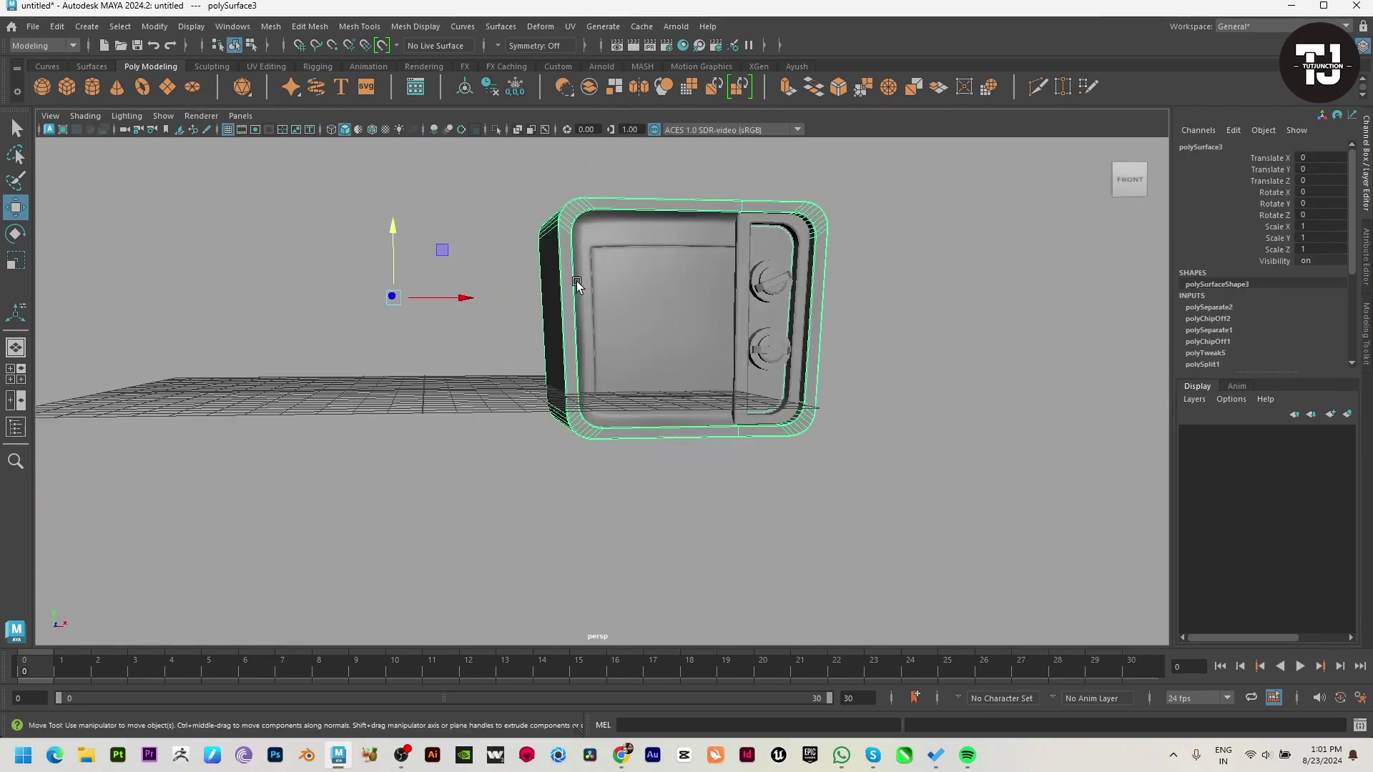
pyautogui.click(154, 26)
pyautogui.click(185, 147)
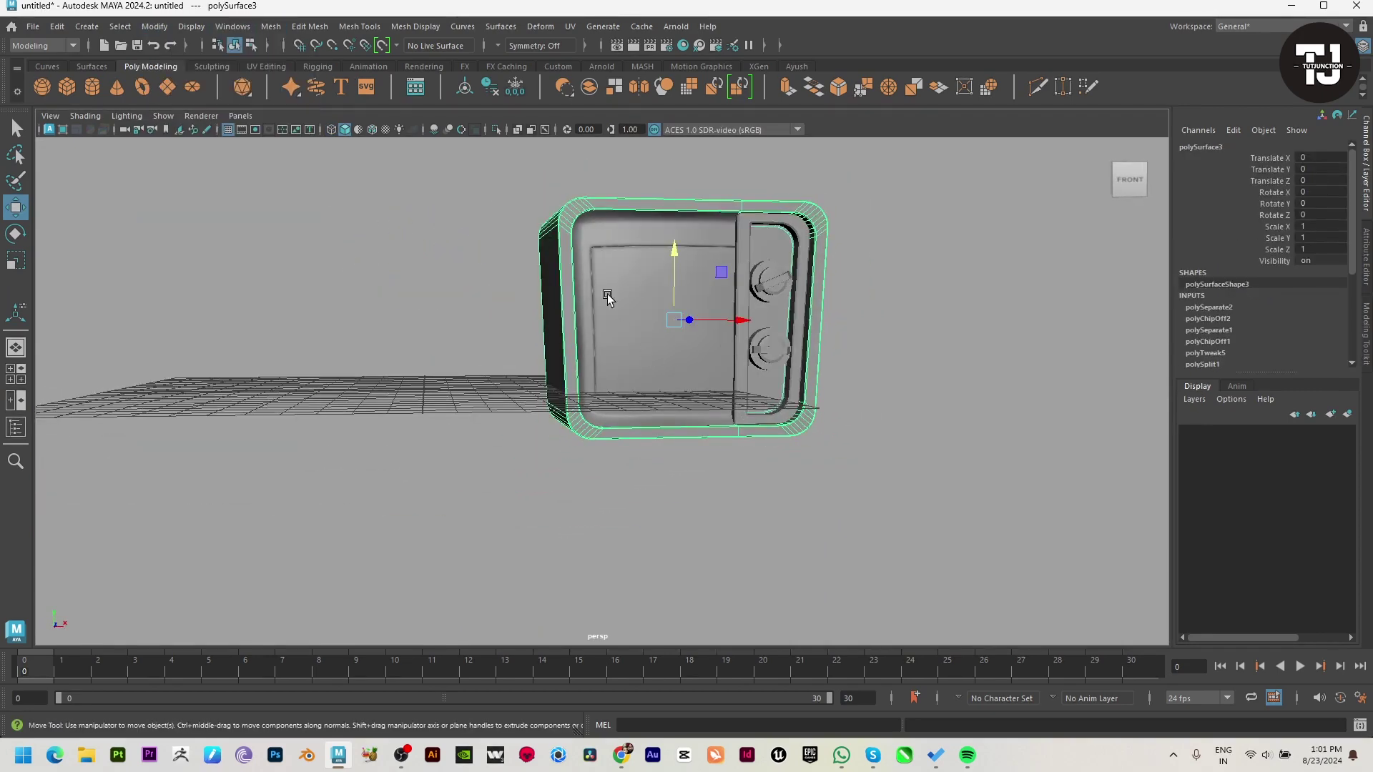
pyautogui.hotkey('ctrl', 'd')
pyautogui.moveTo(688, 290); pyautogui.dragTo(738, 472)
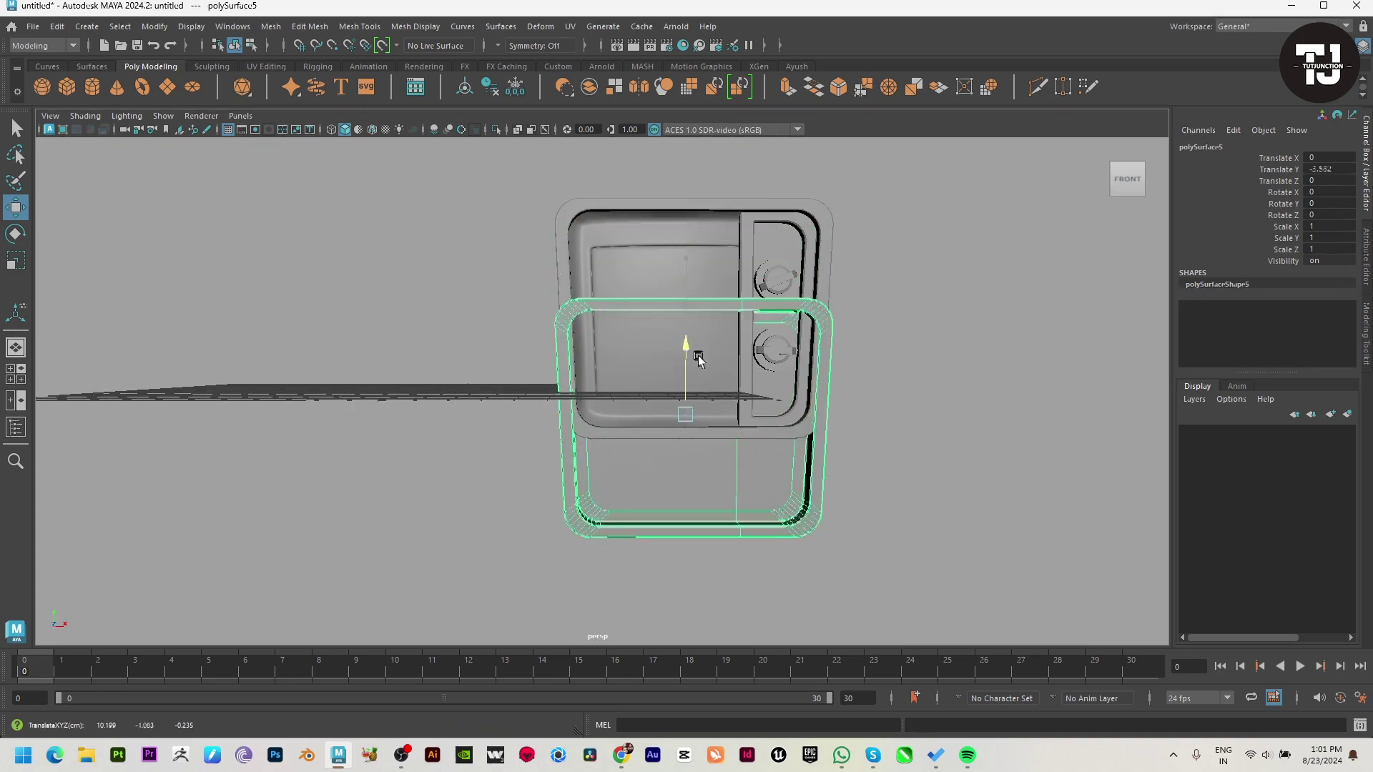
# Flip the duplicated body upside down with Scale Y -1.
pyautogui.press('space')
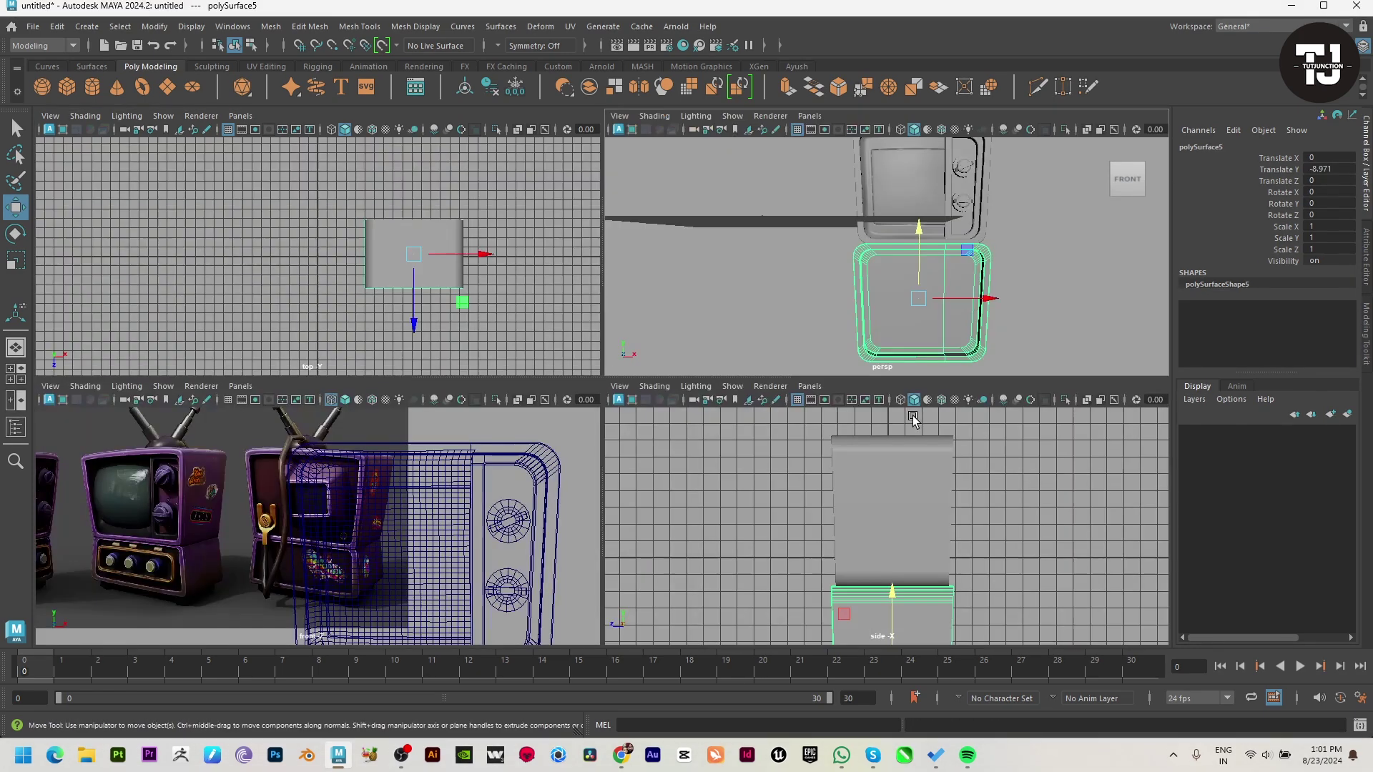
pyautogui.press('space')
pyautogui.moveTo(859, 407)
pyautogui.keyDown('alt'); pyautogui.mouseDown()
pyautogui.moveTo(720, 367)
pyautogui.moveTo(655, 386)
pyautogui.moveTo(658, 362)
pyautogui.moveTo(652, 512)
pyautogui.mouseUp(); pyautogui.keyUp('alt')
pyautogui.press('r')
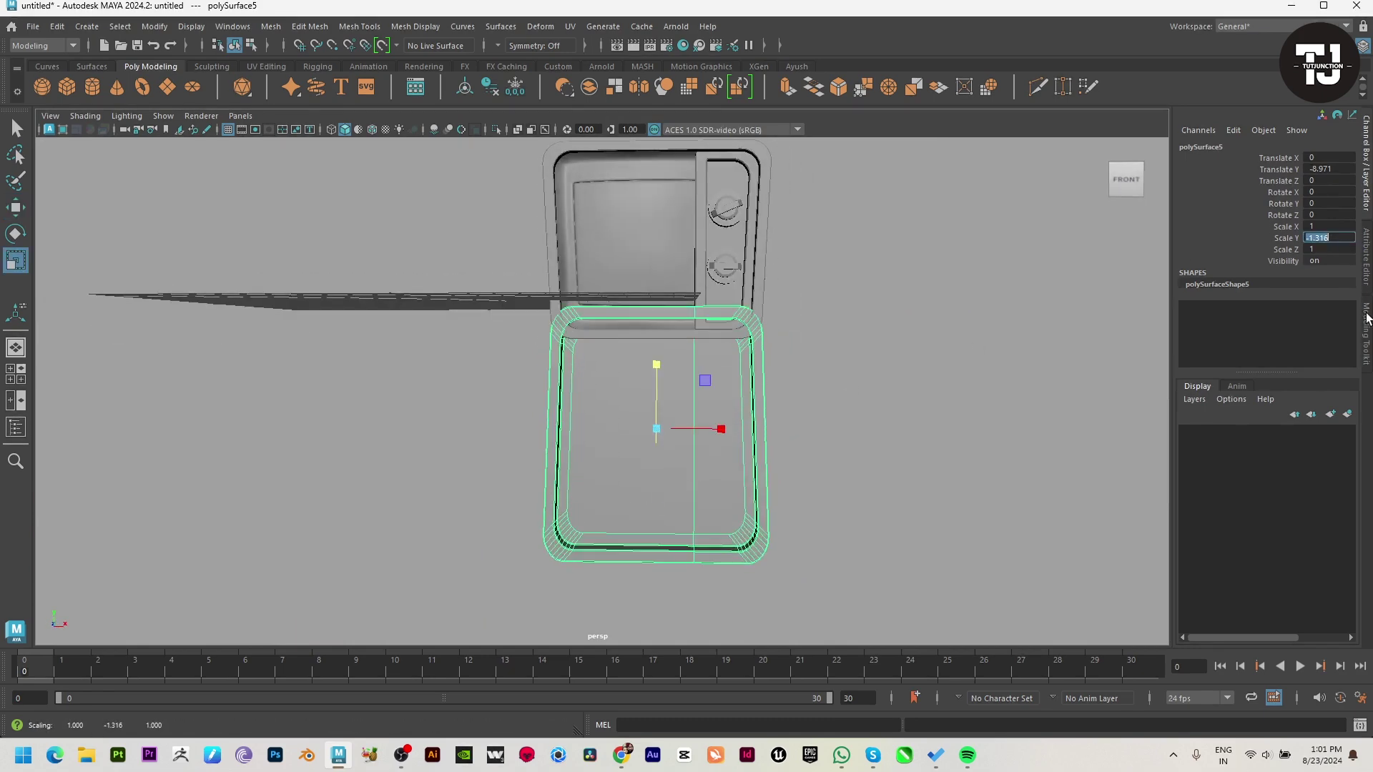
pyautogui.write('1')
pyautogui.press('Return')
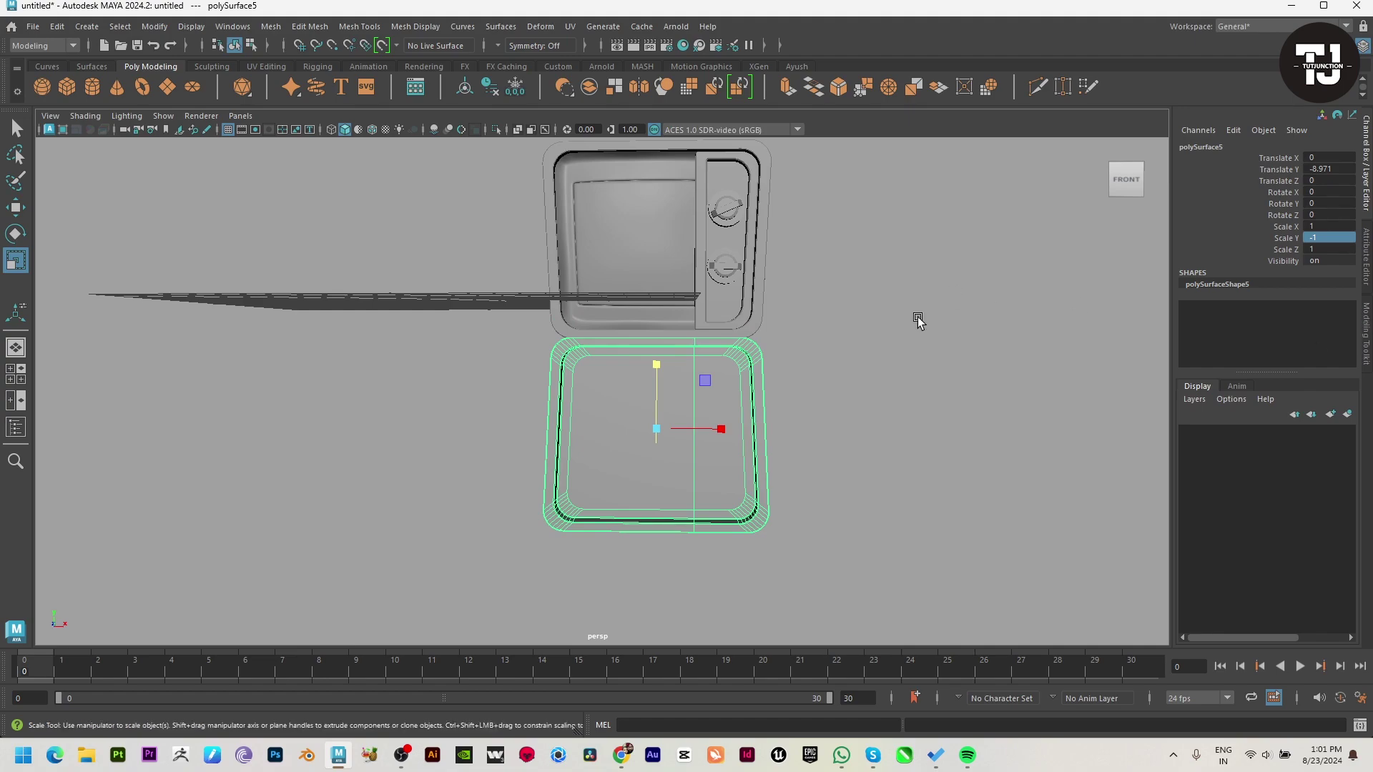
# Raise the copy's bottom row of vertices to shorten the lower cabinet.
pyautogui.keyDown('alt'); pyautogui.moveTo(913, 315); pyautogui.dragTo(705, 429); pyautogui.keyUp('alt')
pyautogui.press('F9')
pyautogui.moveTo(522, 493); pyautogui.dragTo(1072, 668)
pyautogui.press('space')
pyautogui.press('space')
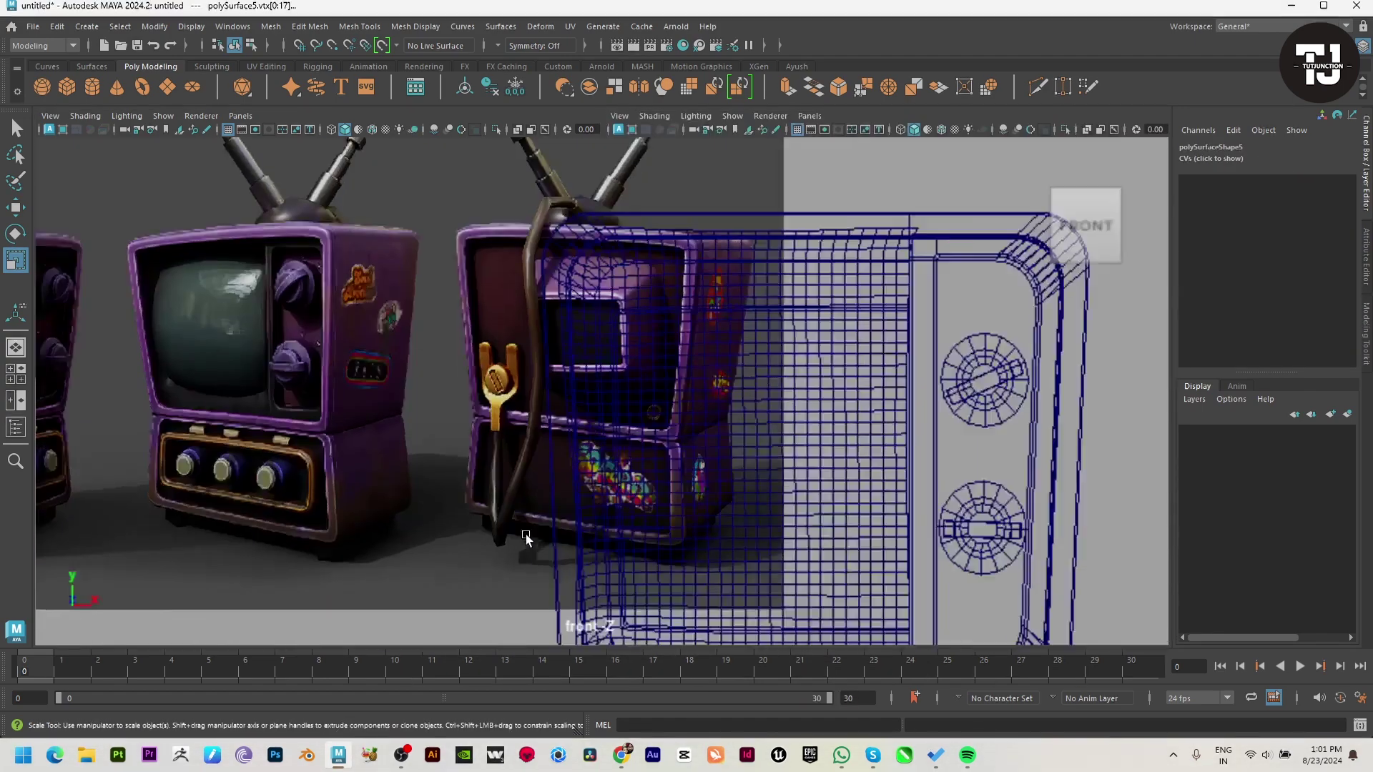
pyautogui.scroll(-2, 644, 514)
pyautogui.scroll(-2, 679, 498)
pyautogui.keyDown('alt'); pyautogui.moveTo(680, 498); pyautogui.dragTo(693, 323, button='middle'); pyautogui.keyUp('alt')
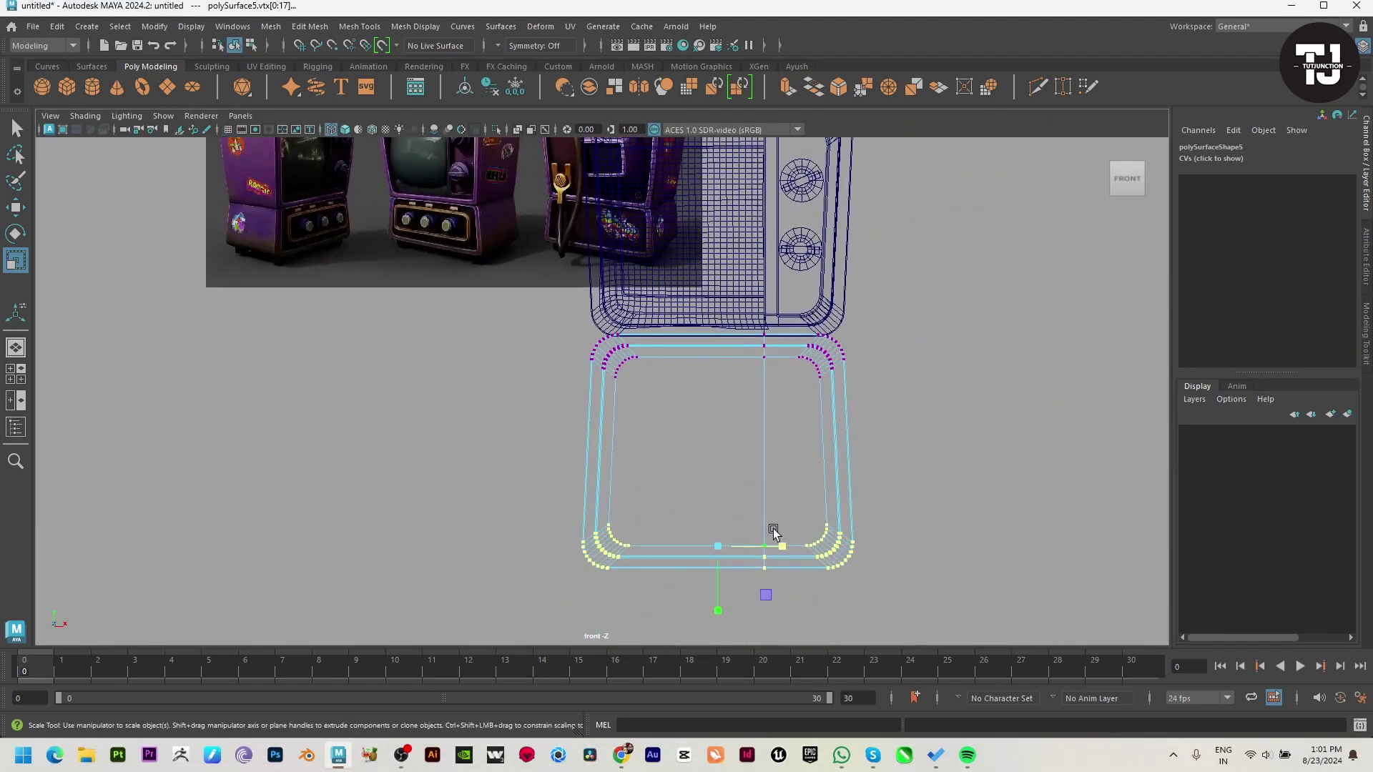
pyautogui.press('w')
pyautogui.moveTo(712, 486); pyautogui.dragTo(747, 386)
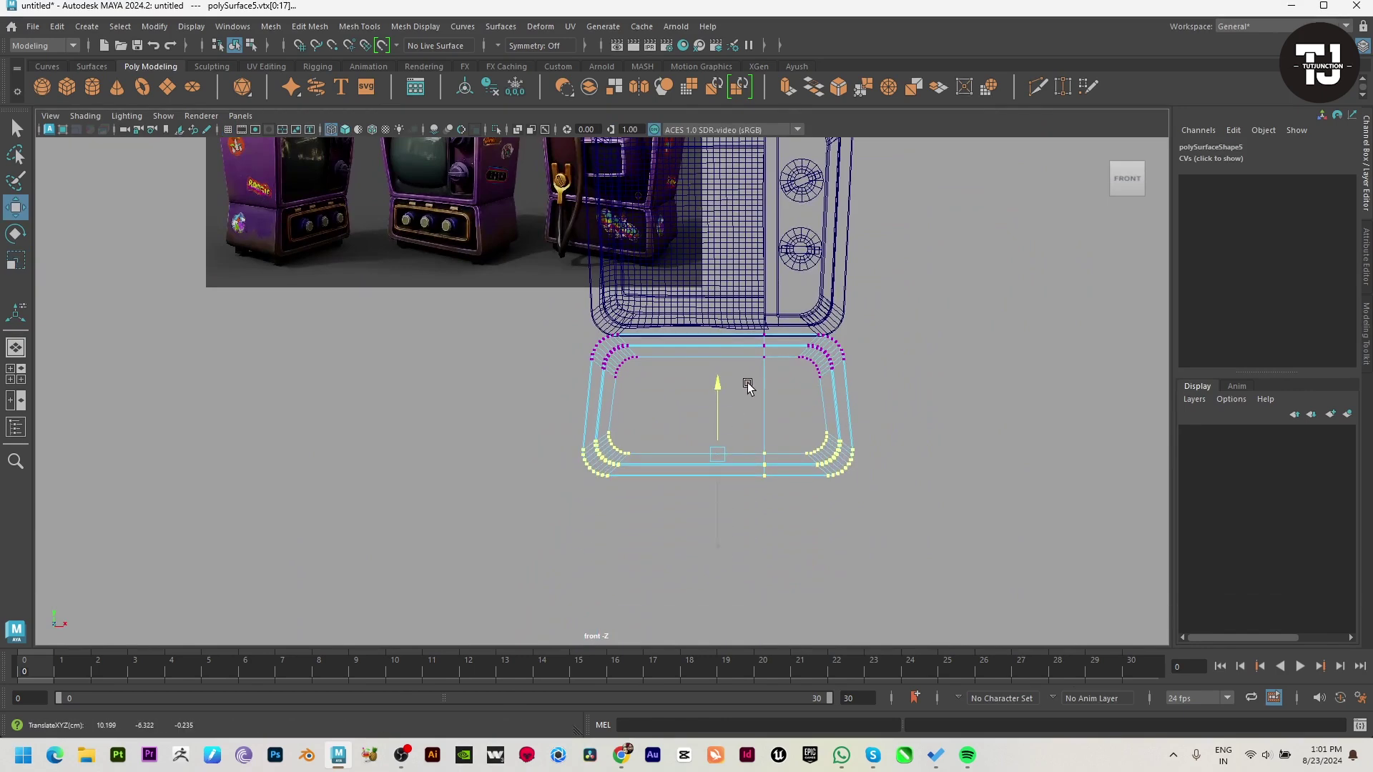
# Inspect the cabinet's shape in perspective and reselect the lower cabinet mesh.
pyautogui.press('space')
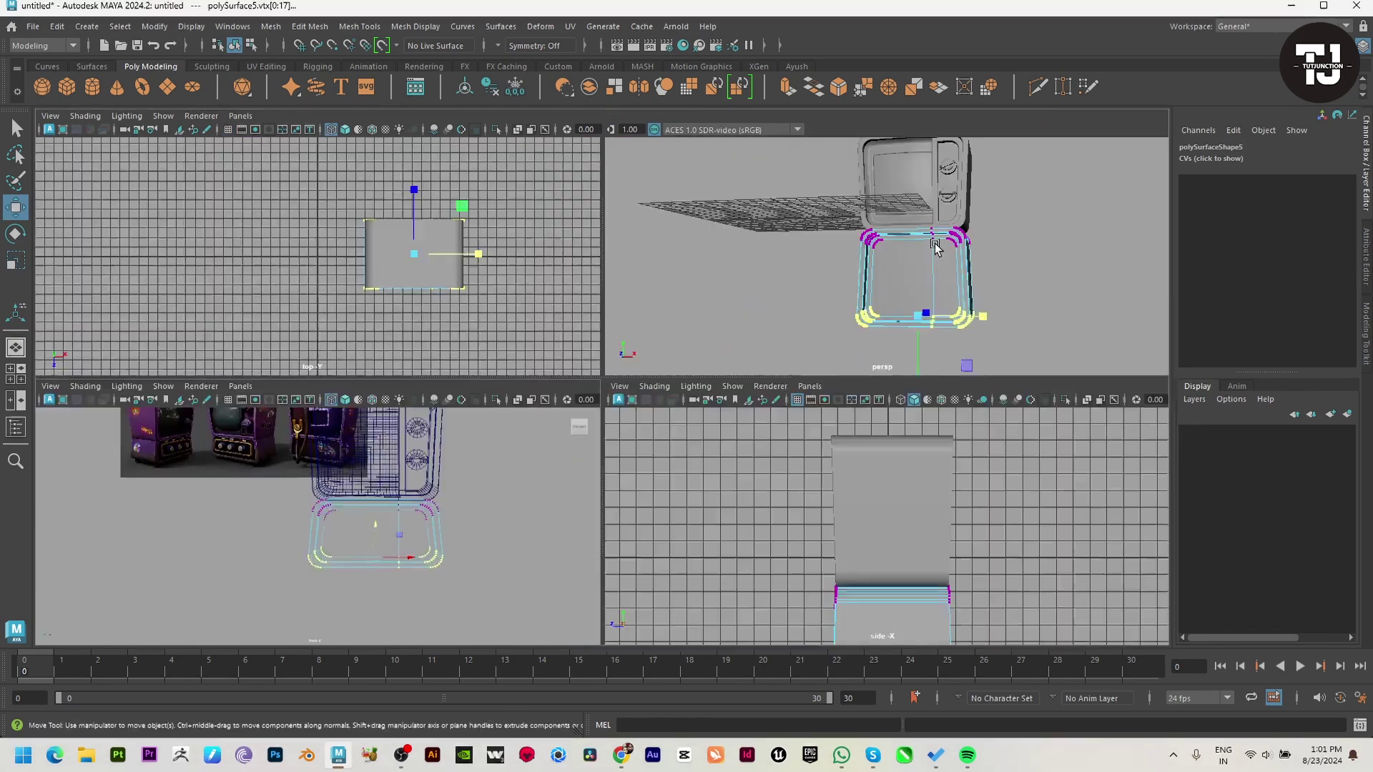
pyautogui.press('space')
pyautogui.keyDown('alt'); pyautogui.moveTo(889, 389); pyautogui.dragTo(756, 368); pyautogui.keyUp('alt')
pyautogui.click(815, 379)
pyautogui.moveTo(873, 390)
pyautogui.keyDown('alt'); pyautogui.mouseDown()
pyautogui.moveTo(934, 466)
pyautogui.moveTo(904, 448)
pyautogui.mouseUp(); pyautogui.keyUp('alt')
pyautogui.press('space')
pyautogui.press('space')
pyautogui.scroll(2, 647, 593)
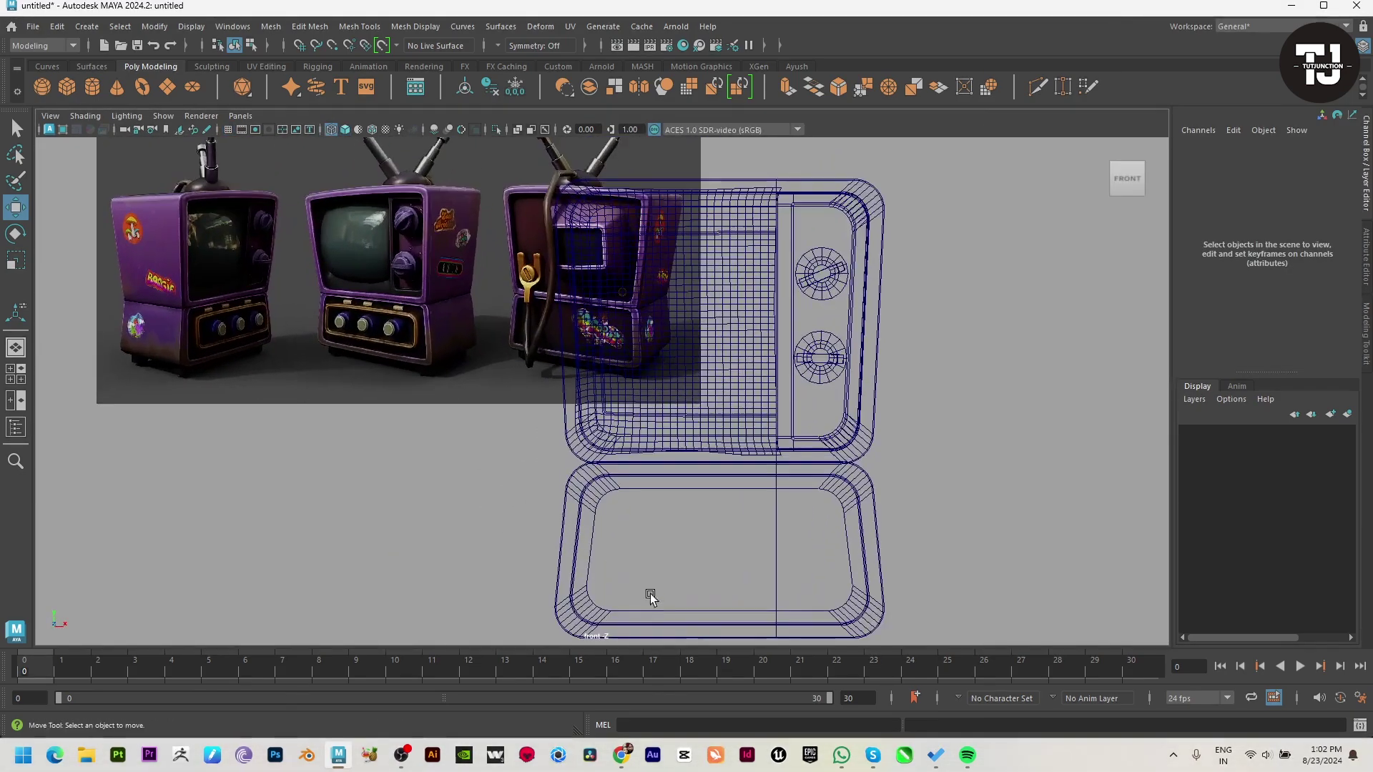
pyautogui.scroll(2, 647, 511)
pyautogui.click(865, 500)
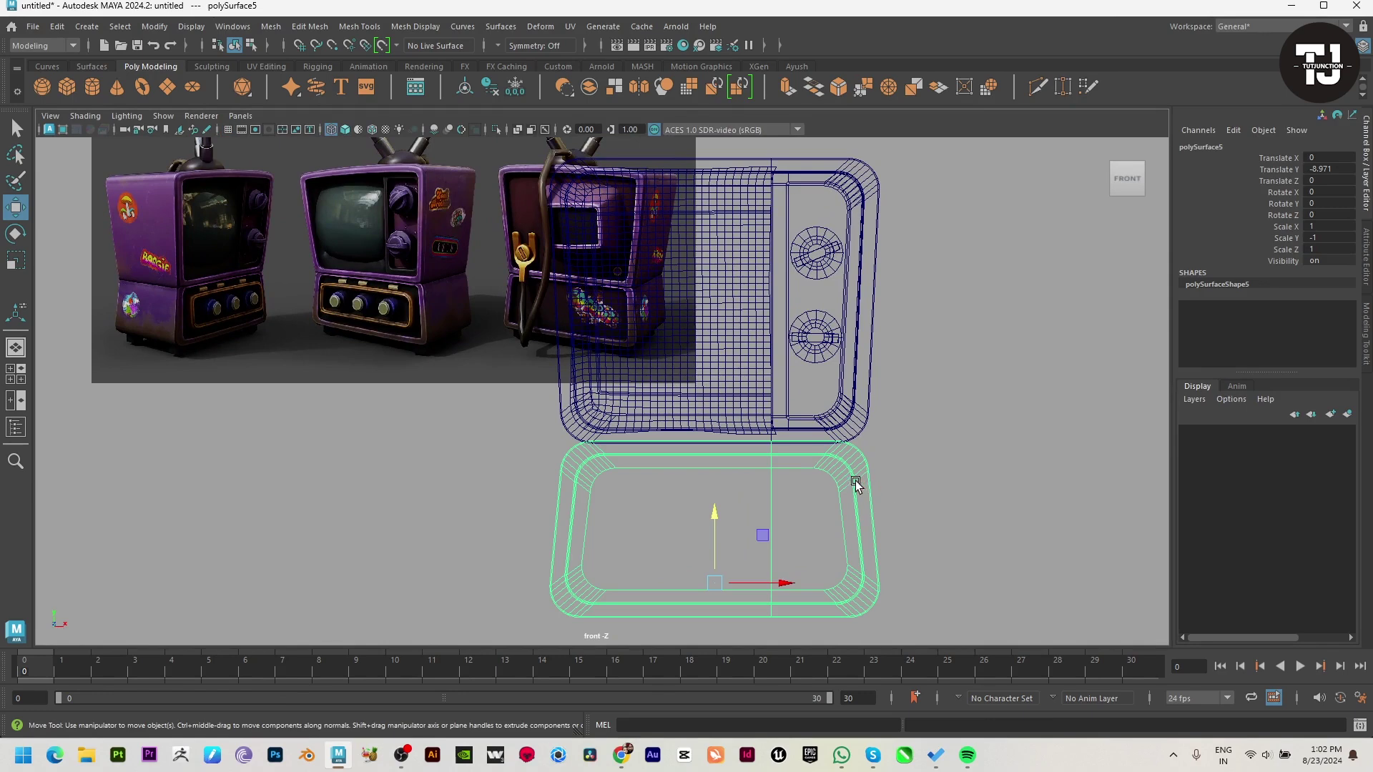
pyautogui.press('F11')
pyautogui.press('space')
pyautogui.press('space')
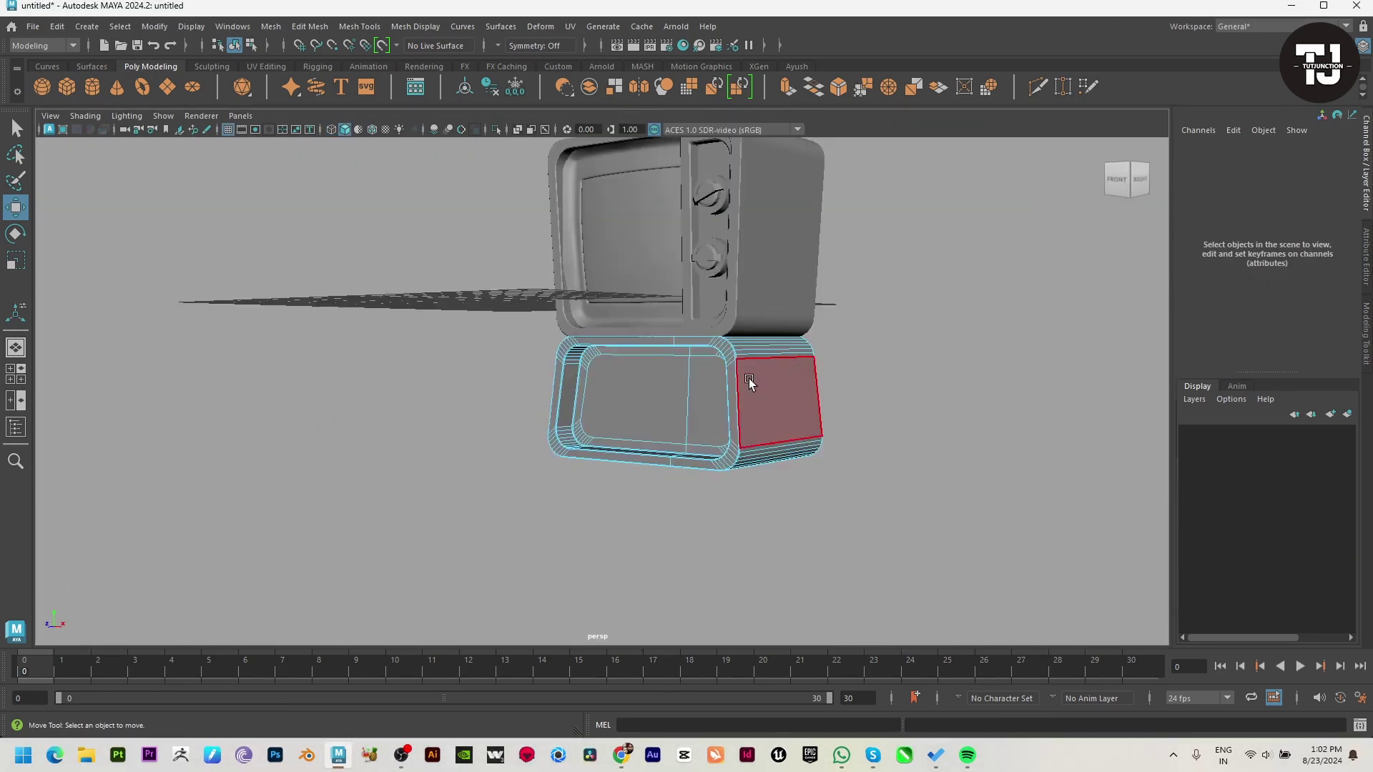
# Select the lower cabinet's inner strip, rim loop and inner front faces.
pyautogui.click(573, 414)
pyautogui.doubleClick(575, 429)
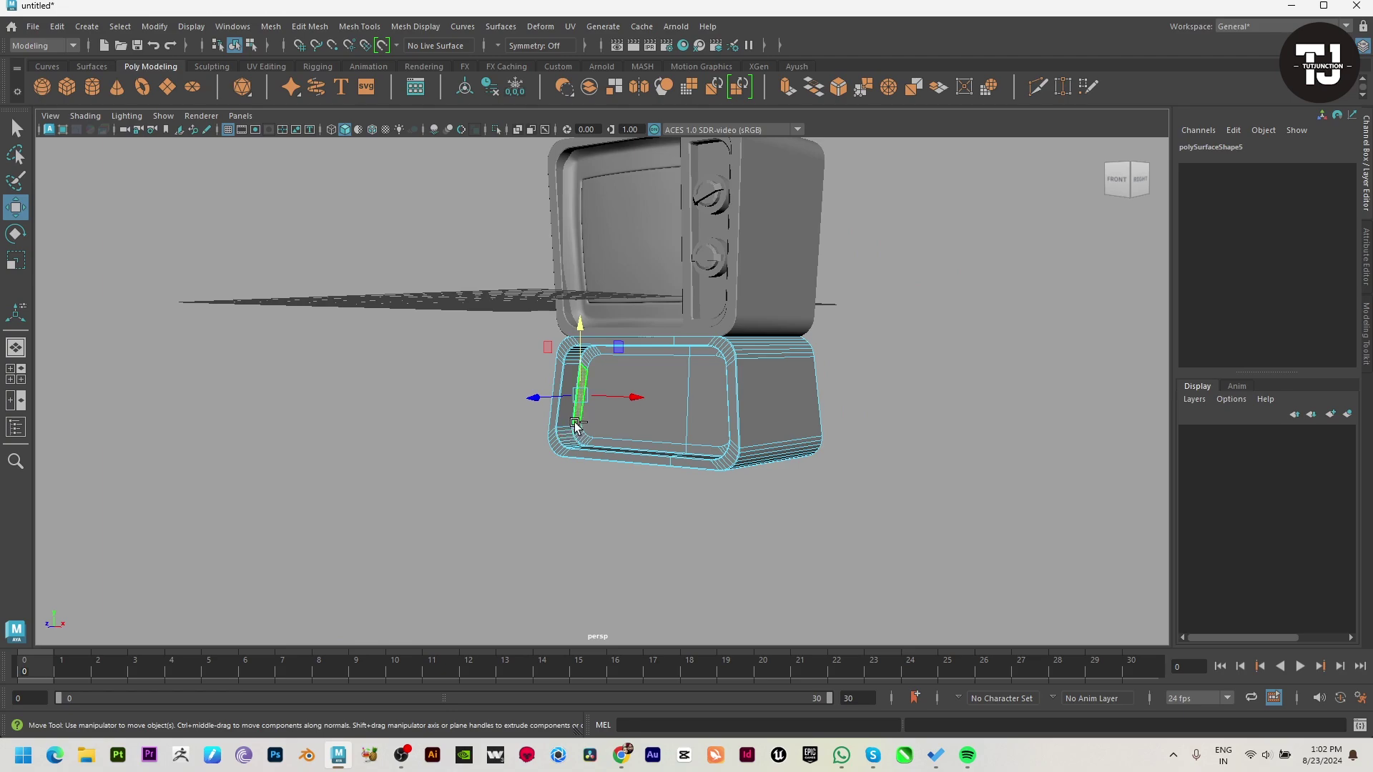
pyautogui.press('f')
pyautogui.click(510, 478)
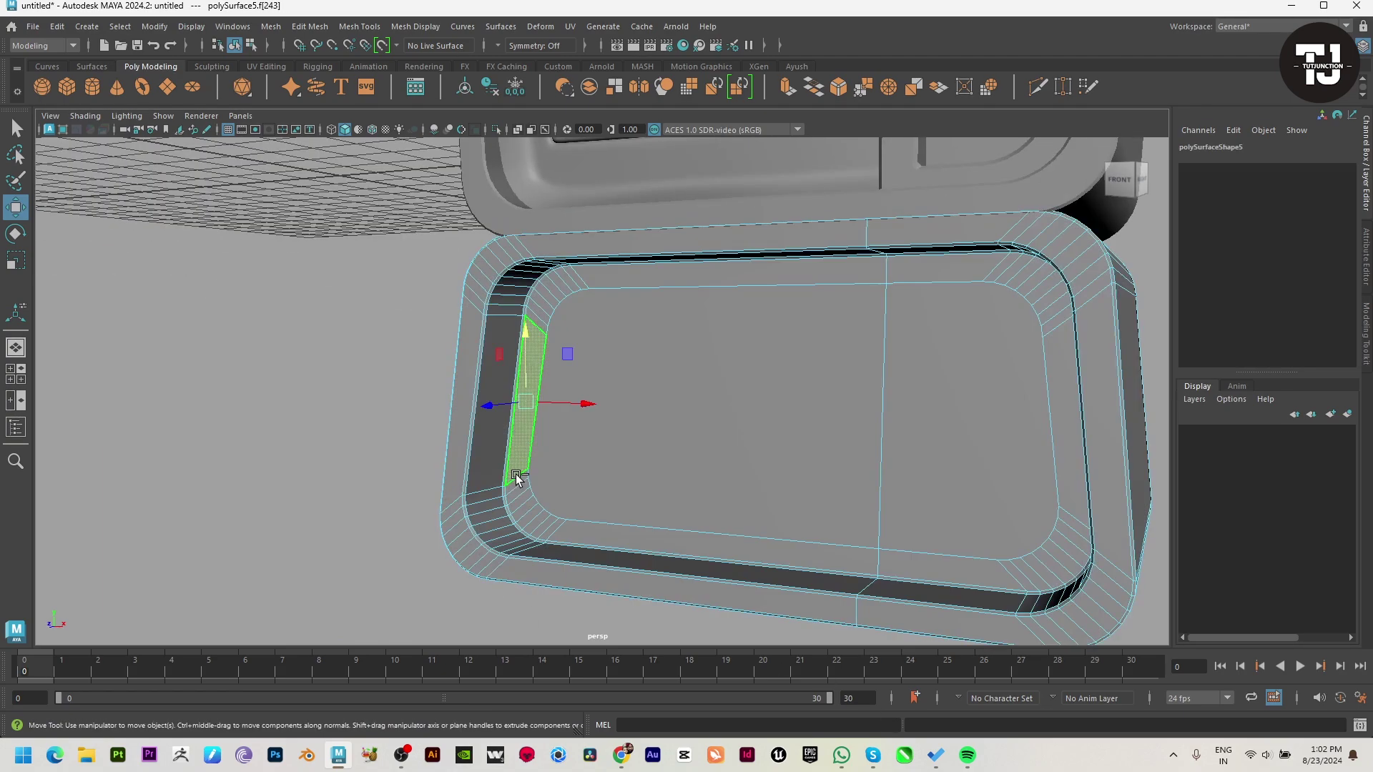
pyautogui.click(518, 478)
pyautogui.doubleClick(519, 475)
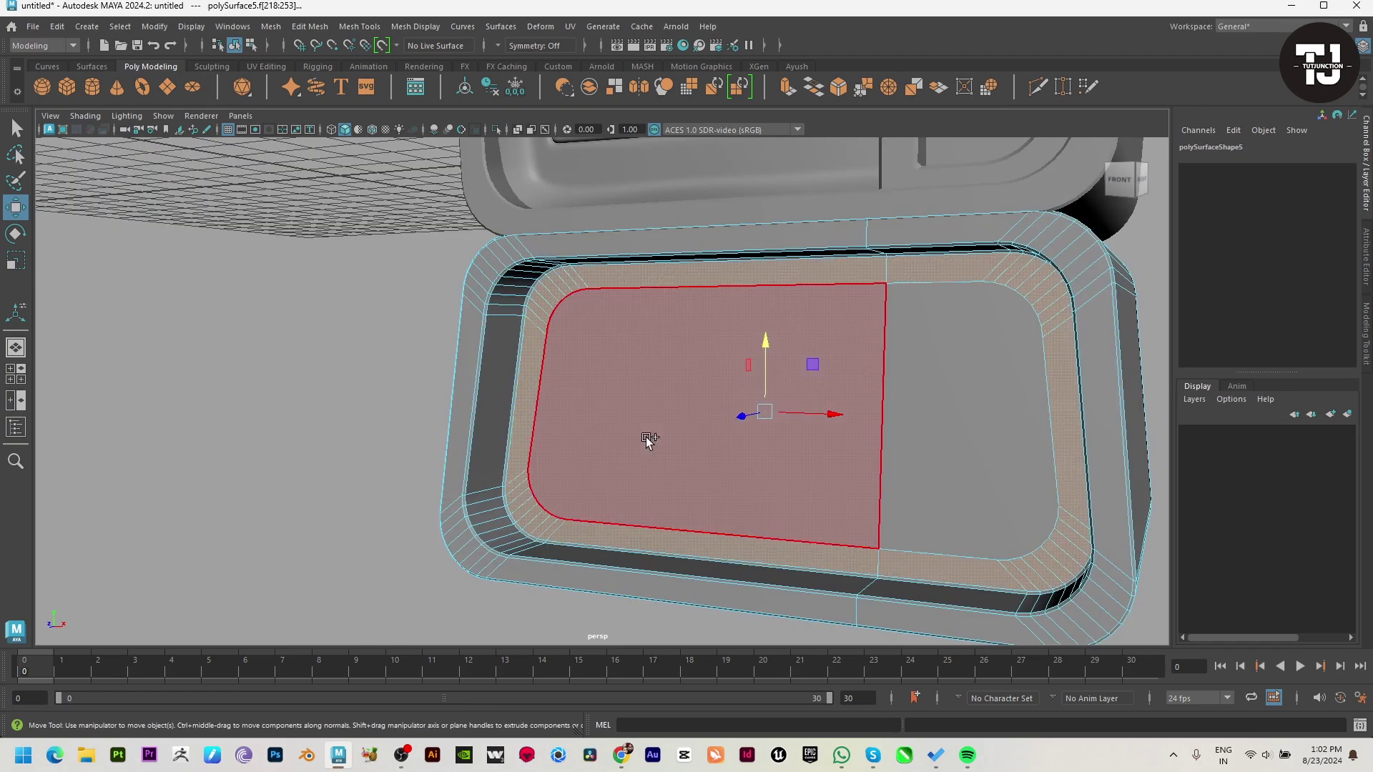
pyautogui.keyDown('shift'); pyautogui.click(727, 380); pyautogui.keyUp('shift')
pyautogui.keyDown('shift'); pyautogui.click(960, 377); pyautogui.keyUp('shift')
pyautogui.keyDown('alt'); pyautogui.moveTo(960, 377); pyautogui.dragTo(637, 443); pyautogui.keyUp('alt')
pyautogui.press('space')
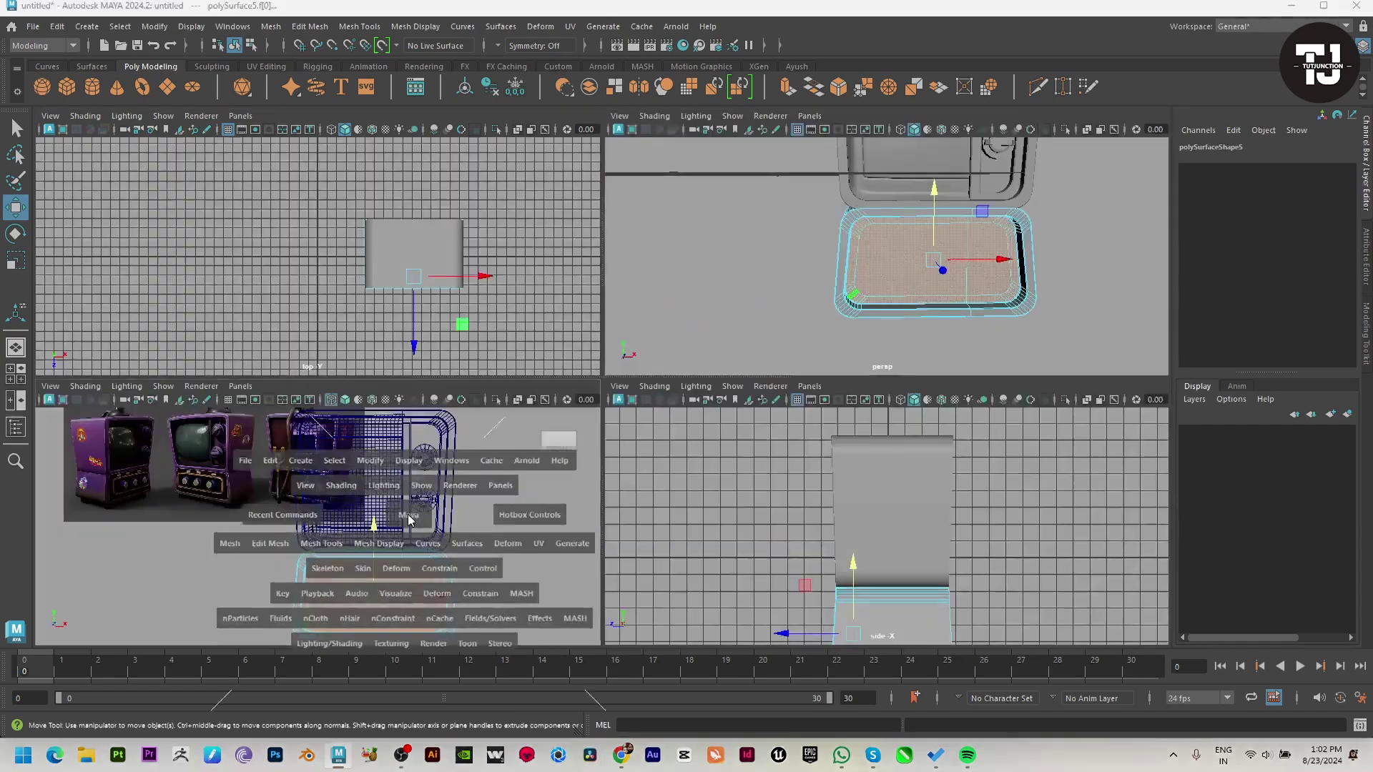
pyautogui.press('space')
# Extract the selected front faces into a separate speaker panel mesh.
pyautogui.keyDown('shift'); pyautogui.moveTo(799, 305); pyautogui.dragTo(822, 565, button='right'); pyautogui.keyUp('shift')
pyautogui.press('space')
pyautogui.keyDown('alt'); pyautogui.moveTo(679, 379); pyautogui.dragTo(727, 344); pyautogui.keyUp('alt')
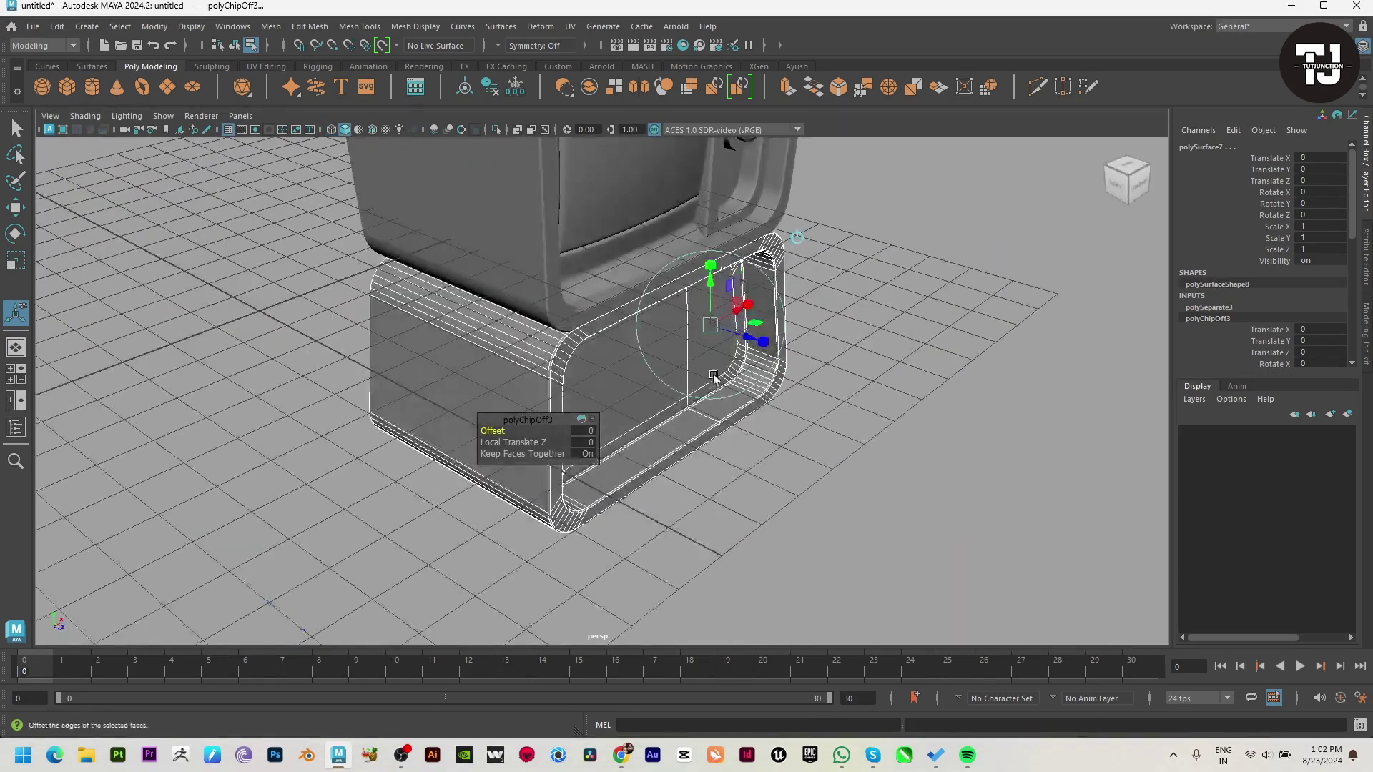
pyautogui.click(738, 344)
pyautogui.press('w')
# Center the panel's pivot, push it forward in Z and retopologize it into 1012 quads.
pyautogui.click(680, 479)
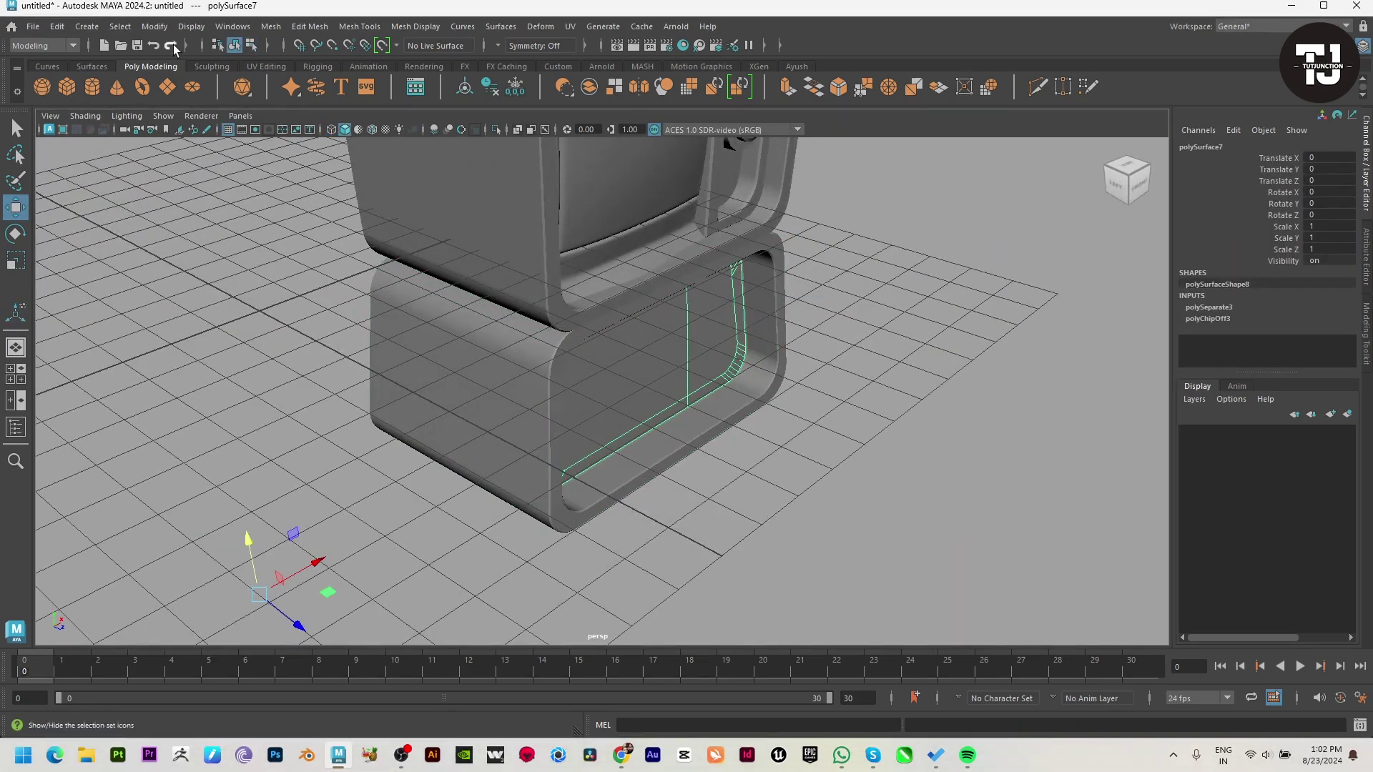
pyautogui.click(154, 26)
pyautogui.click(186, 136)
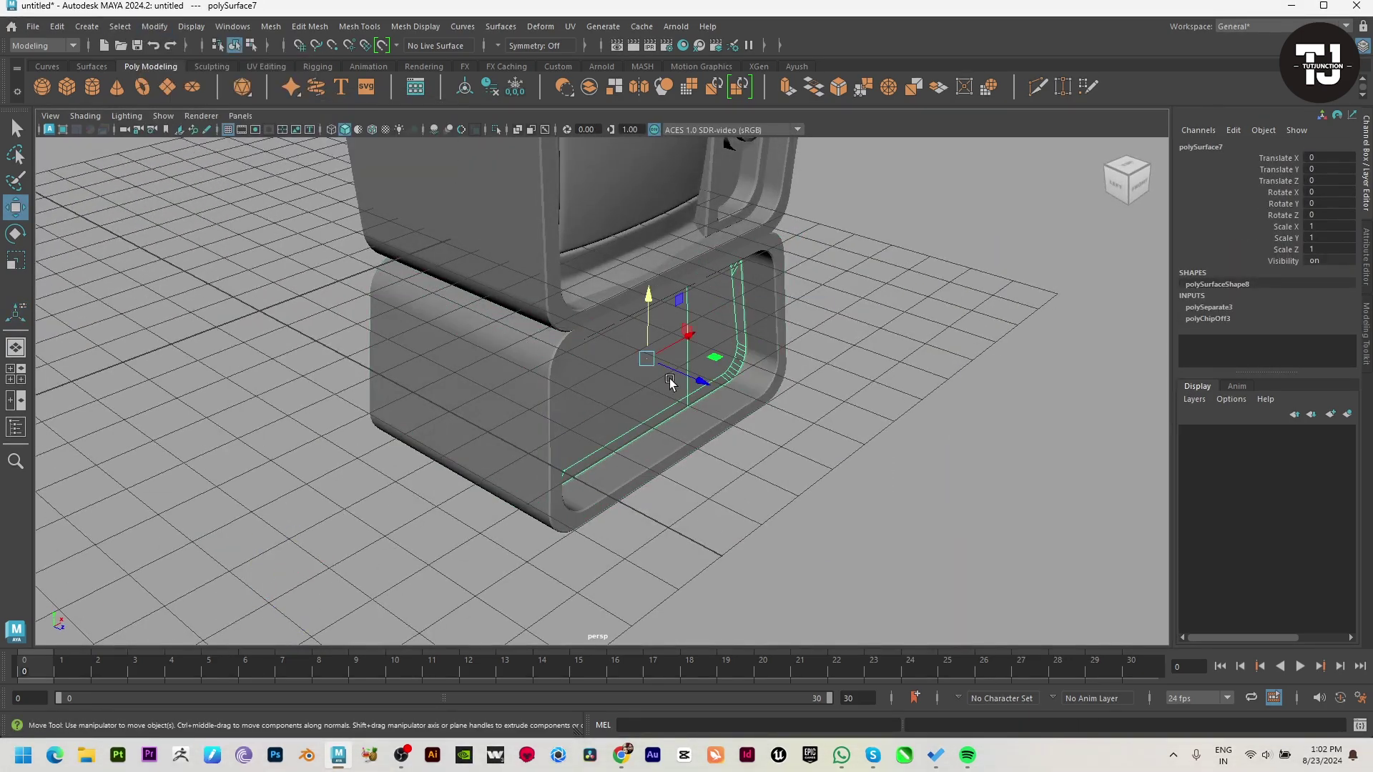
pyautogui.moveTo(699, 384); pyautogui.dragTo(764, 360)
pyautogui.click(840, 88)
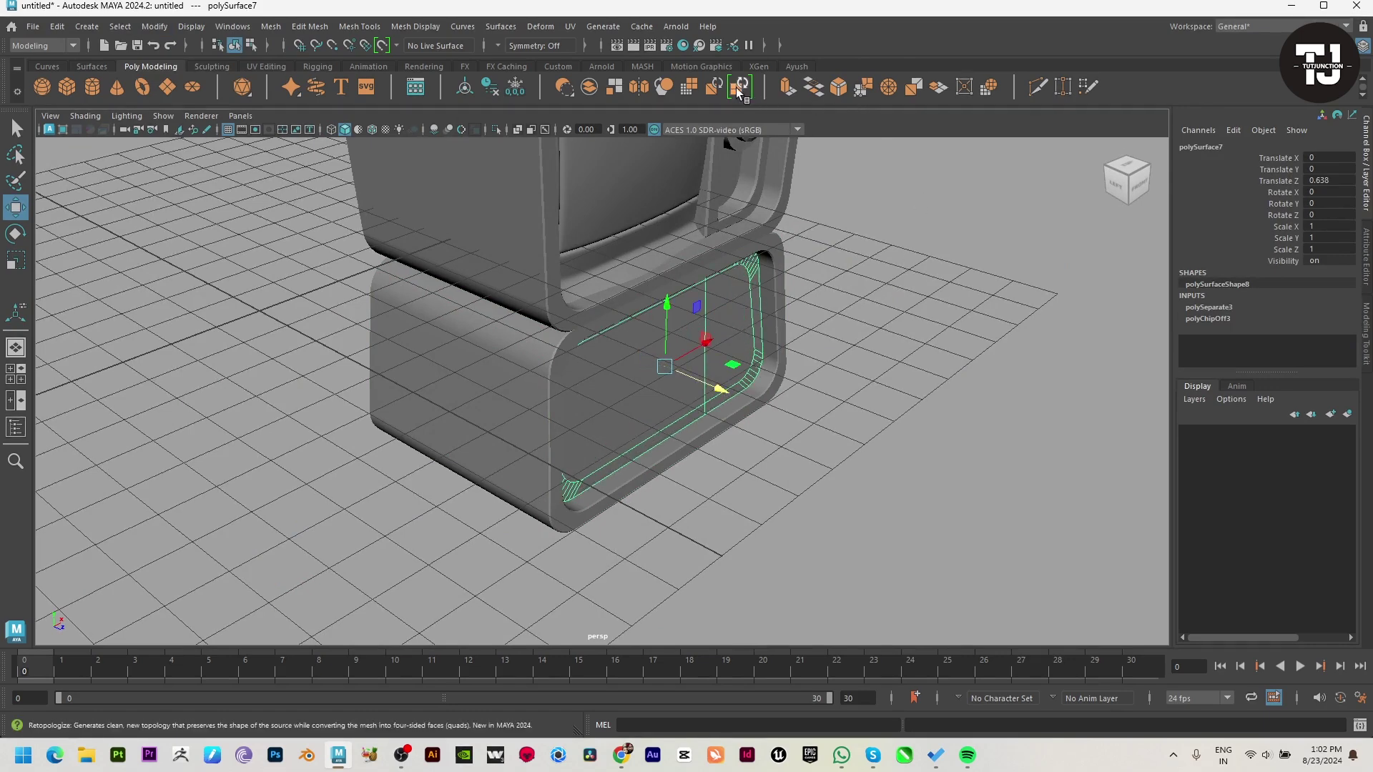
pyautogui.click(798, 448)
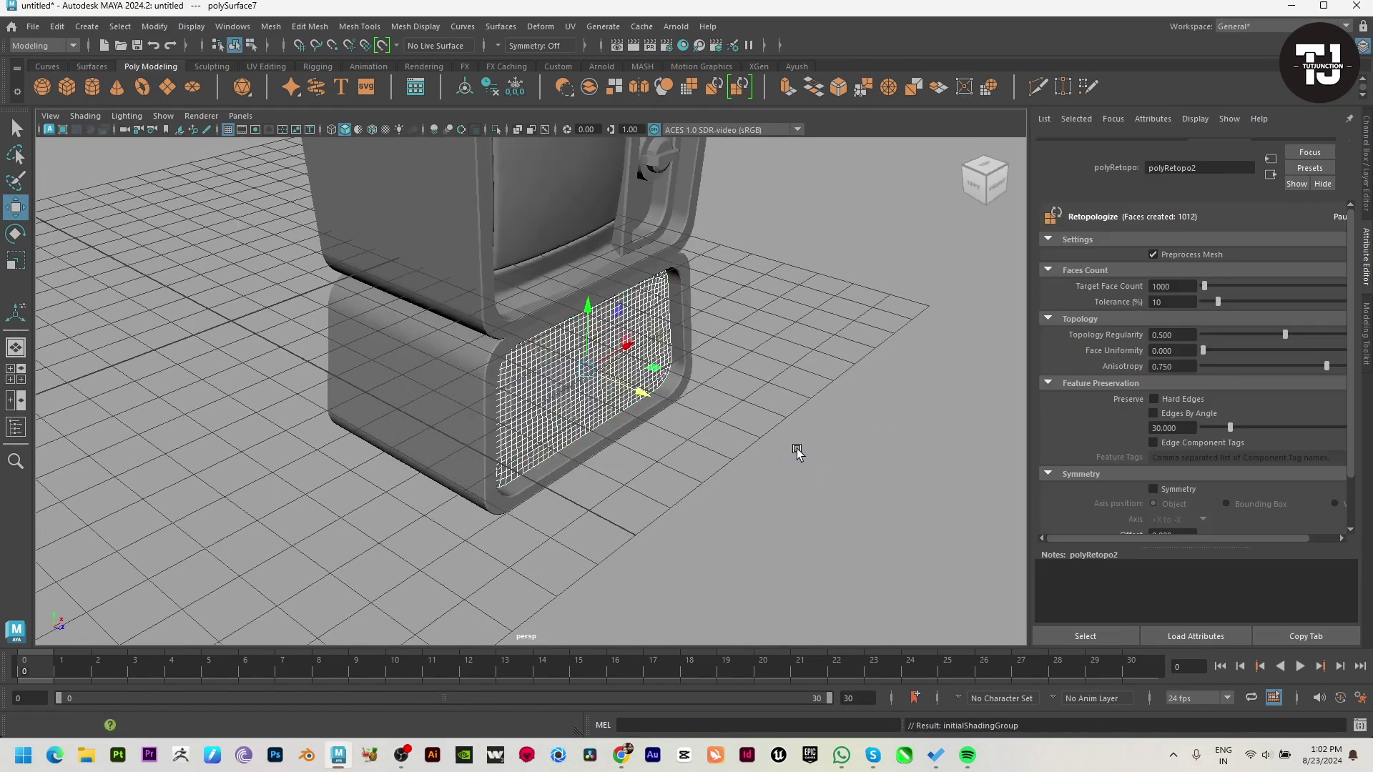
# Centre the front view on the cabinets, then maximise the perspective view.
pyautogui.press('space')
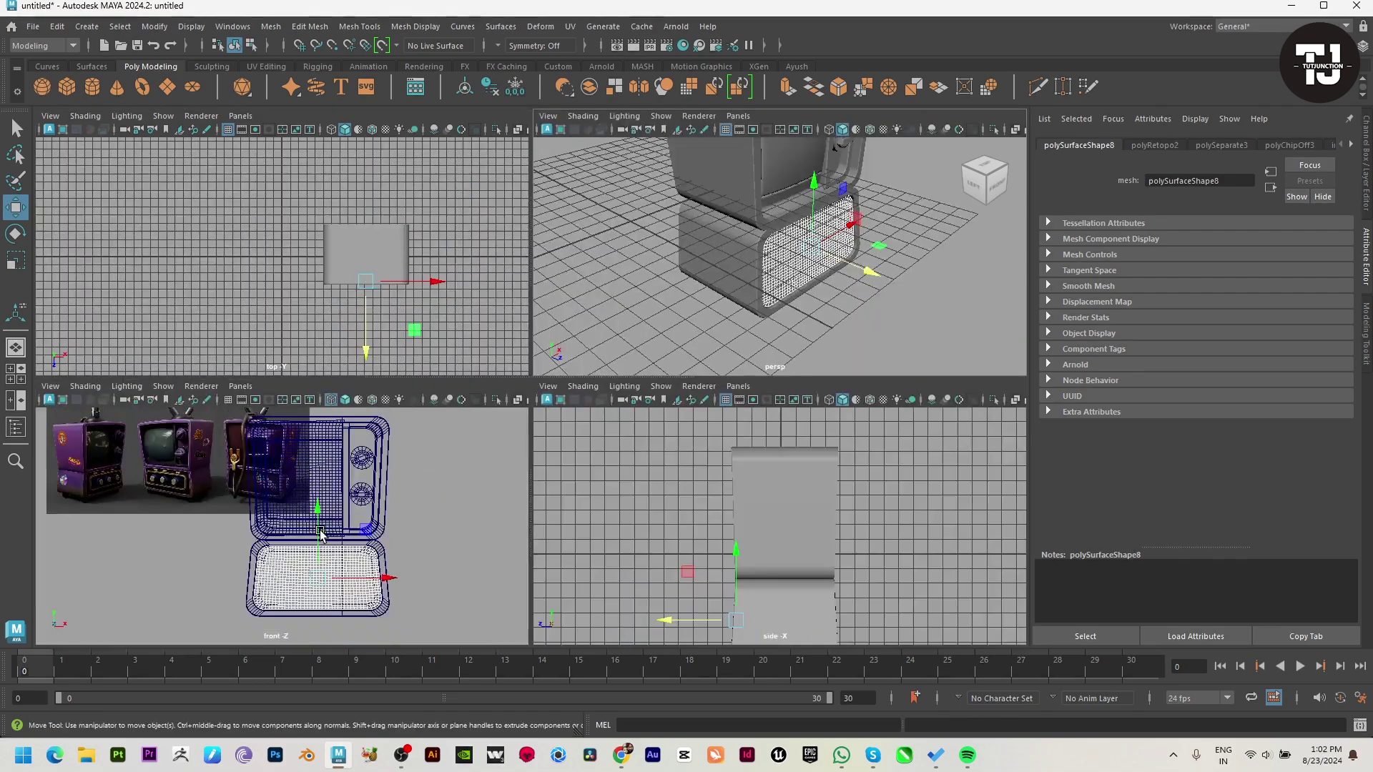
pyautogui.press('space')
pyautogui.keyDown('alt'); pyautogui.moveTo(672, 608); pyautogui.dragTo(686, 566, button='middle'); pyautogui.keyUp('alt')
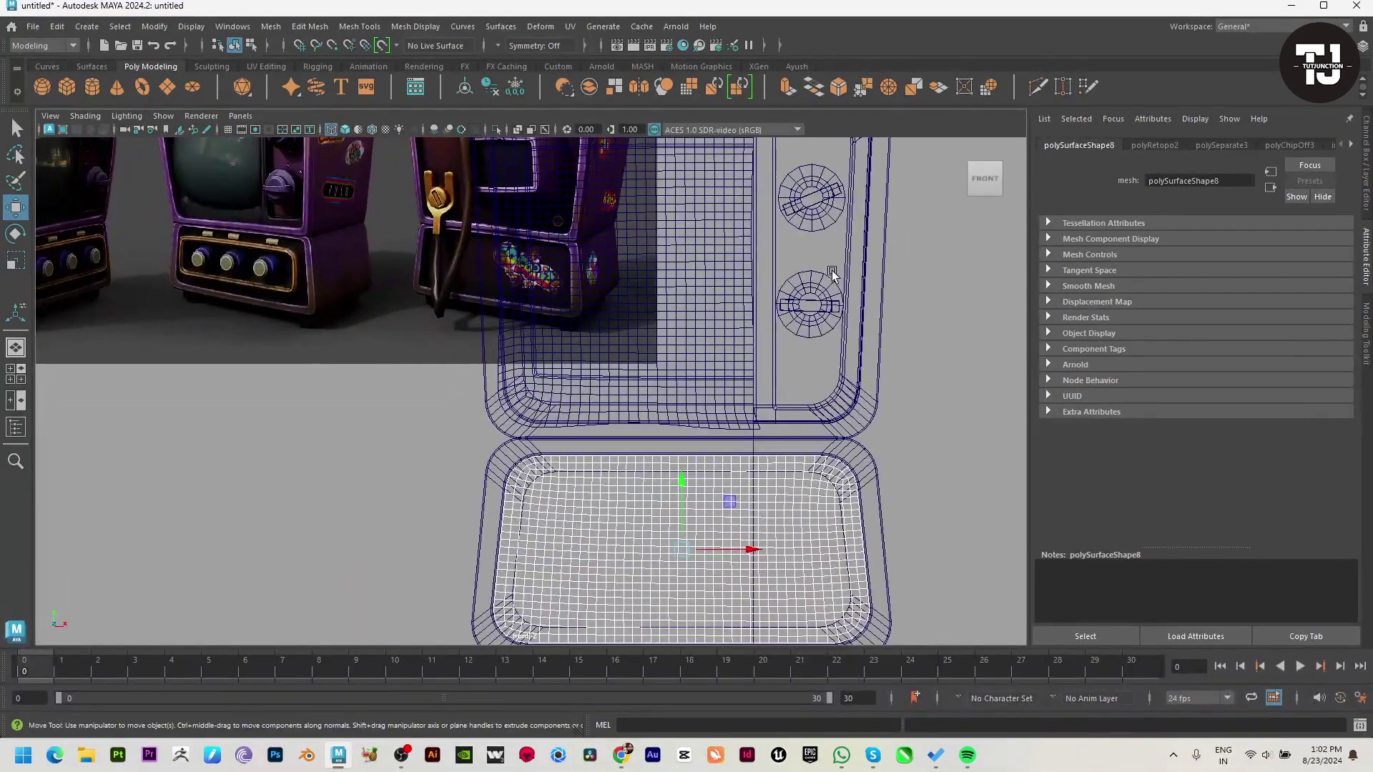
pyautogui.press('space')
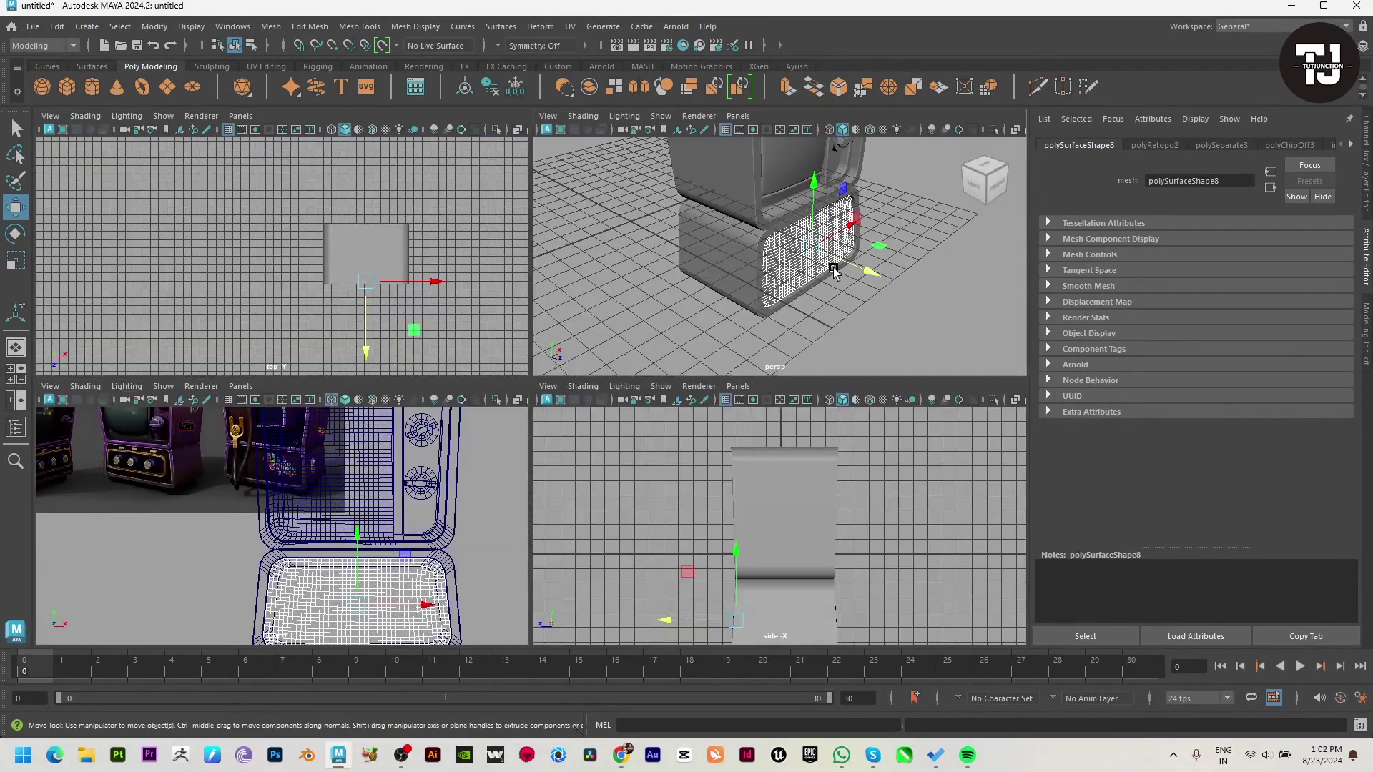
pyautogui.press('space')
pyautogui.scroll(3, 625, 411)
# Put the speaker panel mesh into face selection mode in the perspective view.
pyautogui.press('F11')
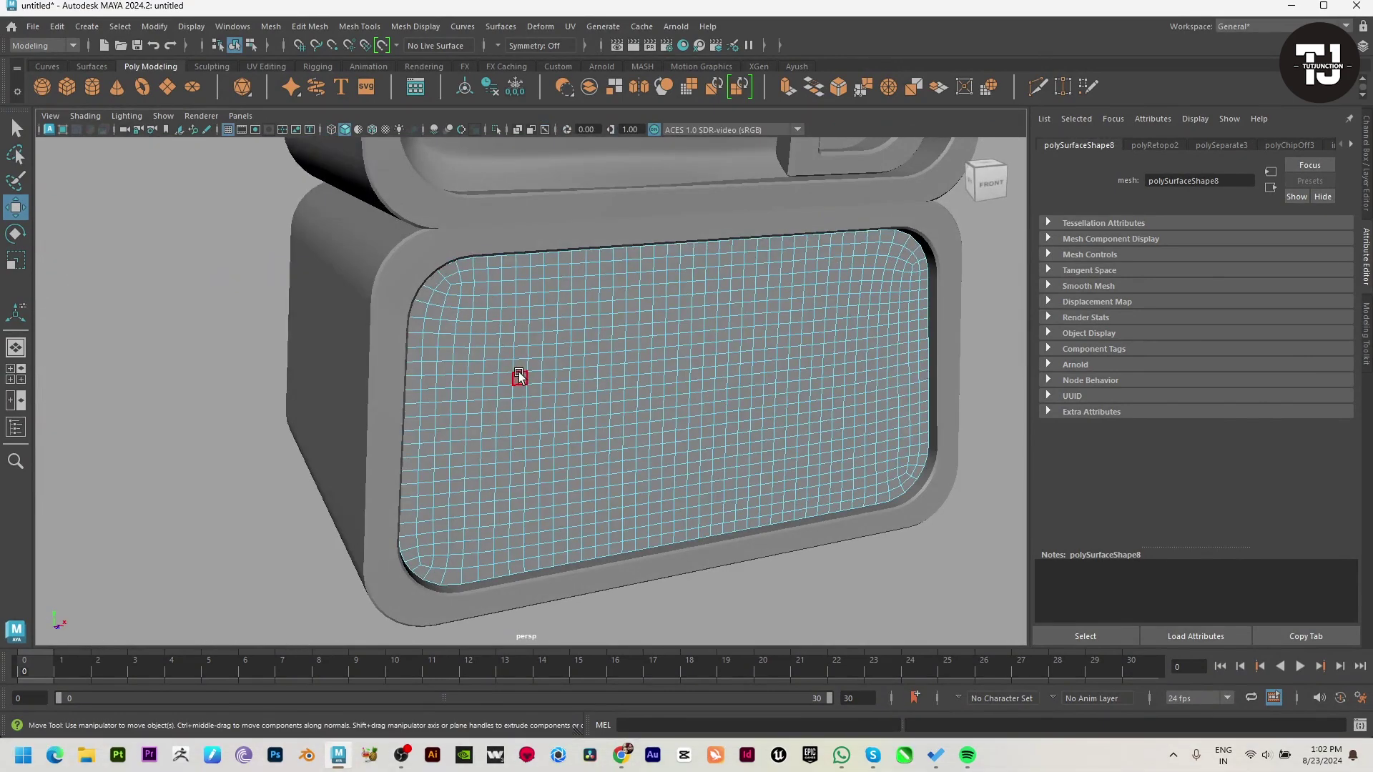
pyautogui.press('F8')
pyautogui.scroll(-2, 732, 414)
pyautogui.press('space')
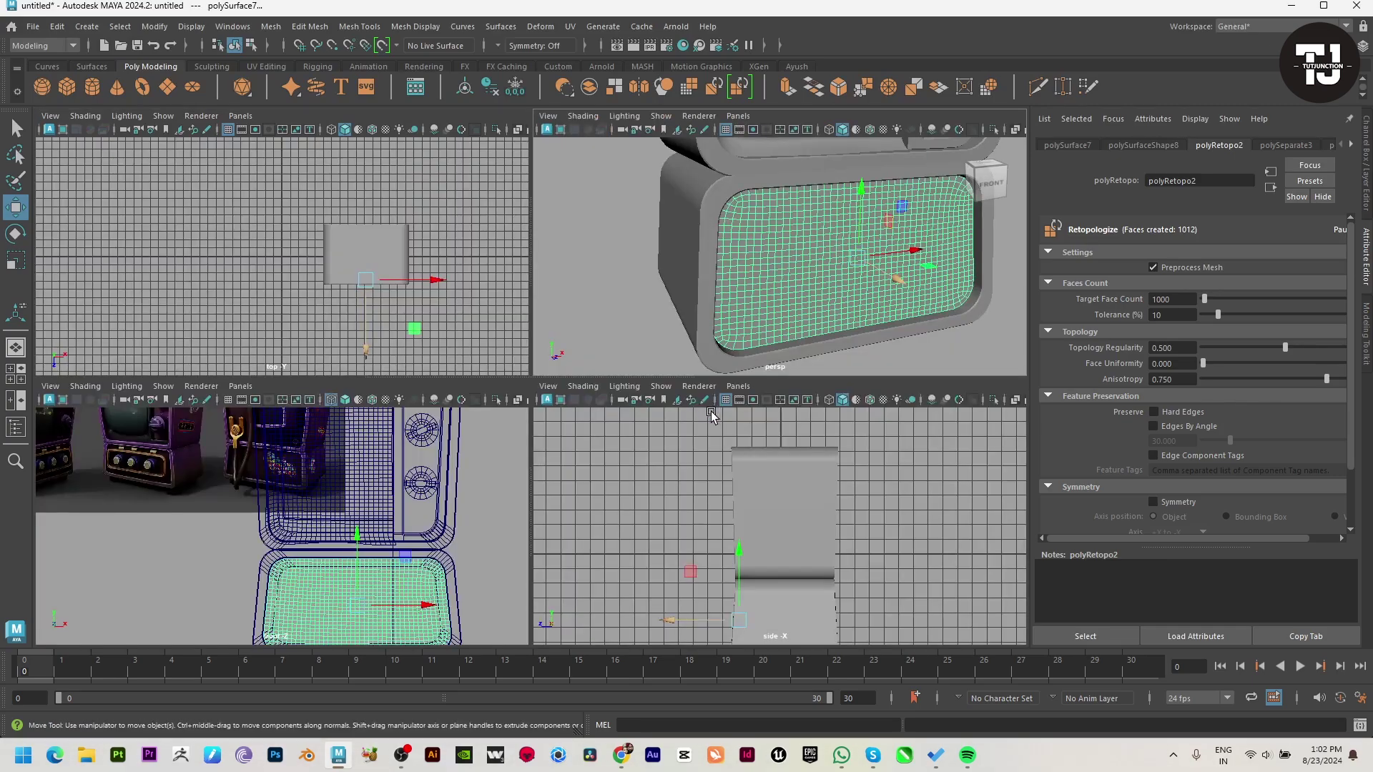
pyautogui.press('space')
pyautogui.scroll(3, 751, 379)
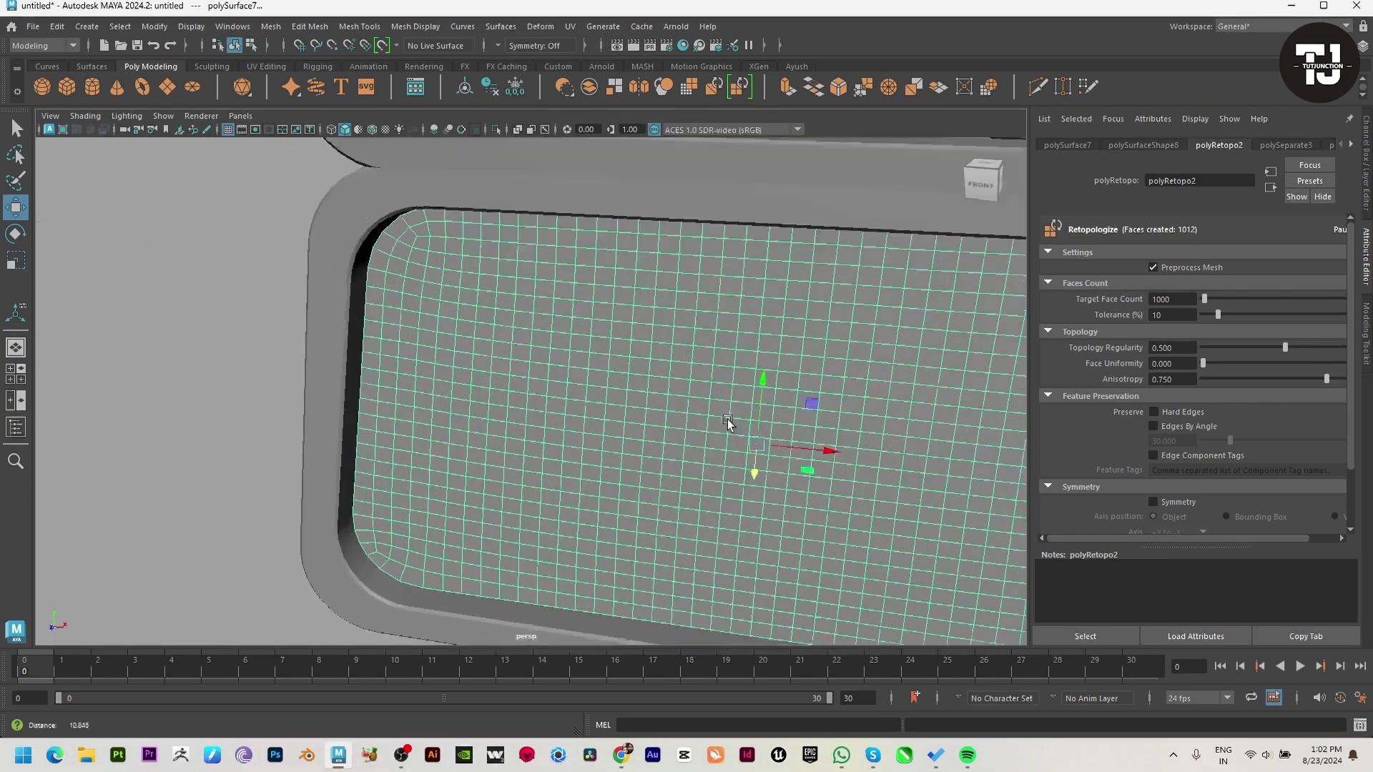
pyautogui.press('F11')
pyautogui.scroll(-2, 501, 343)
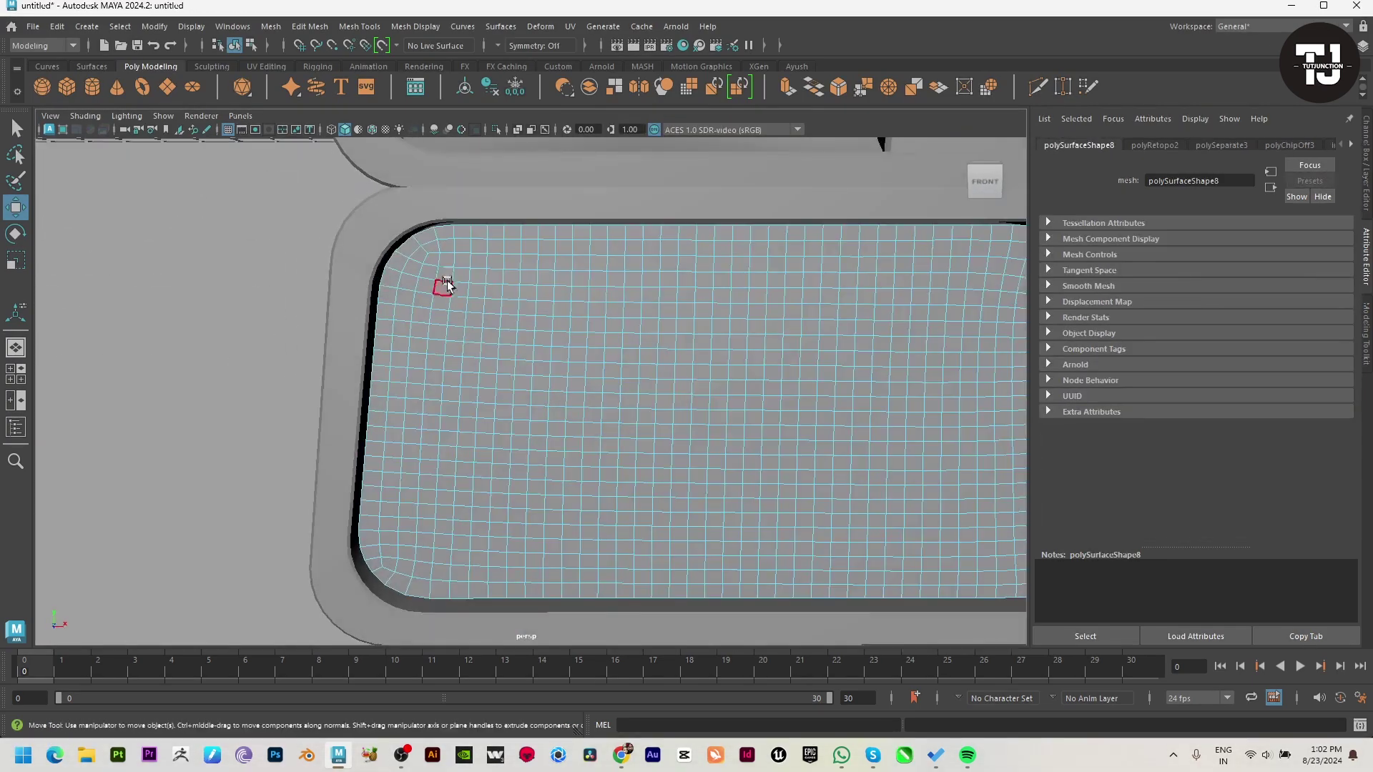
# Double-click a corner face to select the panel grid's complete border face loop.
pyautogui.click(398, 263)
pyautogui.click(418, 256)
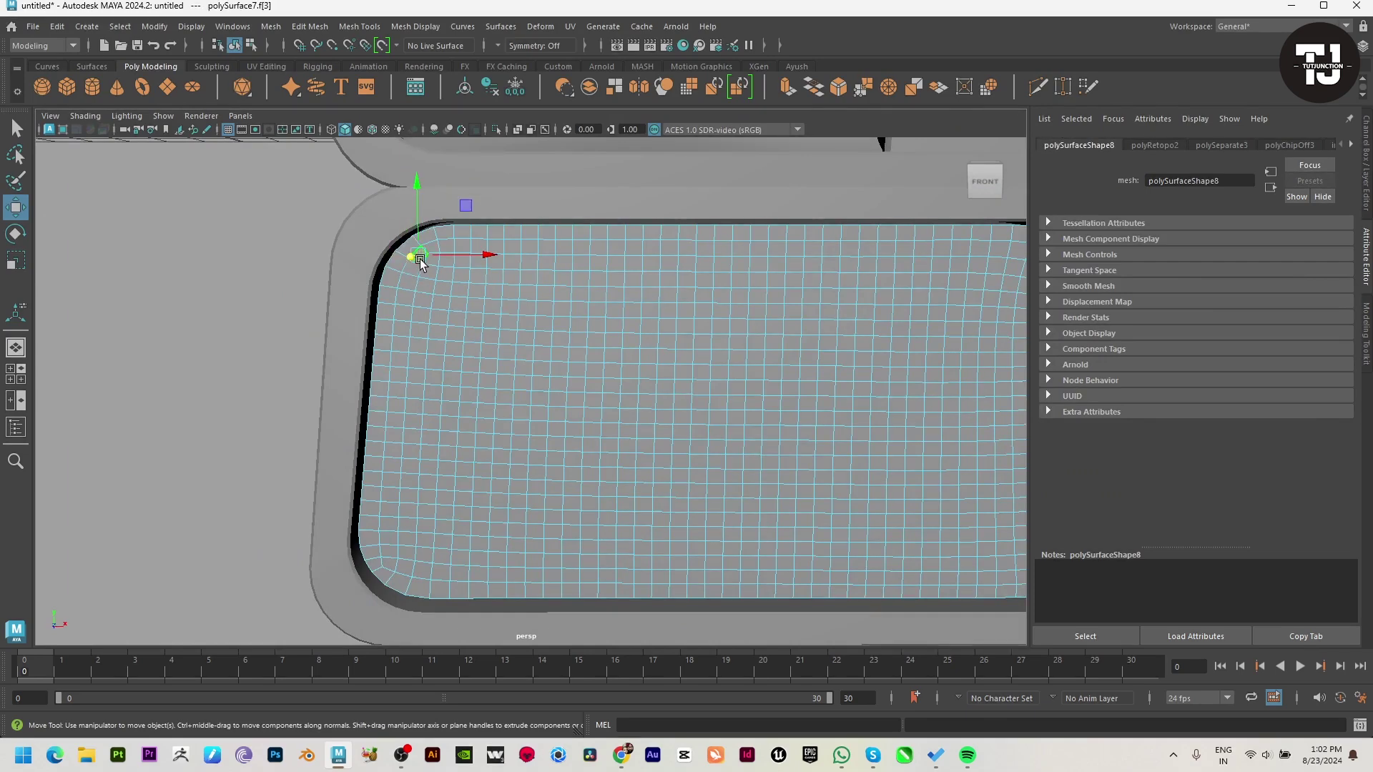
pyautogui.doubleClick(415, 278)
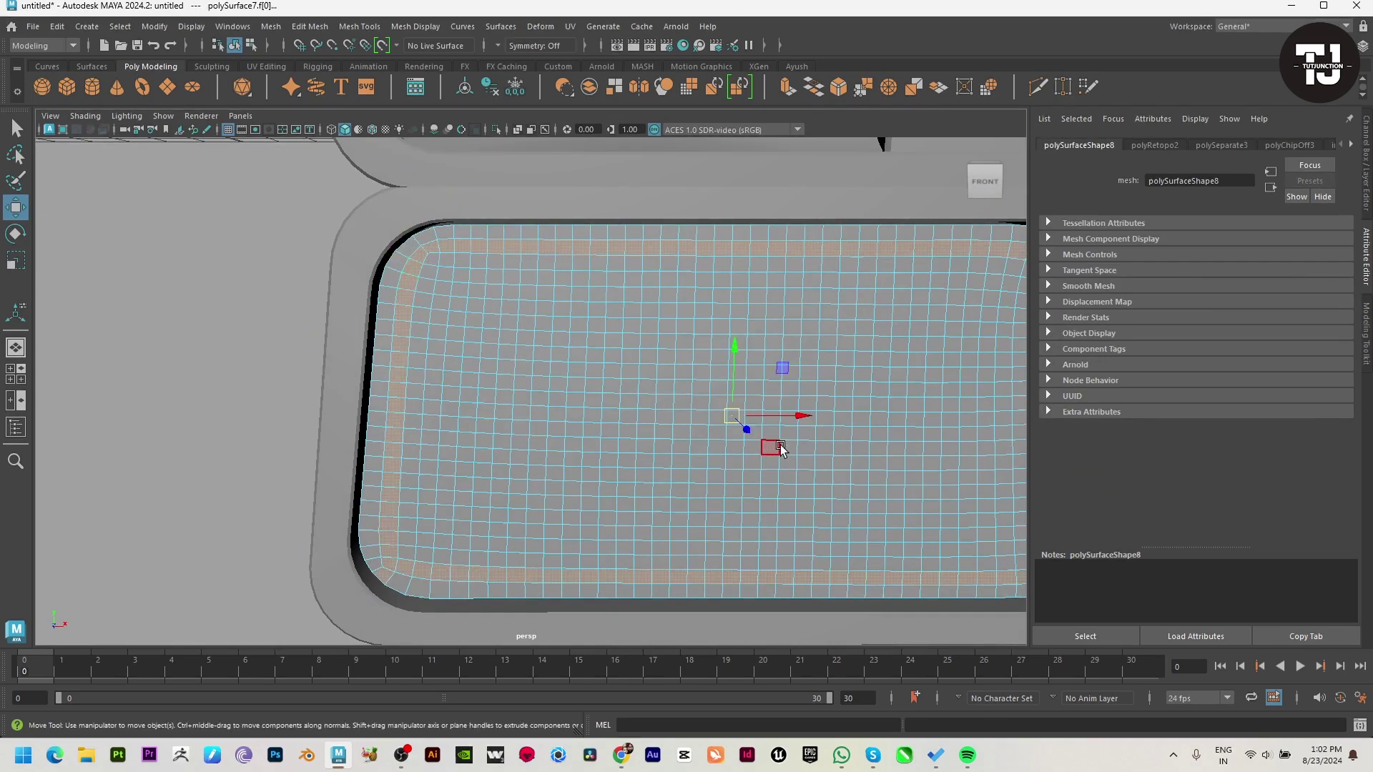
pyautogui.scroll(-3, 773, 447)
pyautogui.click(489, 313)
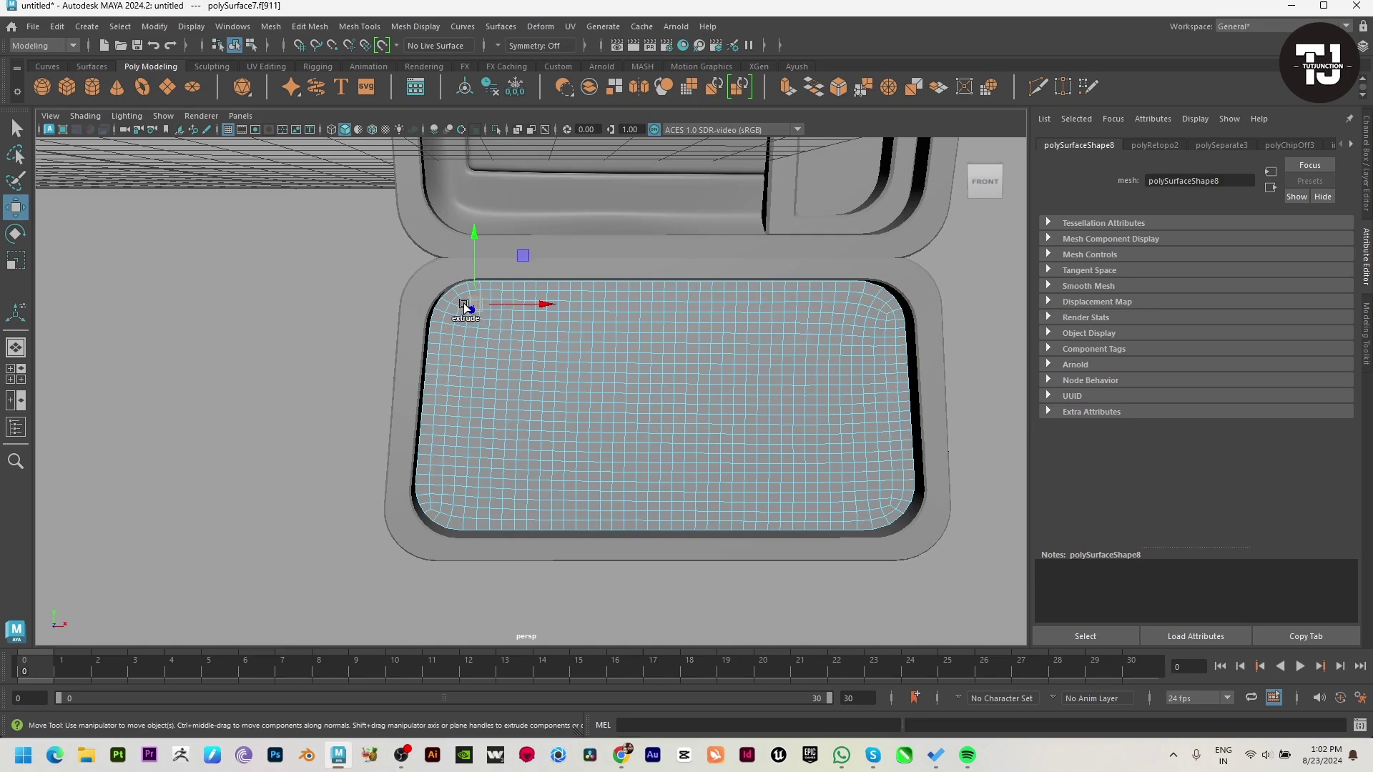
pyautogui.scroll(4, 462, 345)
pyautogui.click(342, 623)
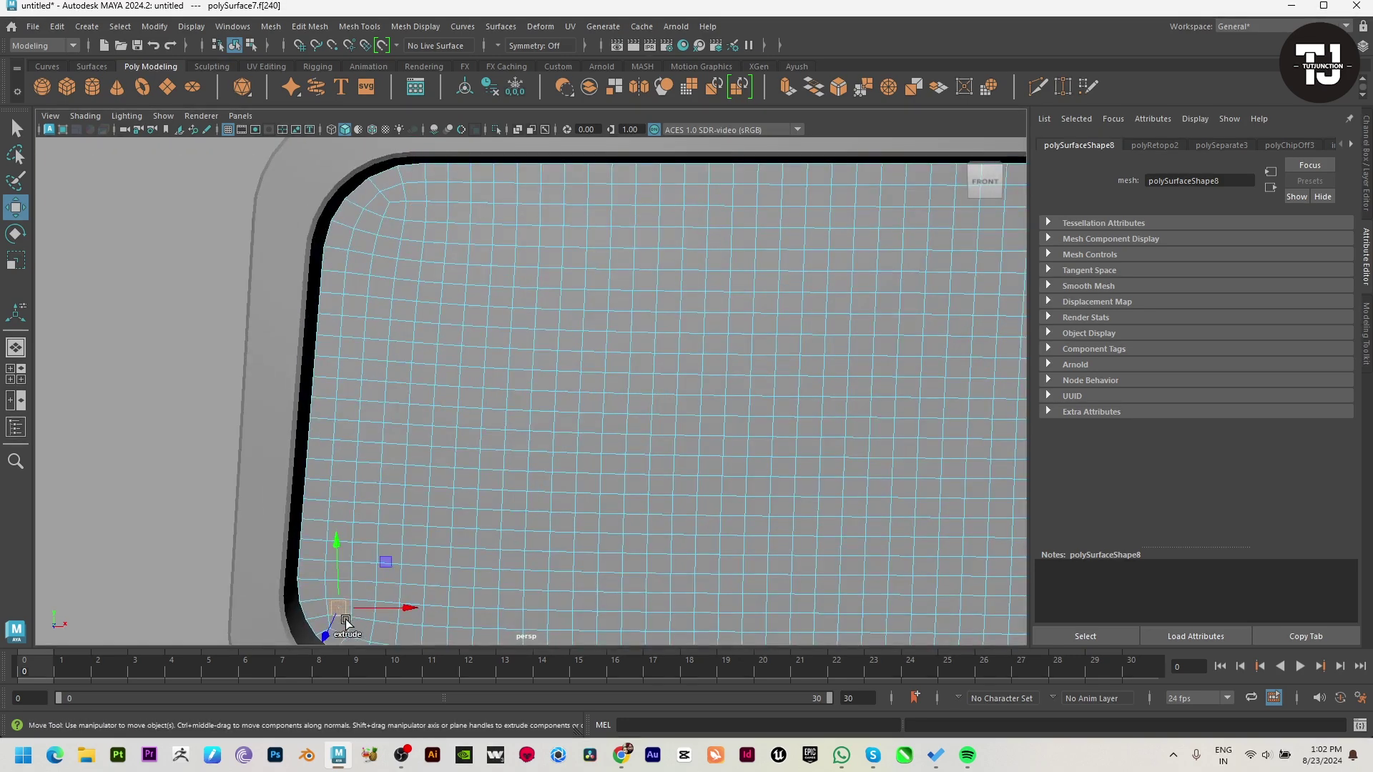
pyautogui.doubleClick(344, 625)
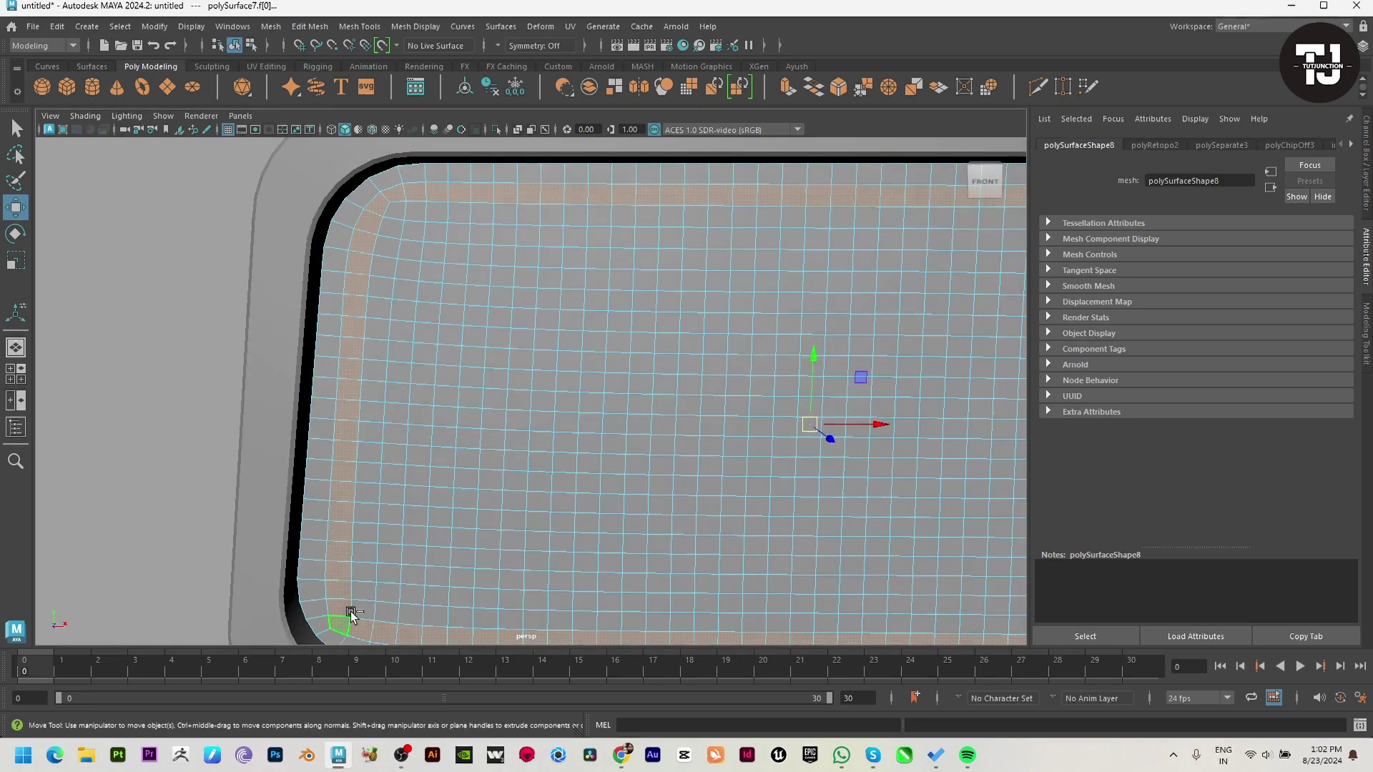
# Orbit and pan the views to check the border loop on the lower cabinet.
pyautogui.scroll(-3, 429, 543)
pyautogui.scroll(1, 558, 501)
pyautogui.scroll(-3, 613, 444)
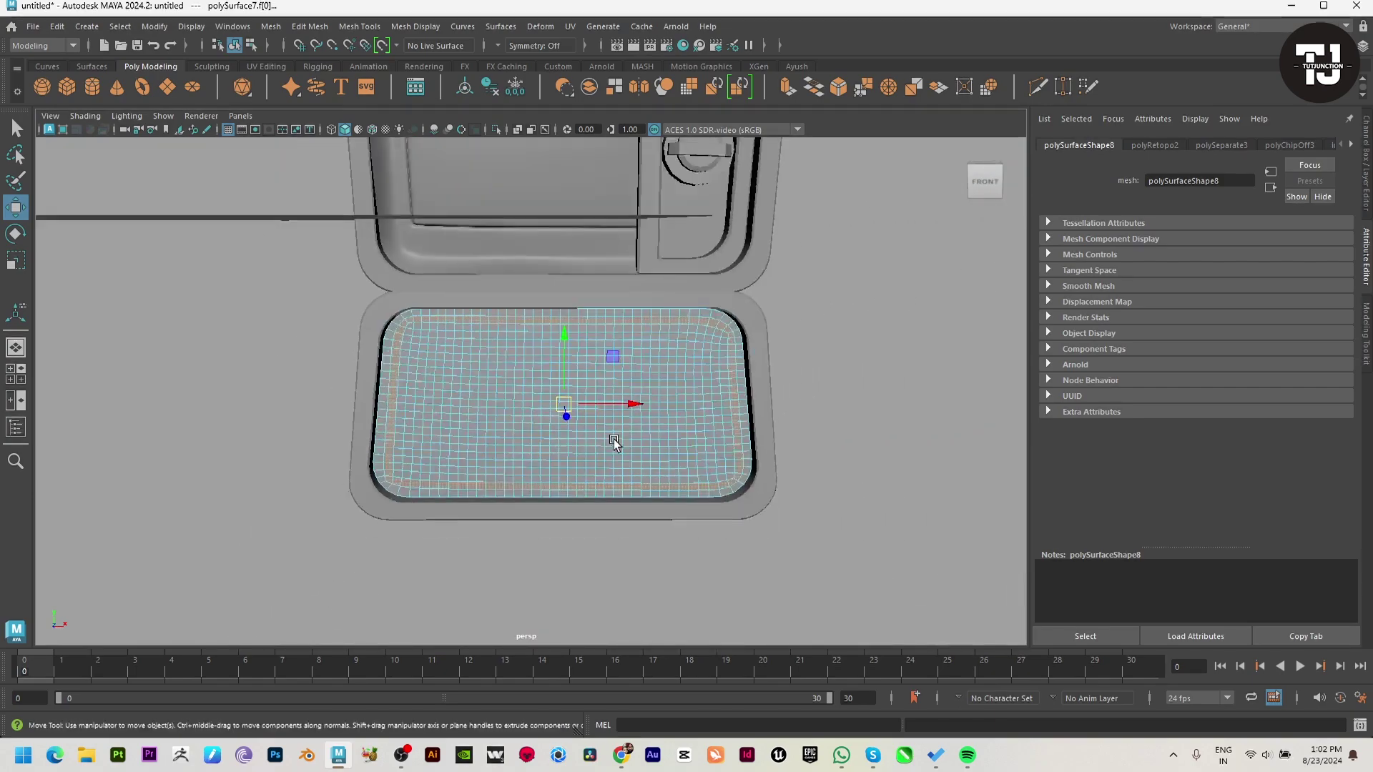
pyautogui.keyDown('alt'); pyautogui.moveTo(613, 444); pyautogui.dragTo(683, 427); pyautogui.keyUp('alt')
pyautogui.press('space')
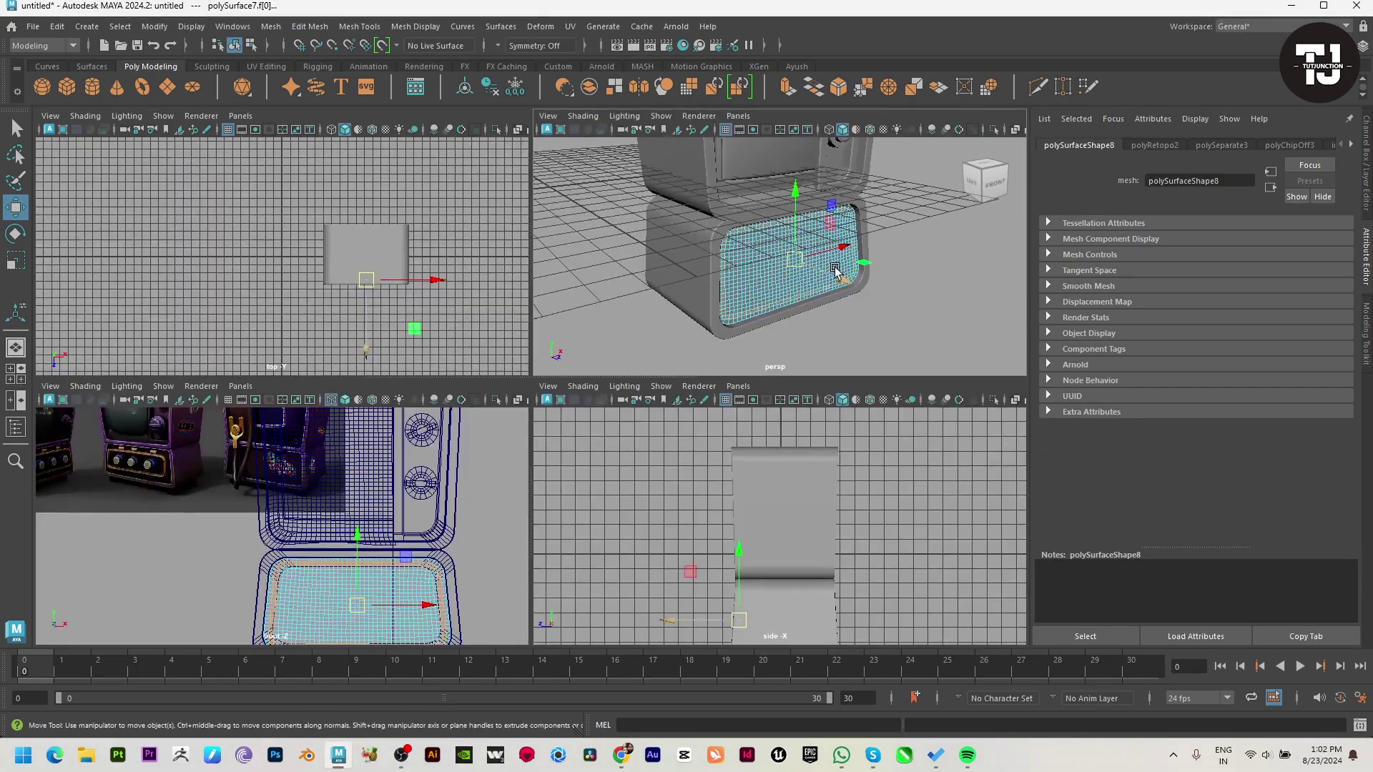
pyautogui.press('space')
pyautogui.keyDown('alt'); pyautogui.moveTo(742, 362); pyautogui.dragTo(743, 366); pyautogui.keyUp('alt')
pyautogui.press('space')
pyautogui.press('space')
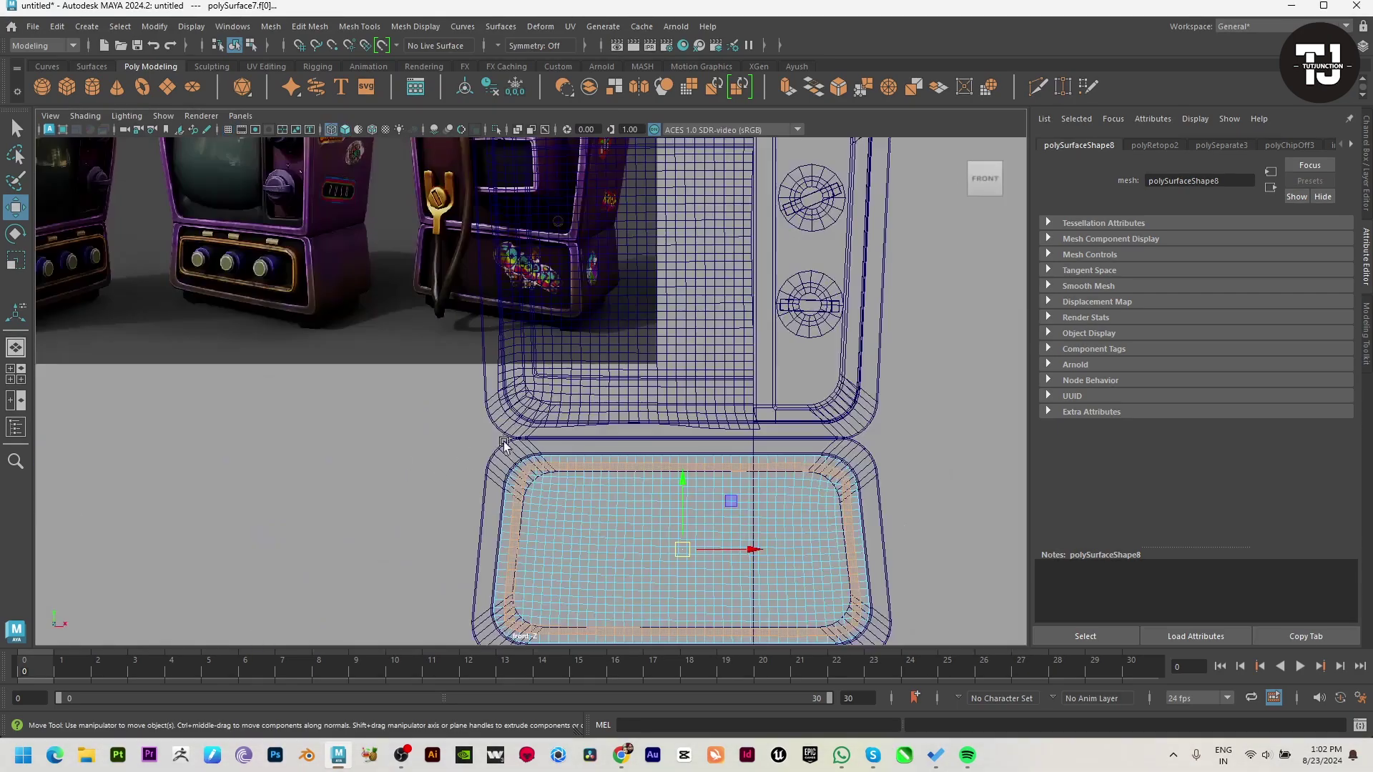
pyautogui.keyDown('alt'); pyautogui.moveTo(686, 314); pyautogui.dragTo(726, 347, button='middle'); pyautogui.keyUp('alt')
pyautogui.press('space')
pyautogui.press('space')
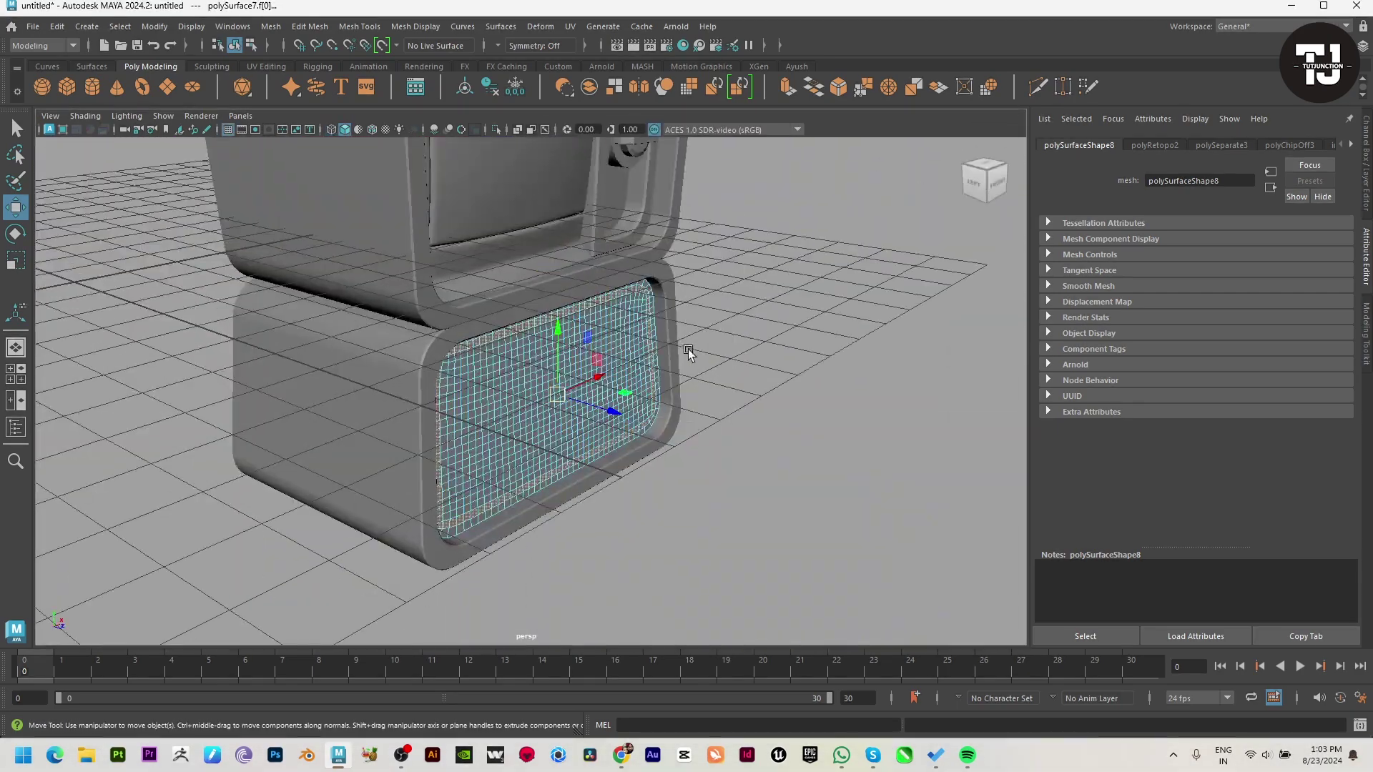
# Extrude the border faces, undo the inward push, and check the smooth preview.
pyautogui.hotkey('ctrl', 'e')
pyautogui.moveTo(492, 386); pyautogui.dragTo(484, 387)
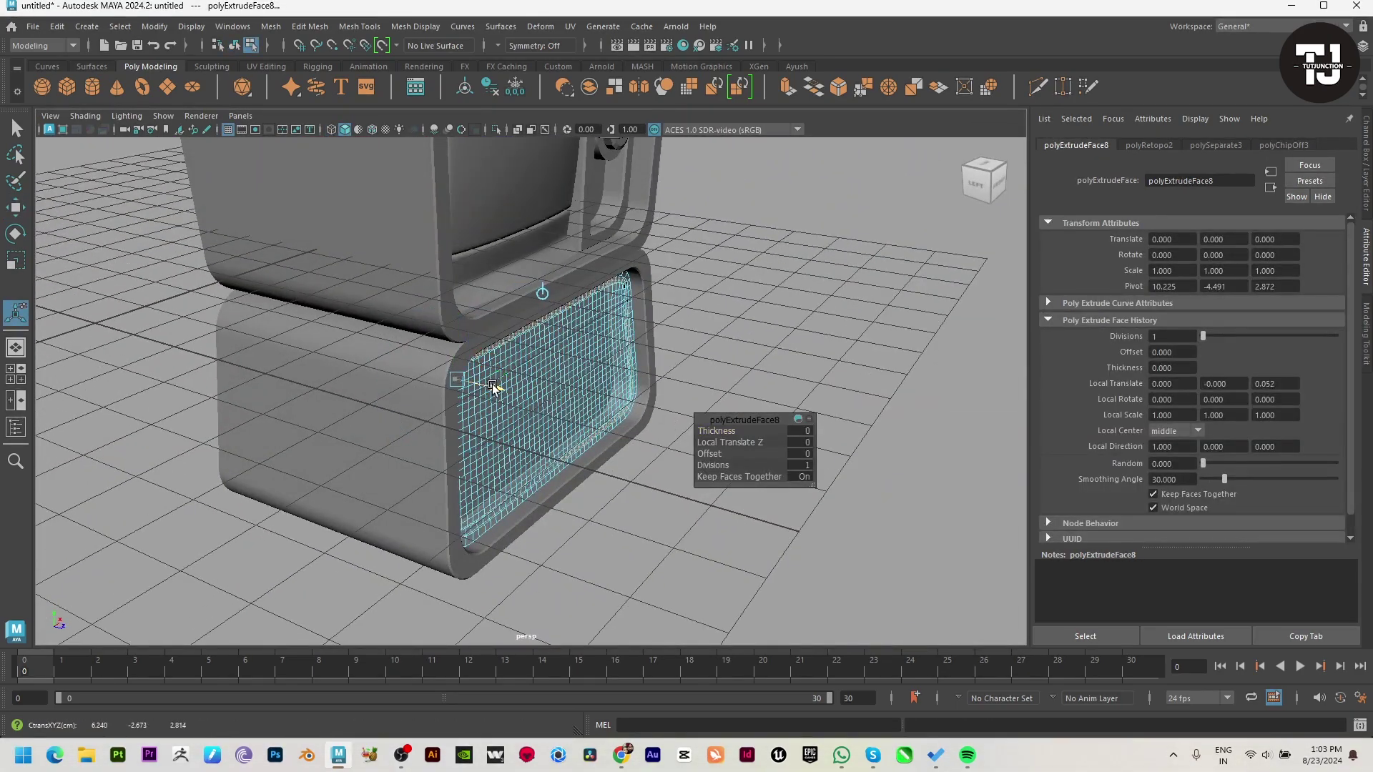
pyautogui.hotkey('ctrl', 'z')
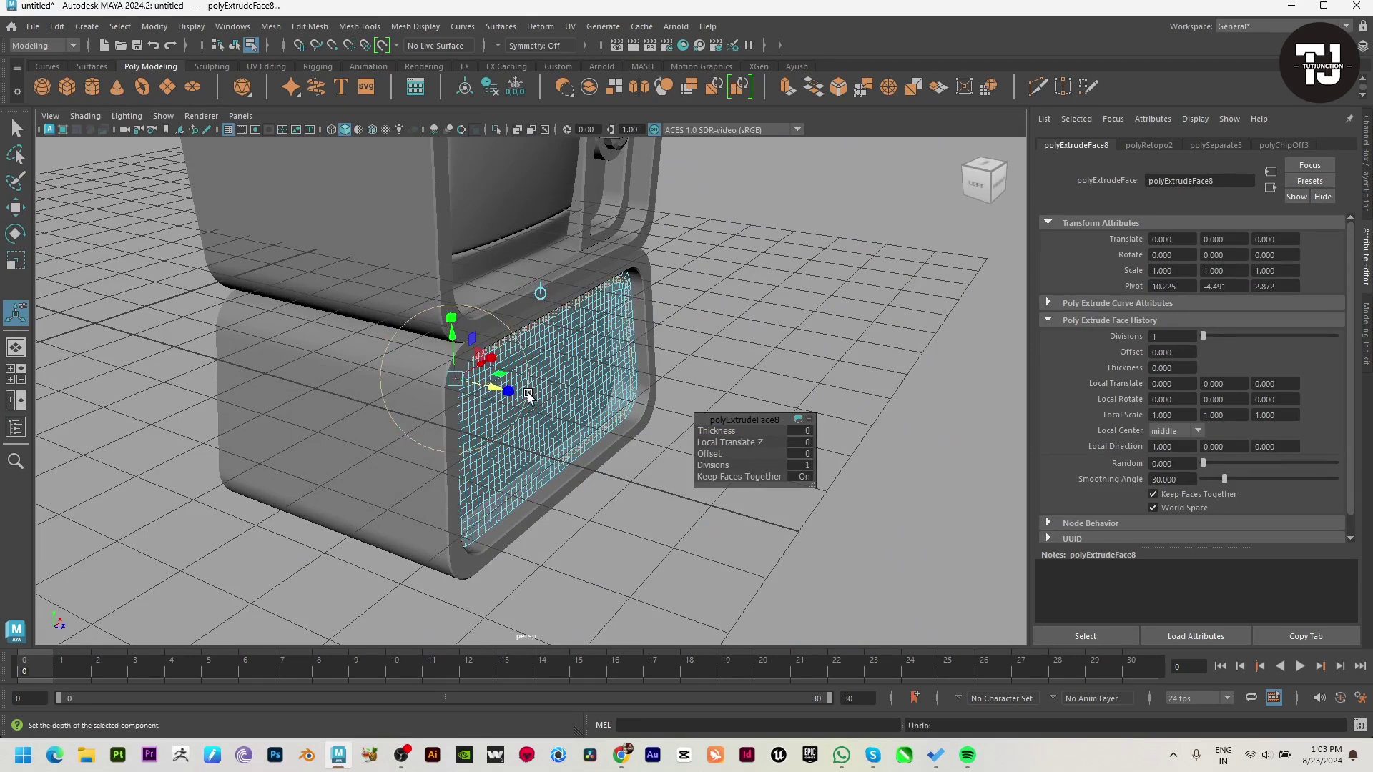
pyautogui.press('w')
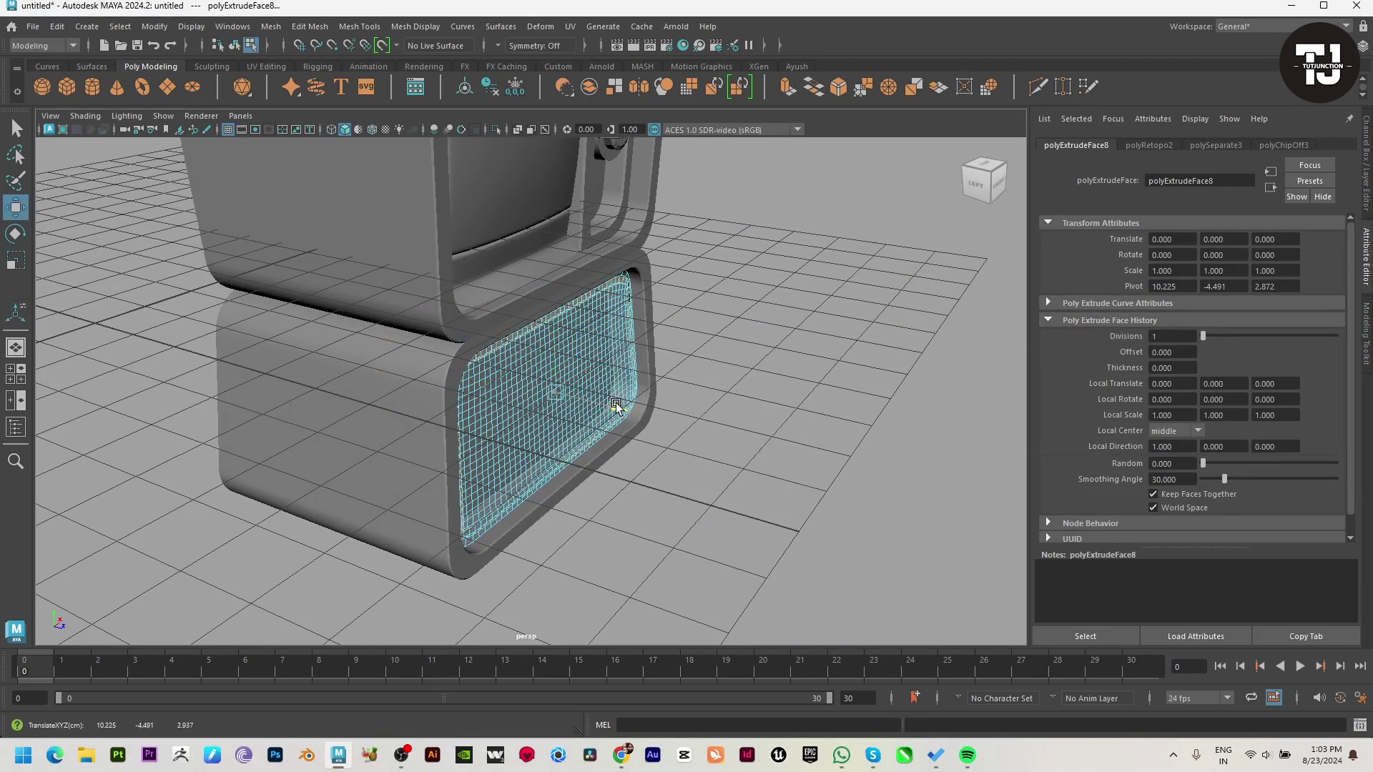
pyautogui.scroll(2, 650, 406)
pyautogui.scroll(2, 719, 411)
pyautogui.scroll(3, 722, 406)
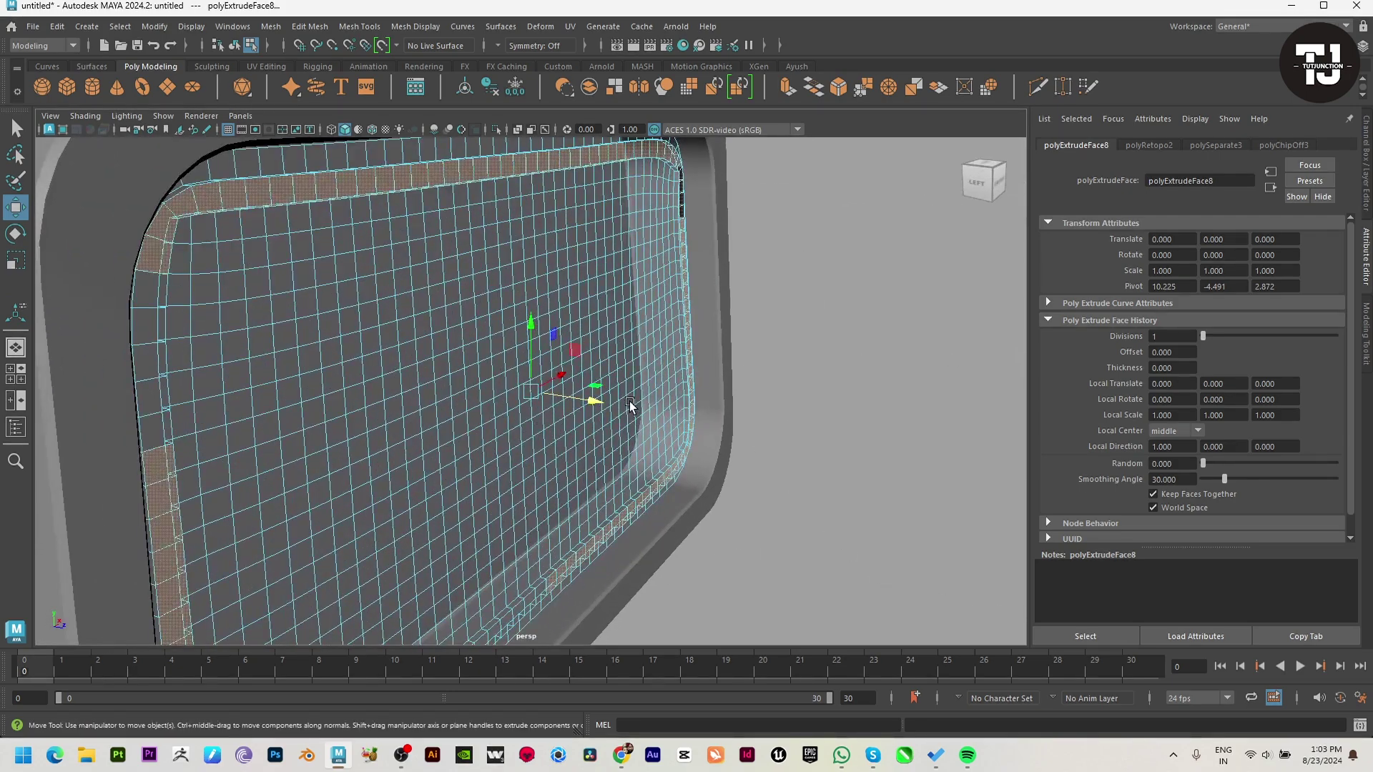
pyautogui.press('3')
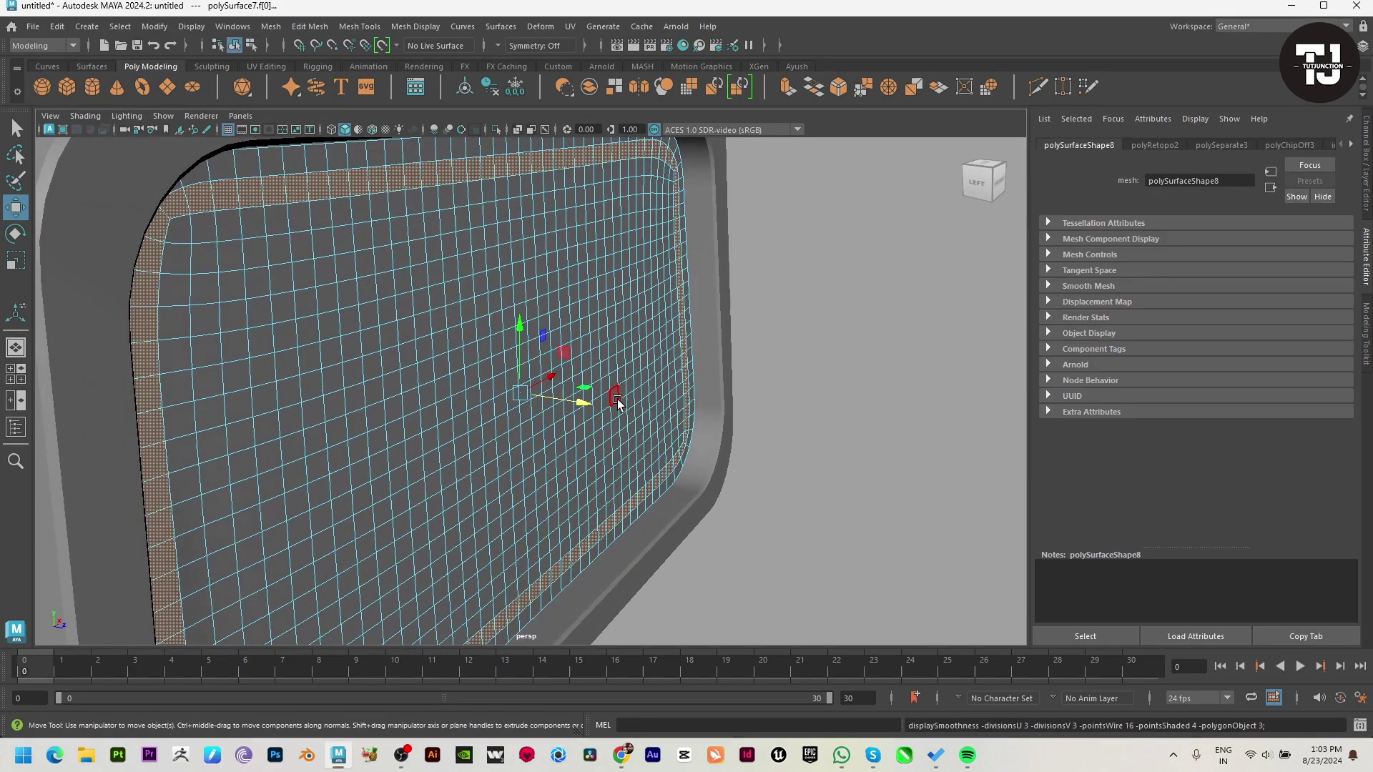
pyautogui.press('1')
# Pull the extruded border faces outward into a rim, then deselect and inspect it.
pyautogui.keyDown('shift'); pyautogui.moveTo(582, 404); pyautogui.dragTo(670, 424); pyautogui.keyUp('shift')
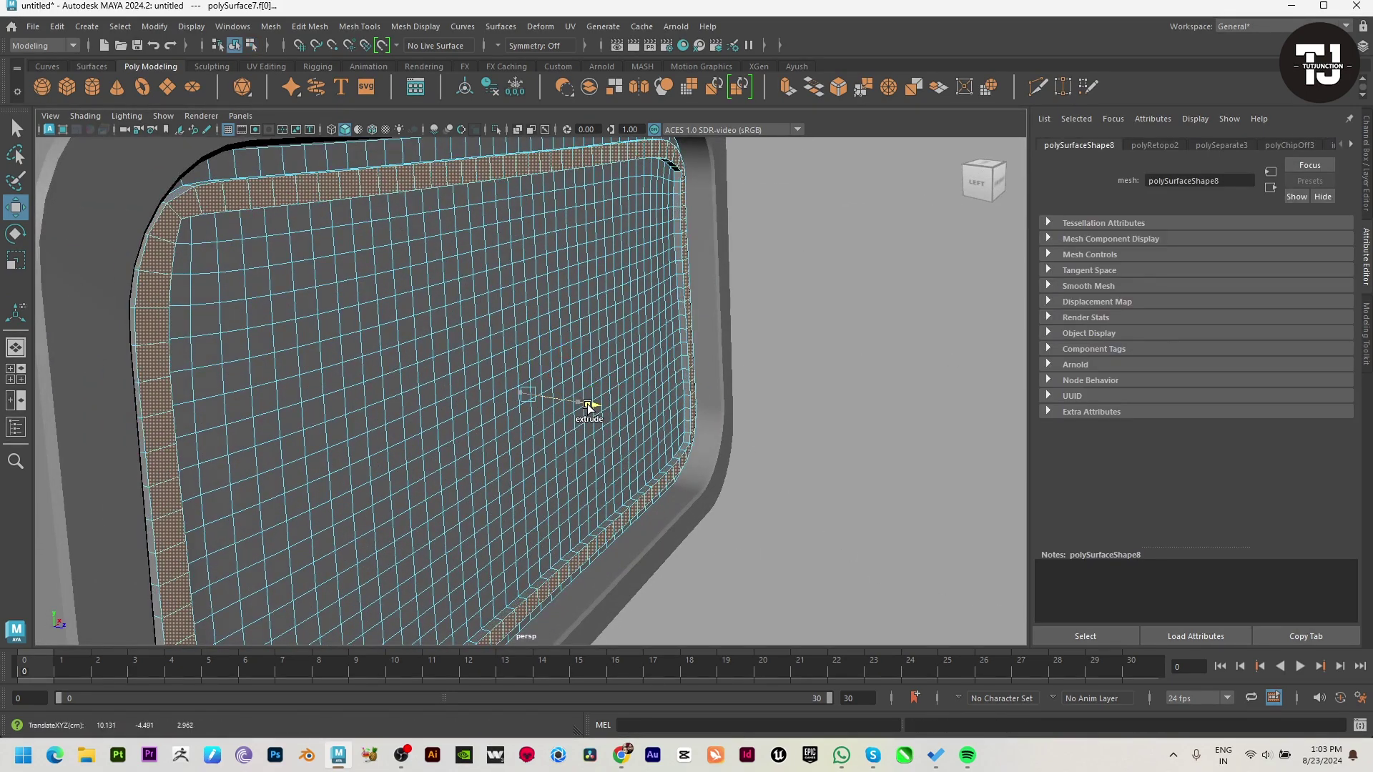
pyautogui.press('f')
pyautogui.press('F8')
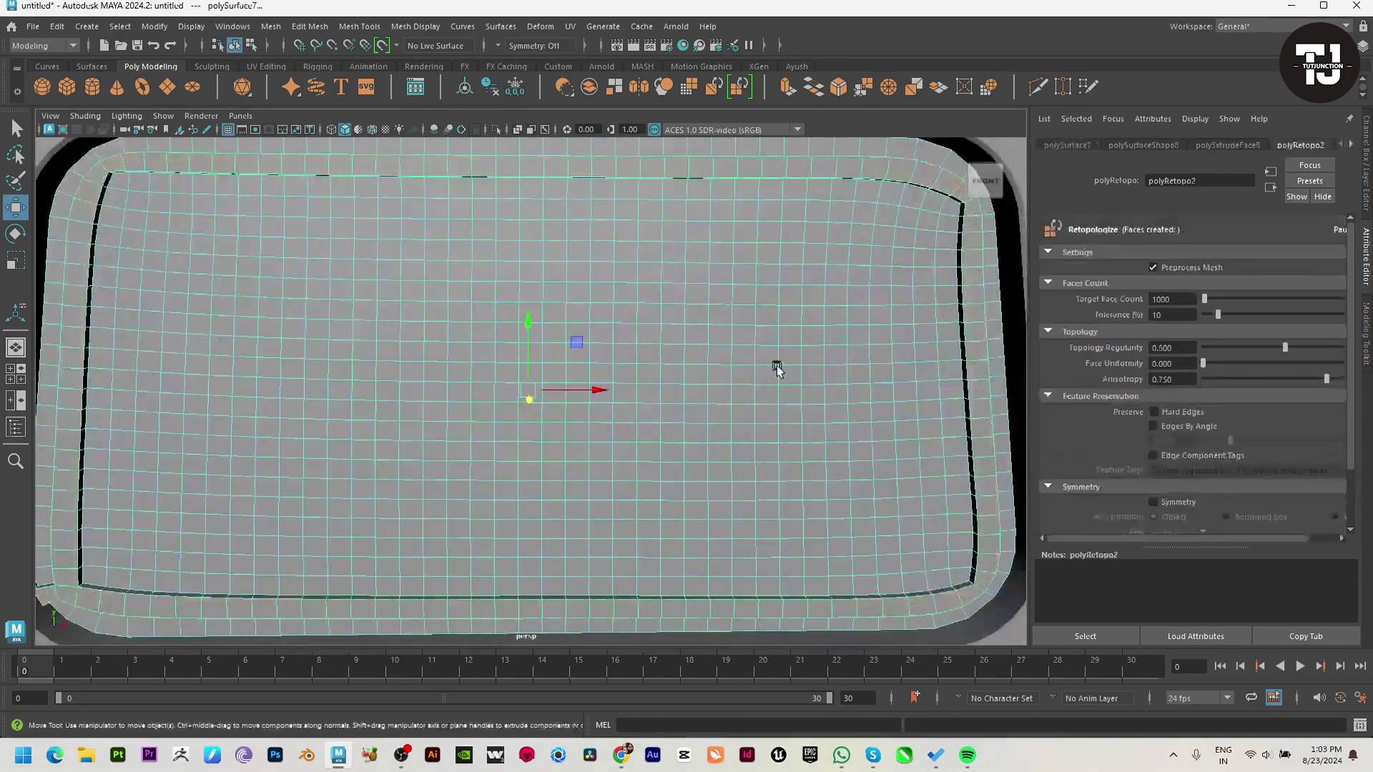
pyautogui.scroll(-5, 772, 379)
pyautogui.click(801, 538)
pyautogui.moveTo(486, 443)
pyautogui.keyDown('alt'); pyautogui.mouseDown()
pyautogui.moveTo(801, 538)
pyautogui.moveTo(751, 527)
pyautogui.moveTo(698, 482)
pyautogui.mouseUp(); pyautogui.keyUp('alt')
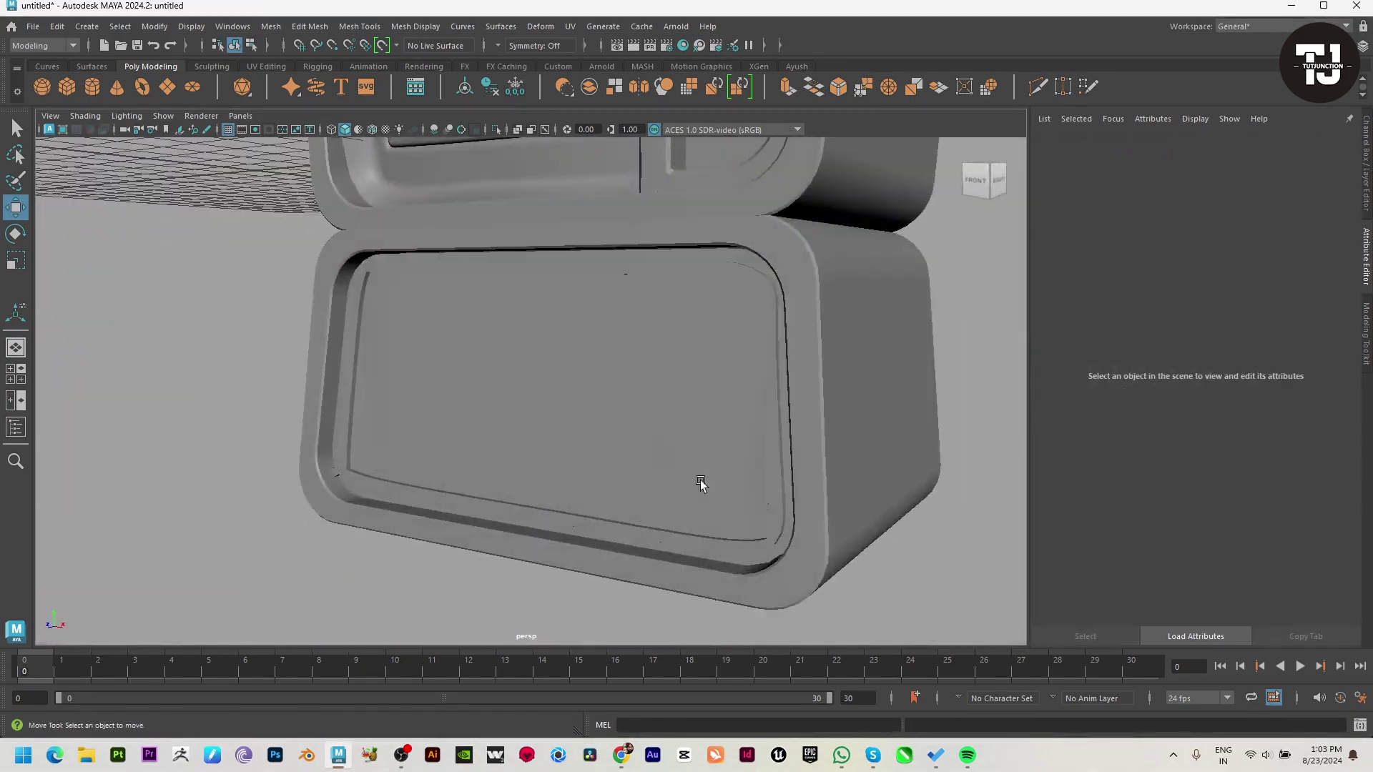
pyautogui.press('space')
pyautogui.press('space')
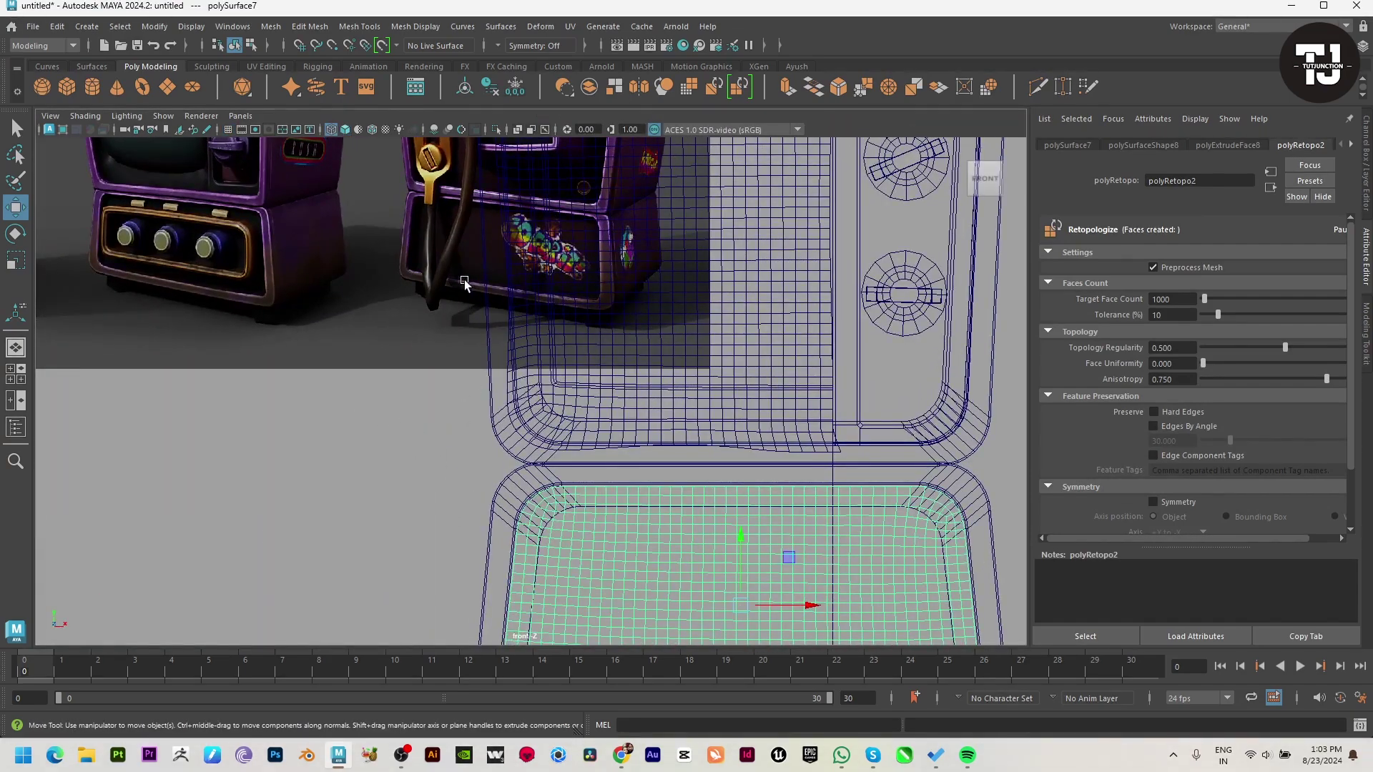
# In face mode, marquee-select two adjacent face blocks in the panel's upper-left area.
pyautogui.press('space')
pyautogui.scroll(5, 527, 466)
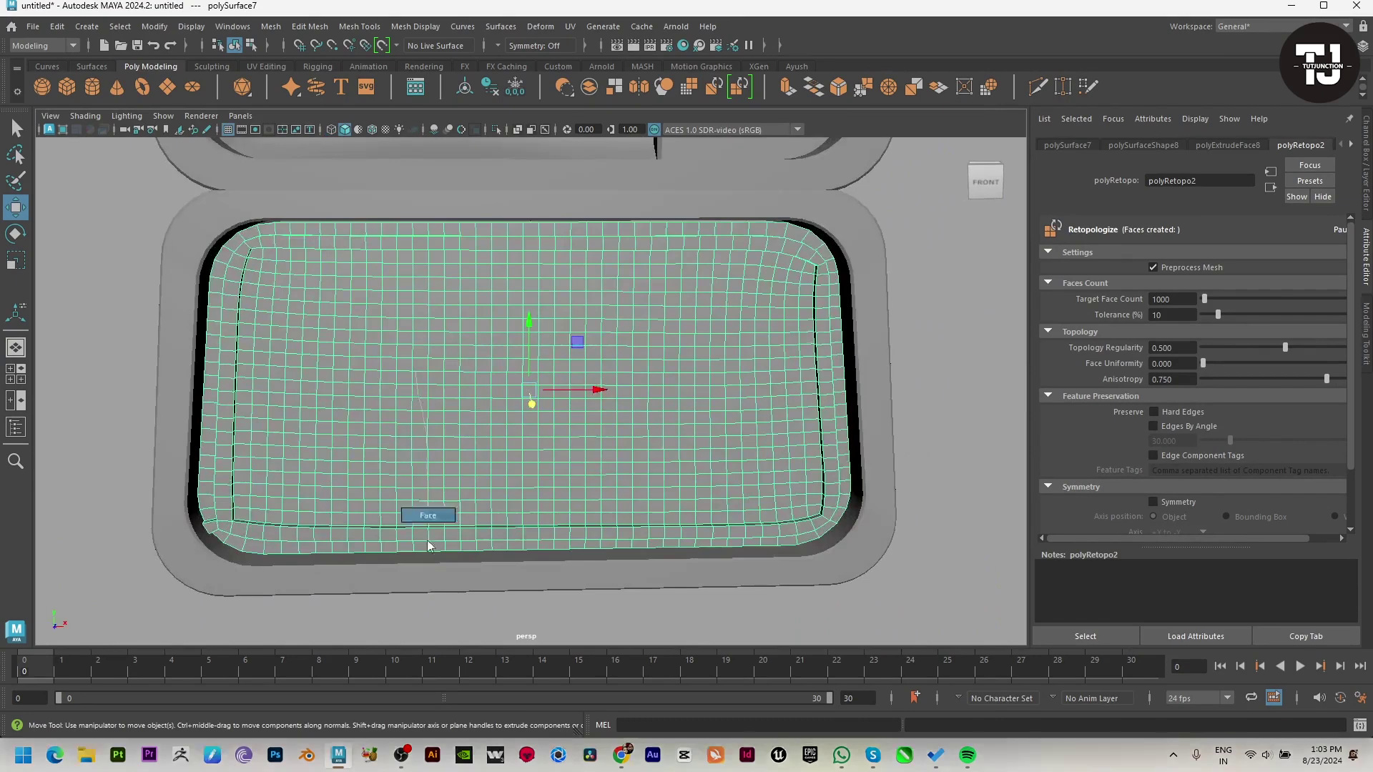
pyautogui.moveTo(428, 487); pyautogui.dragTo(427, 547, button='right')
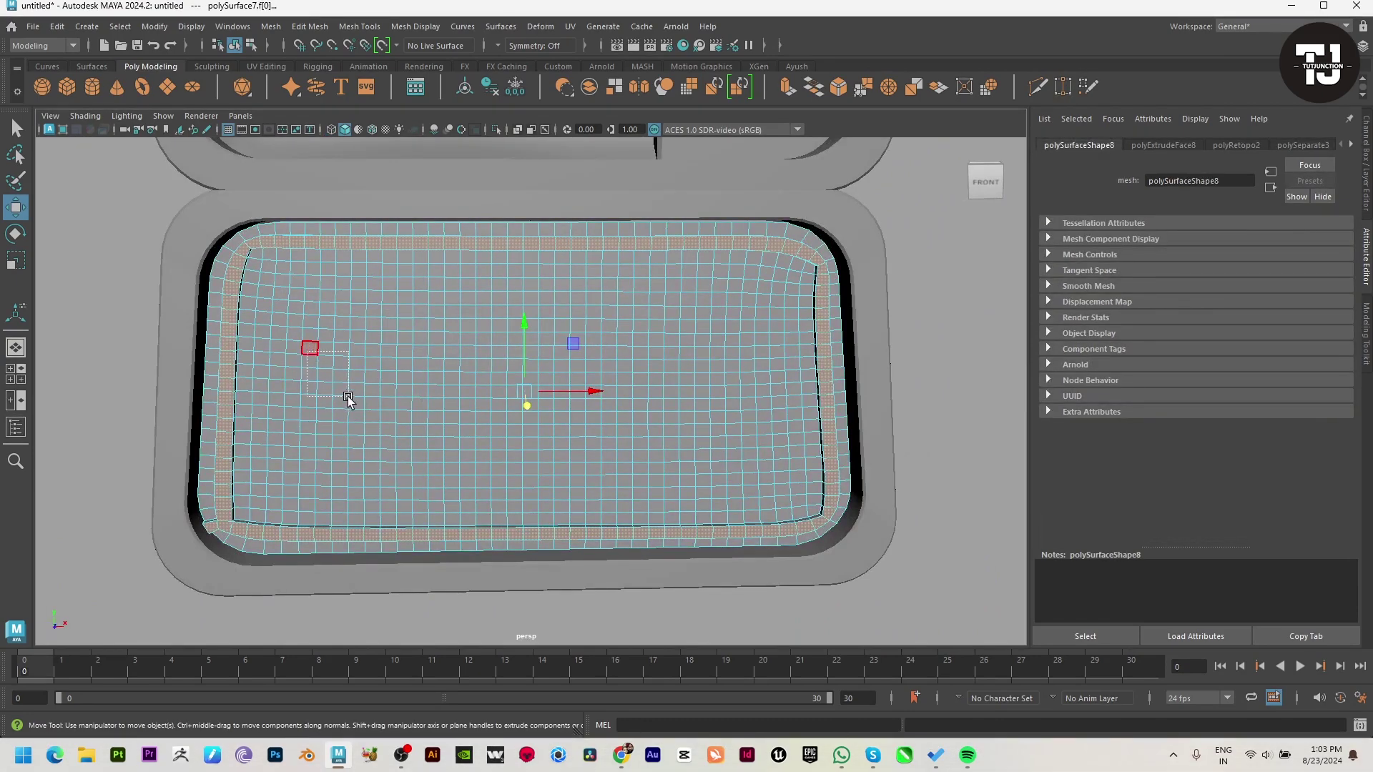
pyautogui.moveTo(358, 406); pyautogui.dragTo(337, 404)
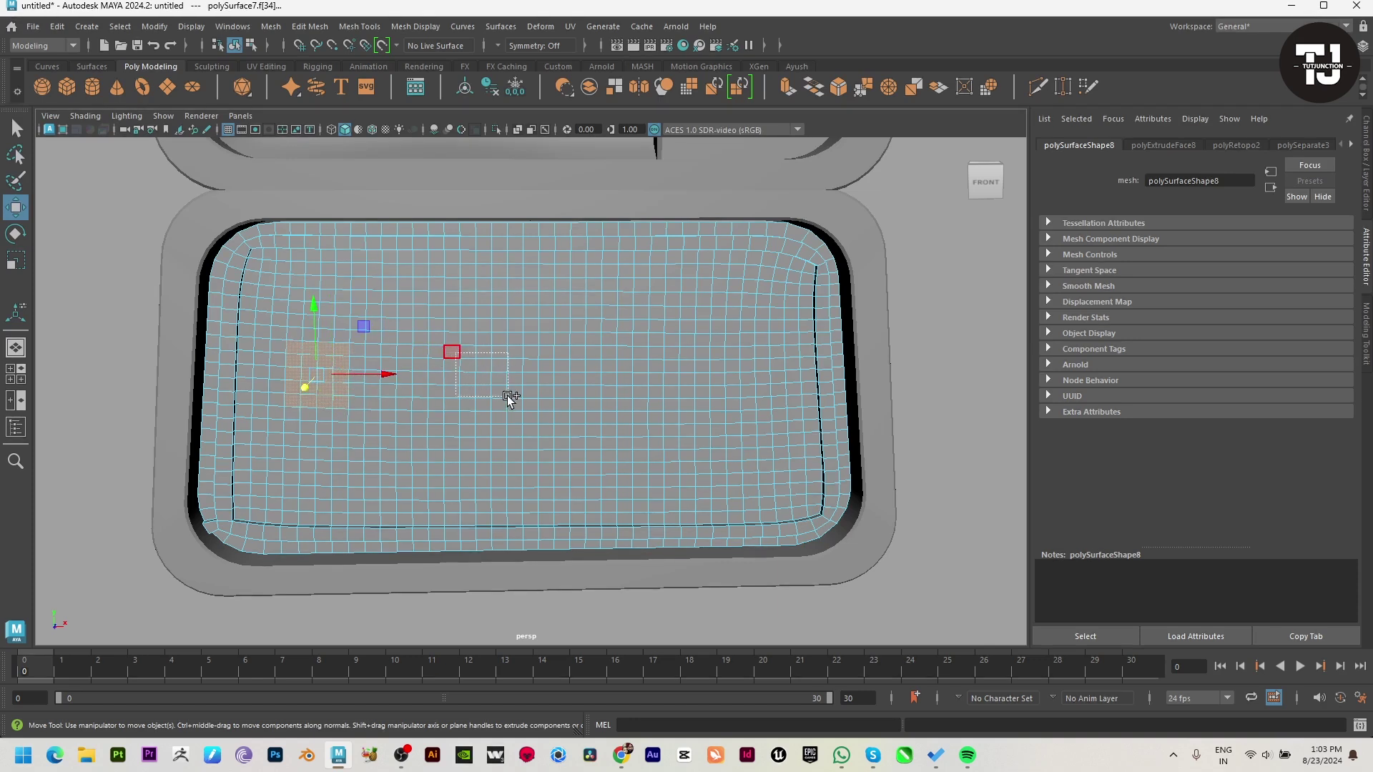
pyautogui.keyDown('shift'); pyautogui.moveTo(511, 398); pyautogui.dragTo(510, 398); pyautogui.keyUp('shift')
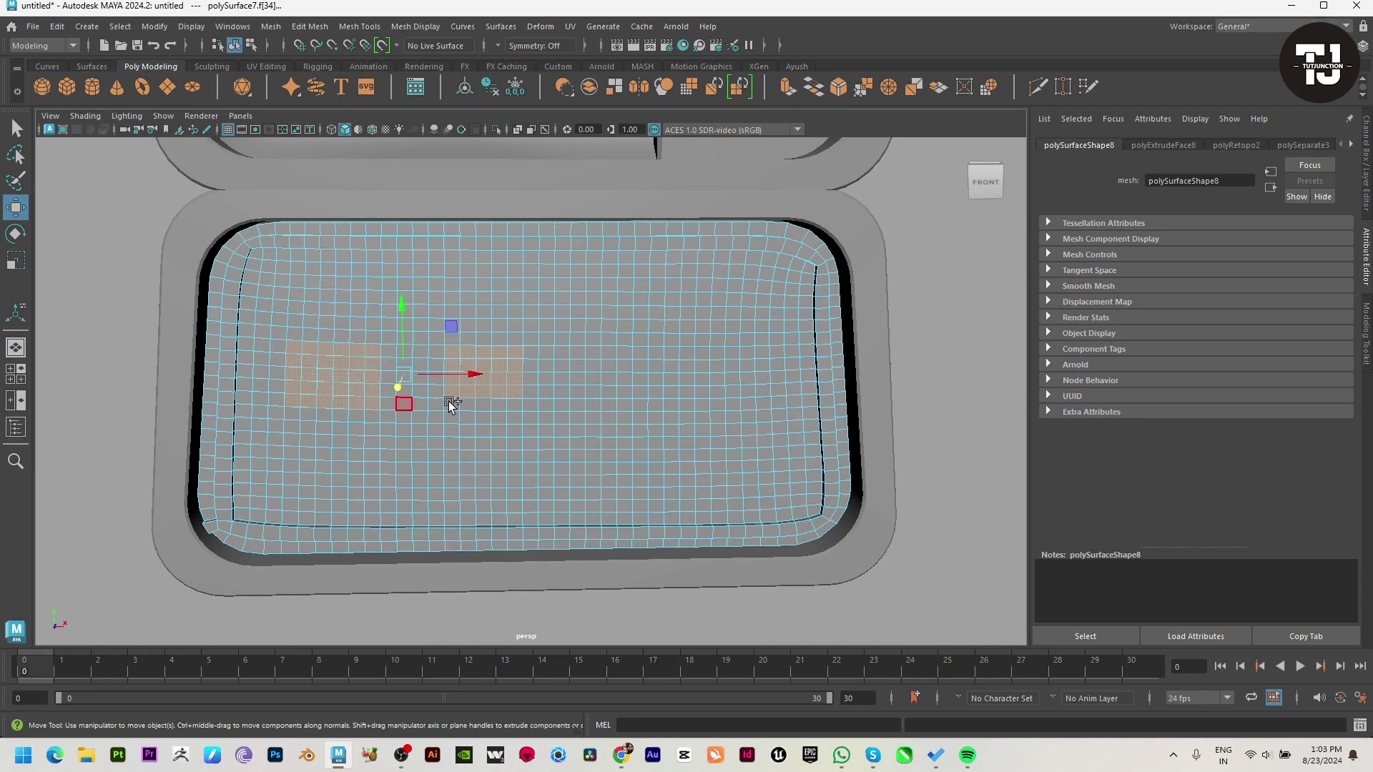
# Marquee-select three square face patches across the inset front panel.
pyautogui.moveTo(533, 353)
pyautogui.keyDown('shift'); pyautogui.mouseDown()
pyautogui.moveTo(540, 408)
pyautogui.moveTo(509, 405)
pyautogui.mouseUp(); pyautogui.keyUp('shift')
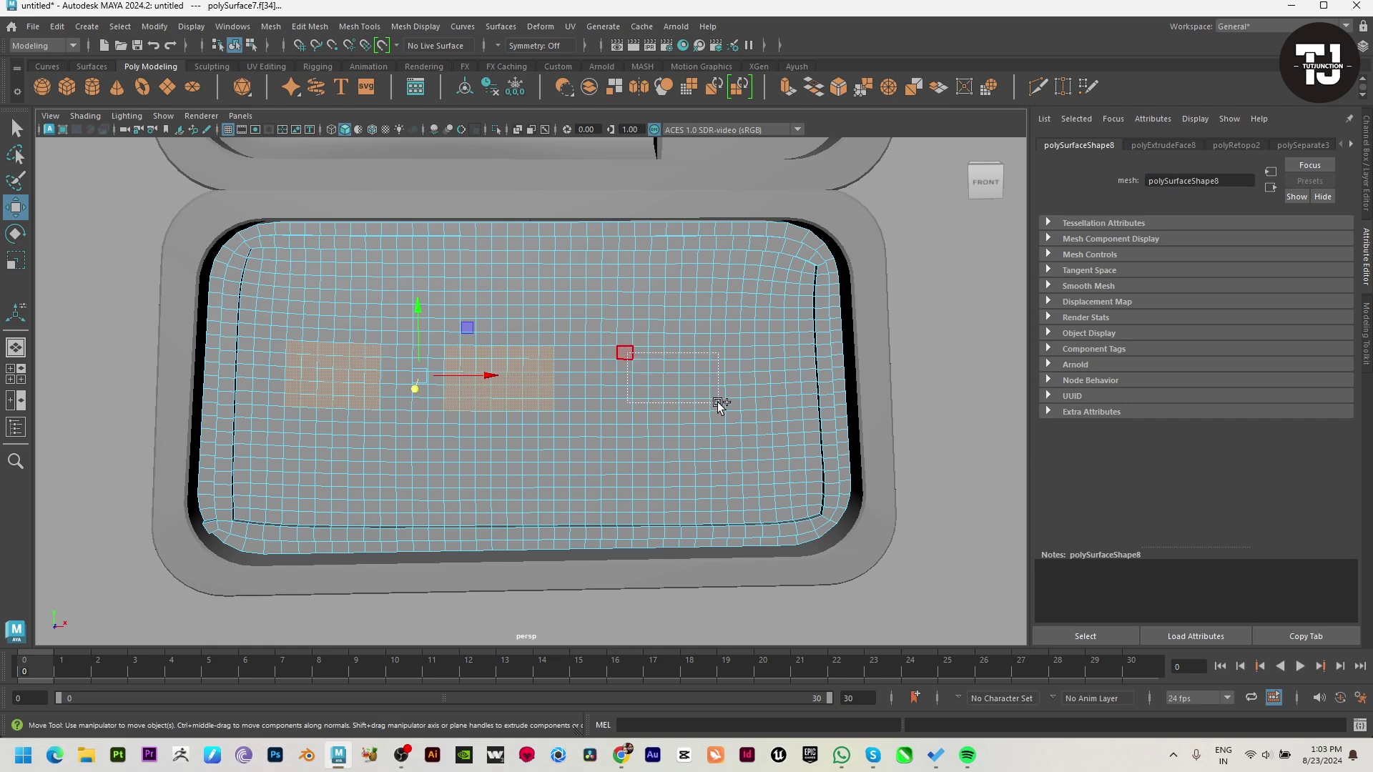
pyautogui.keyDown('shift'); pyautogui.moveTo(719, 388); pyautogui.dragTo(722, 408); pyautogui.keyUp('shift')
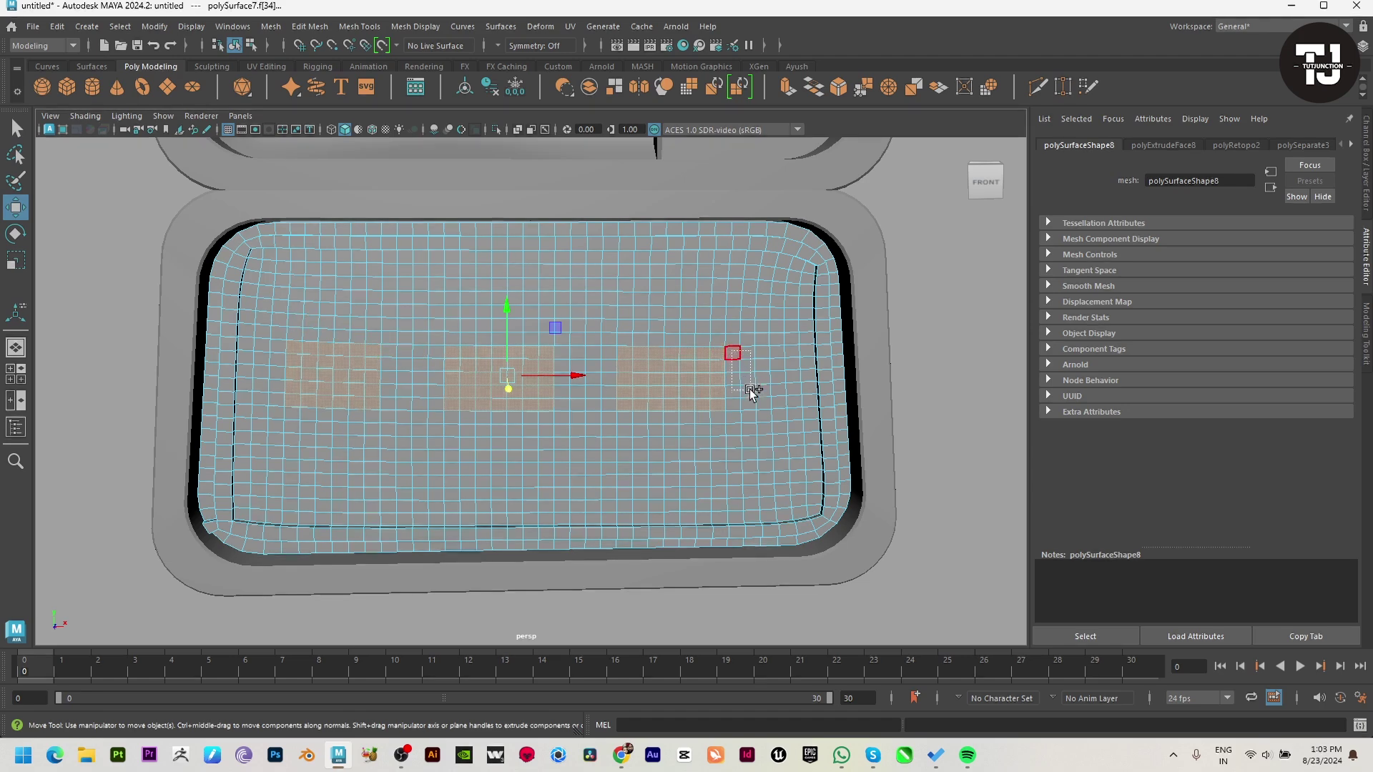
pyautogui.keyDown('shift'); pyautogui.moveTo(750, 389); pyautogui.dragTo(748, 405); pyautogui.keyUp('shift')
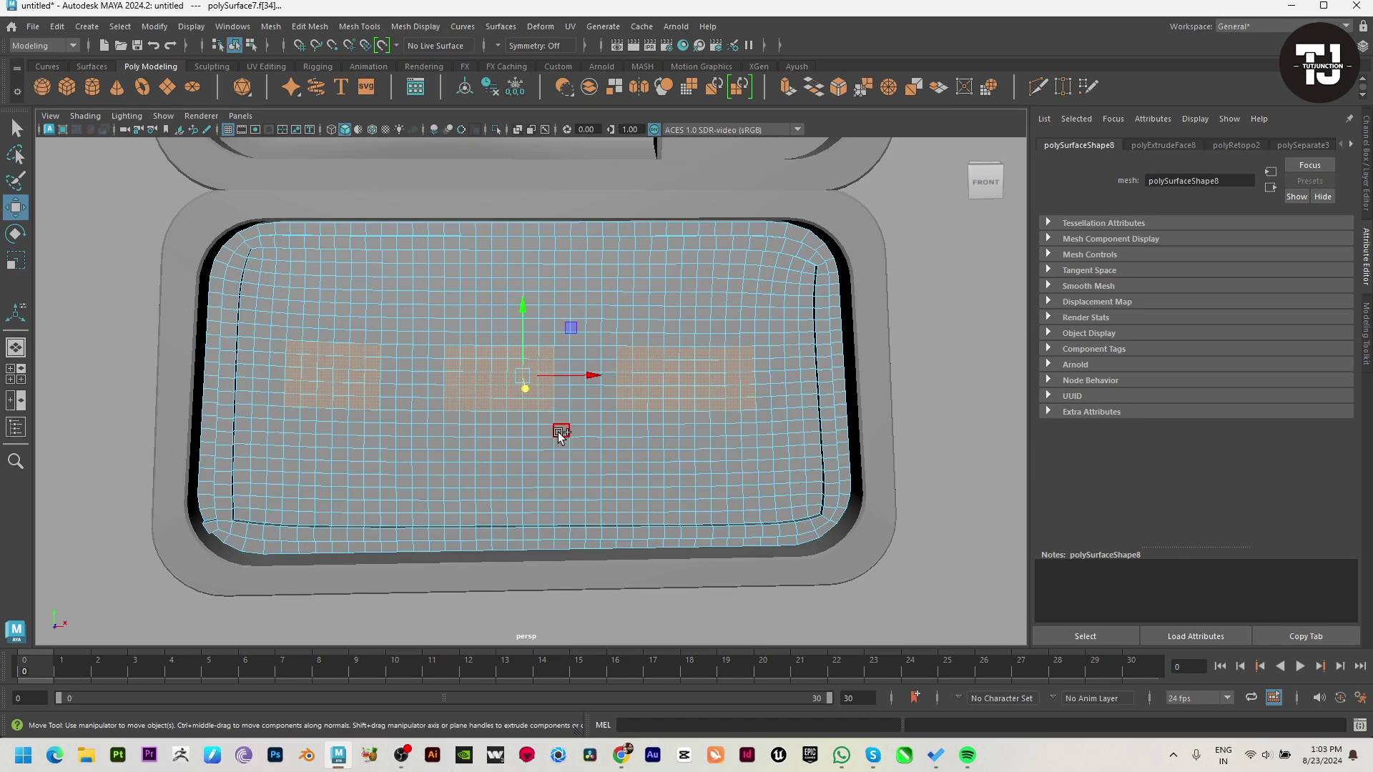
pyautogui.keyDown('shift'); pyautogui.moveTo(761, 407); pyautogui.dragTo(758, 409); pyautogui.keyUp('shift')
pyautogui.moveTo(638, 322); pyautogui.dragTo(563, 493)
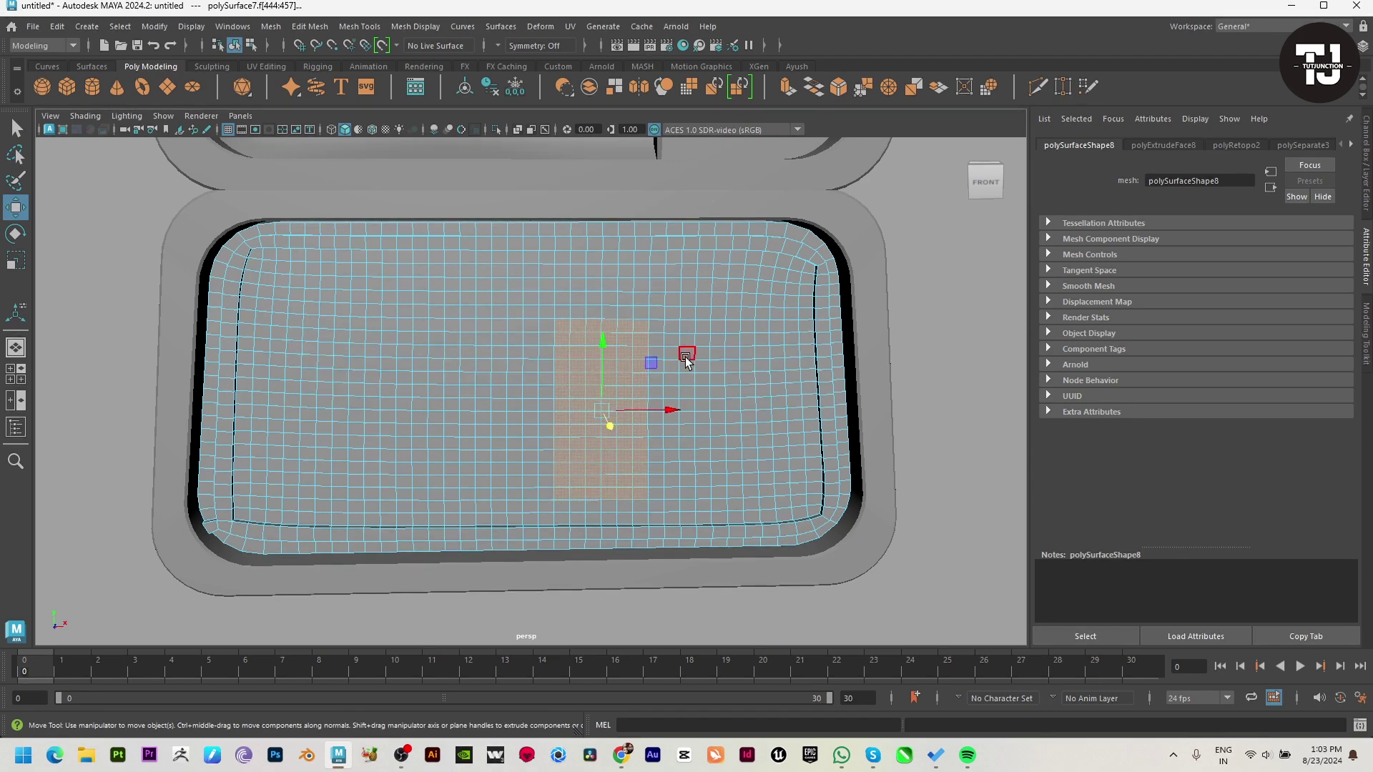
# Undo the stray strip selection and trim extra face columns so the three patches match.
pyautogui.hotkey('ctrl', 'z')
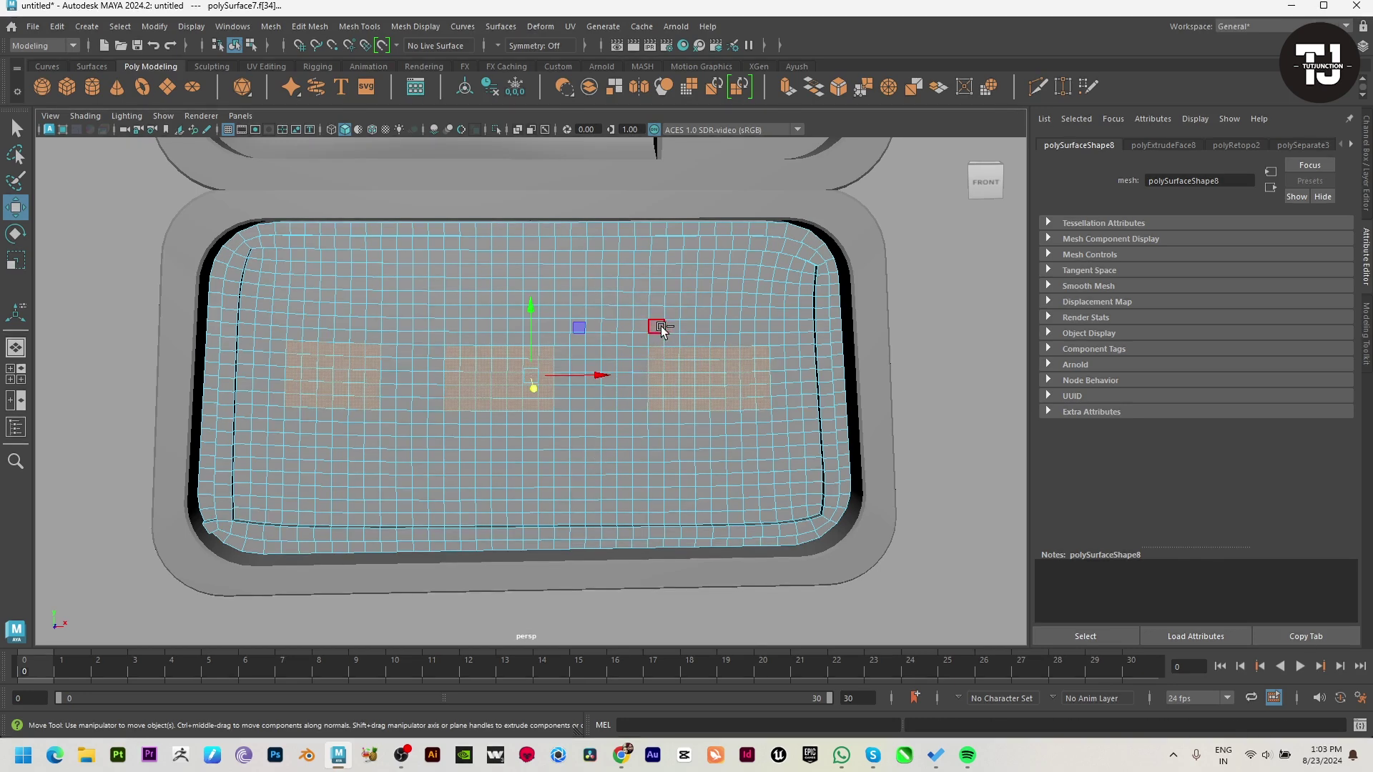
pyautogui.keyDown('ctrl'); pyautogui.moveTo(662, 331); pyautogui.dragTo(648, 404); pyautogui.keyUp('ctrl')
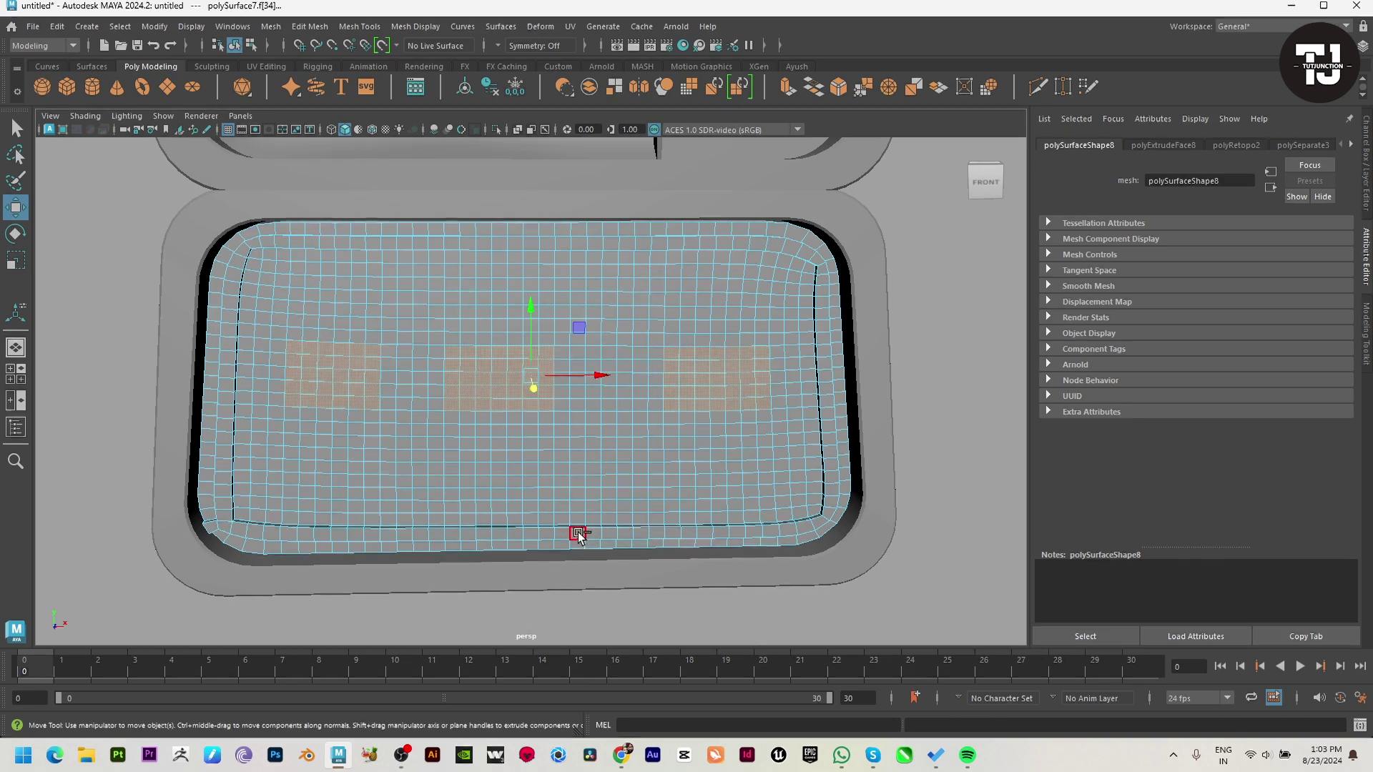
pyautogui.keyDown('shift'); pyautogui.click(564, 381); pyautogui.keyUp('shift')
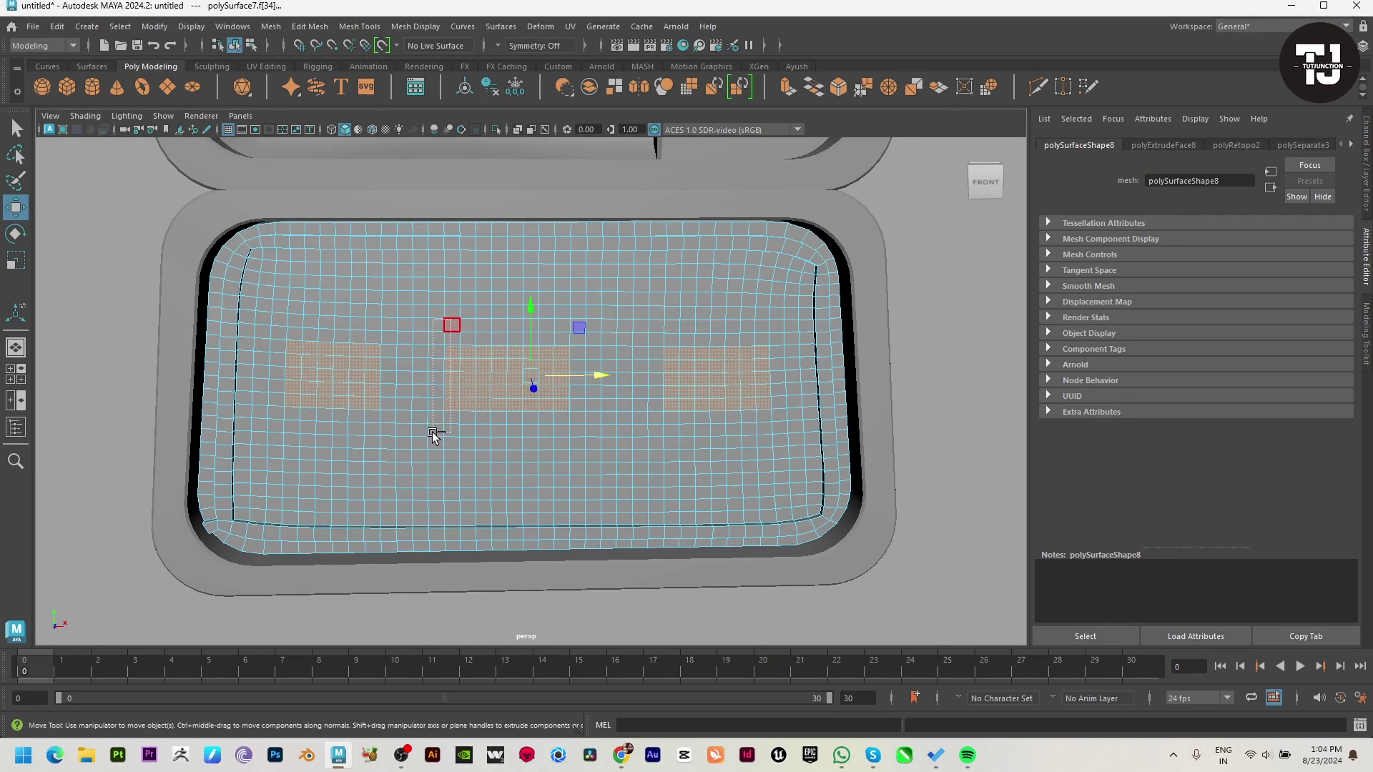
pyautogui.keyDown('ctrl'); pyautogui.moveTo(432, 433); pyautogui.dragTo(432, 433); pyautogui.keyUp('ctrl')
# Circularize the three face patches with per-vertex surface alignment.
pyautogui.keyDown('shift'); pyautogui.rightClick(664, 336); pyautogui.keyUp('shift')
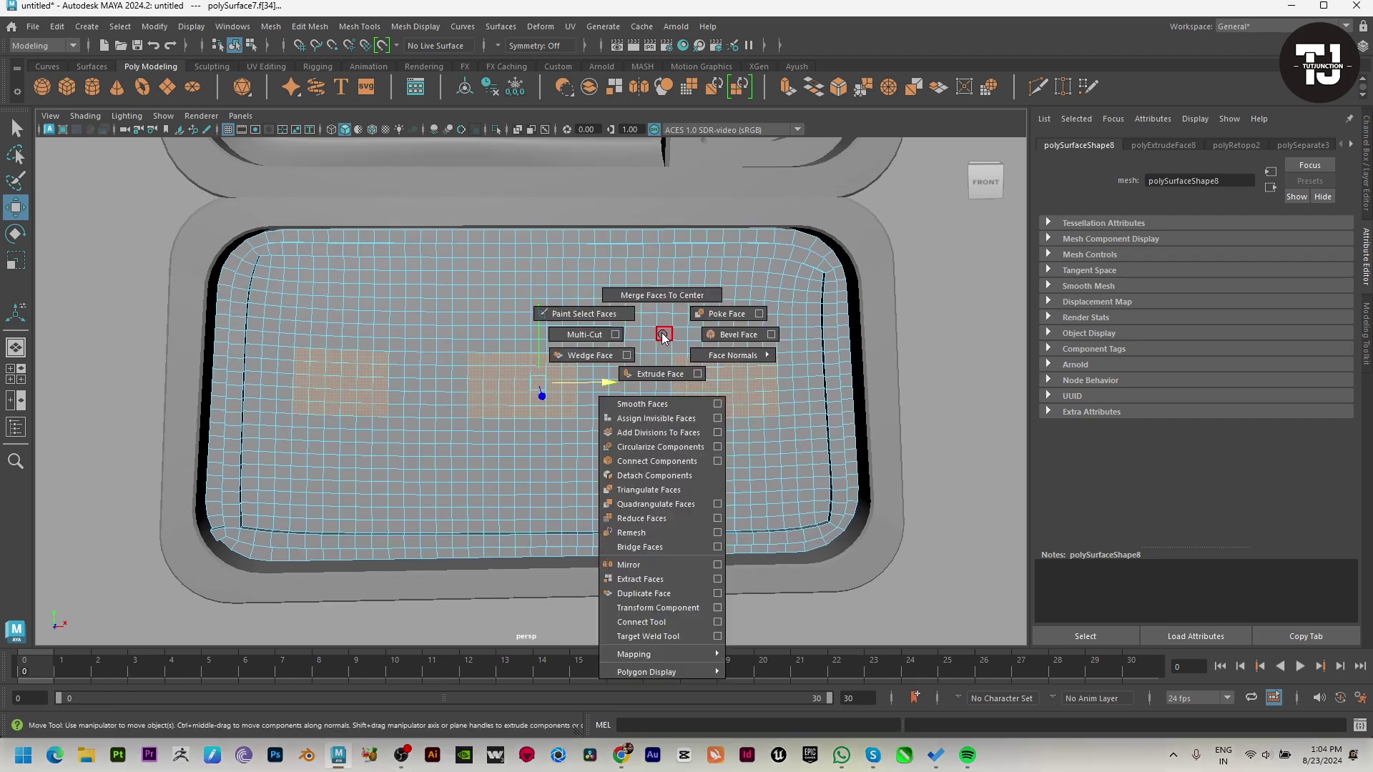
pyautogui.click(662, 447)
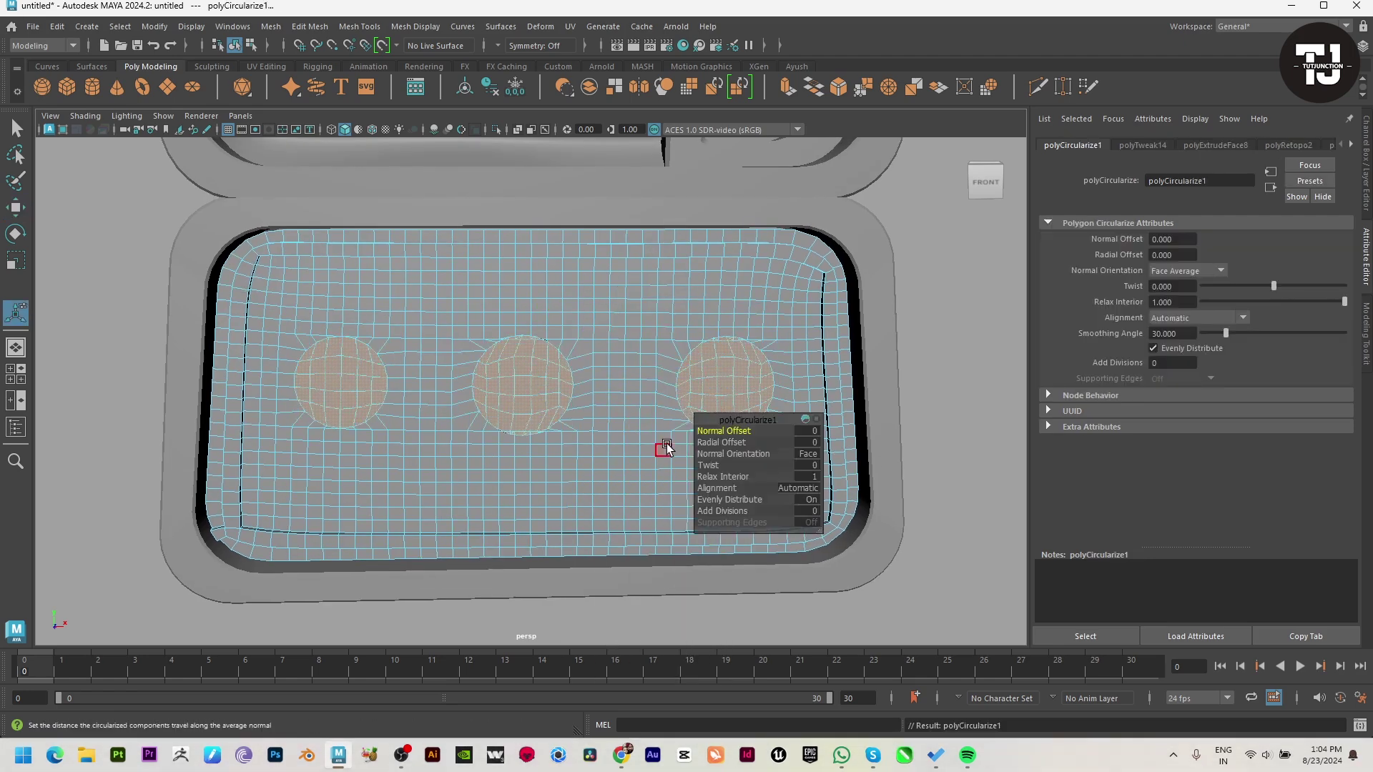
pyautogui.click(804, 488)
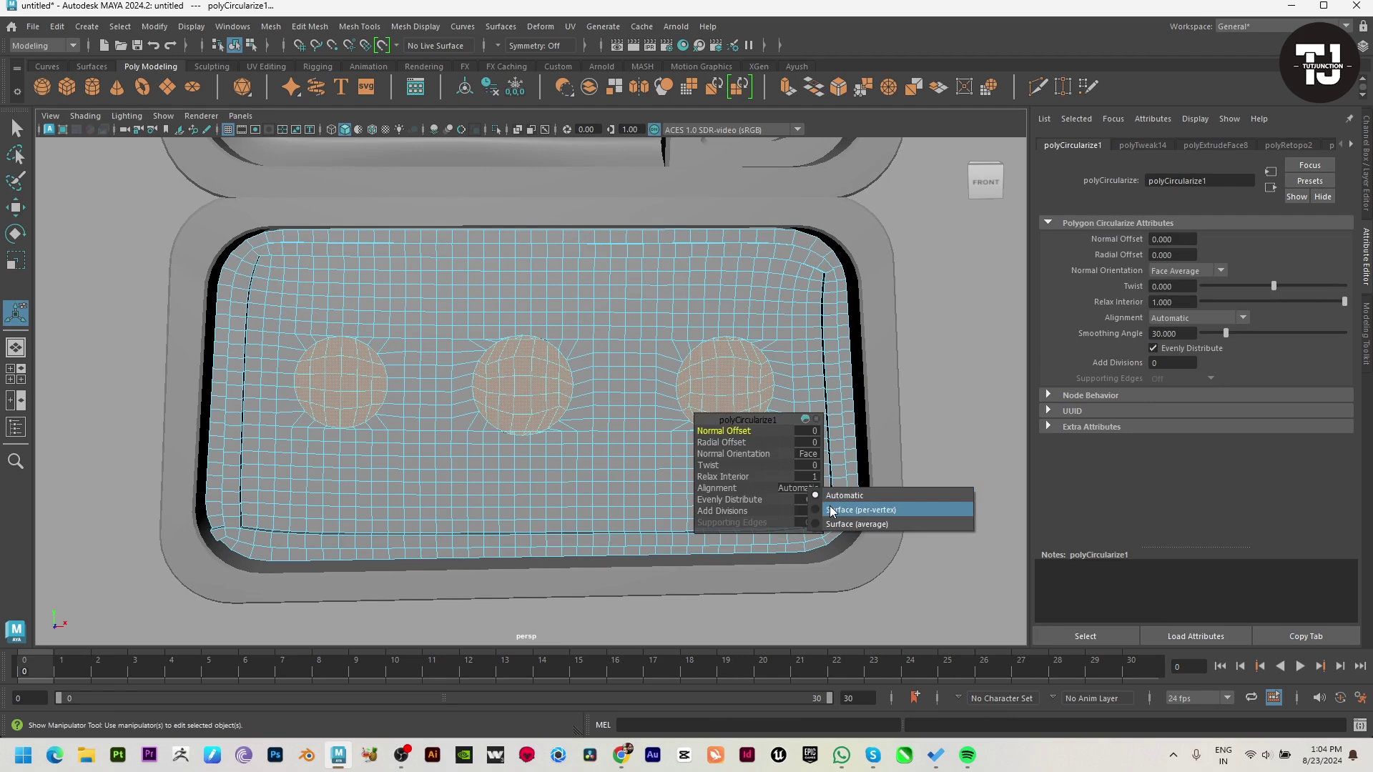
pyautogui.click(825, 511)
pyautogui.click(796, 496)
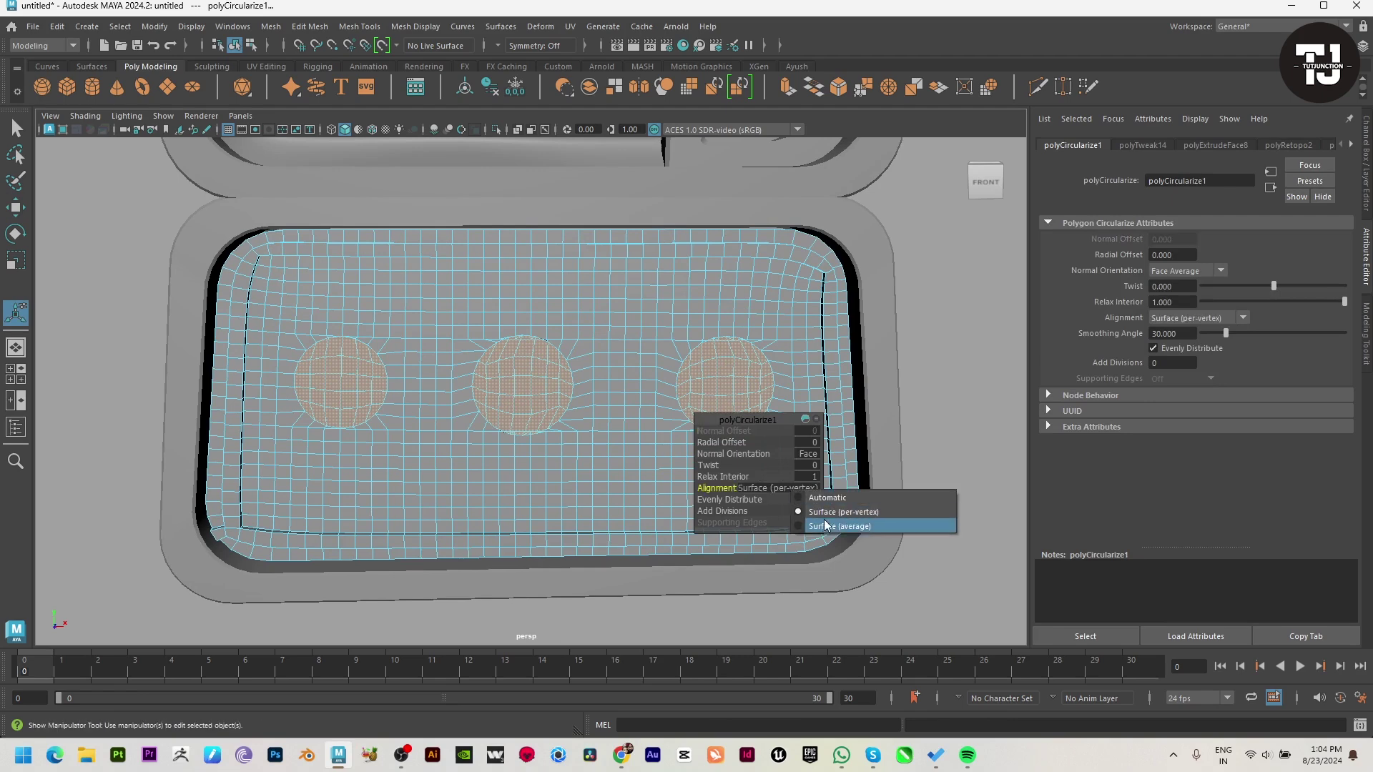
pyautogui.click(827, 508)
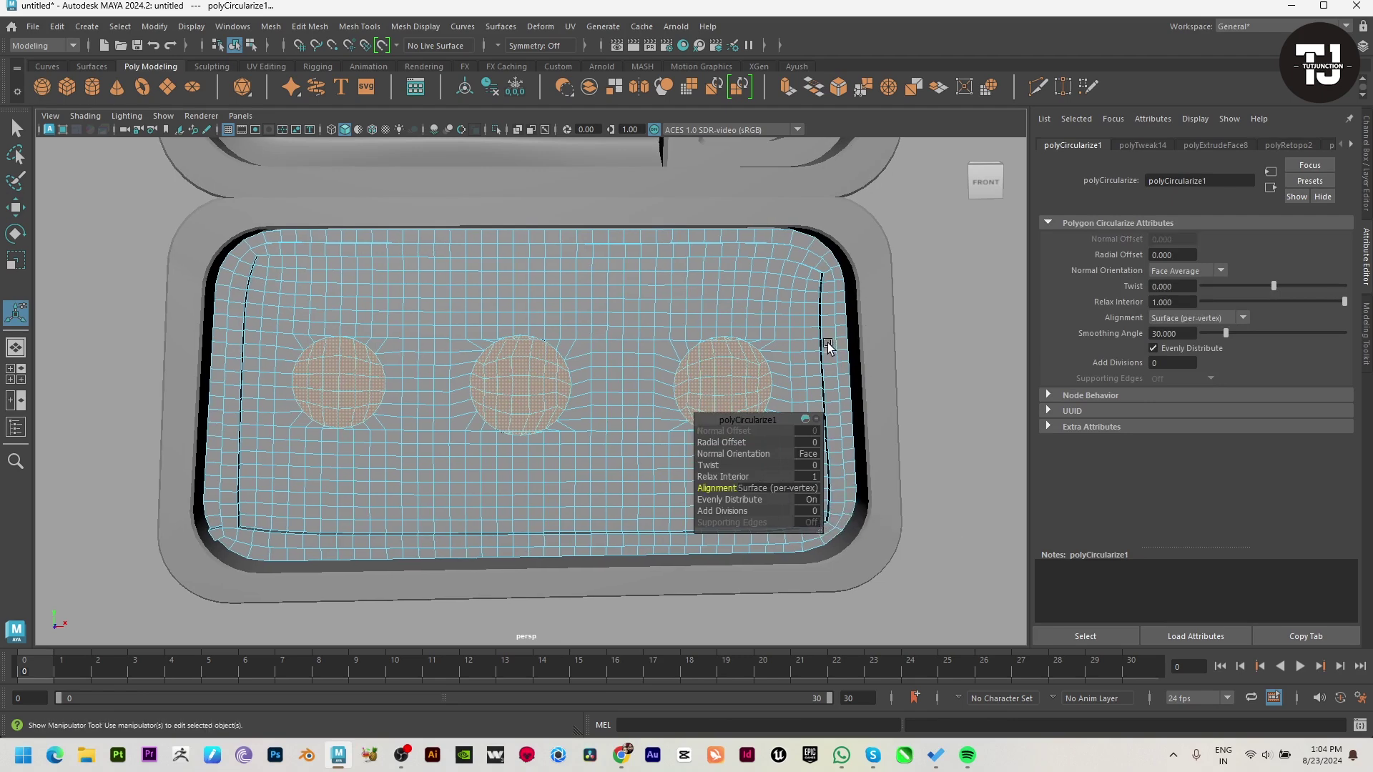
# Undo the trial scale and rounding, then recircularize with Radial Offset -0.2.
pyautogui.press('r')
pyautogui.moveTo(535, 387); pyautogui.dragTo(515, 390)
pyautogui.hotkey('ctrl', 'z')
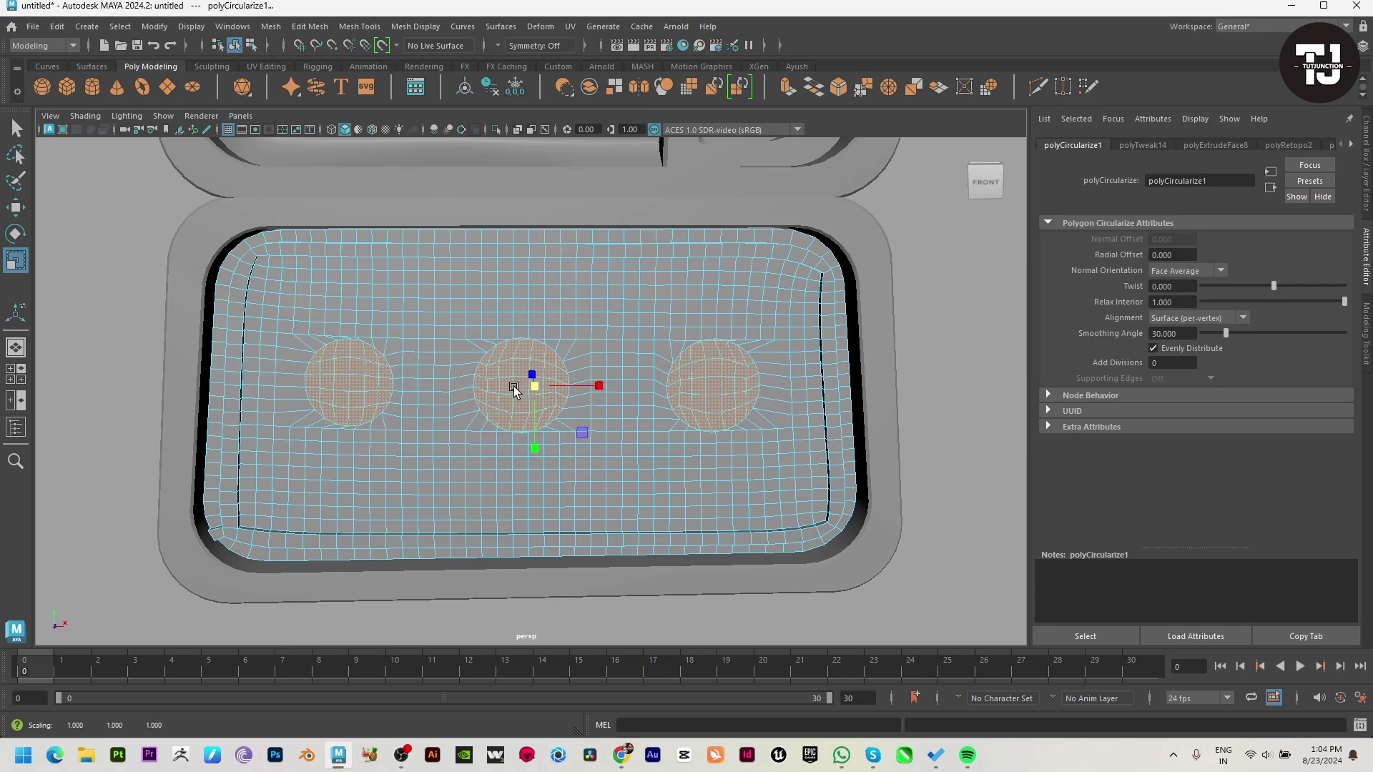
pyautogui.hotkey('ctrl', 'z')
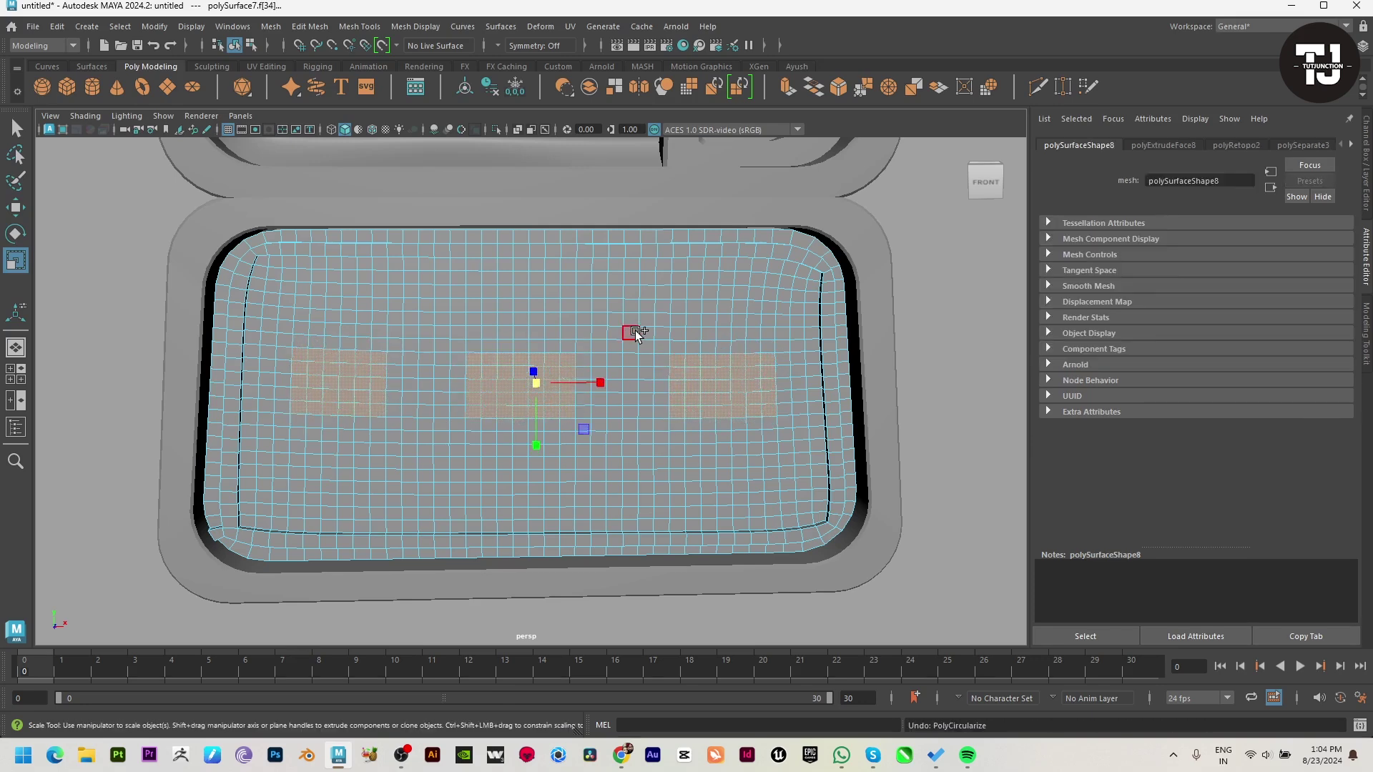
pyautogui.keyDown('shift'); pyautogui.moveTo(633, 331); pyautogui.dragTo(638, 451, button='right'); pyautogui.keyUp('shift')
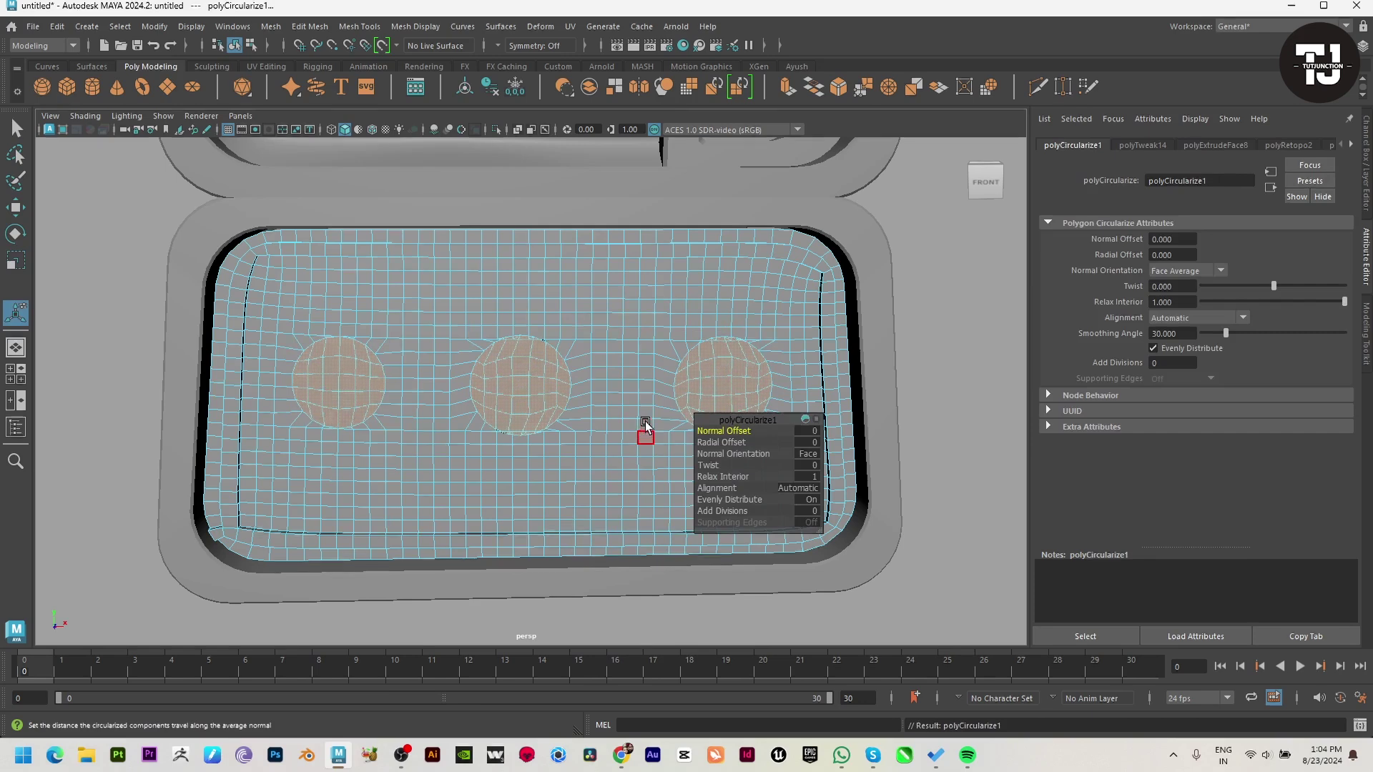
pyautogui.moveTo(740, 431); pyautogui.dragTo(733, 442)
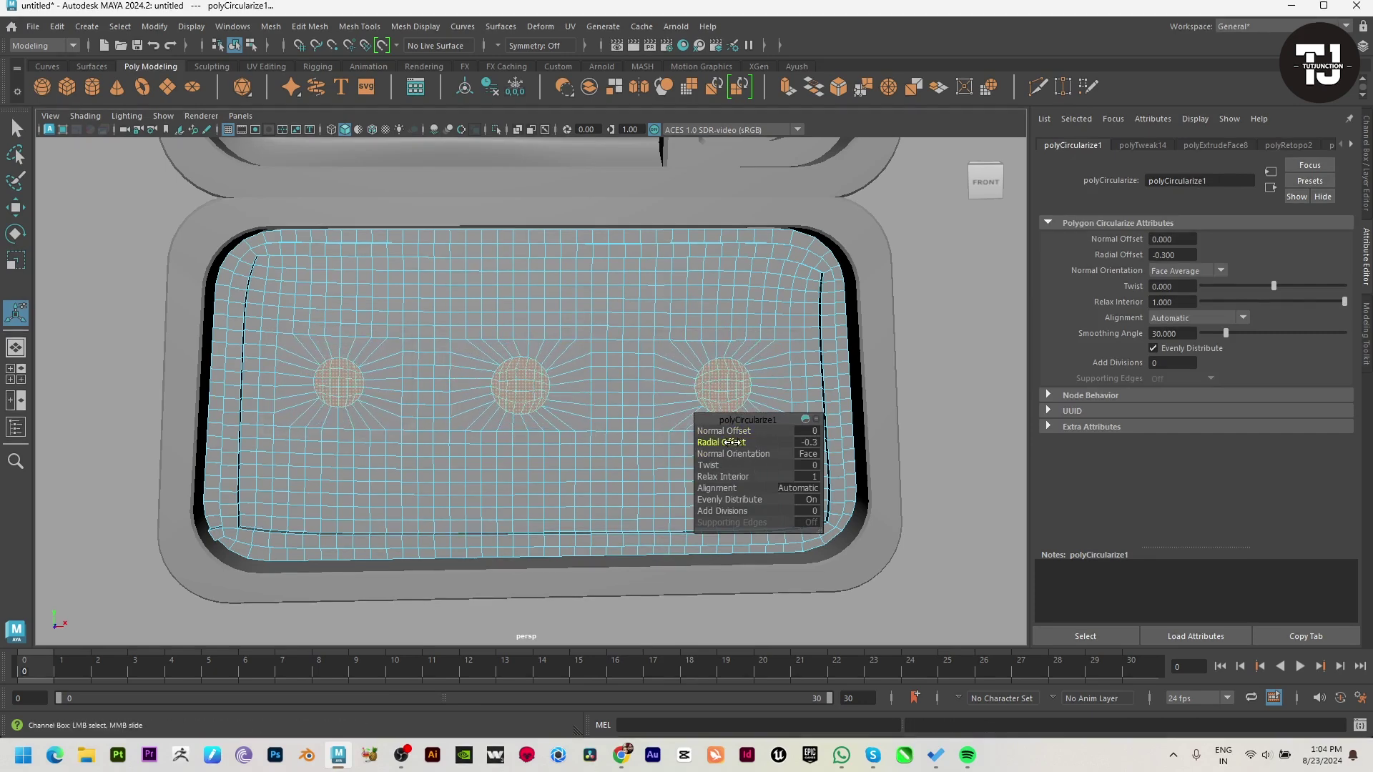
# Switch to the four-view layout and orbit the perspective view around the TV.
pyautogui.press('space')
pyautogui.press('space')
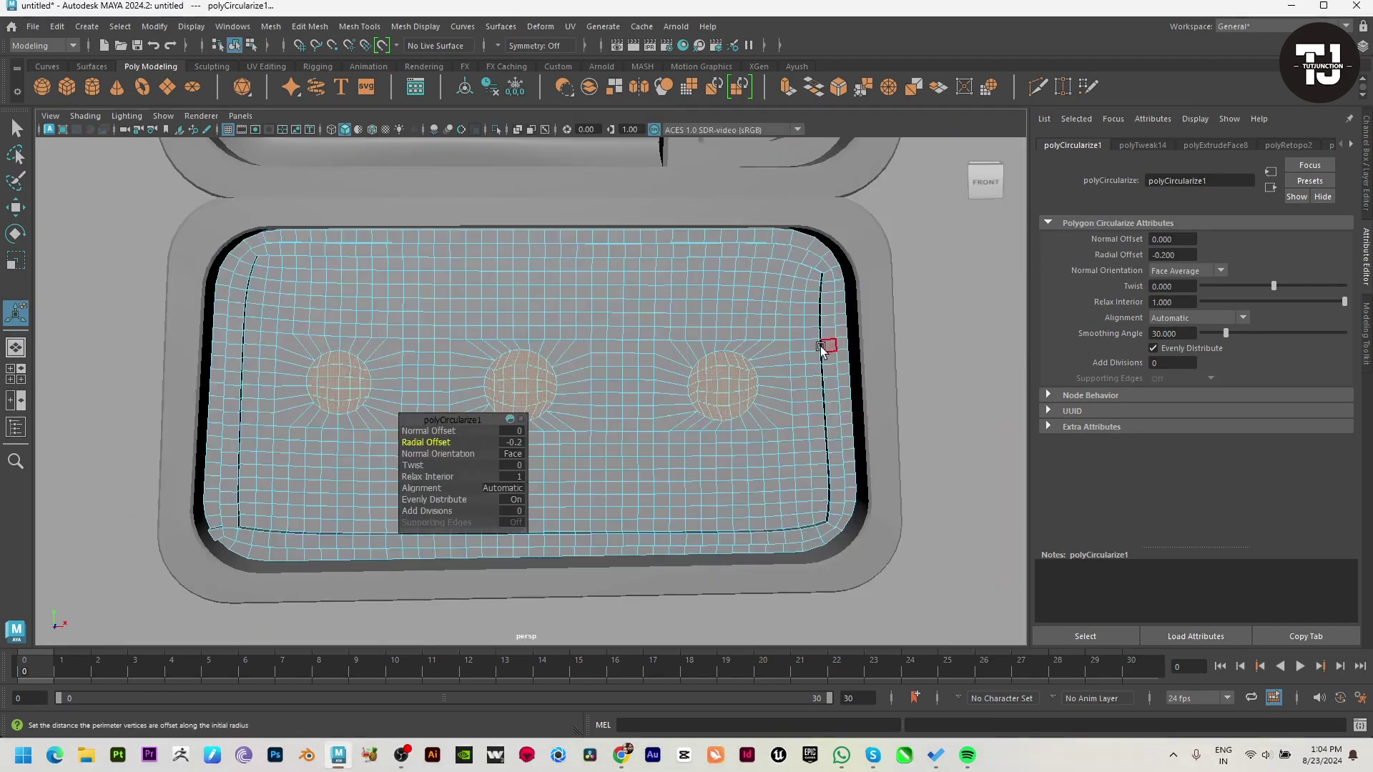
pyautogui.keyDown('alt'); pyautogui.moveTo(821, 343); pyautogui.dragTo(622, 392); pyautogui.keyUp('alt')
pyautogui.press('w')
pyautogui.press('space')
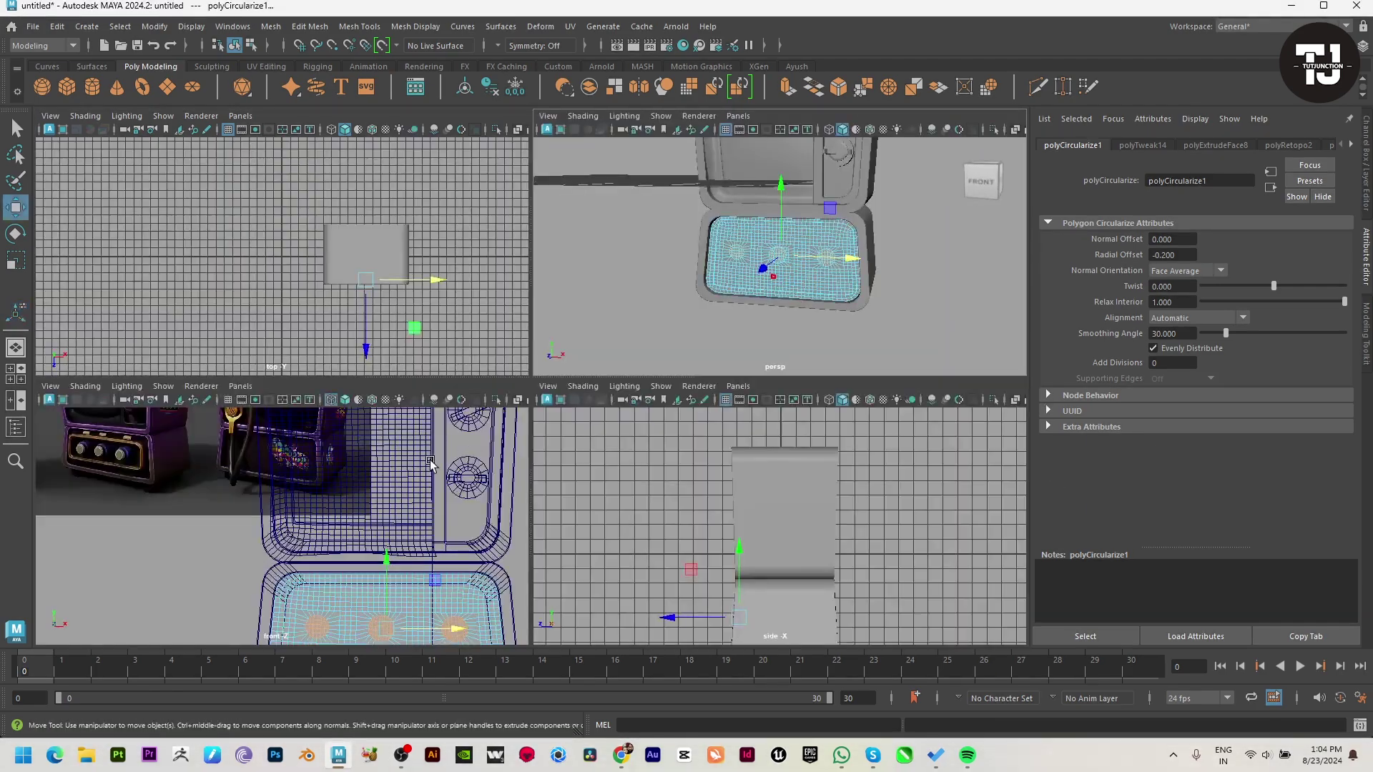
pyautogui.press('space')
# Frame the knob circles in the perspective and front views, undoing a trial extrusion.
pyautogui.keyDown('alt'); pyautogui.moveTo(582, 337); pyautogui.dragTo(647, 367); pyautogui.keyUp('alt')
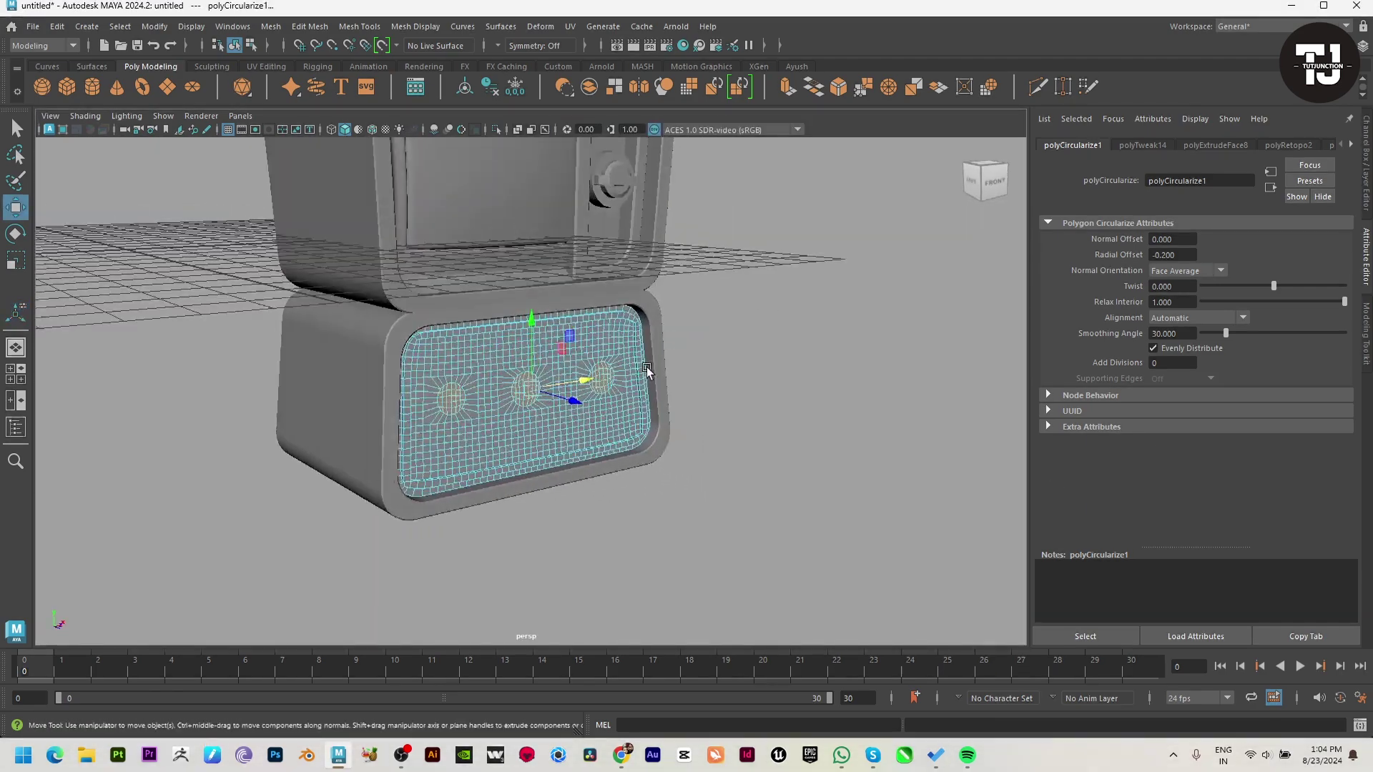
pyautogui.keyDown('shift'); pyautogui.click(575, 399); pyautogui.keyUp('shift')
pyautogui.press('space')
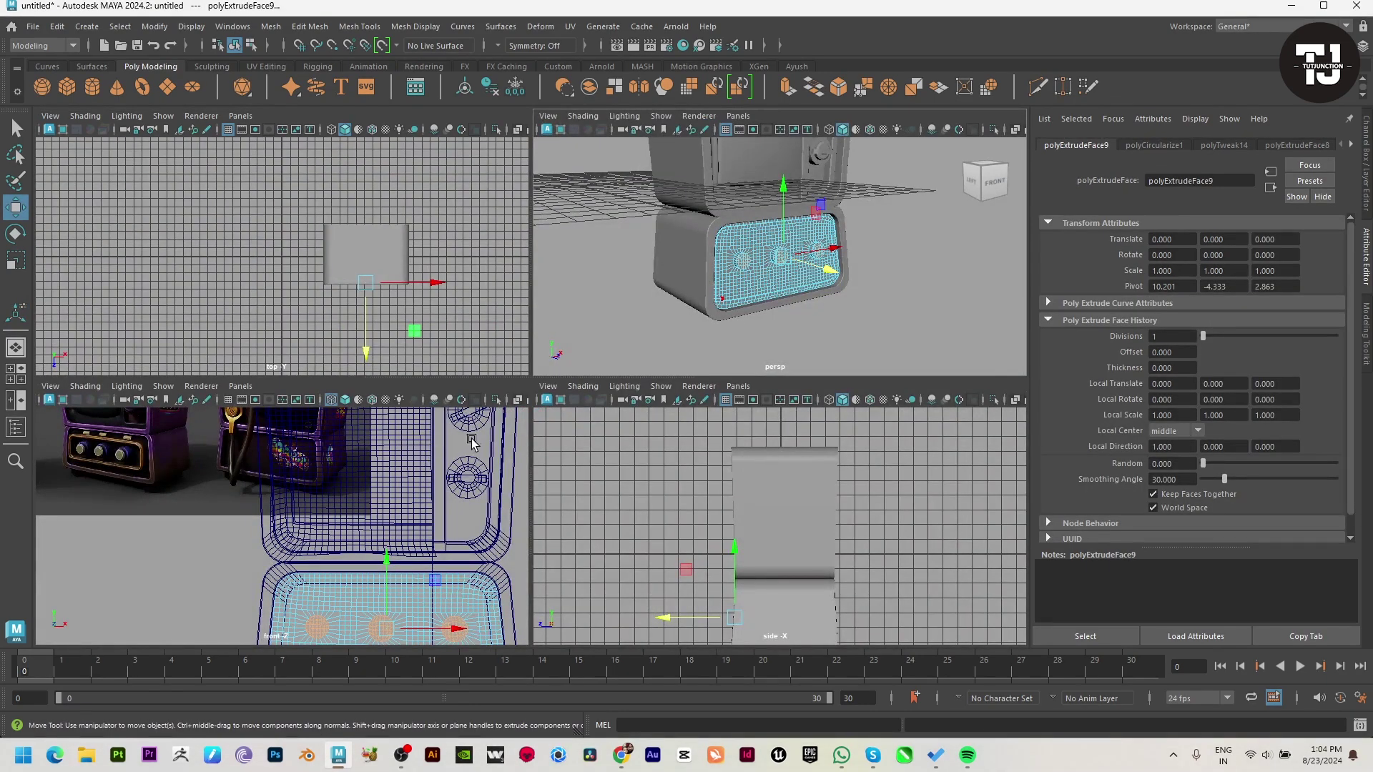
pyautogui.press('f')
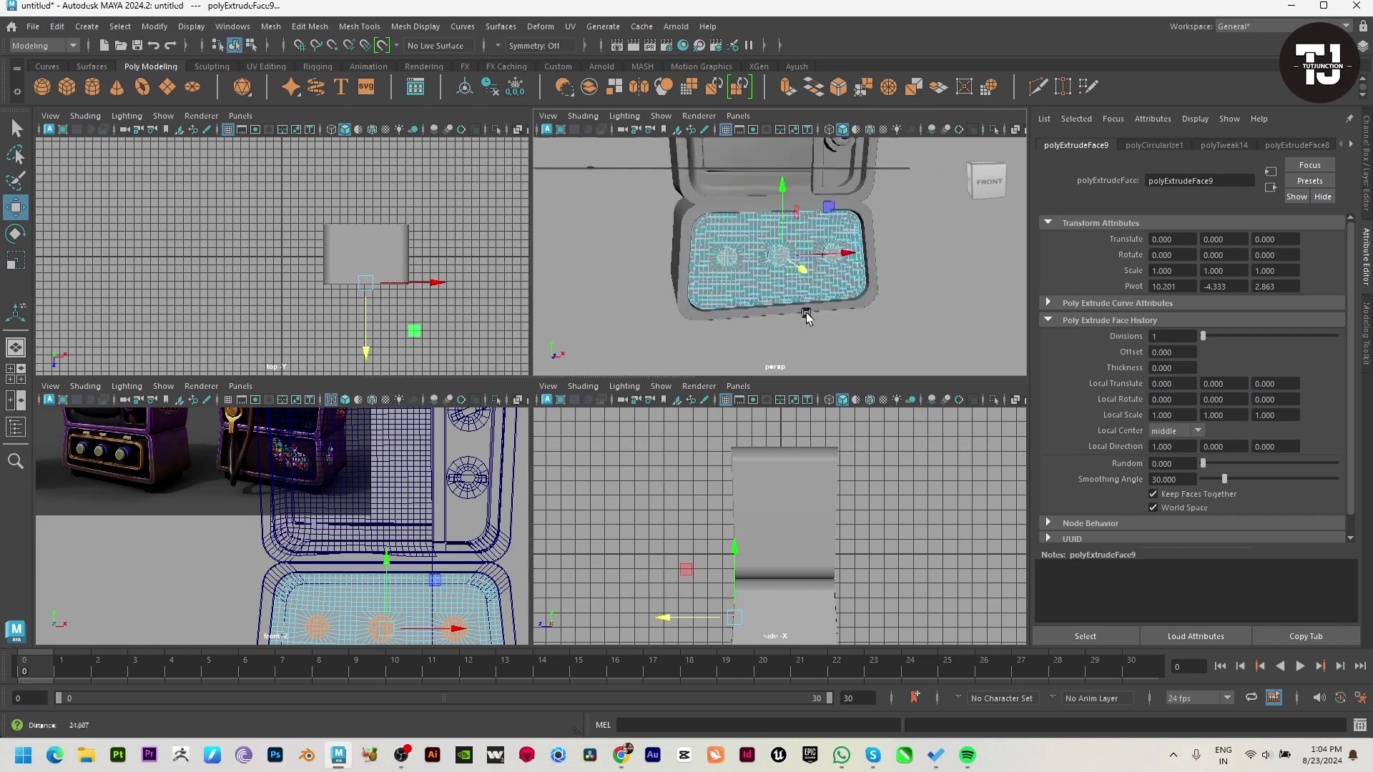
pyautogui.moveTo(401, 572)
pyautogui.keyDown('alt'); pyautogui.mouseDown(button='right')
pyautogui.moveTo(457, 651)
pyautogui.moveTo(853, 288)
pyautogui.mouseUp(button='right'); pyautogui.keyUp('alt')
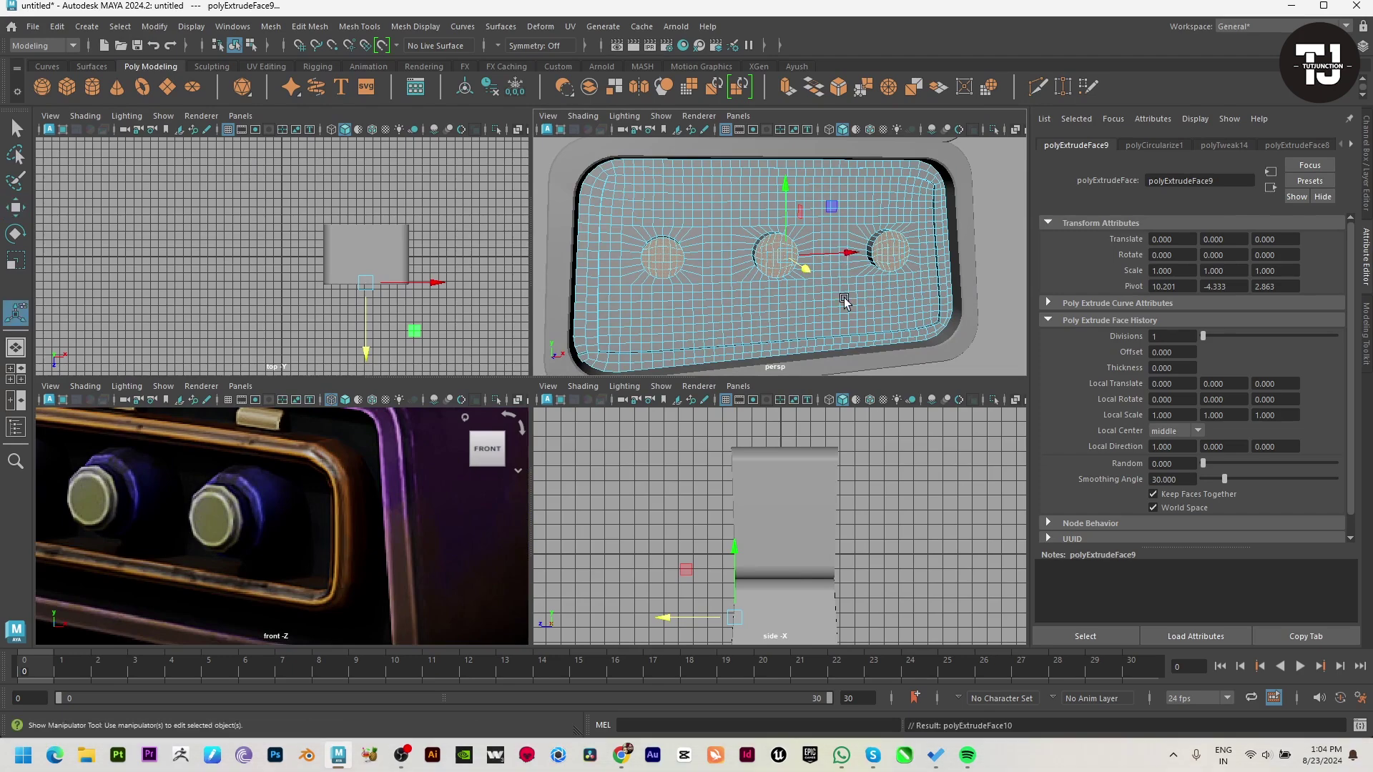
pyautogui.hotkey('ctrl', 'e')
pyautogui.press('r')
pyautogui.moveTo(788, 261)
pyautogui.mouseDown()
pyautogui.moveTo(762, 279)
pyautogui.moveTo(792, 263)
pyautogui.mouseUp()
pyautogui.hotkey('ctrl', 'z')
pyautogui.hotkey('ctrl', 'z')
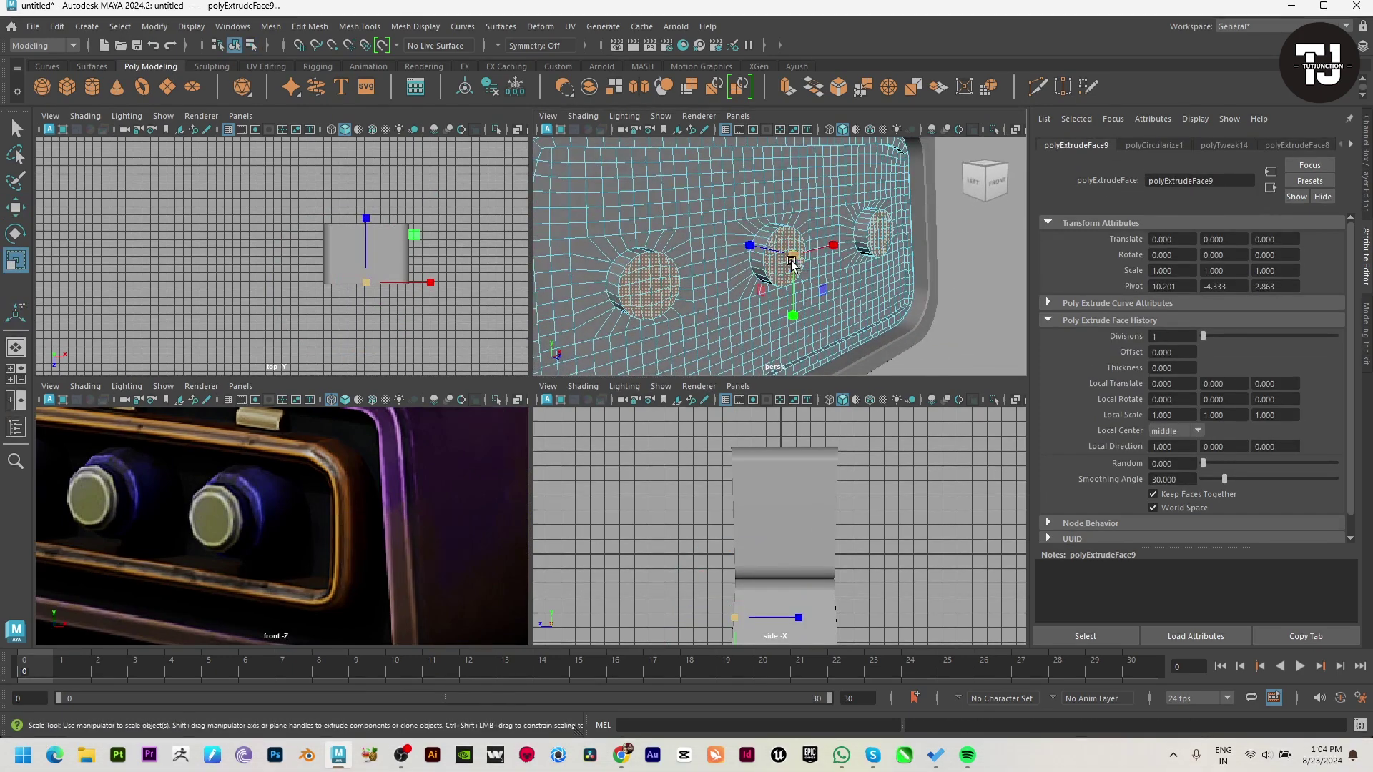
# Inset the circles to 0.917 scale and extrude them outward into knobs.
pyautogui.hotkey('ctrl', 'e')
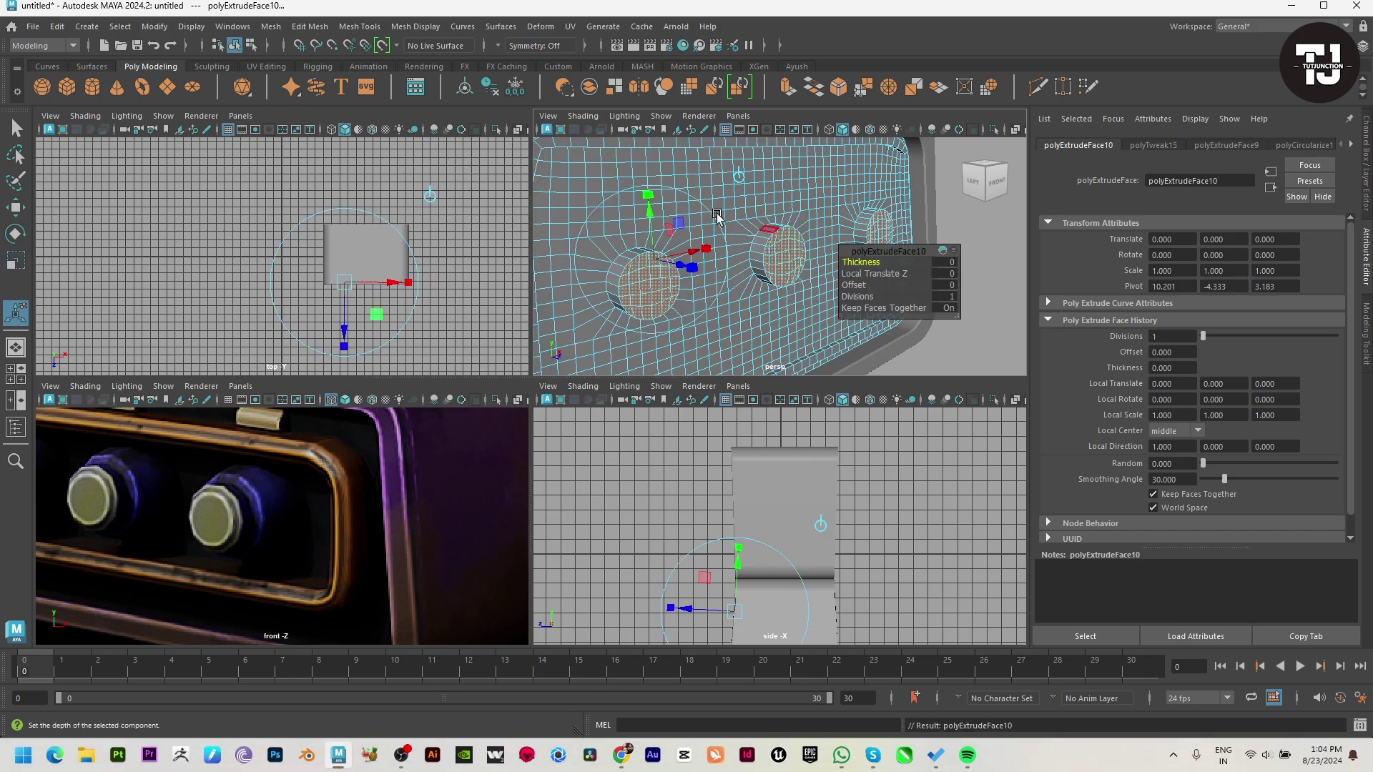
pyautogui.click(649, 198)
pyautogui.moveTo(653, 259); pyautogui.dragTo(651, 260)
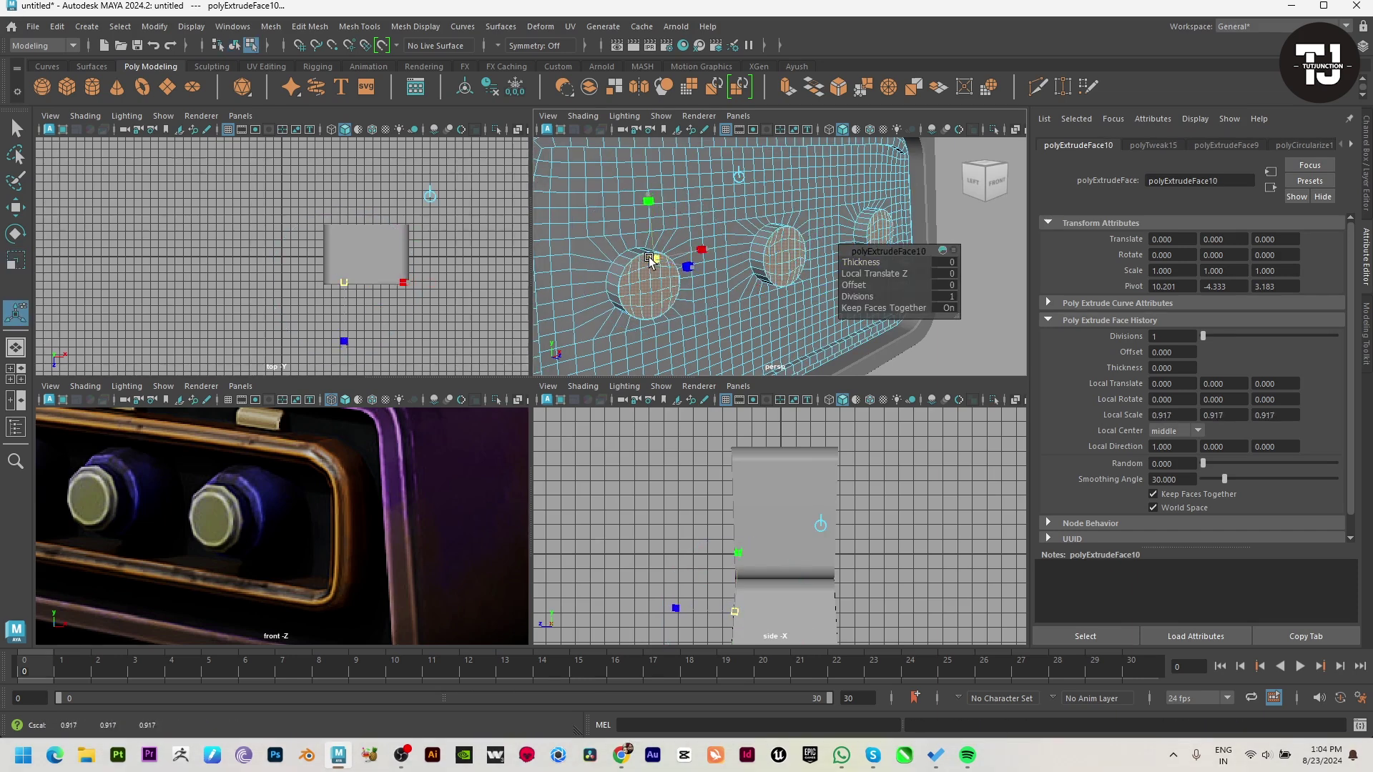
pyautogui.click(637, 256)
pyautogui.keyDown('alt'); pyautogui.moveTo(637, 259); pyautogui.dragTo(701, 299, button='right'); pyautogui.keyUp('alt')
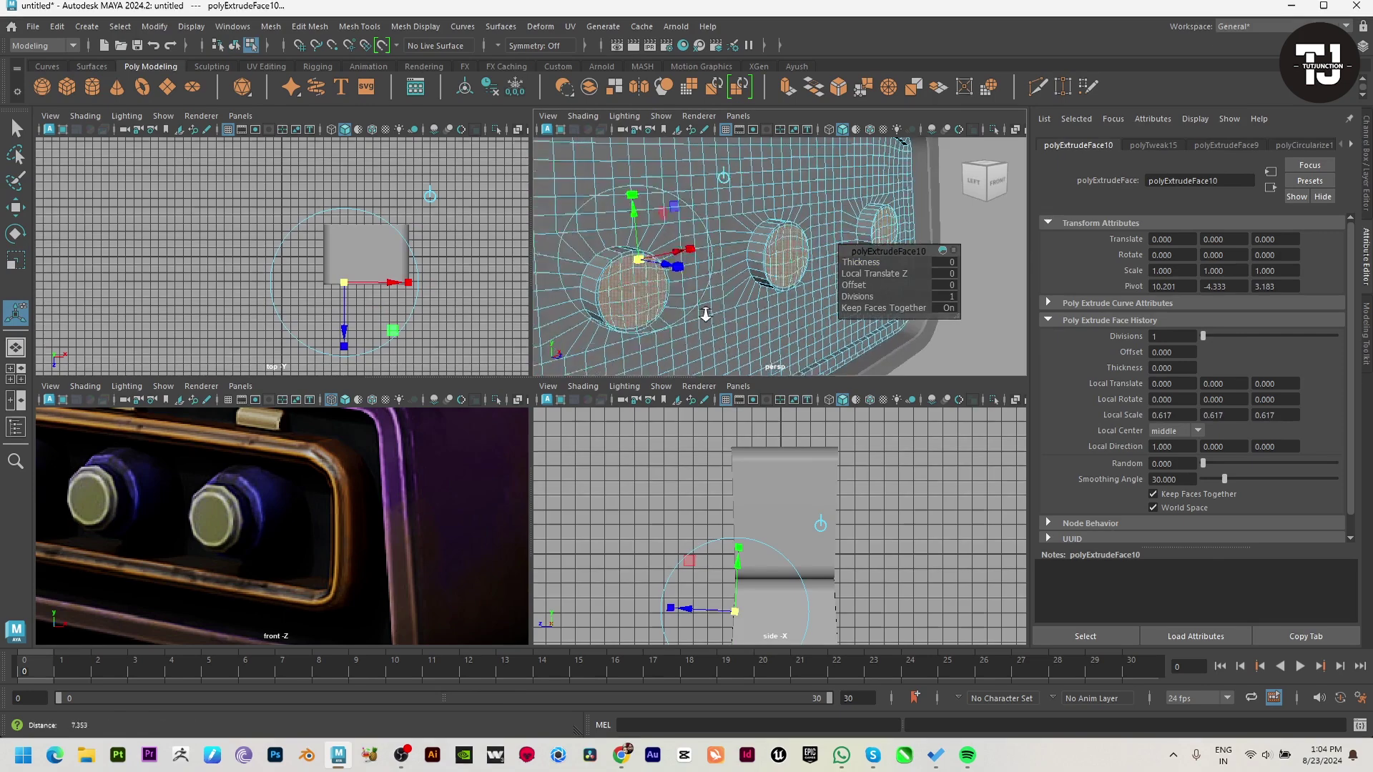
pyautogui.hotkey('ctrl', 'e')
pyautogui.press('w')
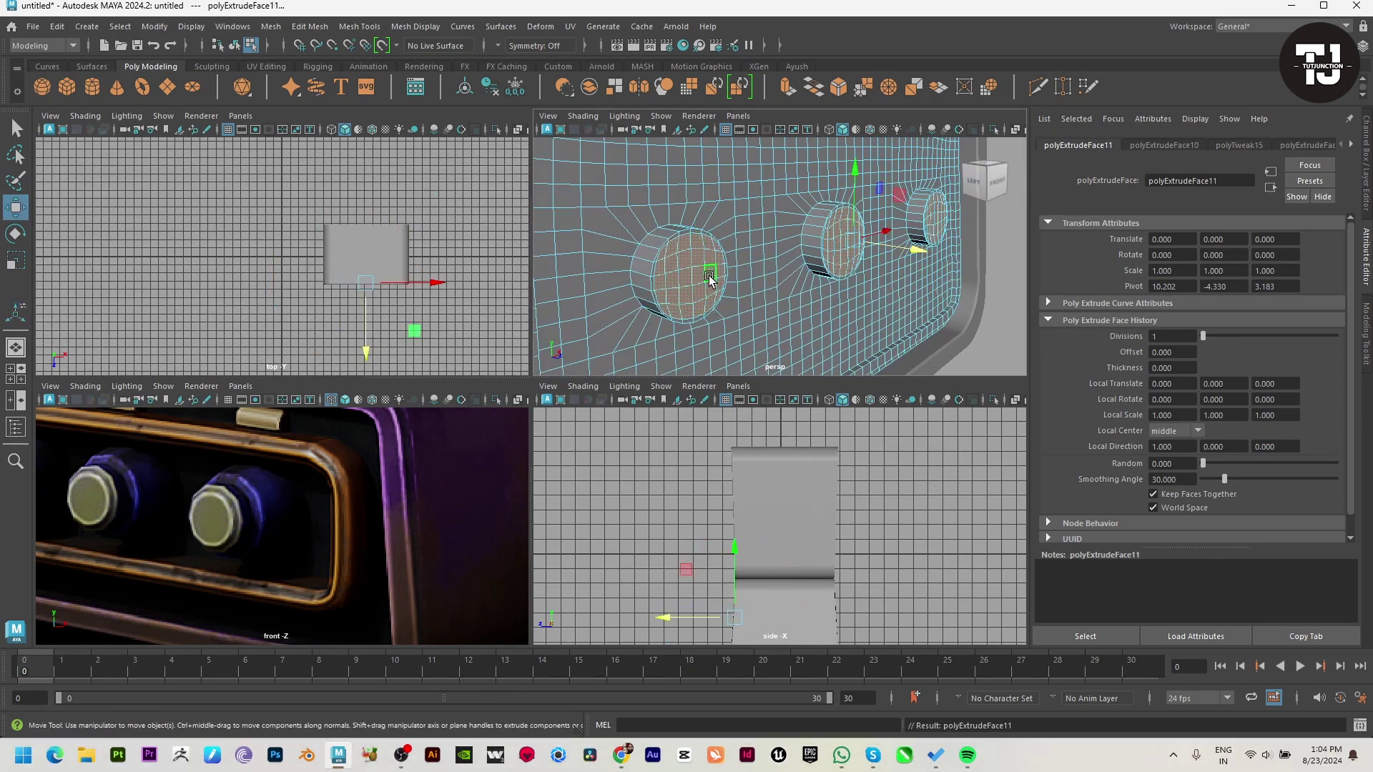
pyautogui.moveTo(832, 266); pyautogui.dragTo(935, 254)
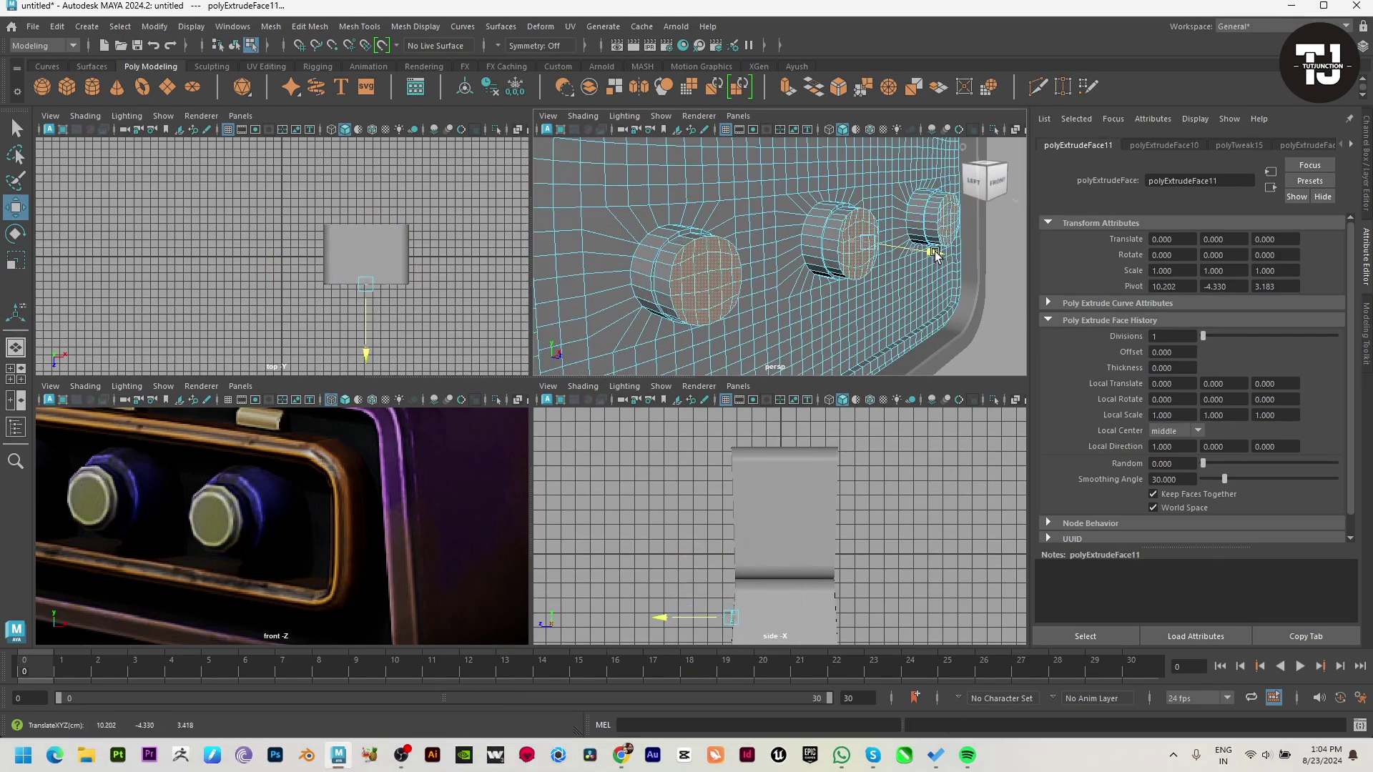
# Extrude a tiny 0.083-scale centre on each knob top, push it in -0.083, and deselect.
pyautogui.hotkey('ctrl', 'e')
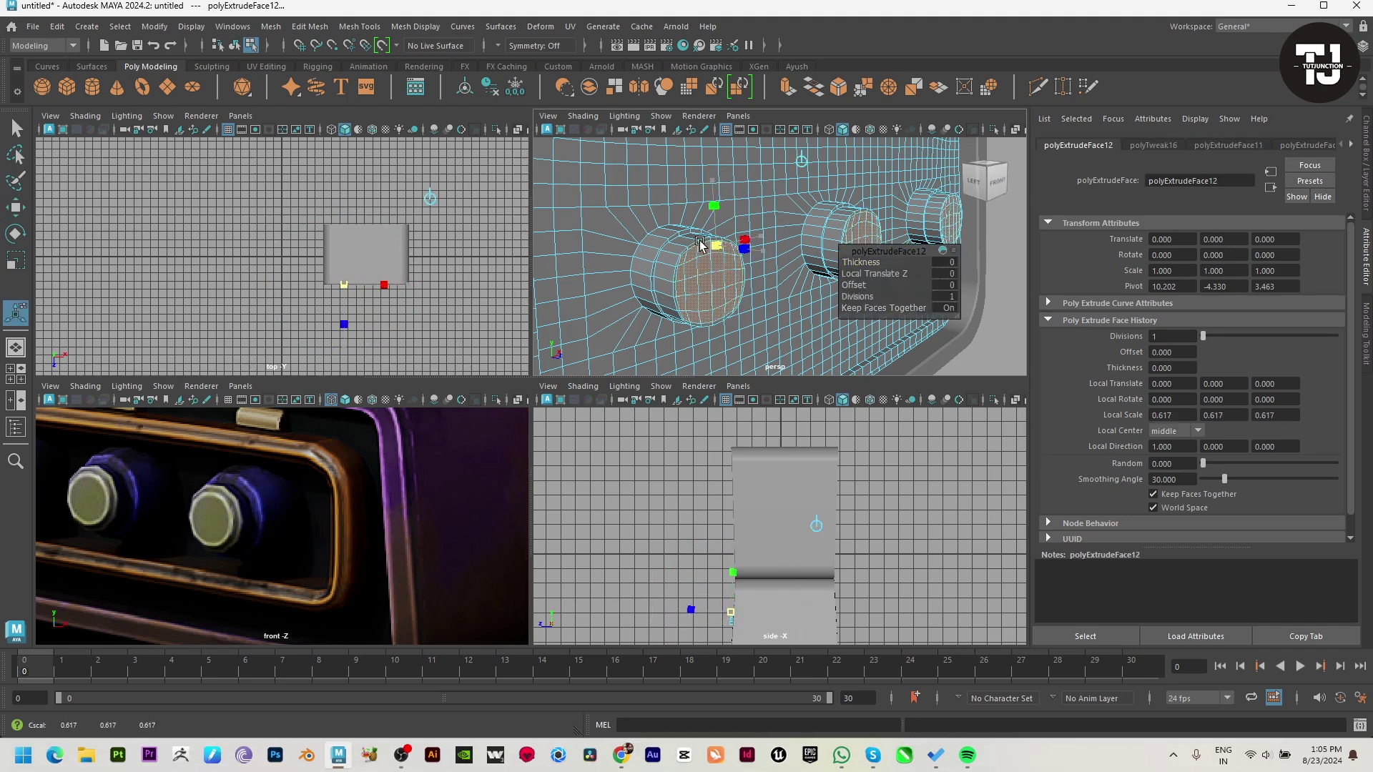
pyautogui.moveTo(716, 246); pyautogui.dragTo(678, 242)
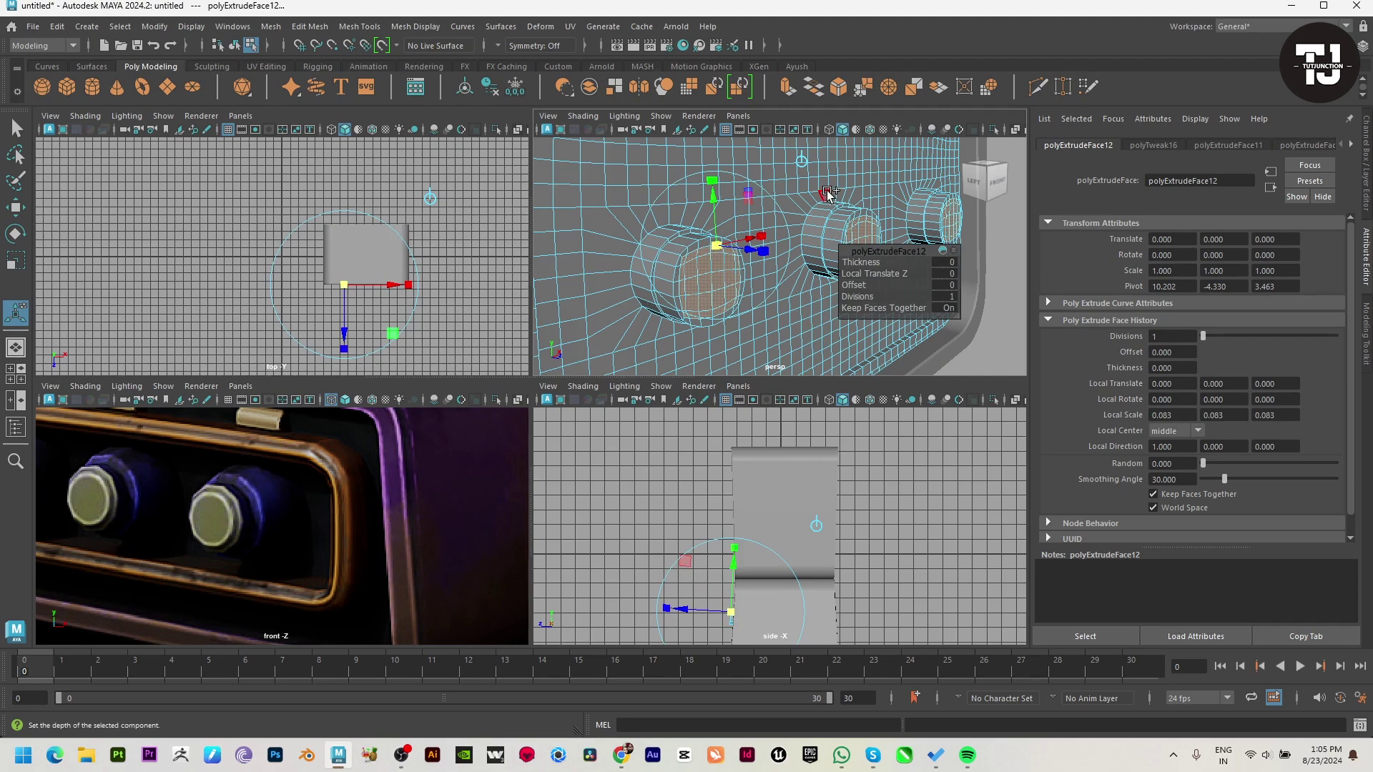
pyautogui.hotkey('ctrl', 'e')
pyautogui.moveTo(762, 252); pyautogui.dragTo(746, 254)
pyautogui.press('w')
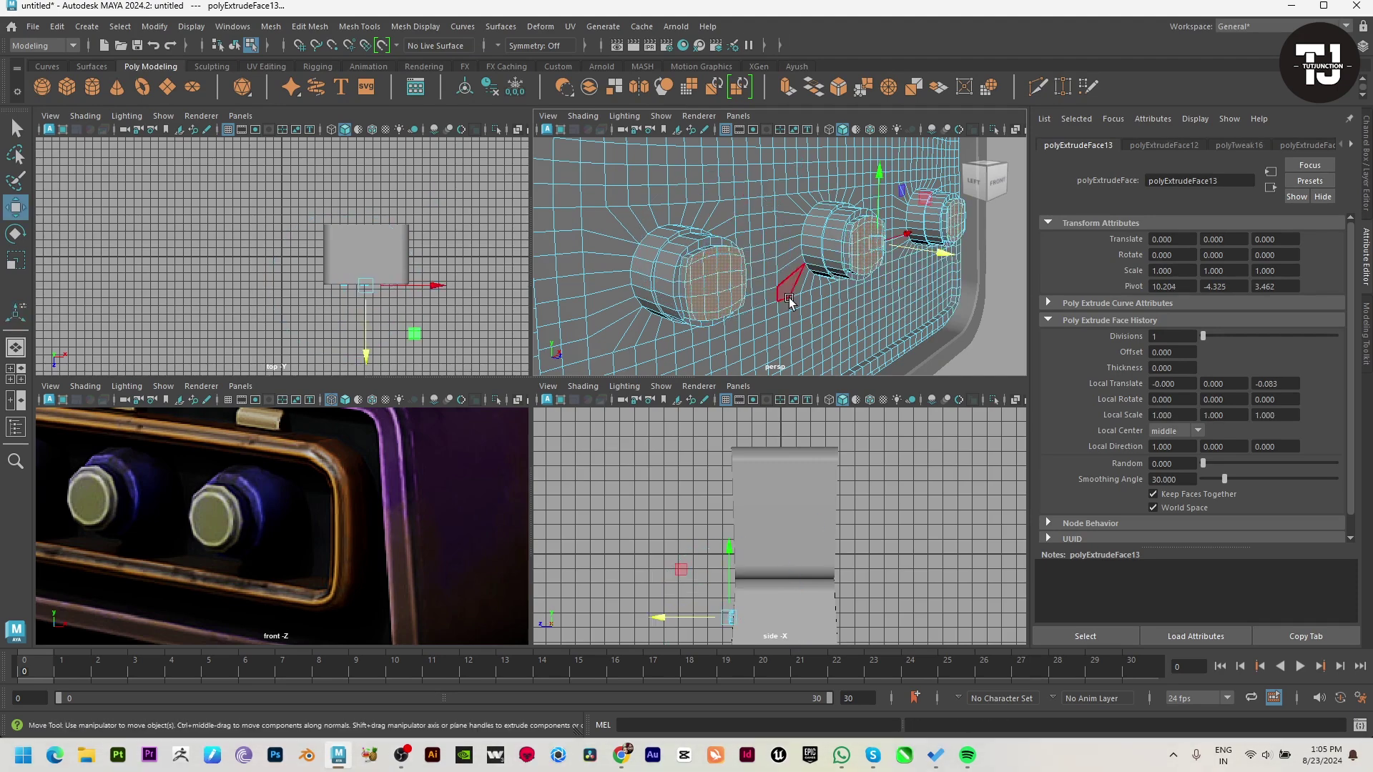
pyautogui.scroll(-5, 789, 301)
pyautogui.press('F8')
pyautogui.click(649, 292)
# Raise the surrounding rim frame's bottom vertices in Y.
pyautogui.hotkey('ctrl', 'z')
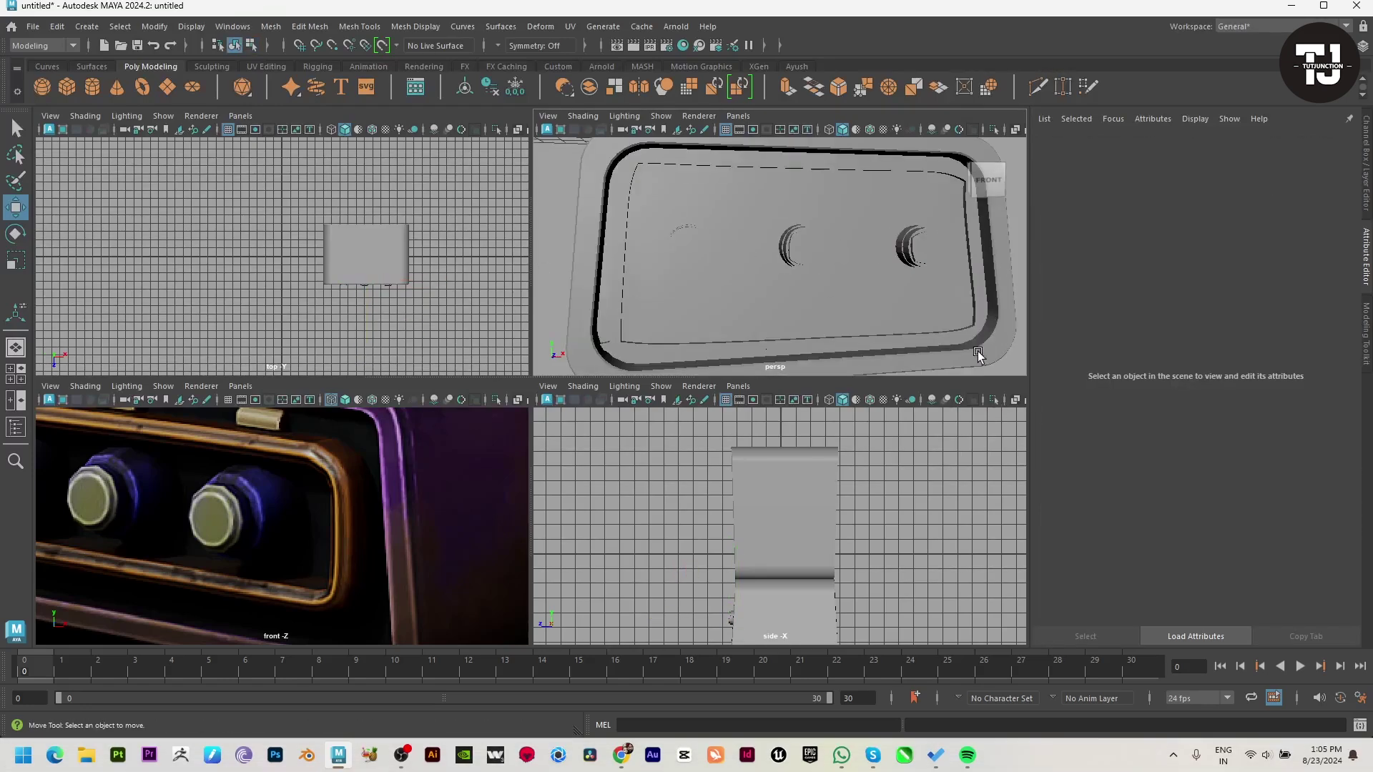
pyautogui.scroll(-3, 978, 355)
pyautogui.scroll(-5, 873, 322)
pyautogui.click(815, 283)
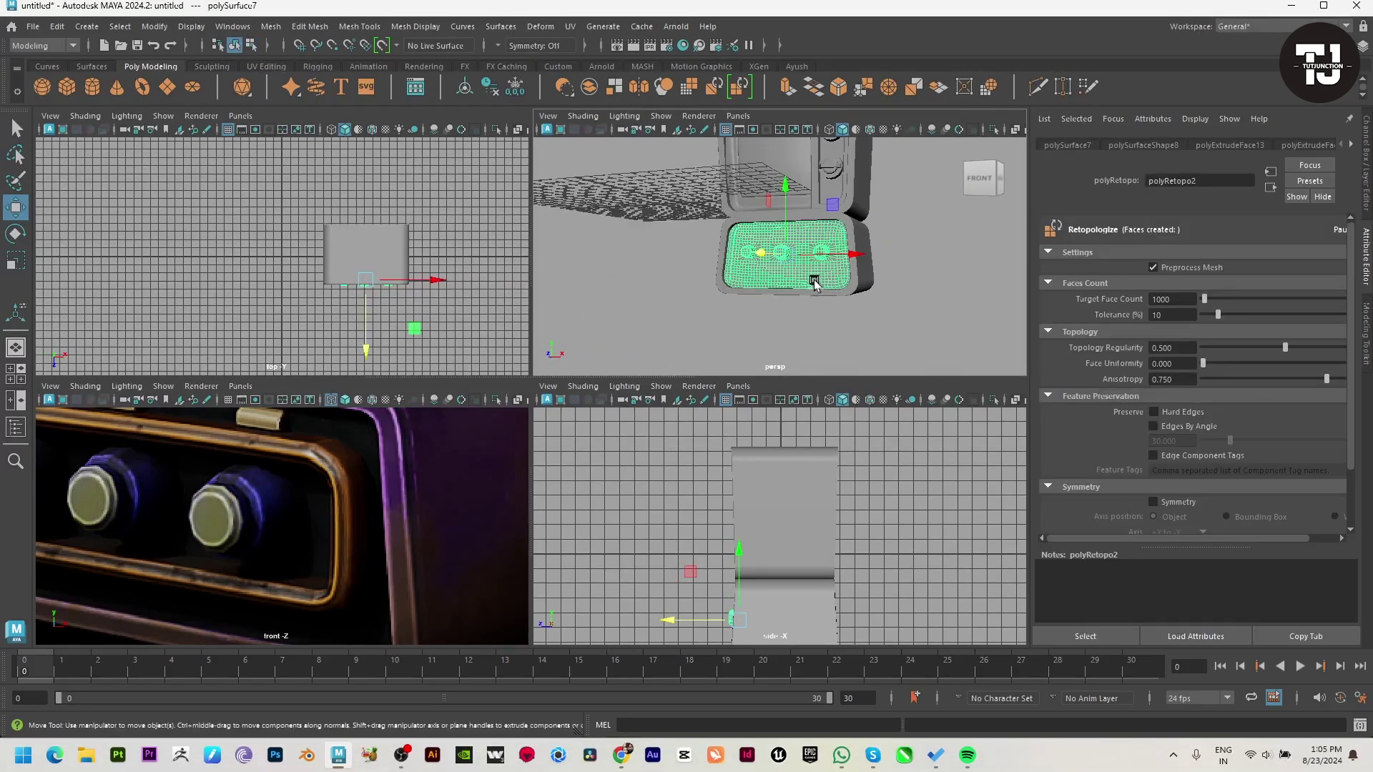
pyautogui.click(840, 294)
pyautogui.press('F9')
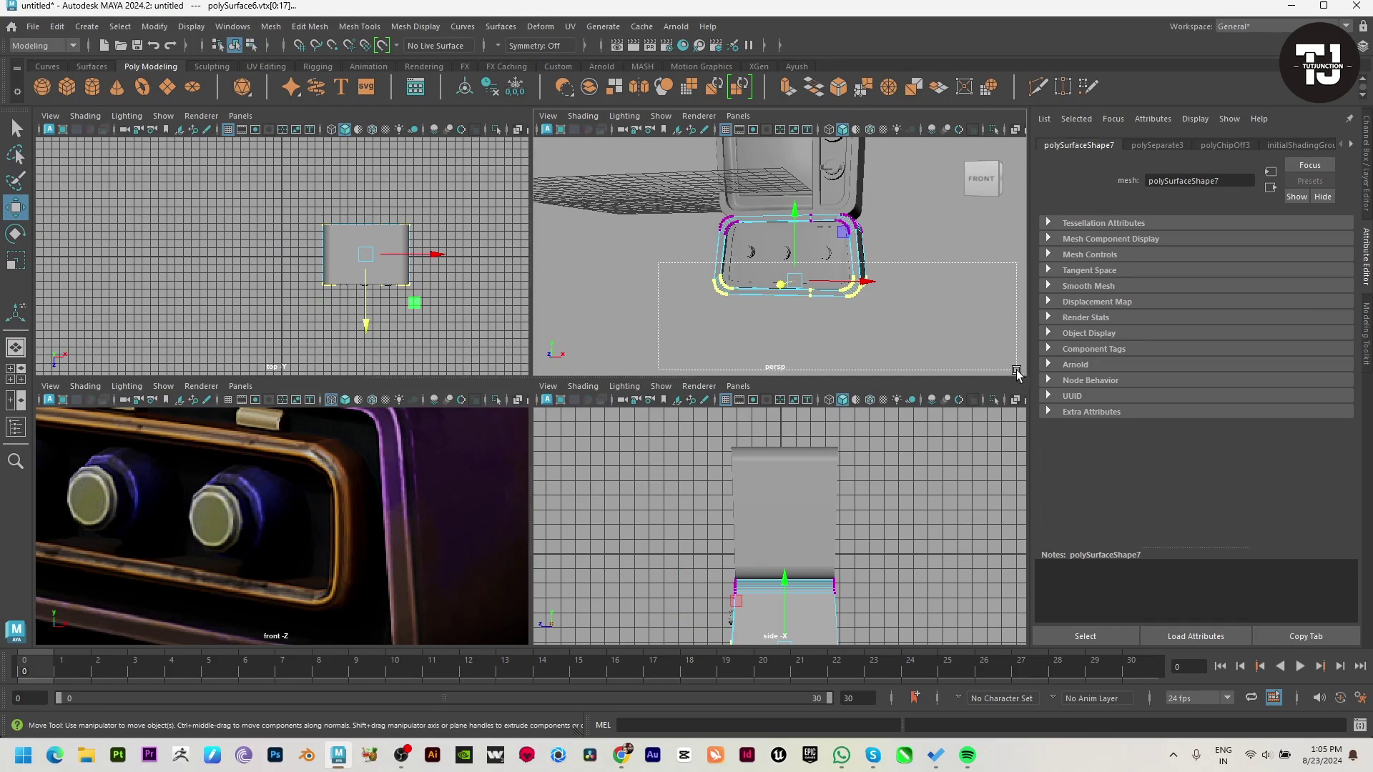
pyautogui.moveTo(799, 211)
pyautogui.mouseDown()
pyautogui.moveTo(805, 199)
pyautogui.moveTo(780, 243)
pyautogui.mouseUp()
# Try raising the knob panel's bottom vertex rows, then undo it.
pyautogui.click(740, 285)
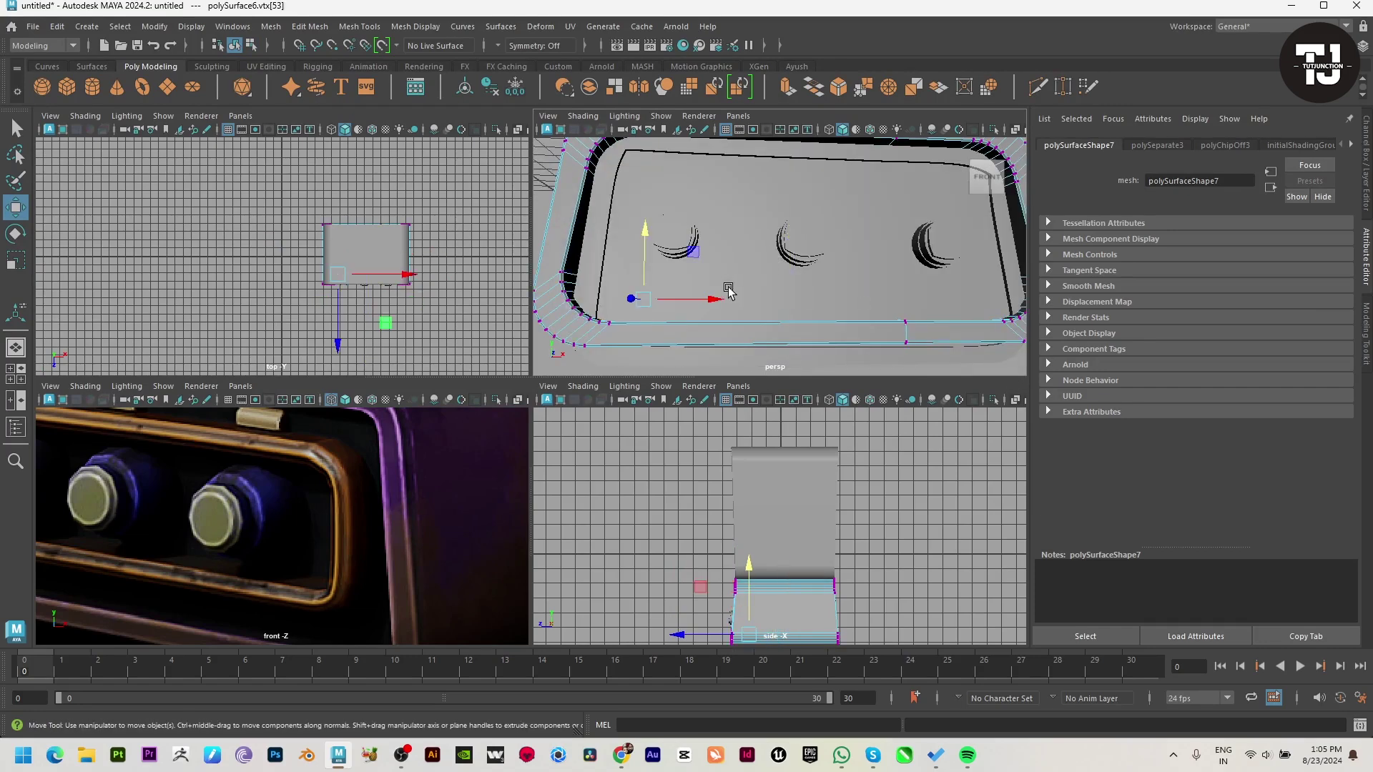
pyautogui.keyDown('alt'); pyautogui.moveTo(740, 285); pyautogui.dragTo(803, 287); pyautogui.keyUp('alt')
pyautogui.click(672, 275)
pyautogui.click(761, 220)
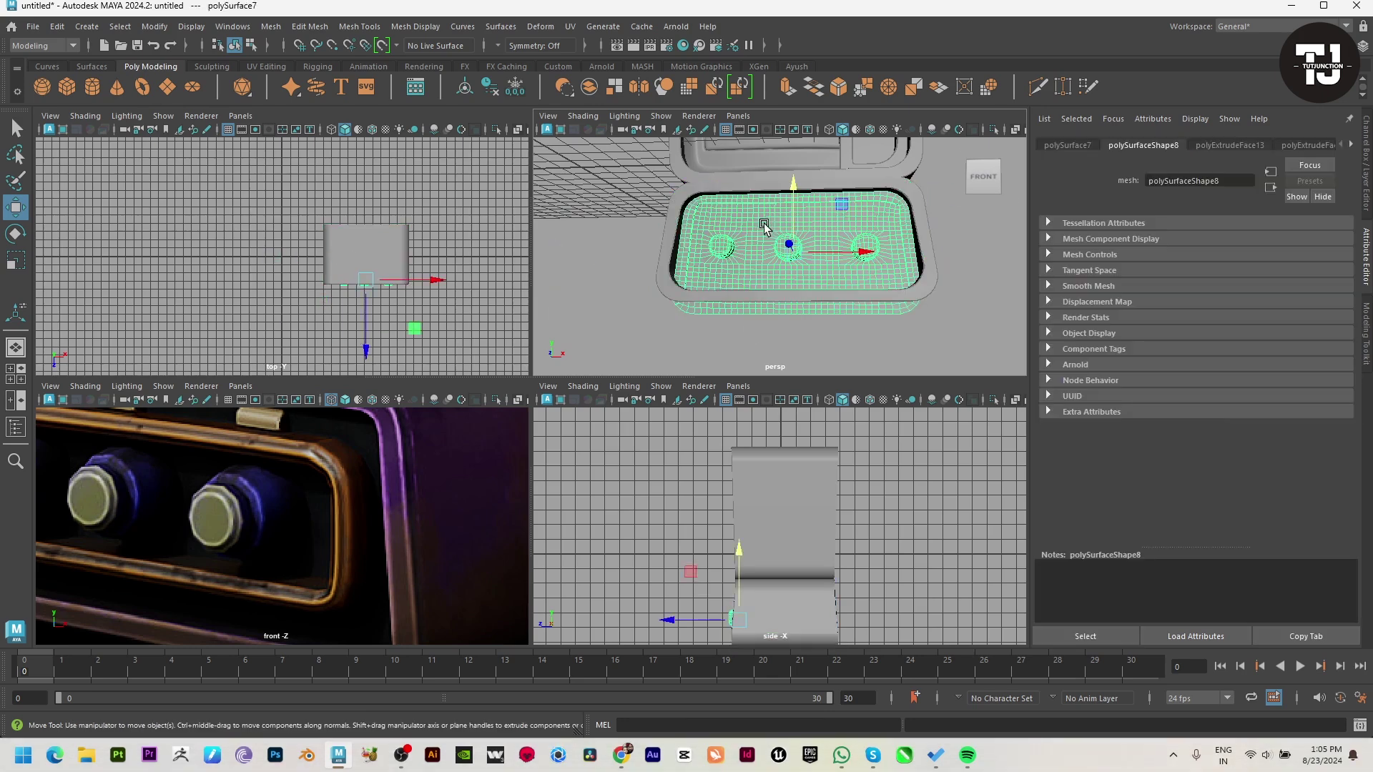
pyautogui.moveTo(758, 220); pyautogui.dragTo(643, 253, button='right')
pyautogui.moveTo(642, 277); pyautogui.dragTo(926, 318)
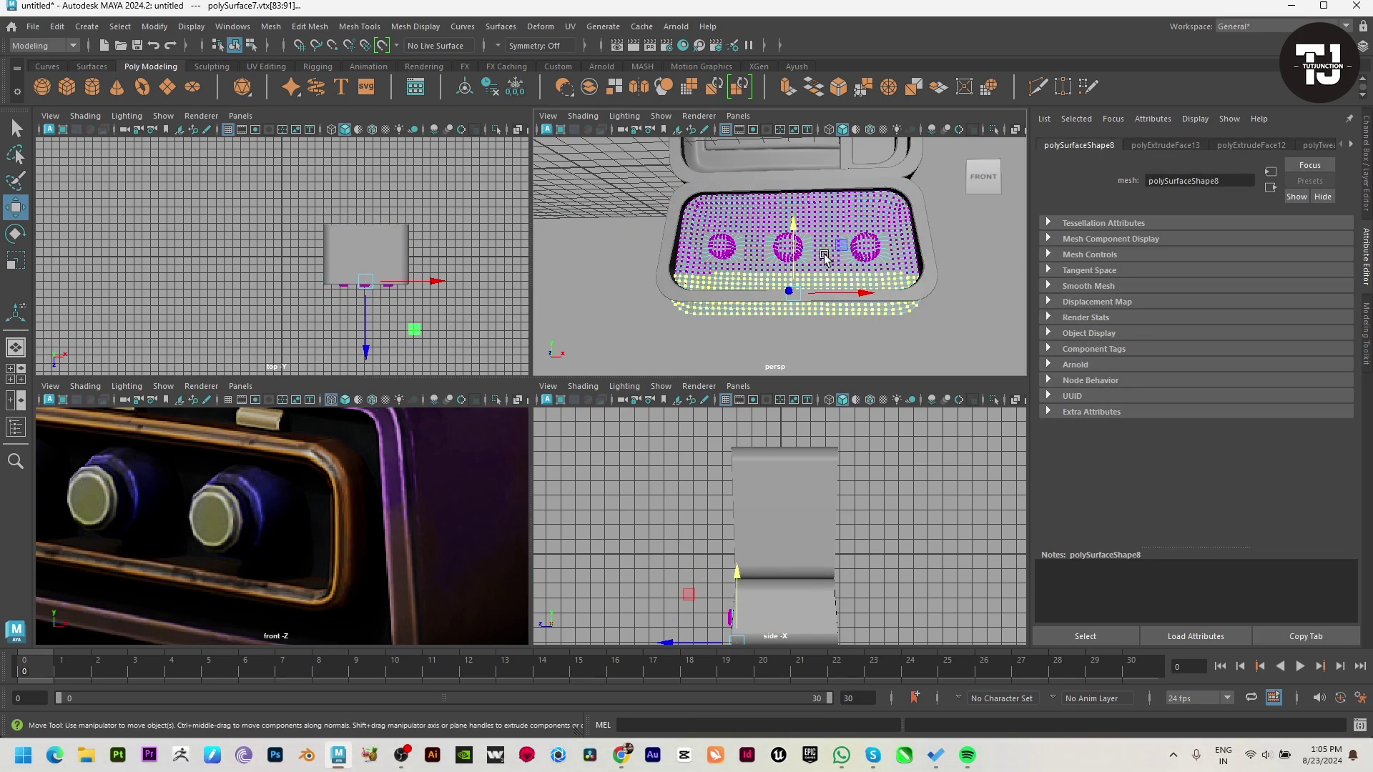
pyautogui.moveTo(800, 230); pyautogui.dragTo(798, 216)
pyautogui.hotkey('ctrl', 'z')
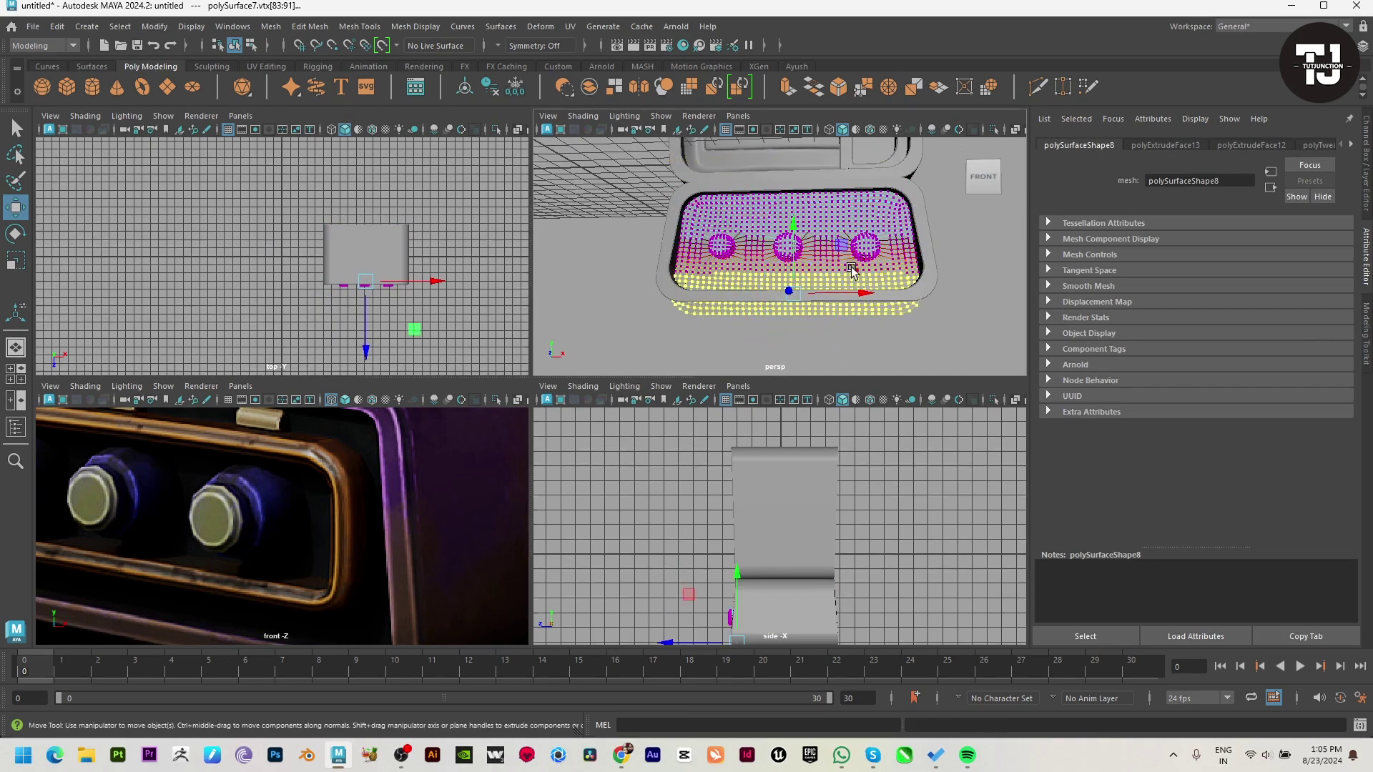
# Move the knob panel's lower rim faces up and pick faces along its top edge.
pyautogui.press('F11')
pyautogui.scroll(1, 833, 315)
pyautogui.scroll(2, 822, 295)
pyautogui.scroll(2, 787, 286)
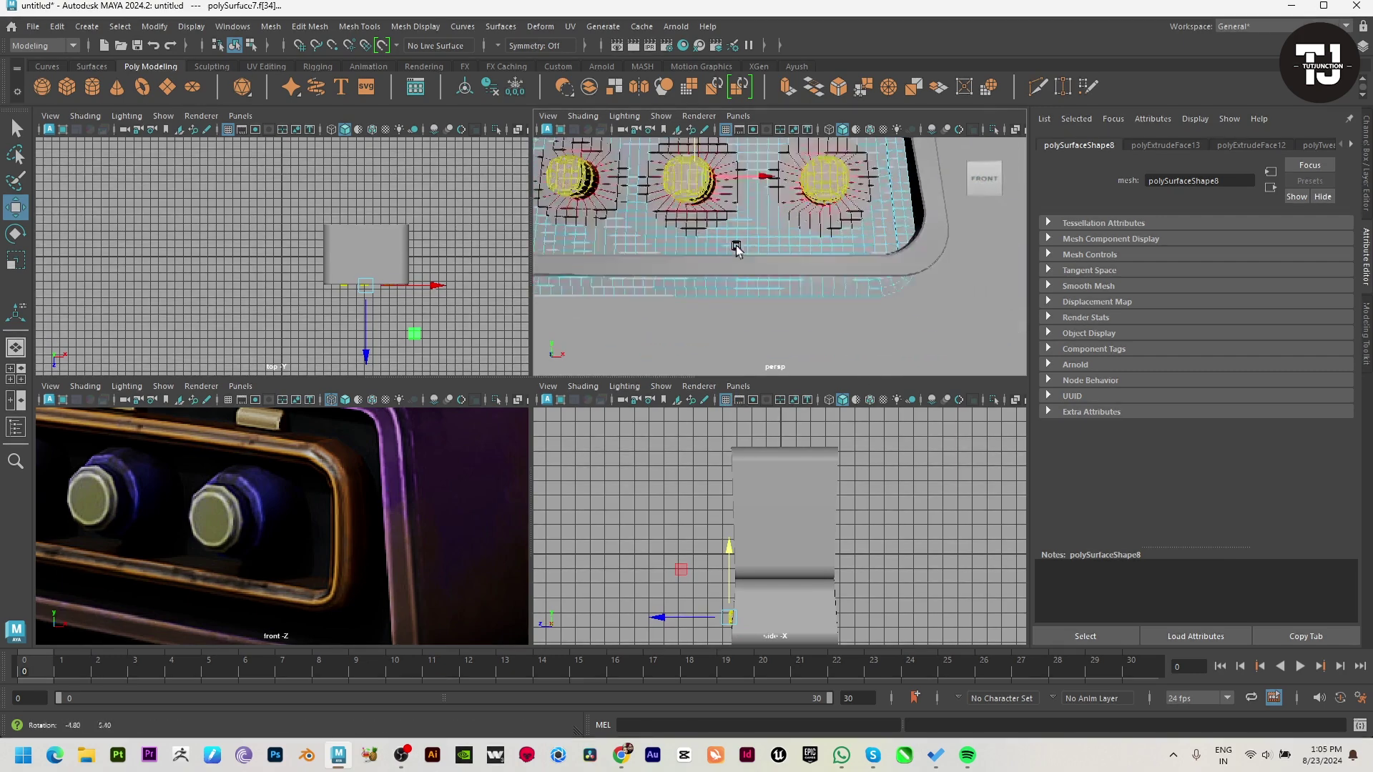
pyautogui.scroll(2, 760, 281)
pyautogui.keyDown('alt'); pyautogui.moveTo(760, 280); pyautogui.dragTo(815, 281, button='middle'); pyautogui.keyUp('alt')
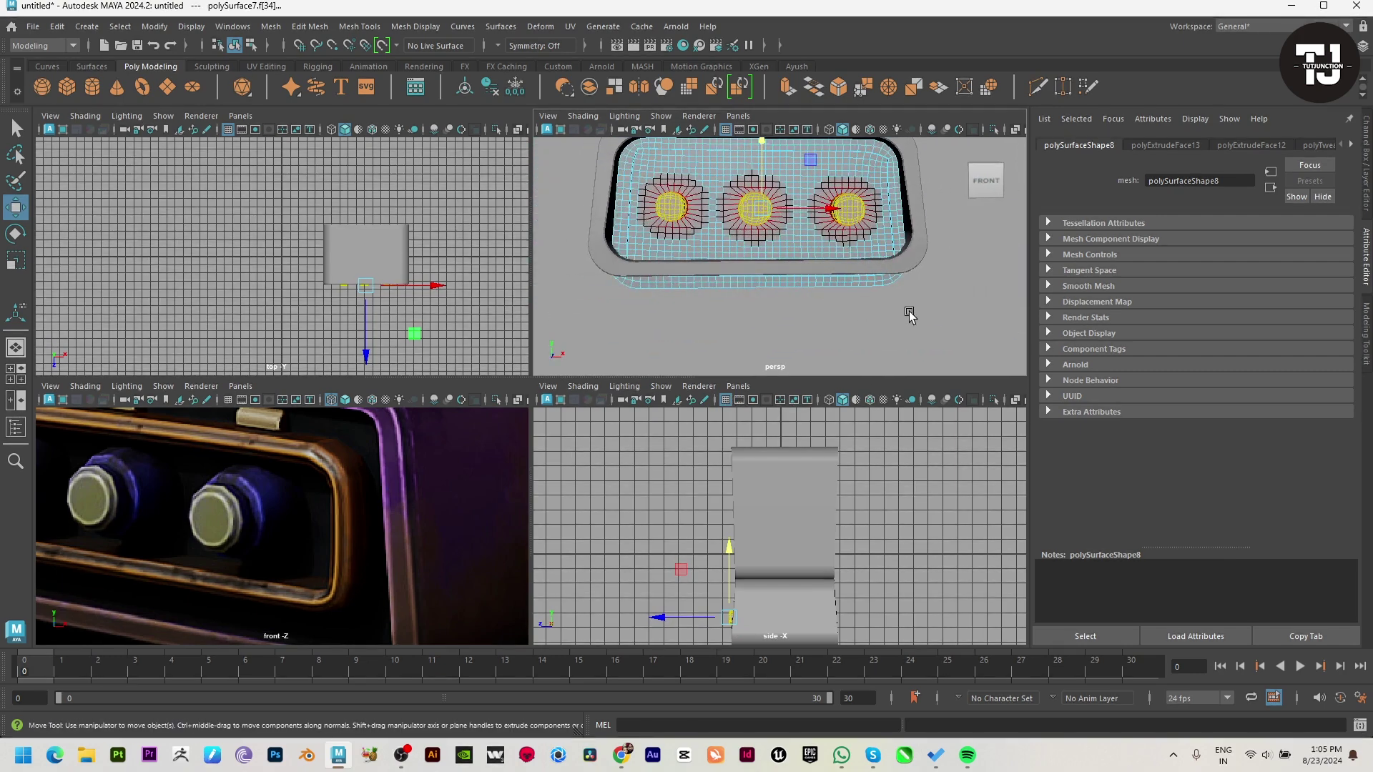
pyautogui.moveTo(604, 286); pyautogui.dragTo(616, 284)
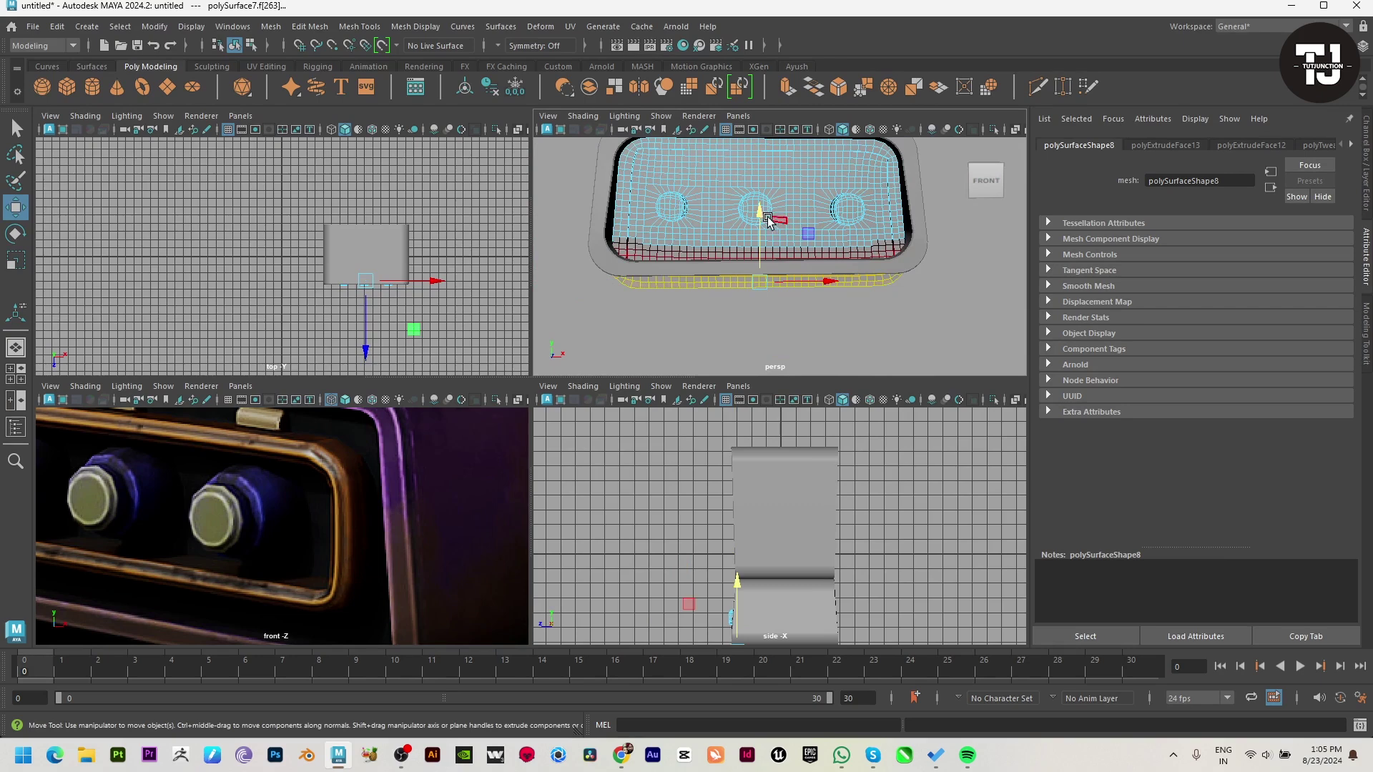
pyautogui.moveTo(767, 220); pyautogui.dragTo(761, 200)
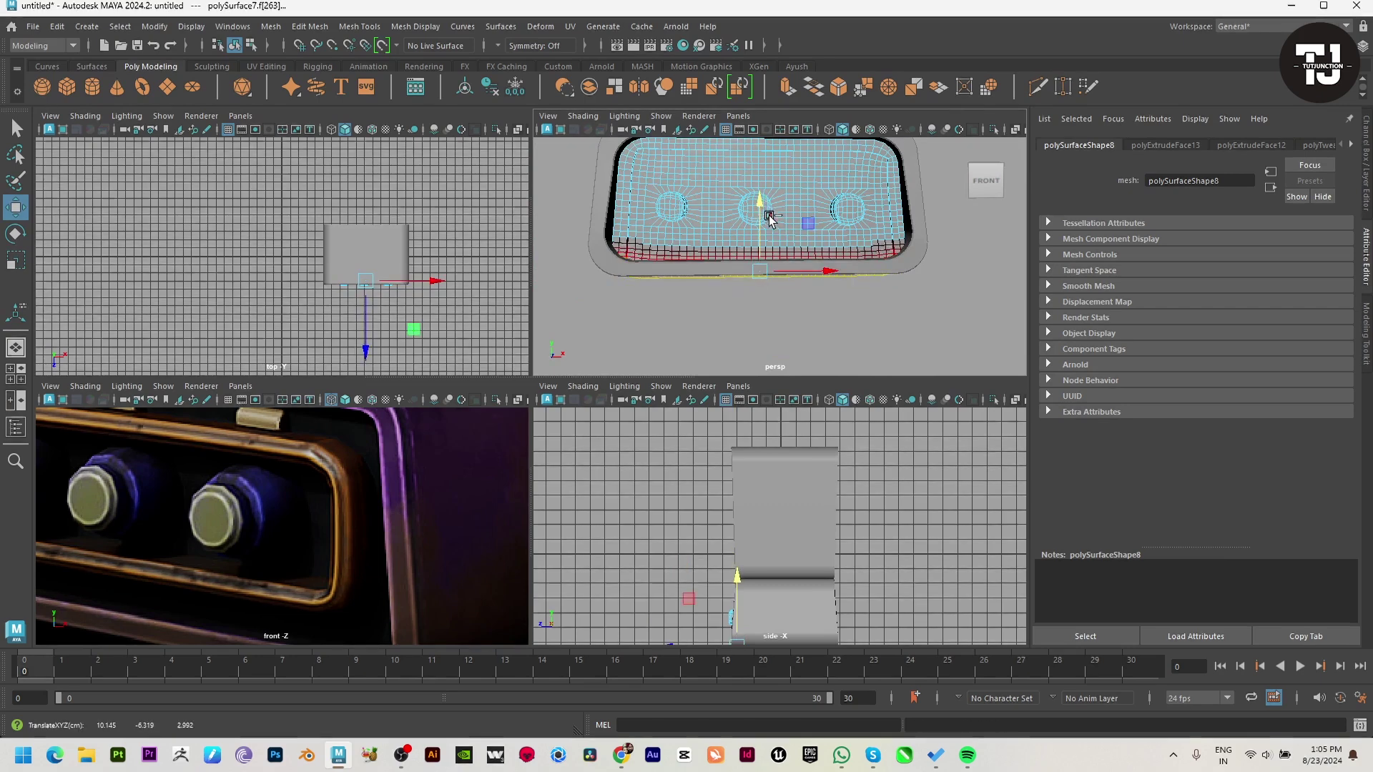
pyautogui.keyDown('alt'); pyautogui.moveTo(769, 229); pyautogui.dragTo(666, 262, button='middle'); pyautogui.keyUp('alt')
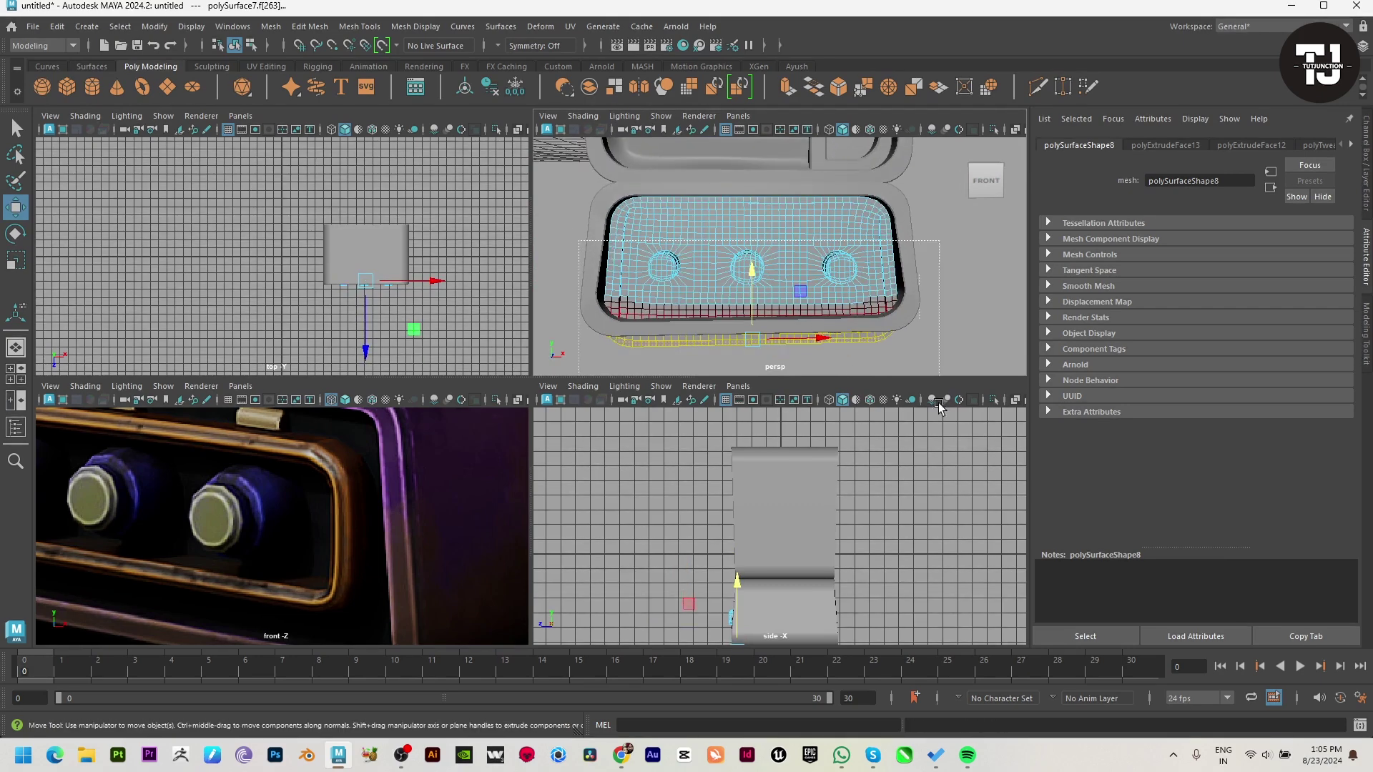
pyautogui.click(760, 215)
pyautogui.moveTo(757, 215); pyautogui.dragTo(758, 212)
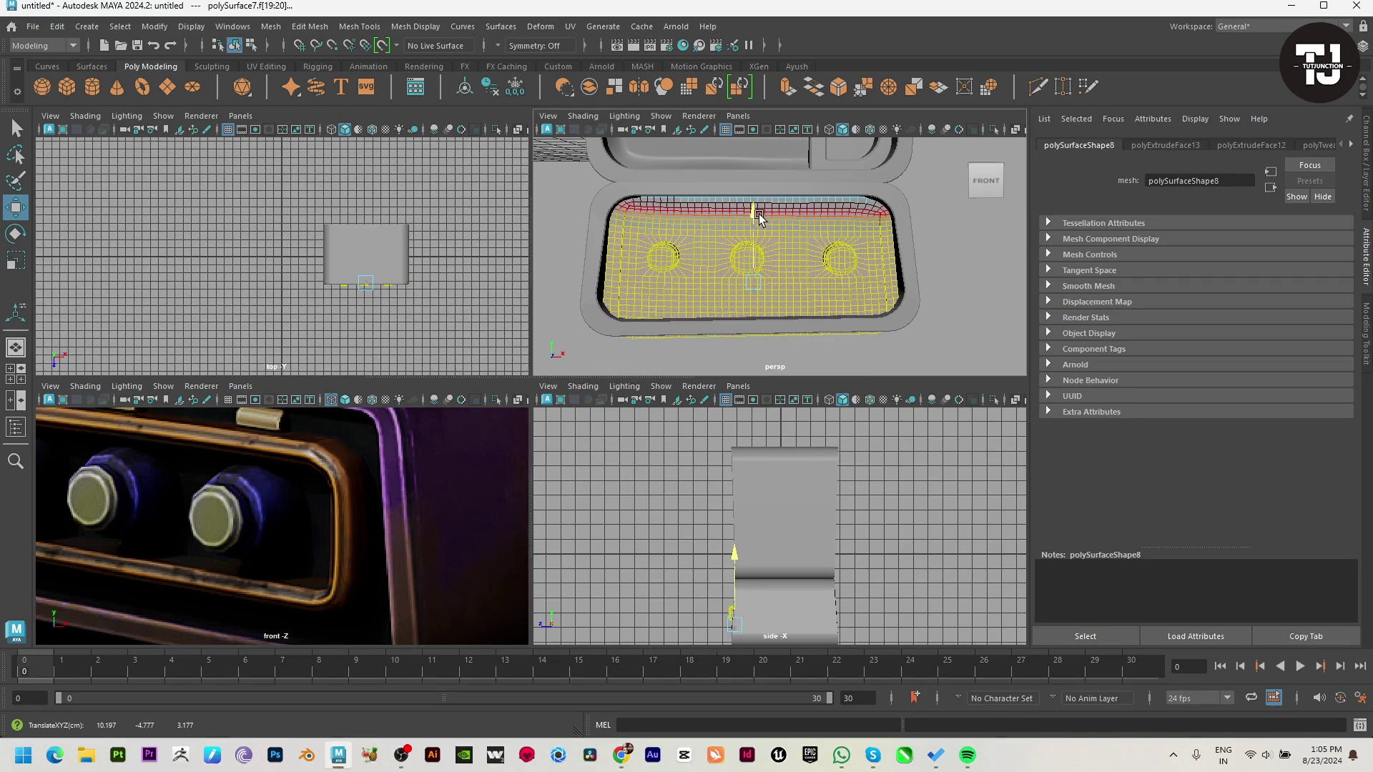
# Try flattening the whole panel in height, then revert to the Move tool.
pyautogui.press('F8')
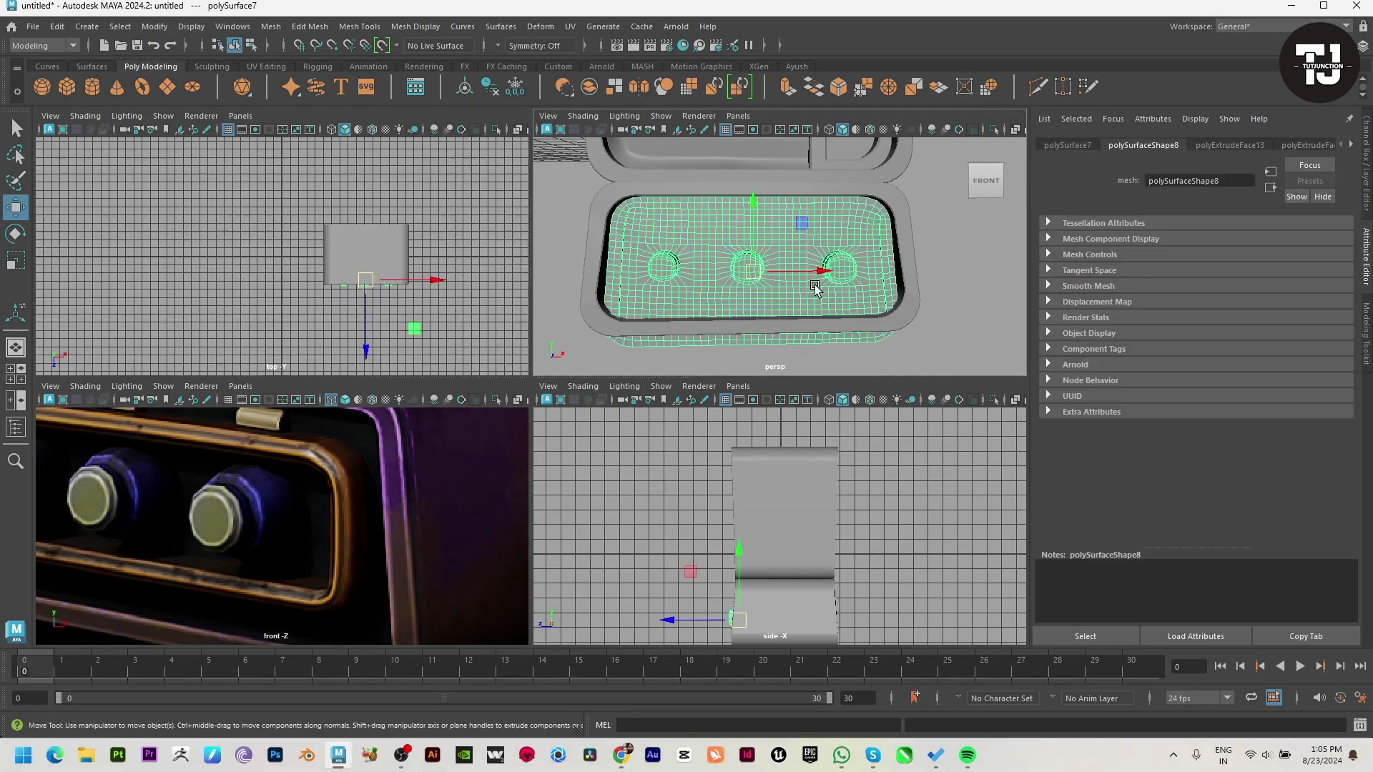
pyautogui.scroll(-3, 815, 289)
pyautogui.press('r')
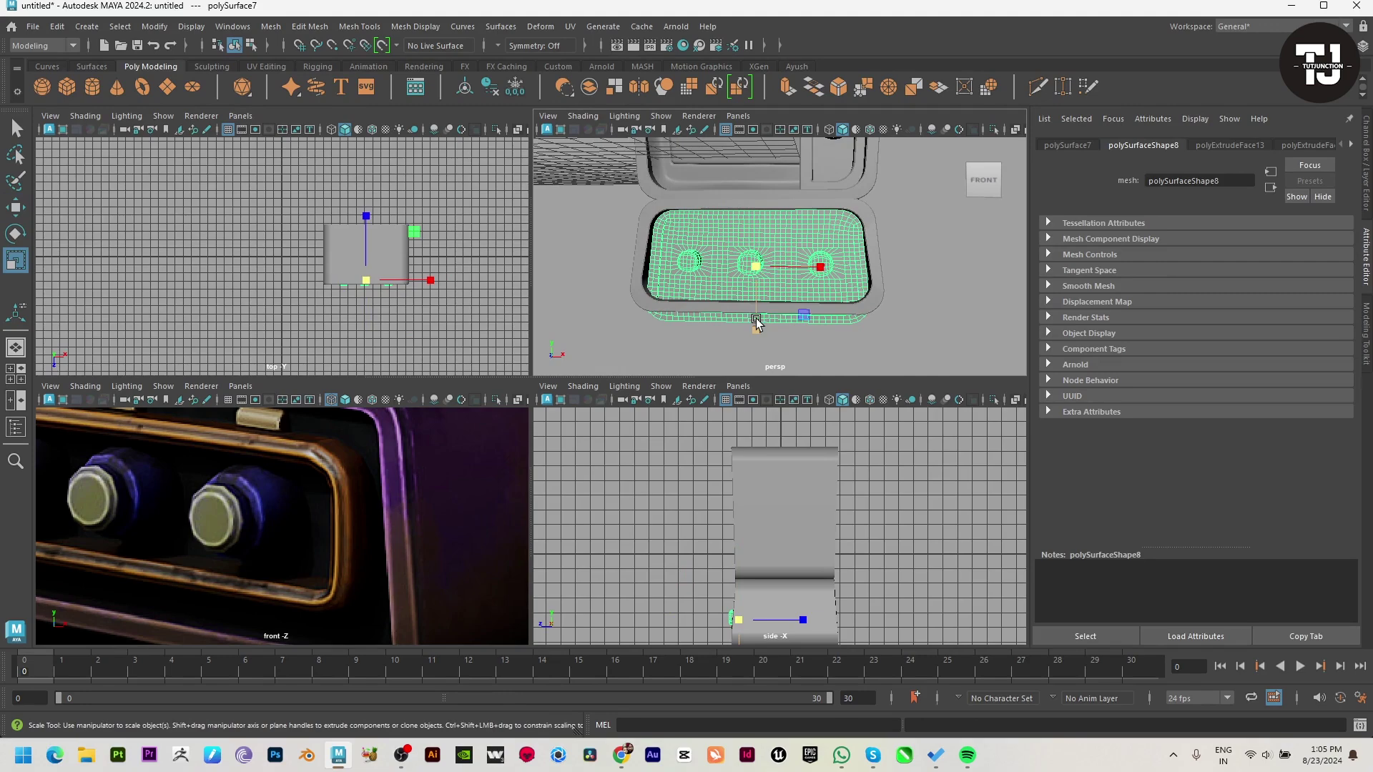
pyautogui.moveTo(757, 321); pyautogui.dragTo(763, 321)
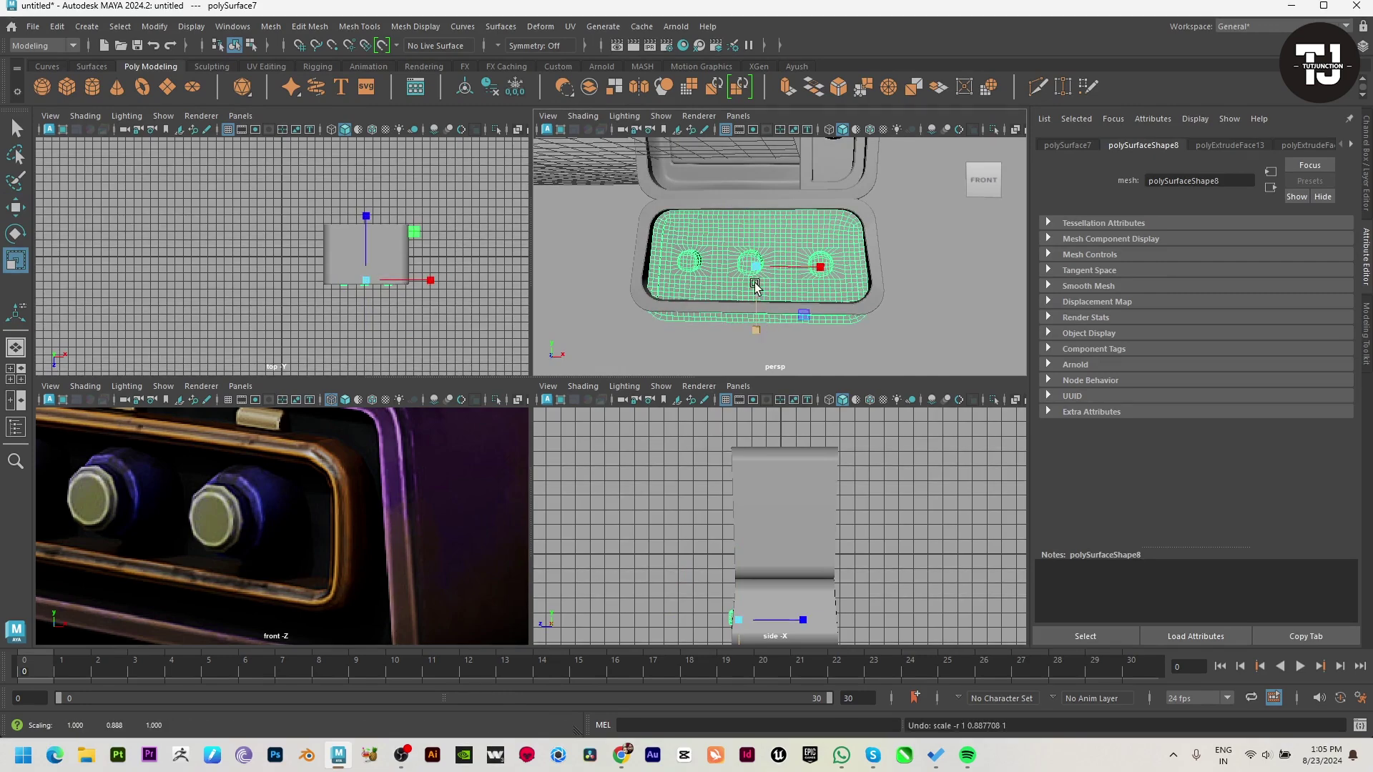
pyautogui.press('w')
pyautogui.scroll(3, 822, 326)
pyautogui.scroll(2, 894, 328)
# Delete the border faces at the knob panel's top-left corner.
pyautogui.keyDown('alt'); pyautogui.moveTo(893, 328); pyautogui.dragTo(816, 251, button='middle'); pyautogui.keyUp('alt')
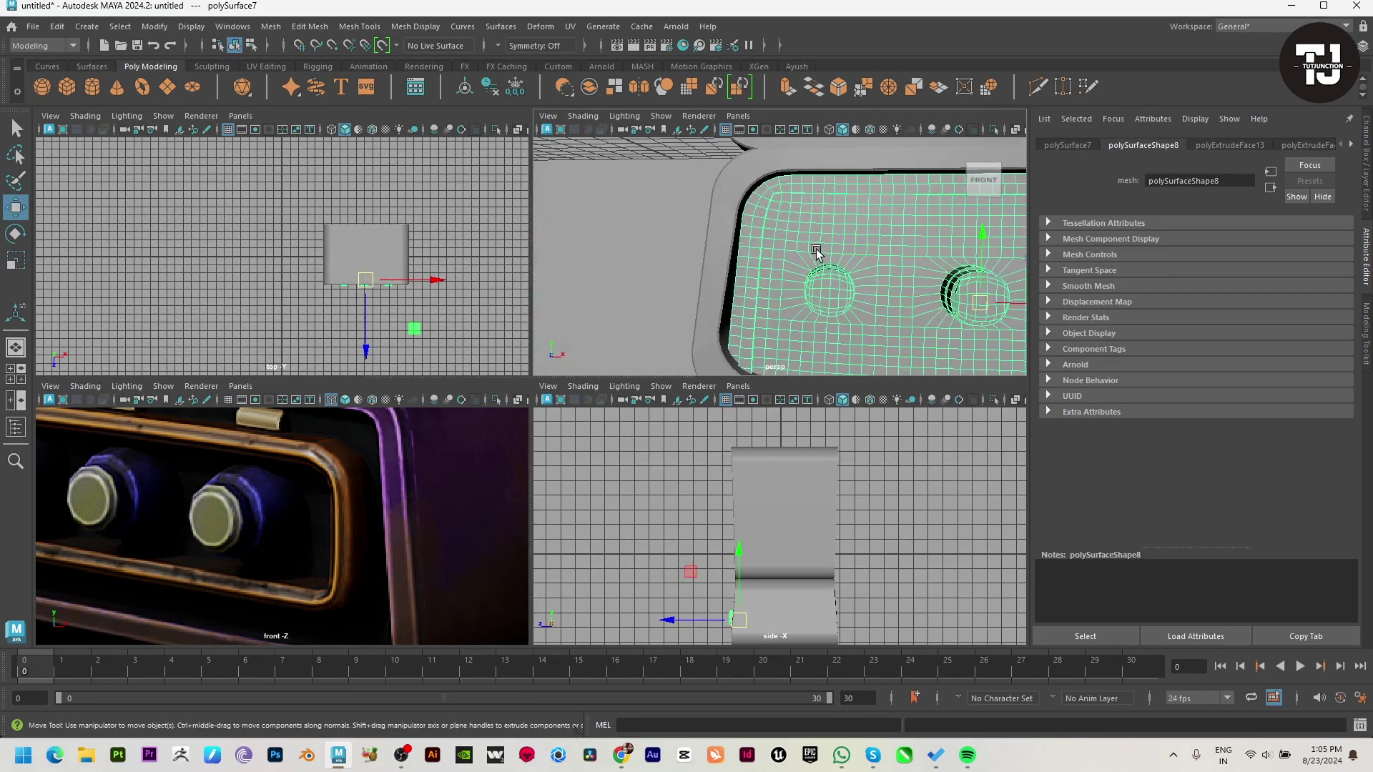
pyautogui.press('F11')
pyautogui.click(780, 212)
pyautogui.click(779, 198)
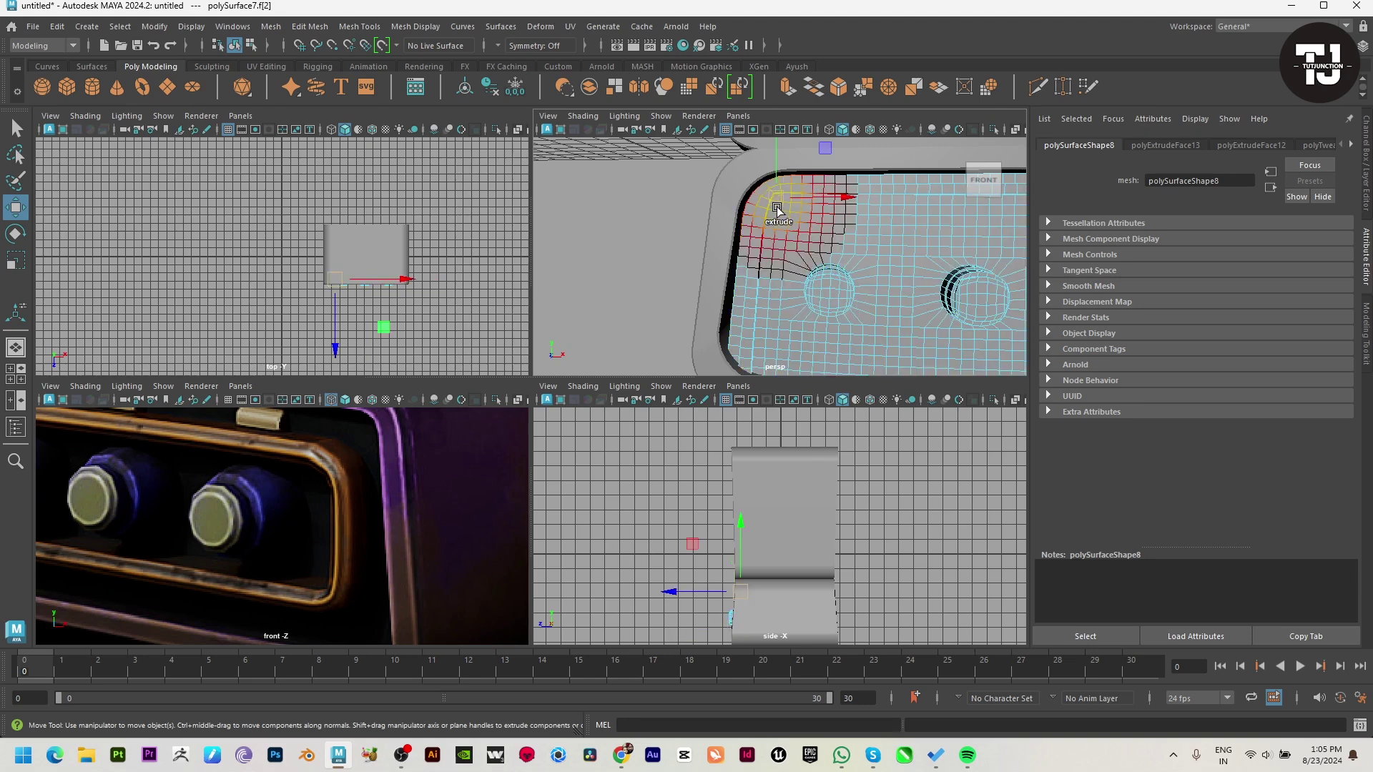
pyautogui.scroll(5, 780, 200)
pyautogui.click(711, 238)
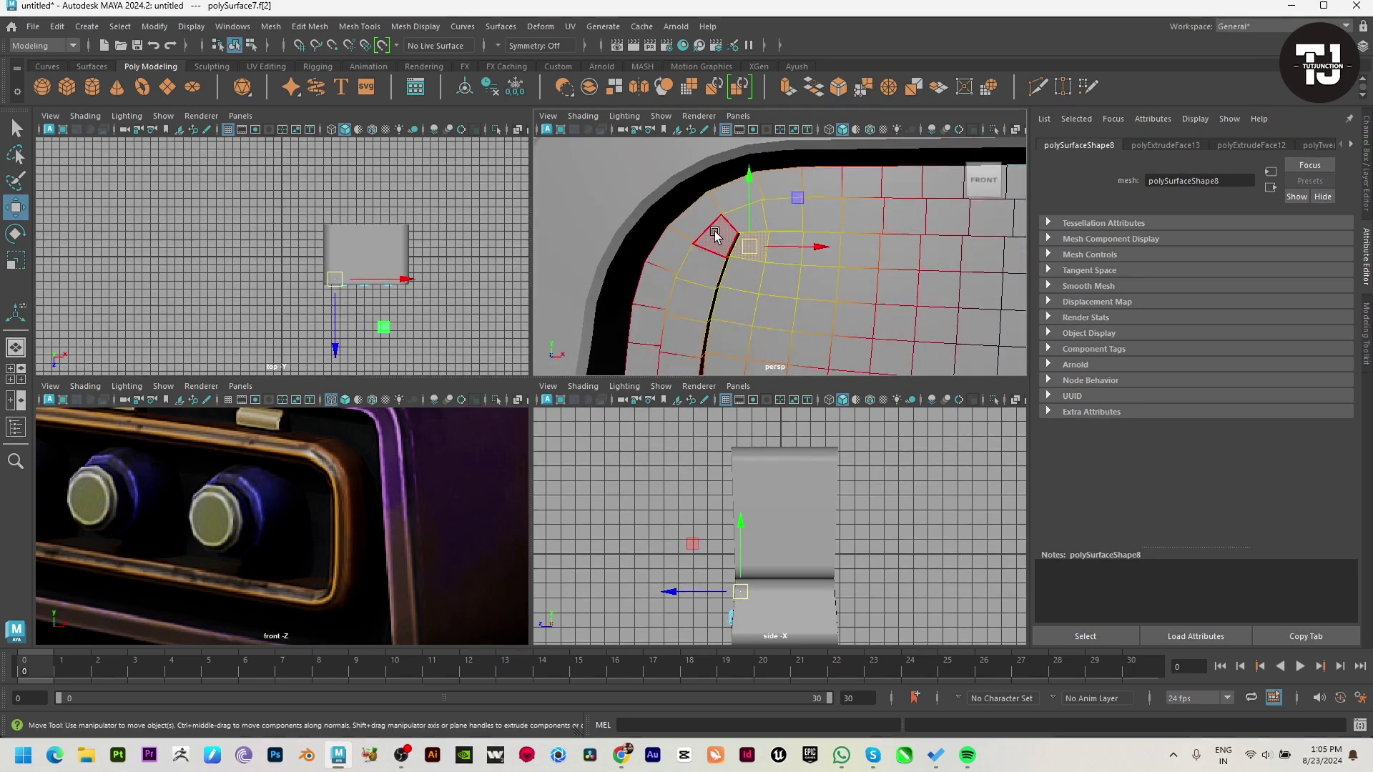
pyautogui.press('Delete')
pyautogui.press('F8')
pyautogui.press('F11')
# Delete the corner face ring and the face loop along the curved corner strip.
pyautogui.doubleClick(723, 222)
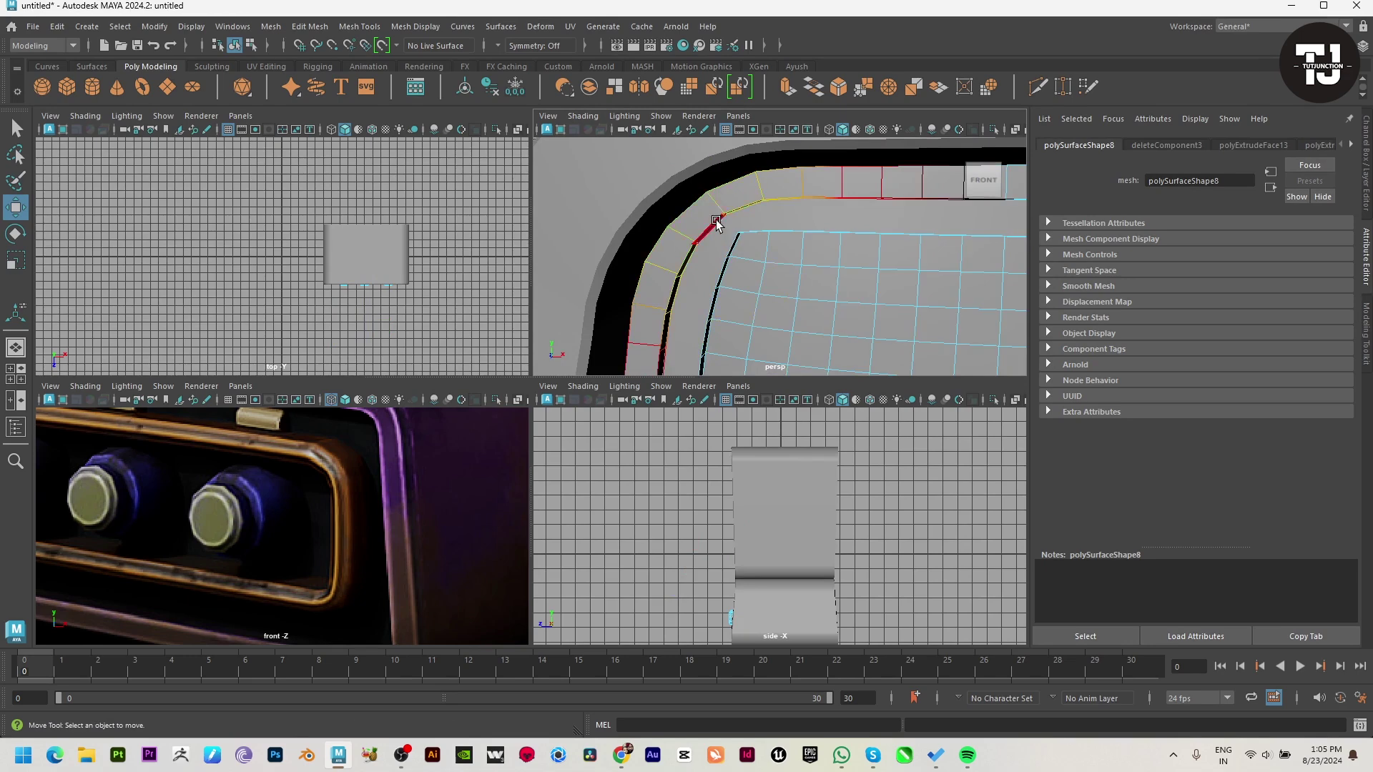
pyautogui.press('Delete')
pyautogui.press('F9')
pyautogui.click(737, 235)
pyautogui.click(728, 276)
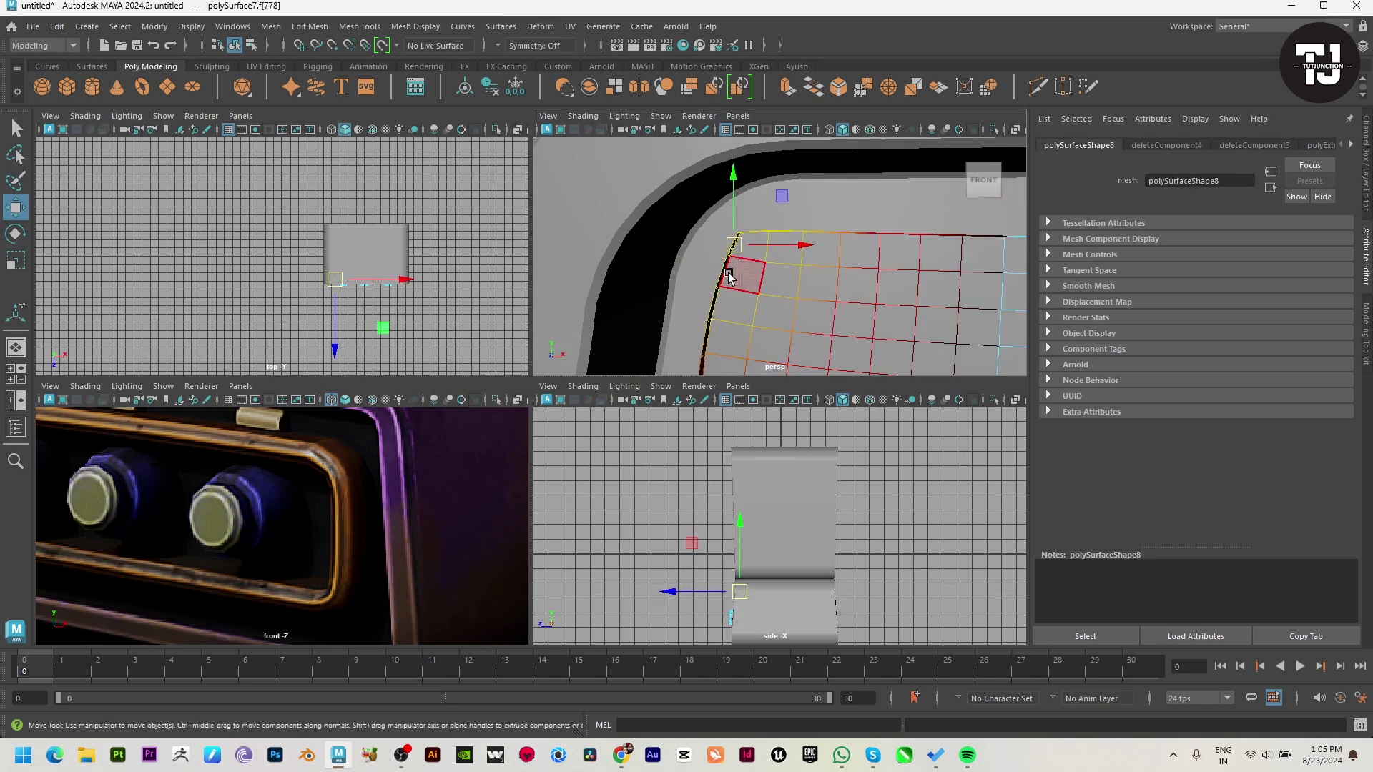
pyautogui.doubleClick(722, 276)
pyautogui.press('Delete')
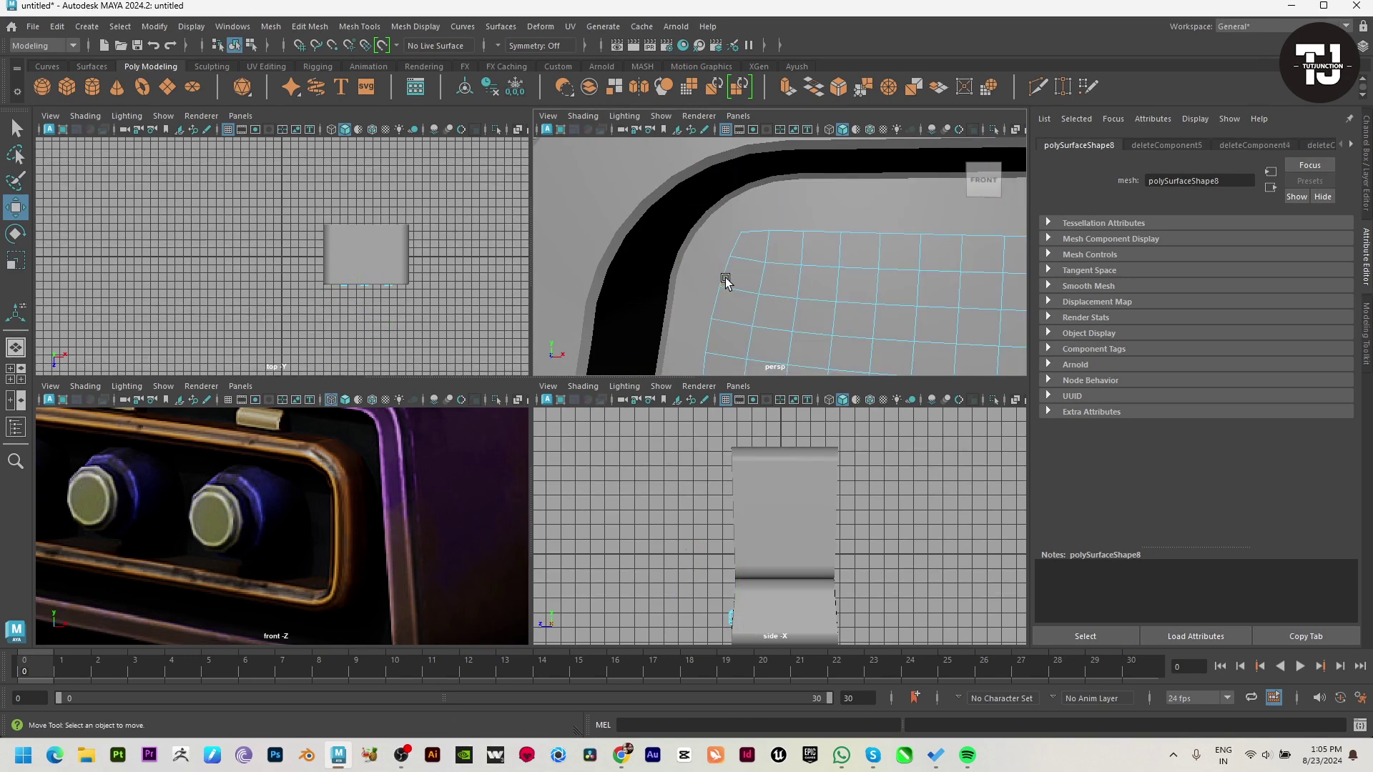
pyautogui.scroll(-3, 821, 341)
# Move the knob panel slightly upward in its frame.
pyautogui.press('f')
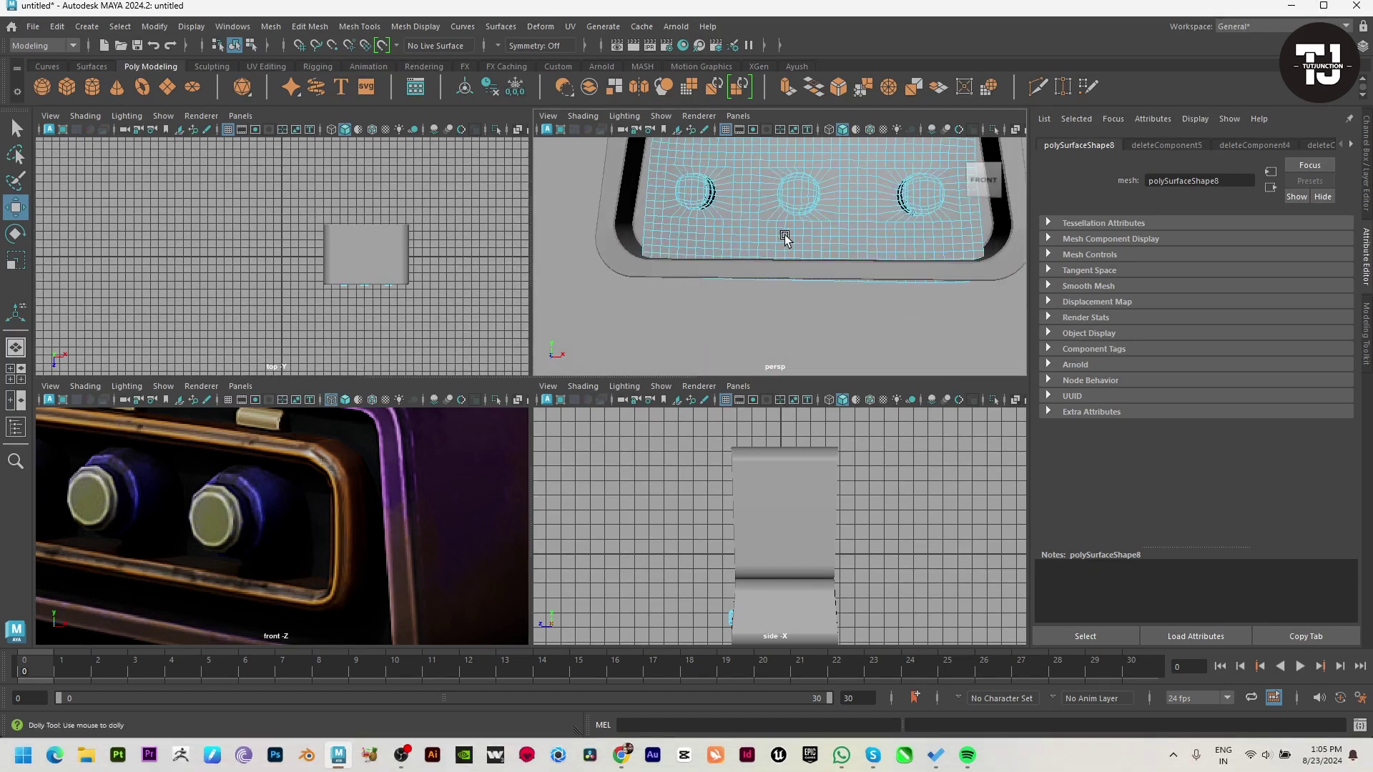
pyautogui.click(801, 275)
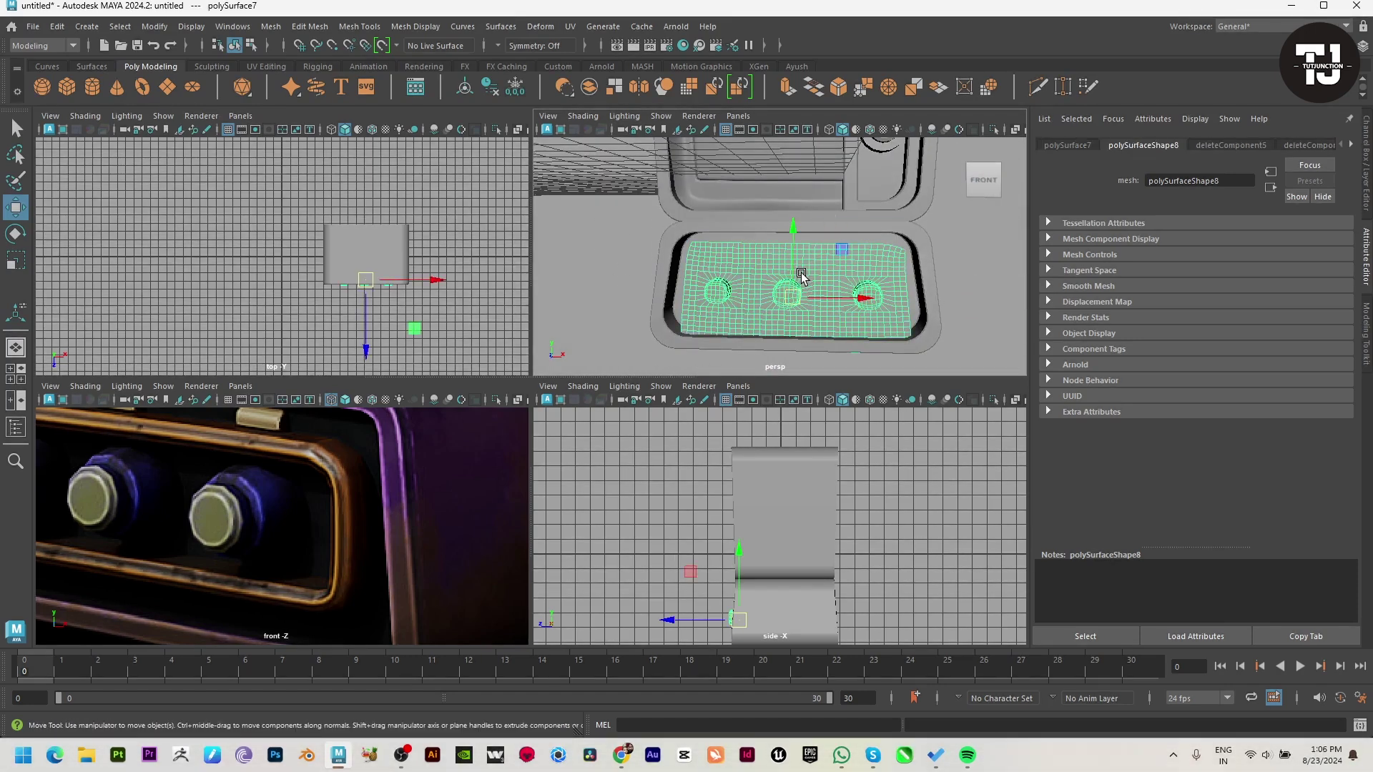
pyautogui.moveTo(793, 227); pyautogui.dragTo(801, 217)
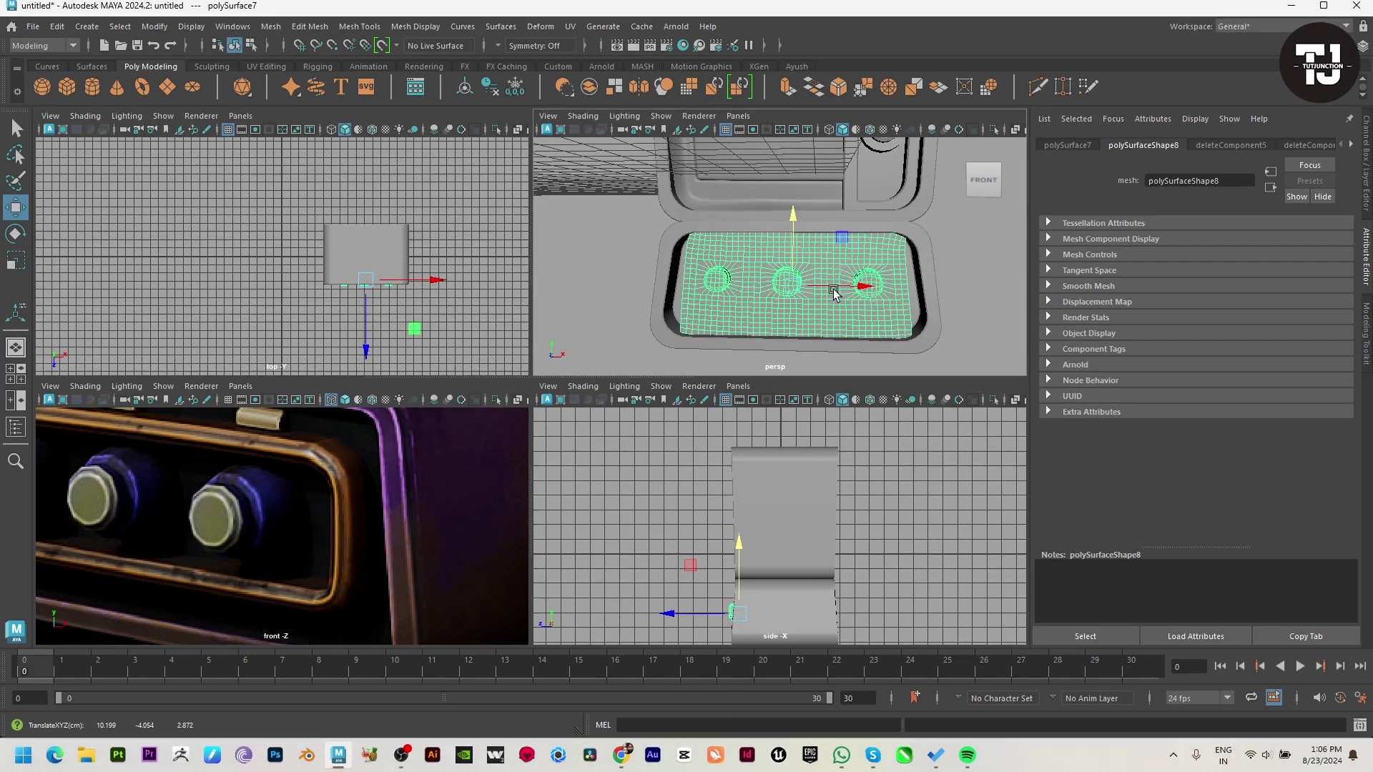
pyautogui.press('F9')
pyautogui.moveTo(971, 371); pyautogui.dragTo(961, 373)
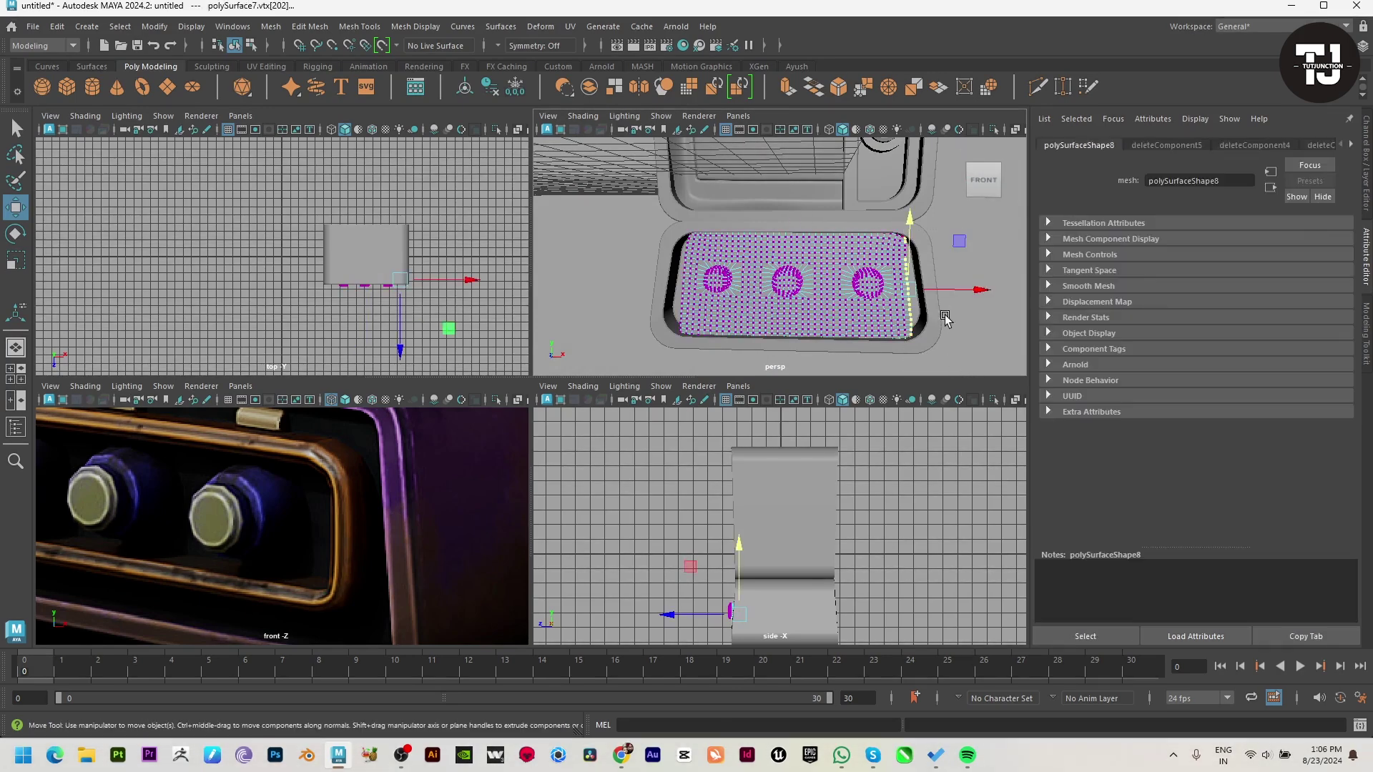
pyautogui.scroll(5, 940, 315)
pyautogui.press('F8')
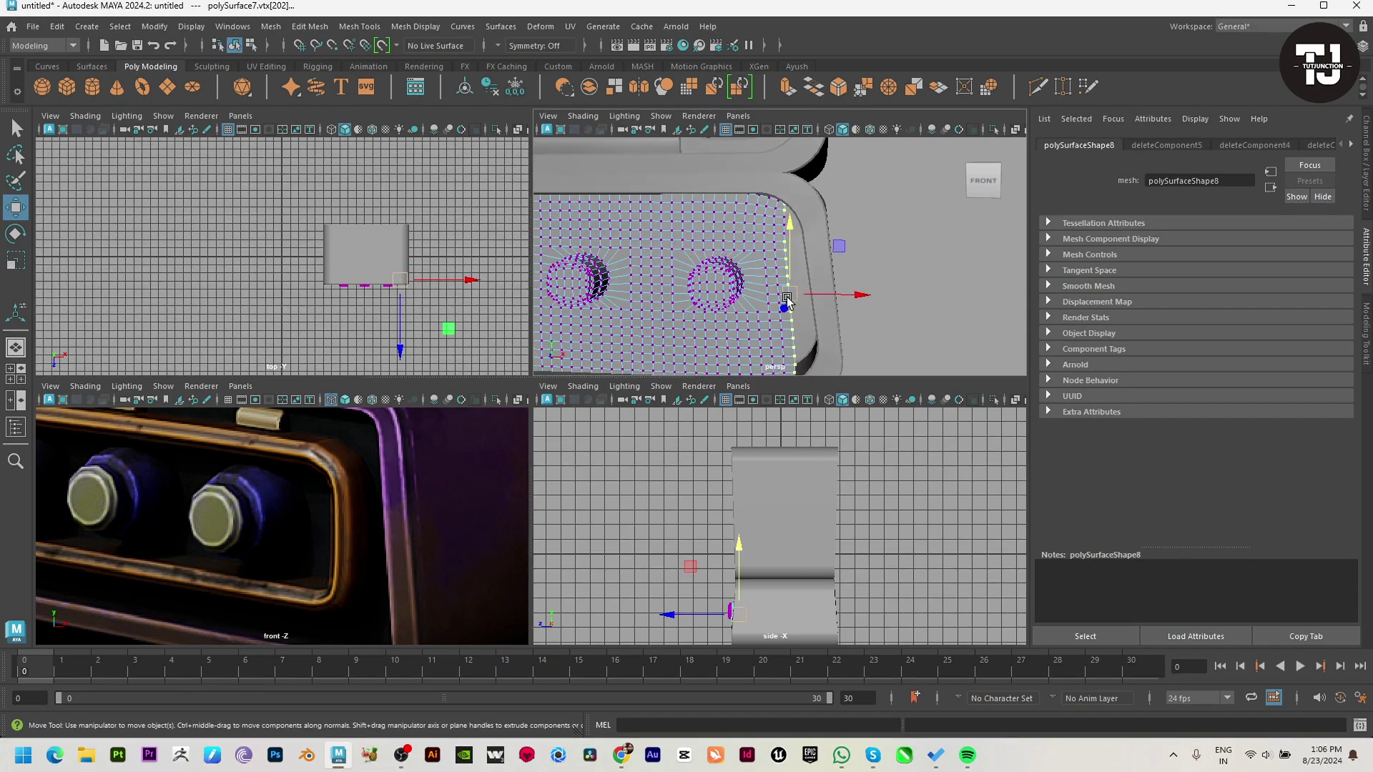
# Scale the panel's open border edge loop in X to about 1.09.
pyautogui.doubleClick(782, 234)
pyautogui.scroll(-3, 786, 265)
pyautogui.scroll(-3, 788, 272)
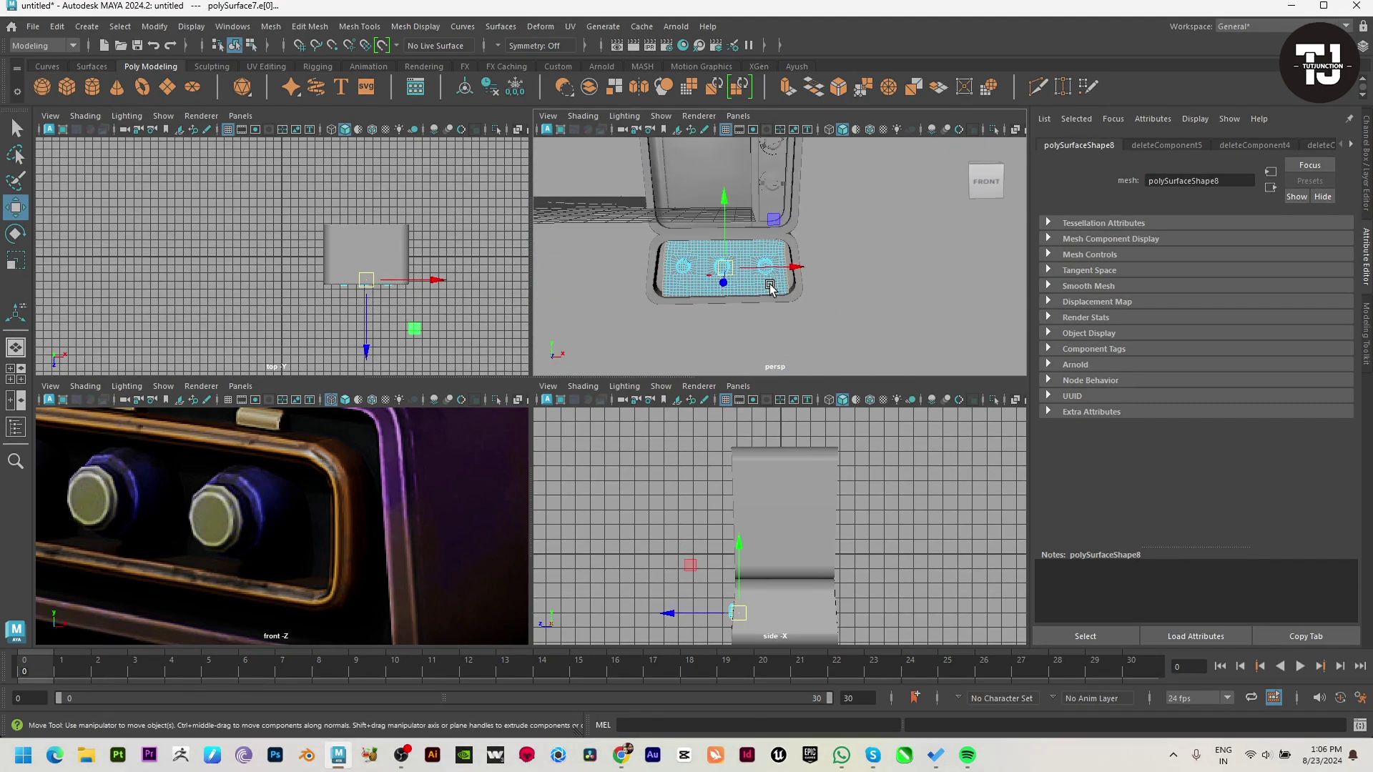
pyautogui.press('r')
pyautogui.moveTo(789, 271); pyautogui.dragTo(896, 213)
pyautogui.press('w')
pyautogui.press('F8')
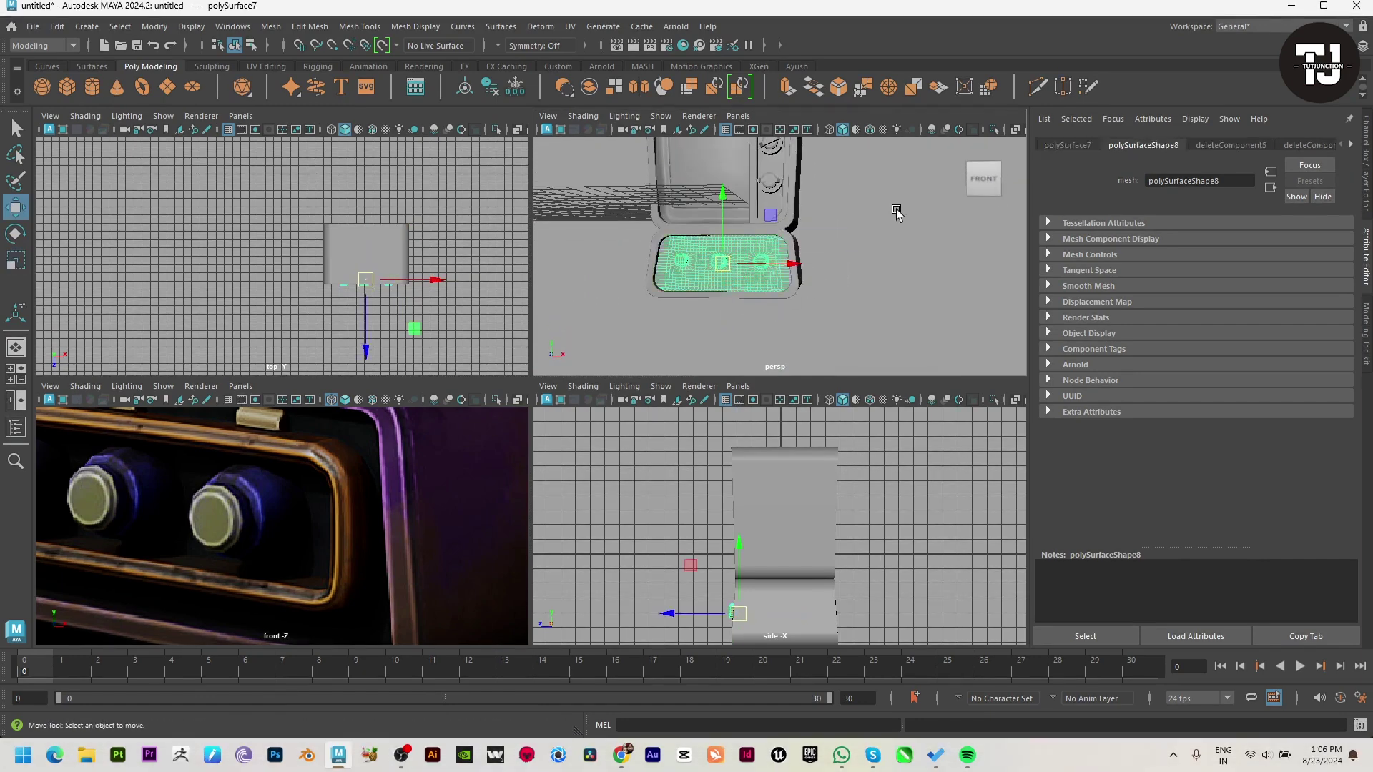
pyautogui.click(897, 213)
# Orbit out to a side view of the model and select the knob panel.
pyautogui.keyDown('alt'); pyautogui.moveTo(781, 298); pyautogui.dragTo(733, 272); pyautogui.keyUp('alt')
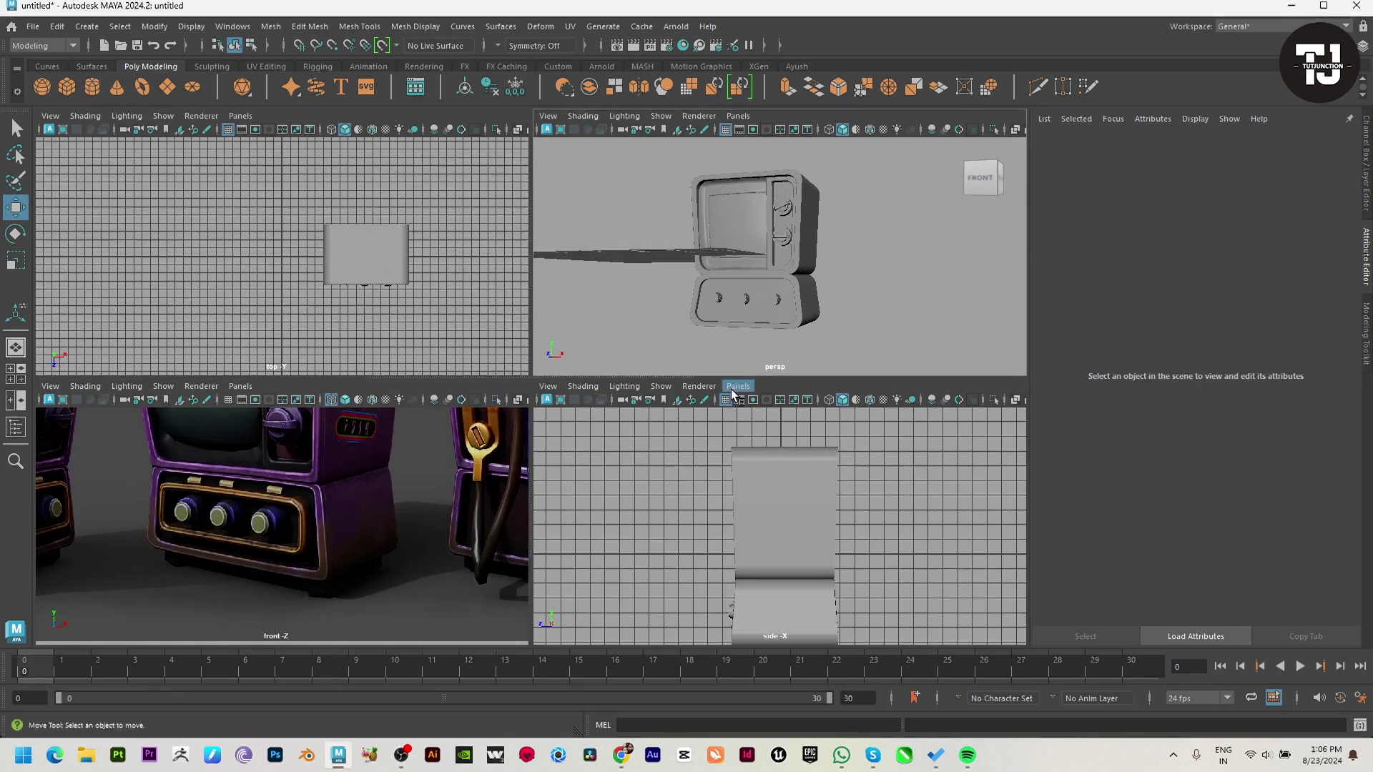
pyautogui.scroll(3, 771, 186)
pyautogui.scroll(2, 771, 186)
pyautogui.moveTo(771, 186)
pyautogui.keyDown('alt'); pyautogui.mouseDown()
pyautogui.moveTo(747, 215)
pyautogui.moveTo(725, 200)
pyautogui.mouseUp(); pyautogui.keyUp('alt')
pyautogui.click(725, 200)
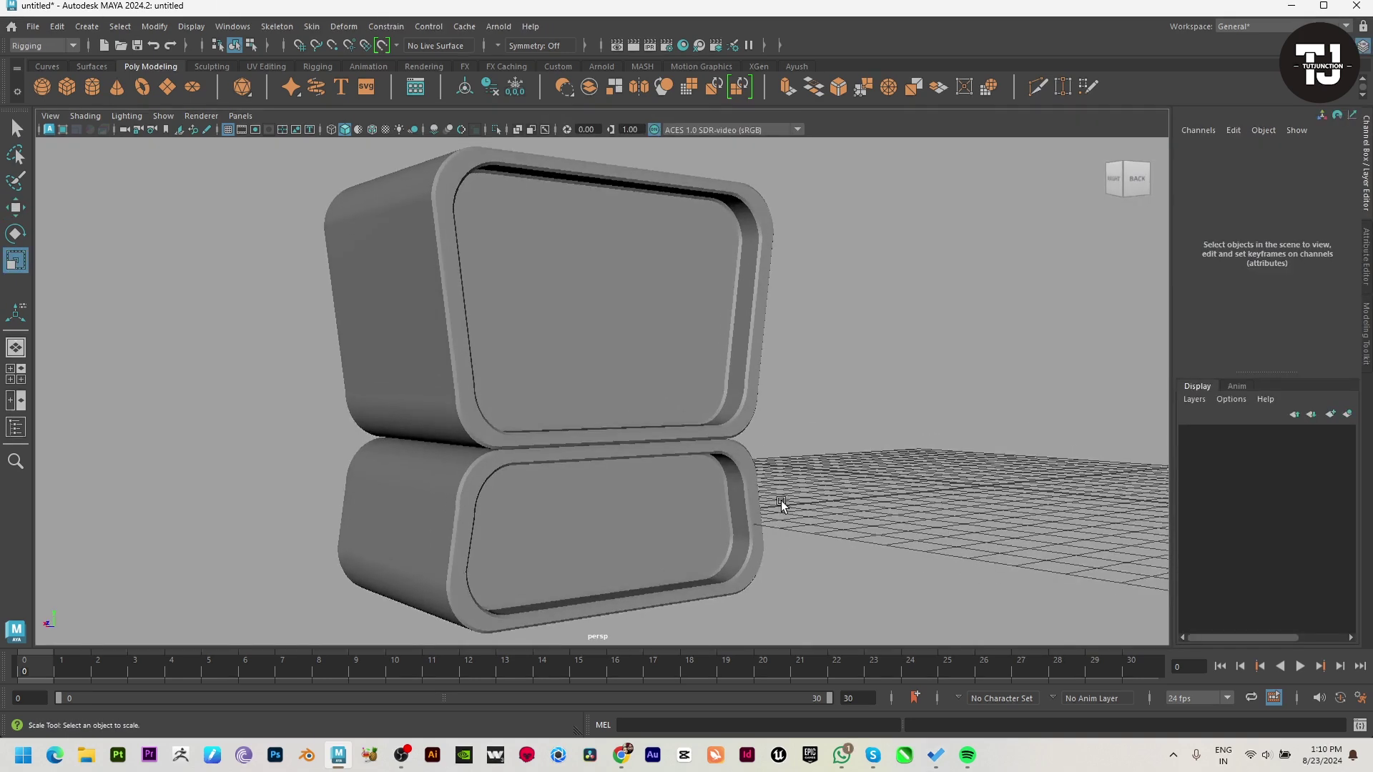
# Select the TV's upper body box from the maximised front view.
pyautogui.press('space')
pyautogui.scroll(3, 418, 472)
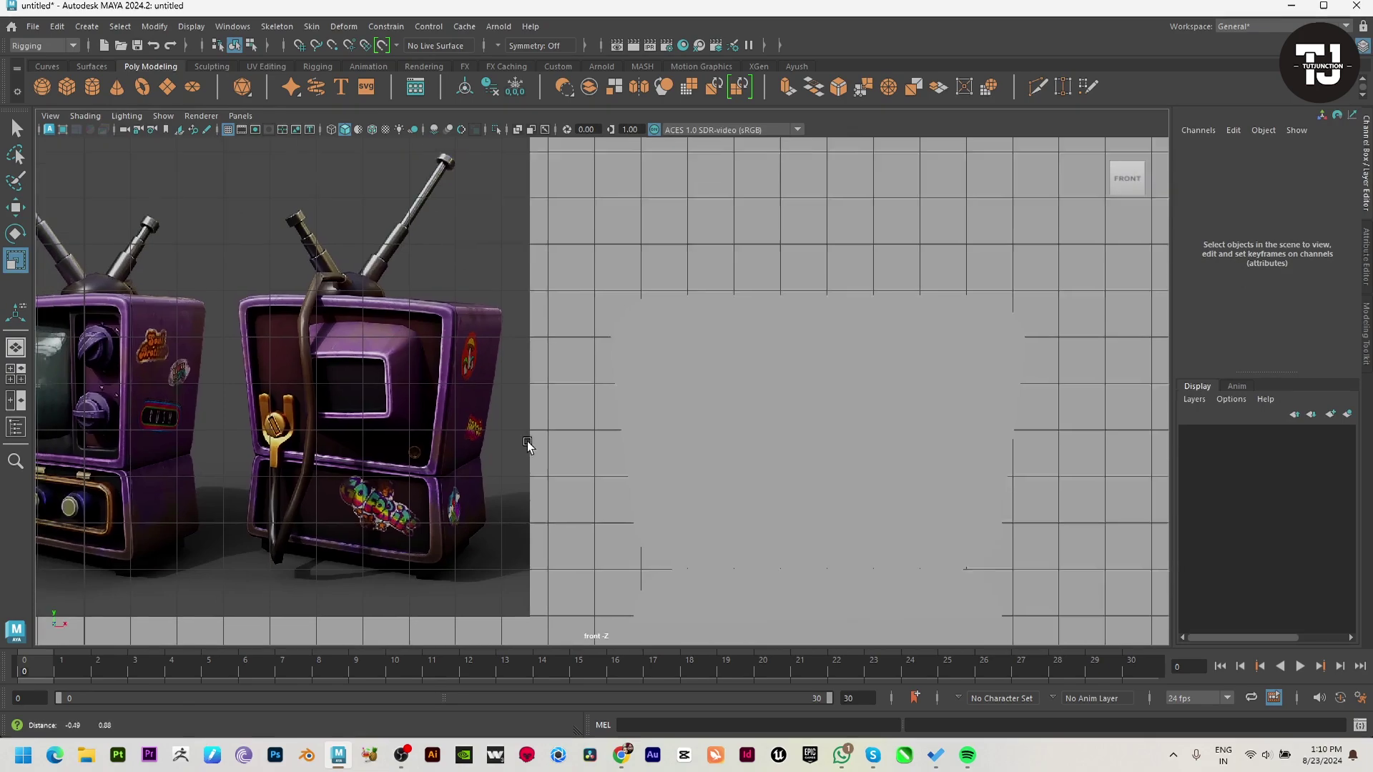
pyautogui.scroll(3, 527, 448)
pyautogui.scroll(2, 585, 453)
pyautogui.click(908, 372)
pyautogui.press('space')
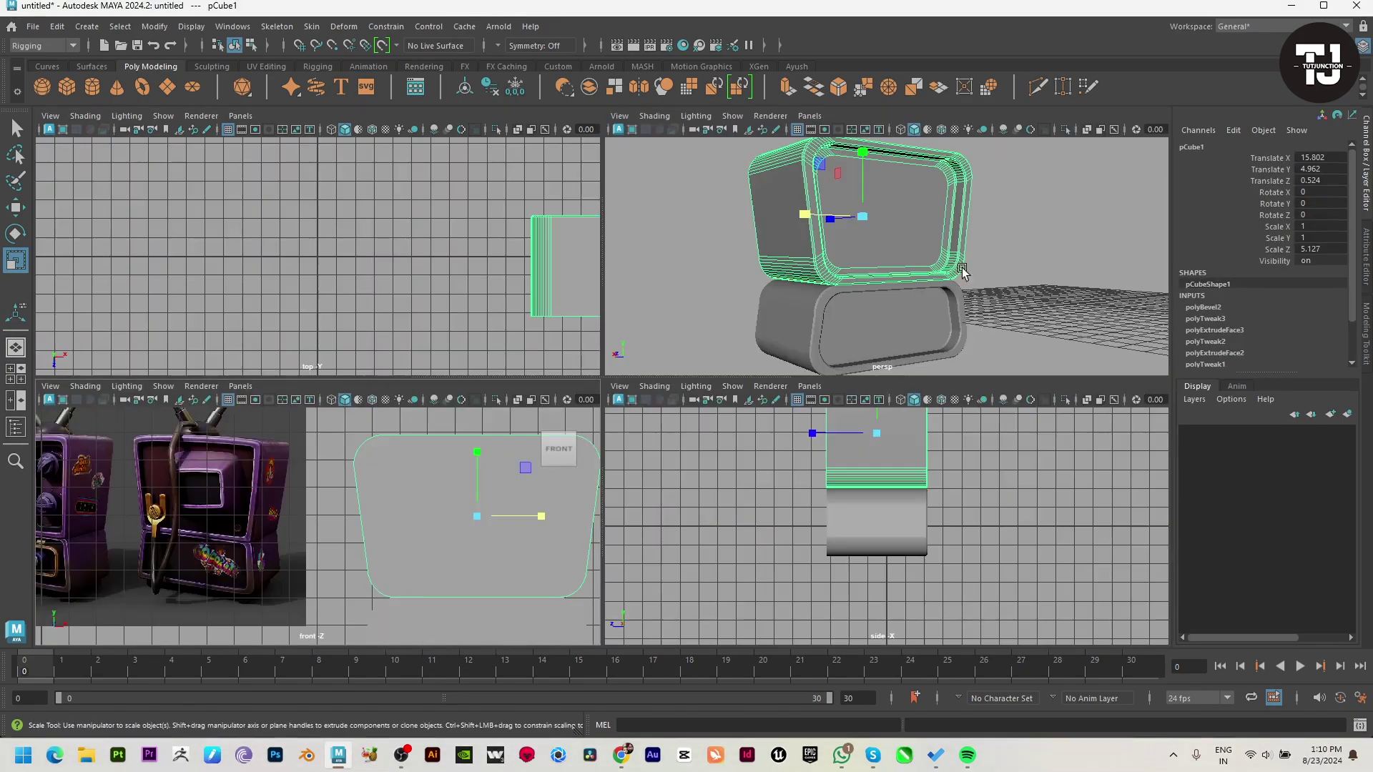
pyautogui.moveTo(958, 270)
pyautogui.keyDown('alt'); pyautogui.mouseDown()
pyautogui.moveTo(842, 316)
pyautogui.moveTo(842, 272)
pyautogui.mouseUp(); pyautogui.keyUp('alt')
# Extrude the upper box's front face and shrink it inward to about 0.73.
pyautogui.press('F11')
pyautogui.click(902, 224)
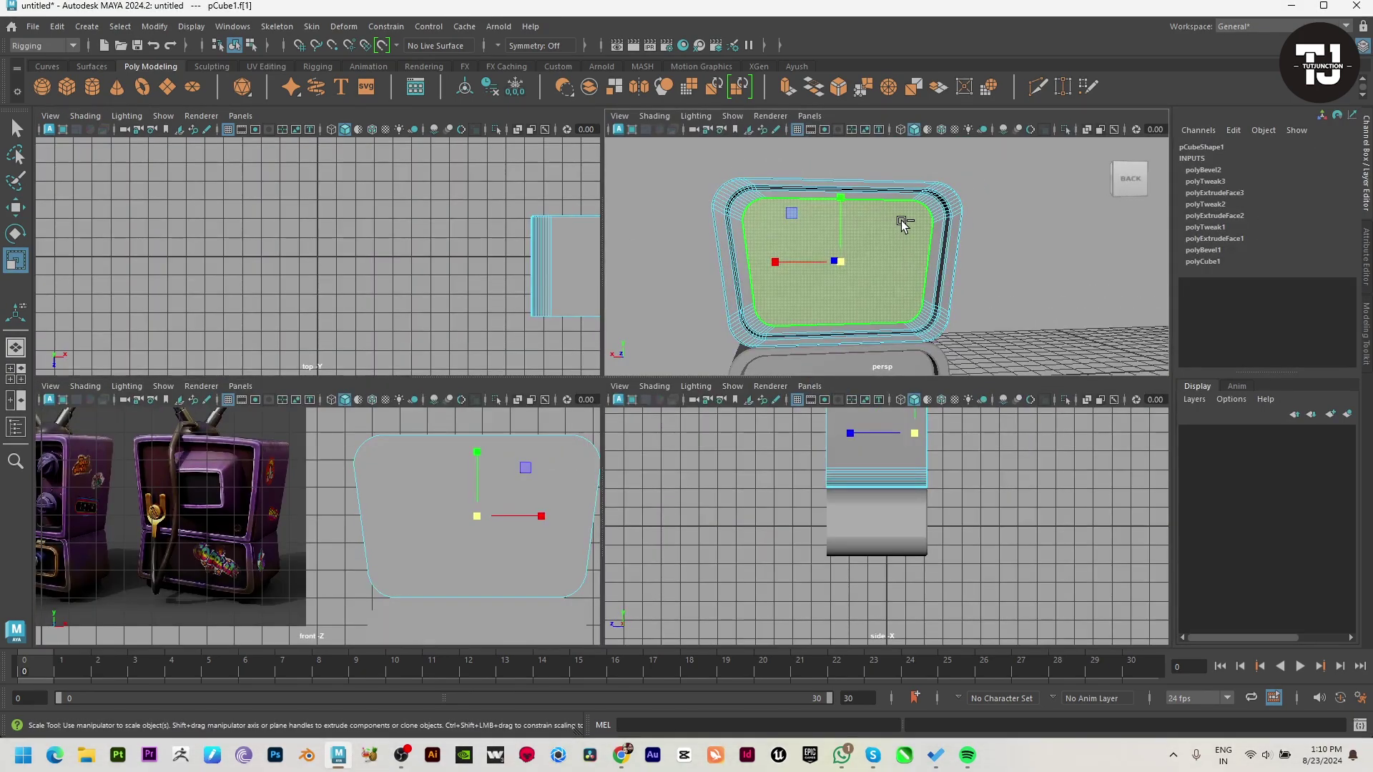
pyautogui.hotkey('ctrl', 'e')
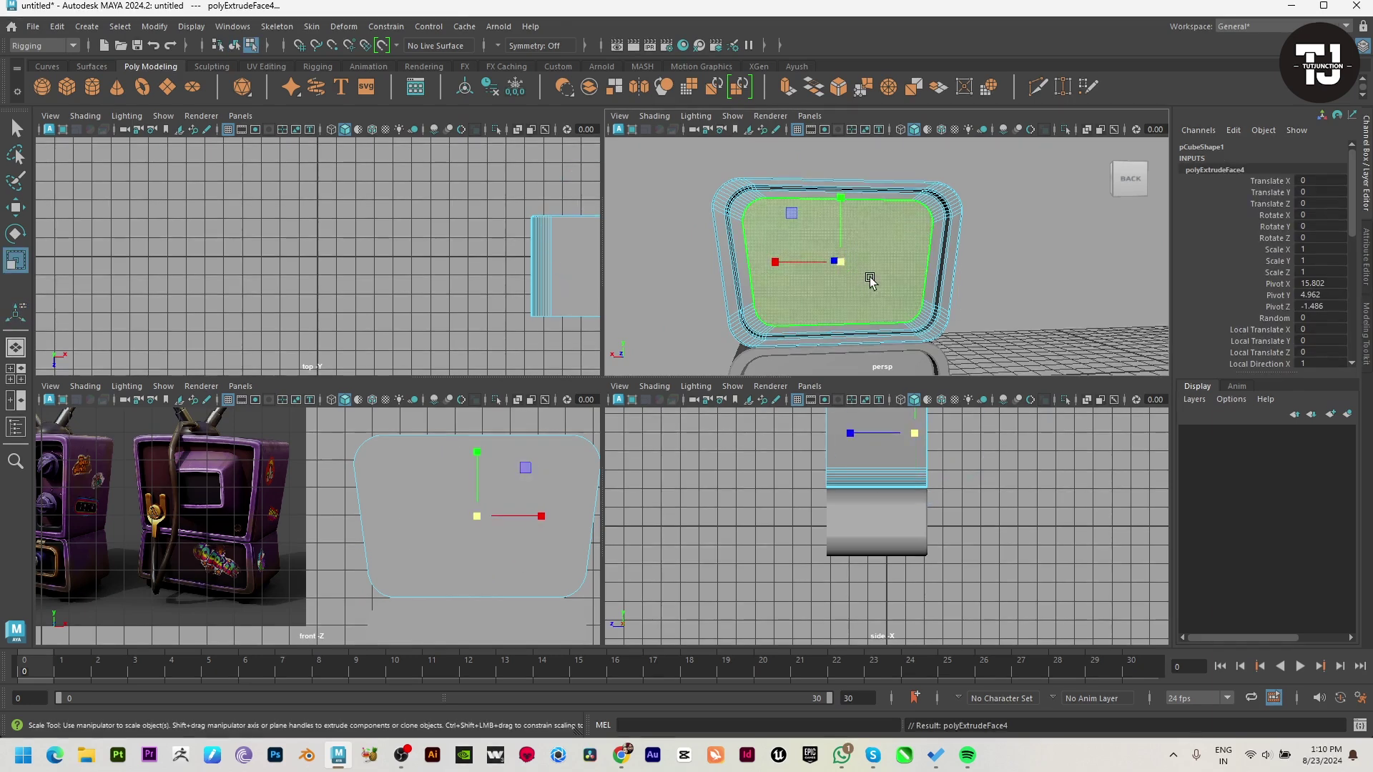
pyautogui.moveTo(838, 271); pyautogui.dragTo(806, 272)
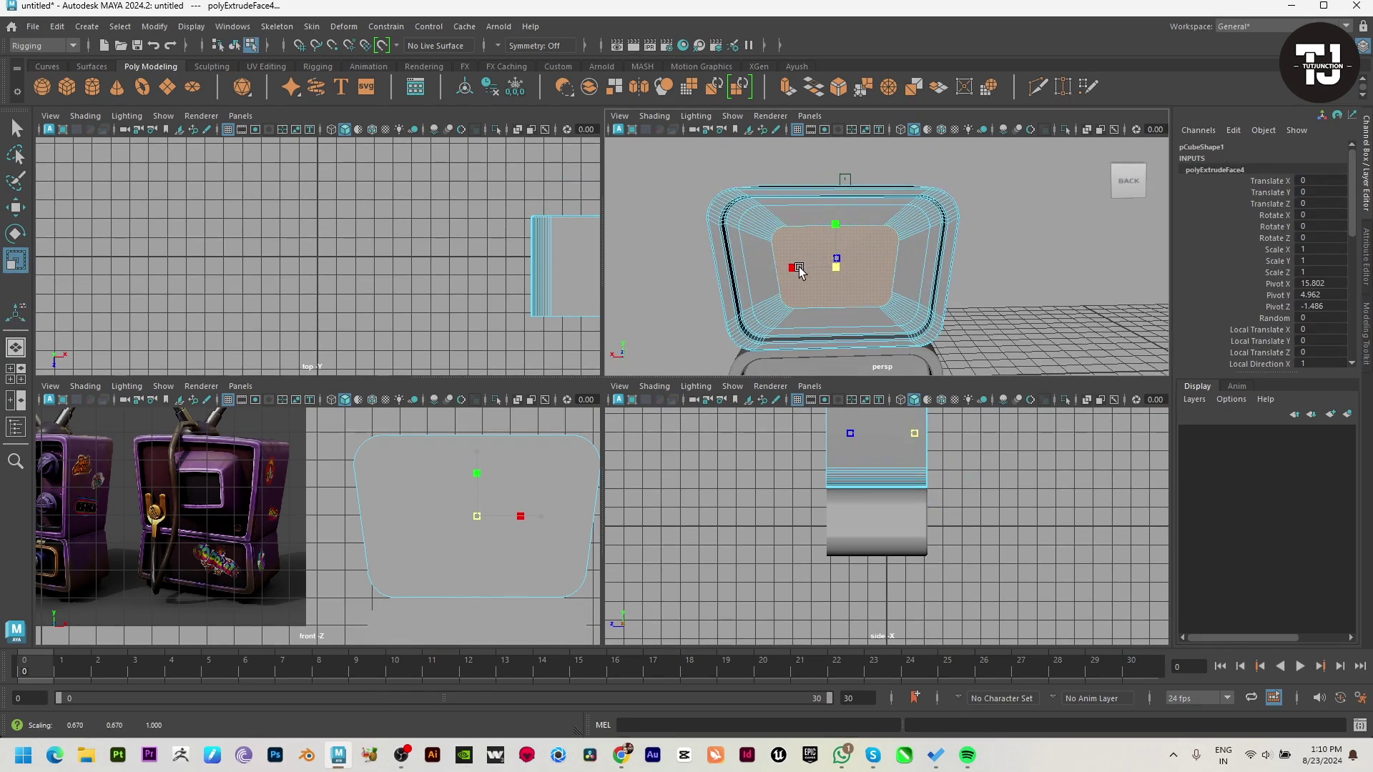
pyautogui.press('w')
pyautogui.moveTo(835, 215); pyautogui.dragTo(835, 206)
pyautogui.press('r')
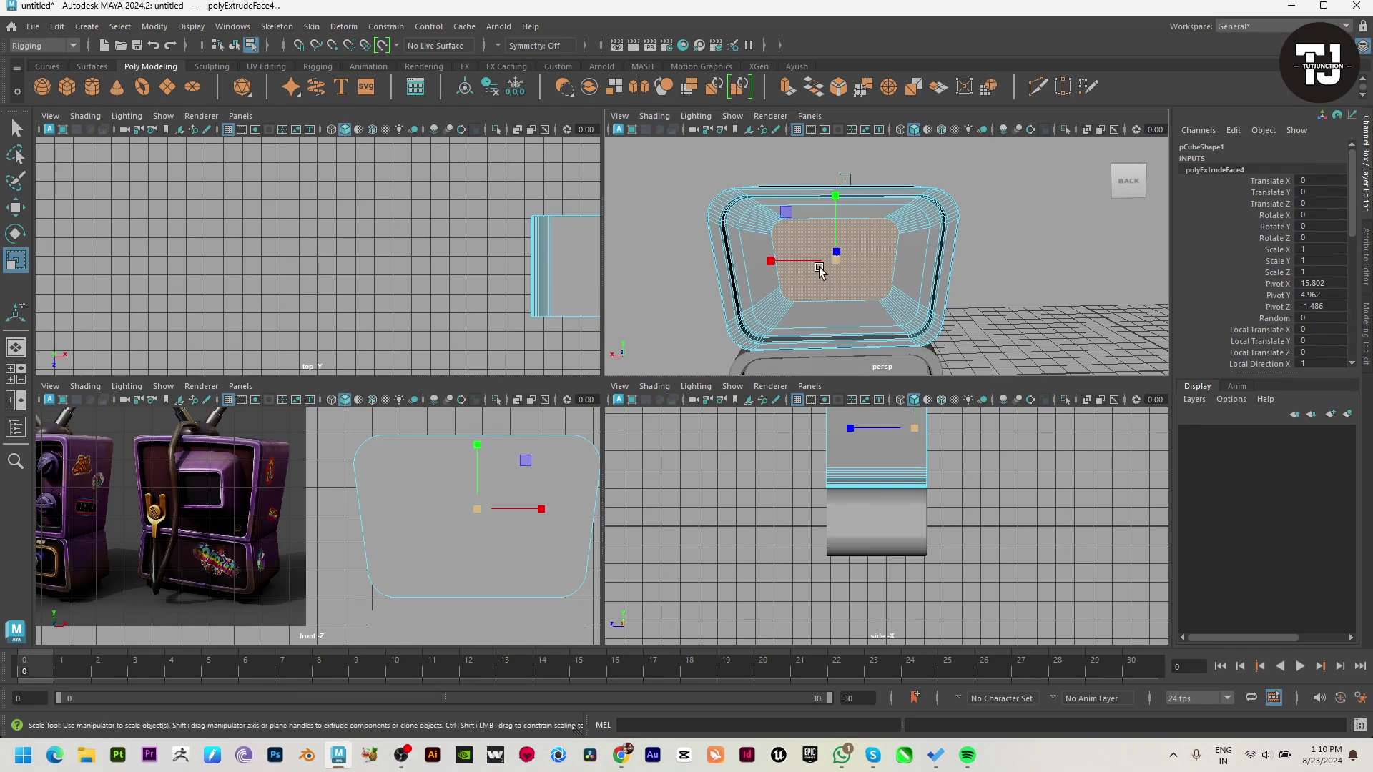
# Extrude the inset front face again, with Local Translate Z 1.056 and scale 0.817.
pyautogui.moveTo(774, 257)
pyautogui.keyDown('alt'); pyautogui.mouseDown()
pyautogui.moveTo(931, 314)
pyautogui.moveTo(965, 280)
pyautogui.moveTo(857, 268)
pyautogui.mouseUp(); pyautogui.keyUp('alt')
pyautogui.hotkey('ctrl', 'e')
pyautogui.press('t')
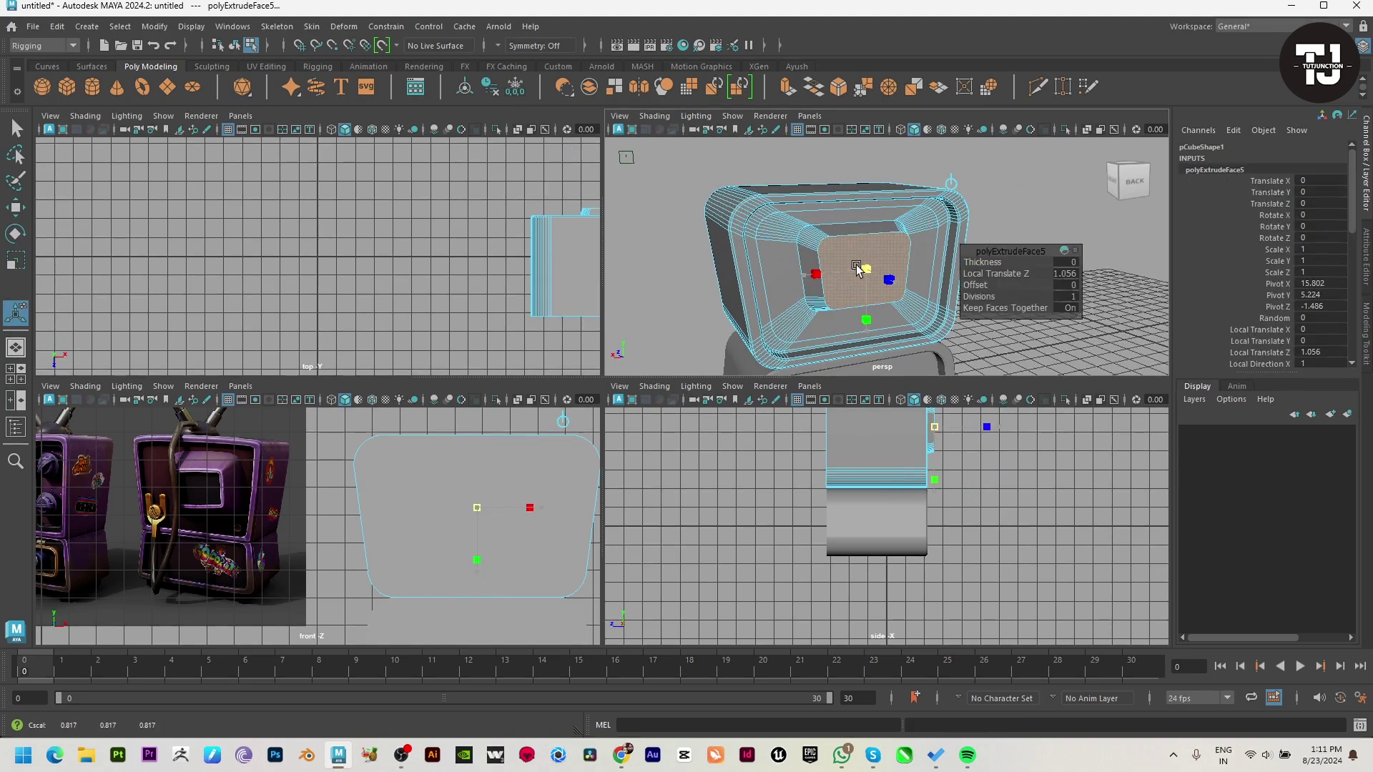
# Extrude the screen face inward three more times, shrinking it to about 0.77 for stepped walls.
pyautogui.hotkey('ctrl', 'e')
pyautogui.press('r')
pyautogui.moveTo(857, 268)
pyautogui.mouseDown()
pyautogui.moveTo(880, 273)
pyautogui.moveTo(851, 271)
pyautogui.mouseUp()
pyautogui.hotkey('ctrl', 'e')
pyautogui.press('w')
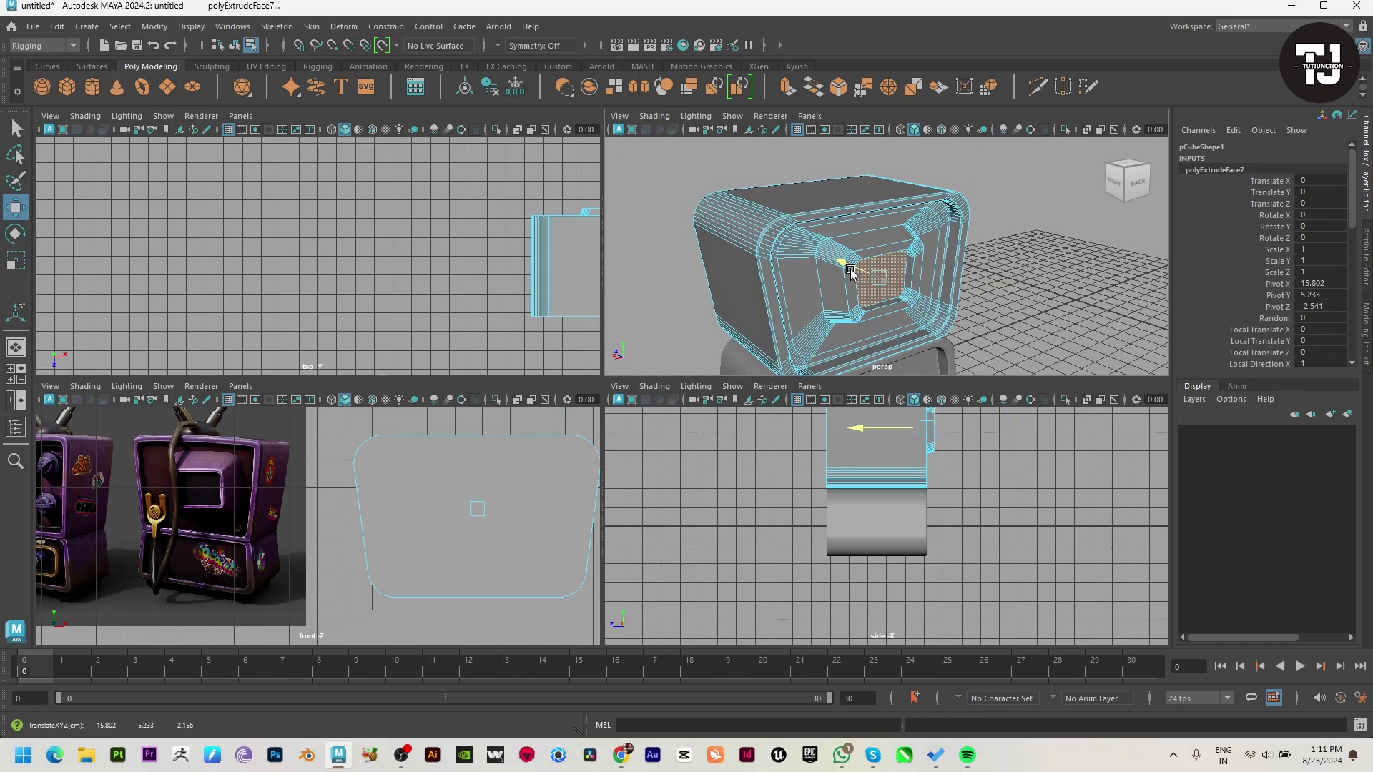
pyautogui.hotkey('ctrl', 'e')
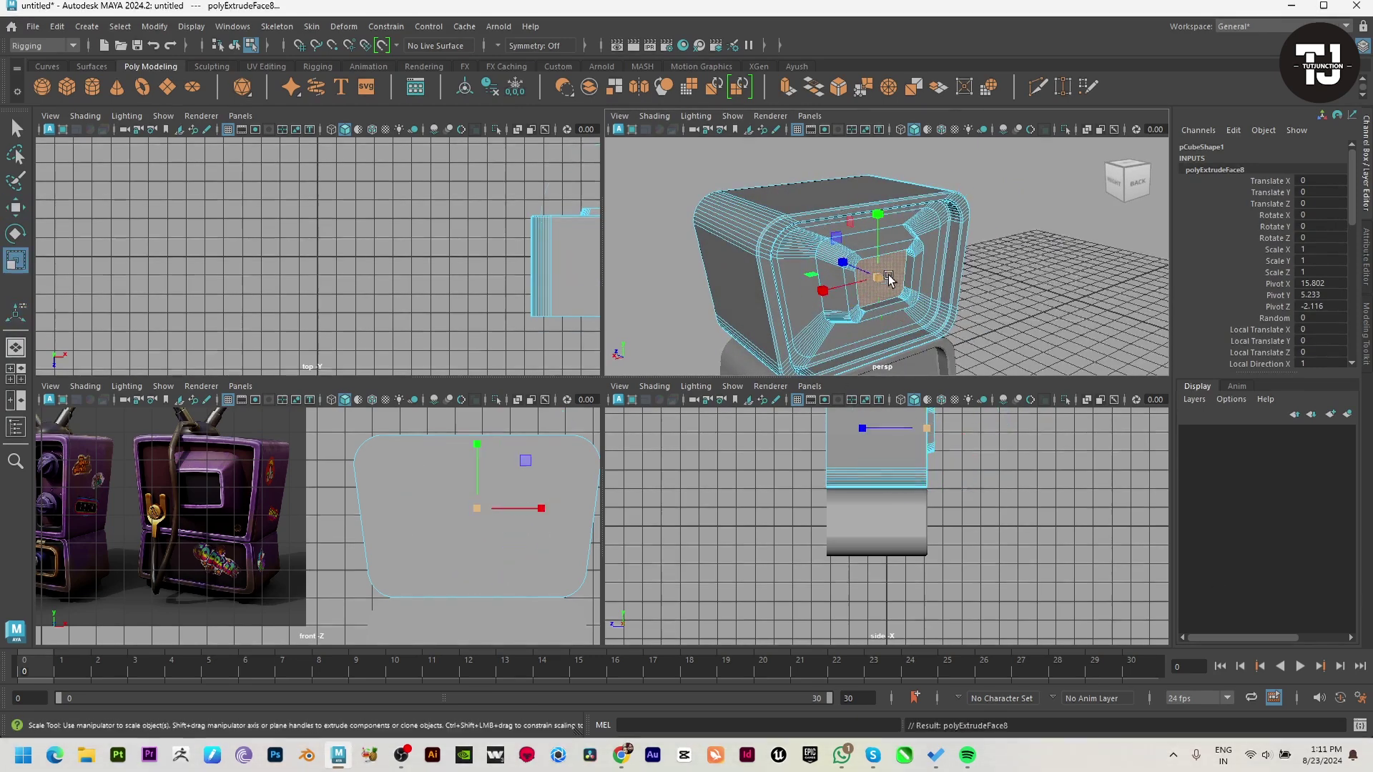
pyautogui.press('r')
pyautogui.keyDown('alt'); pyautogui.moveTo(894, 280); pyautogui.dragTo(906, 275); pyautogui.keyUp('alt')
pyautogui.scroll(5, 906, 274)
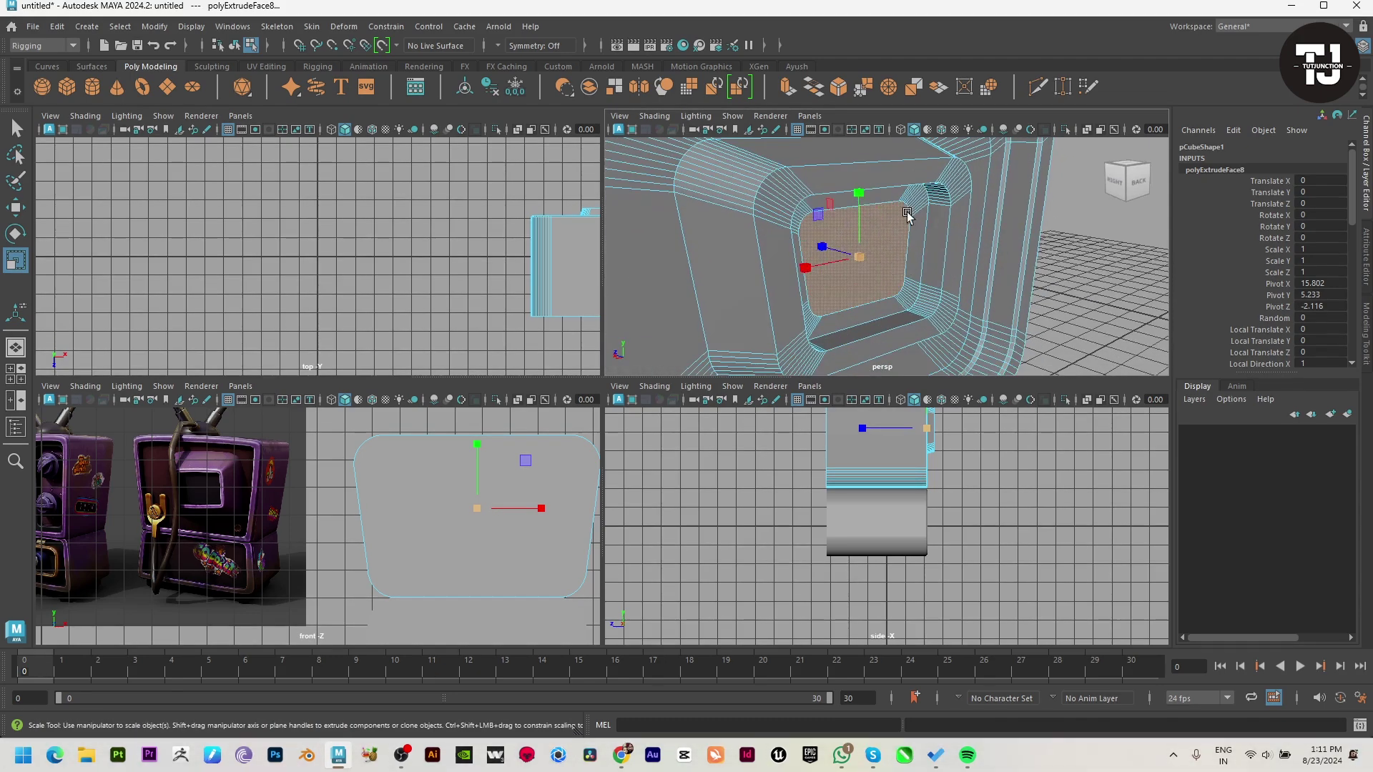
# Bevel the edge loop around the screen opening (Fraction 0.5, 1 segment).
pyautogui.press('F10')
pyautogui.click(928, 228)
pyautogui.doubleClick(949, 234)
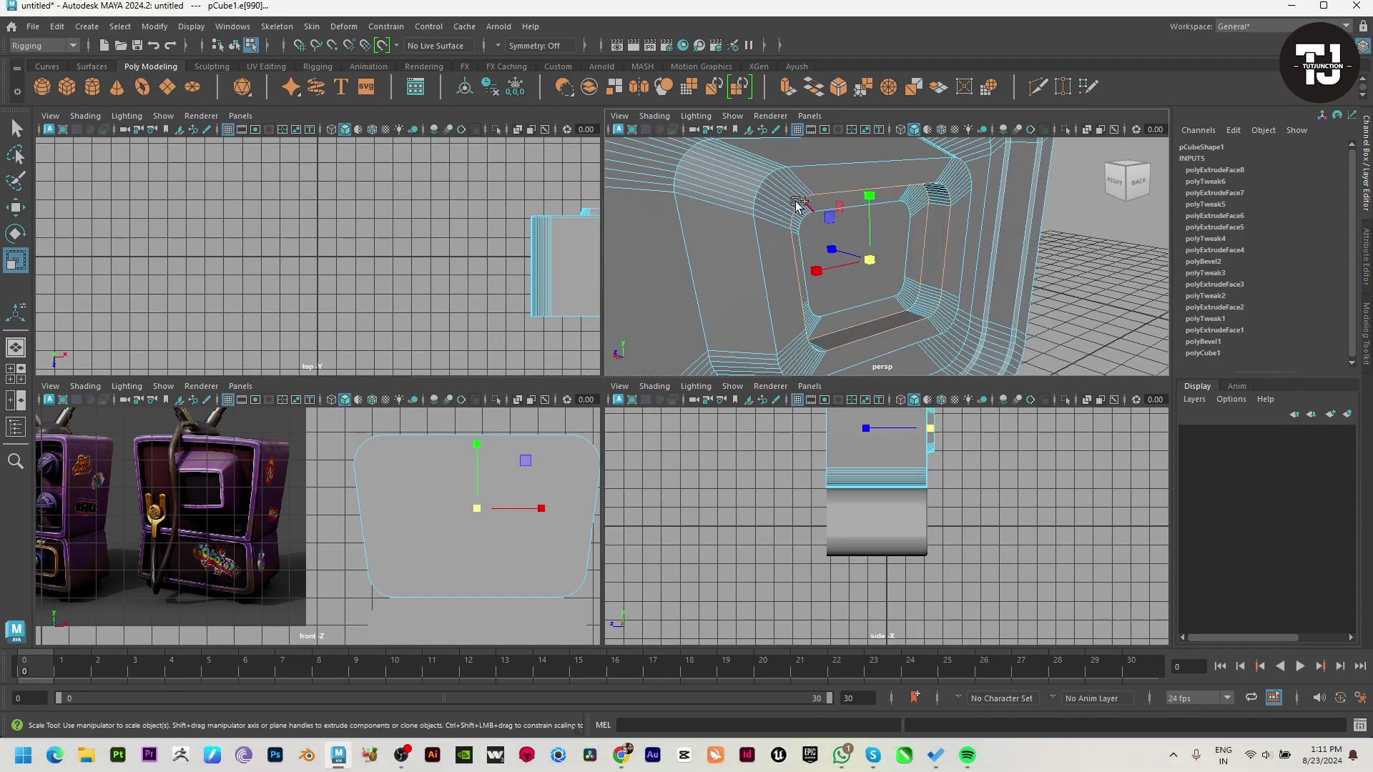
pyautogui.click(656, 256)
pyautogui.keyDown('alt'); pyautogui.moveTo(685, 254); pyautogui.dragTo(866, 275); pyautogui.keyUp('alt')
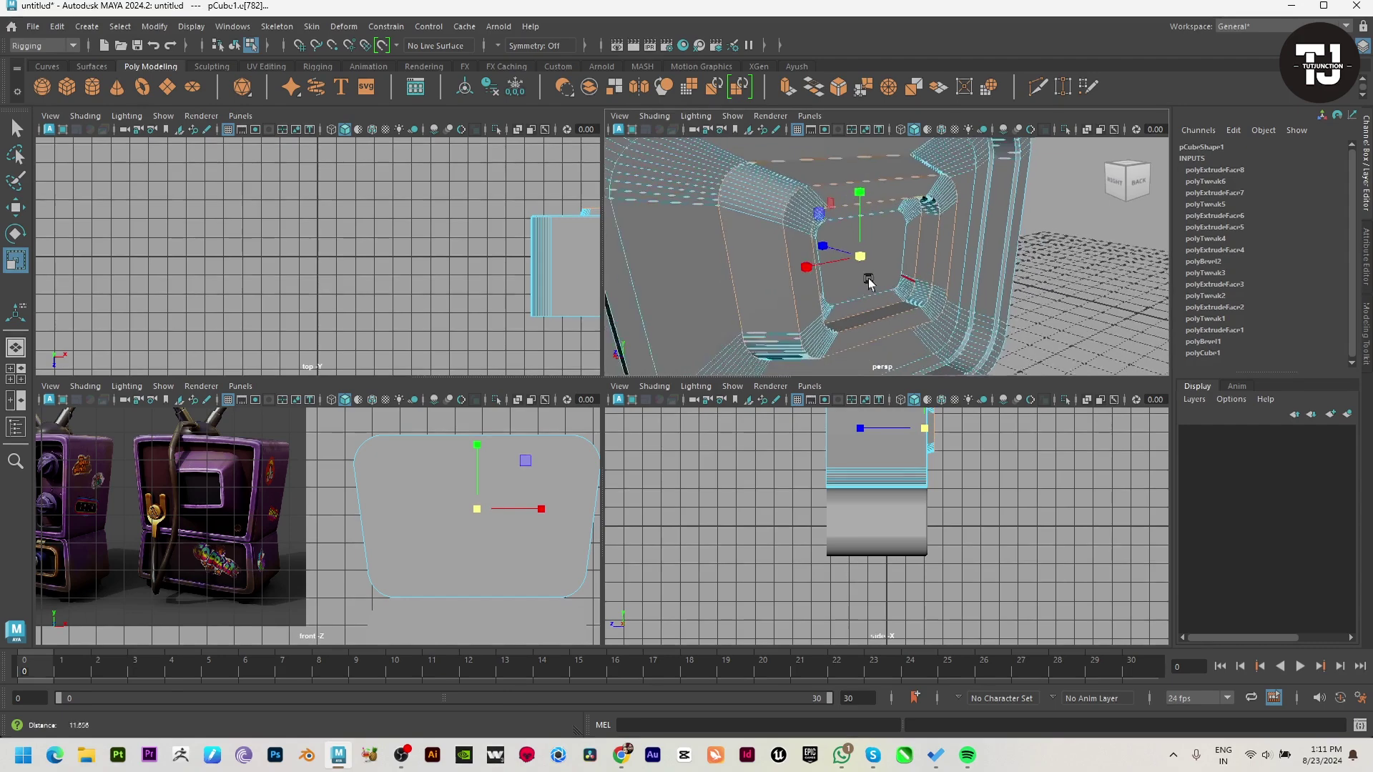
pyautogui.scroll(3, 866, 275)
pyautogui.keyDown('shift'); pyautogui.rightClick(855, 189); pyautogui.keyUp('shift')
pyautogui.click(905, 189)
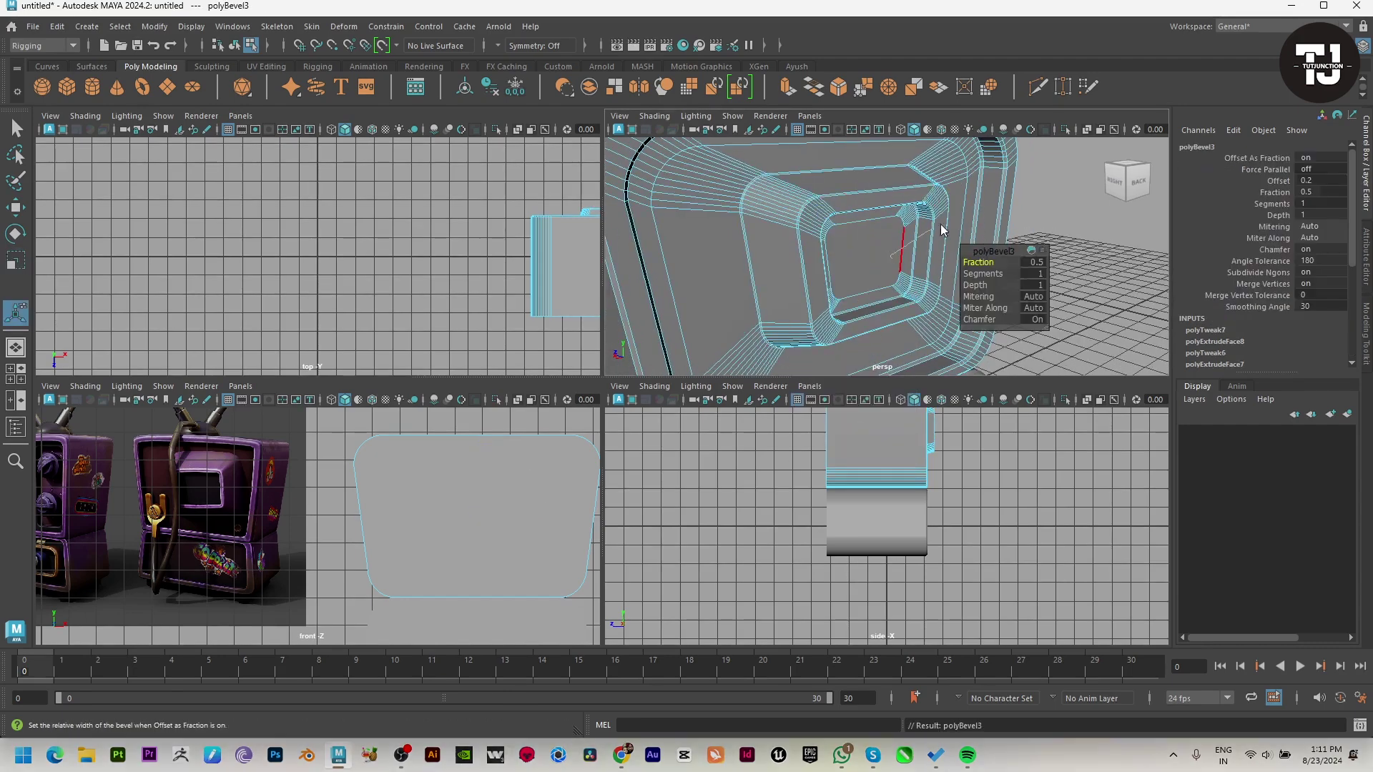
# Orbit the view to inspect the bevelled stepped frame from the front and at an angle.
pyautogui.press('q')
pyautogui.scroll(2, 1031, 283)
pyautogui.moveTo(1032, 284)
pyautogui.keyDown('alt'); pyautogui.mouseDown()
pyautogui.moveTo(898, 246)
pyautogui.moveTo(782, 261)
pyautogui.mouseUp(); pyautogui.keyUp('alt')
pyautogui.scroll(-3, 898, 246)
pyautogui.scroll(2, 955, 350)
pyautogui.keyDown('alt'); pyautogui.moveTo(955, 351); pyautogui.dragTo(861, 309); pyautogui.keyUp('alt')
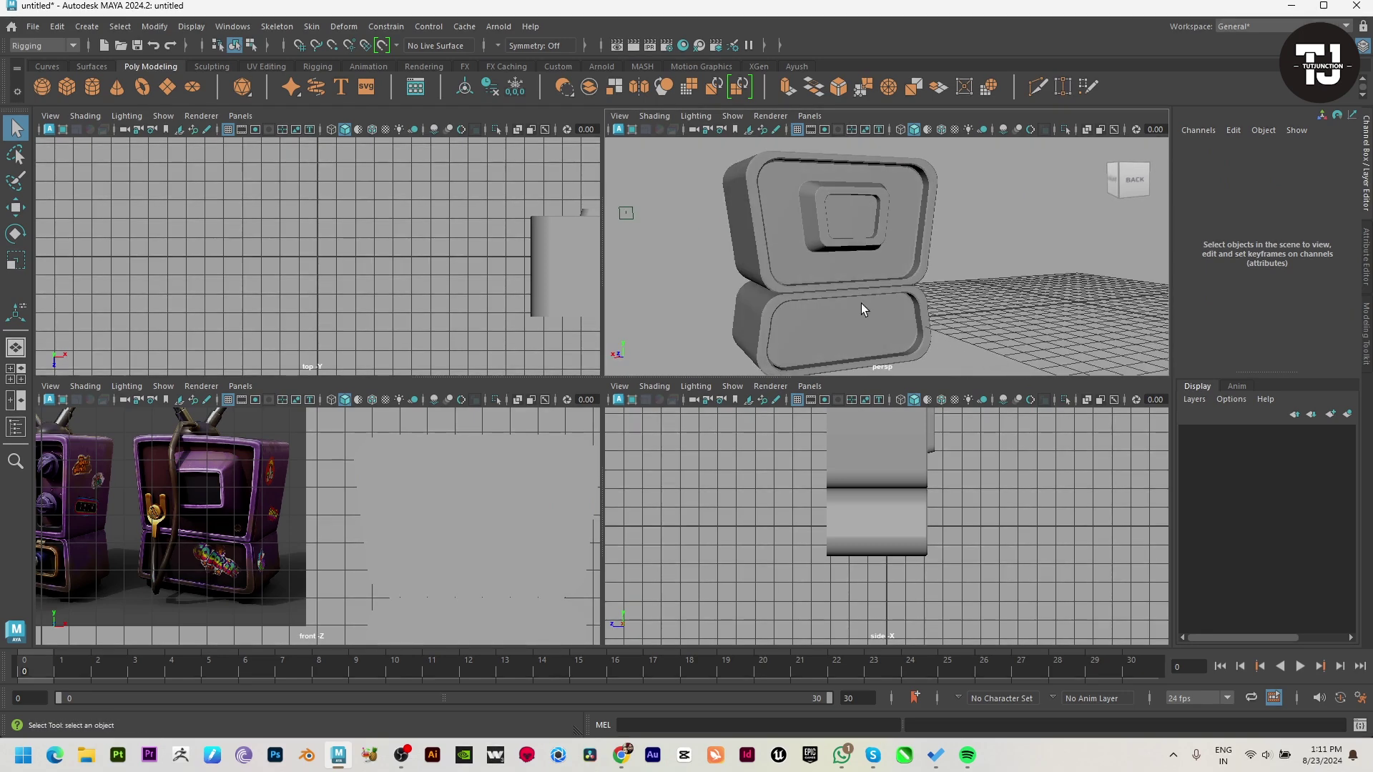
# Pan to the reference TV's front image, maximize the front view, and zoom onto the side handle.
pyautogui.scroll(2, 310, 484)
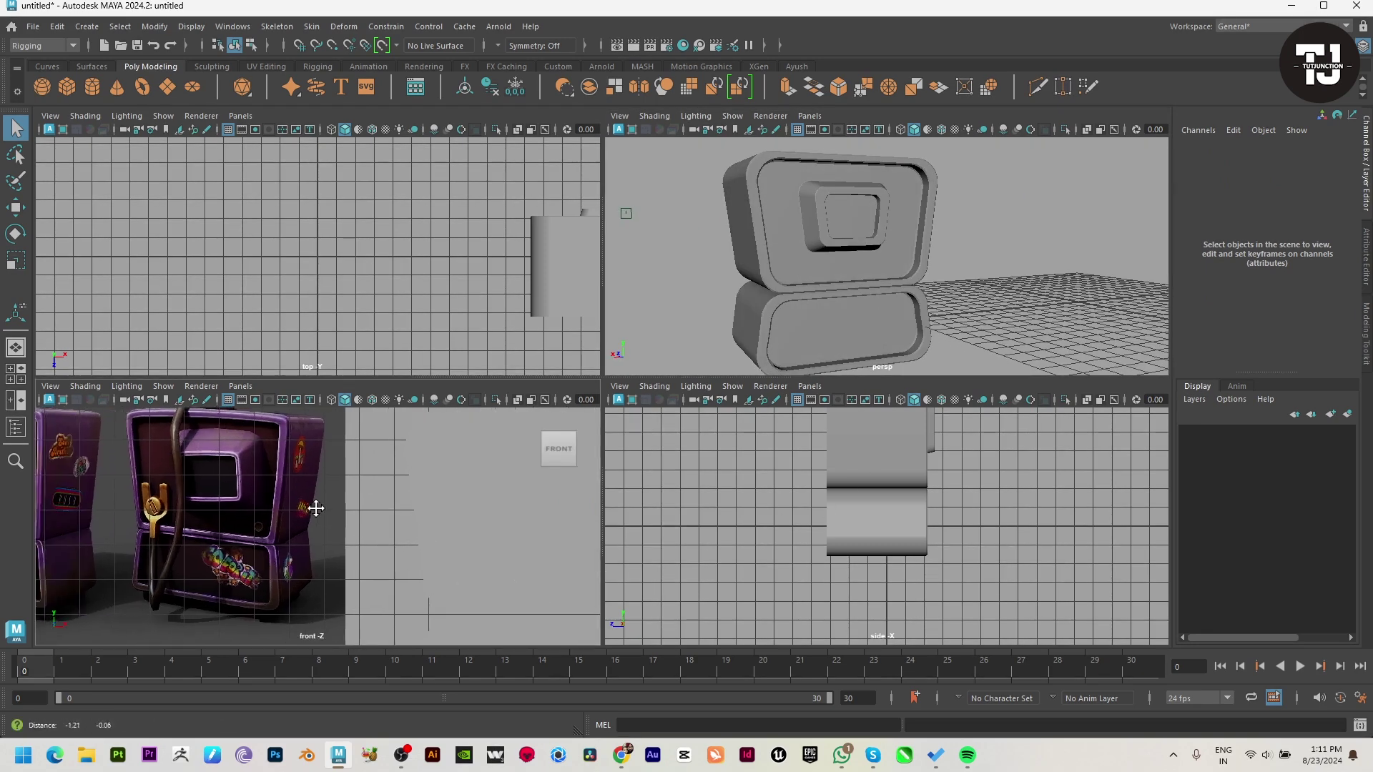
pyautogui.keyDown('alt'); pyautogui.moveTo(311, 500); pyautogui.dragTo(388, 513, button='middle'); pyautogui.keyUp('alt')
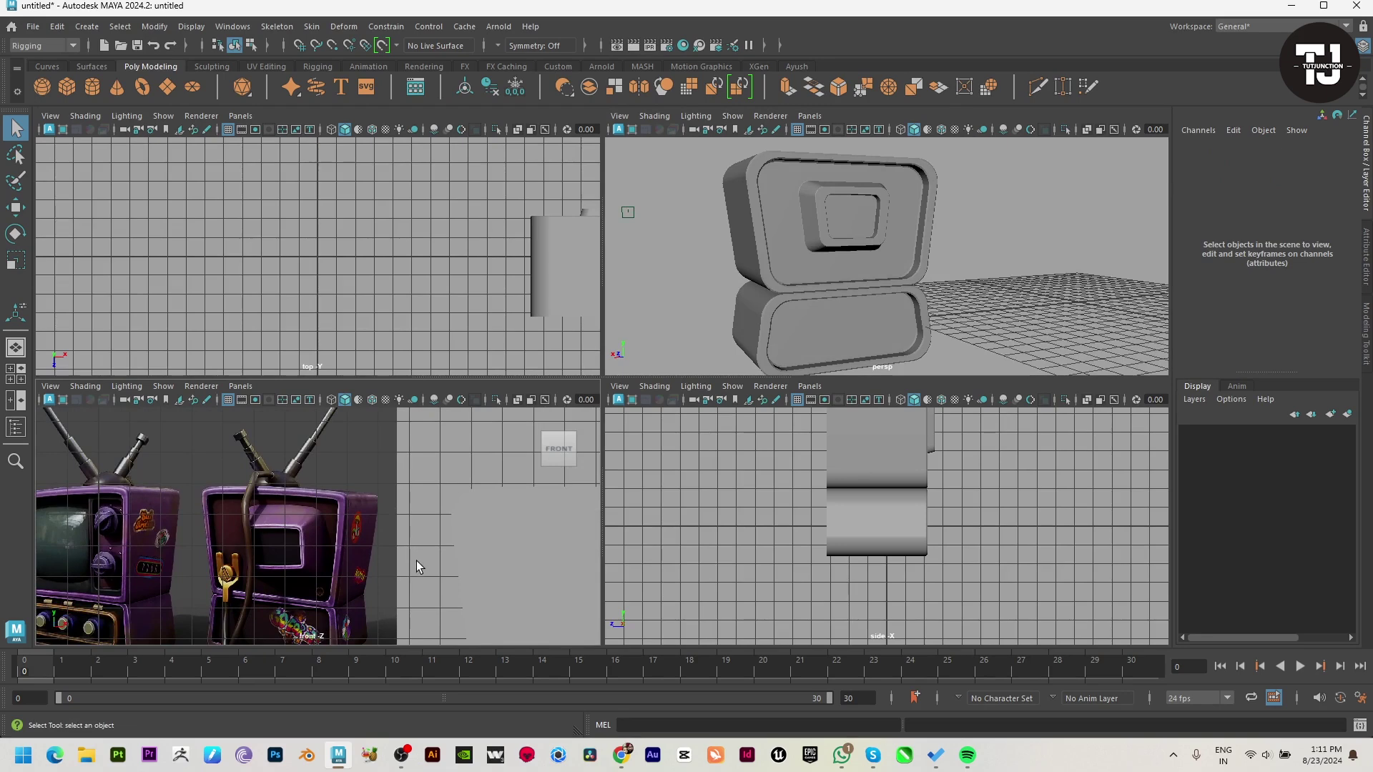
pyautogui.moveTo(417, 561)
pyautogui.keyDown('alt'); pyautogui.mouseDown(button='middle')
pyautogui.moveTo(432, 517)
pyautogui.moveTo(457, 510)
pyautogui.mouseUp(button='middle'); pyautogui.keyUp('alt')
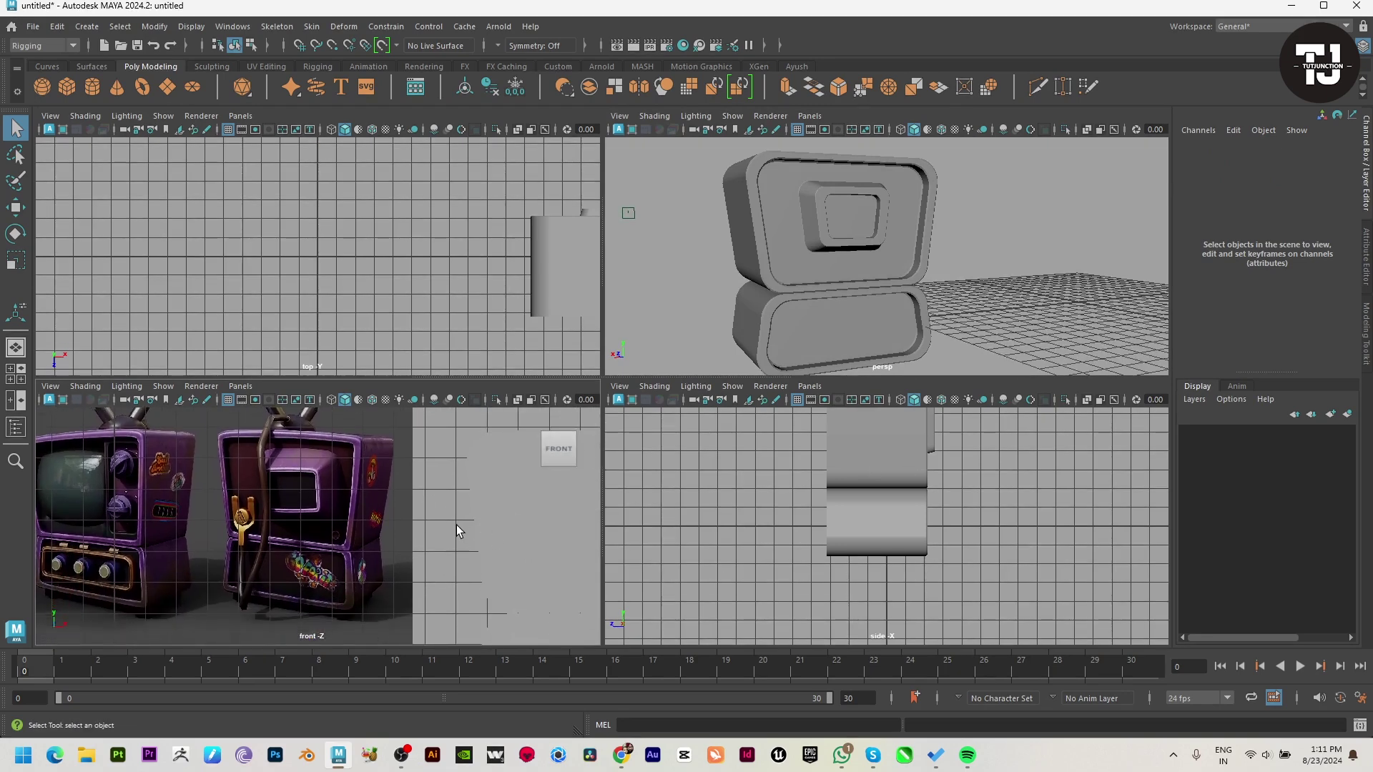
pyautogui.press('space')
pyautogui.scroll(1, 576, 535)
pyautogui.scroll(2, 500, 465)
pyautogui.scroll(2, 481, 438)
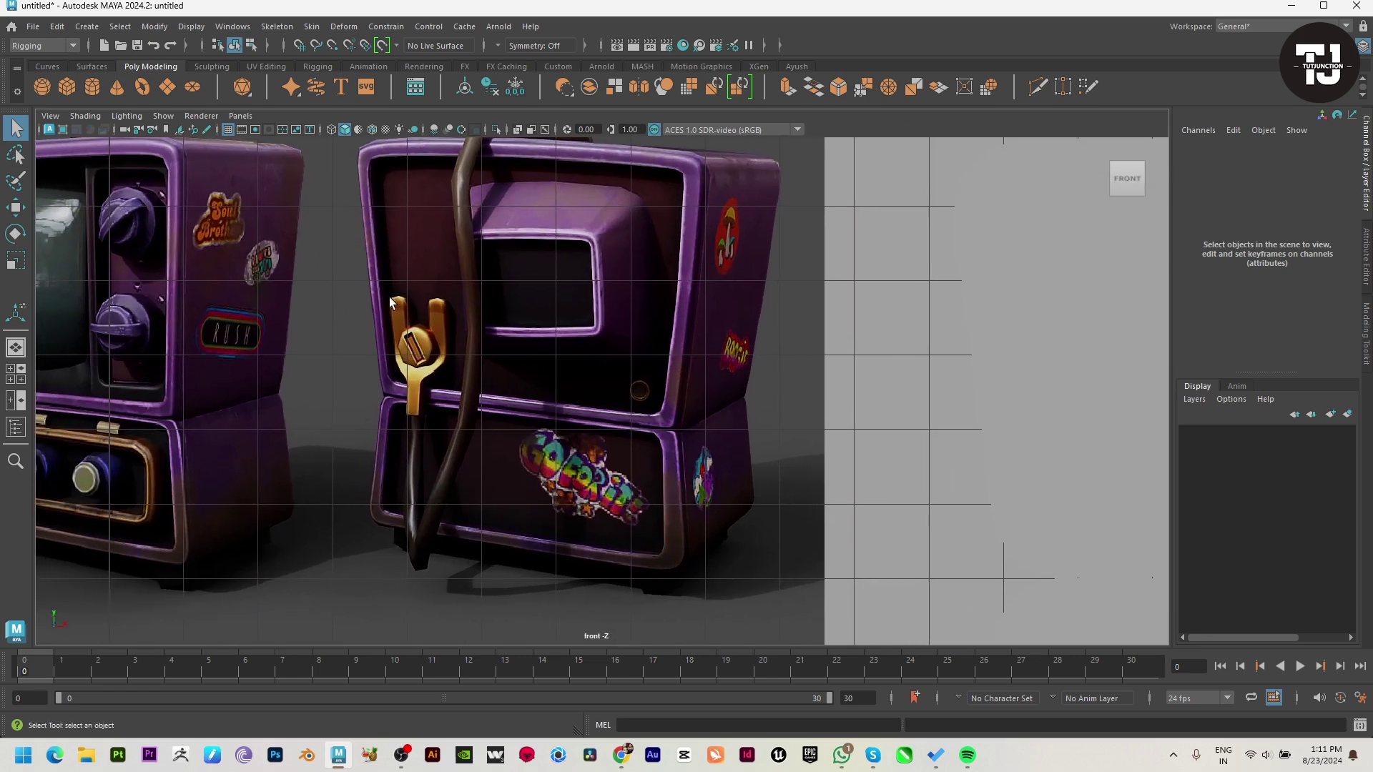
# Draw a polygon plane over the handle's left prong and skew its bottom edge.
pyautogui.click(167, 86)
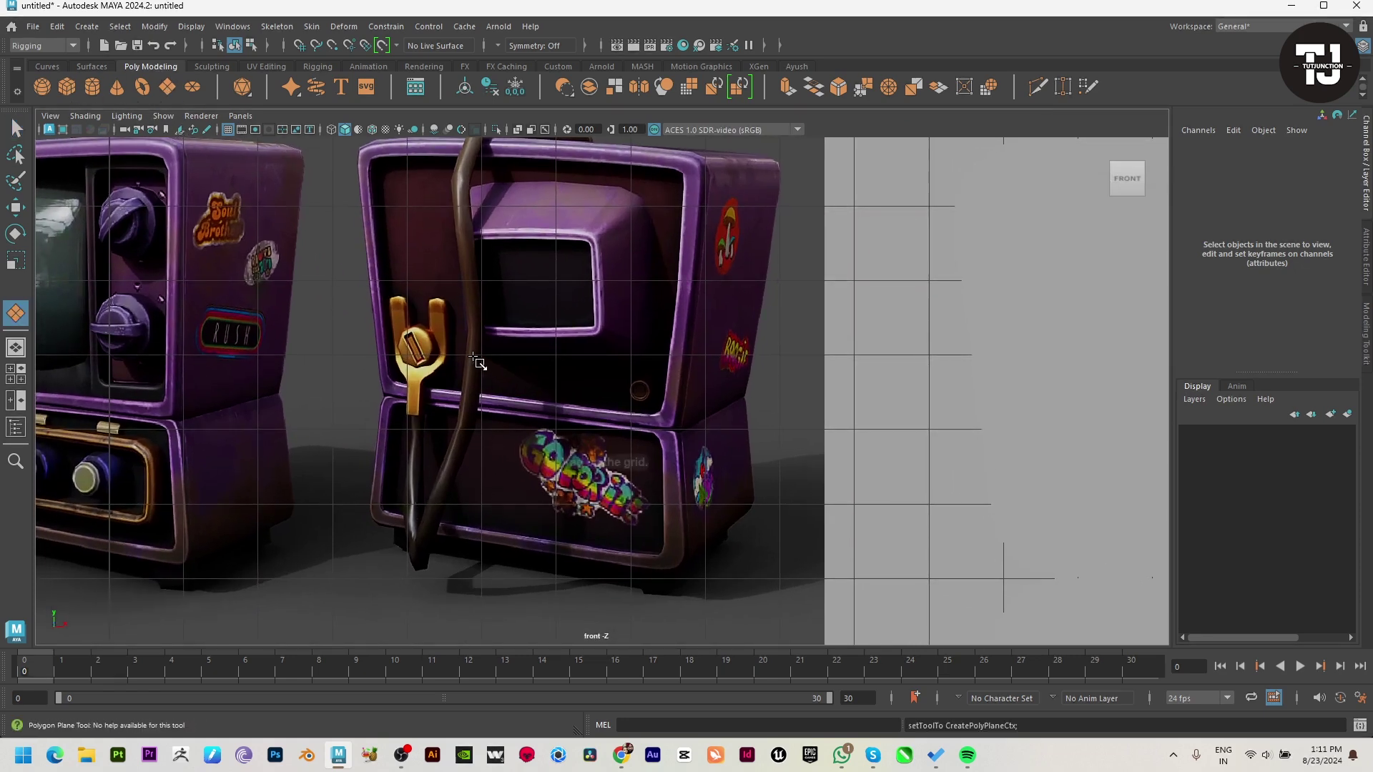
pyautogui.moveTo(391, 294); pyautogui.dragTo(409, 342)
pyautogui.scroll(1, 429, 372)
pyautogui.scroll(1, 475, 407)
pyautogui.scroll(1, 369, 326)
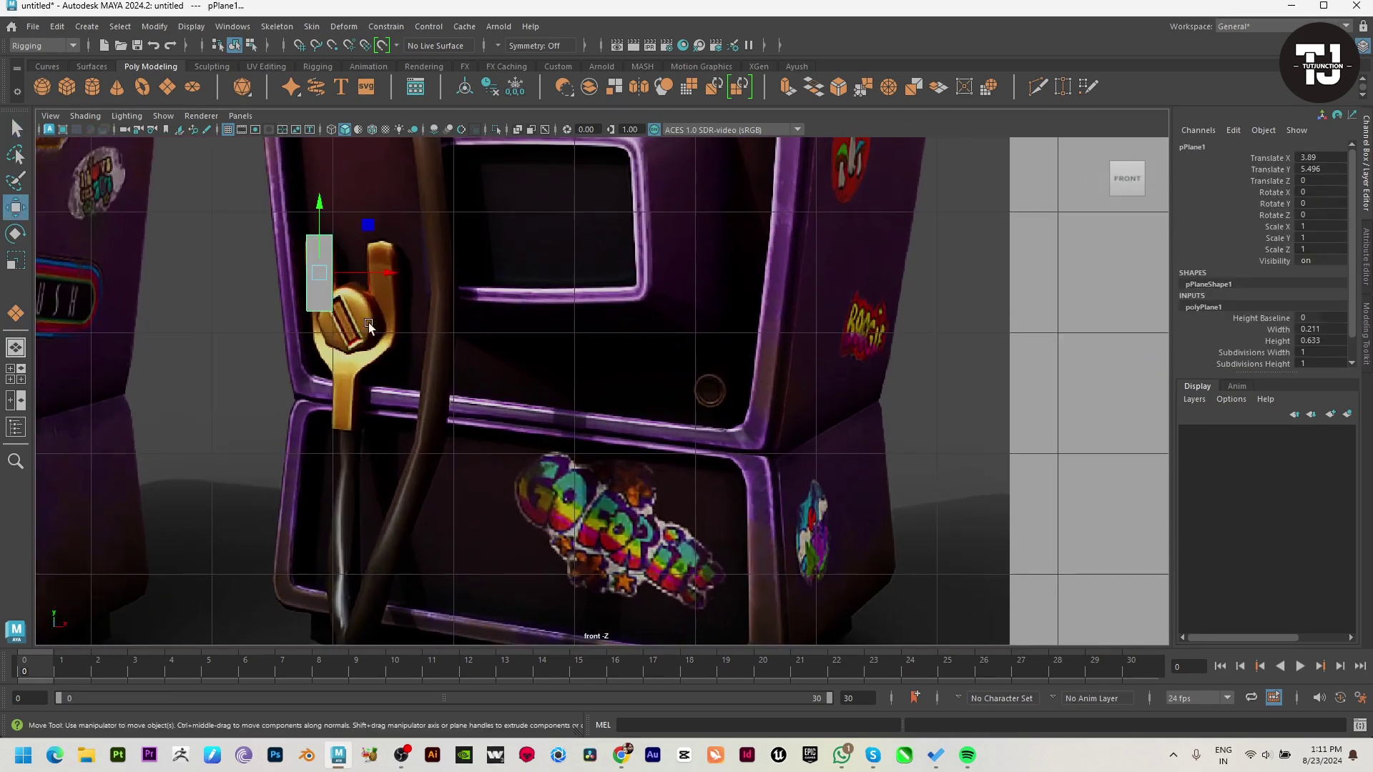
pyautogui.moveTo(334, 292); pyautogui.dragTo(308, 293, button='right')
pyautogui.click(331, 310)
pyautogui.moveTo(331, 310)
pyautogui.mouseDown()
pyautogui.moveTo(334, 298)
pyautogui.moveTo(329, 338)
pyautogui.mouseUp()
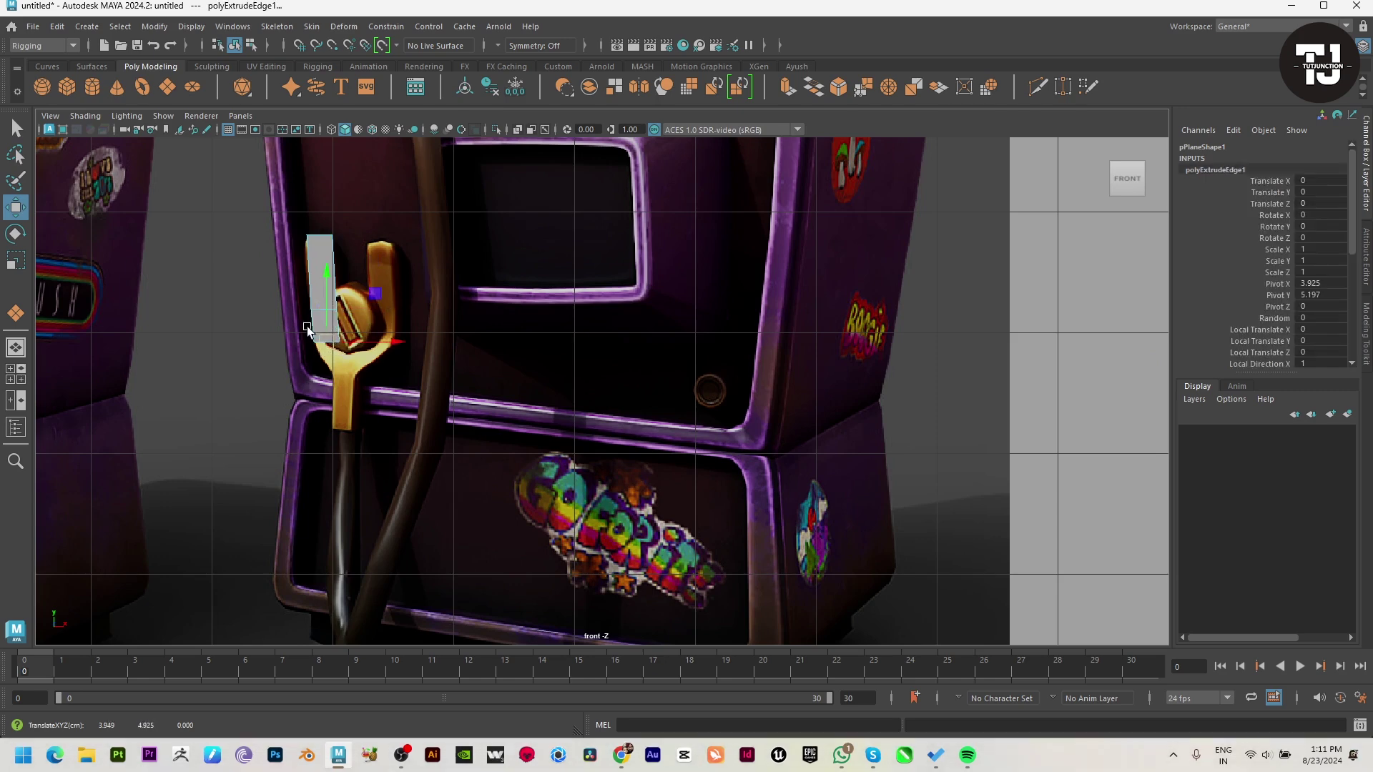
# Extrude the plane's lower right edge rightward along the handle.
pyautogui.press('F9')
pyautogui.click(315, 339)
pyautogui.press('F10')
pyautogui.click(332, 315)
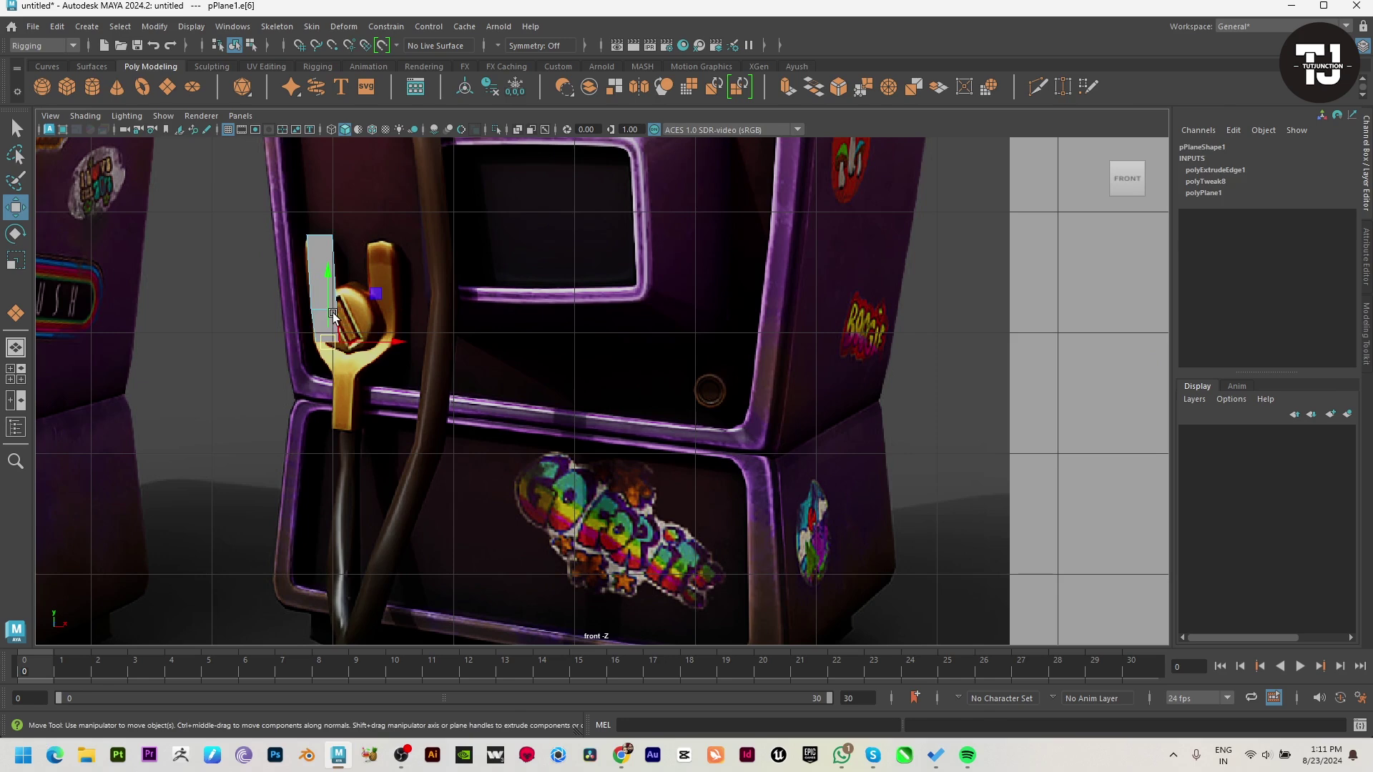
pyautogui.keyDown('shift'); pyautogui.moveTo(339, 322); pyautogui.dragTo(398, 326); pyautogui.keyUp('shift')
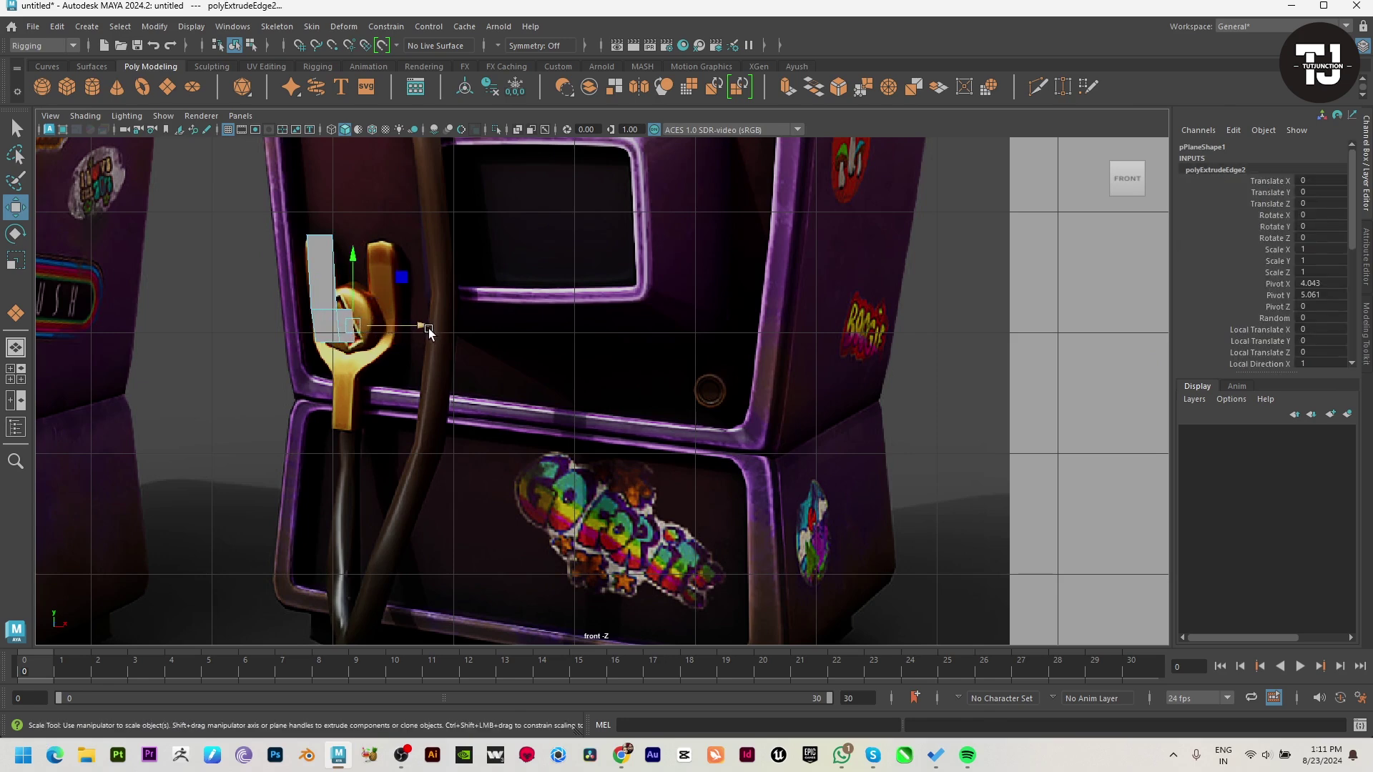
pyautogui.moveTo(353, 320); pyautogui.dragTo(441, 280, button='right')
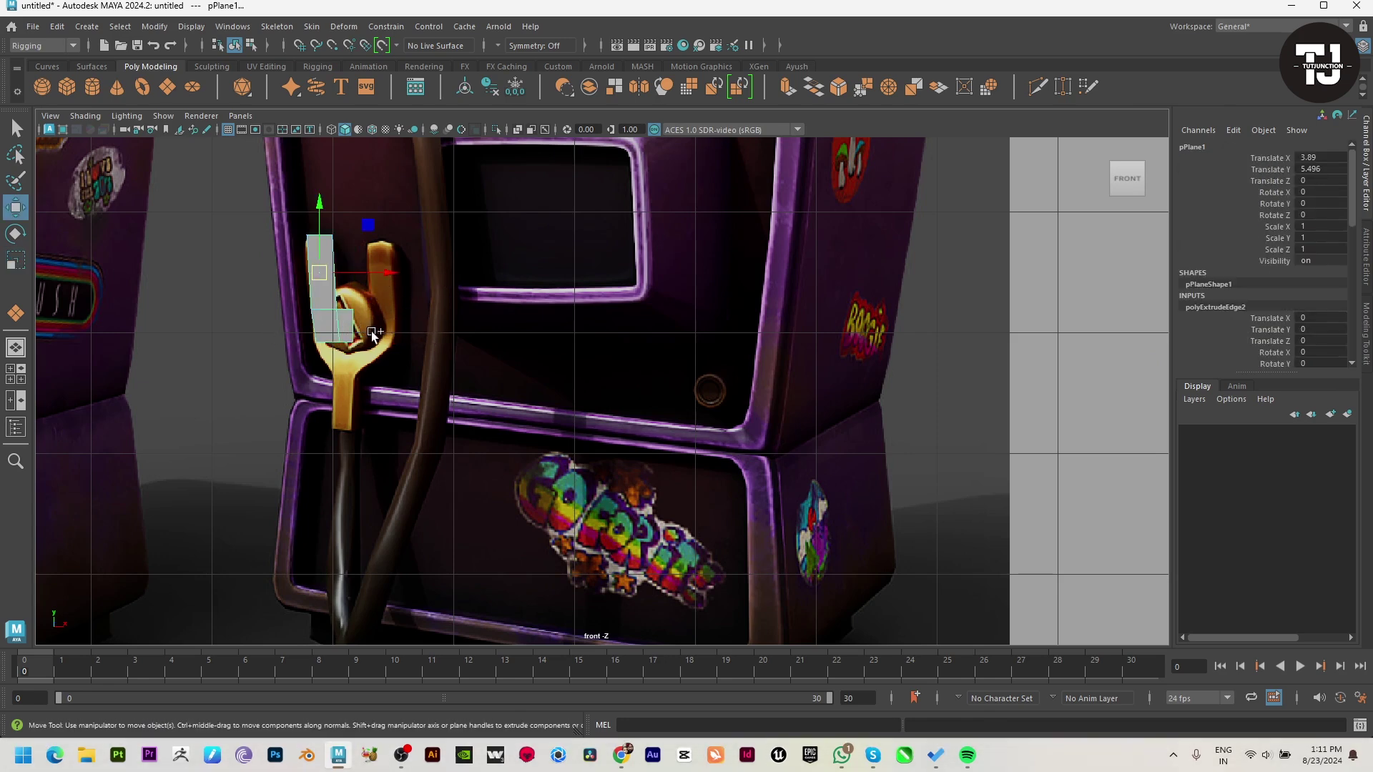
# Duplicate the plane onto the right prong, combine both into one mesh, and merge the middle vertices.
pyautogui.hotkey('ctrl', 'd')
pyautogui.moveTo(377, 279); pyautogui.dragTo(448, 280)
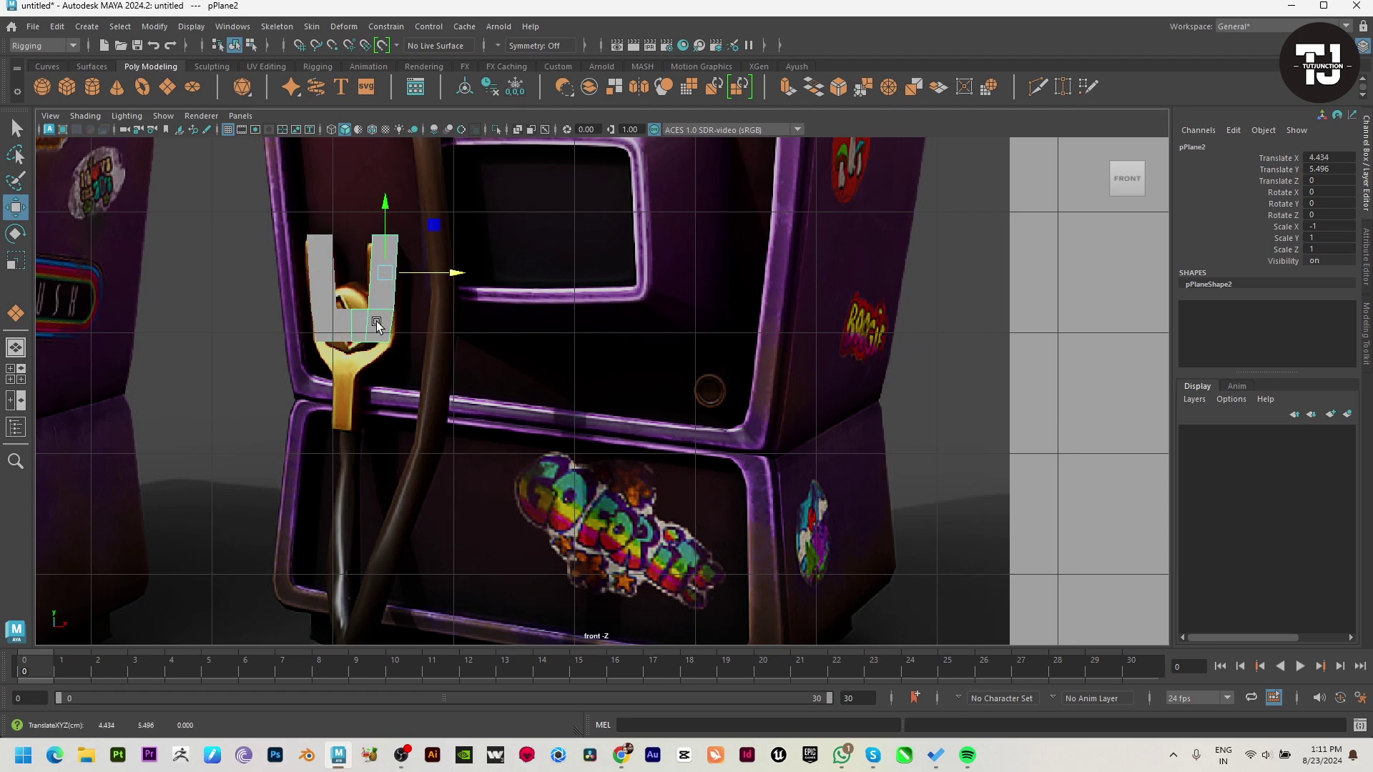
pyautogui.keyDown('shift'); pyautogui.click(319, 286); pyautogui.keyUp('shift')
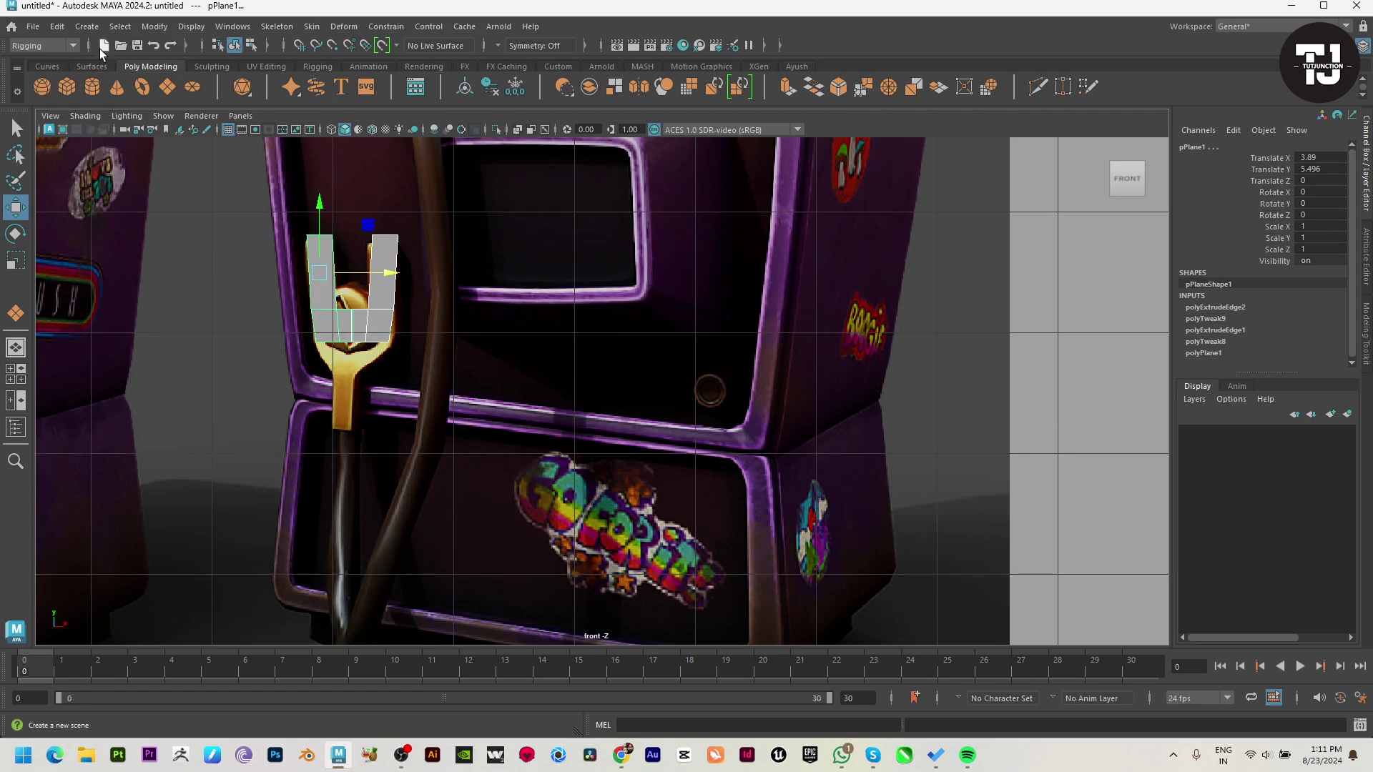
pyautogui.click(43, 45)
pyautogui.click(270, 26)
pyautogui.click(306, 82)
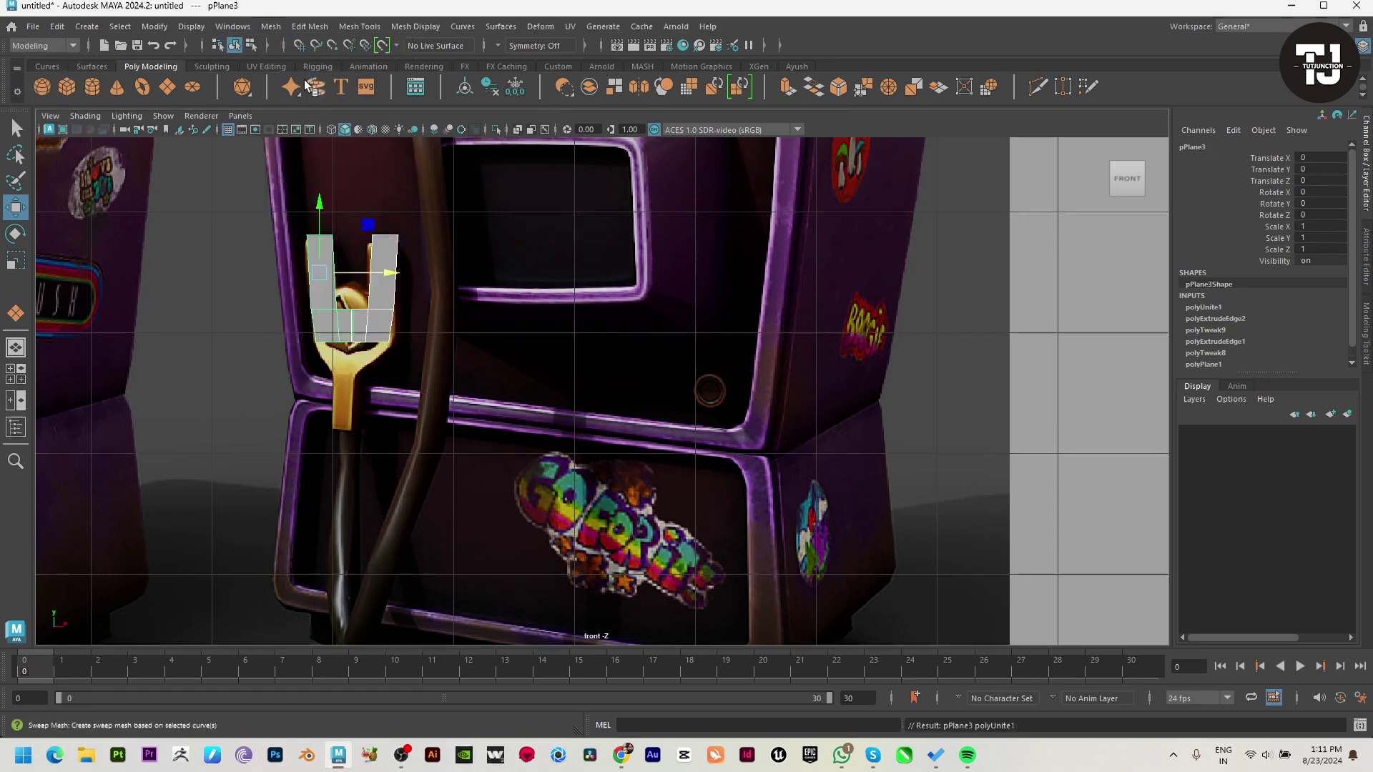
pyautogui.scroll(4, 429, 315)
pyautogui.click(209, 255)
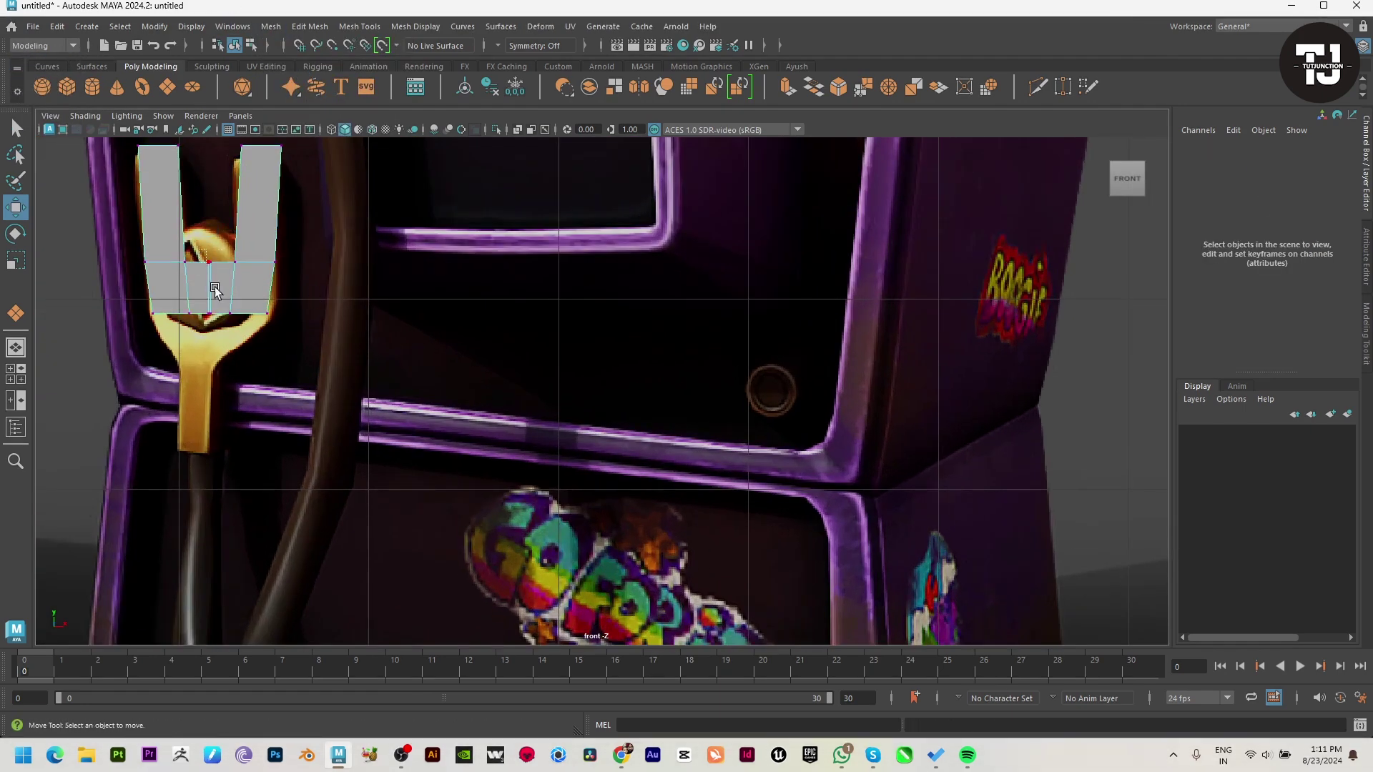
pyautogui.keyDown('shift'); pyautogui.moveTo(307, 207); pyautogui.dragTo(408, 179, button='right'); pyautogui.keyUp('shift')
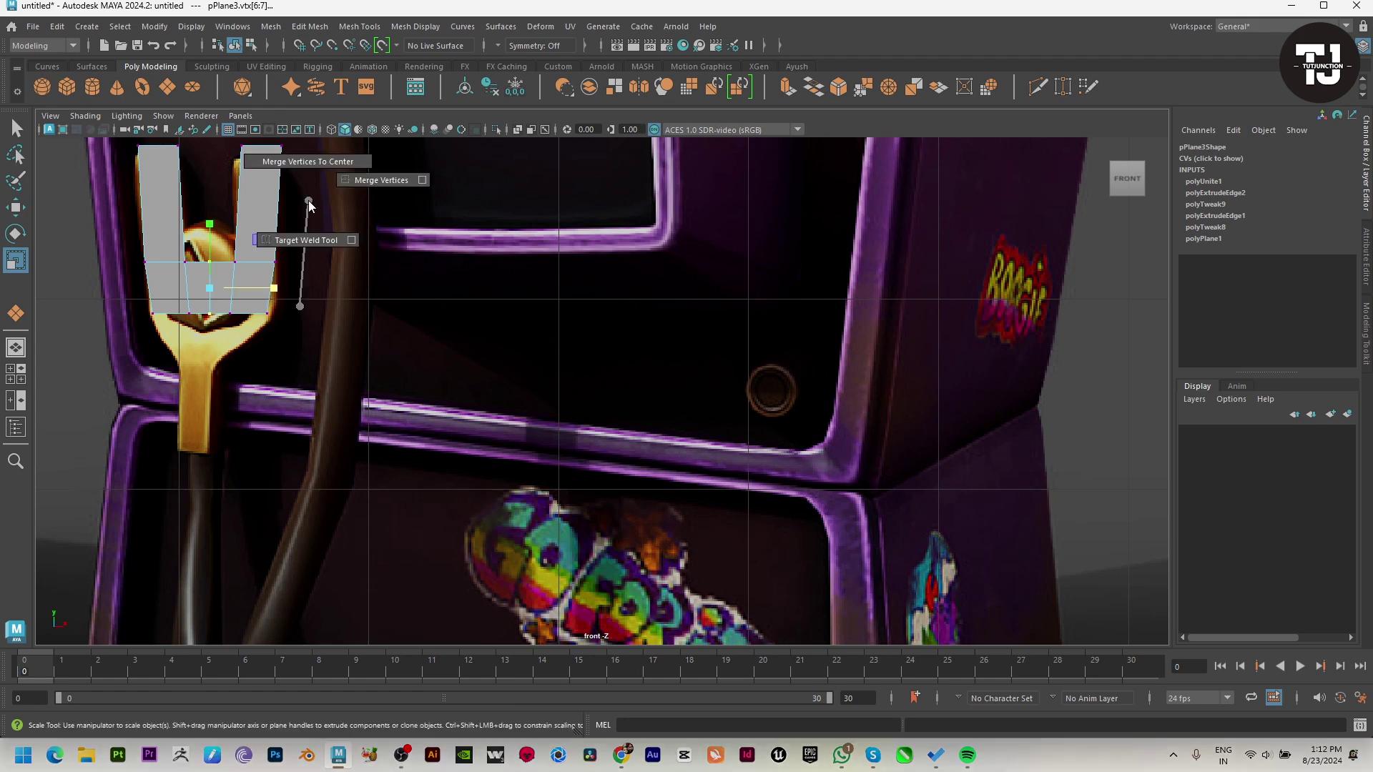
# Raise the merged middle vertex of the fork shape in wireframe view.
pyautogui.press('w')
pyautogui.keyDown('alt'); pyautogui.moveTo(327, 265); pyautogui.dragTo(616, 319, button='middle'); pyautogui.keyUp('alt')
pyautogui.press('4')
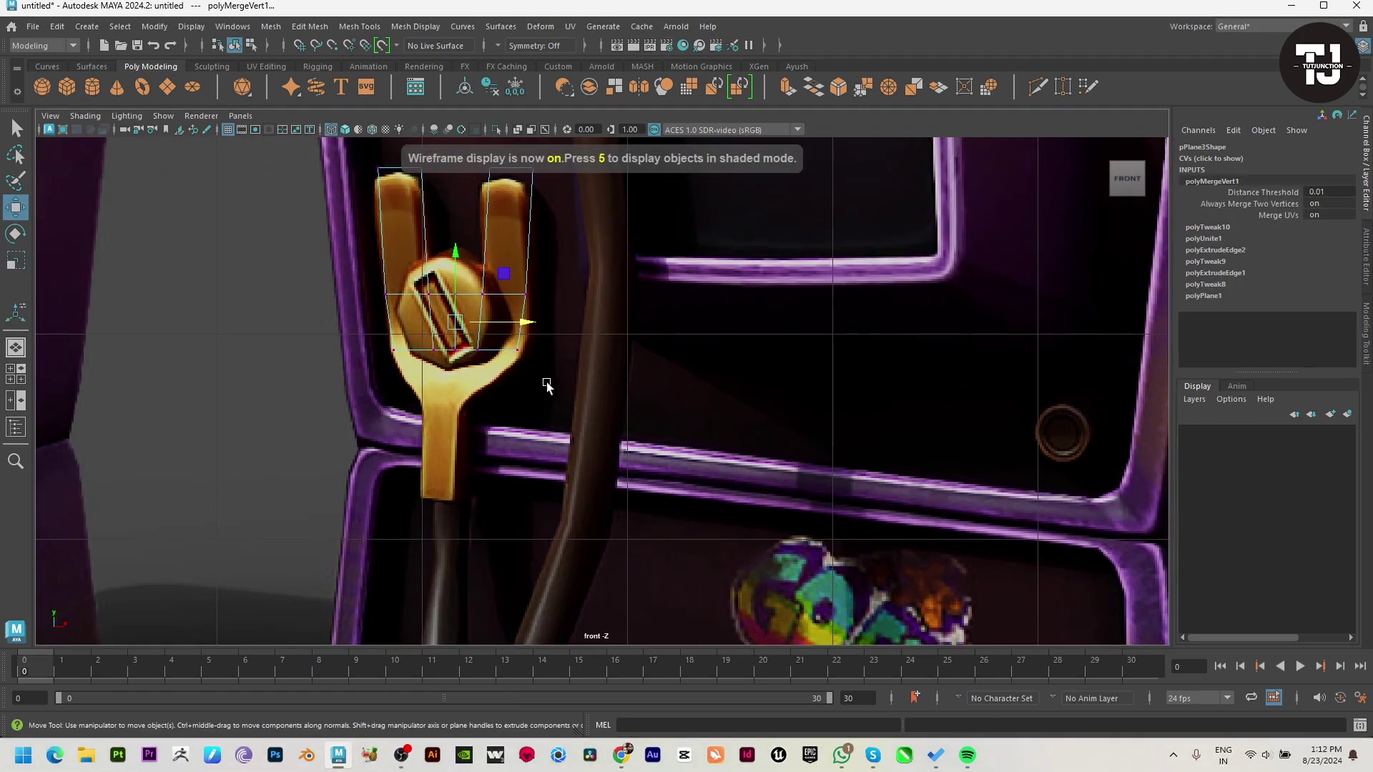
pyautogui.scroll(1, 547, 384)
pyautogui.click(546, 307)
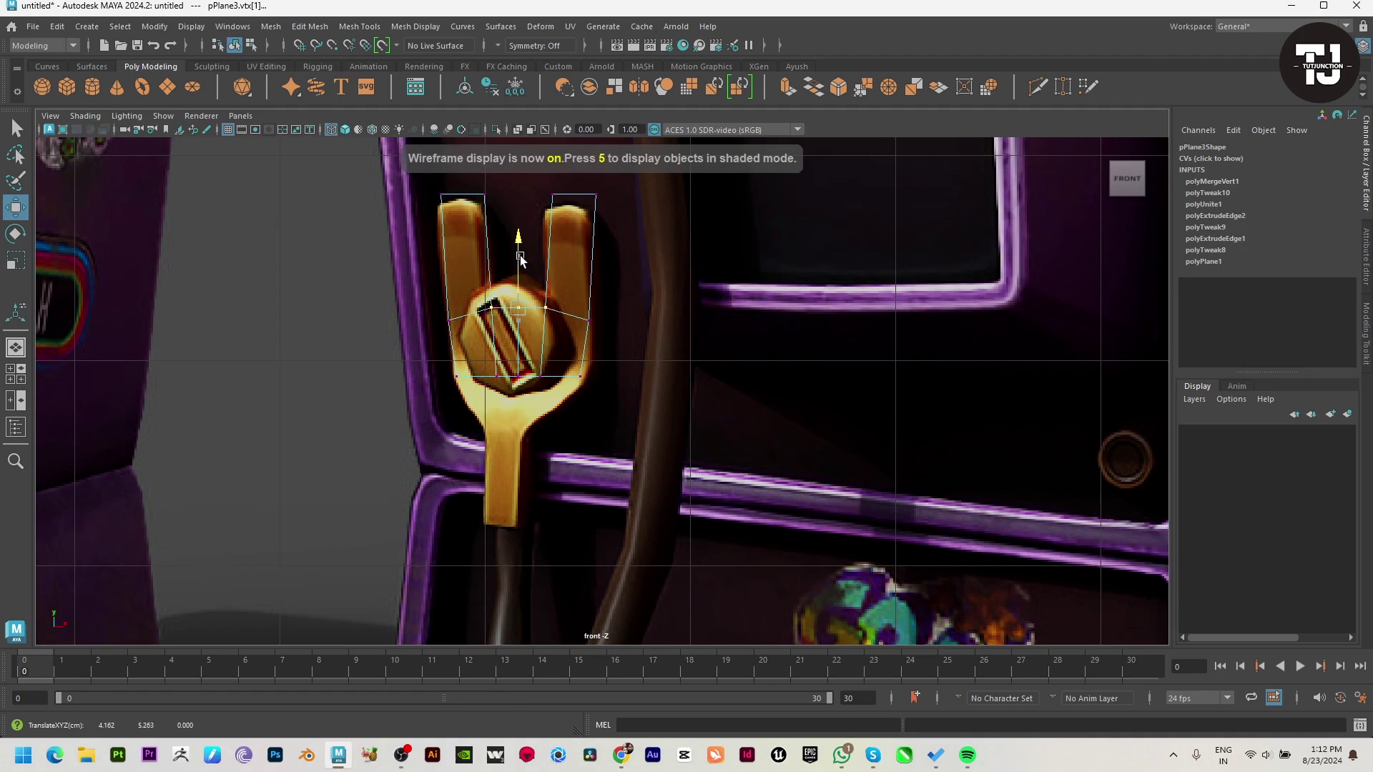
pyautogui.moveTo(520, 286); pyautogui.dragTo(525, 243)
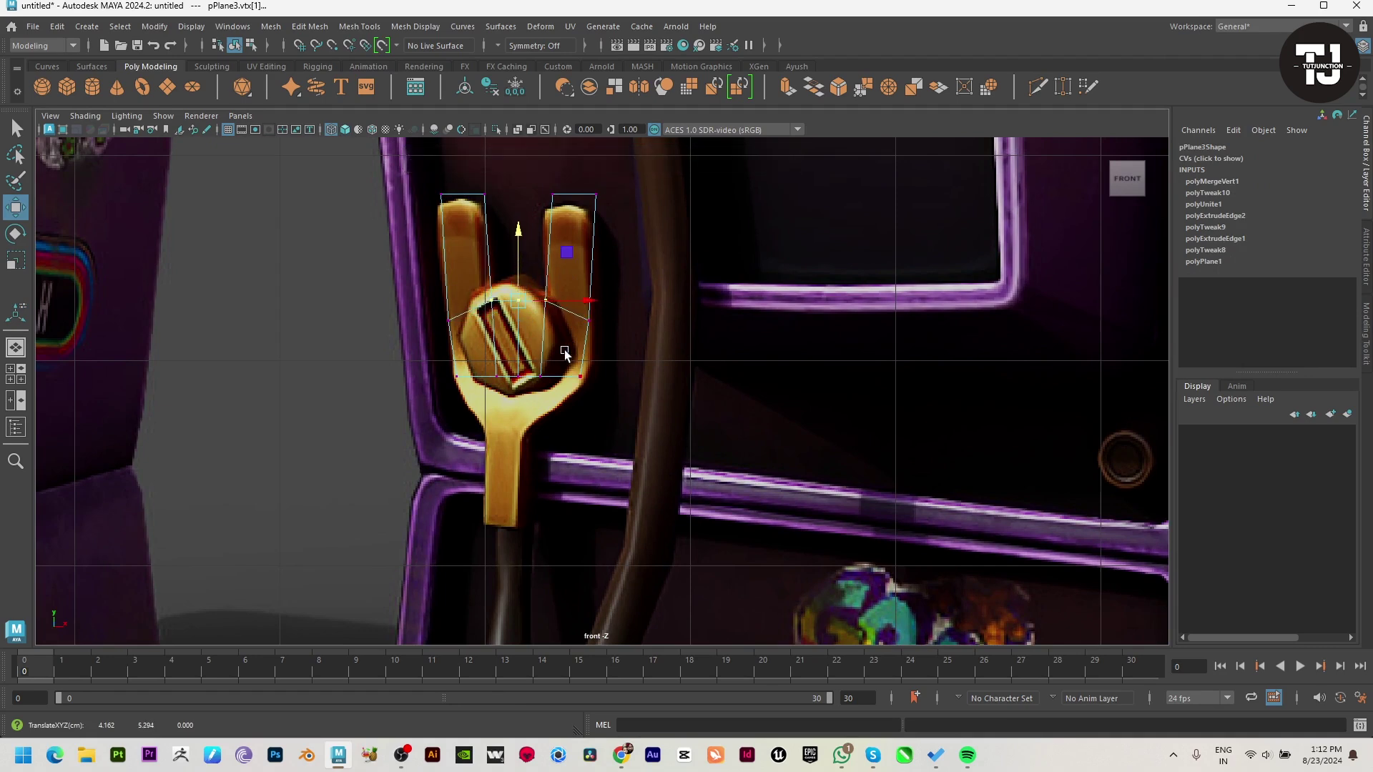
pyautogui.press('F8')
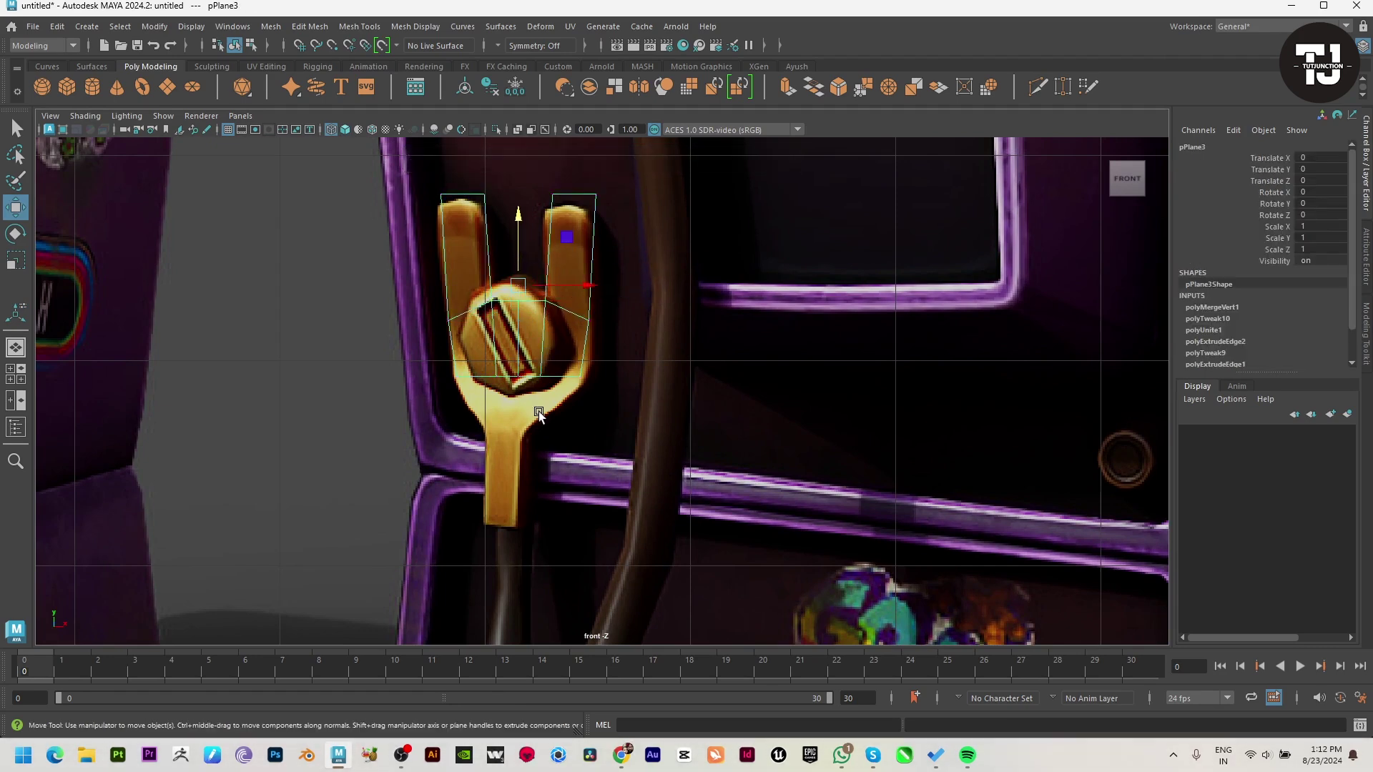
# Extrude the fork's bottom edge down to its base and narrow it.
pyautogui.rightClick(527, 374)
pyautogui.moveTo(508, 338); pyautogui.dragTo(761, 469, button='right')
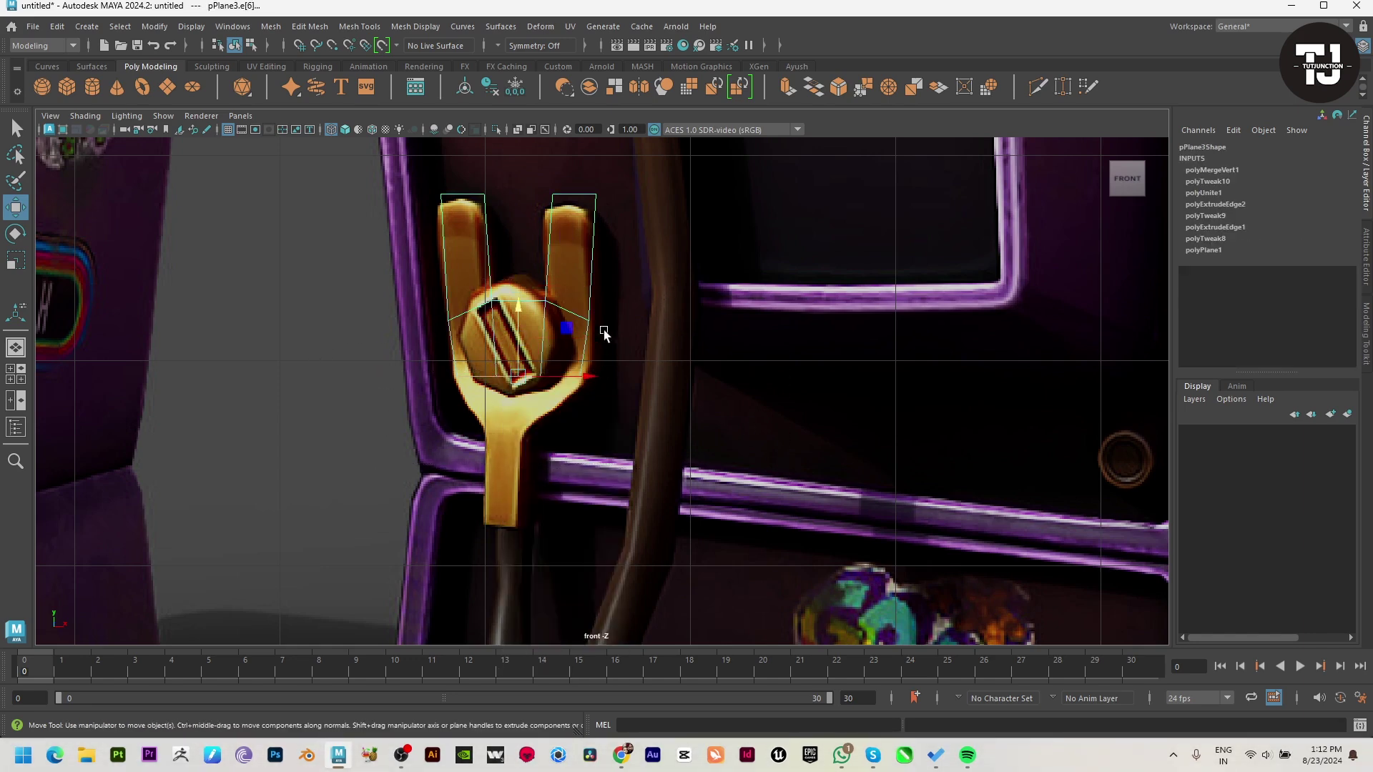
pyautogui.click(519, 309)
pyautogui.keyDown('shift'); pyautogui.moveTo(518, 309); pyautogui.dragTo(519, 309, button='right'); pyautogui.keyUp('shift')
pyautogui.moveTo(519, 314)
pyautogui.mouseDown()
pyautogui.moveTo(518, 426)
pyautogui.moveTo(565, 428)
pyautogui.mouseUp()
pyautogui.press('w')
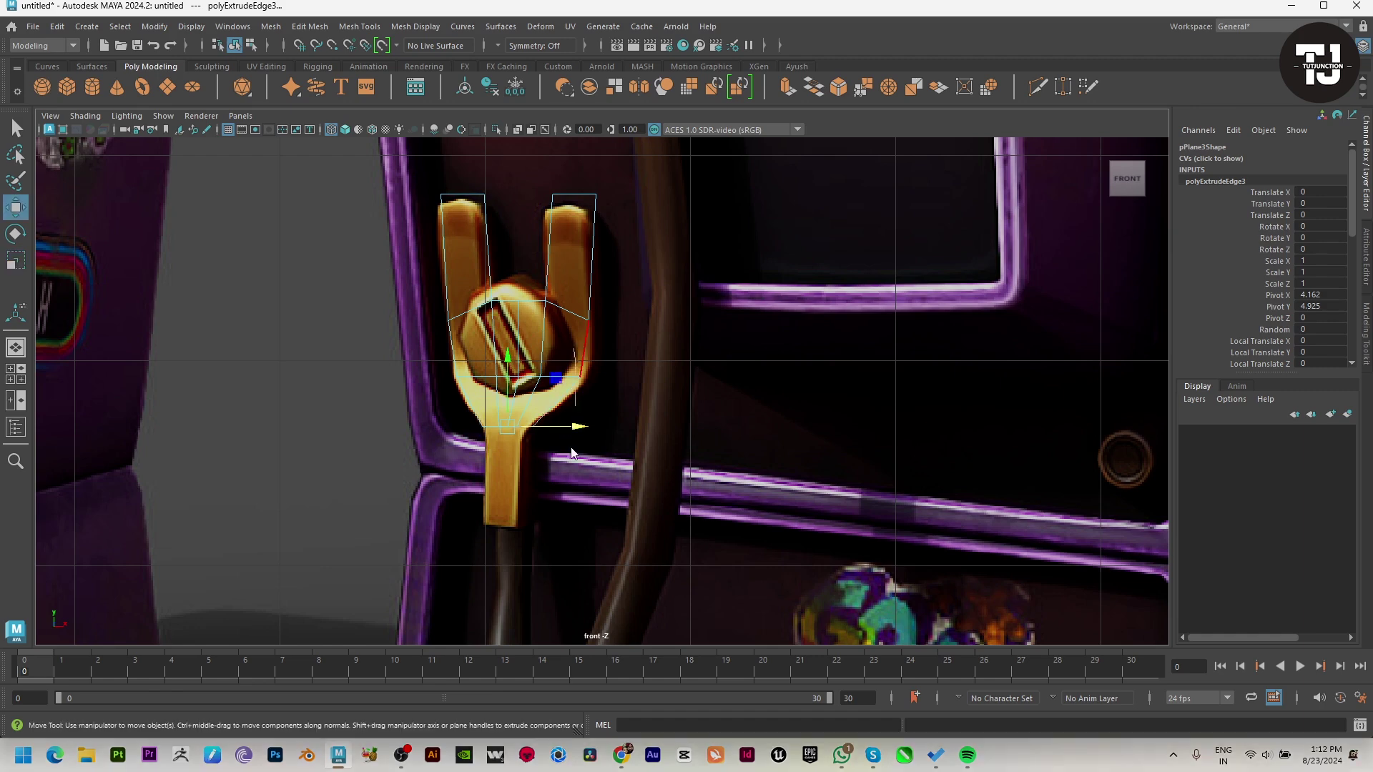
# Extrude the bottom edge again to lengthen the stem and shift it slightly left.
pyautogui.keyDown('shift'); pyautogui.click(572, 427); pyautogui.keyUp('shift')
pyautogui.moveTo(513, 374); pyautogui.dragTo(513, 422)
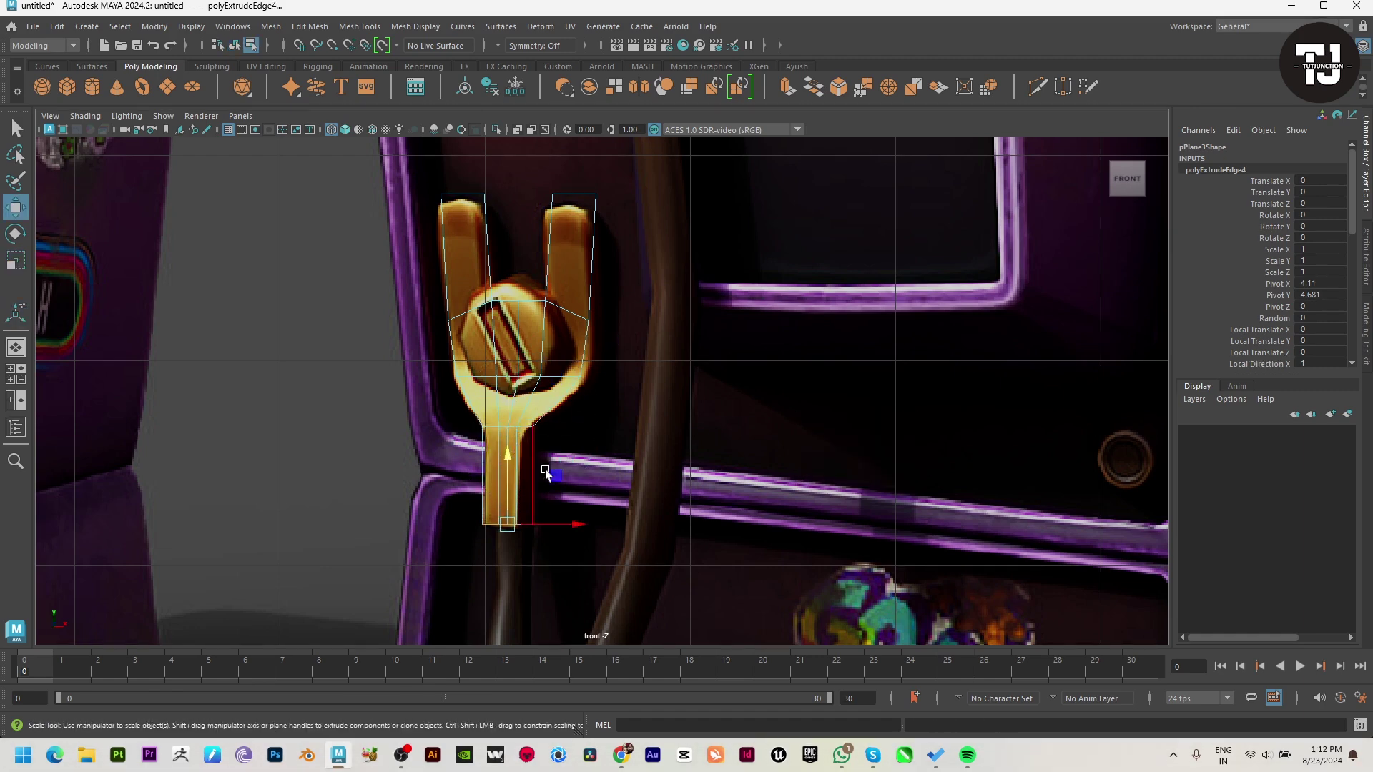
pyautogui.press('r')
pyautogui.press('w')
pyautogui.moveTo(554, 528); pyautogui.dragTo(551, 529)
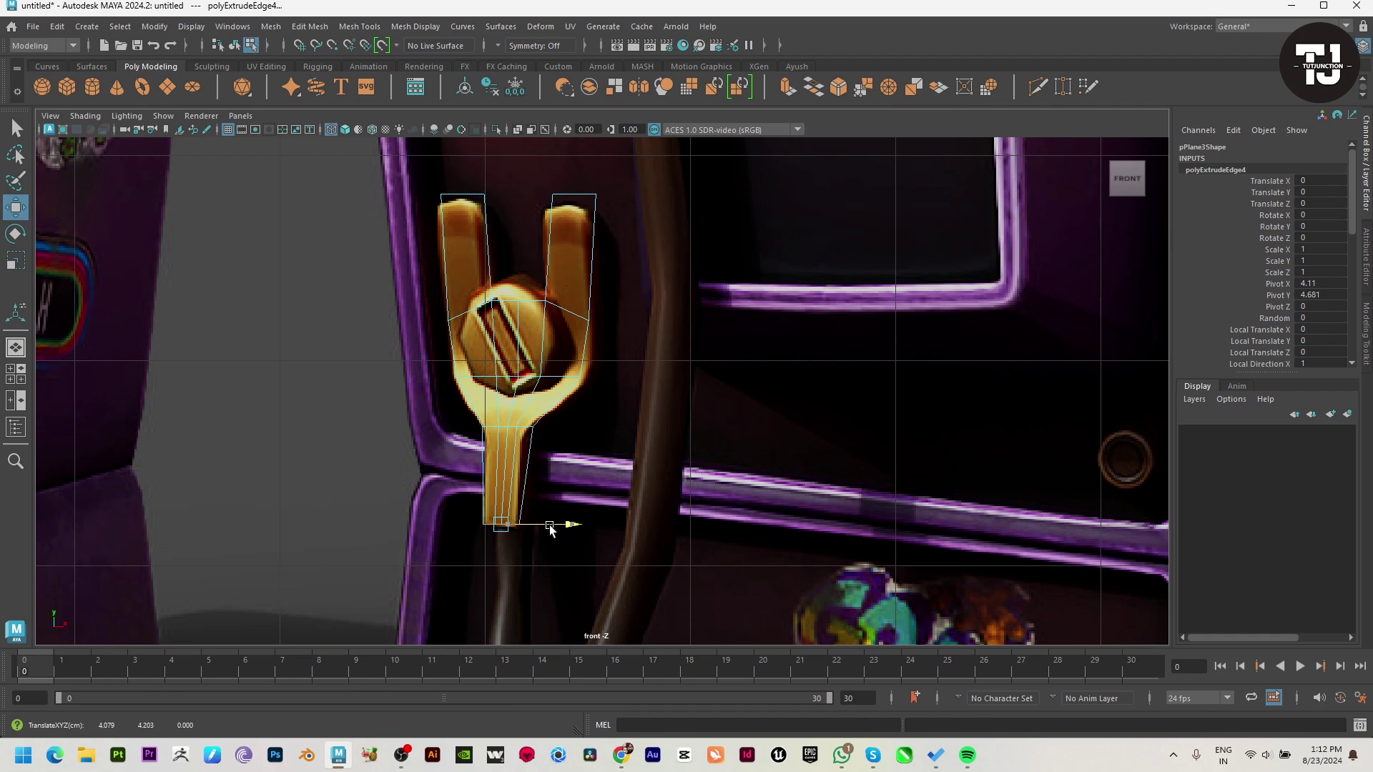
# Insert a vertical edge loop down the stem and narrow it slightly.
pyautogui.keyDown('shift'); pyautogui.moveTo(522, 423); pyautogui.dragTo(535, 454, button='right'); pyautogui.keyUp('shift')
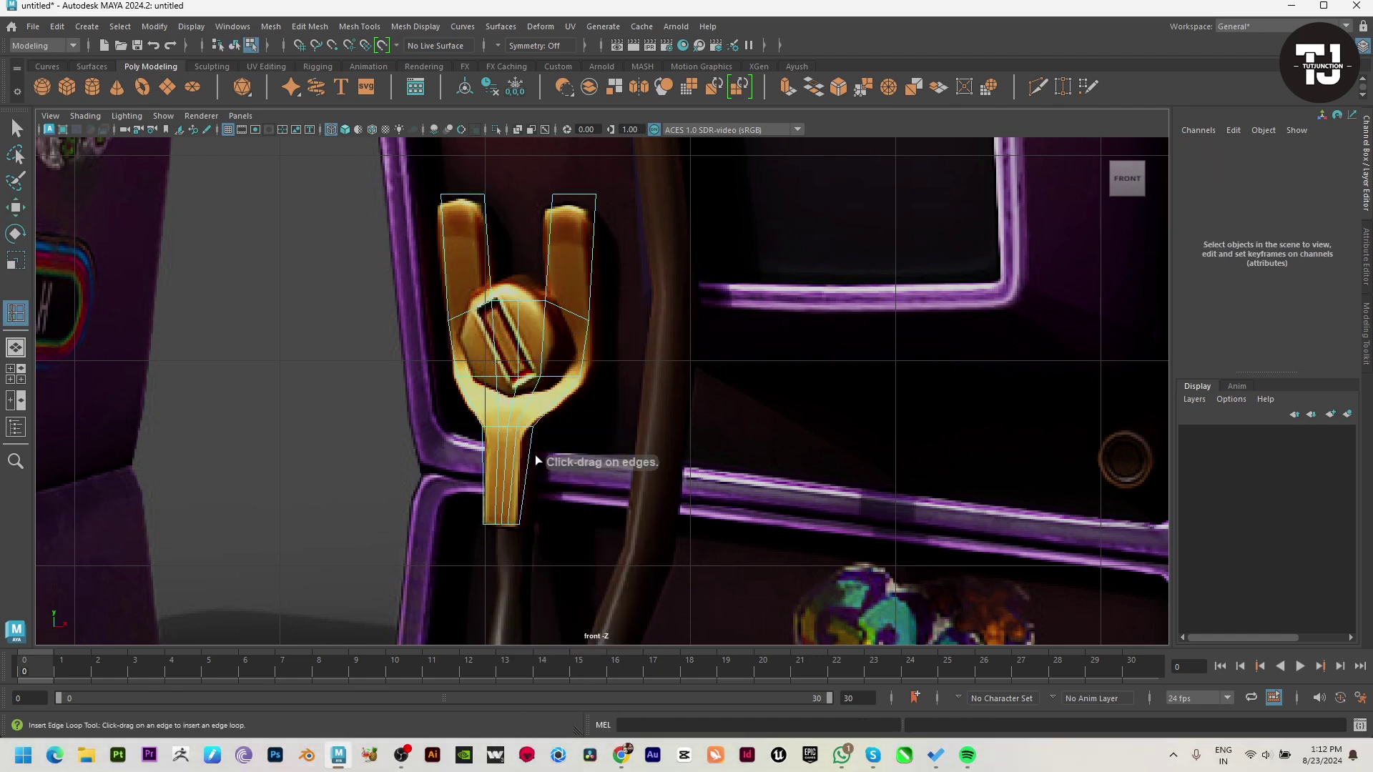
pyautogui.click(529, 443)
pyautogui.press('r')
pyautogui.moveTo(568, 444); pyautogui.dragTo(560, 443)
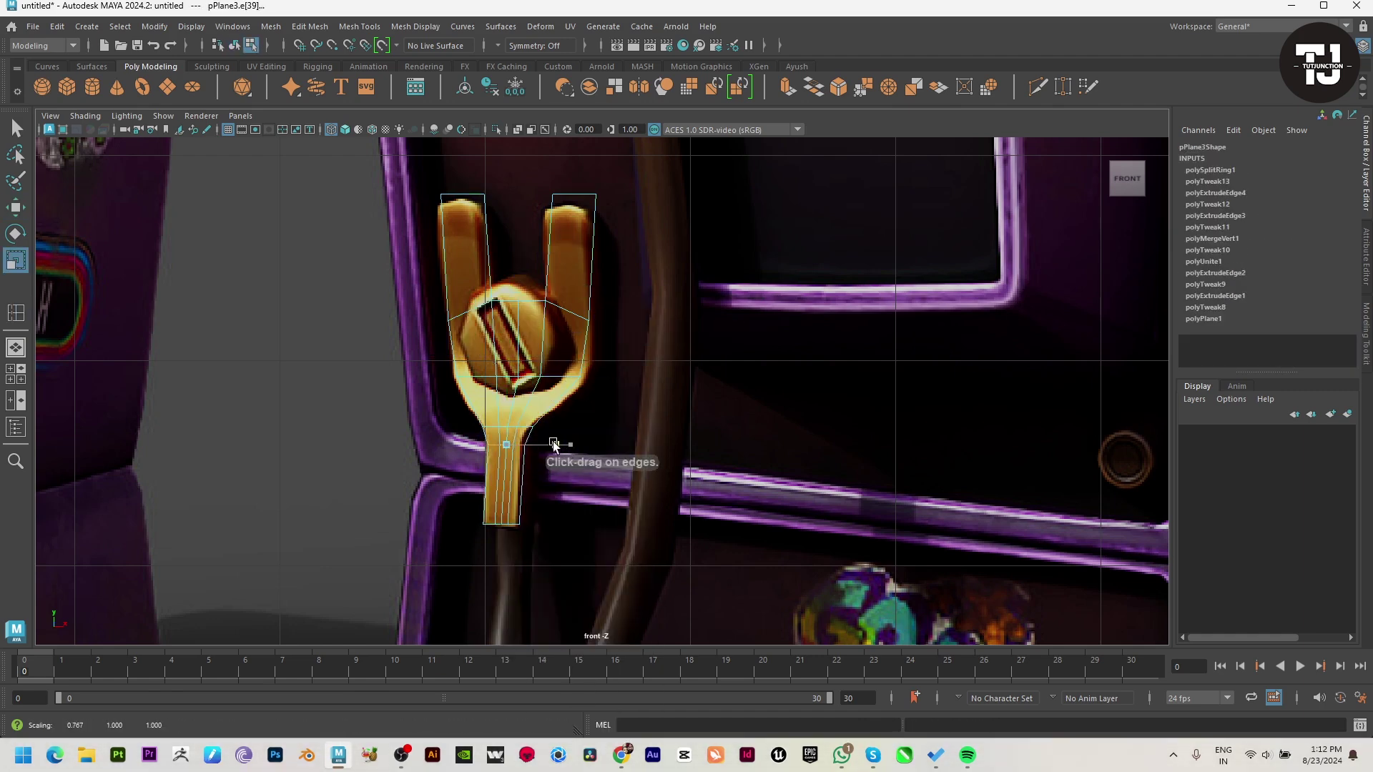
pyautogui.press('w')
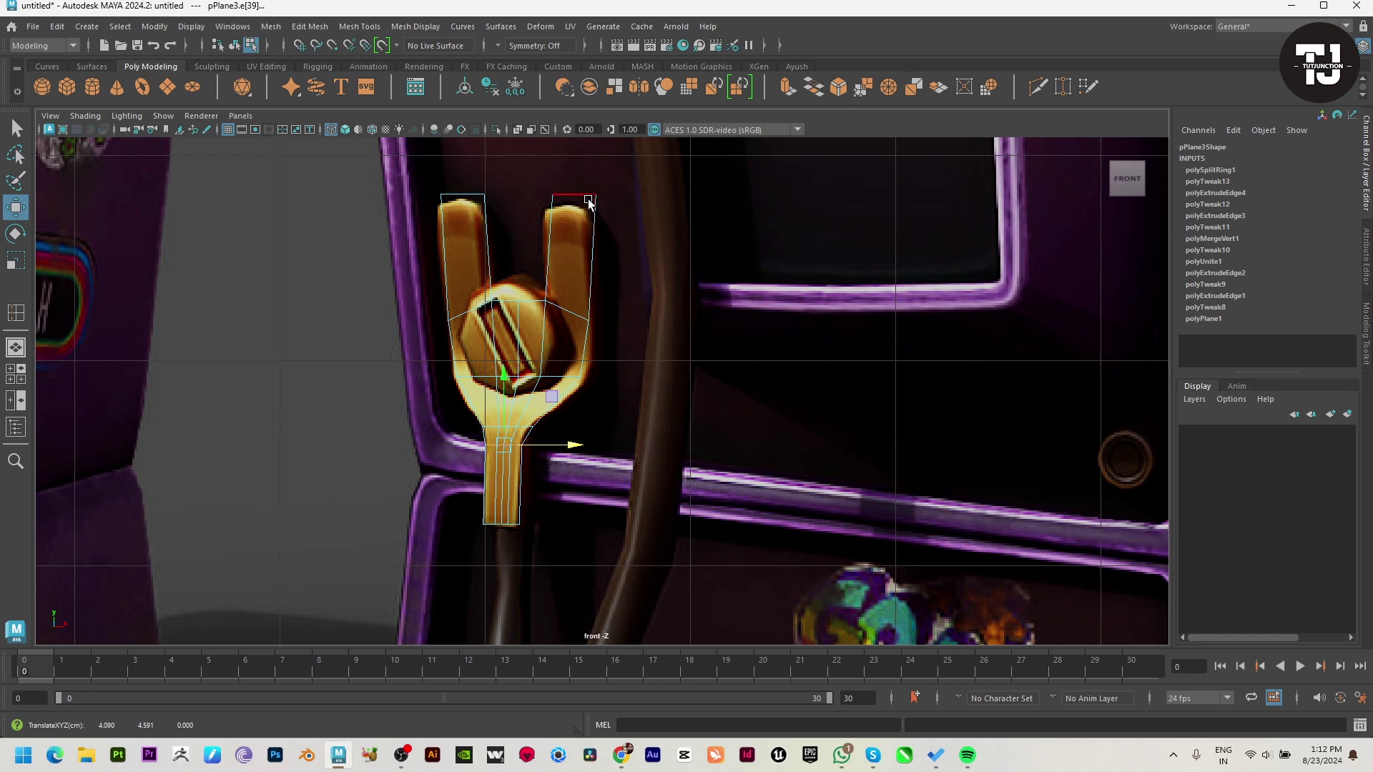
# Shift the prong-top vertices right and adjust the ring's left and right vertices.
pyautogui.click(633, 197)
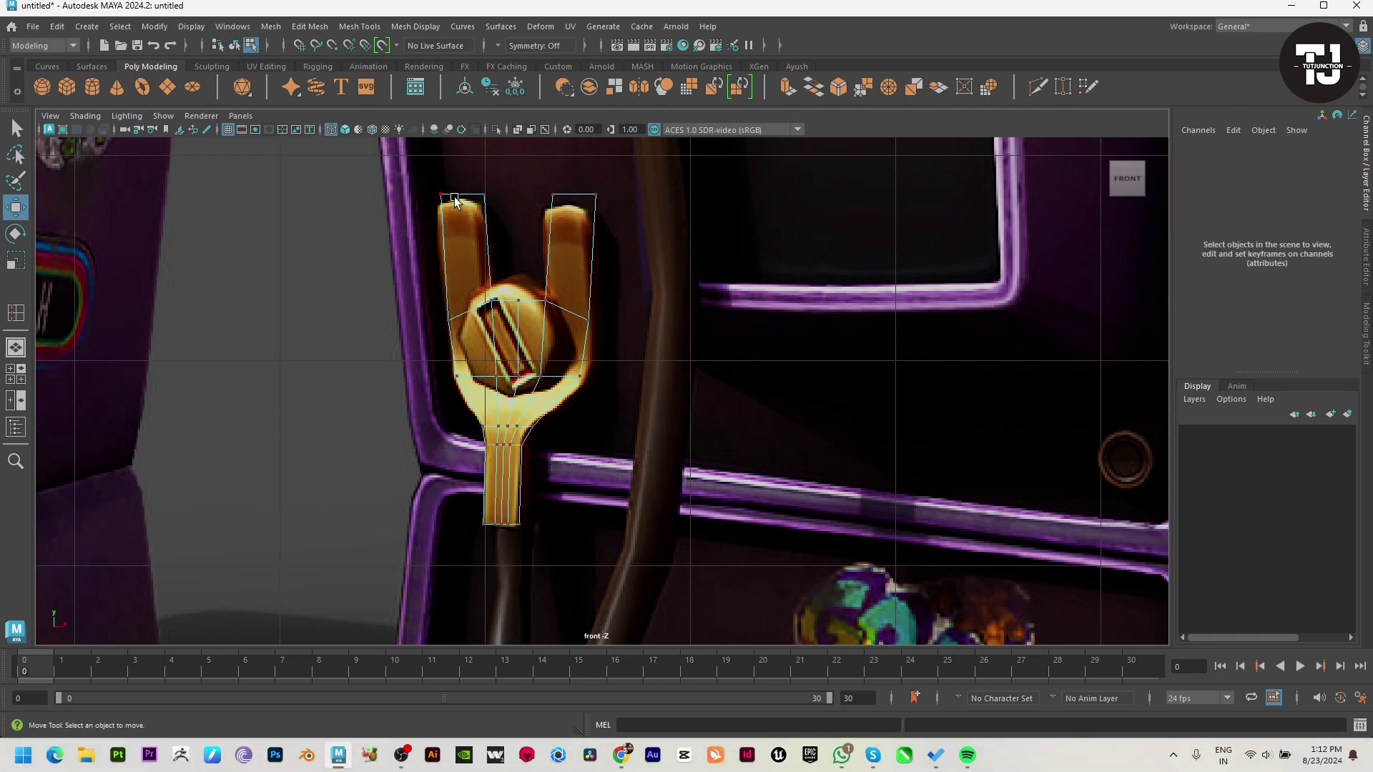
pyautogui.moveTo(366, 147); pyautogui.dragTo(722, 242)
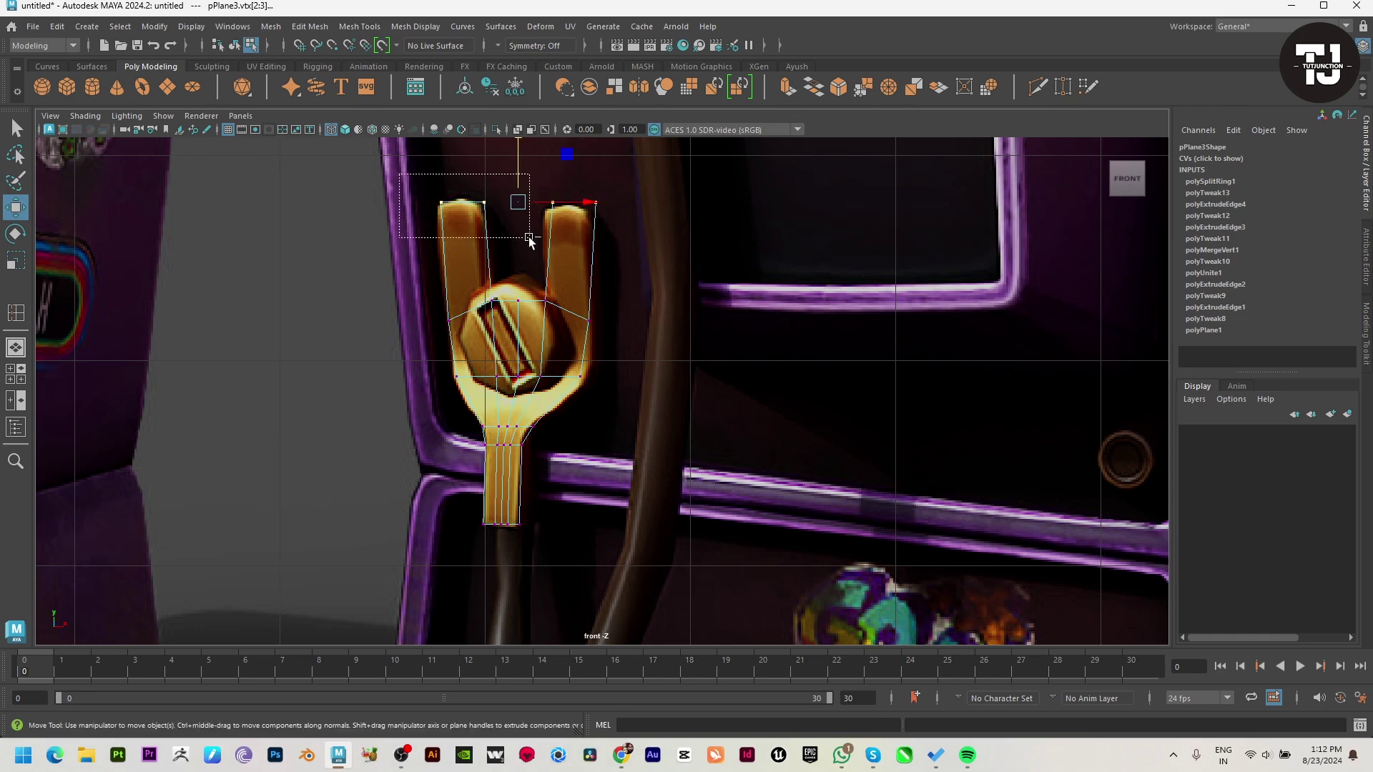
pyautogui.moveTo(525, 203); pyautogui.dragTo(570, 207)
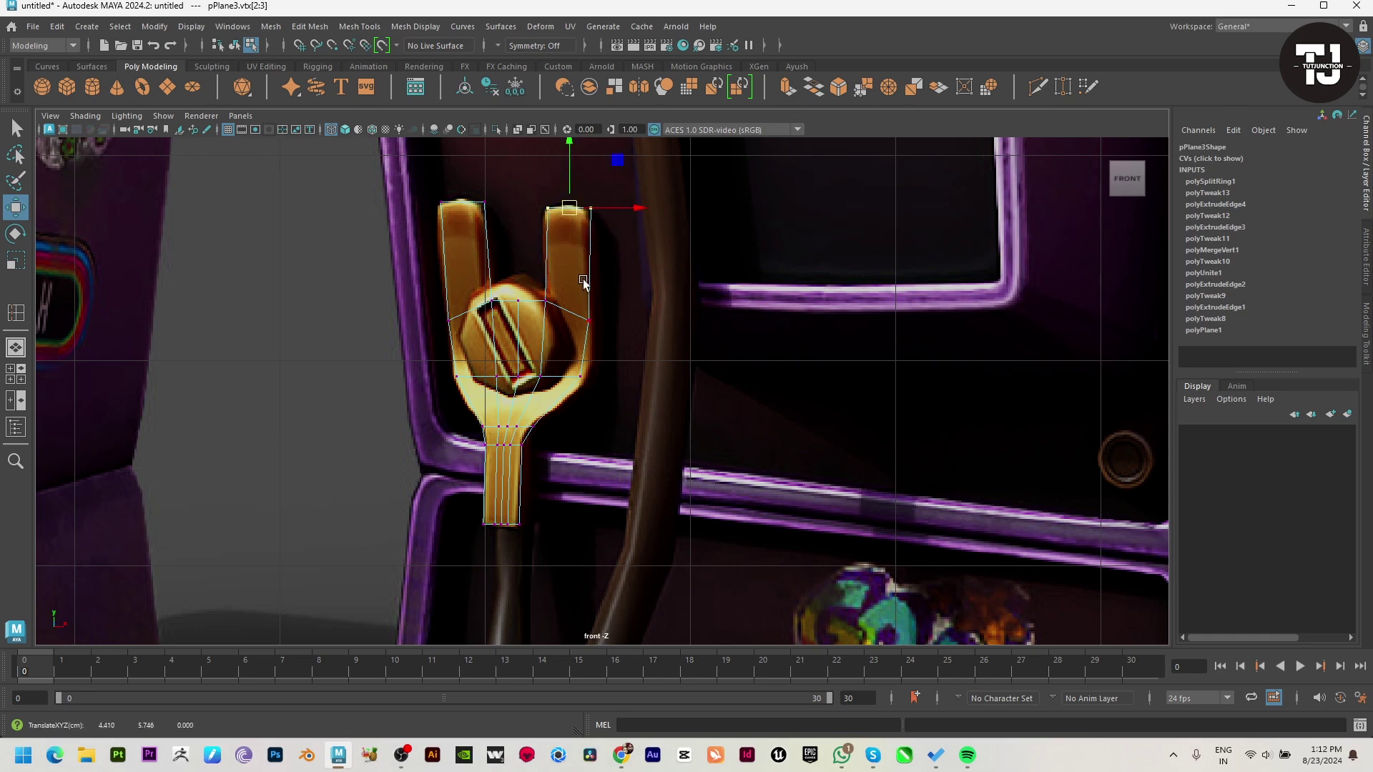
pyautogui.click(583, 377)
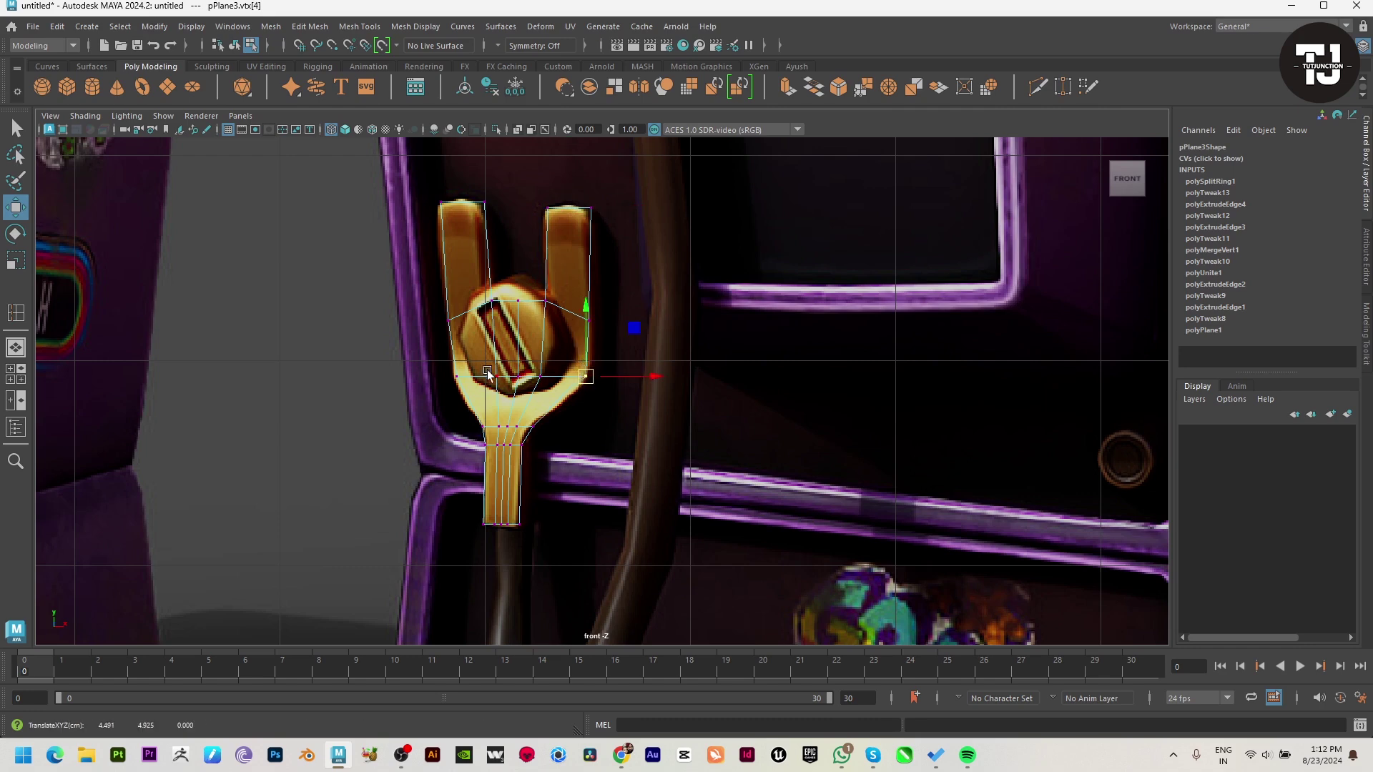
pyautogui.click(455, 377)
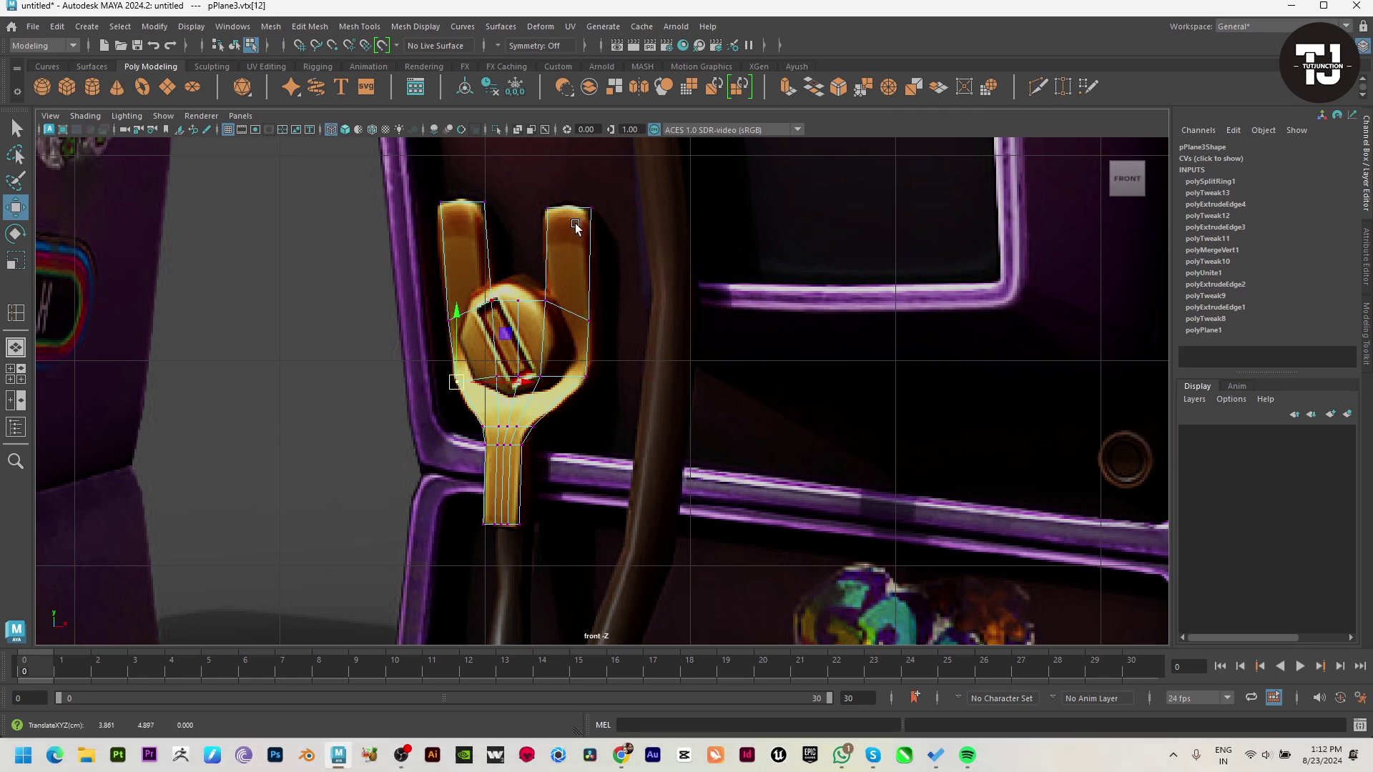
pyautogui.press('F8')
pyautogui.press('space')
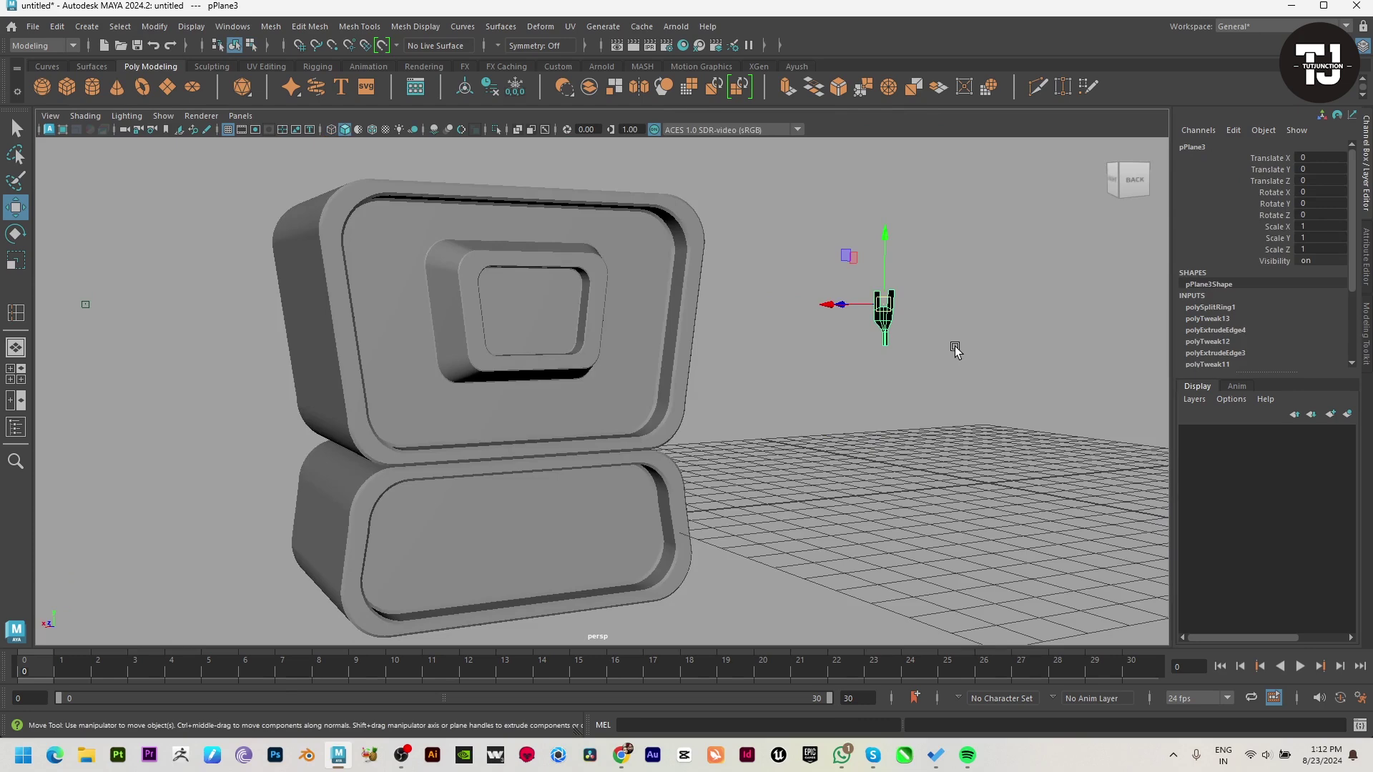
# Push the handle back toward the TV in perspective and bring up the front reference view.
pyautogui.moveTo(946, 350)
pyautogui.keyDown('alt'); pyautogui.mouseDown()
pyautogui.moveTo(916, 327)
pyautogui.moveTo(306, 350)
pyautogui.mouseUp(); pyautogui.keyUp('alt')
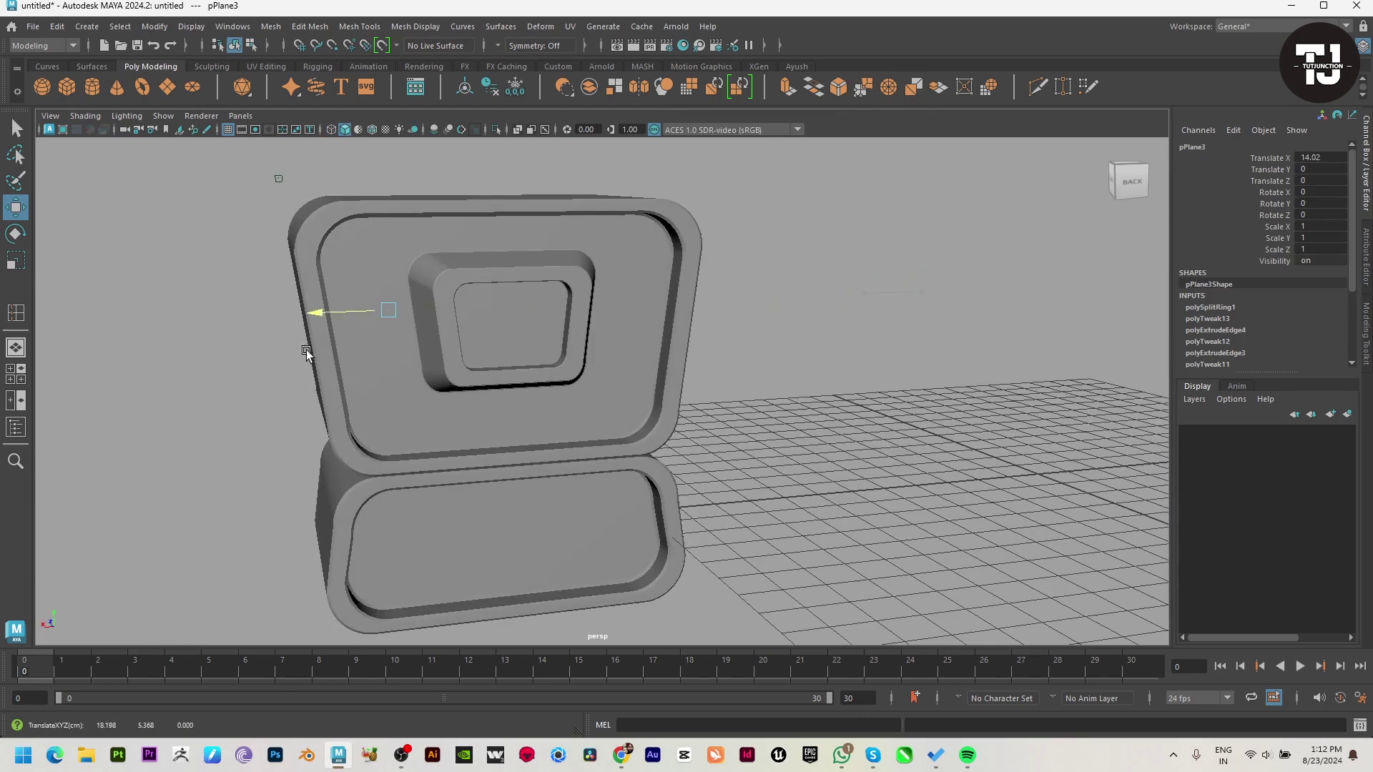
pyautogui.moveTo(382, 394)
pyautogui.keyDown('alt'); pyautogui.mouseDown()
pyautogui.moveTo(354, 340)
pyautogui.moveTo(546, 449)
pyautogui.mouseUp(); pyautogui.keyUp('alt')
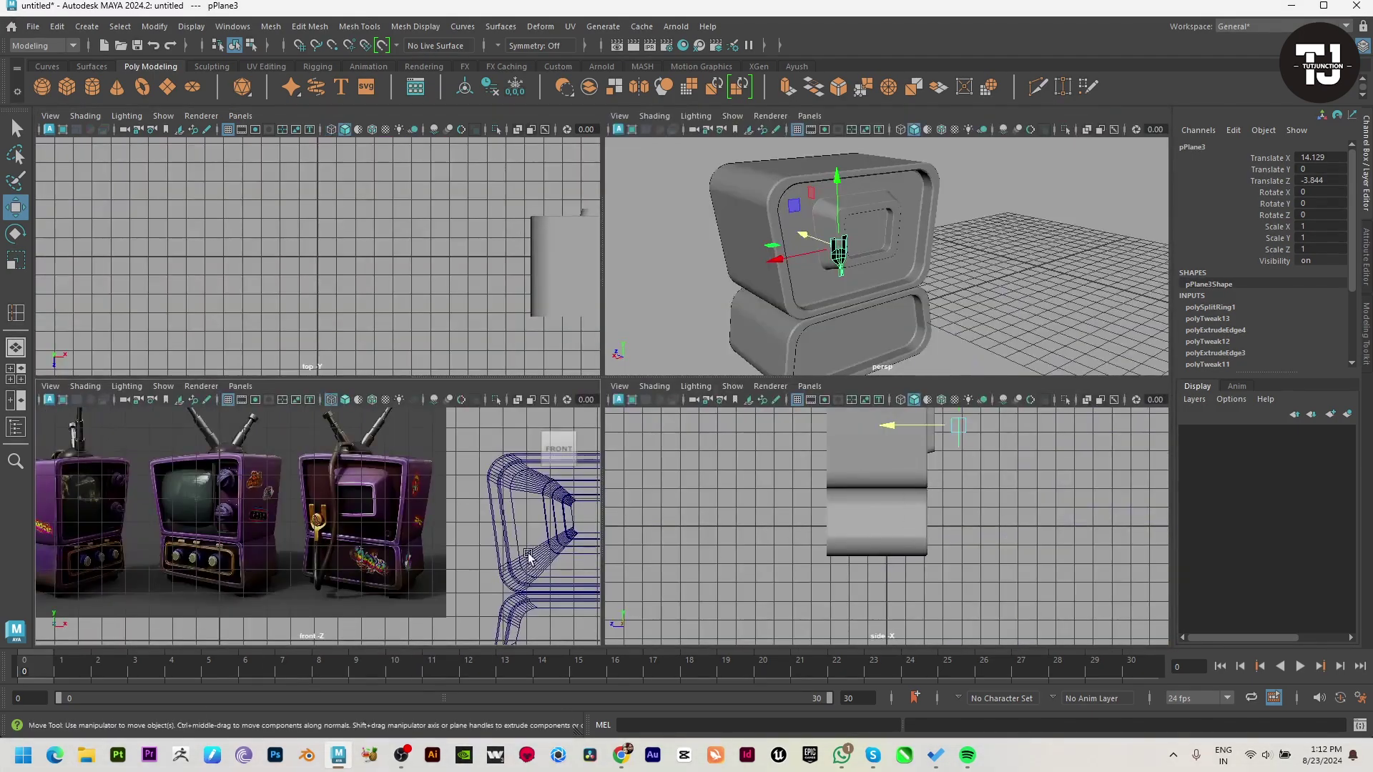
pyautogui.press('space')
pyautogui.press('a')
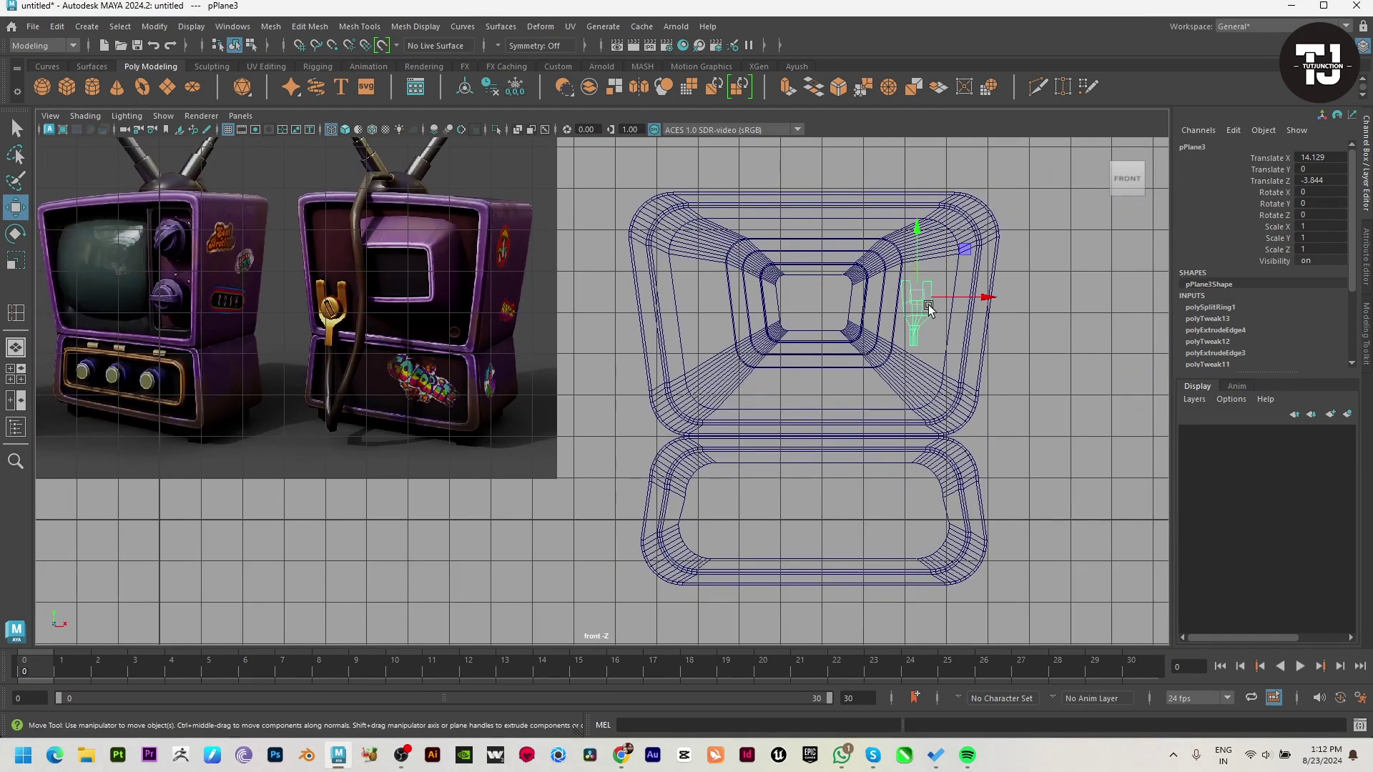
# Move the handle down onto the TV, scale it to 1.31, and push it against the face.
pyautogui.moveTo(928, 306); pyautogui.dragTo(722, 404)
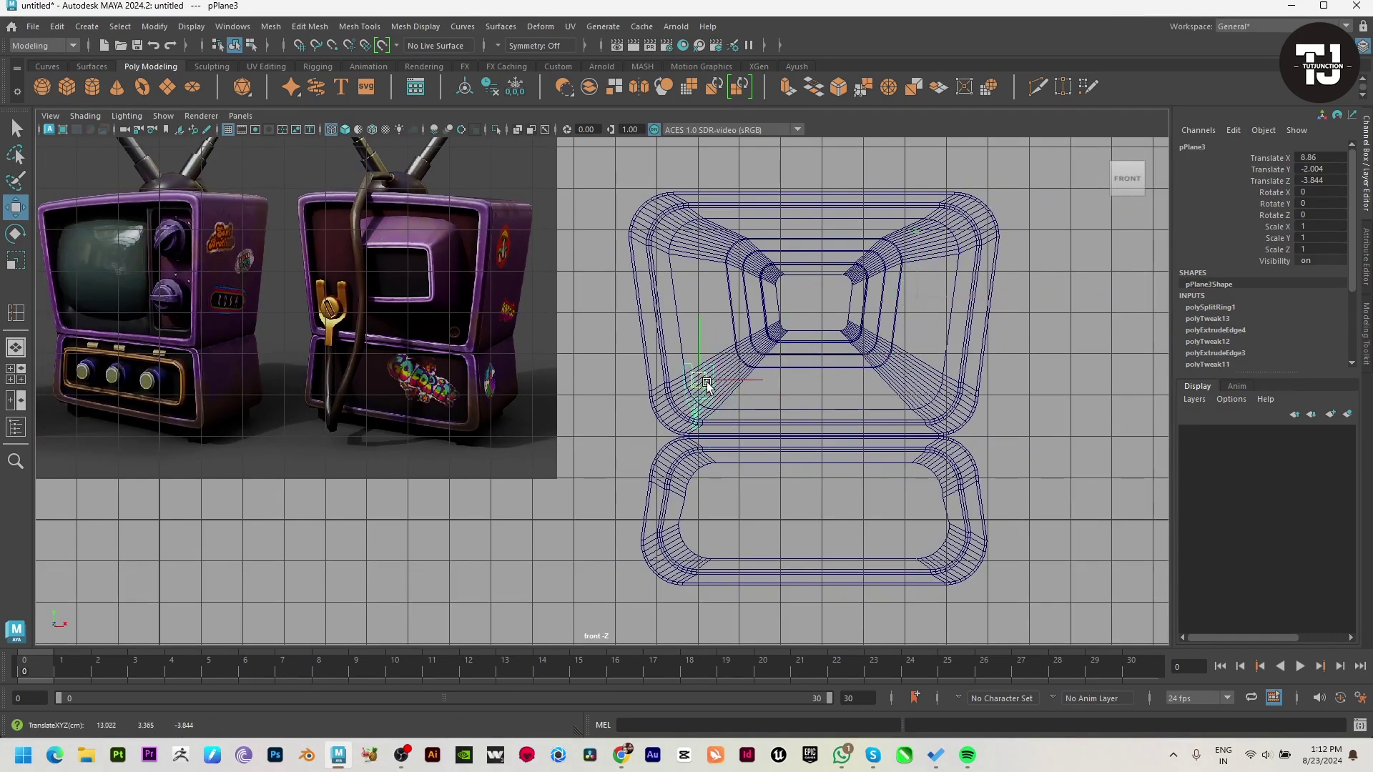
pyautogui.press('r')
pyautogui.moveTo(713, 381); pyautogui.dragTo(716, 380)
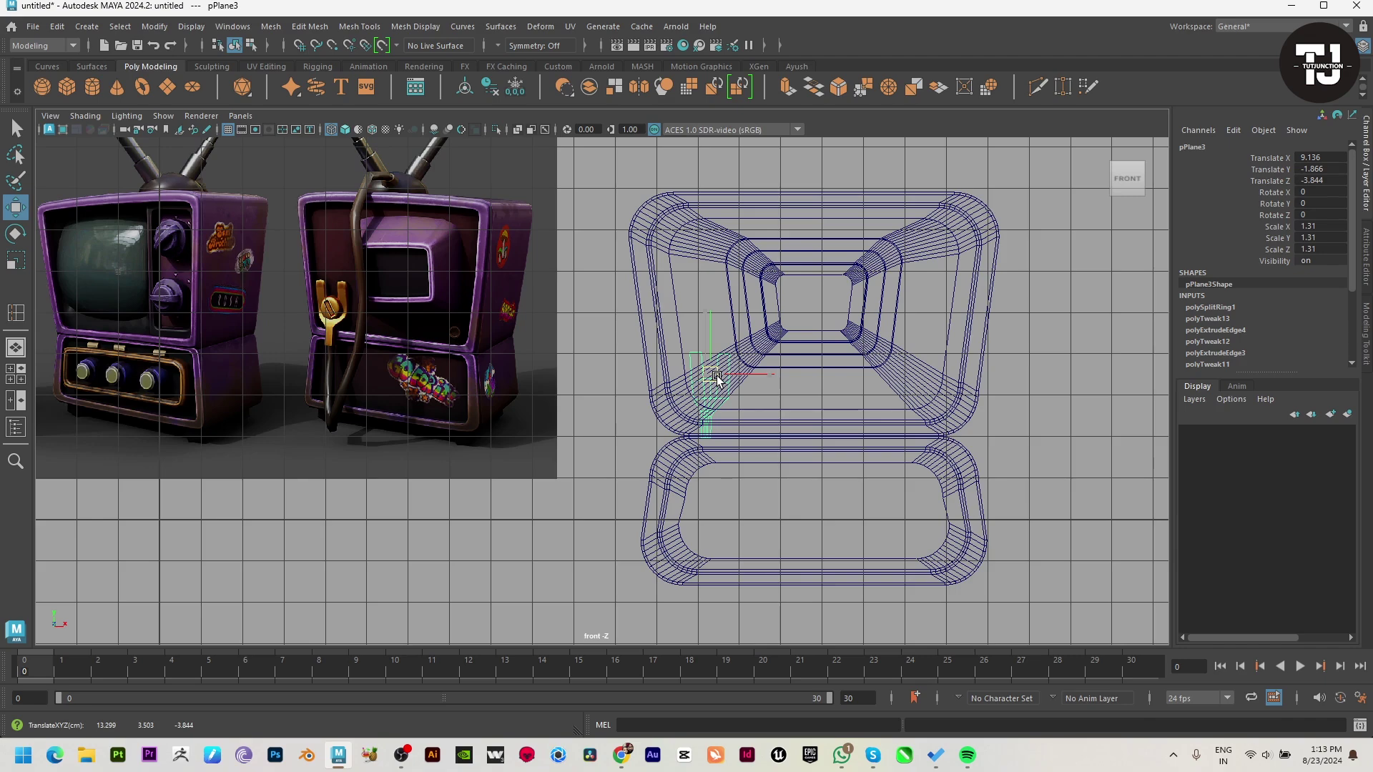
pyautogui.press('space')
pyautogui.press('space')
pyautogui.scroll(2, 668, 415)
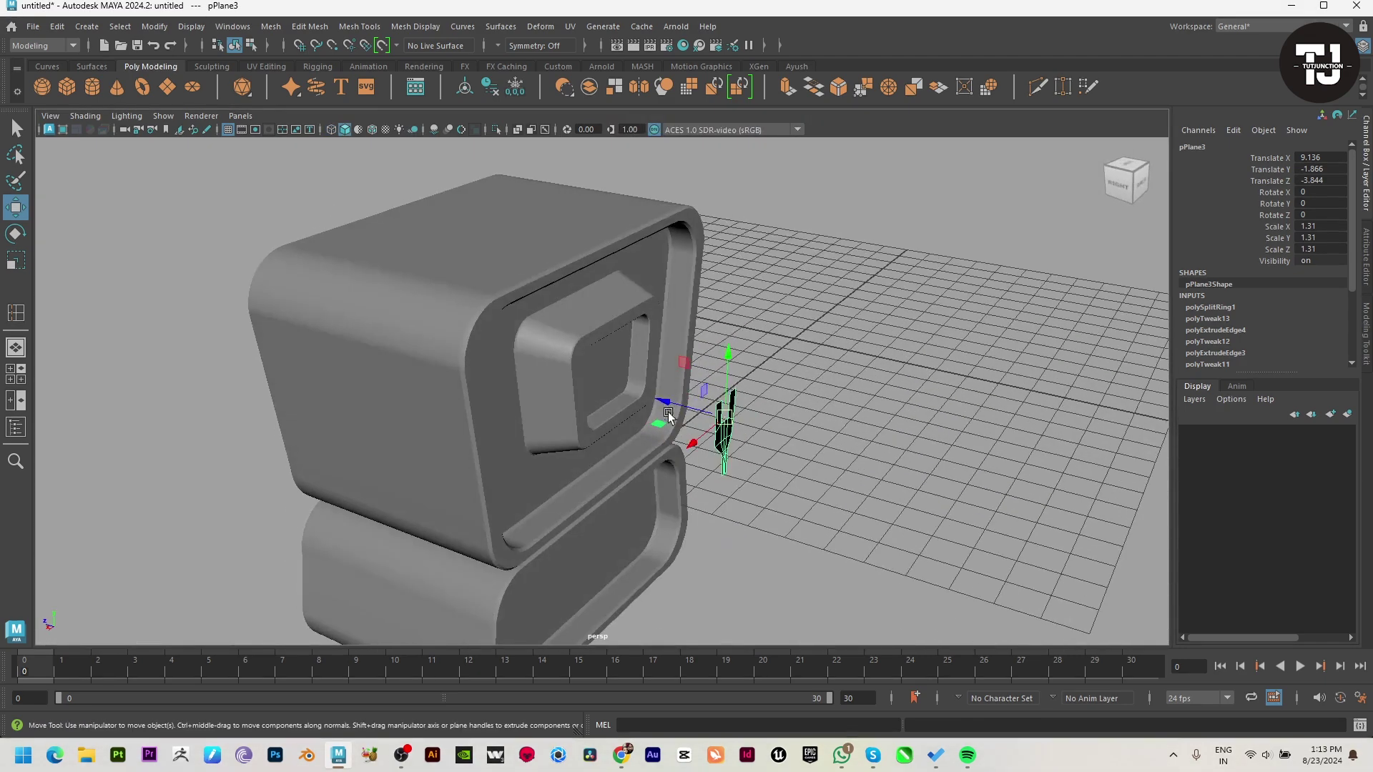
pyautogui.moveTo(668, 415)
pyautogui.mouseDown()
pyautogui.moveTo(608, 380)
pyautogui.moveTo(364, 404)
pyautogui.moveTo(504, 457)
pyautogui.moveTo(501, 484)
pyautogui.moveTo(481, 453)
pyautogui.moveTo(523, 459)
pyautogui.moveTo(511, 452)
pyautogui.mouseUp()
# Extrude all the handle's faces by Local Translate Z 0.409 to give it thickness.
pyautogui.hotkey('ctrl', 'F11')
pyautogui.hotkey('ctrl', 'e')
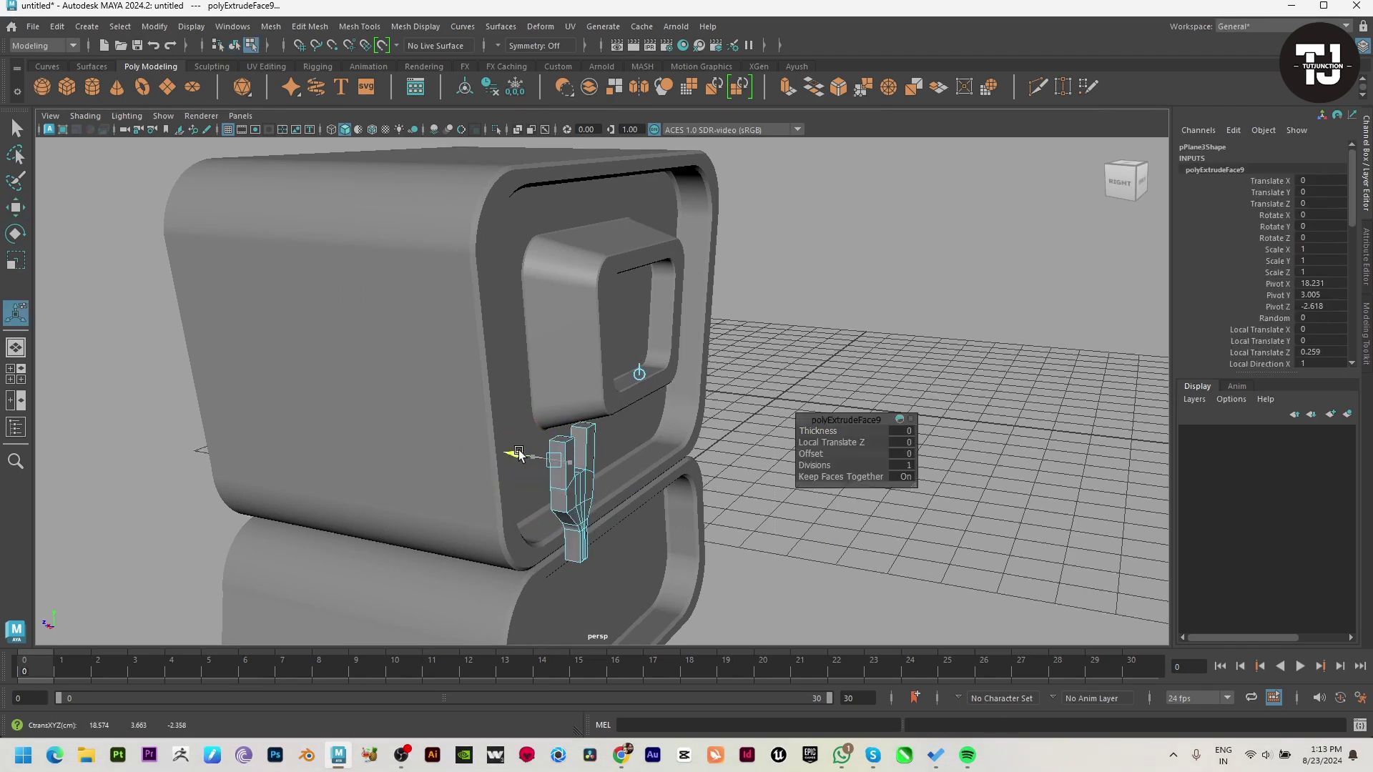
pyautogui.press('w')
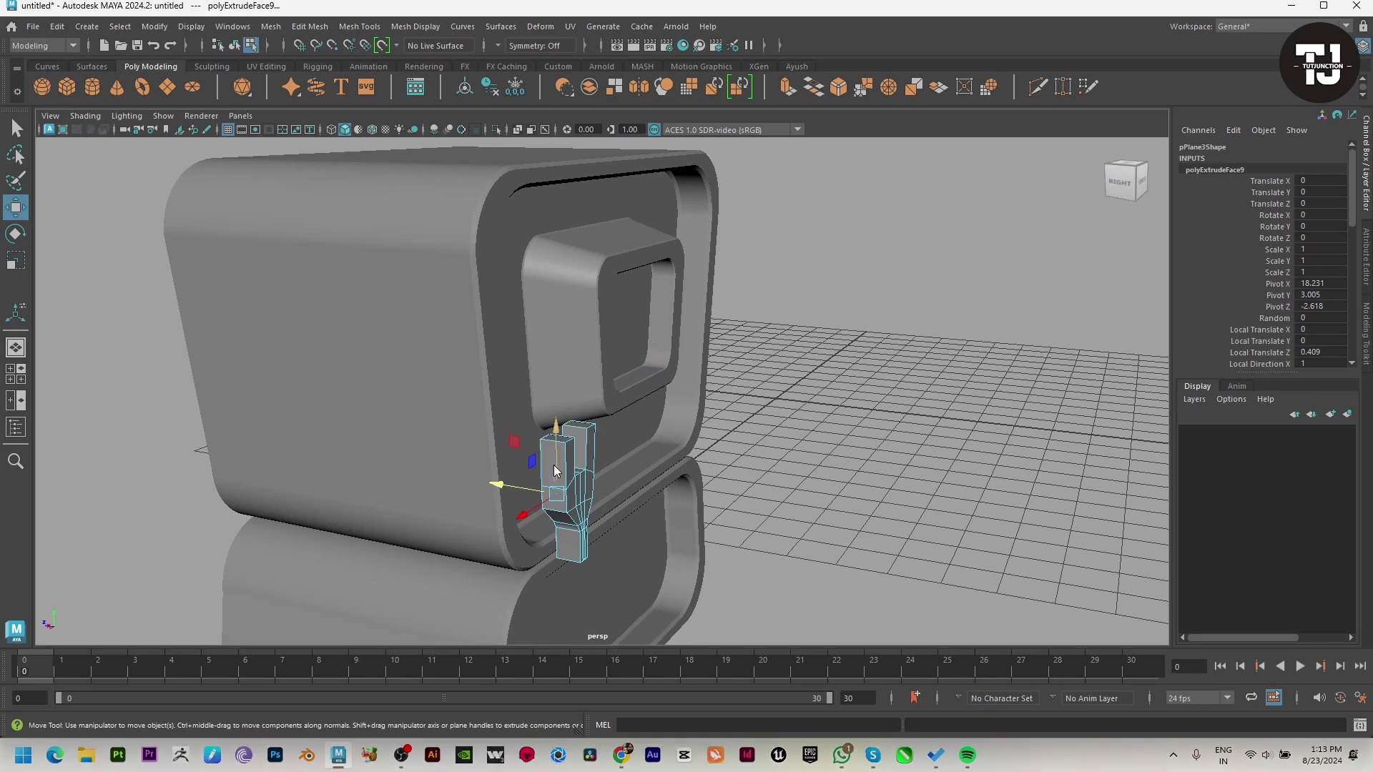
pyautogui.press('3')
pyautogui.keyDown('alt'); pyautogui.moveTo(630, 497); pyautogui.dragTo(585, 498); pyautogui.keyUp('alt')
pyautogui.press('1')
pyautogui.scroll(3, 585, 498)
# Select the handle's edges, checking the selection in wireframe from several angles.
pyautogui.press('F10')
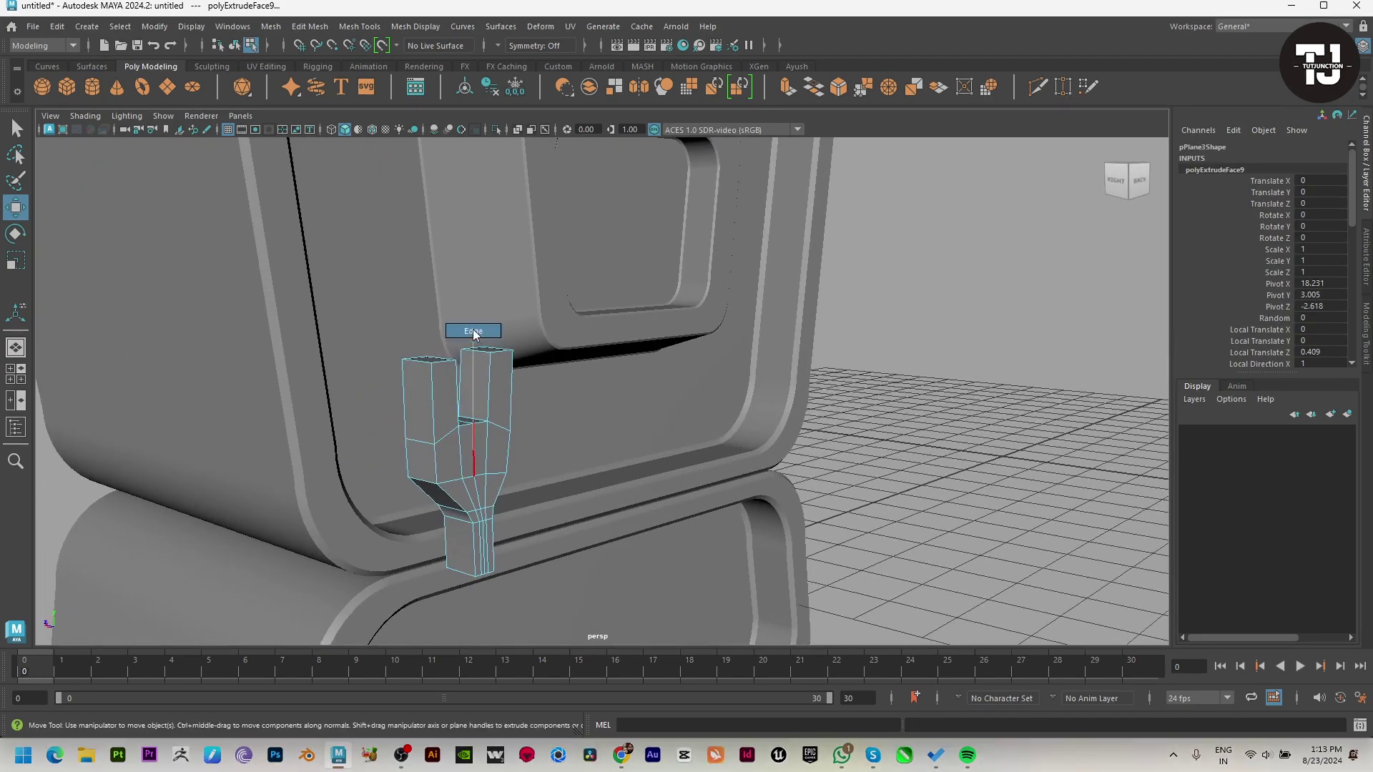
pyautogui.moveTo(344, 313); pyautogui.dragTo(579, 603)
pyautogui.rightClick(561, 388)
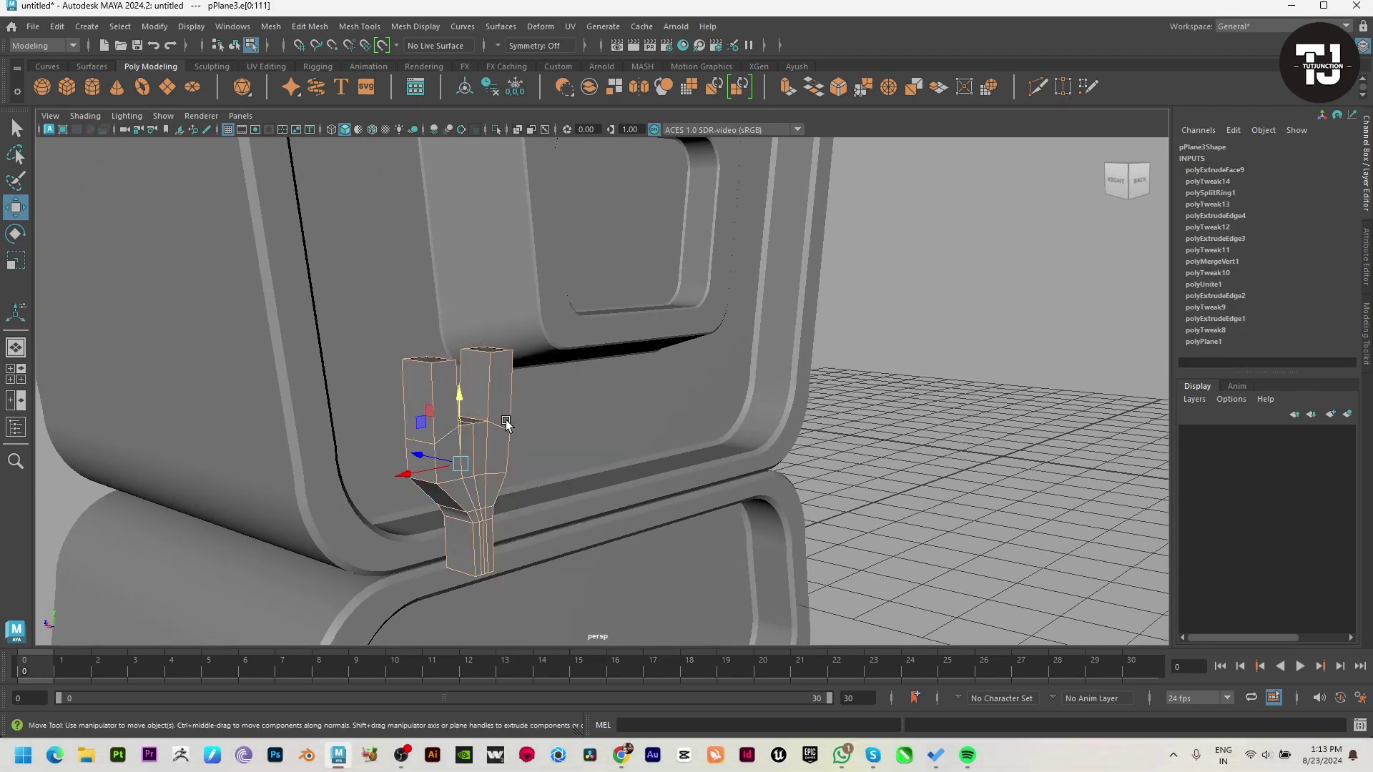
pyautogui.keyDown('alt'); pyautogui.moveTo(561, 388); pyautogui.dragTo(412, 405); pyautogui.keyUp('alt')
pyautogui.press('4')
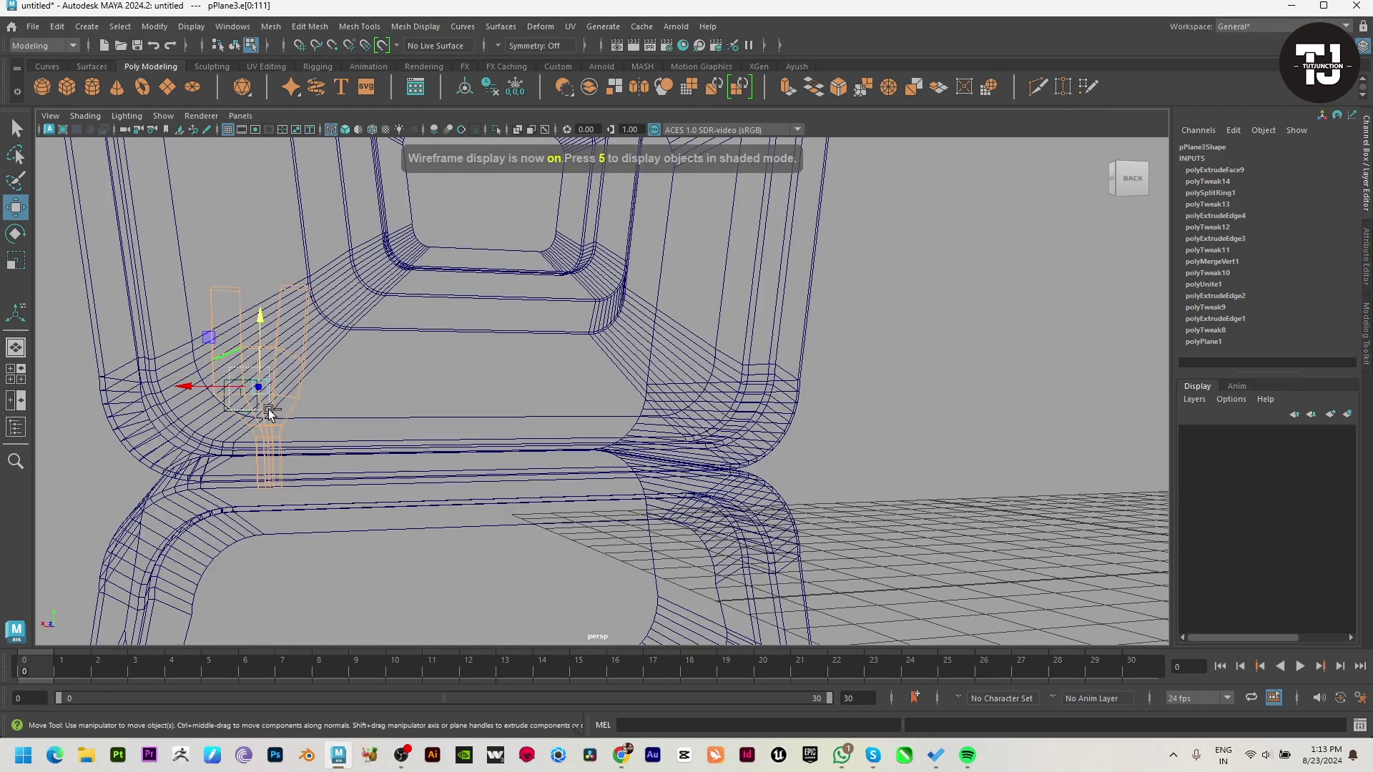
pyautogui.click(269, 413)
pyautogui.keyDown('alt'); pyautogui.moveTo(275, 408); pyautogui.dragTo(583, 507, button='right'); pyautogui.keyUp('alt')
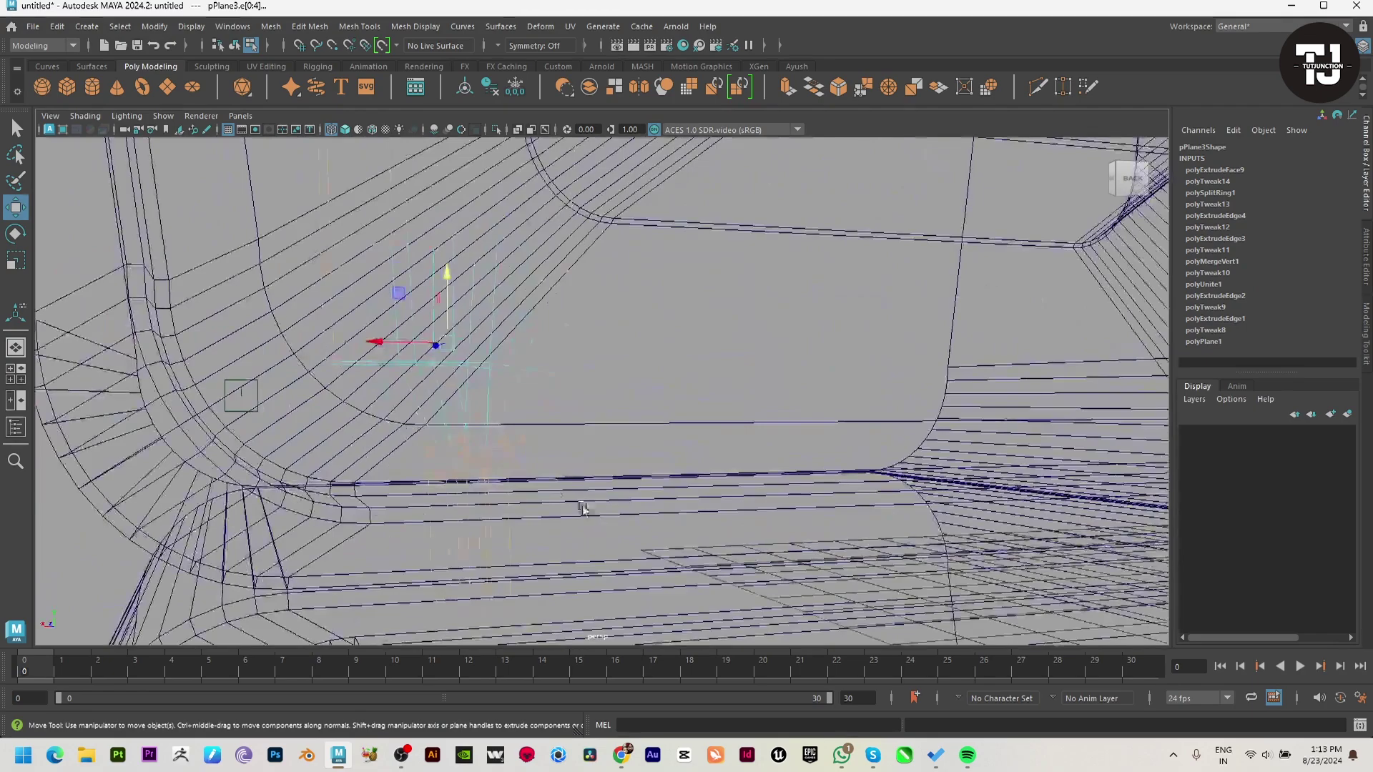
pyautogui.keyDown('alt'); pyautogui.moveTo(583, 508); pyautogui.dragTo(469, 432); pyautogui.keyUp('alt')
pyautogui.press('5')
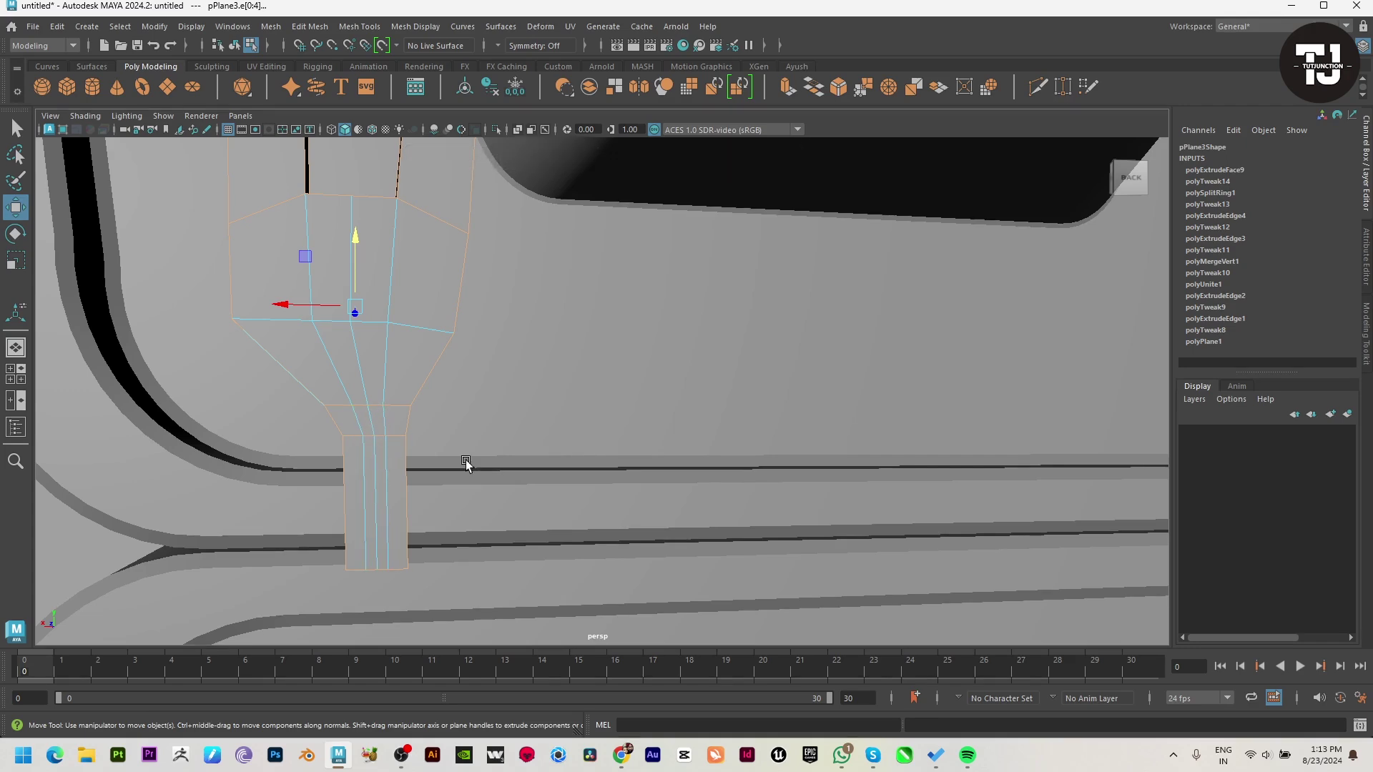
pyautogui.keyDown('alt'); pyautogui.moveTo(466, 462); pyautogui.dragTo(521, 500); pyautogui.keyUp('alt')
# Bevel the selected handle edges (Fraction 0.5, 1 segment) and deselect the handle.
pyautogui.keyDown('shift'); pyautogui.rightClick(538, 326); pyautogui.keyUp('shift')
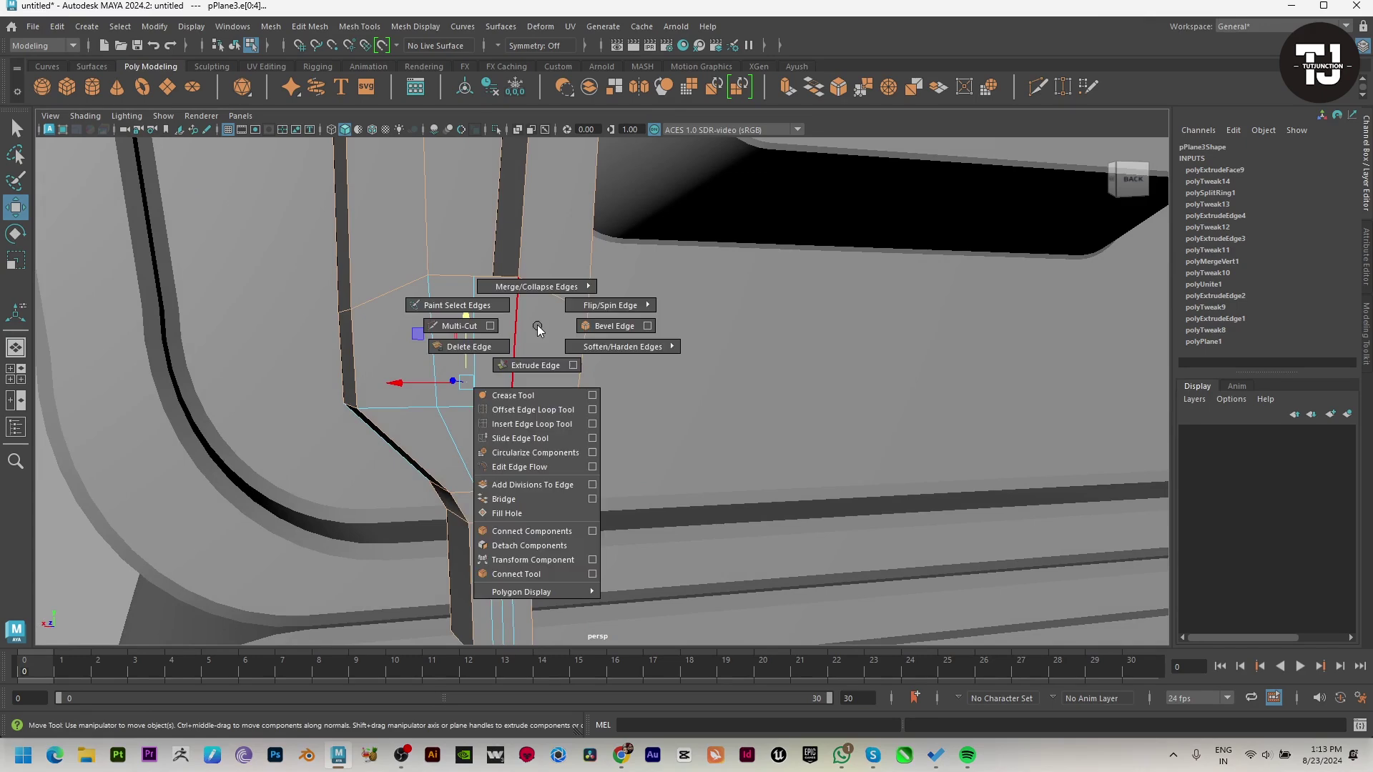
pyautogui.keyDown('shift'); pyautogui.moveTo(538, 325); pyautogui.dragTo(613, 325, button='right'); pyautogui.keyUp('shift')
pyautogui.keyDown('alt'); pyautogui.moveTo(593, 325); pyautogui.dragTo(555, 437); pyautogui.keyUp('alt')
pyautogui.press('q')
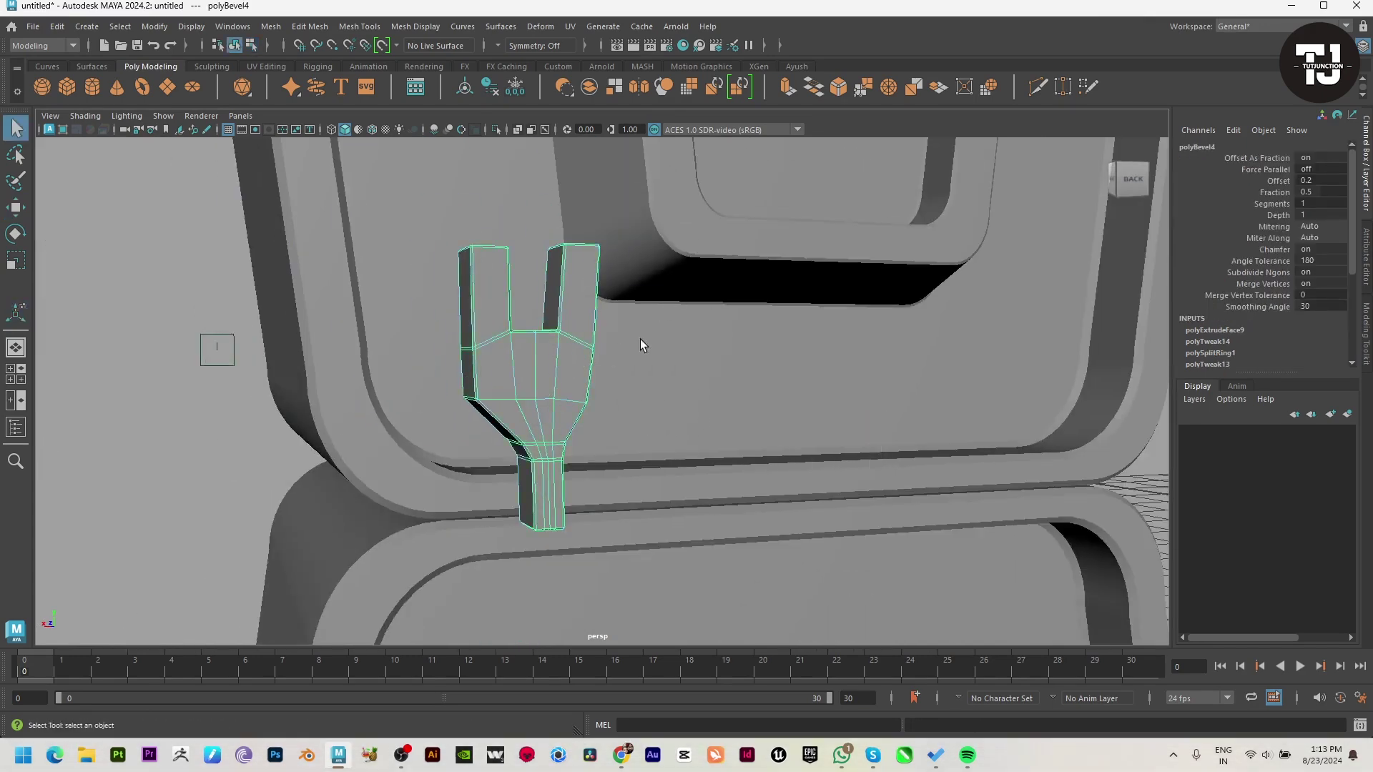
pyautogui.scroll(-5, 343, 465)
pyautogui.press('w')
pyautogui.click(1011, 465)
pyautogui.moveTo(1012, 466)
pyautogui.keyDown('alt'); pyautogui.mouseDown()
pyautogui.moveTo(730, 484)
pyautogui.moveTo(619, 432)
pyautogui.mouseUp(); pyautogui.keyUp('alt')
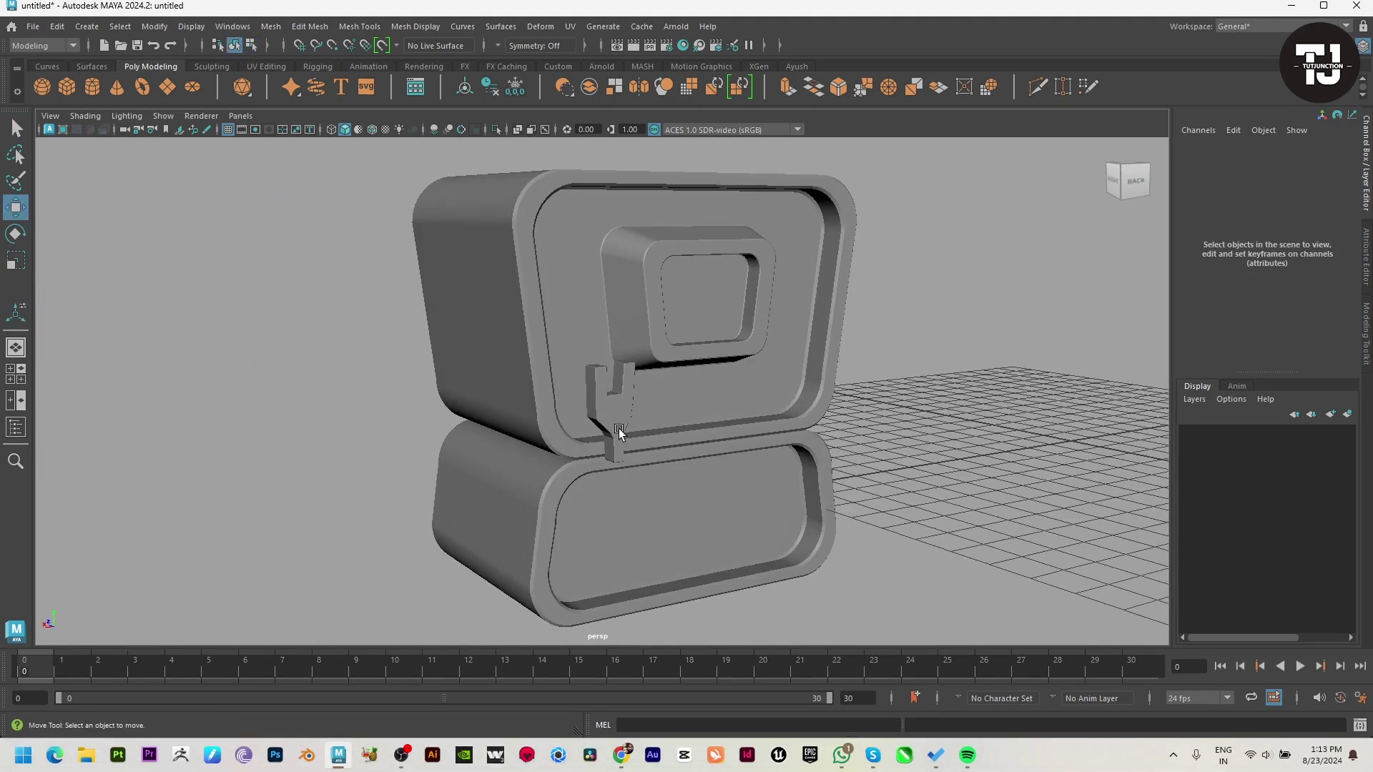
# Draw a small cylinder on the handle's ring in front view and set Subdivisions Axis to 11.
pyautogui.click(619, 432)
pyautogui.press('space')
pyautogui.press('space')
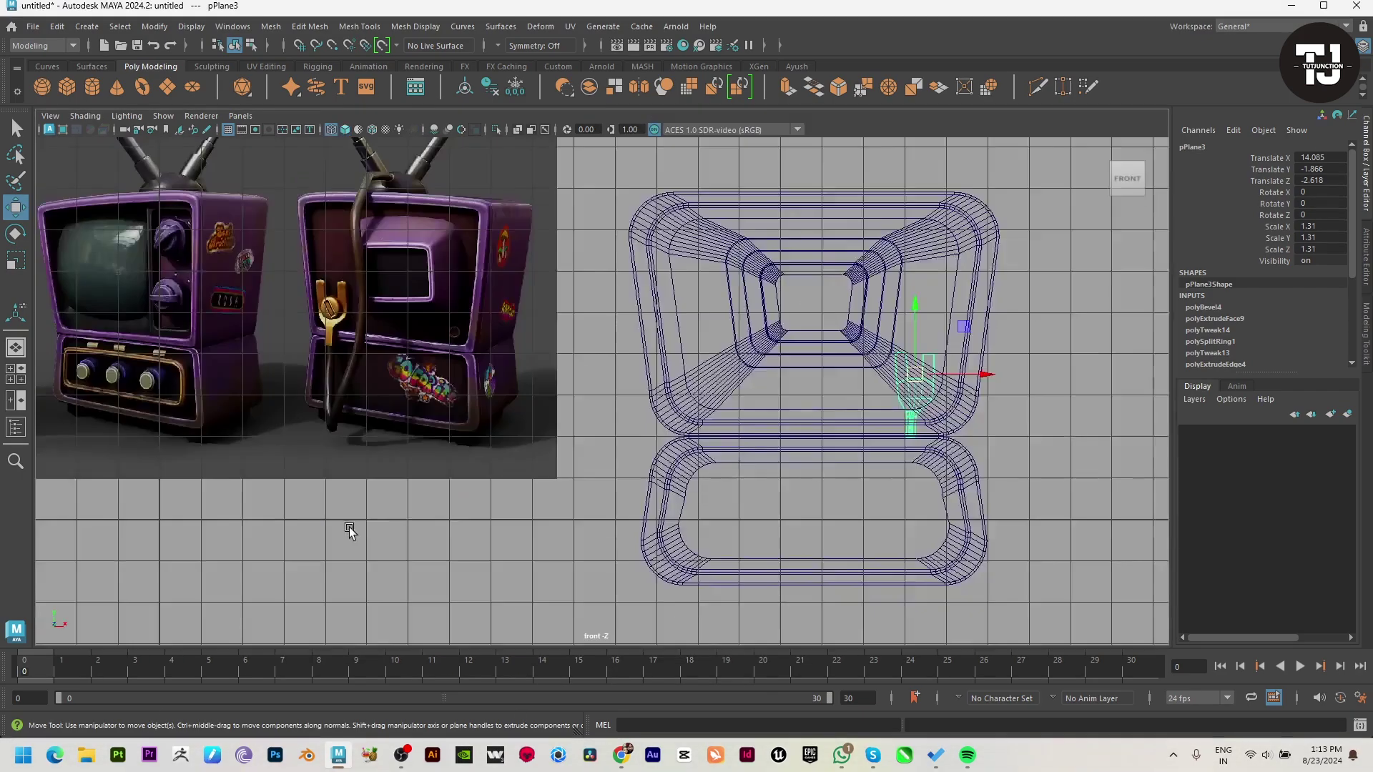
pyautogui.scroll(3, 599, 466)
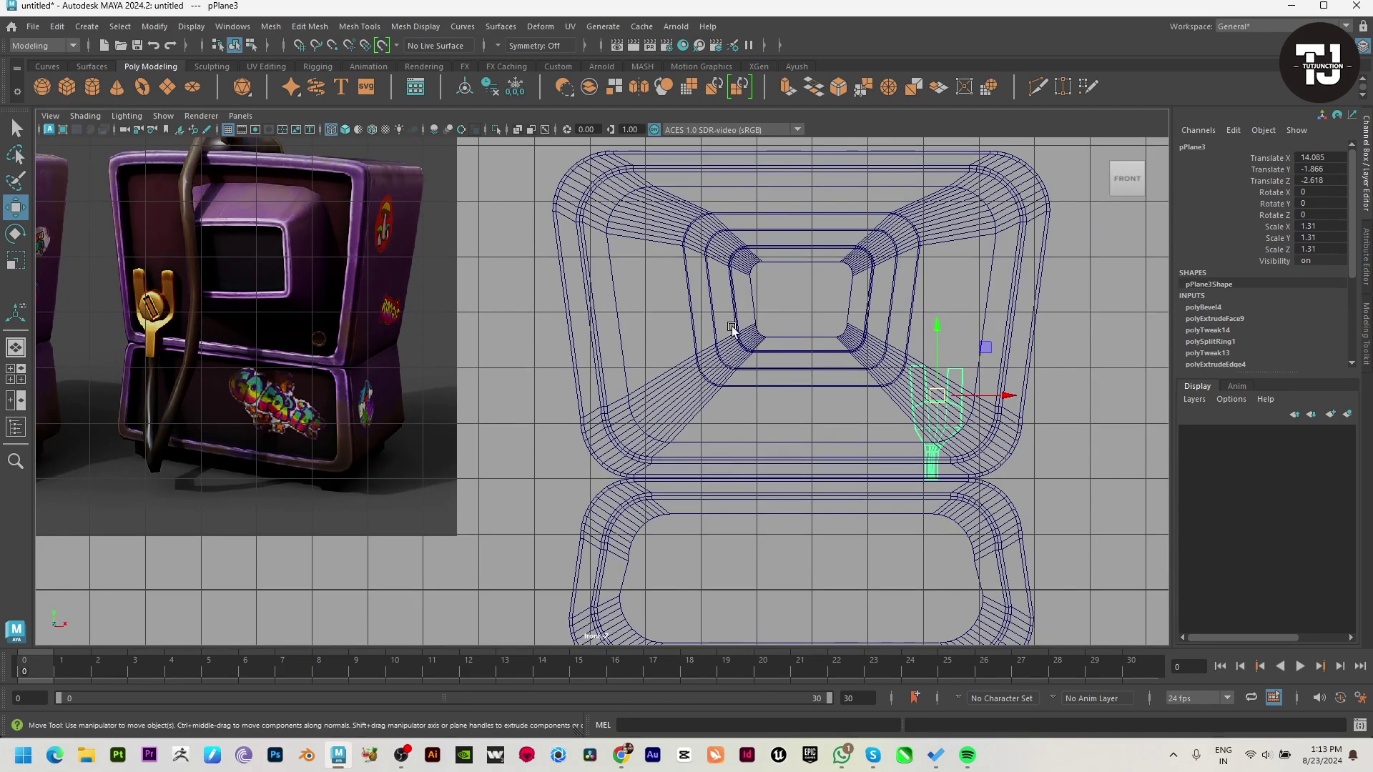
pyautogui.keyDown('shift'); pyautogui.moveTo(733, 329); pyautogui.dragTo(989, 442, button='right'); pyautogui.keyUp('shift')
pyautogui.click(942, 422)
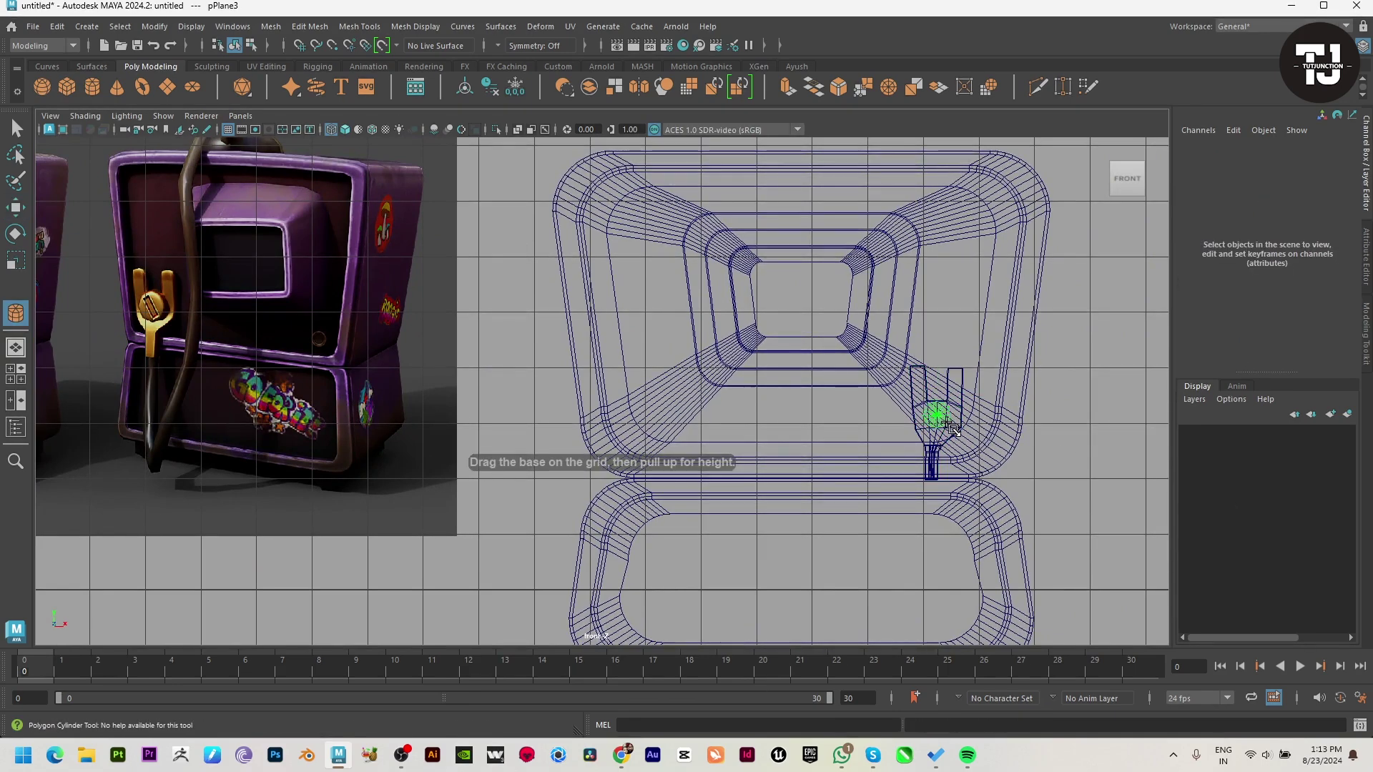
pyautogui.moveTo(953, 429); pyautogui.dragTo(949, 427)
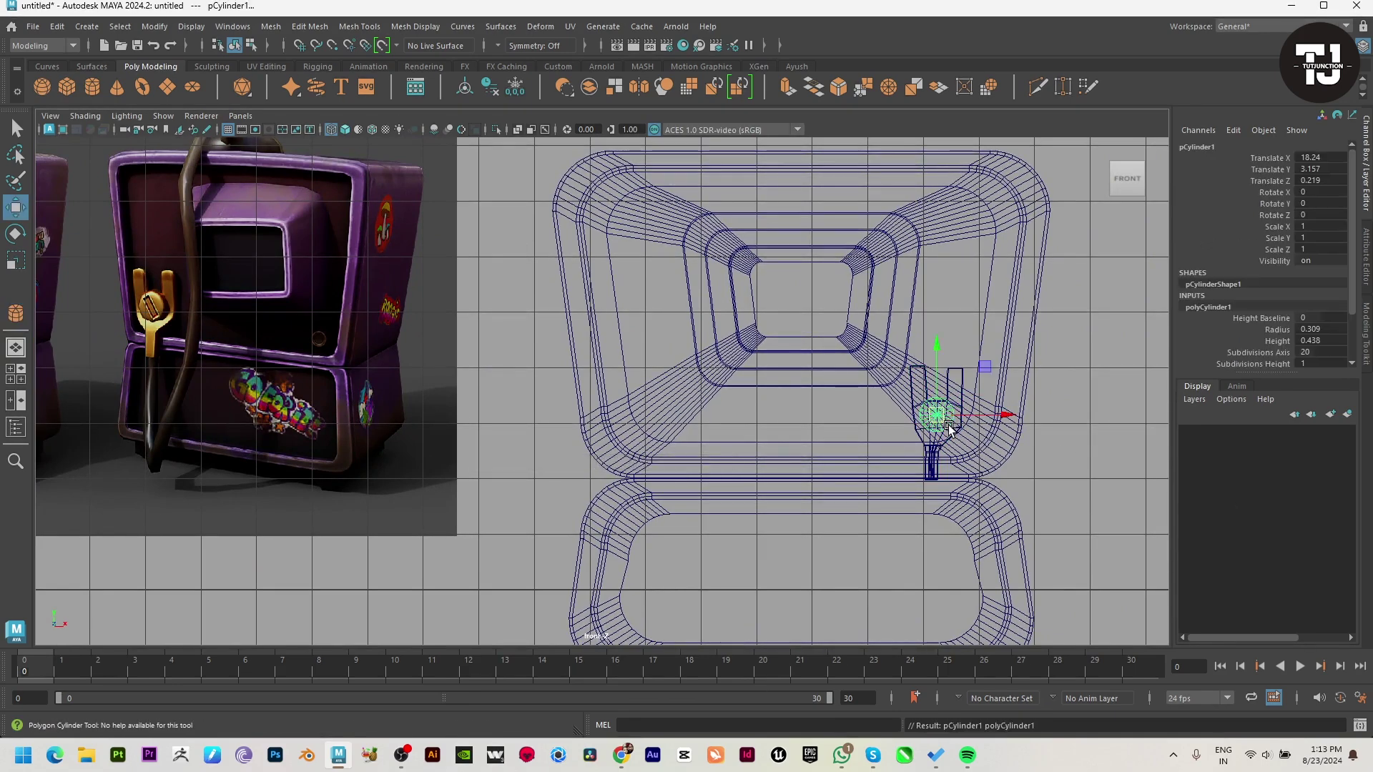
pyautogui.scroll(-1, 1288, 357)
pyautogui.click(1265, 320)
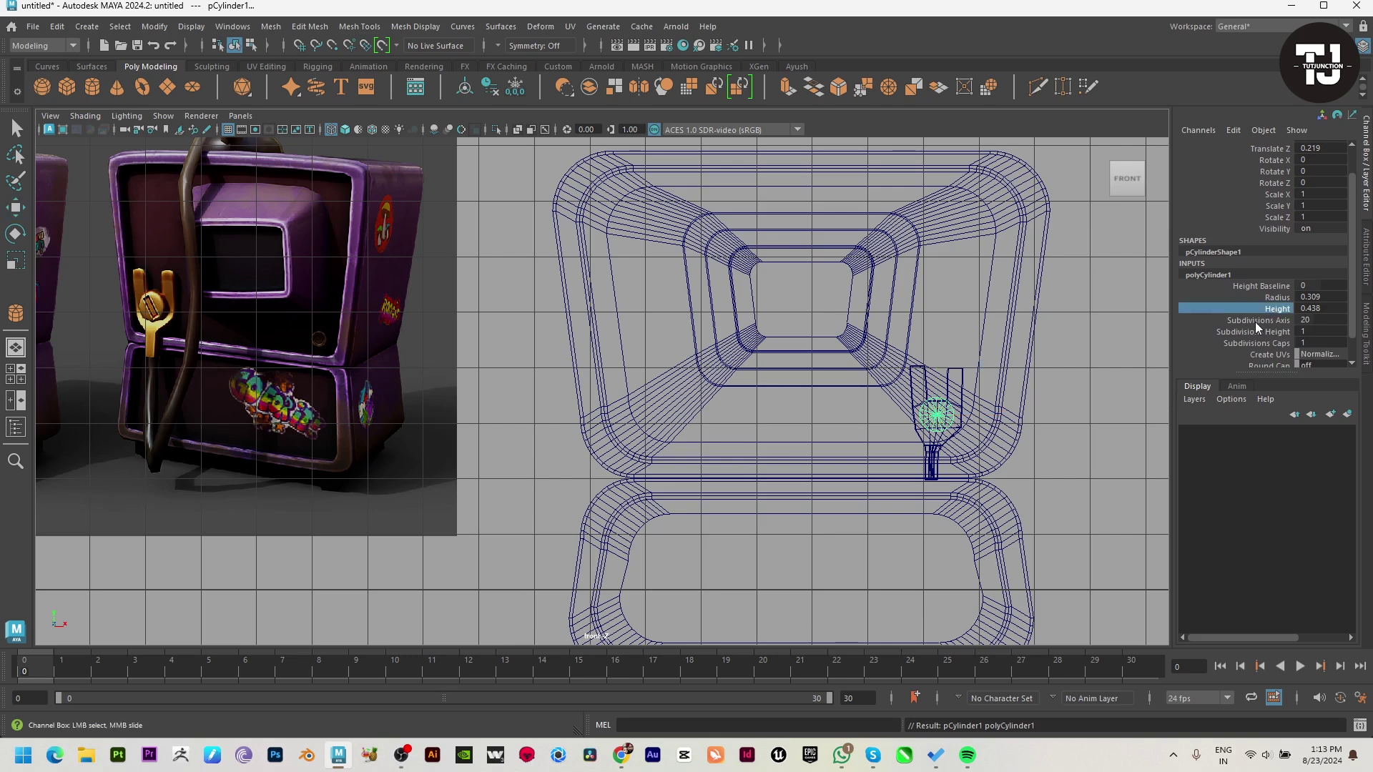
pyautogui.moveTo(1079, 384); pyautogui.dragTo(1044, 384, button='middle')
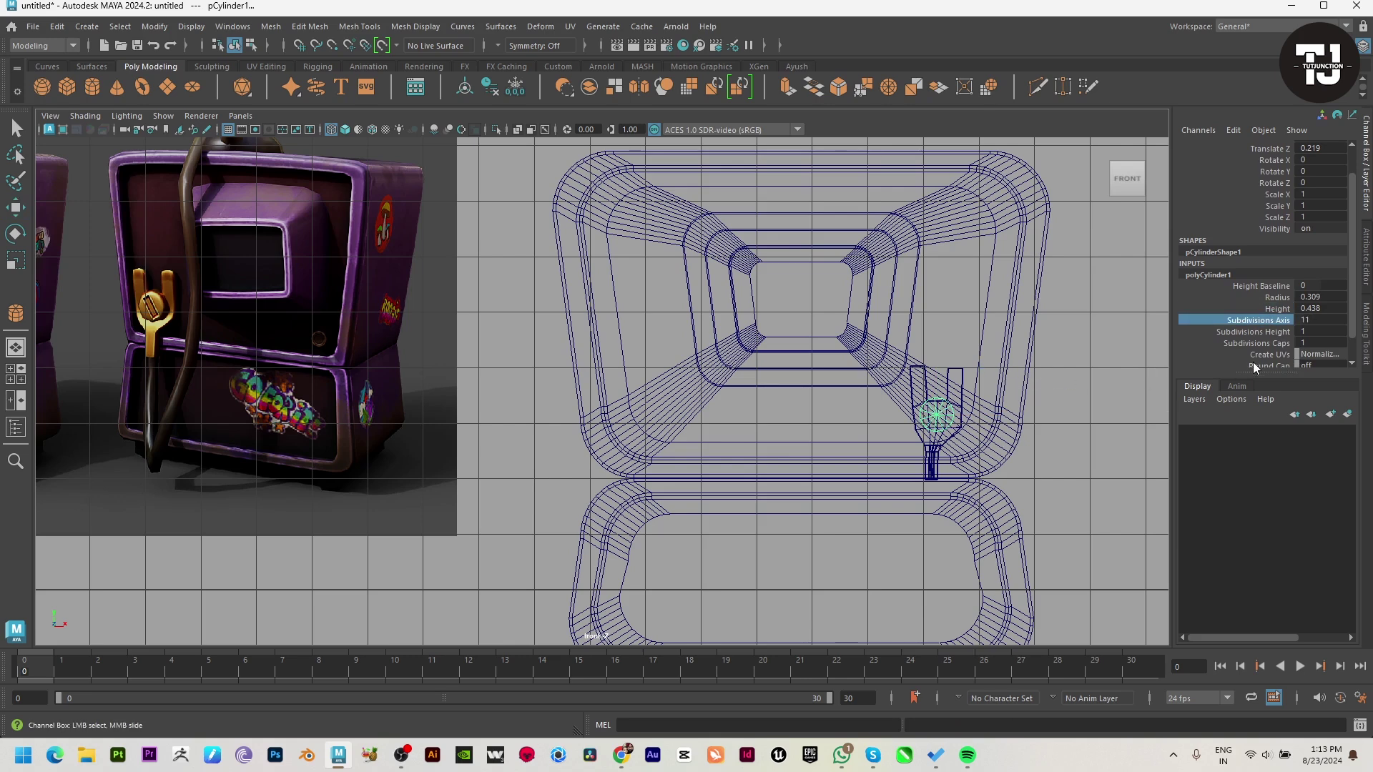
# Slide the cylinder along Z back onto the handle bracket in perspective view.
pyautogui.press('space')
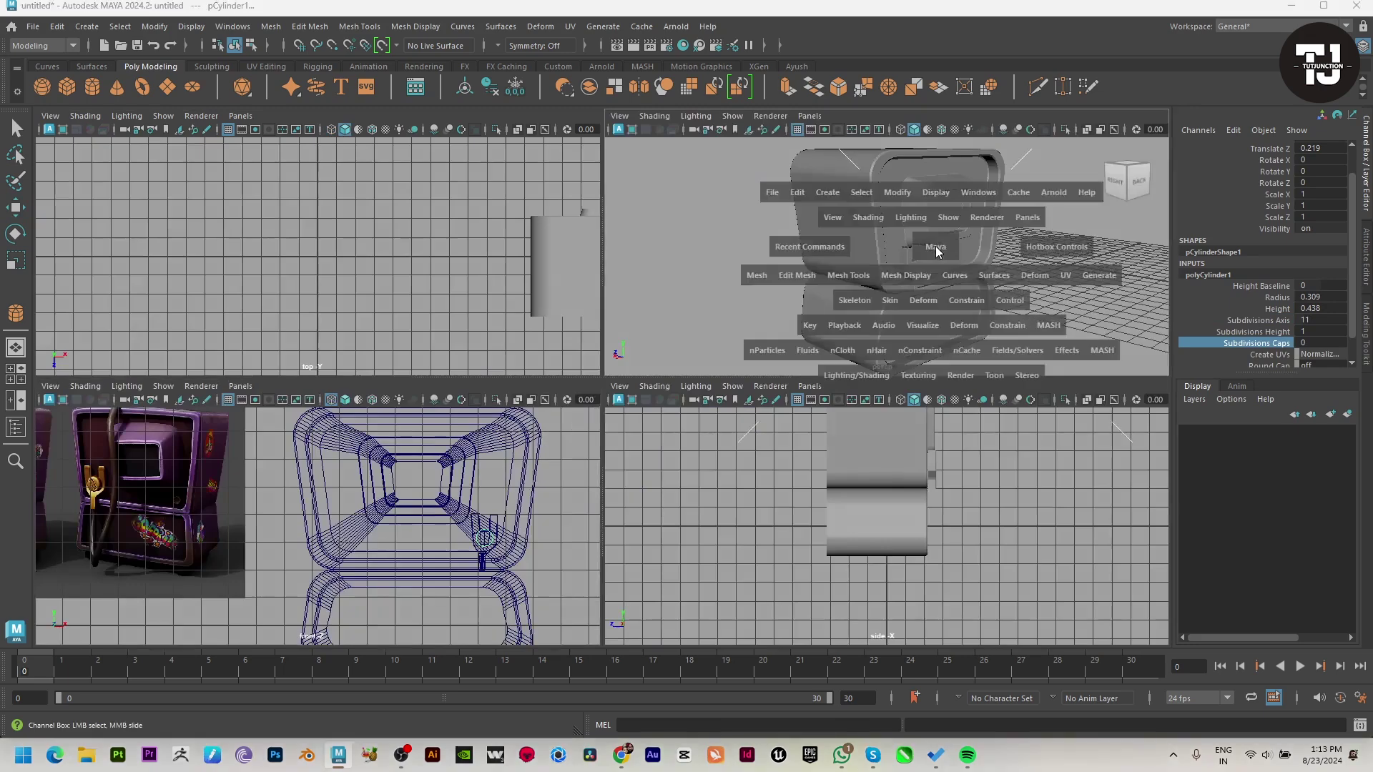
pyautogui.press('f')
pyautogui.keyDown('alt'); pyautogui.moveTo(558, 399); pyautogui.dragTo(649, 400, button='right'); pyautogui.keyUp('alt')
pyautogui.press('w')
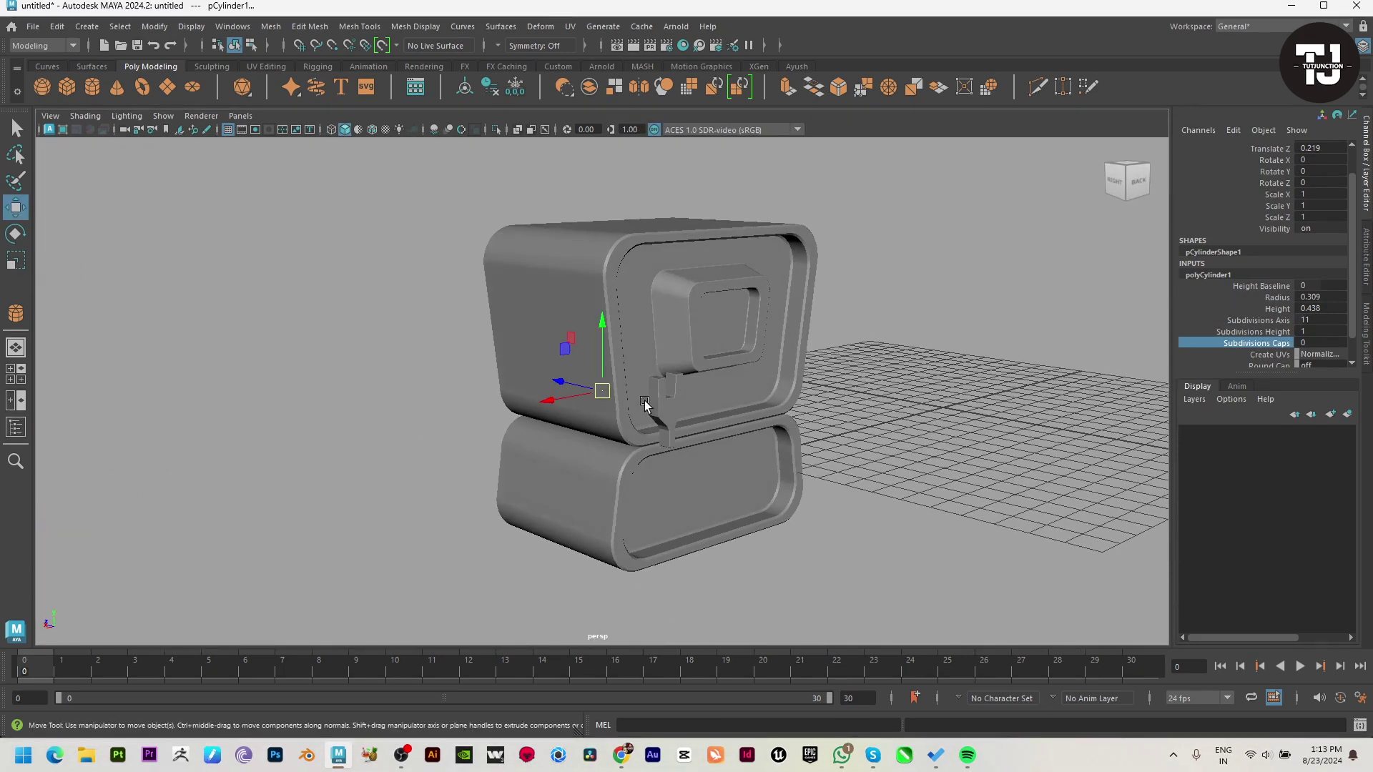
pyautogui.keyDown('alt'); pyautogui.moveTo(649, 400); pyautogui.dragTo(634, 419); pyautogui.keyUp('alt')
pyautogui.moveTo(548, 374); pyautogui.dragTo(643, 392)
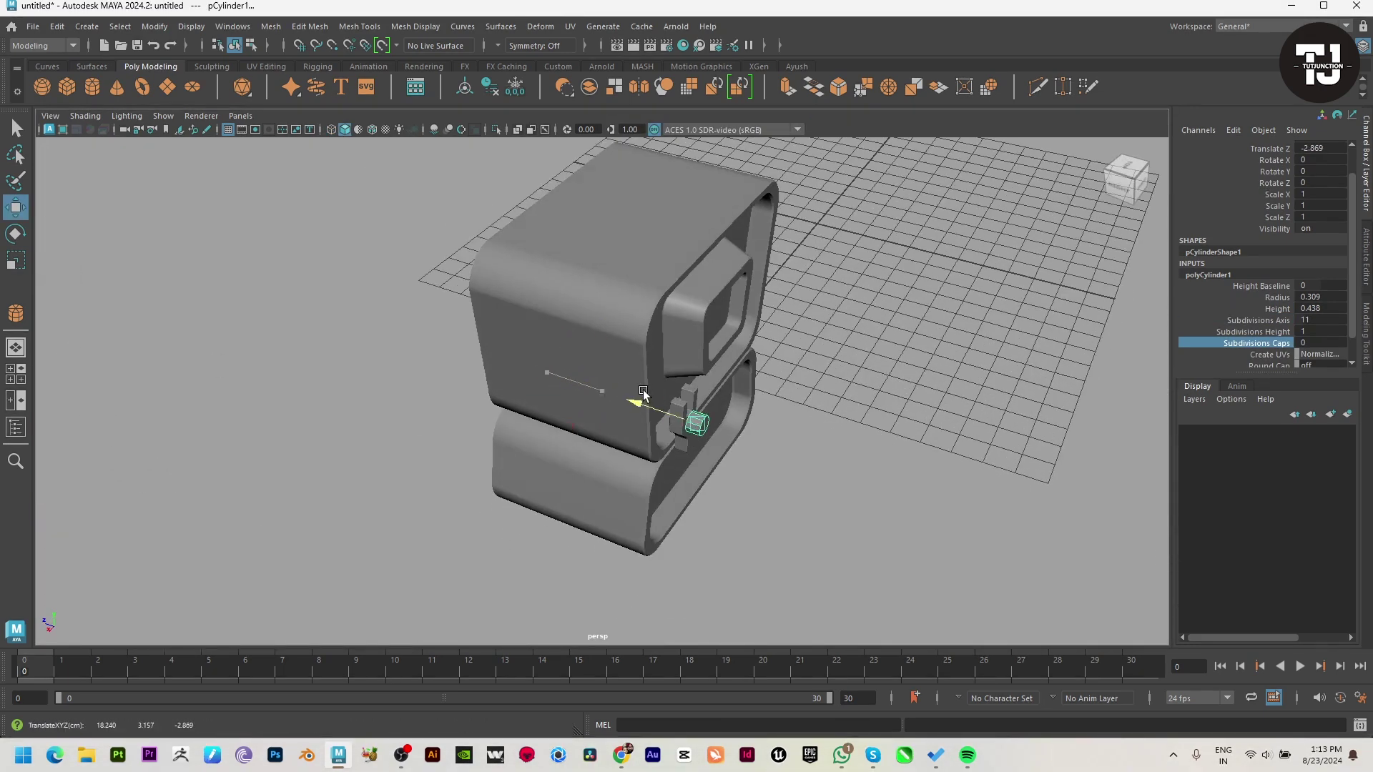
# Push the cylinder's outer end cap inward to shorten it.
pyautogui.press('f')
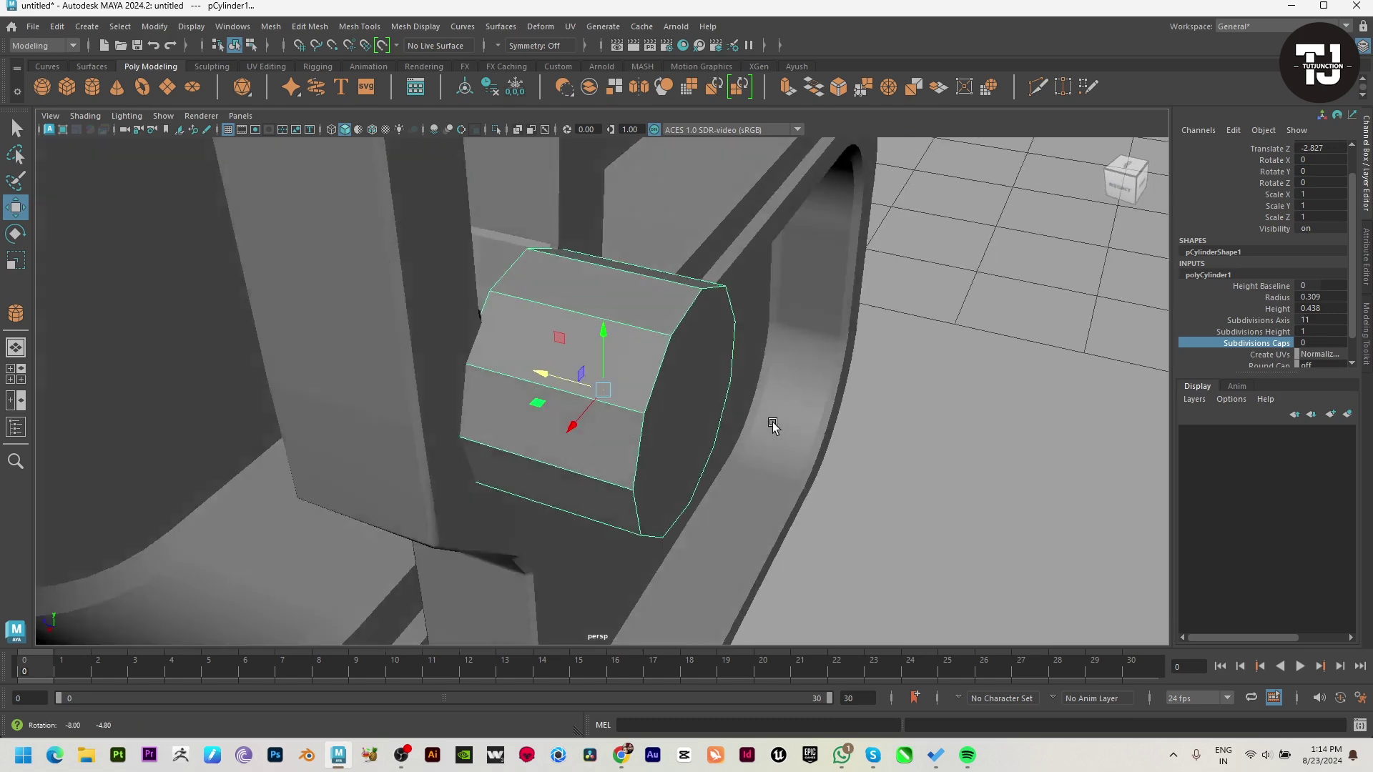
pyautogui.press('F11')
pyautogui.click(669, 437)
pyautogui.moveTo(652, 392)
pyautogui.mouseDown()
pyautogui.moveTo(563, 379)
pyautogui.moveTo(668, 430)
pyautogui.mouseUp()
pyautogui.press('F8')
# Slice two parallel Multi-Cut edges across the cylinder's front cap.
pyautogui.keyDown('shift'); pyautogui.moveTo(612, 309); pyautogui.dragTo(509, 306, button='right'); pyautogui.keyUp('shift')
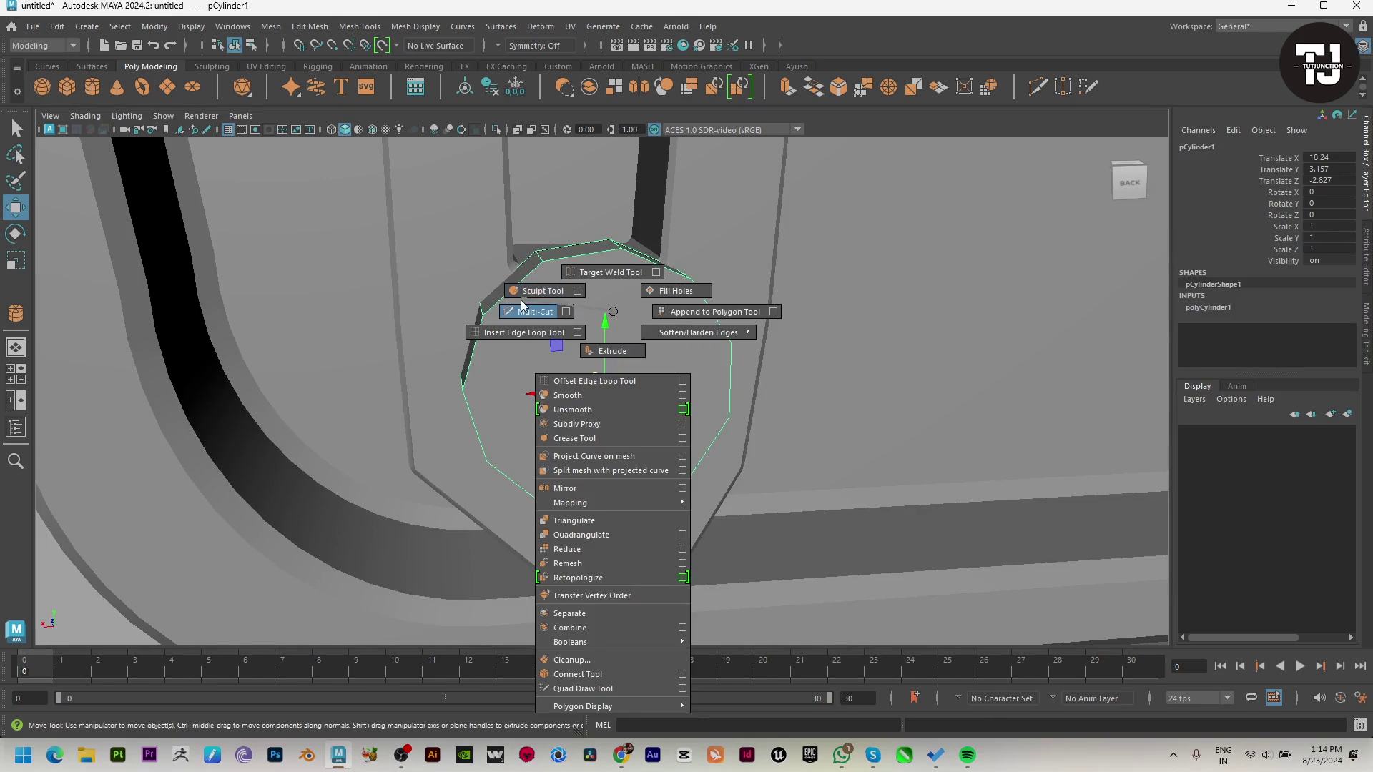
pyautogui.keyDown('alt'); pyautogui.moveTo(655, 395); pyautogui.dragTo(741, 401); pyautogui.keyUp('alt')
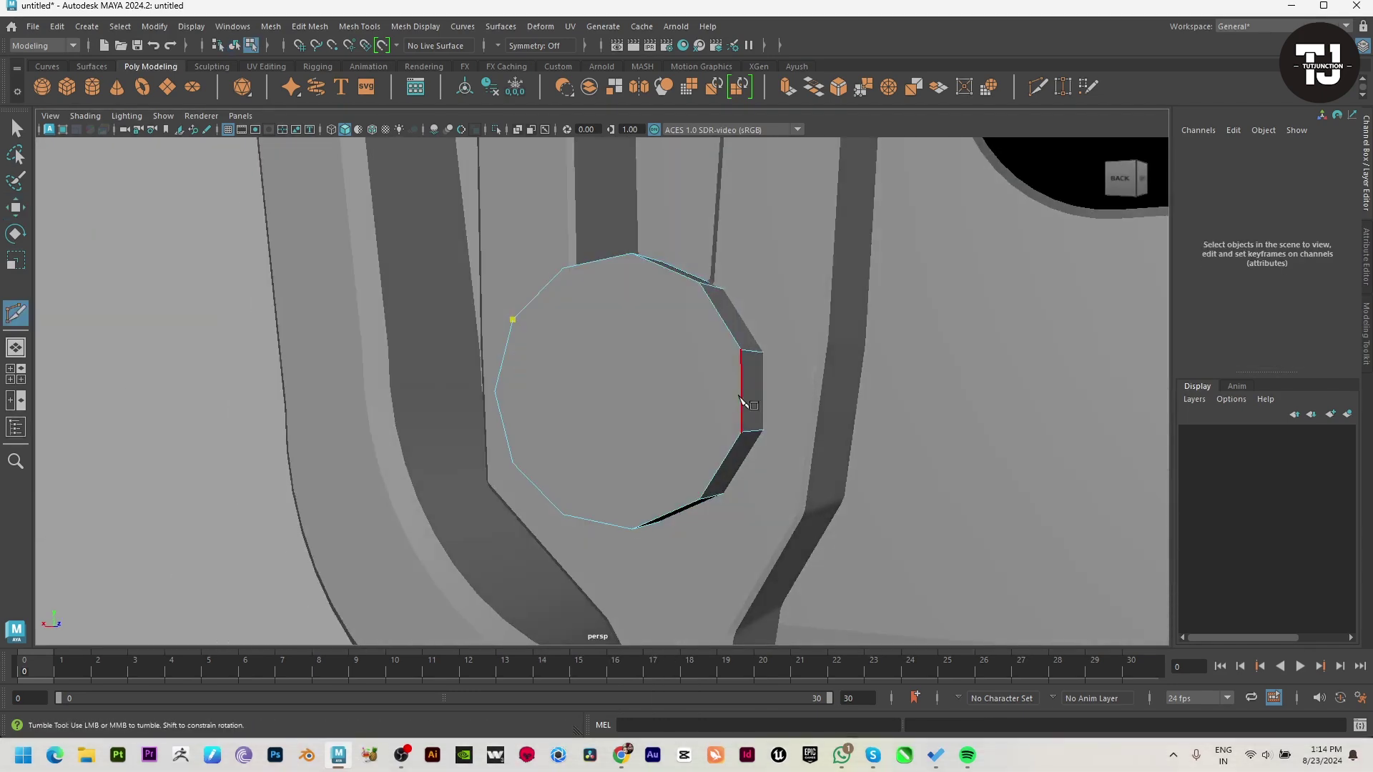
pyautogui.press('Return')
pyautogui.keyDown('alt'); pyautogui.moveTo(748, 501); pyautogui.dragTo(583, 443); pyautogui.keyUp('alt')
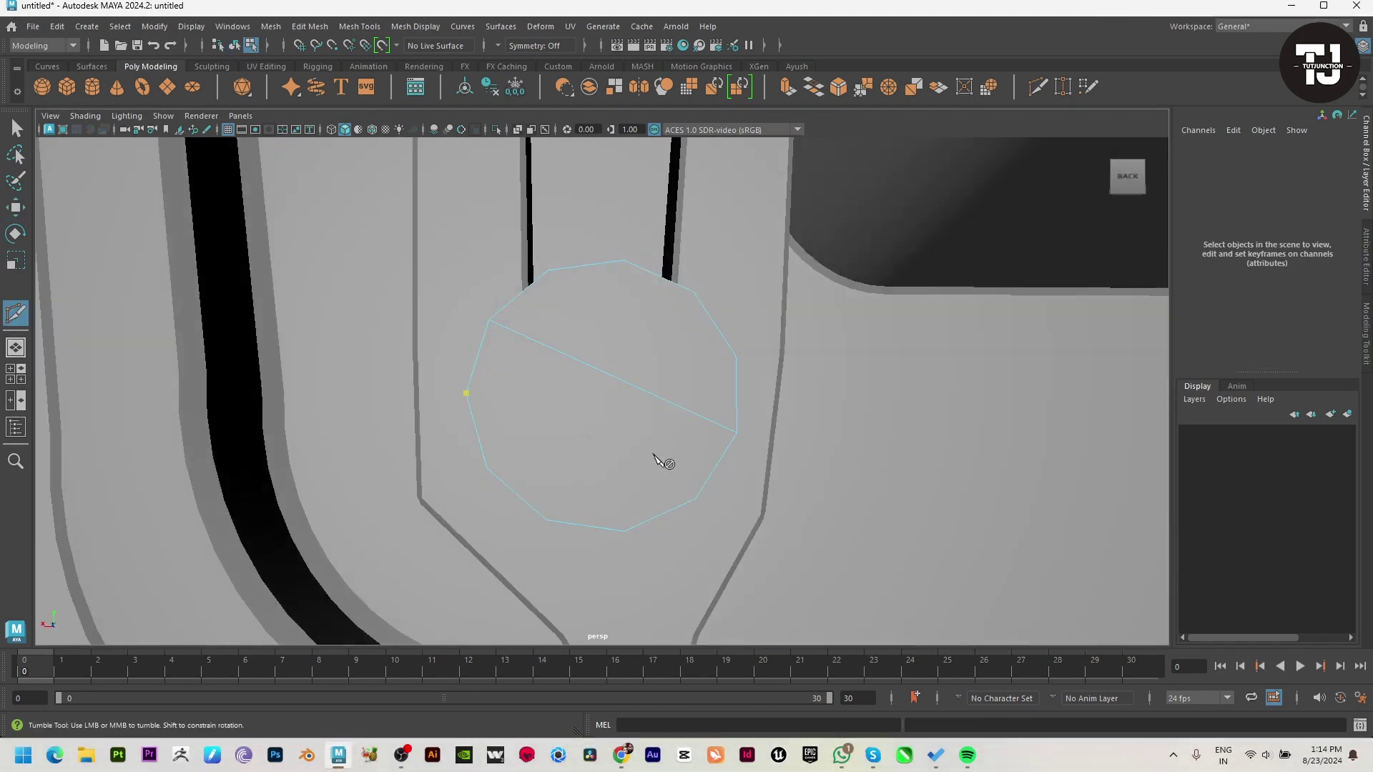
pyautogui.keyDown('alt'); pyautogui.moveTo(644, 561); pyautogui.dragTo(751, 527); pyautogui.keyUp('alt')
pyautogui.click(600, 252)
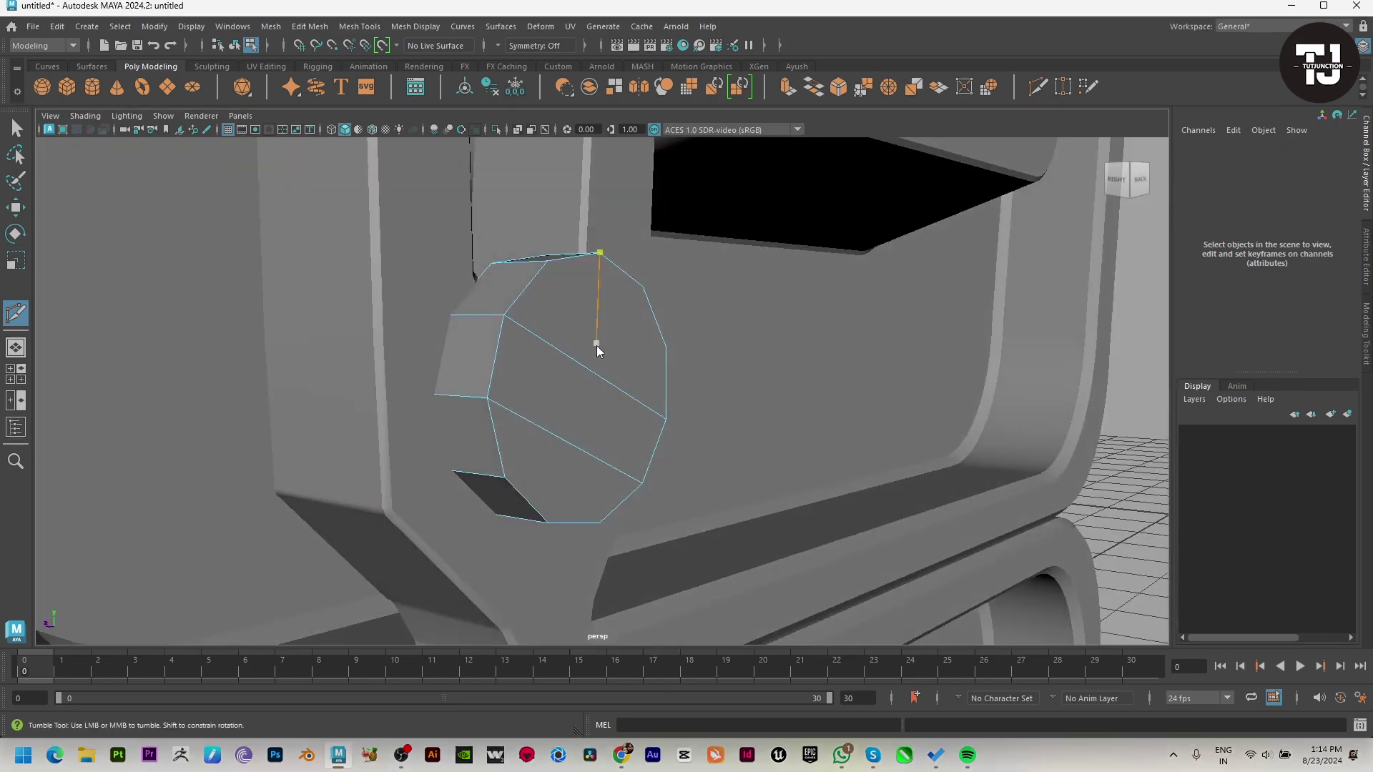
pyautogui.press('w')
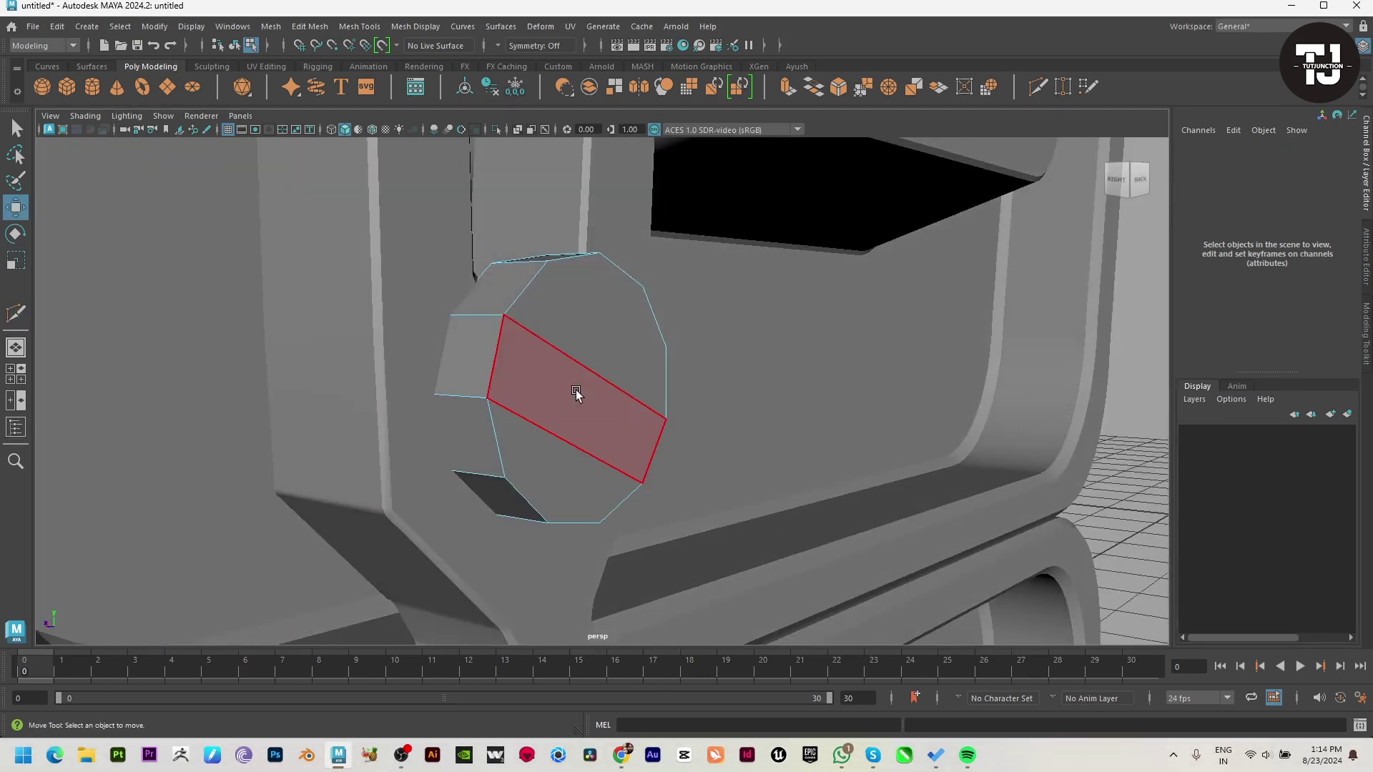
# Select the cap's rim edge loop and bevel it (Fraction 0.5, 1 segment).
pyautogui.click(577, 392)
pyautogui.doubleClick(526, 288)
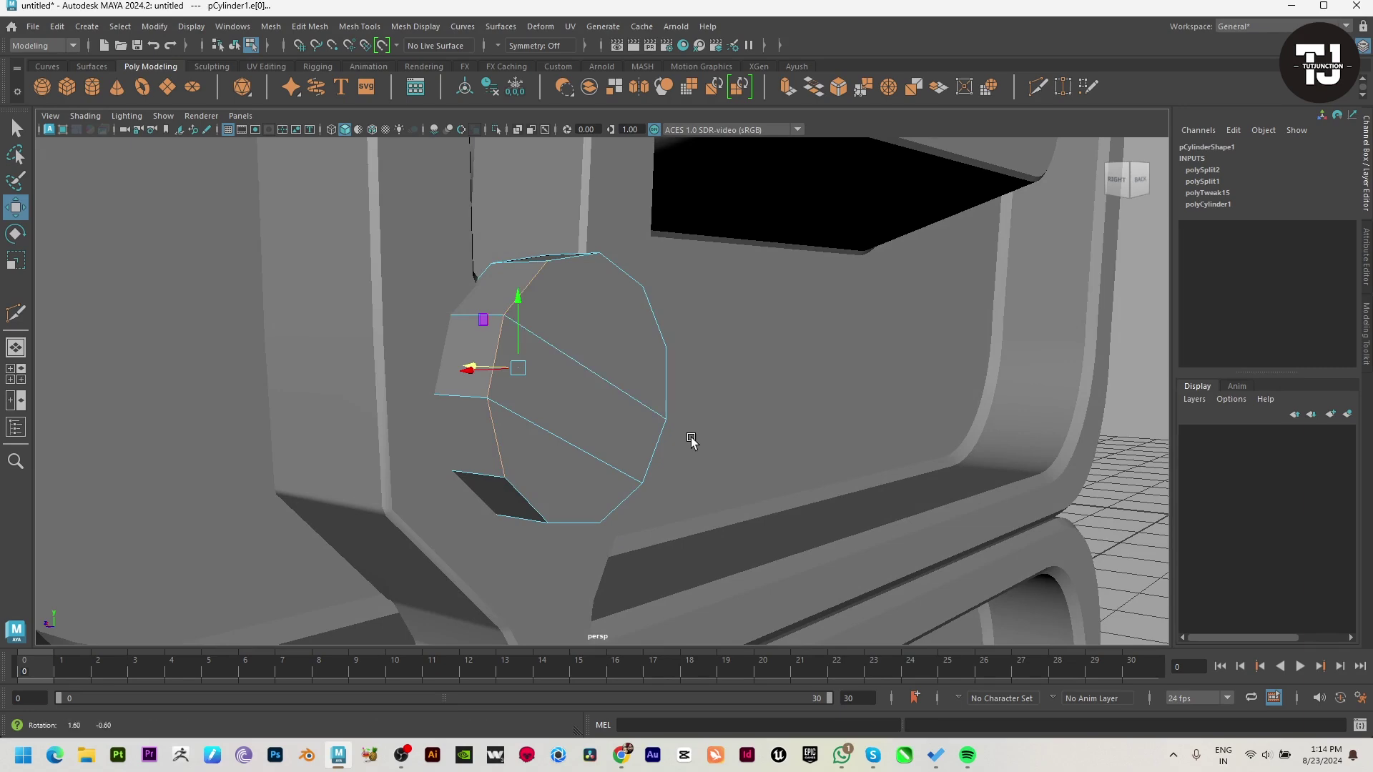
pyautogui.moveTo(691, 441)
pyautogui.keyDown('alt'); pyautogui.mouseDown()
pyautogui.moveTo(585, 285)
pyautogui.moveTo(660, 368)
pyautogui.mouseUp(); pyautogui.keyUp('alt')
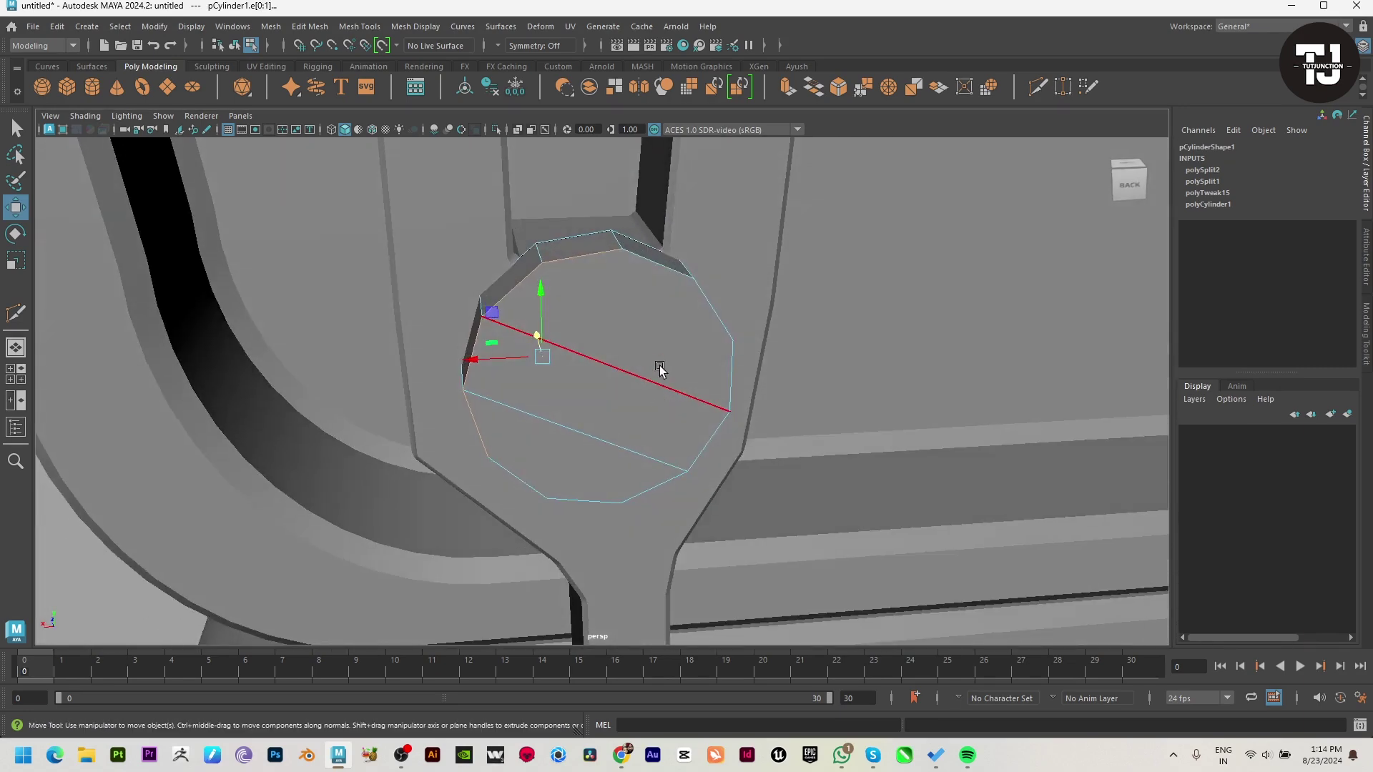
pyautogui.keyDown('shift'); pyautogui.click(664, 286); pyautogui.keyUp('shift')
pyautogui.keyDown('shift'); pyautogui.click(719, 372); pyautogui.keyUp('shift')
pyautogui.keyDown('shift'); pyautogui.click(701, 429); pyautogui.keyUp('shift')
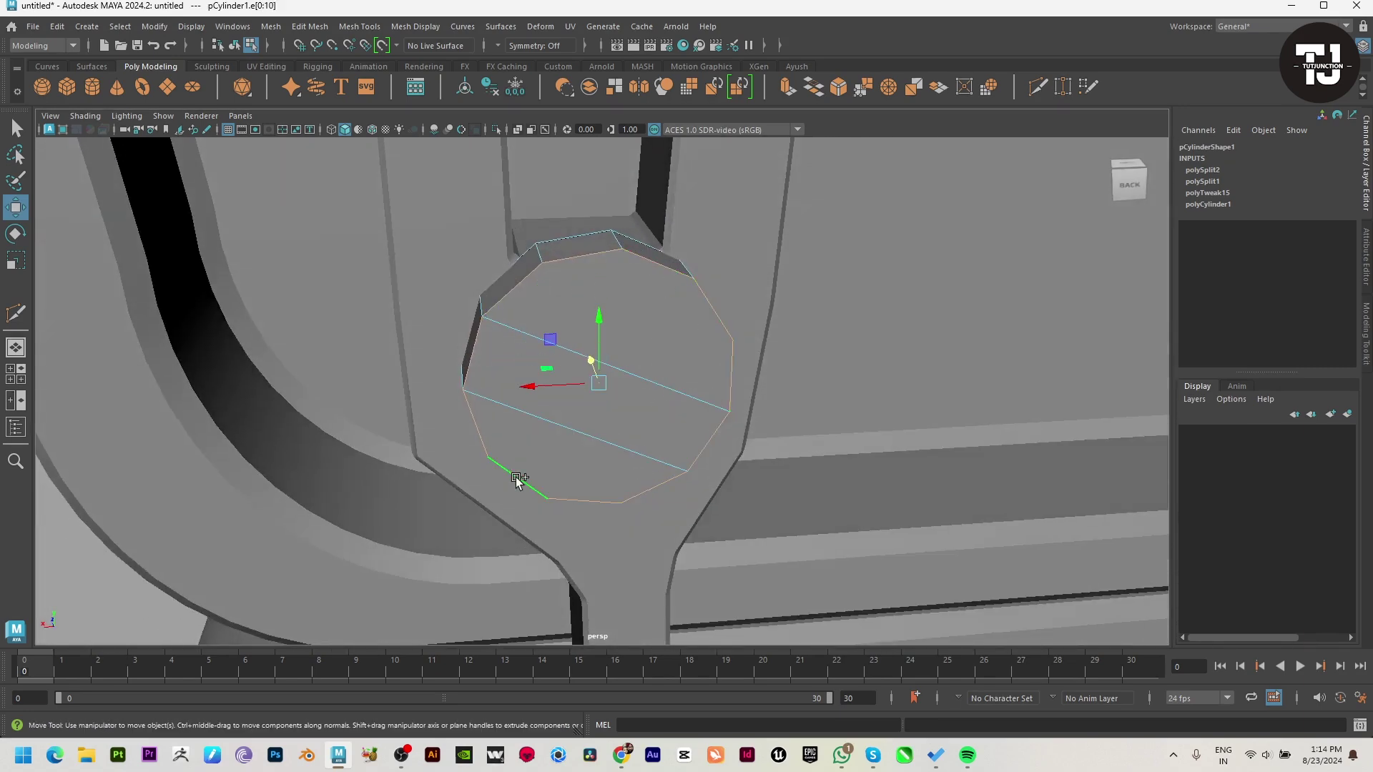
pyautogui.keyDown('shift'); pyautogui.moveTo(690, 286); pyautogui.dragTo(780, 290, button='right'); pyautogui.keyUp('shift')
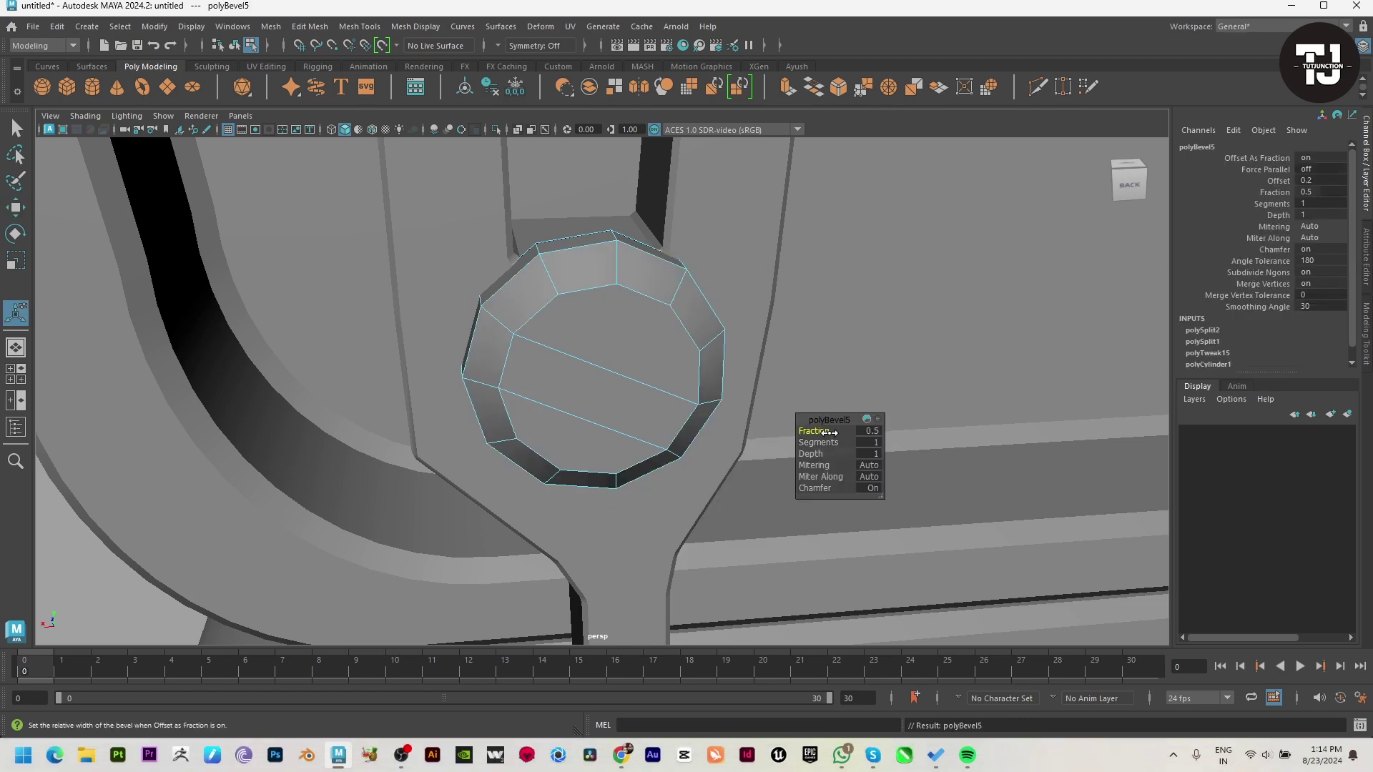
# Narrow the rim bevel to Fraction 0.041 and select the cap's middle strip of faces.
pyautogui.moveTo(830, 433); pyautogui.dragTo(497, 423)
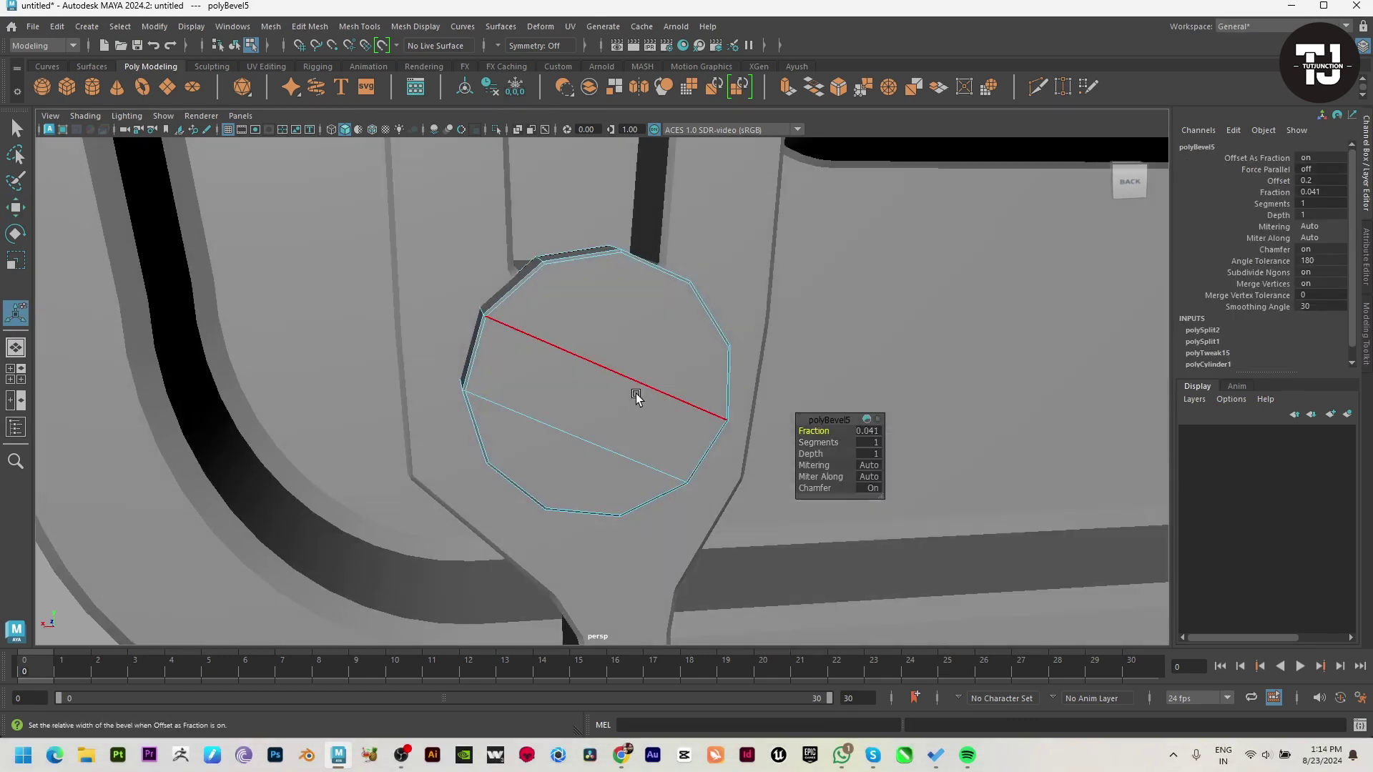
pyautogui.press('F11')
pyautogui.click(594, 407)
# Extrude the middle strip and recess it to Local Translate Z -0.043 as a screw-head slot.
pyautogui.hotkey('ctrl', 'e')
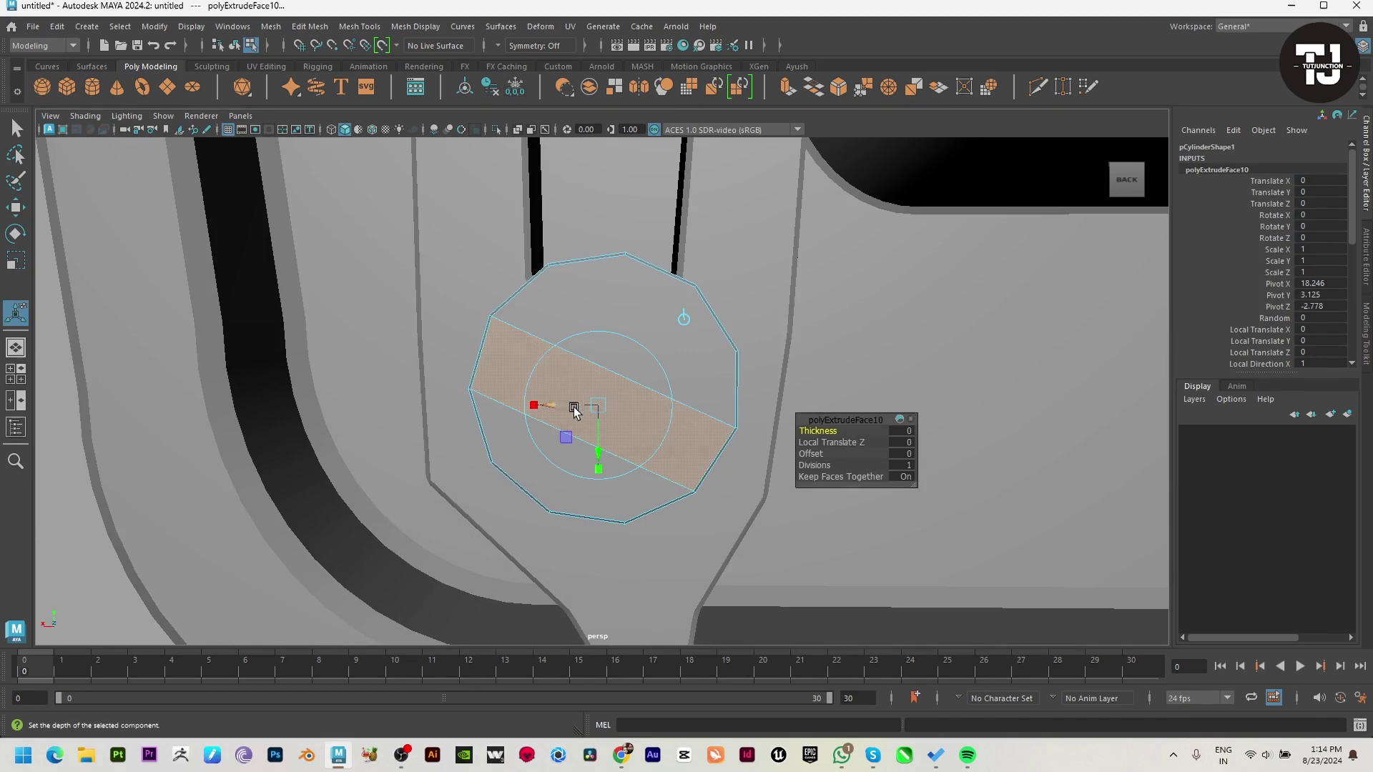
pyautogui.moveTo(534, 406); pyautogui.dragTo(588, 404)
pyautogui.hotkey('ctrl', 'z')
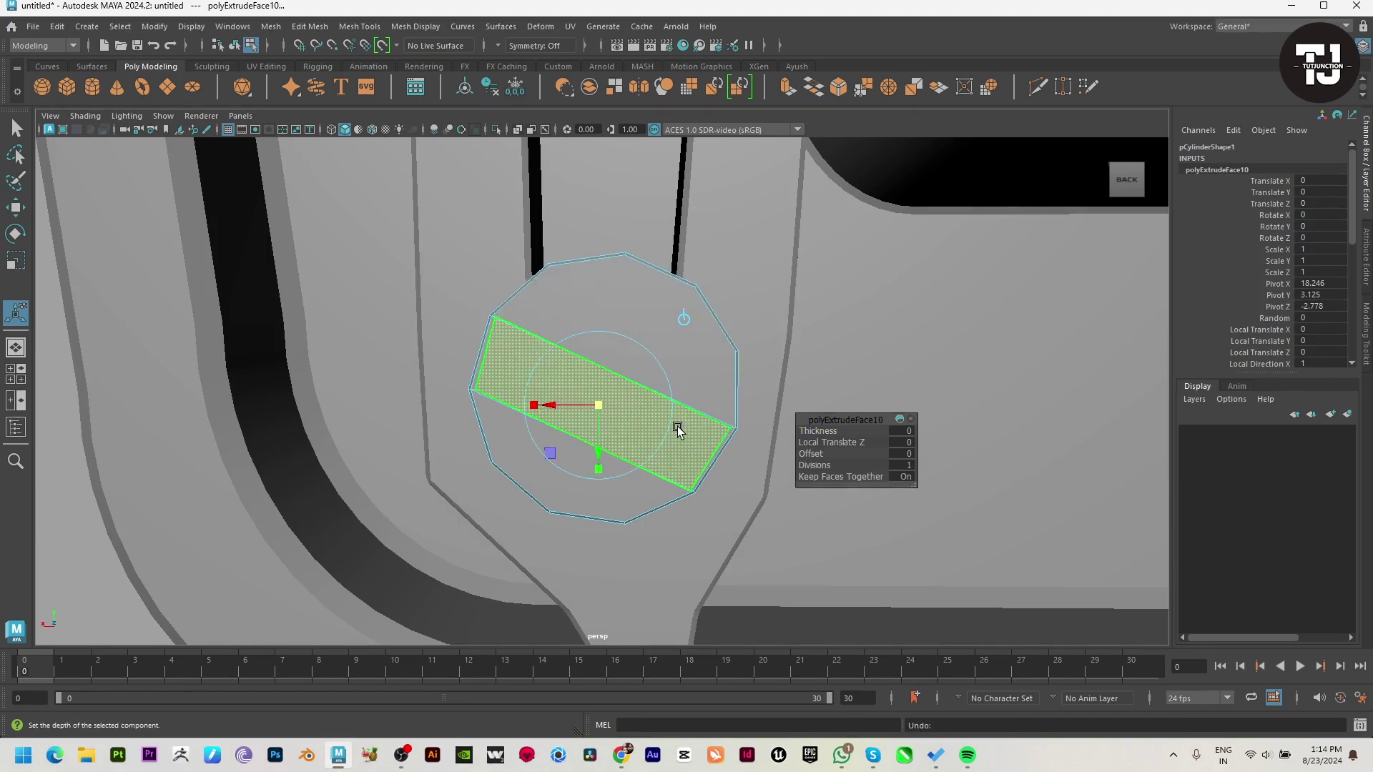
pyautogui.press('space')
pyautogui.press('space')
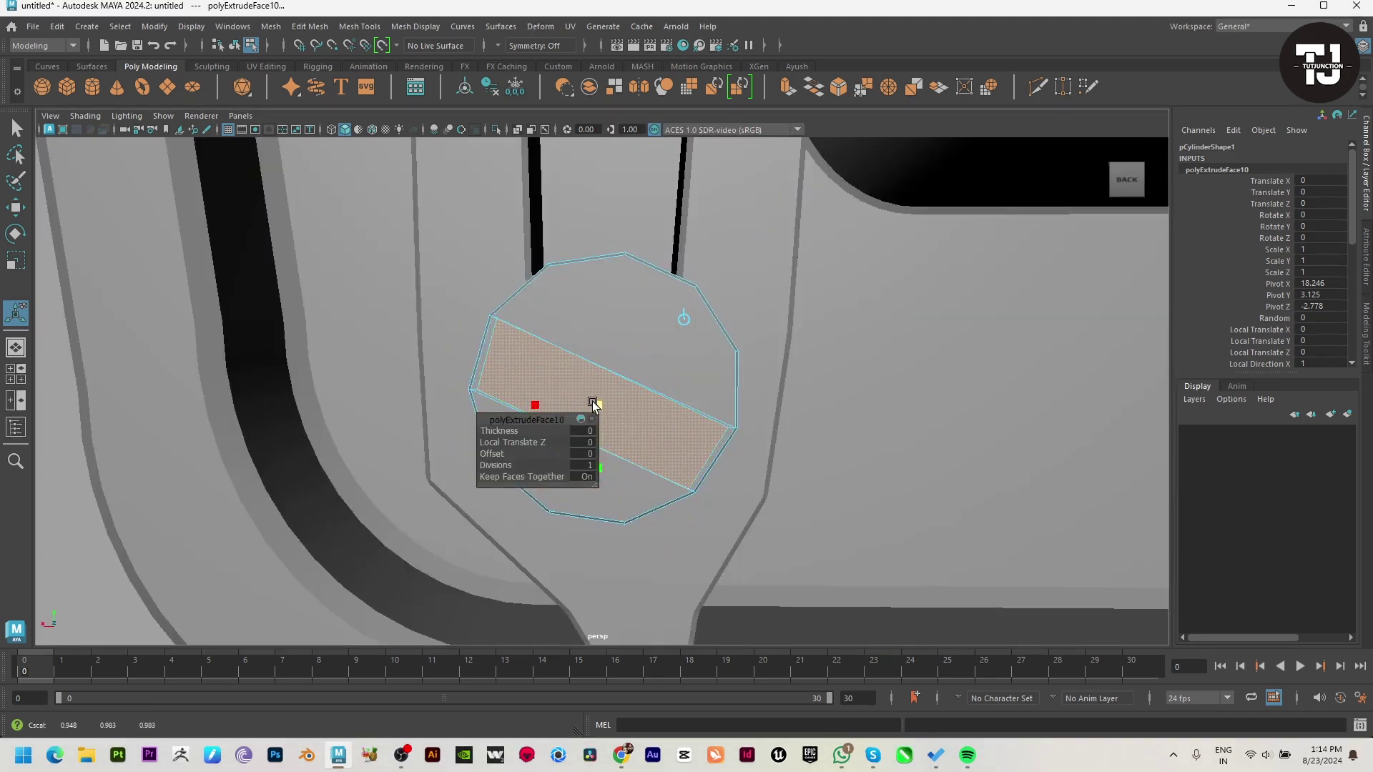
pyautogui.hotkey('ctrl', 'e')
pyautogui.keyDown('alt'); pyautogui.moveTo(589, 400); pyautogui.dragTo(809, 429); pyautogui.keyUp('alt')
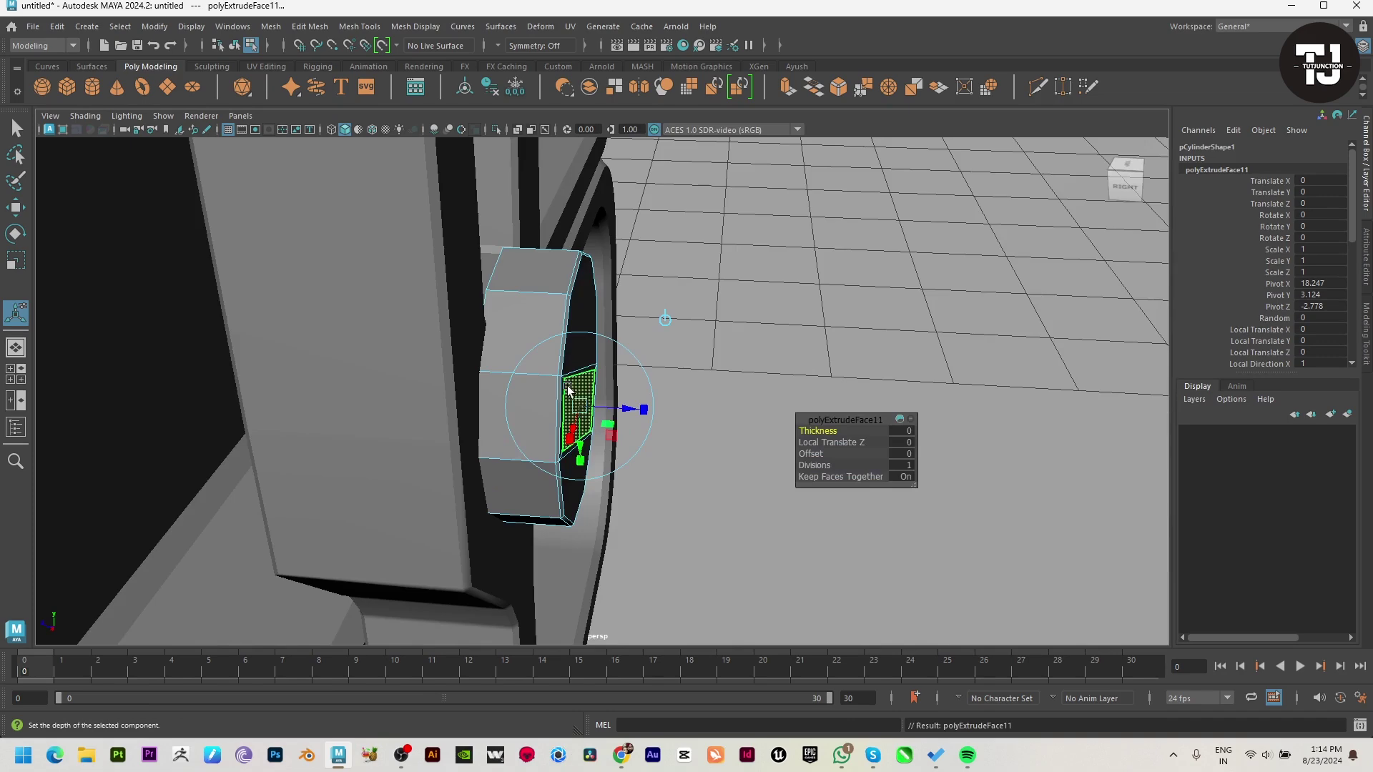
pyautogui.moveTo(628, 415); pyautogui.dragTo(431, 438)
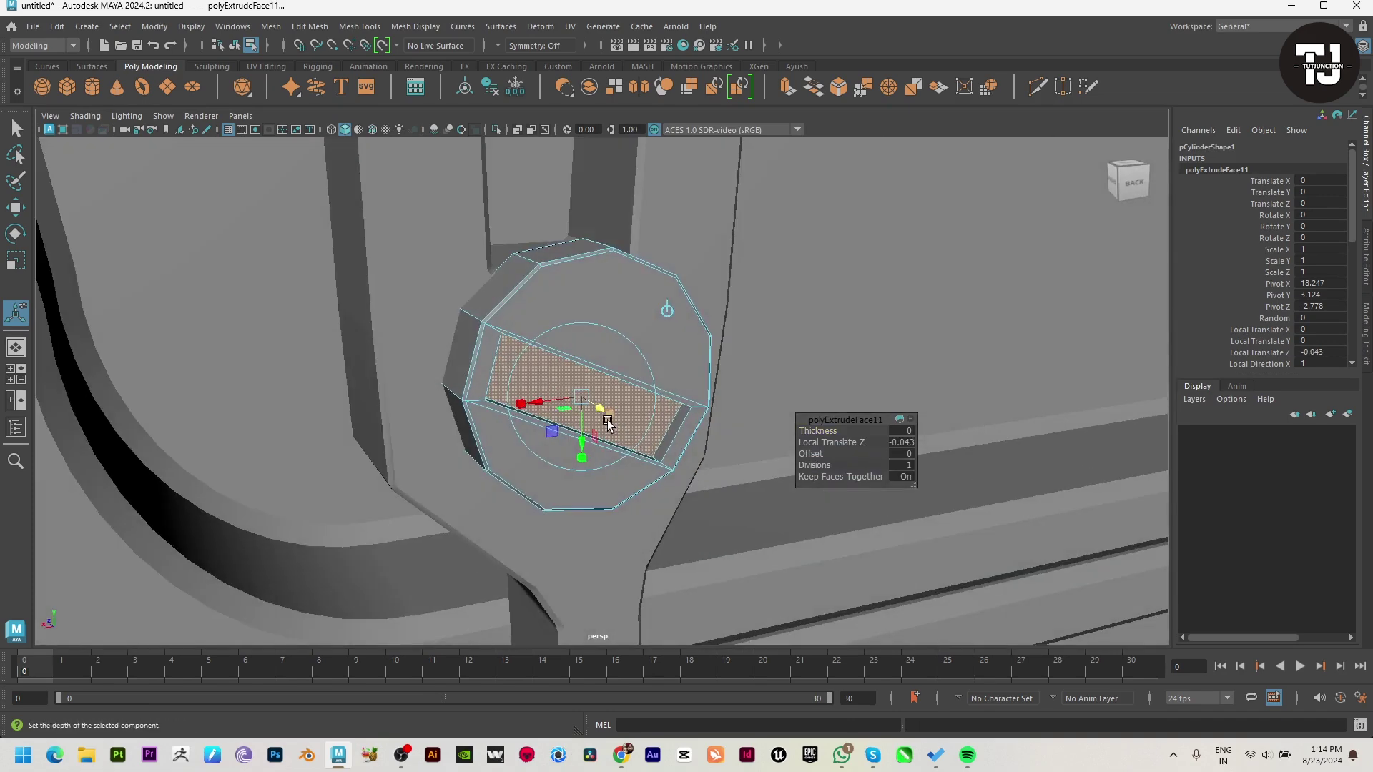
pyautogui.press('q')
pyautogui.keyDown('alt'); pyautogui.moveTo(431, 437); pyautogui.dragTo(175, 378, button='right'); pyautogui.keyUp('alt')
pyautogui.click(175, 378)
pyautogui.moveTo(175, 378)
pyautogui.keyDown('alt'); pyautogui.mouseDown()
pyautogui.moveTo(452, 429)
pyautogui.moveTo(352, 398)
pyautogui.moveTo(414, 403)
pyautogui.moveTo(369, 398)
pyautogui.mouseUp(); pyautogui.keyUp('alt')
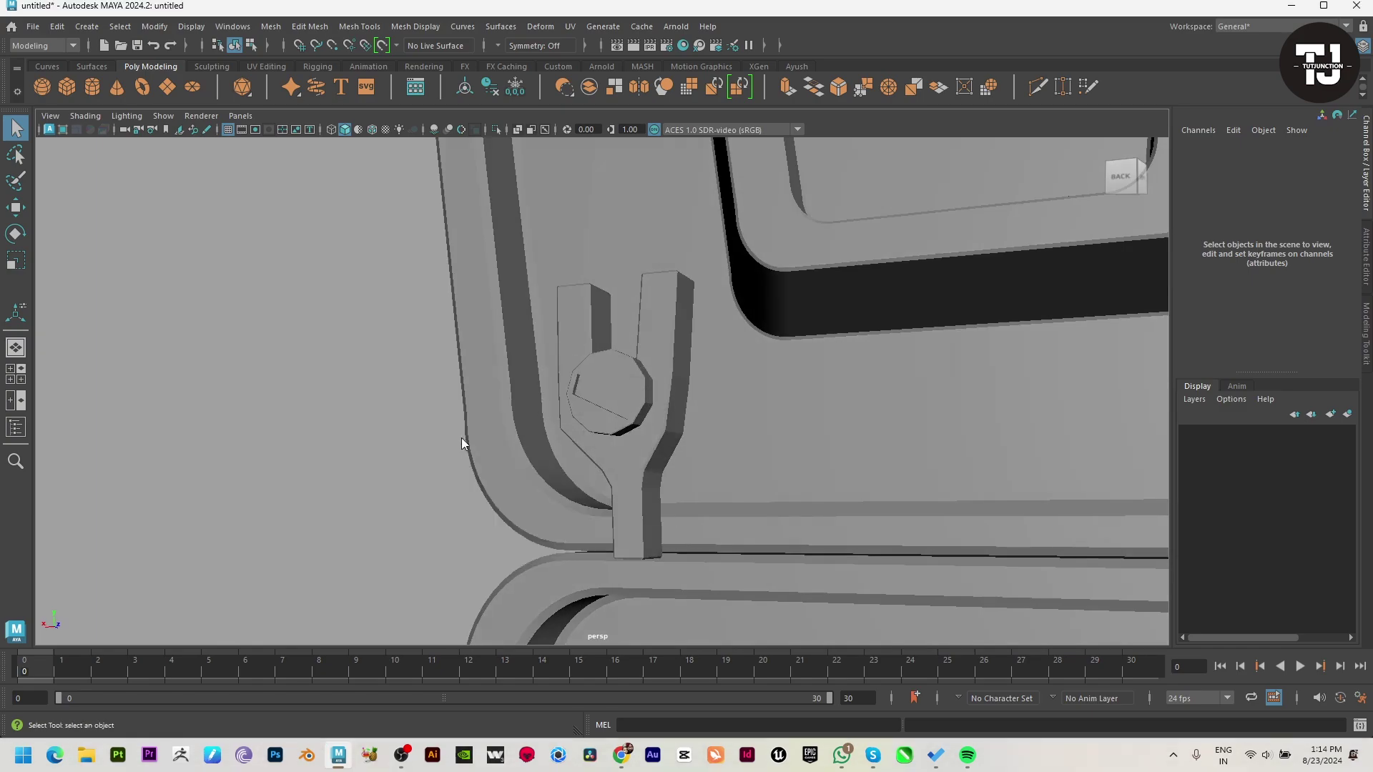
pyautogui.press('space')
pyautogui.press('space')
# Choose the EP Curve Tool from the Curves shelf and set its degree to 3 Cubic.
pyautogui.scroll(-1, 849, 479)
pyautogui.scroll(-1, 899, 392)
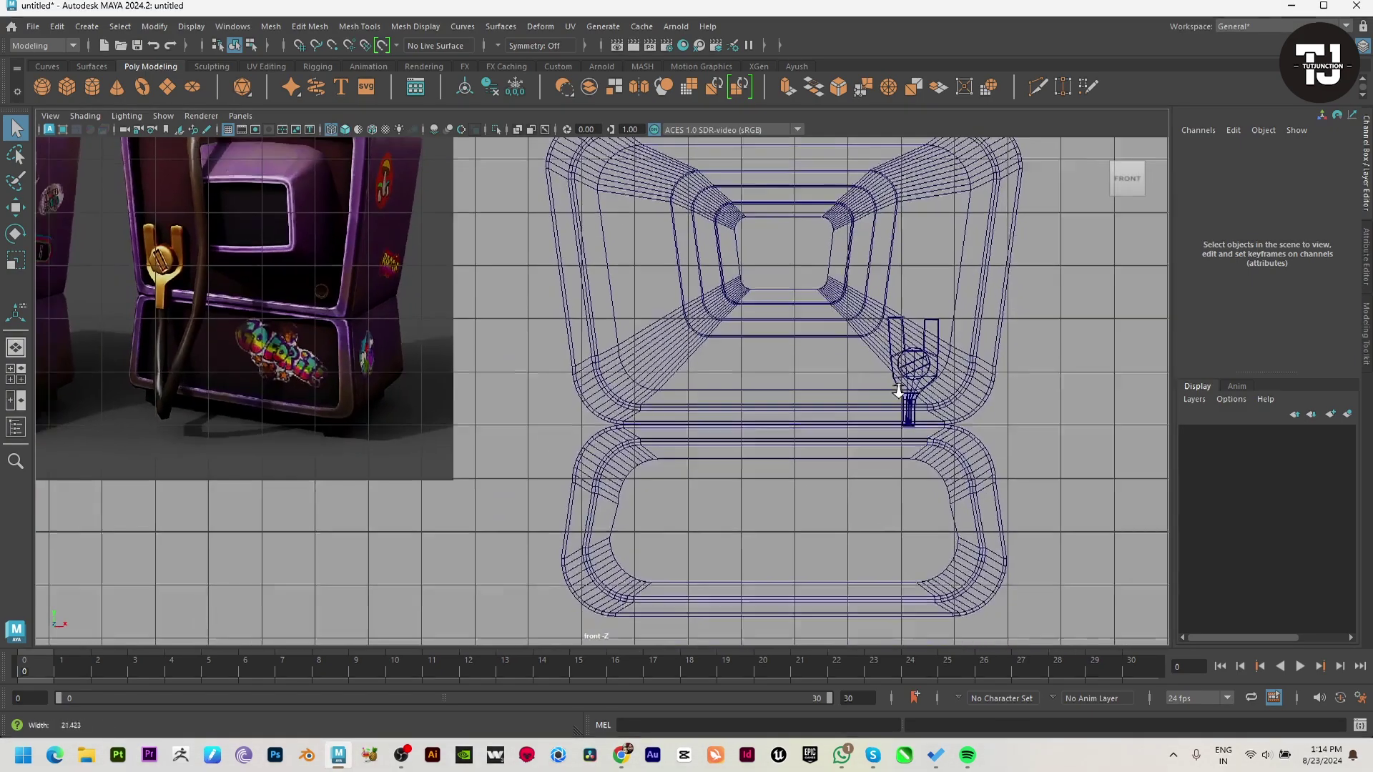
pyautogui.scroll(-2, 560, 319)
pyautogui.click(46, 66)
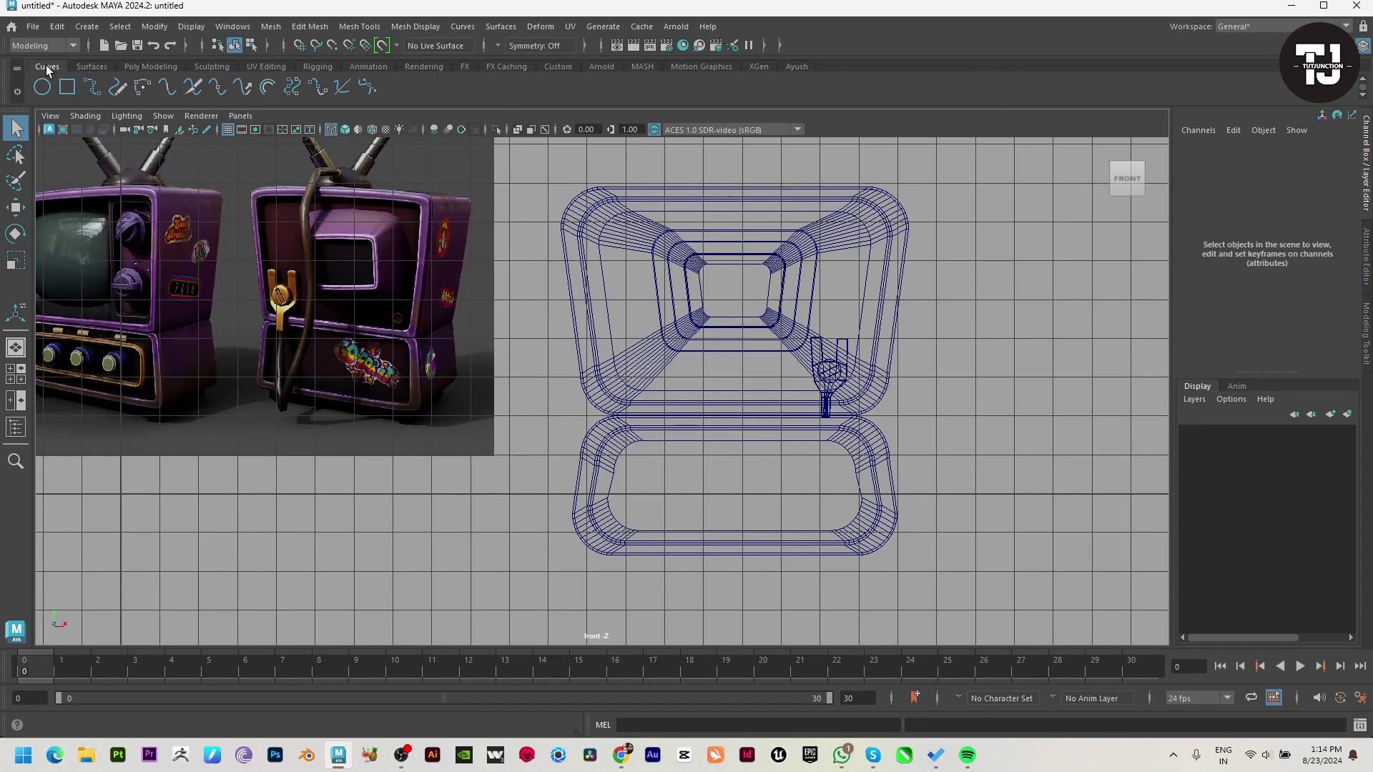
pyautogui.click(91, 89)
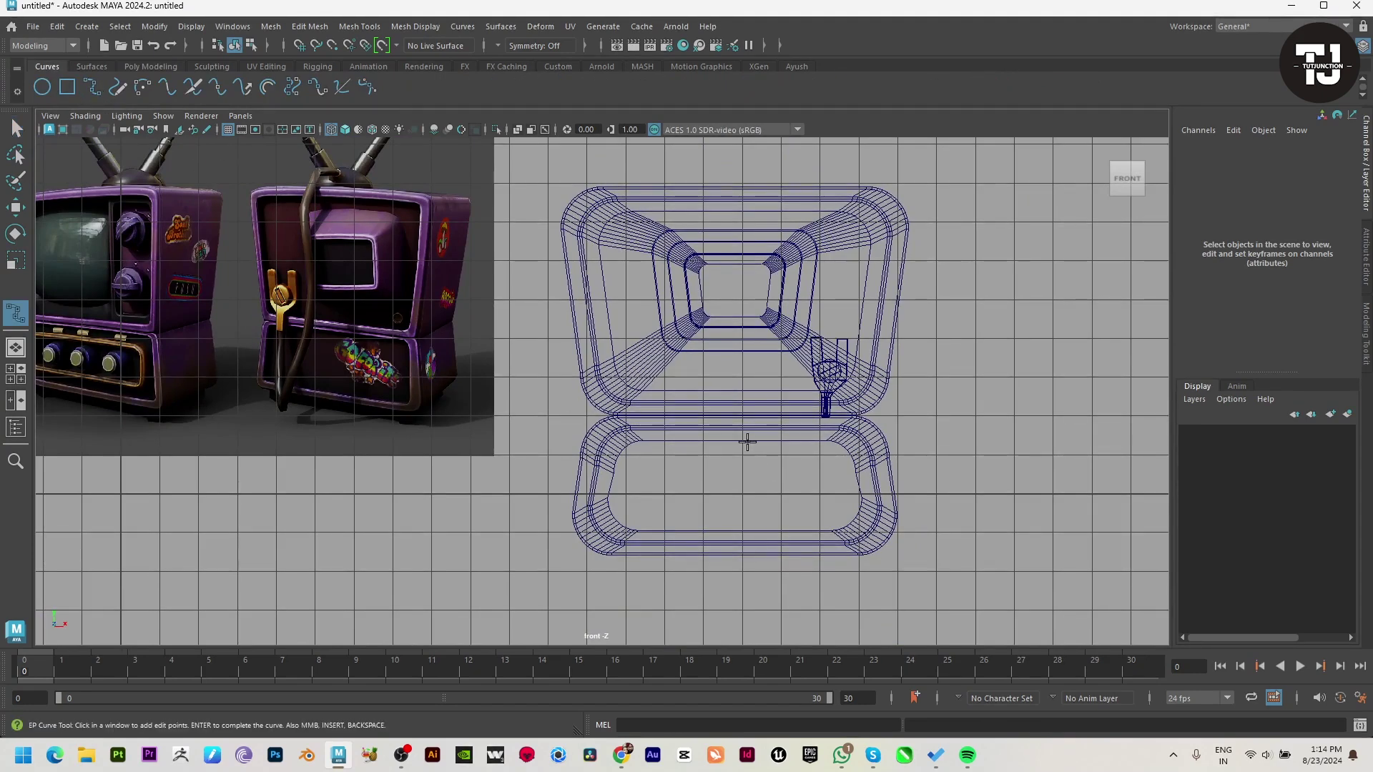
pyautogui.click(825, 414)
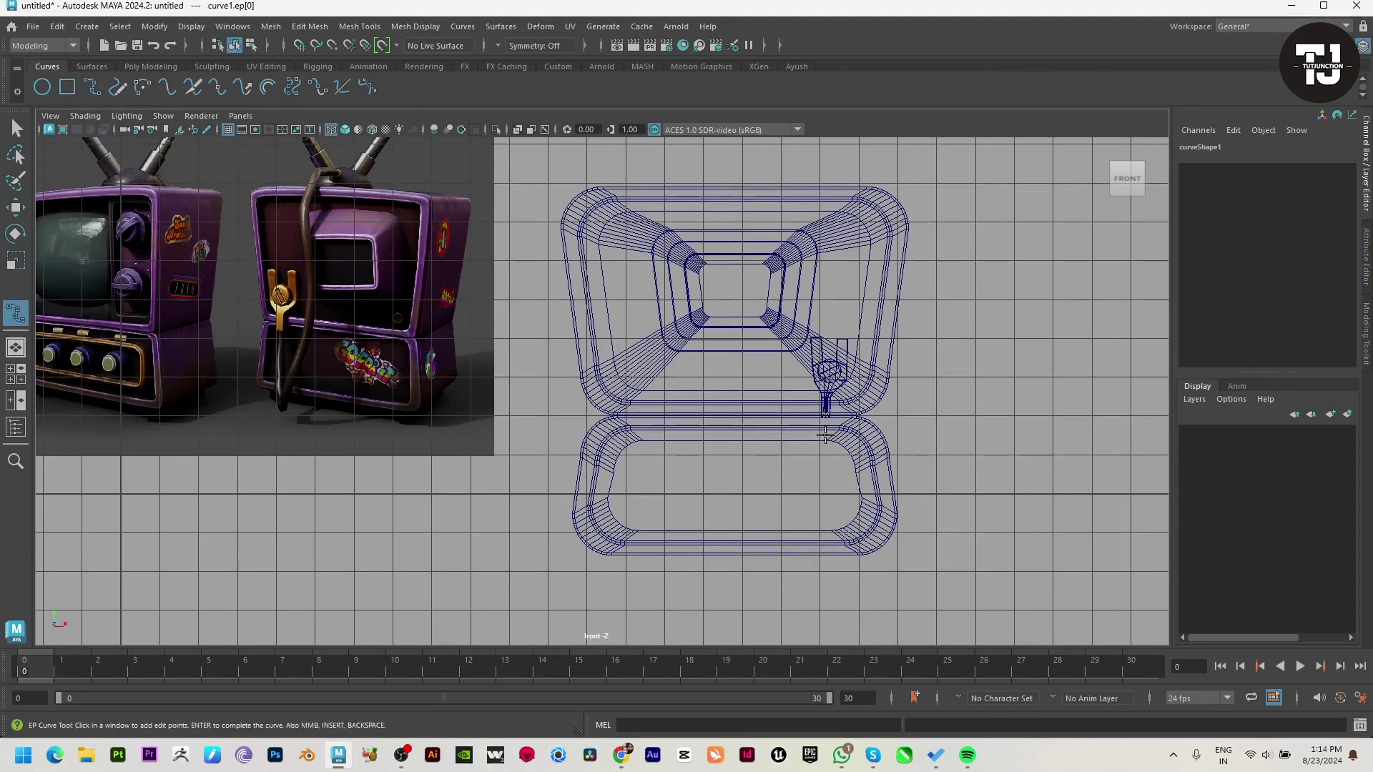
pyautogui.click(822, 469)
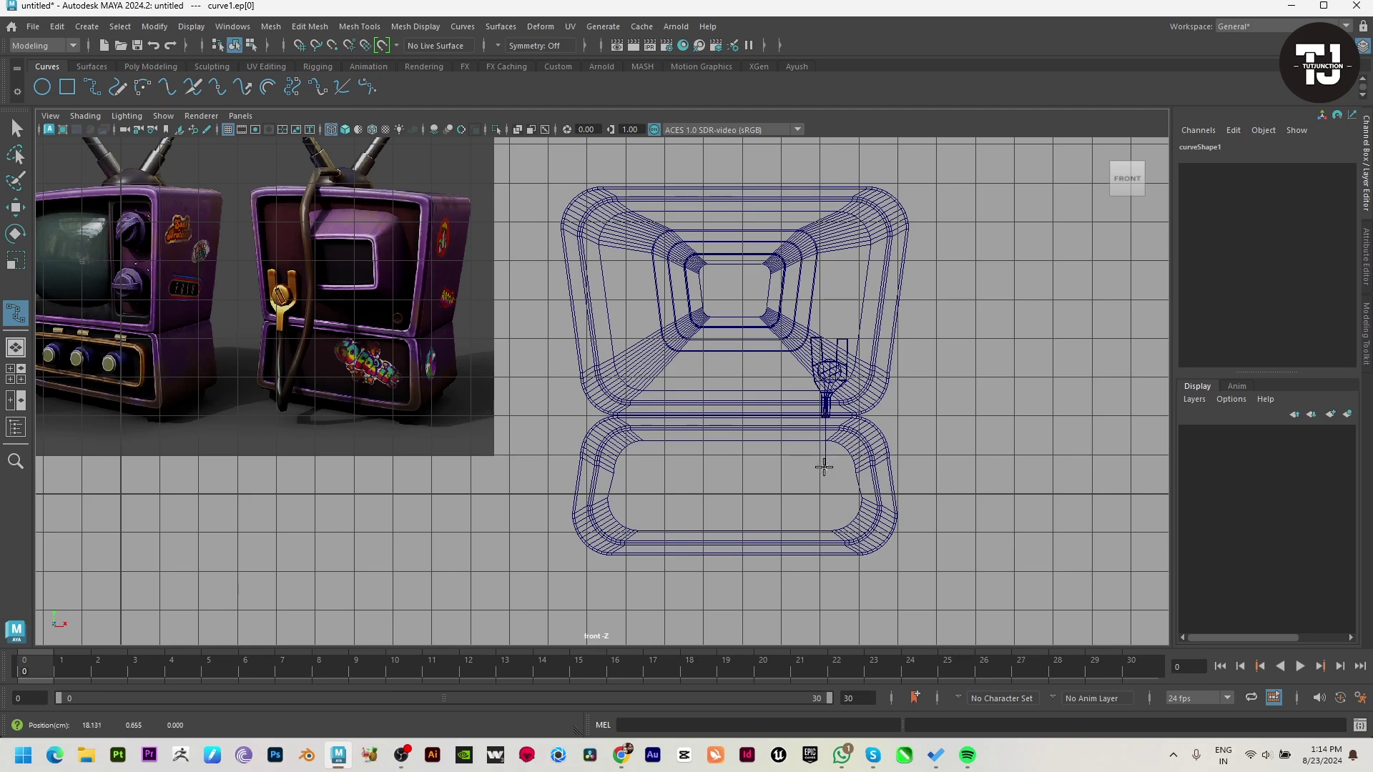
pyautogui.click(811, 533)
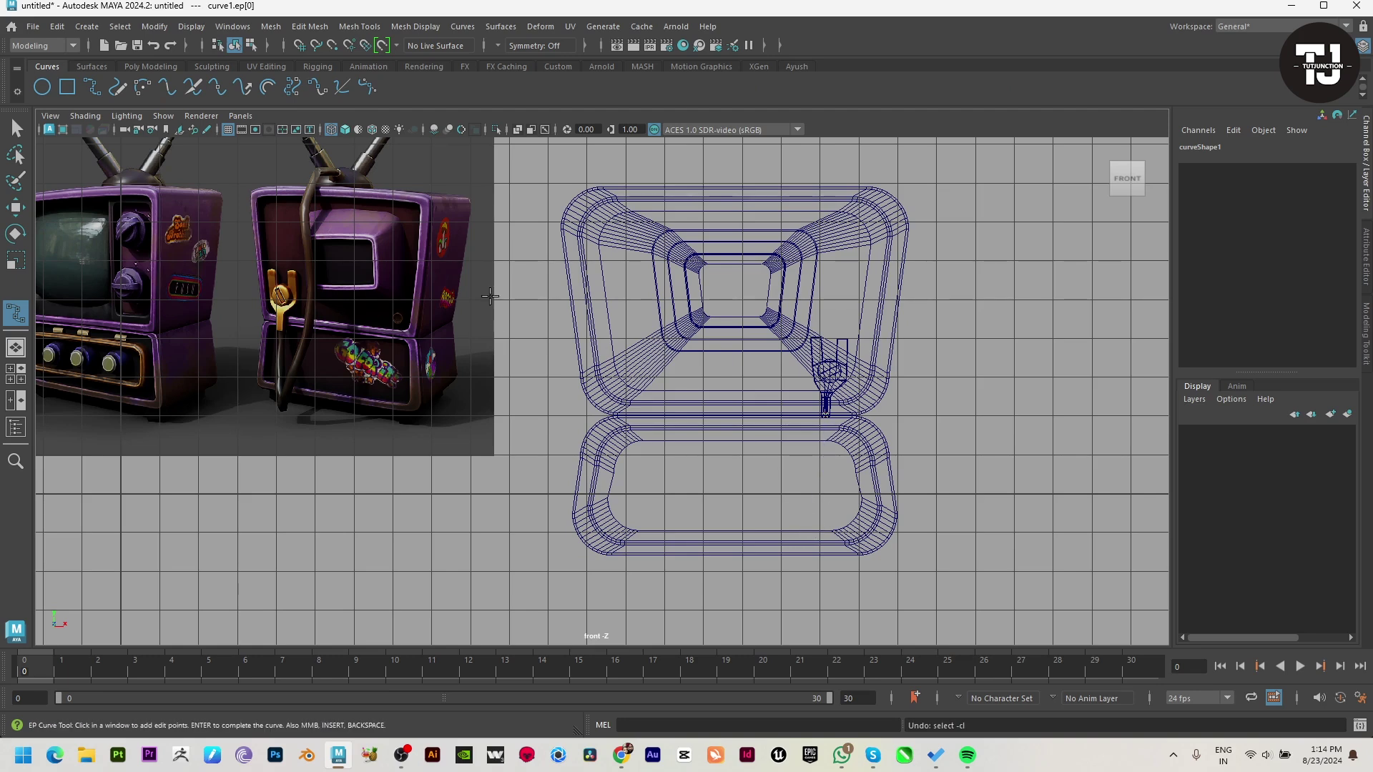
pyautogui.hotkey('ctrl', 'z')
pyautogui.doubleClick(92, 88)
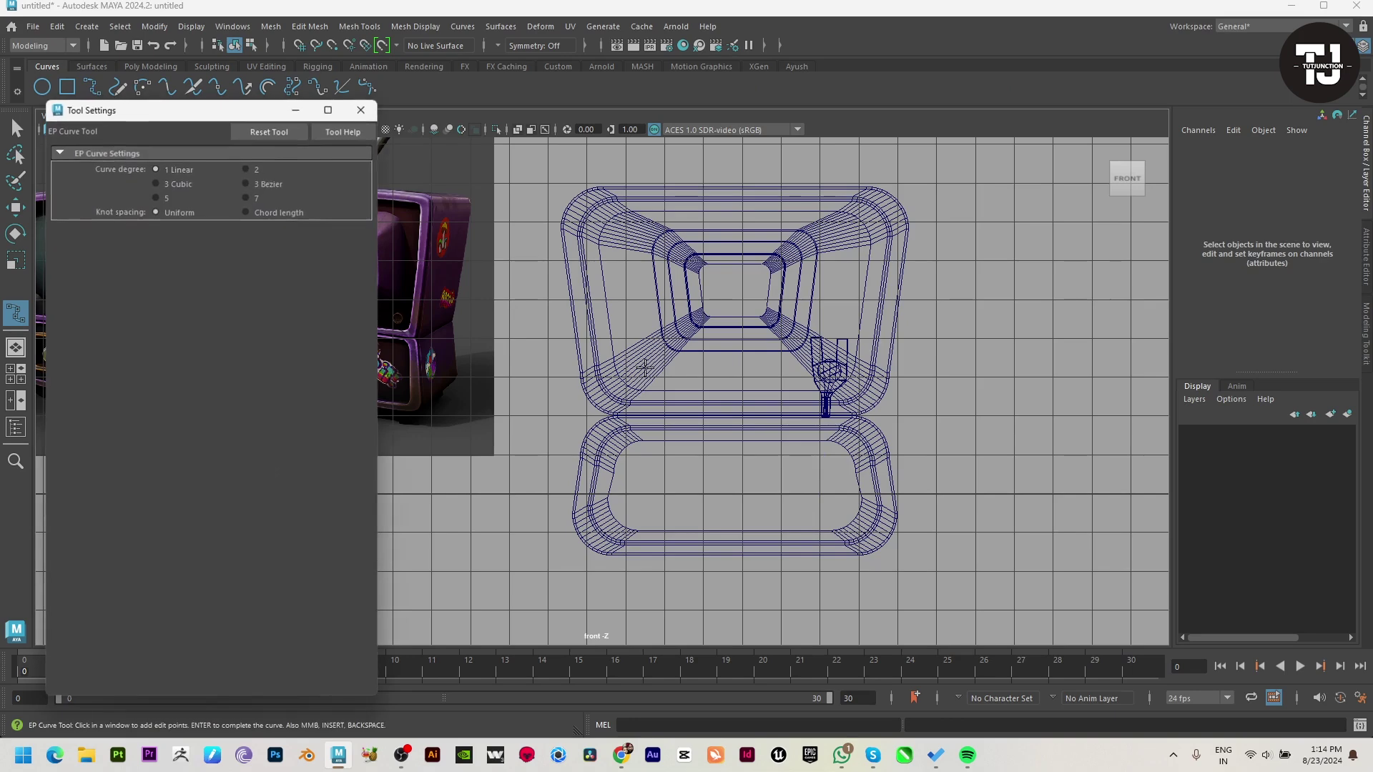
pyautogui.click(191, 183)
pyautogui.click(360, 111)
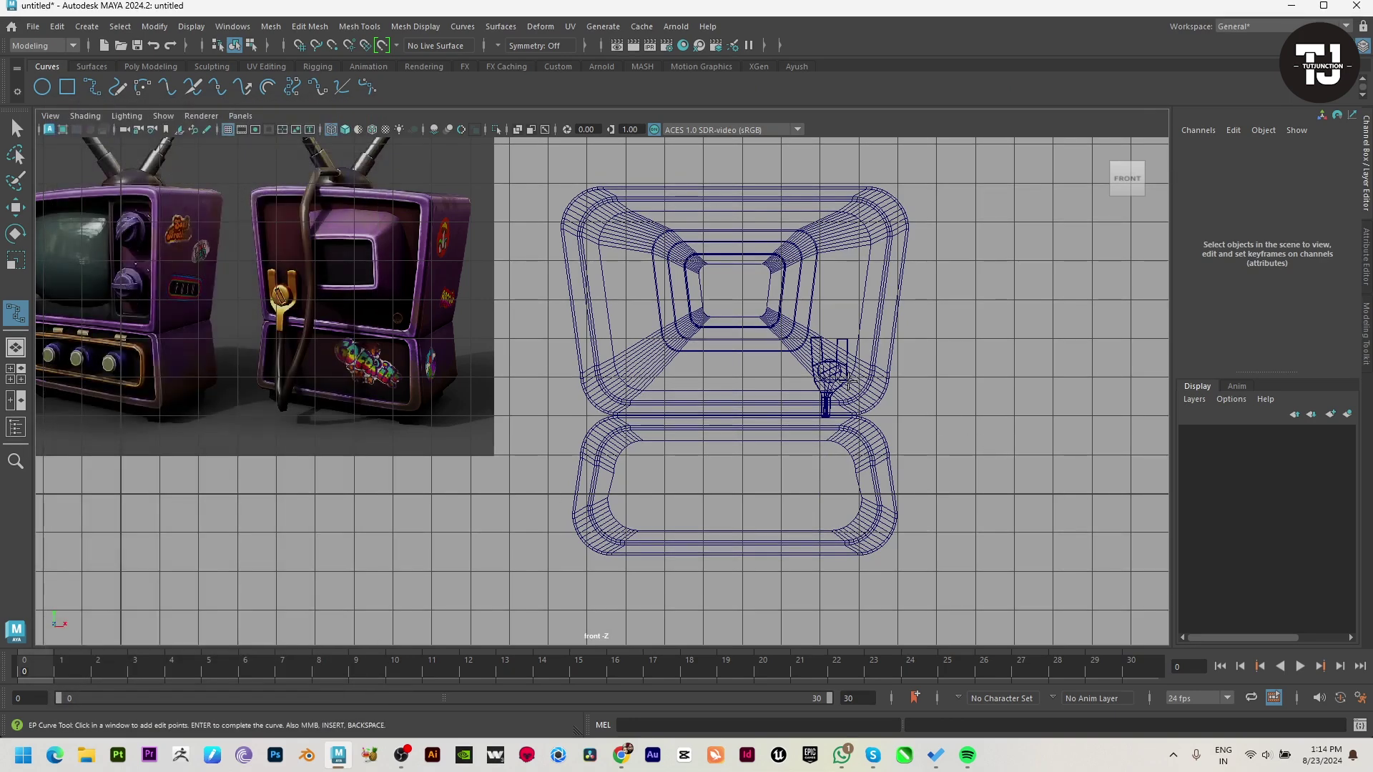
# Place curve points from the handle bracket down, around the lower cabinet and up past the TV top.
pyautogui.click(829, 417)
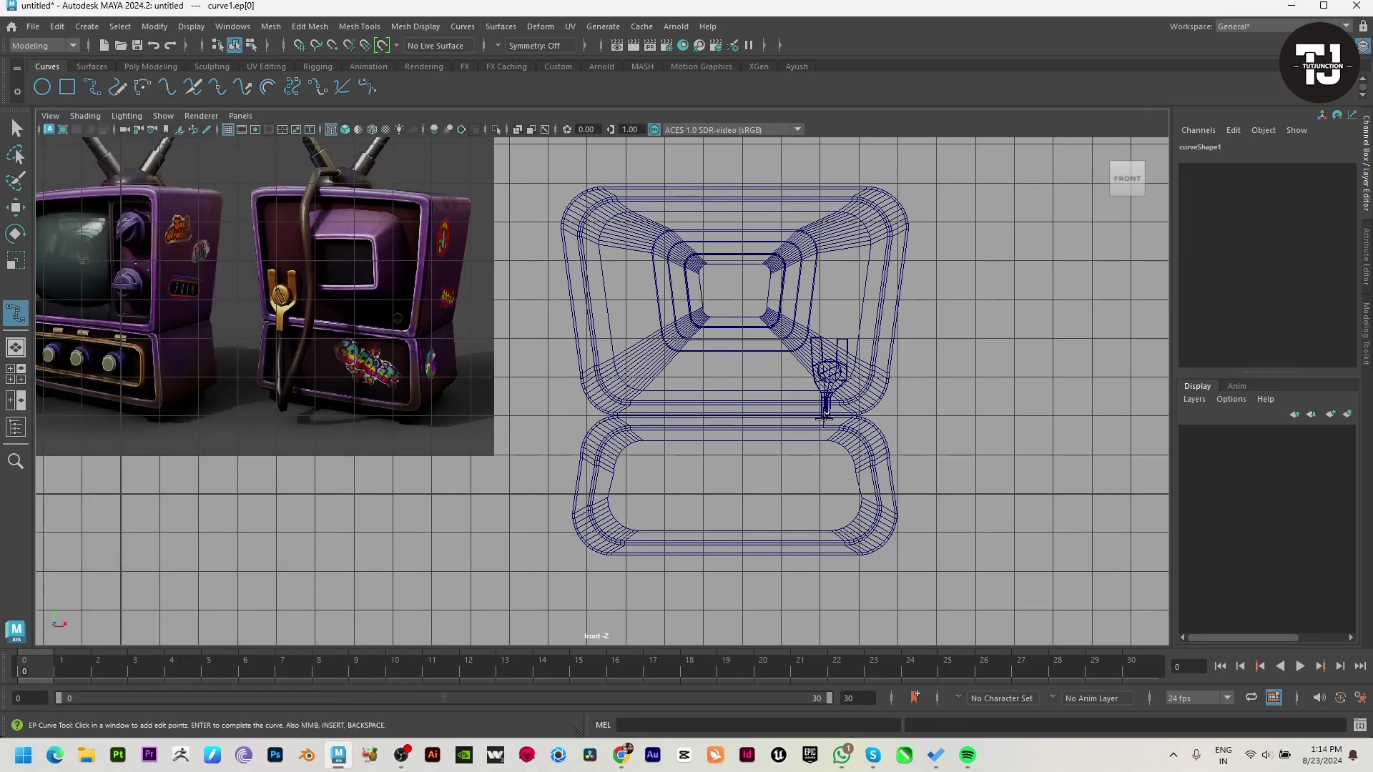
pyautogui.click(820, 482)
pyautogui.click(803, 529)
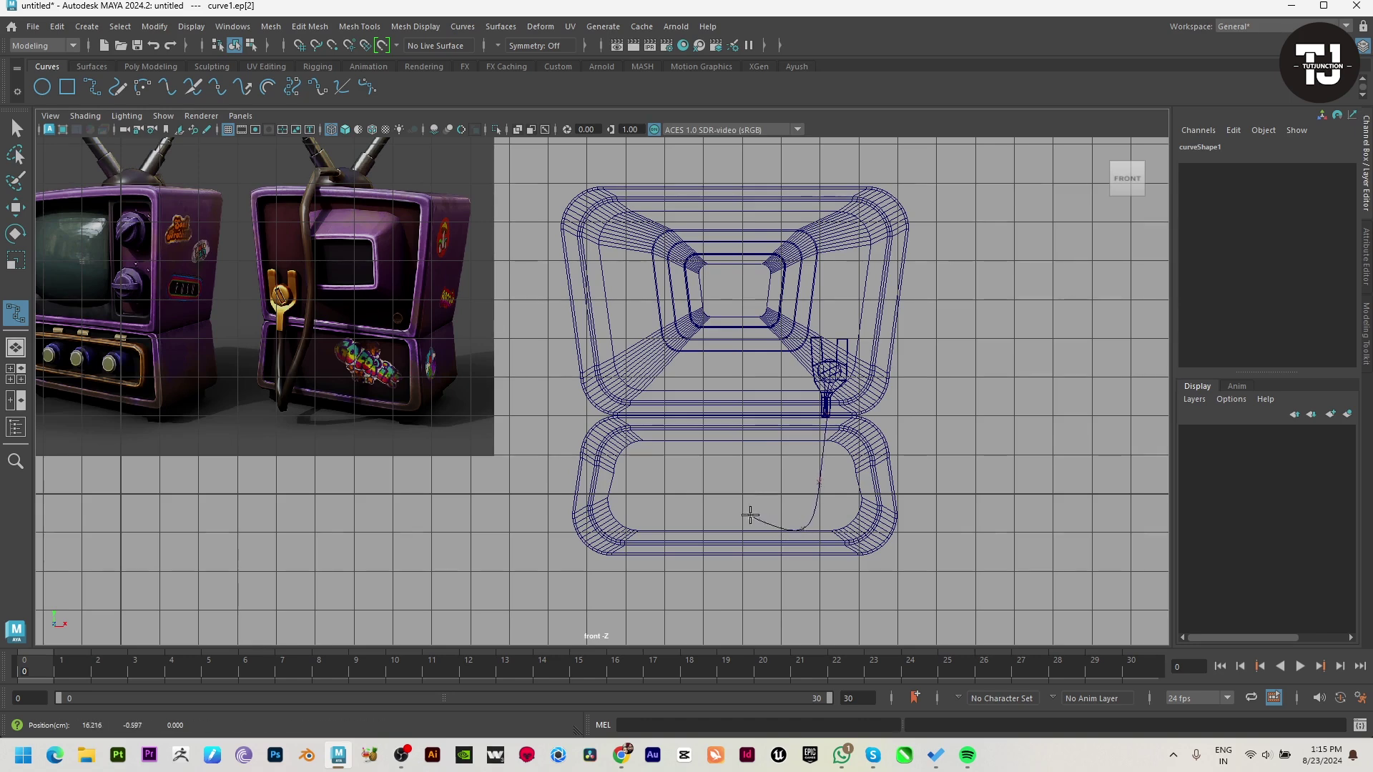
pyautogui.click(722, 452)
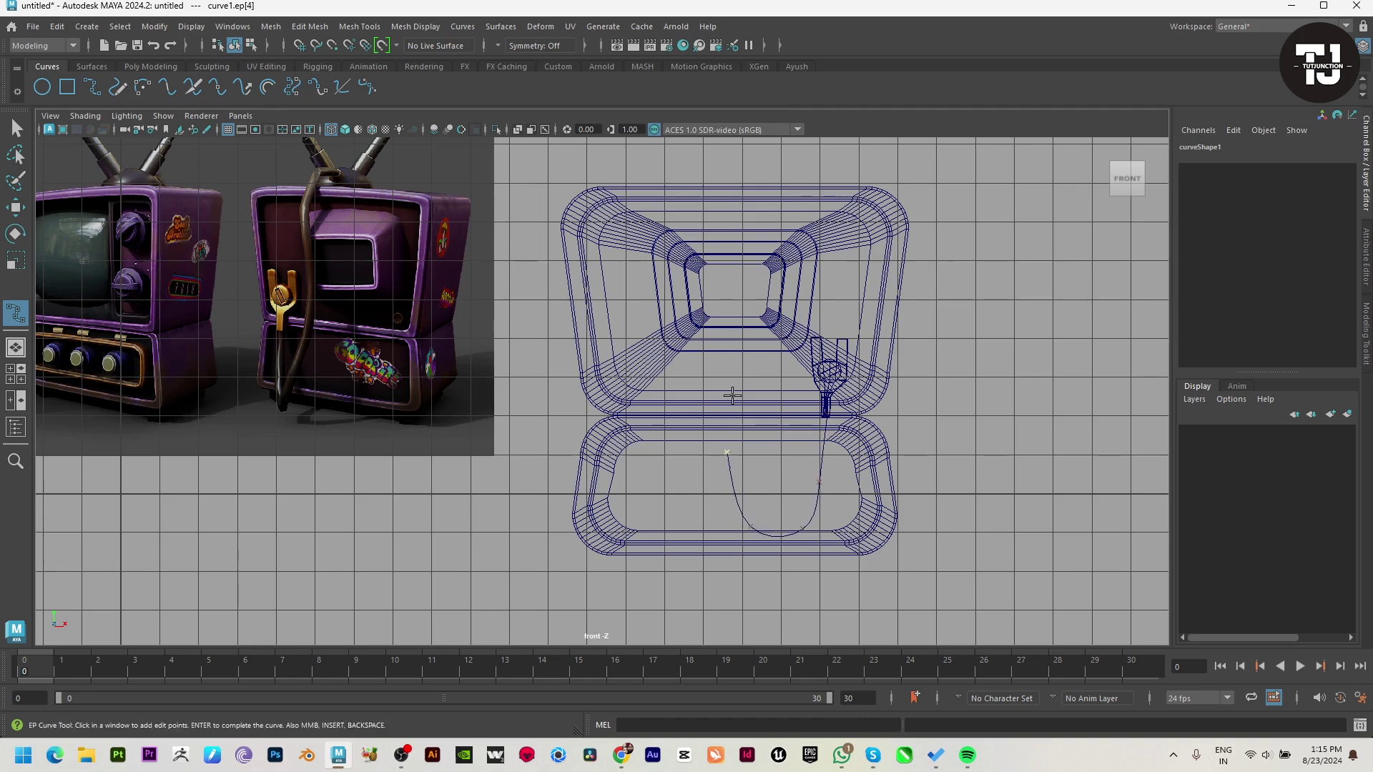
pyautogui.click(724, 309)
pyautogui.keyDown('alt'); pyautogui.moveTo(738, 163); pyautogui.dragTo(729, 291, button='middle'); pyautogui.keyUp('alt')
pyautogui.click(745, 295)
pyautogui.click(784, 268)
# Select all of curve1's CVs, slide the curve sideways, and drop its bottom bend into the lower base.
pyautogui.press('w')
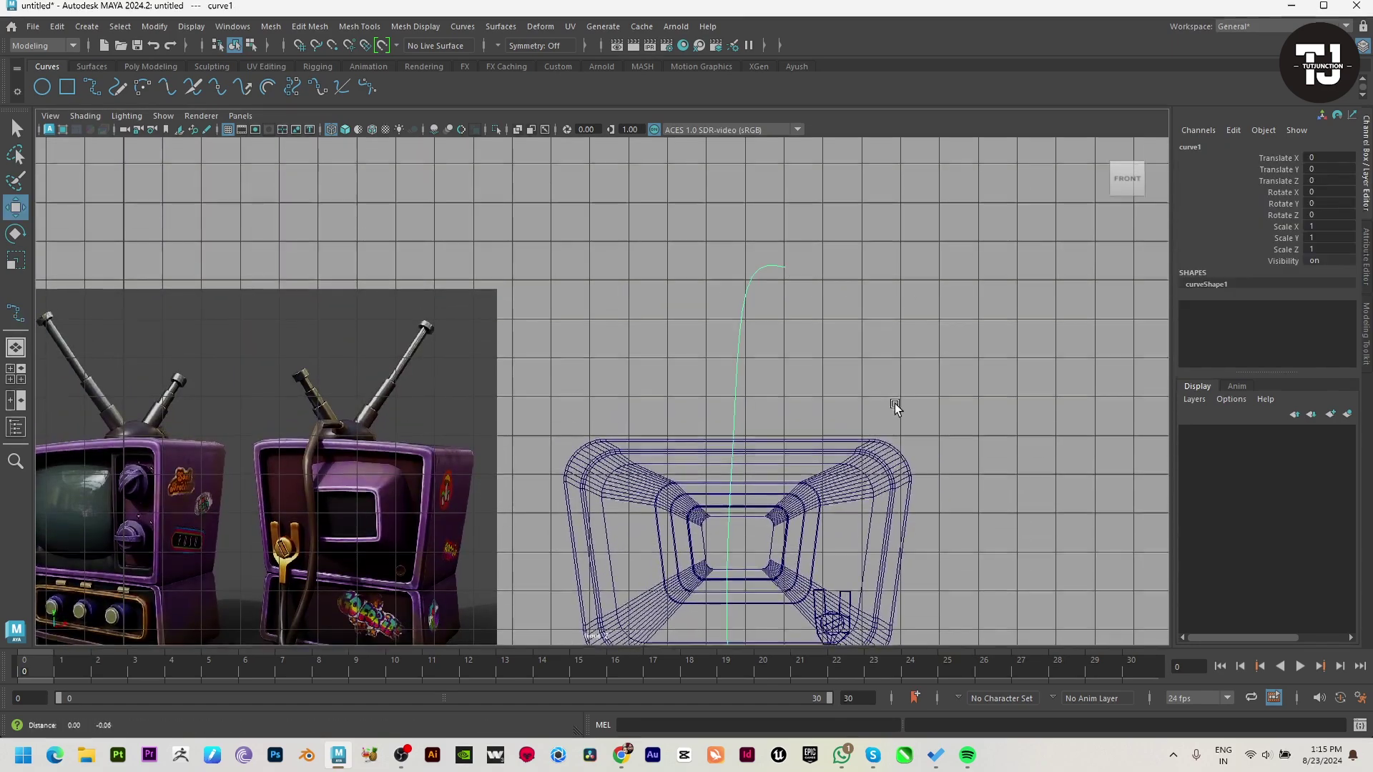
pyautogui.keyDown('alt'); pyautogui.moveTo(895, 404); pyautogui.dragTo(814, 406, button='middle'); pyautogui.keyUp('alt')
pyautogui.click(646, 512)
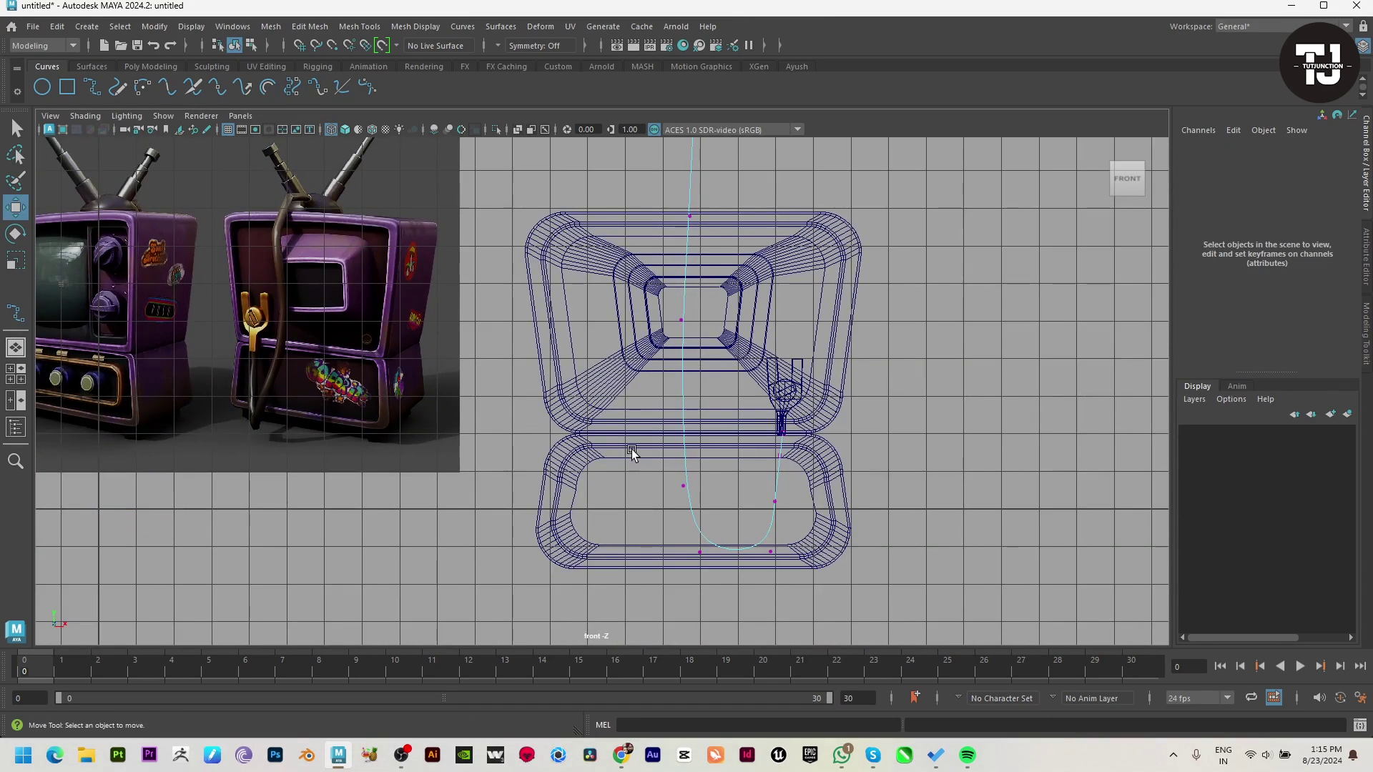
pyautogui.scroll(-4, 633, 449)
pyautogui.moveTo(273, 289); pyautogui.dragTo(746, 530)
pyautogui.press('space')
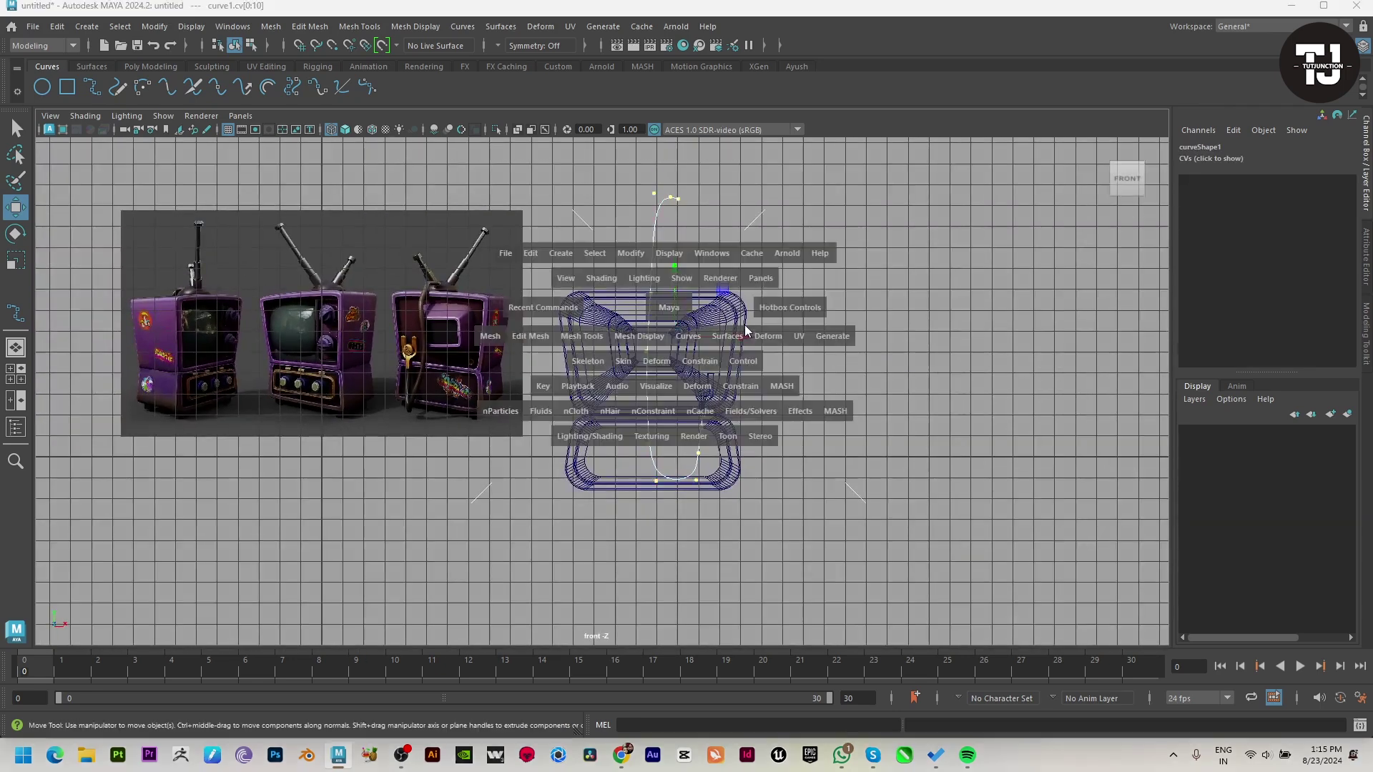
pyautogui.press('space')
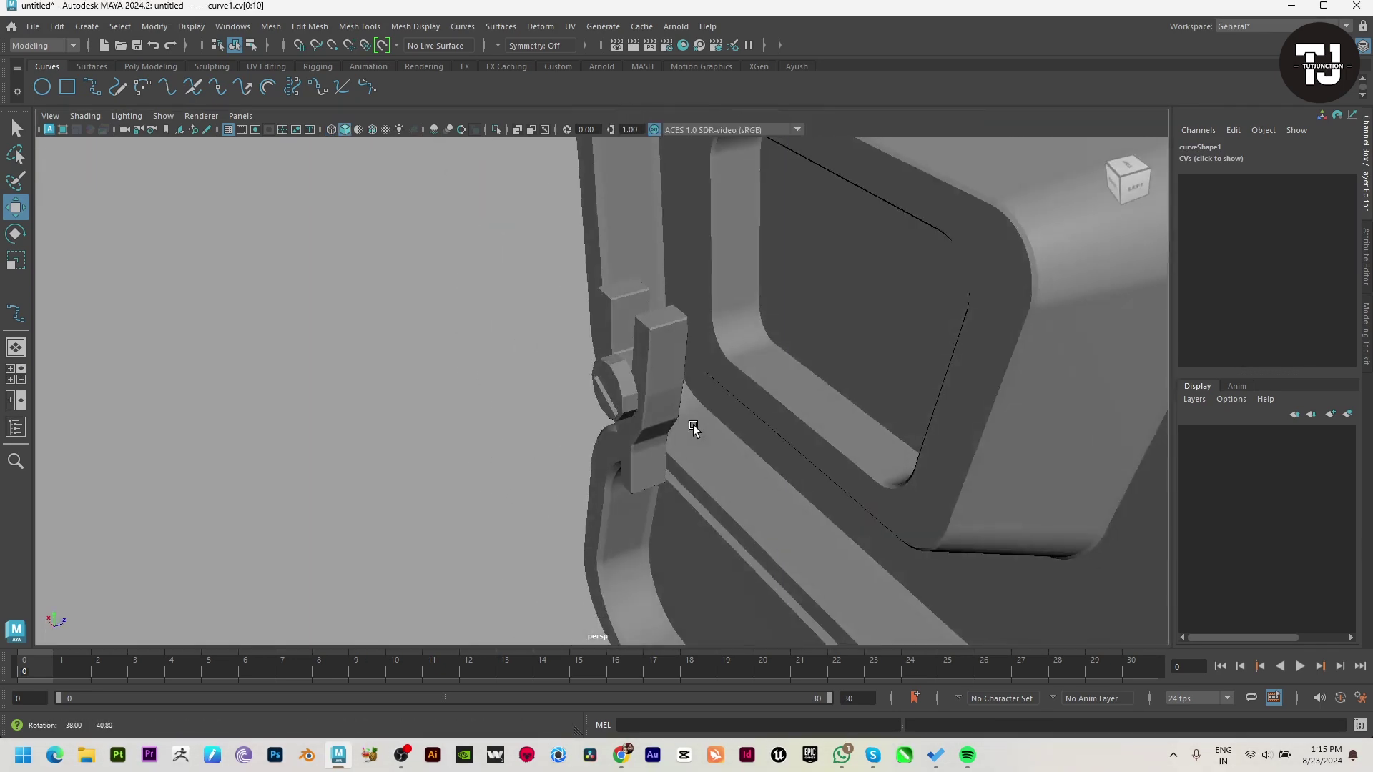
pyautogui.keyDown('alt'); pyautogui.moveTo(775, 423); pyautogui.dragTo(864, 384); pyautogui.keyUp('alt')
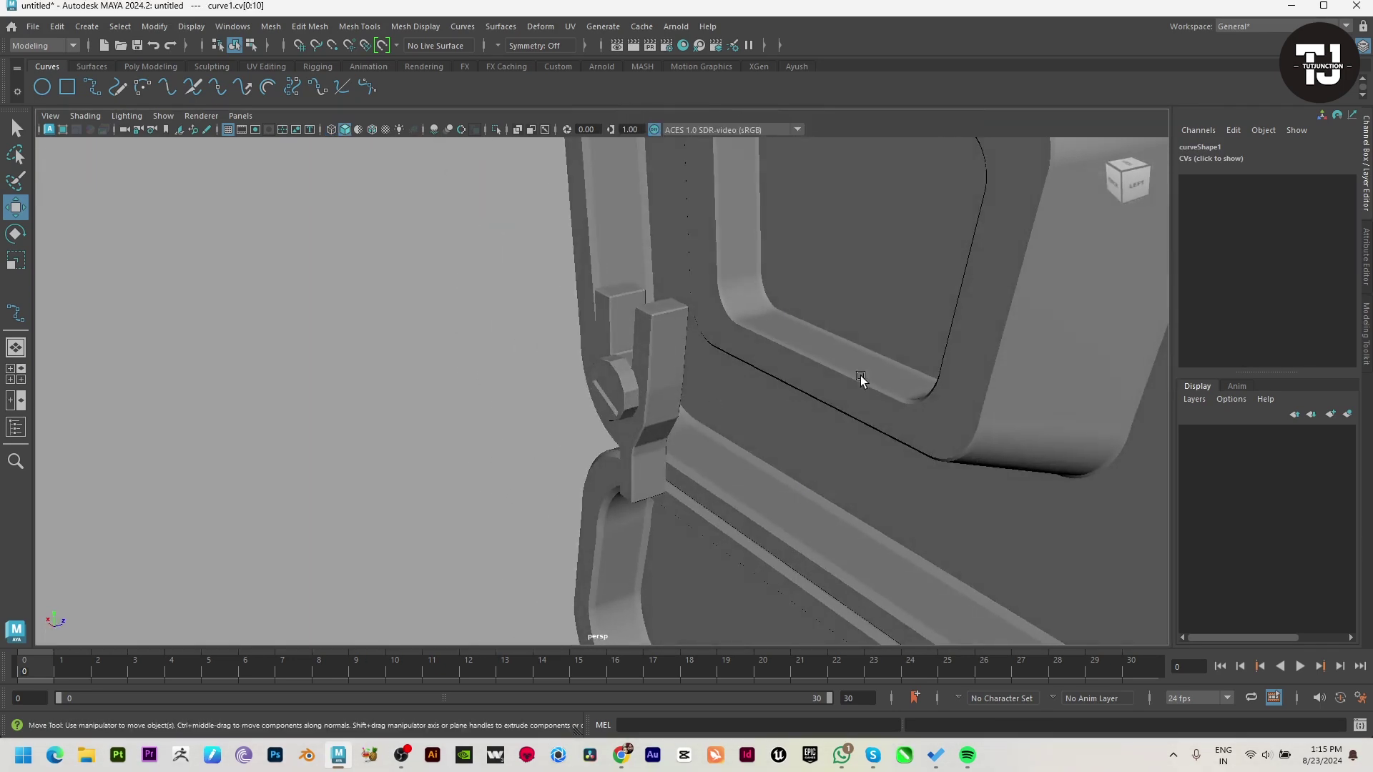
pyautogui.scroll(-3, 762, 315)
pyautogui.moveTo(792, 252)
pyautogui.mouseDown()
pyautogui.moveTo(721, 290)
pyautogui.moveTo(673, 481)
pyautogui.moveTo(654, 450)
pyautogui.mouseUp()
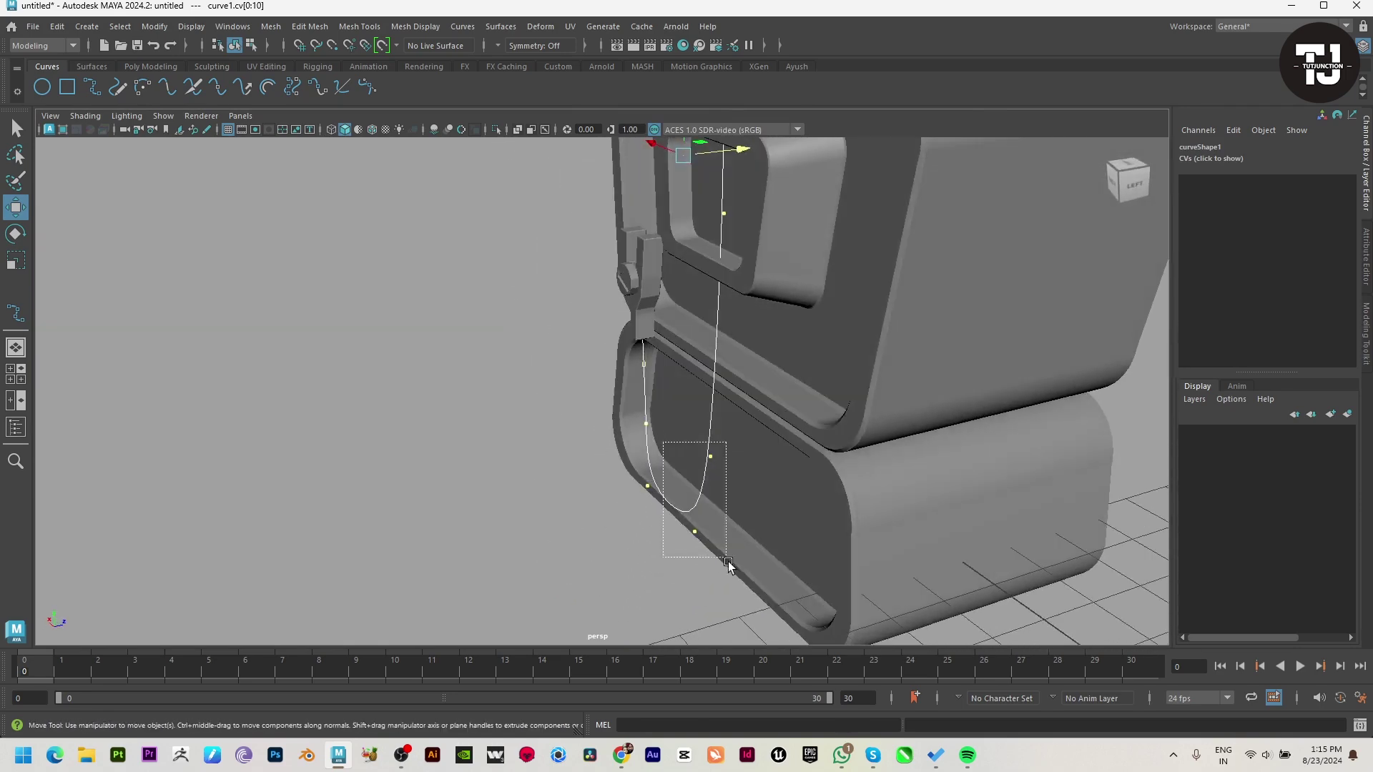
pyautogui.moveTo(728, 564); pyautogui.dragTo(728, 565)
pyautogui.moveTo(698, 516)
pyautogui.mouseDown()
pyautogui.moveTo(724, 490)
pyautogui.moveTo(644, 475)
pyautogui.moveTo(657, 442)
pyautogui.mouseUp()
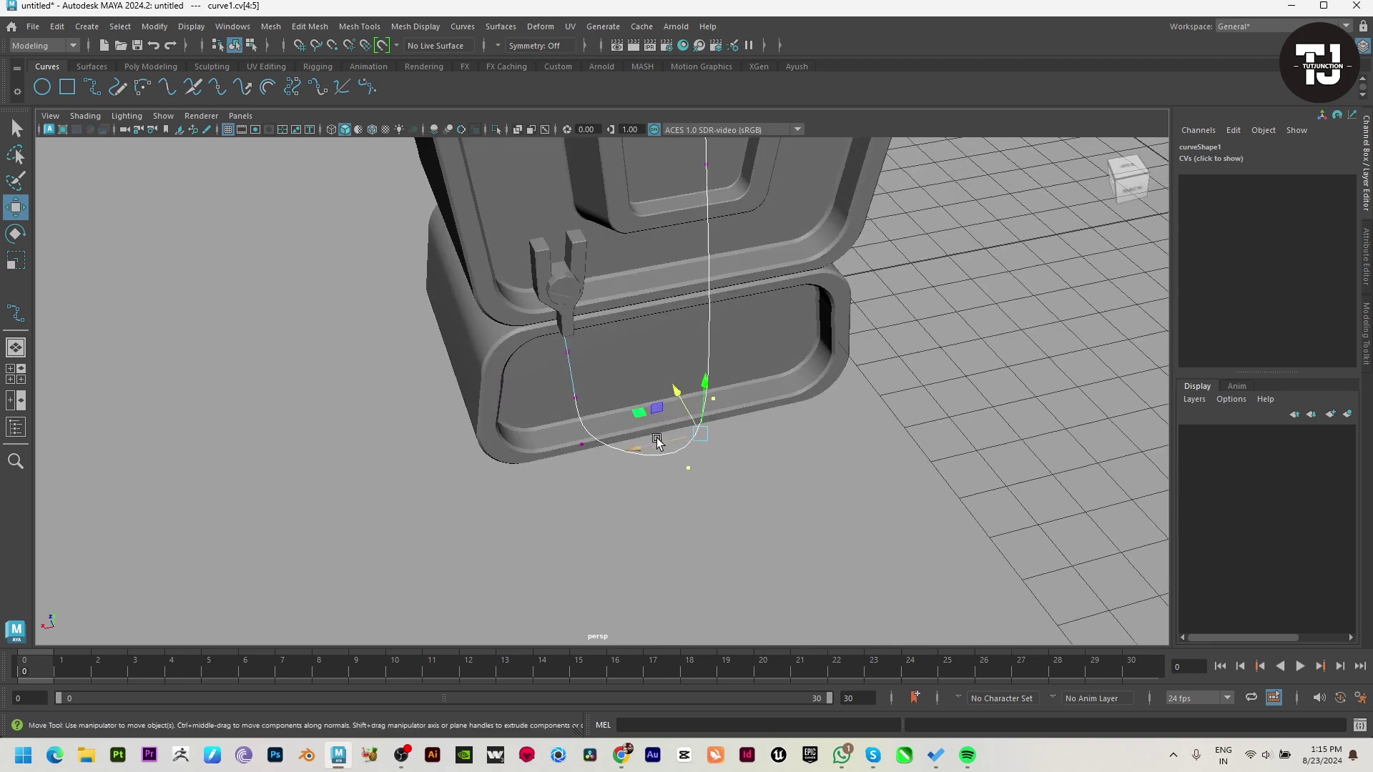
# Move curve1's top CVs so the curve arches over the top back of the TV.
pyautogui.moveTo(576, 453)
pyautogui.keyDown('alt'); pyautogui.mouseDown()
pyautogui.moveTo(726, 429)
pyautogui.moveTo(723, 399)
pyautogui.moveTo(744, 479)
pyautogui.mouseUp(); pyautogui.keyUp('alt')
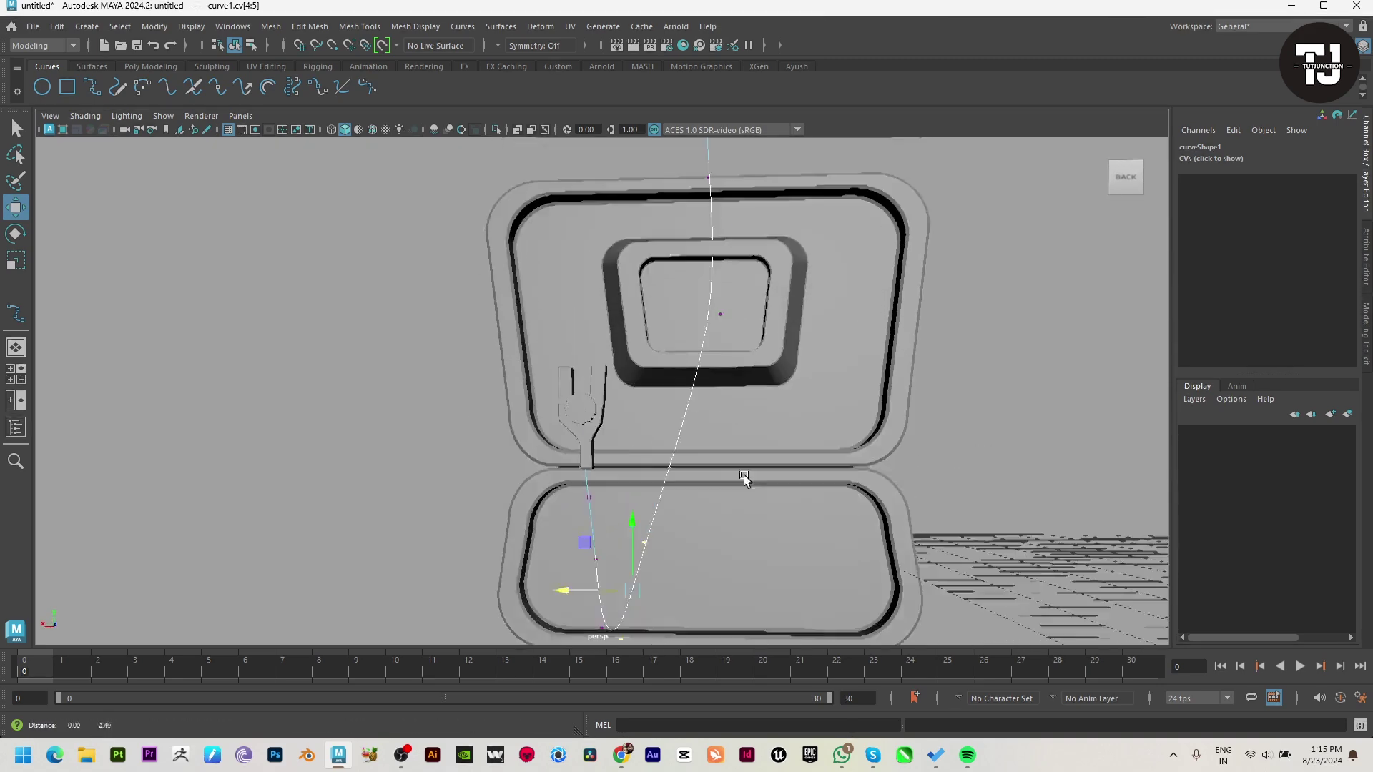
pyautogui.keyDown('alt'); pyautogui.moveTo(744, 479); pyautogui.dragTo(777, 552, button='middle'); pyautogui.keyUp('alt')
pyautogui.moveTo(558, 343); pyautogui.dragTo(699, 143)
pyautogui.keyDown('alt'); pyautogui.moveTo(699, 224); pyautogui.dragTo(735, 455, button='middle'); pyautogui.keyUp('alt')
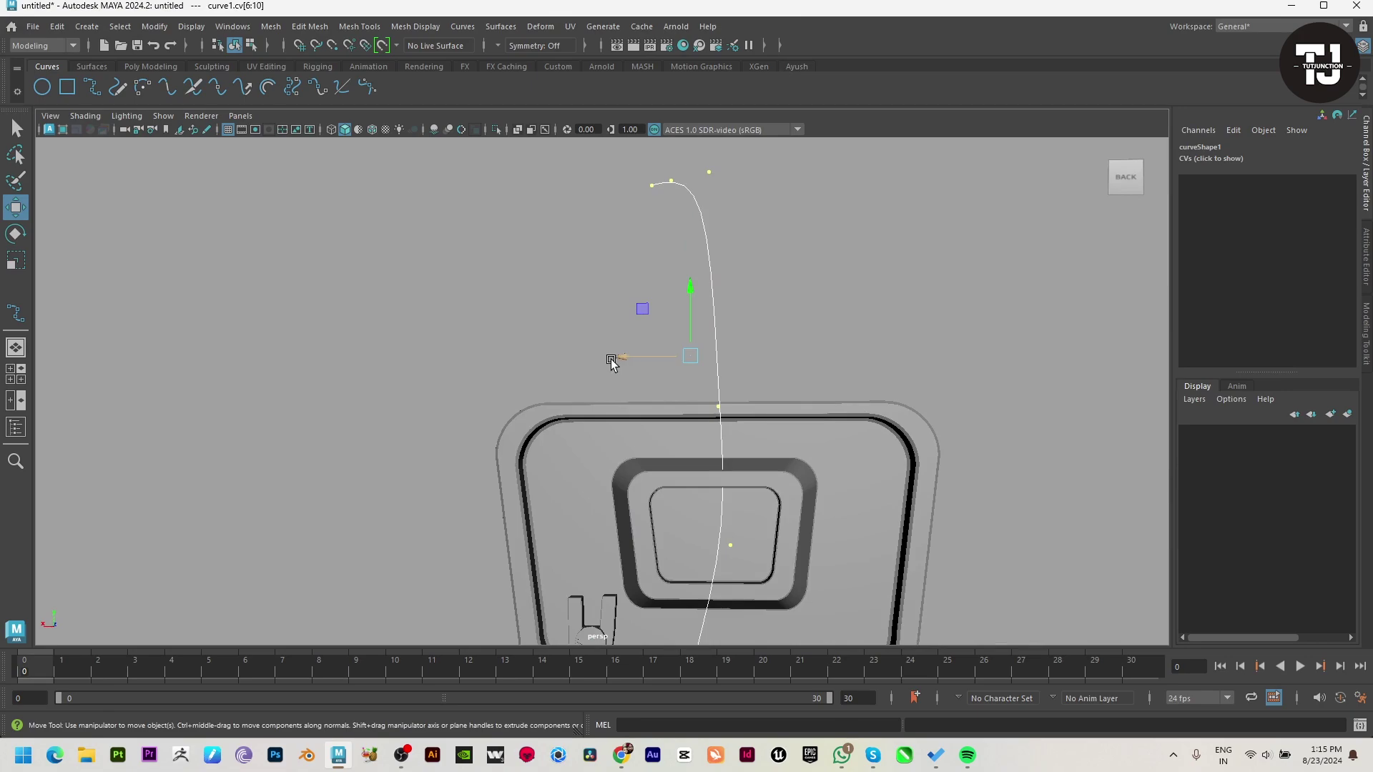
pyautogui.moveTo(611, 363)
pyautogui.mouseDown()
pyautogui.moveTo(572, 347)
pyautogui.moveTo(613, 361)
pyautogui.moveTo(498, 364)
pyautogui.moveTo(476, 323)
pyautogui.moveTo(501, 326)
pyautogui.mouseUp()
pyautogui.moveTo(726, 383)
pyautogui.keyDown('alt'); pyautogui.mouseDown()
pyautogui.moveTo(667, 362)
pyautogui.moveTo(640, 312)
pyautogui.mouseUp(); pyautogui.keyUp('alt')
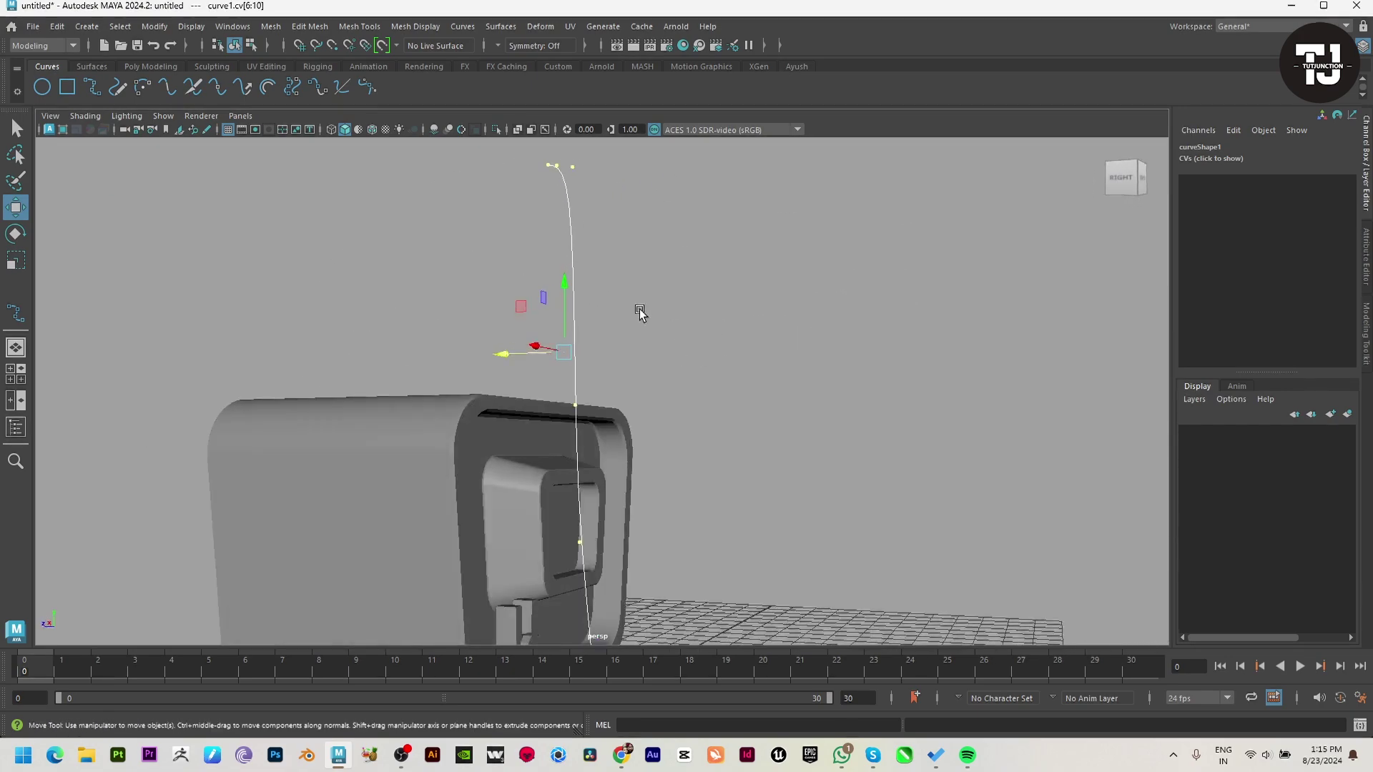
pyautogui.moveTo(532, 221)
pyautogui.keyDown('alt'); pyautogui.mouseDown()
pyautogui.moveTo(611, 368)
pyautogui.moveTo(447, 338)
pyautogui.mouseUp(); pyautogui.keyUp('alt')
pyautogui.moveTo(514, 262)
pyautogui.mouseDown()
pyautogui.moveTo(584, 426)
pyautogui.moveTo(647, 484)
pyautogui.mouseUp()
pyautogui.moveTo(409, 520); pyautogui.dragTo(447, 517)
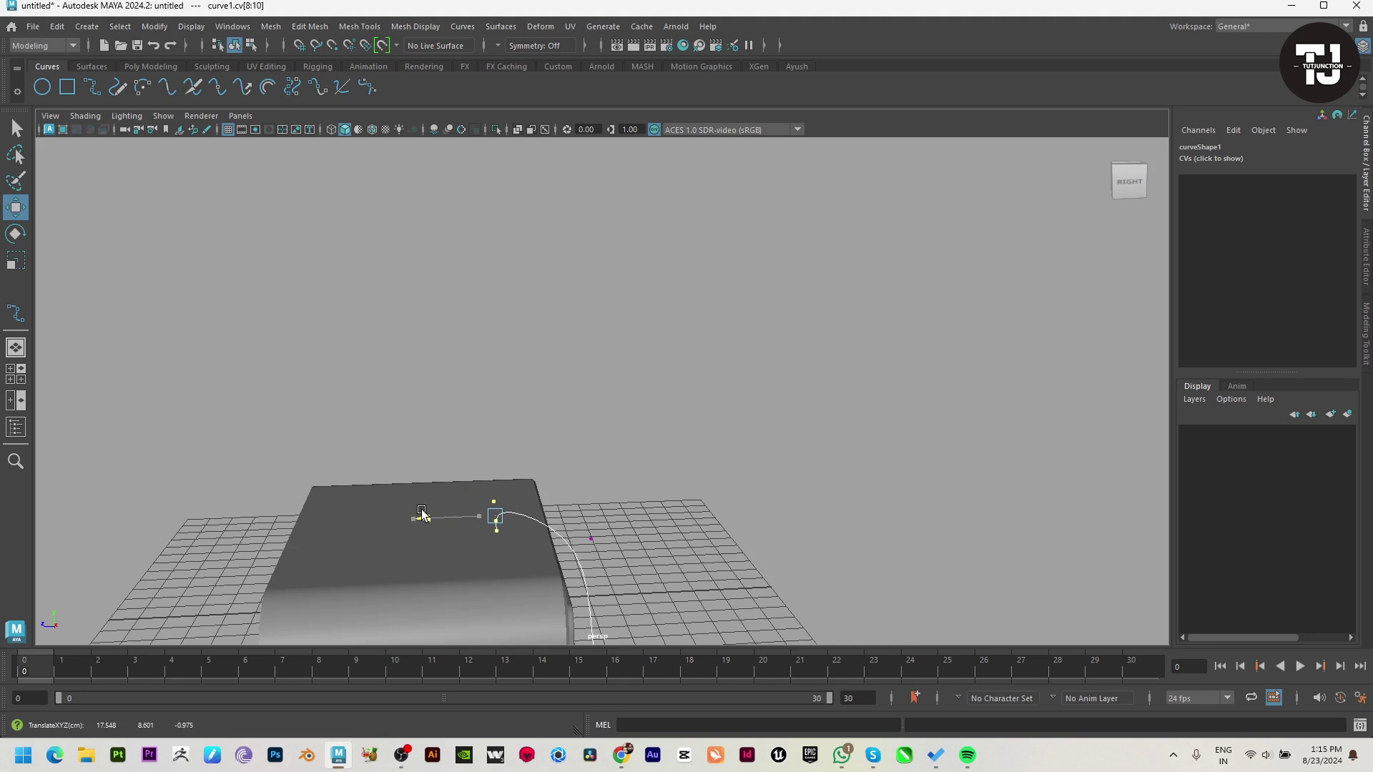
pyautogui.click(452, 503)
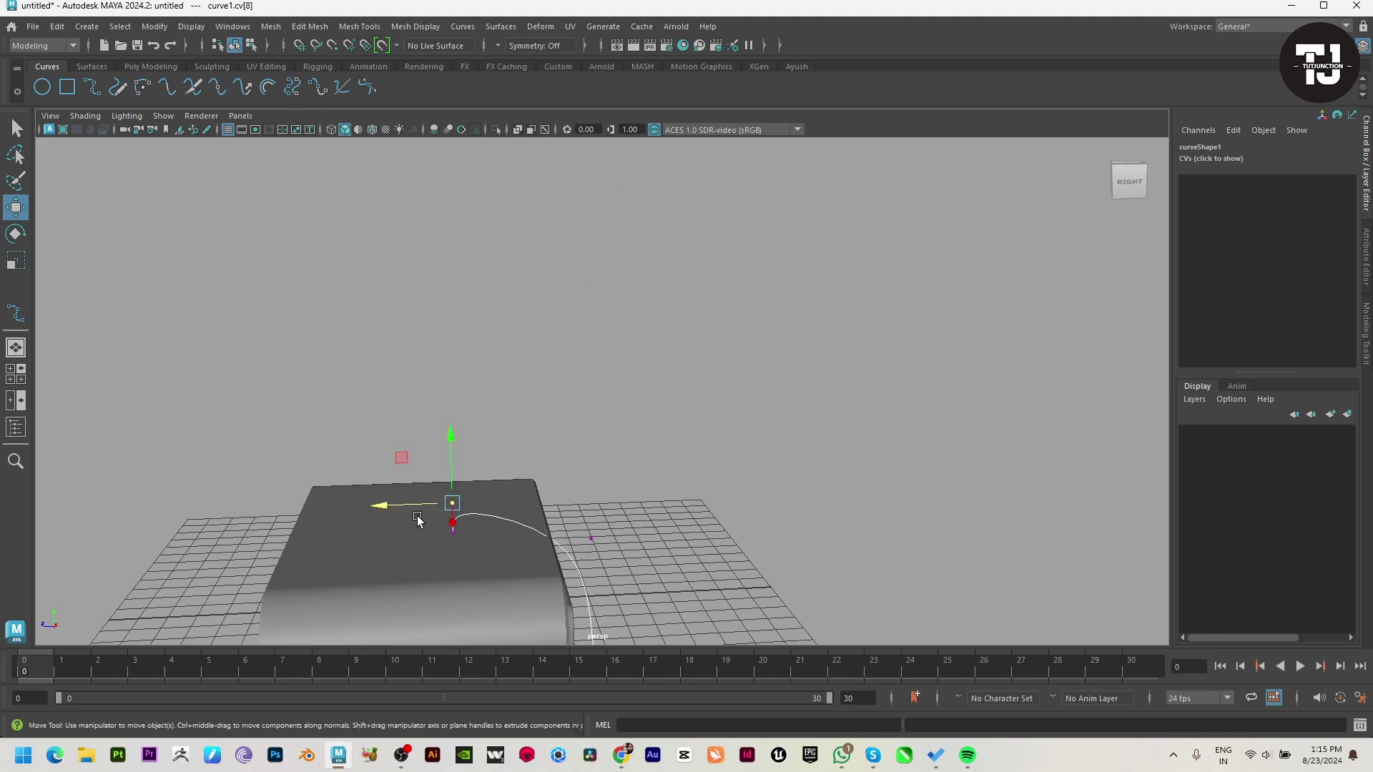
pyautogui.moveTo(401, 505); pyautogui.dragTo(477, 503)
# Check the arch from other angles, then reselect curve1 and frame it with F.
pyautogui.click(590, 538)
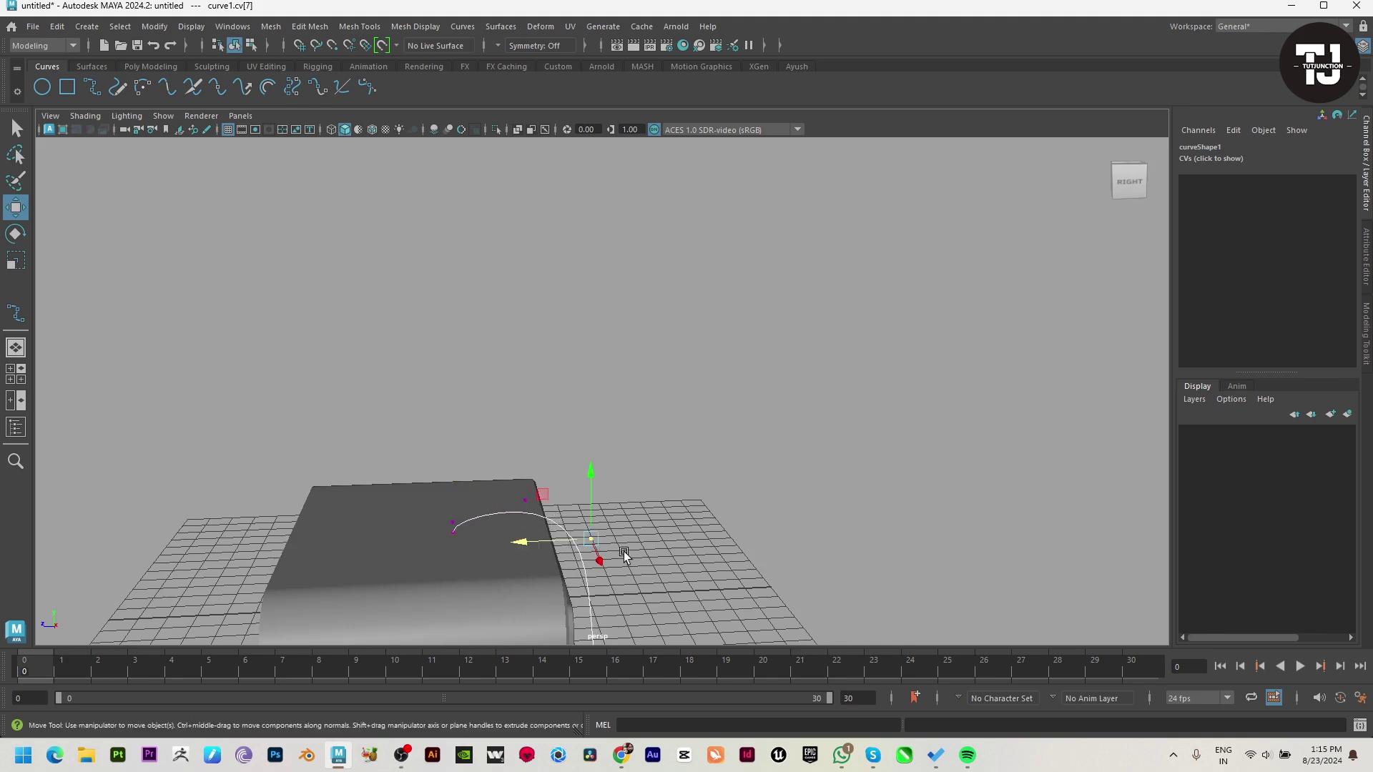
pyautogui.keyDown('alt'); pyautogui.moveTo(621, 555); pyautogui.dragTo(572, 563); pyautogui.keyUp('alt')
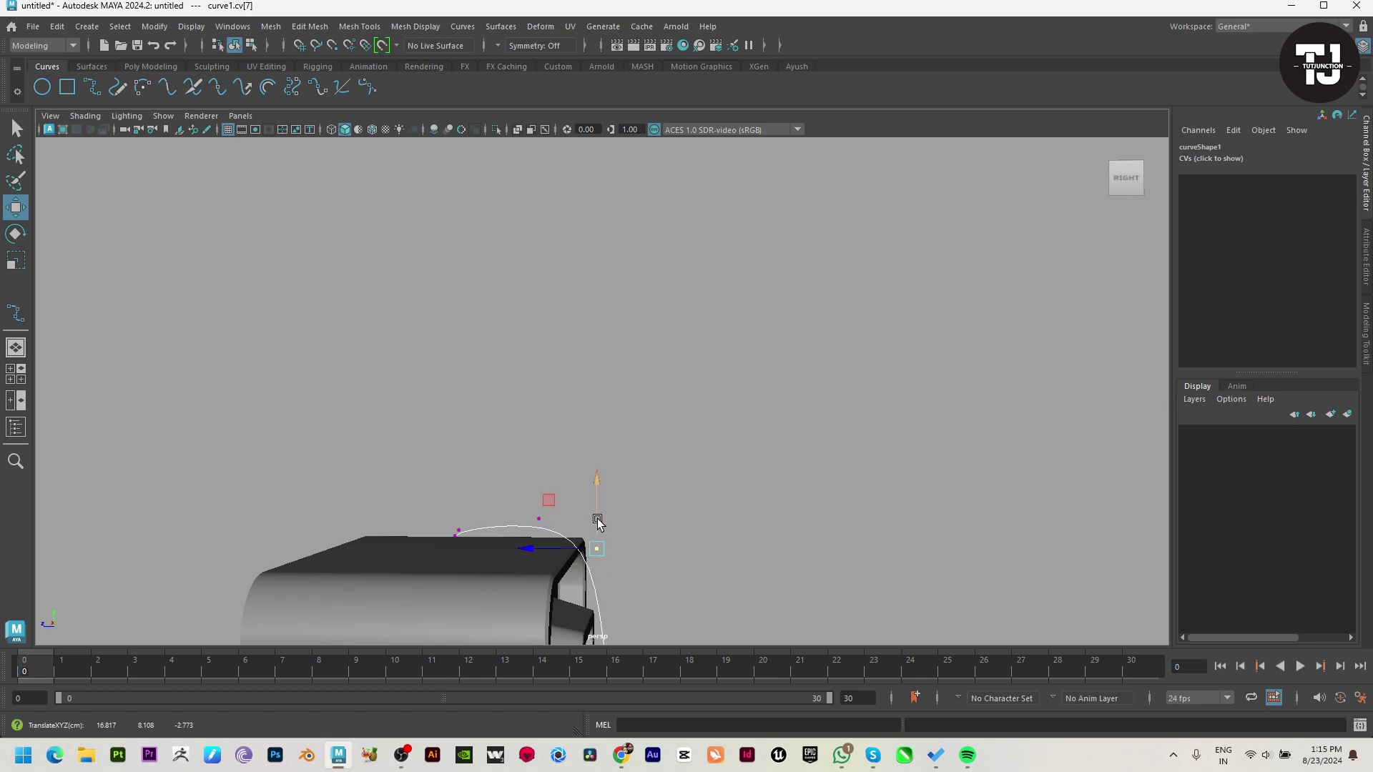
pyautogui.click(630, 458)
pyautogui.keyDown('alt'); pyautogui.moveTo(629, 458); pyautogui.dragTo(545, 538); pyautogui.keyUp('alt')
pyautogui.scroll(-5, 809, 395)
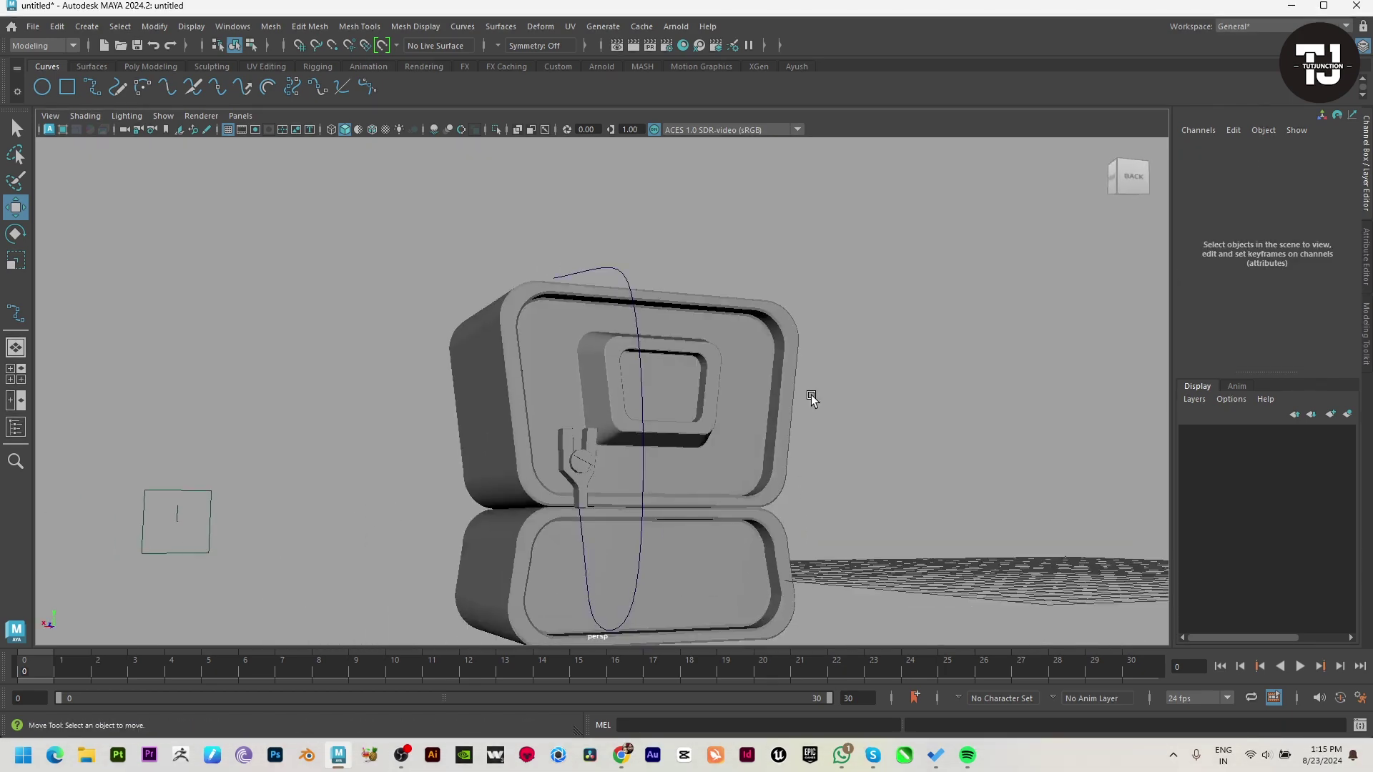
pyautogui.keyDown('alt'); pyautogui.moveTo(809, 395); pyautogui.dragTo(558, 512); pyautogui.keyUp('alt')
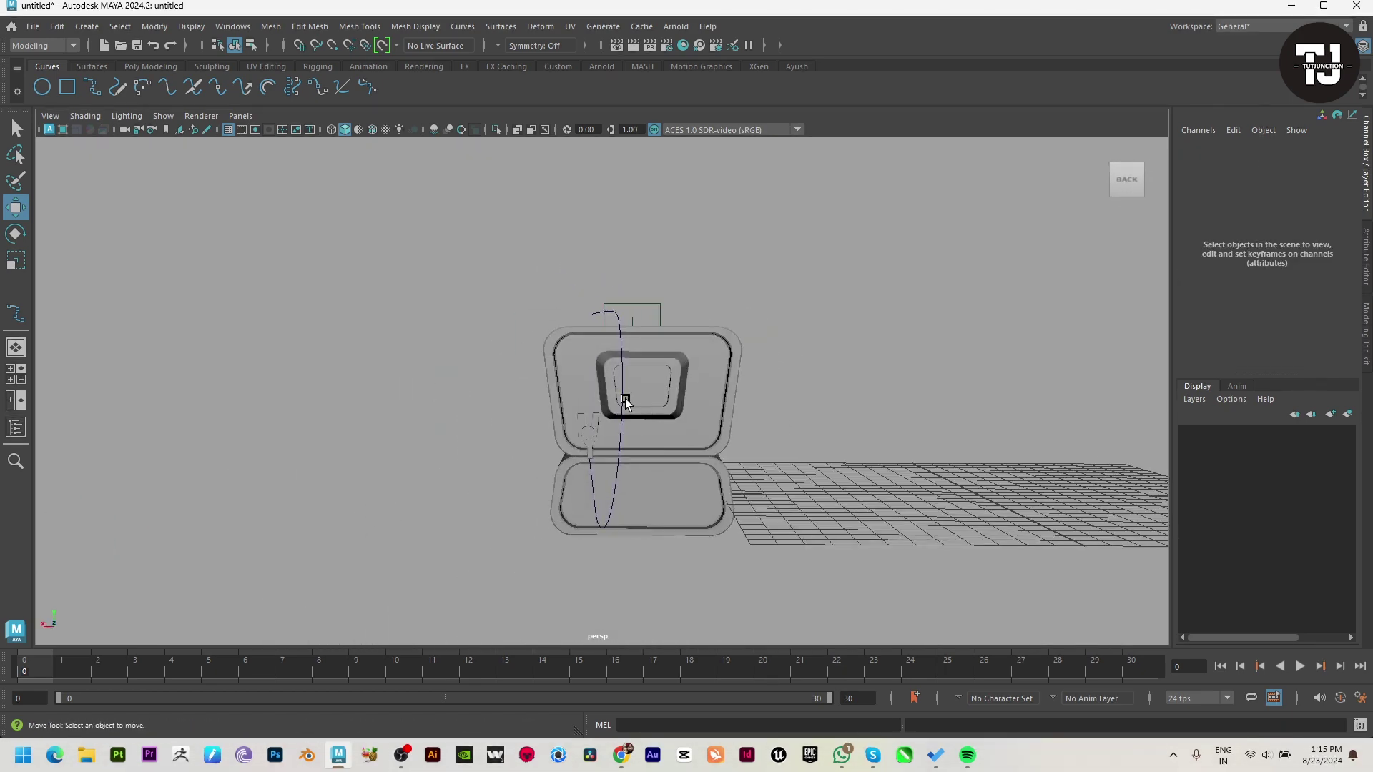
pyautogui.click(625, 397)
pyautogui.press('f')
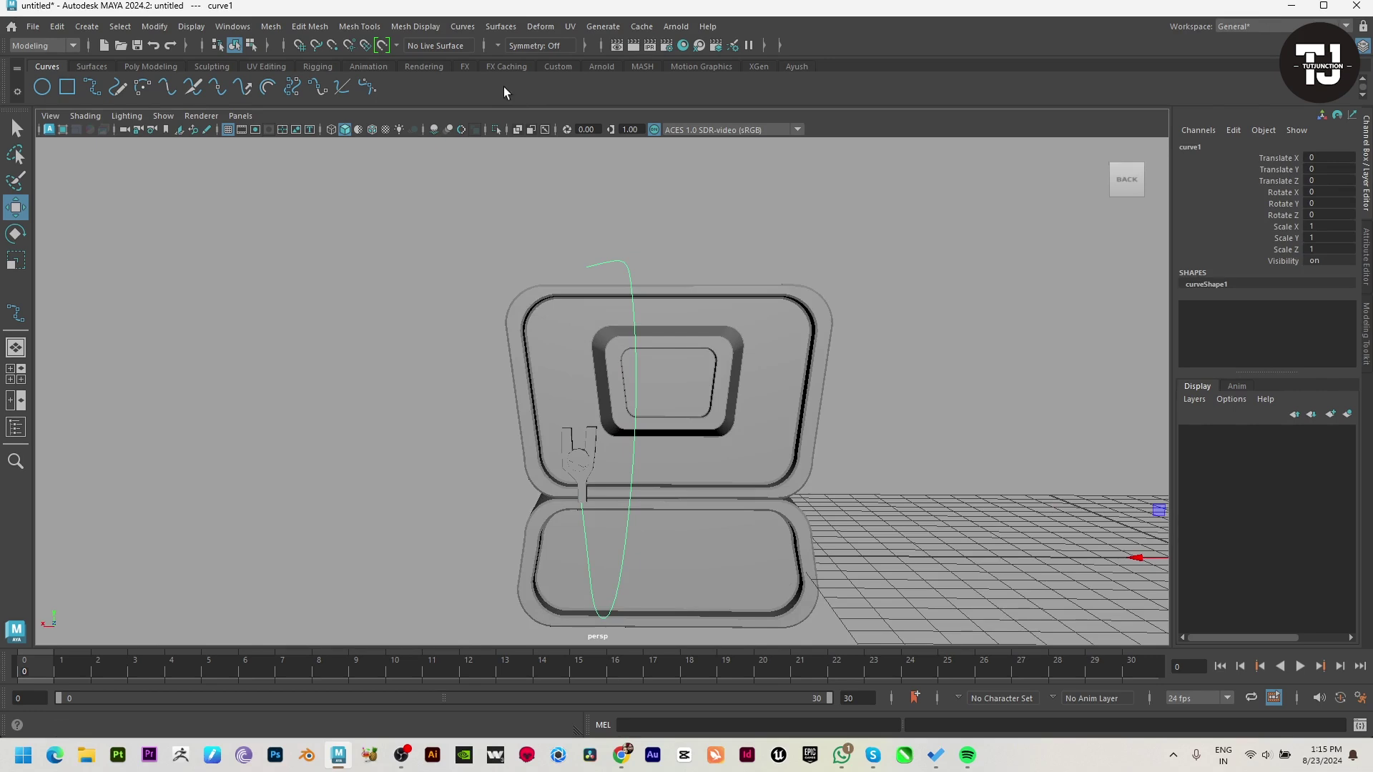
pyautogui.click(170, 66)
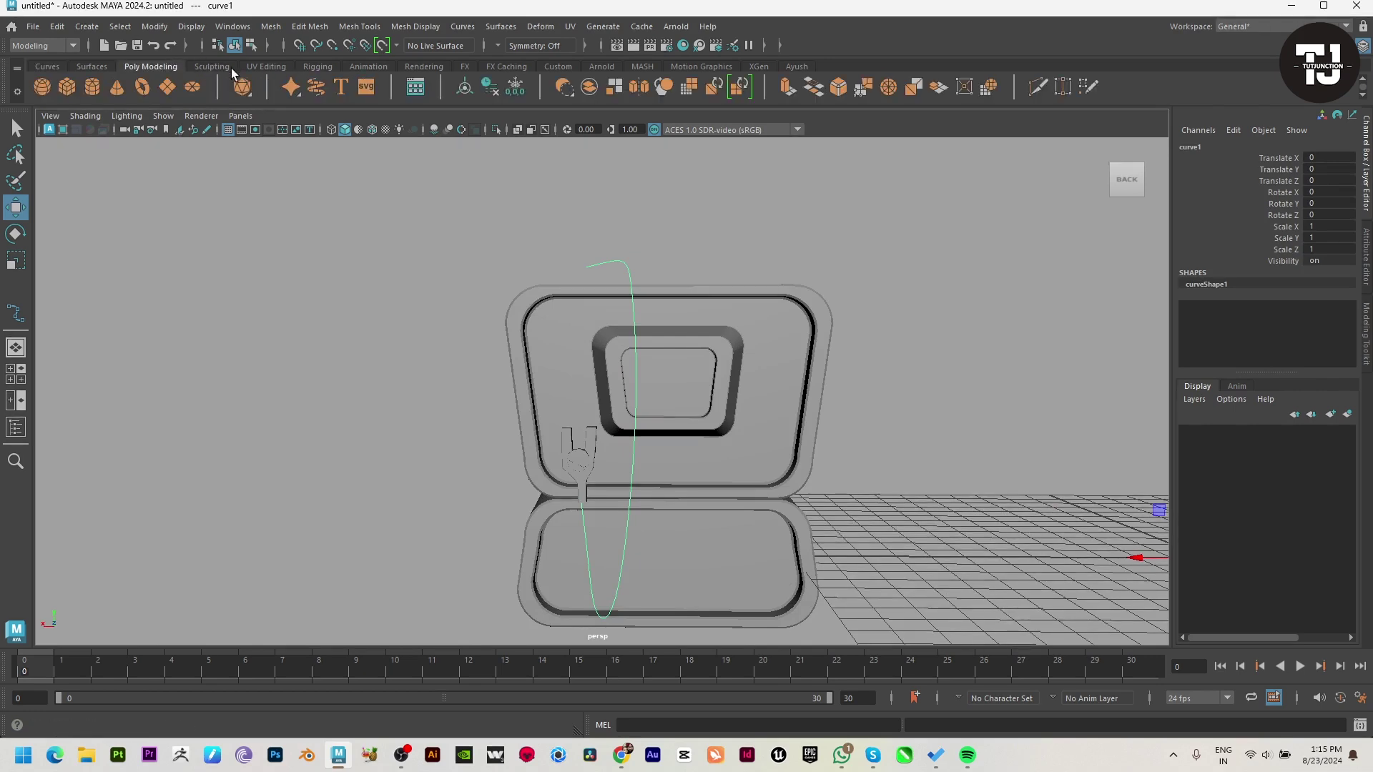
# Sweep a tube mesh along curve1 with Precision 100 and Scale Profile 0.082.
pyautogui.click(316, 86)
pyautogui.scroll(-2, 1244, 359)
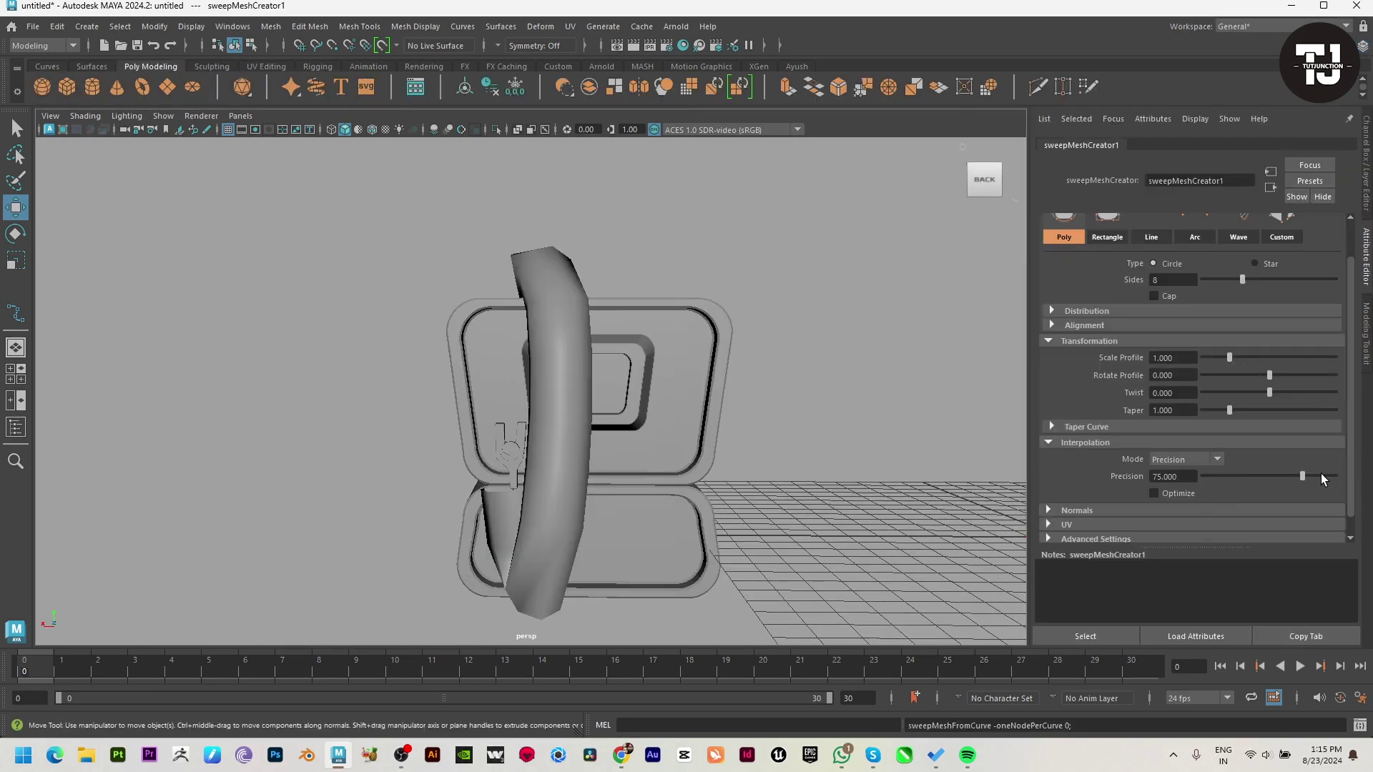
pyautogui.moveTo(1303, 476); pyautogui.dragTo(1343, 476)
pyautogui.moveTo(1228, 356); pyautogui.dragTo(1206, 356)
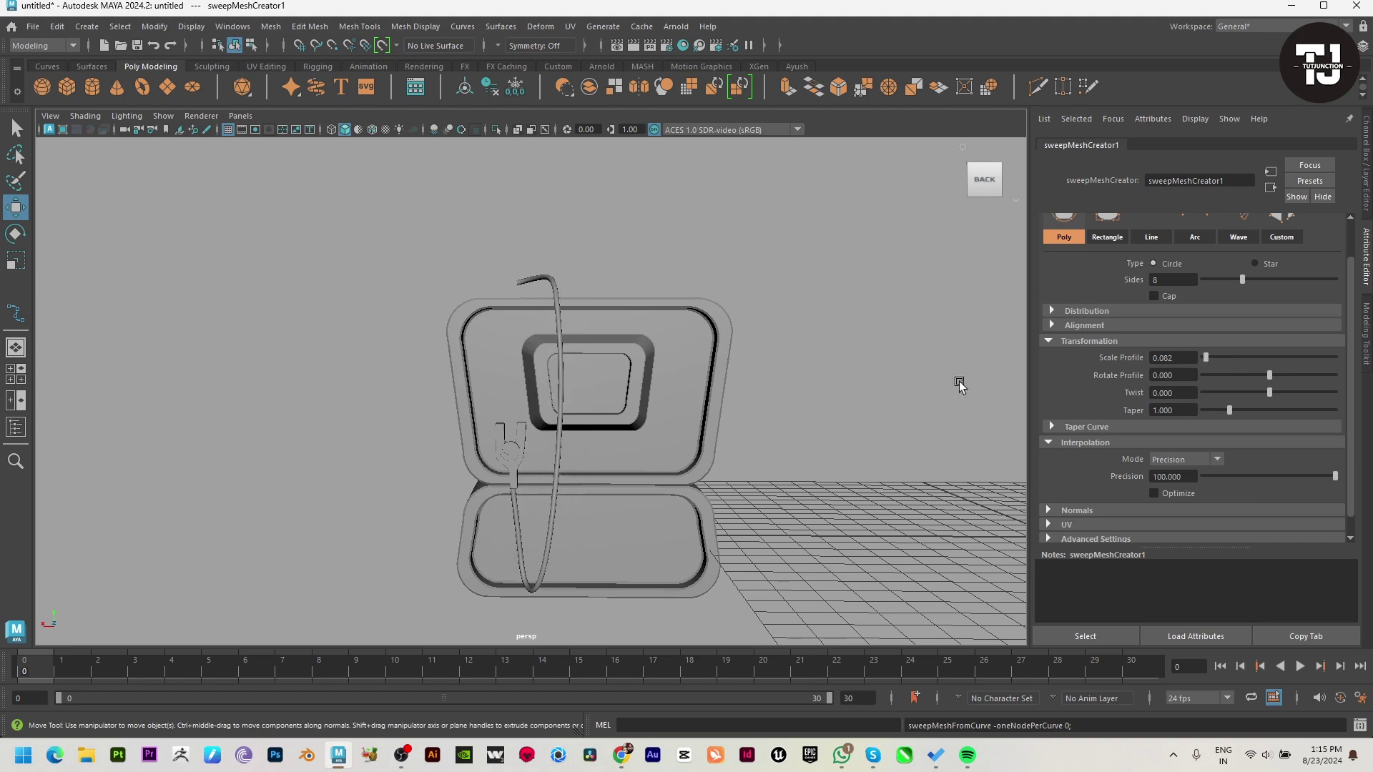
pyautogui.scroll(2, 791, 438)
pyautogui.scroll(2, 790, 439)
pyautogui.scroll(2, 636, 387)
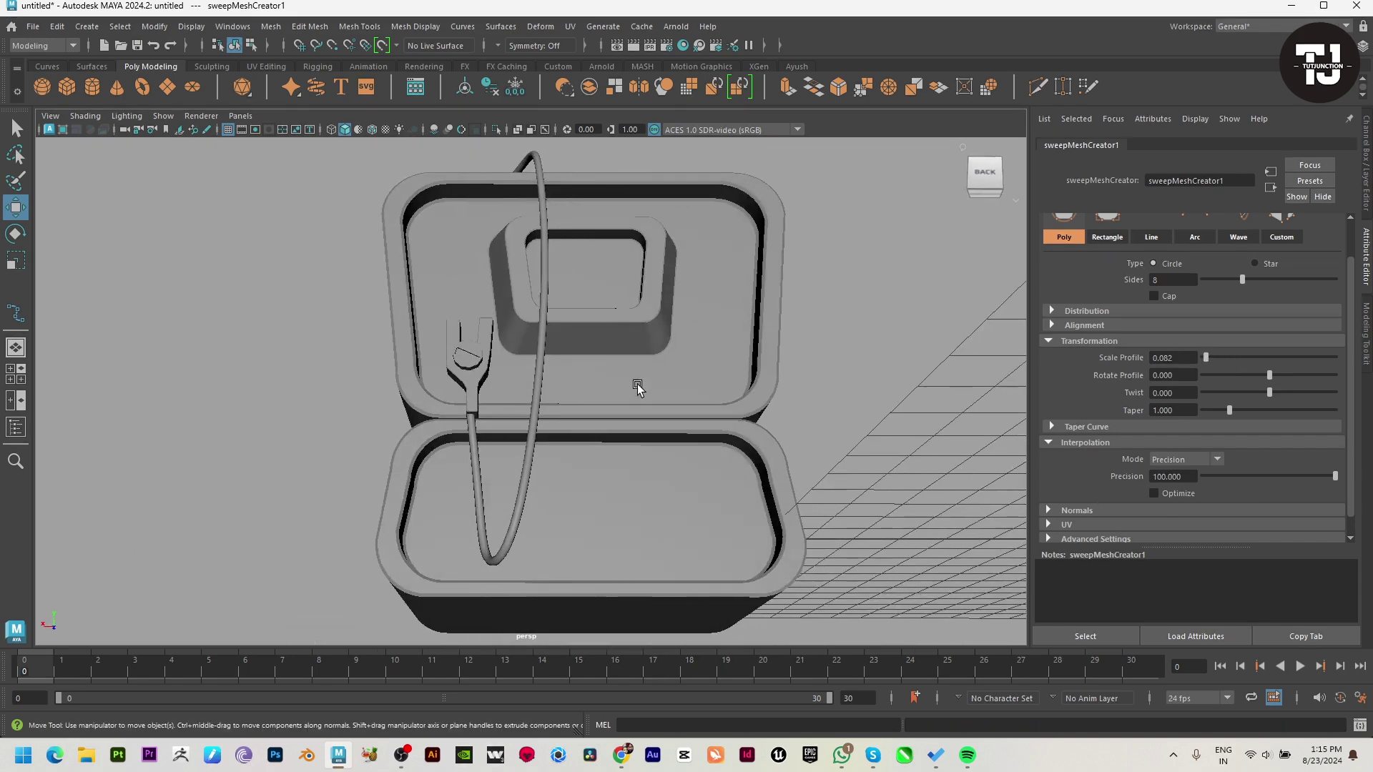
# Retopologize the cable tube into clean quads (975 faces), discarding a trial Remesh.
pyautogui.click(543, 334)
pyautogui.click(726, 88)
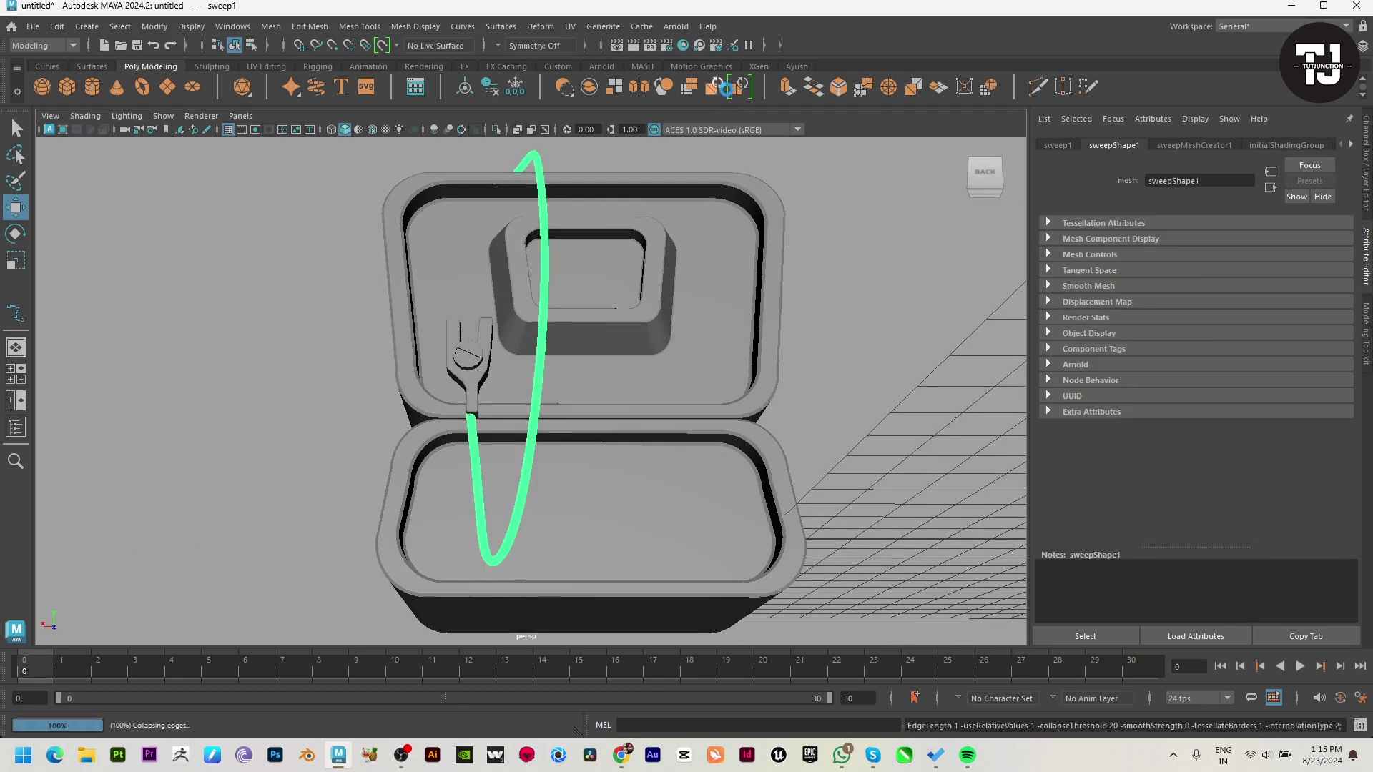
pyautogui.hotkey('ctrl', 'z')
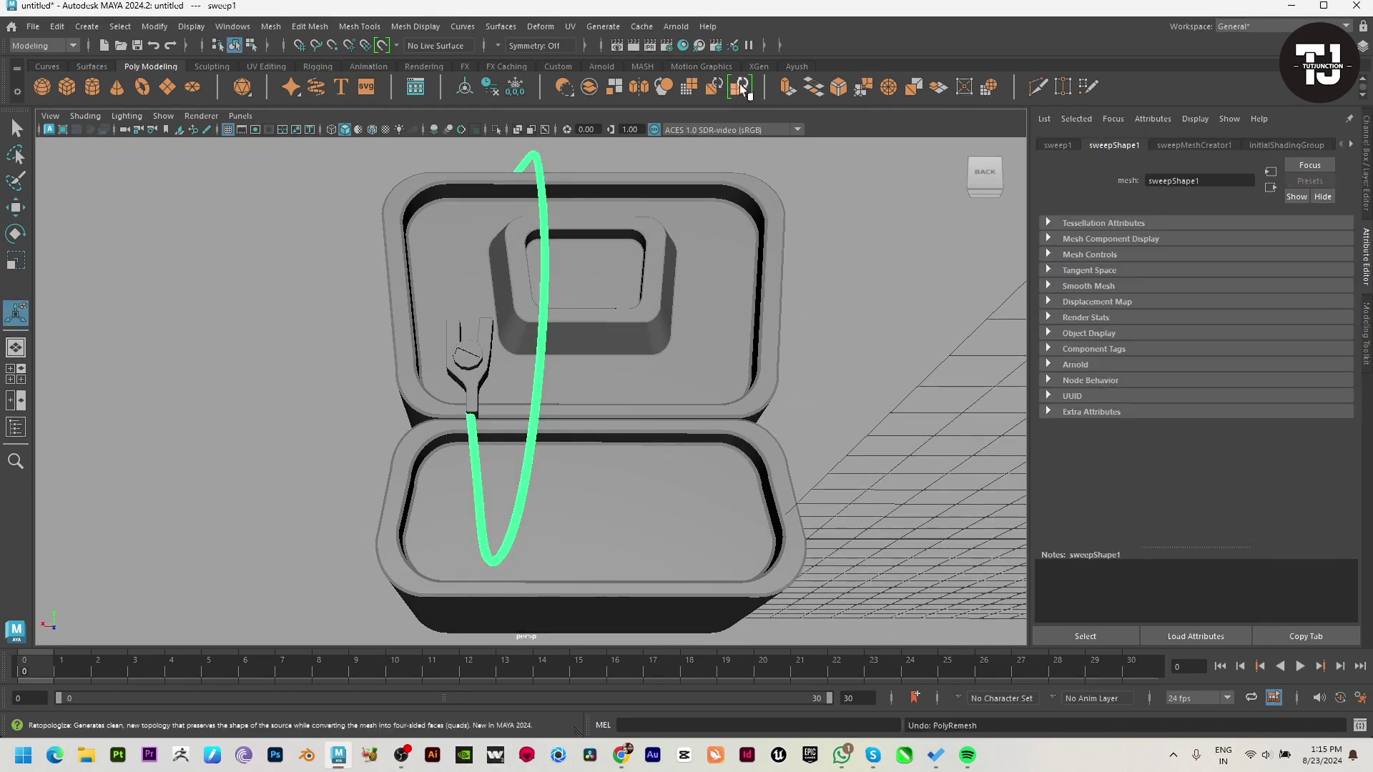
pyautogui.click(740, 87)
pyautogui.click(722, 425)
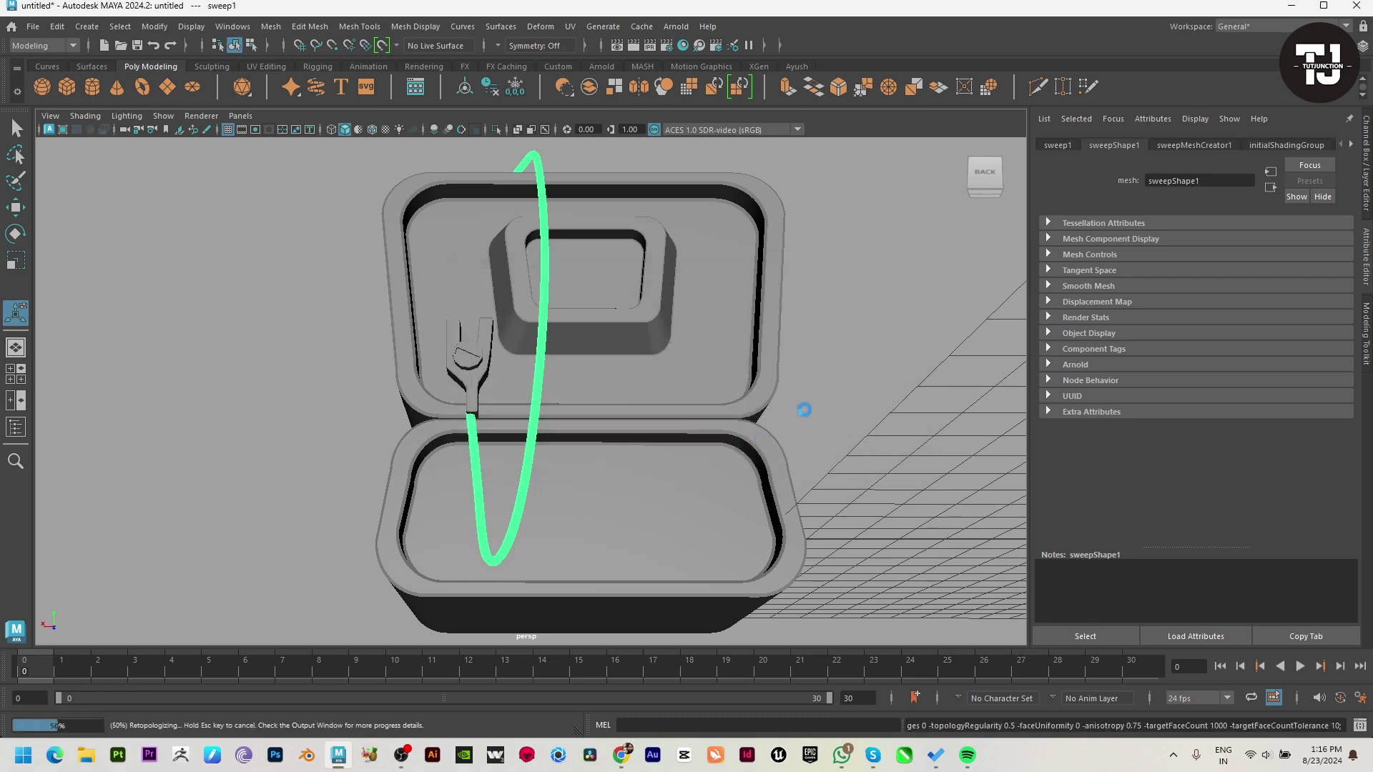
pyautogui.press('w')
pyautogui.keyDown('alt'); pyautogui.moveTo(699, 453); pyautogui.dragTo(567, 506); pyautogui.keyUp('alt')
pyautogui.scroll(3, 513, 465)
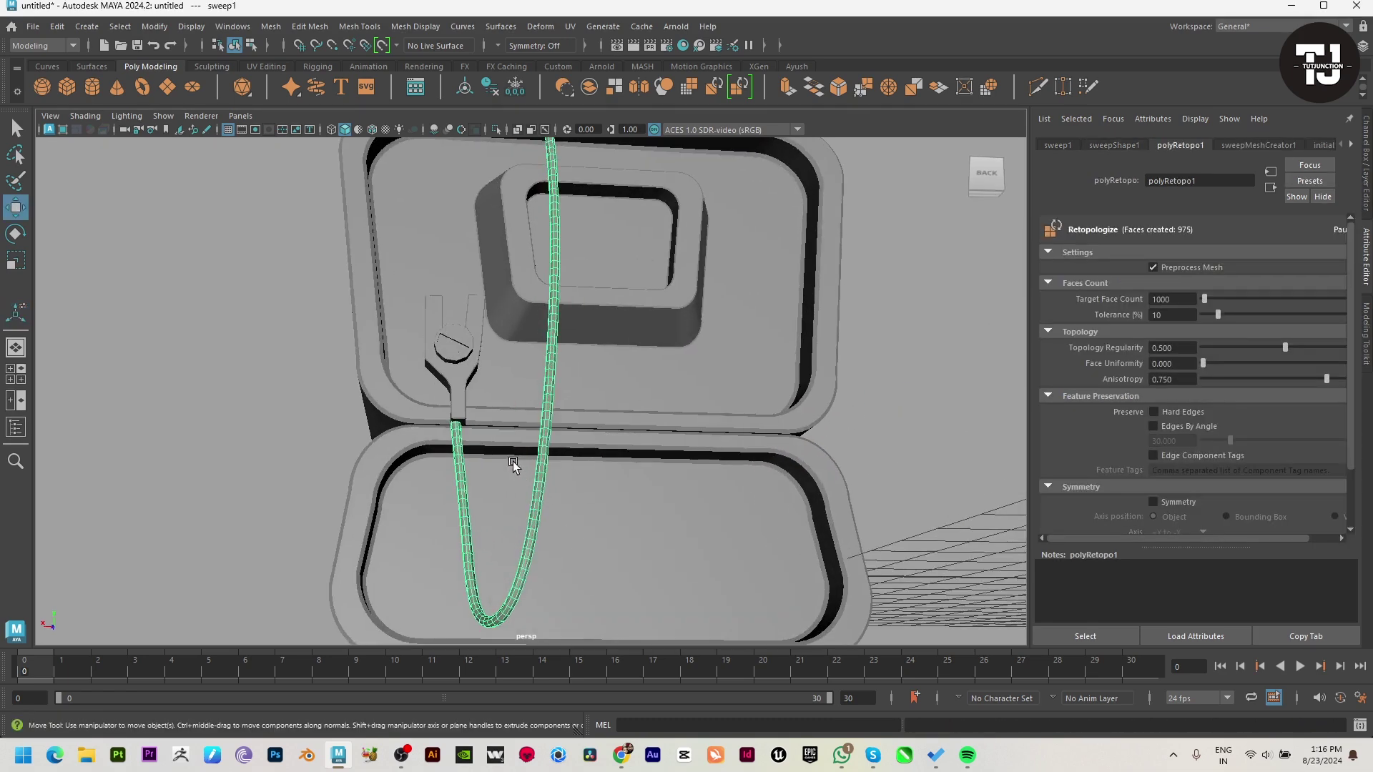
# Zero sweep1's pivot via Modify > Zero Pivot and nudge the cable slightly.
pyautogui.click(154, 27)
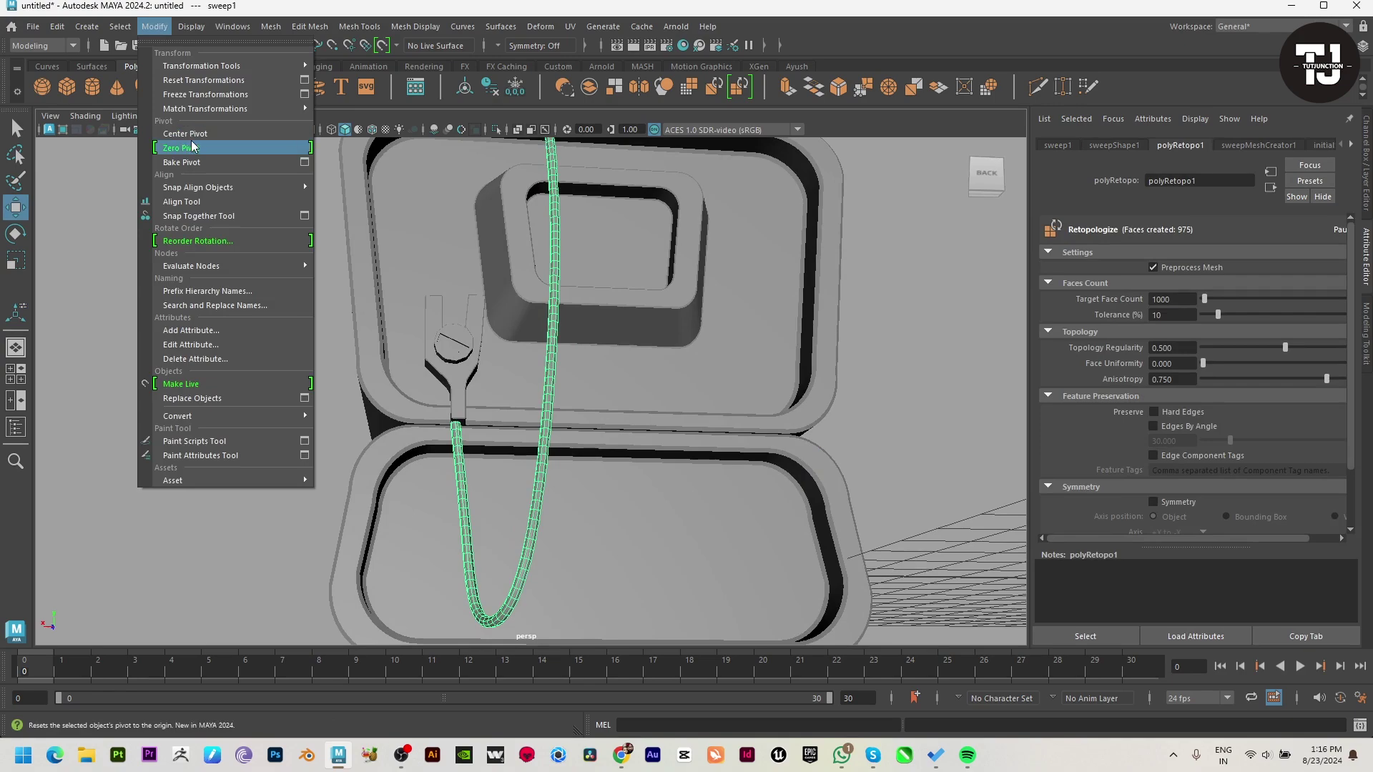
pyautogui.click(193, 143)
pyautogui.moveTo(474, 331); pyautogui.dragTo(462, 328)
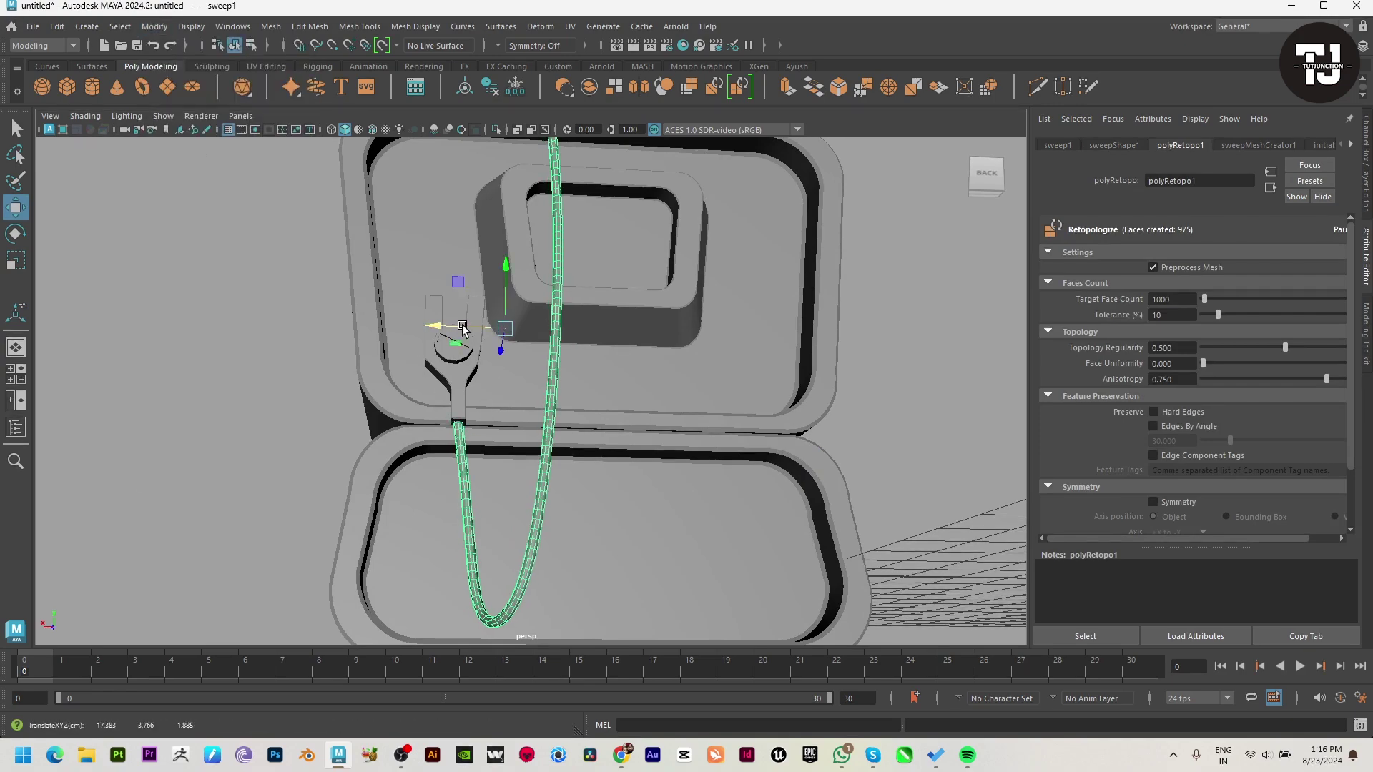
pyautogui.click(934, 474)
pyautogui.scroll(-5, 934, 474)
pyautogui.keyDown('alt'); pyautogui.moveTo(934, 474); pyautogui.dragTo(604, 442); pyautogui.keyUp('alt')
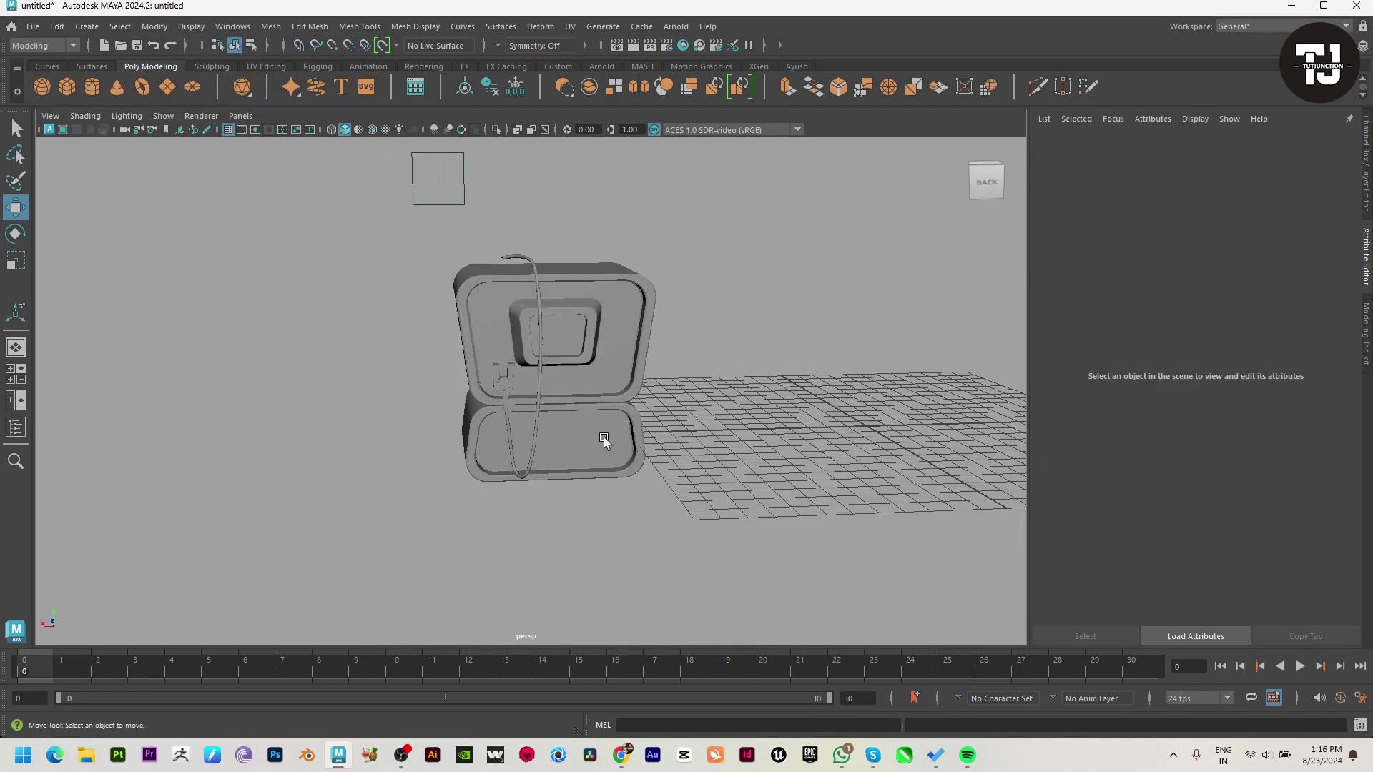
# Move curve1's top CVs along X so the cable end hooks over the cabinet's top edge.
pyautogui.press('space')
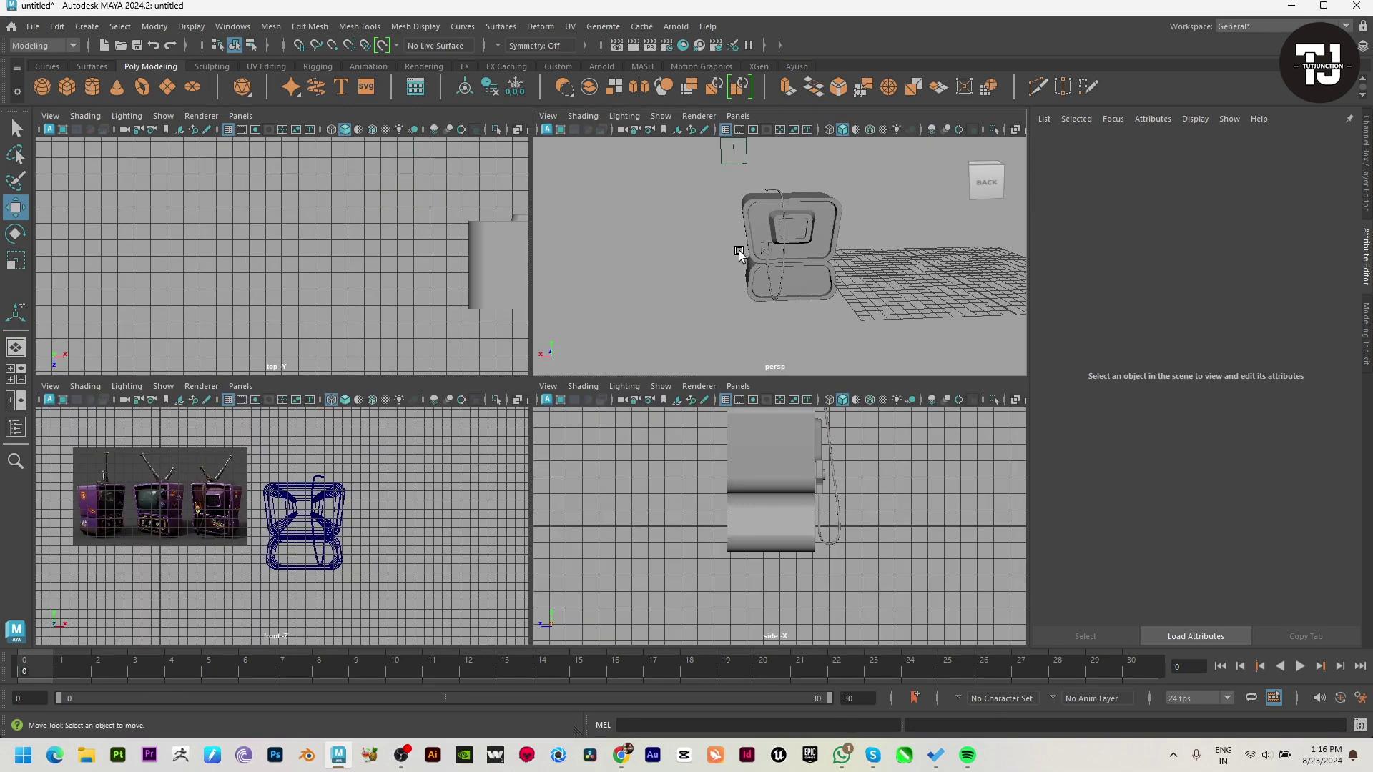
pyautogui.press('space')
pyautogui.scroll(5, 649, 333)
pyautogui.click(603, 234)
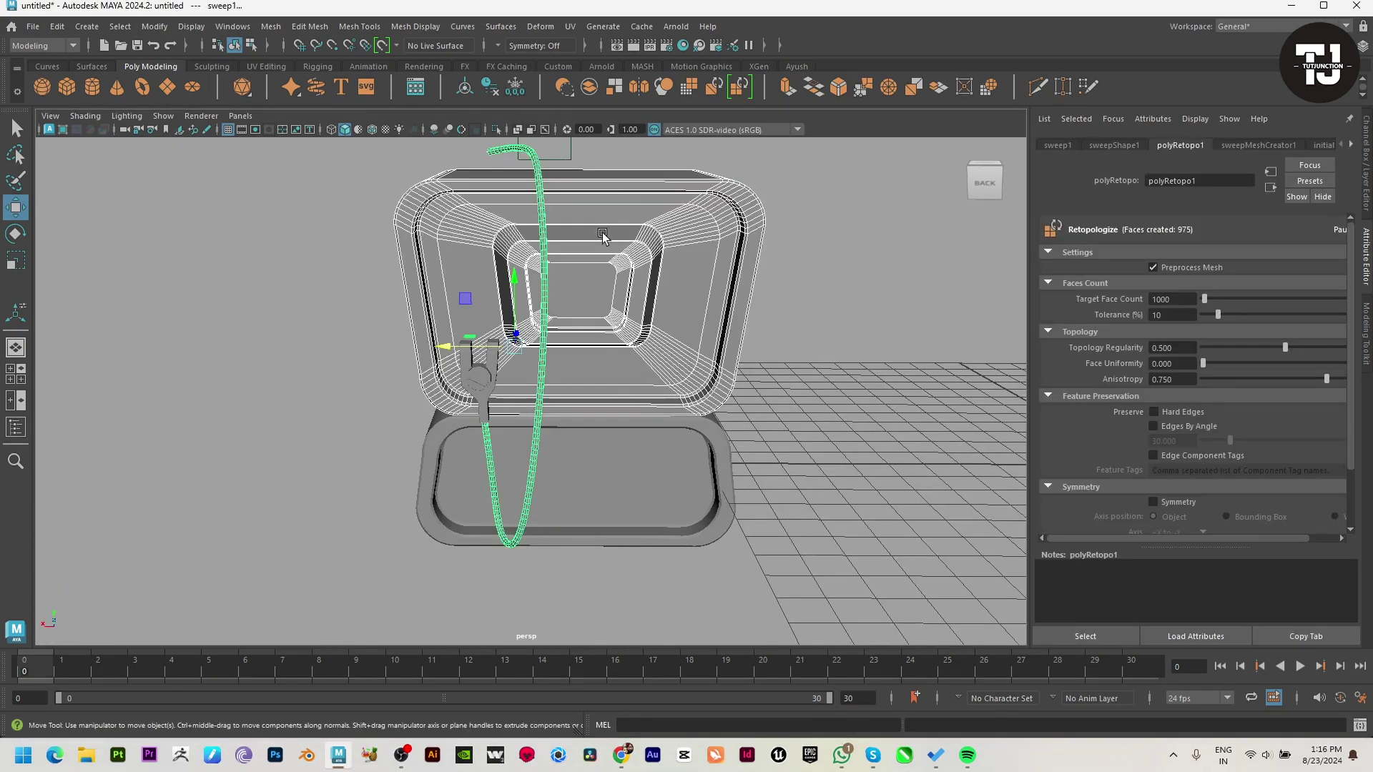
pyautogui.click(718, 458)
pyautogui.hotkey('ctrl', 'z')
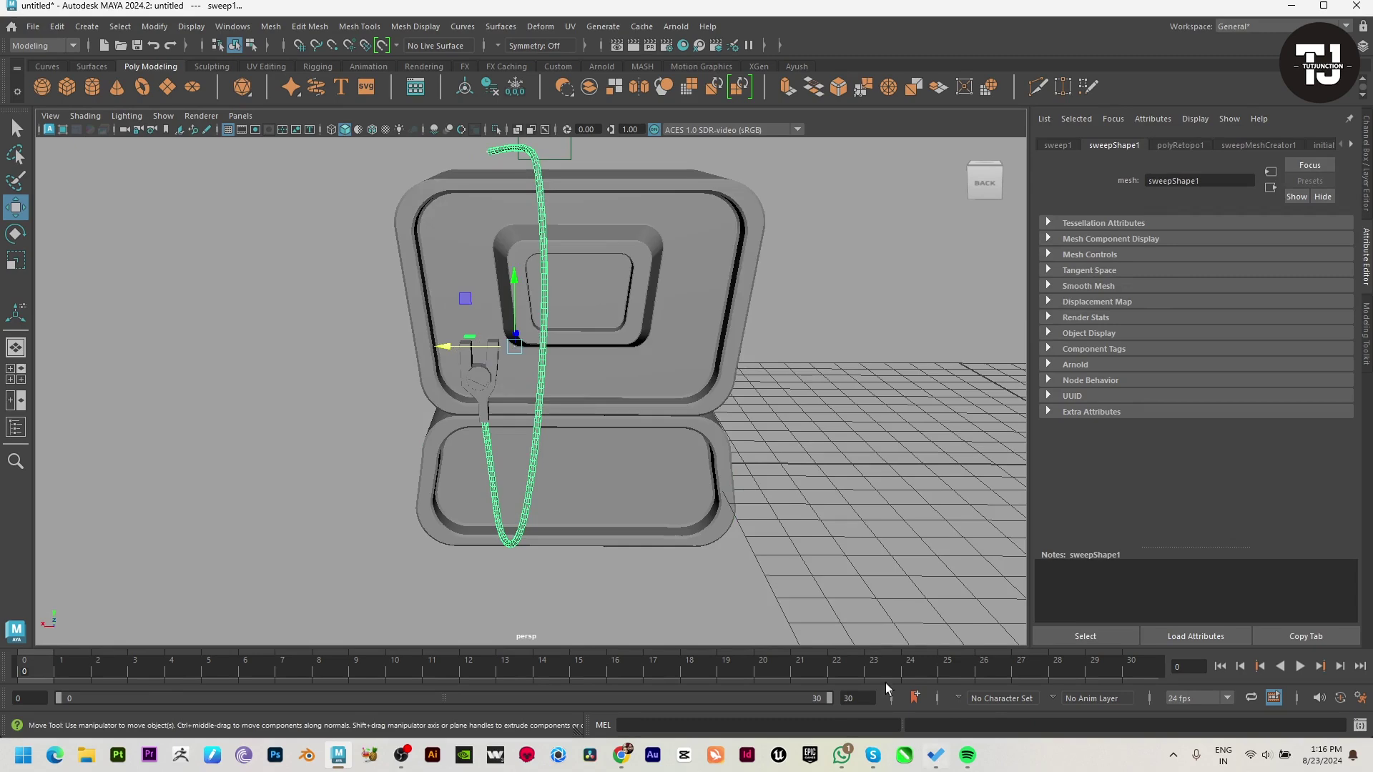
pyautogui.click(540, 393)
pyautogui.moveTo(301, 267)
pyautogui.keyDown('alt'); pyautogui.mouseDown()
pyautogui.moveTo(551, 390)
pyautogui.moveTo(513, 363)
pyautogui.mouseUp(); pyautogui.keyUp('alt')
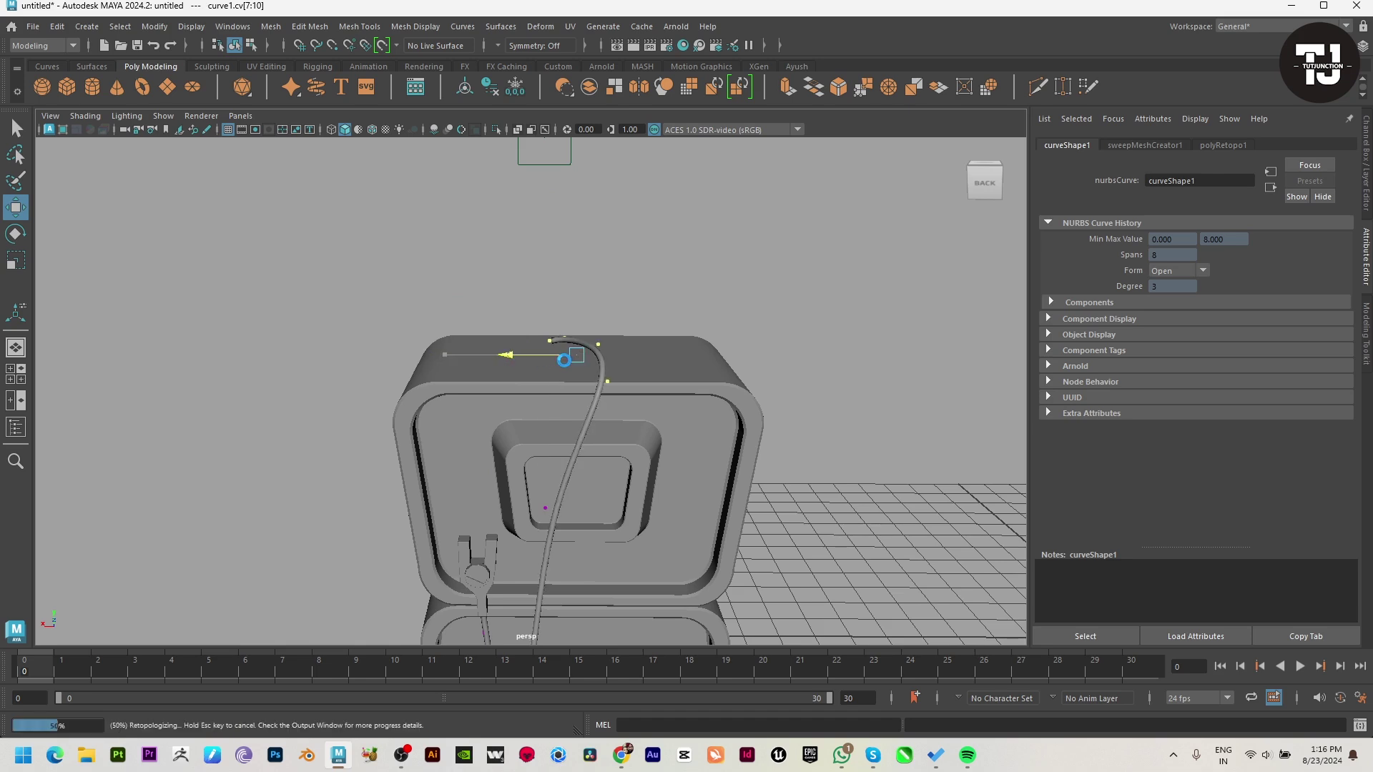
pyautogui.moveTo(565, 359); pyautogui.dragTo(564, 363)
pyautogui.click(875, 276)
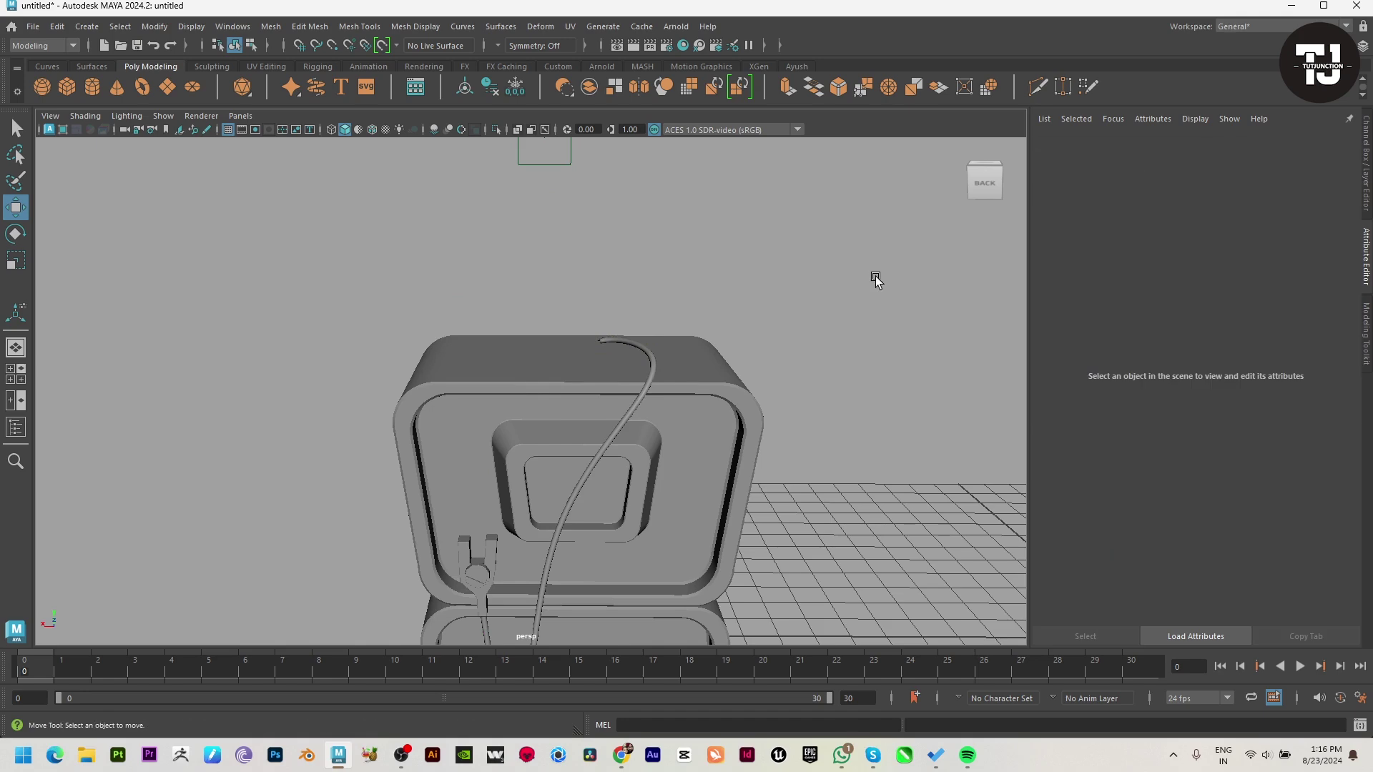
pyautogui.moveTo(737, 387)
pyautogui.keyDown('alt'); pyautogui.mouseDown()
pyautogui.moveTo(556, 385)
pyautogui.moveTo(729, 319)
pyautogui.moveTo(515, 343)
pyautogui.moveTo(624, 504)
pyautogui.moveTo(207, 227)
pyautogui.mouseUp(); pyautogui.keyUp('alt')
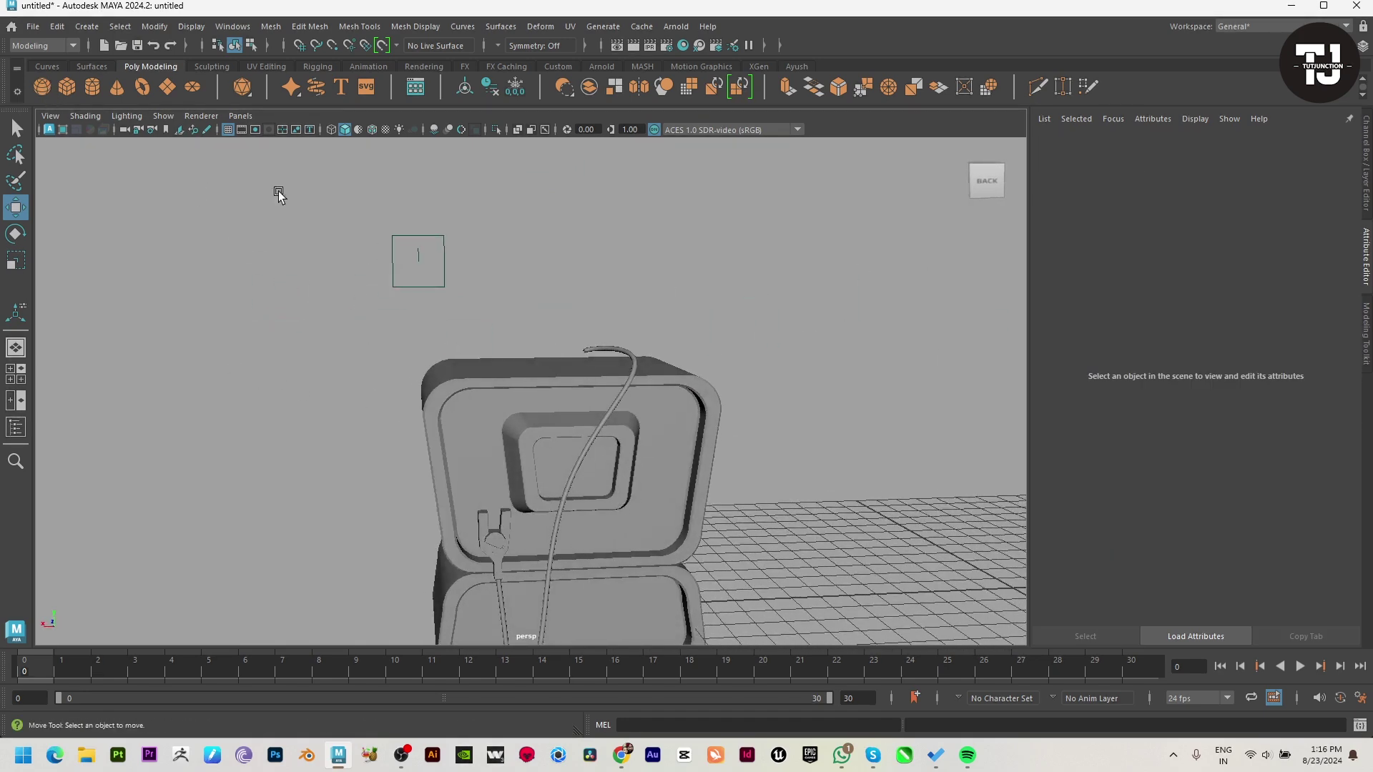
# Create a poly sphere over the TV body and delete its lower faces, leaving a dome.
pyautogui.press('space')
pyautogui.press('space')
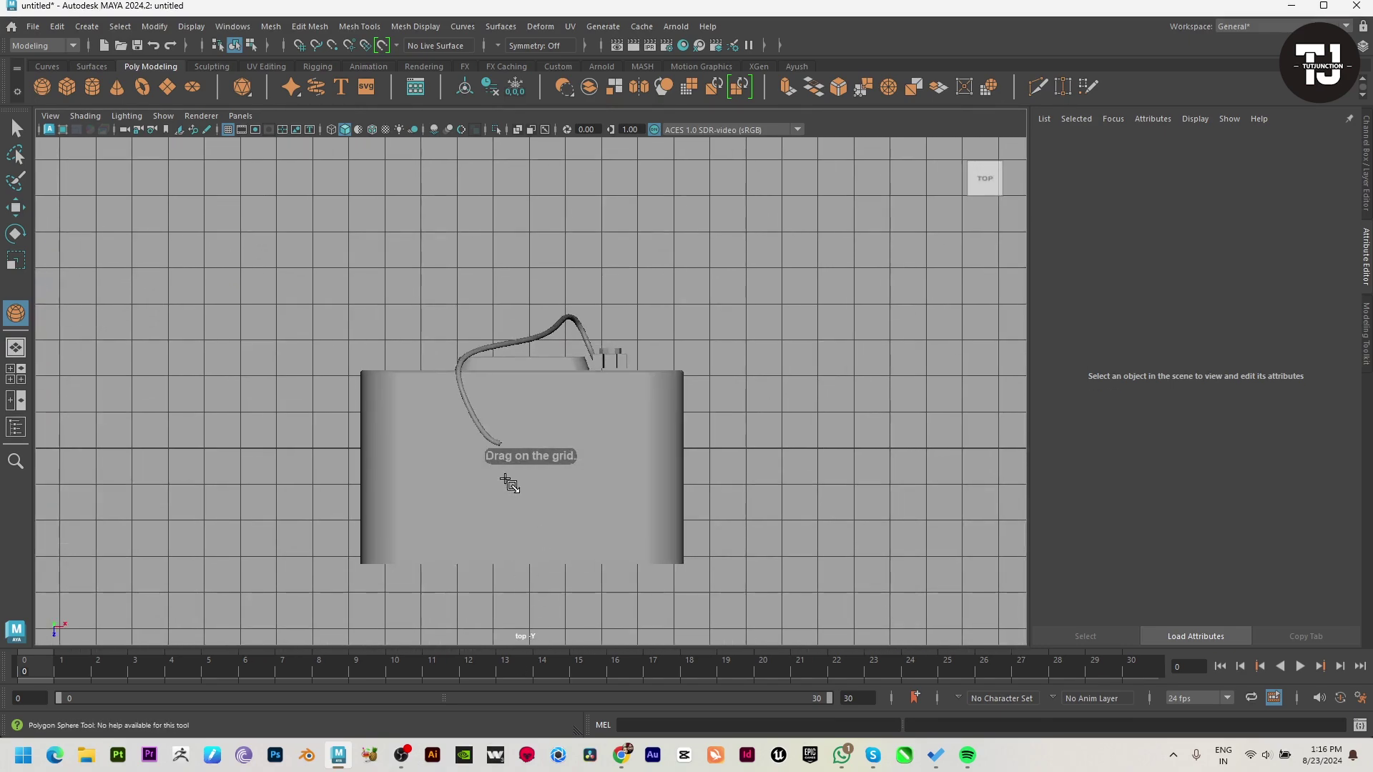
pyautogui.press('4')
pyautogui.moveTo(509, 470); pyautogui.dragTo(558, 495)
pyautogui.press('5')
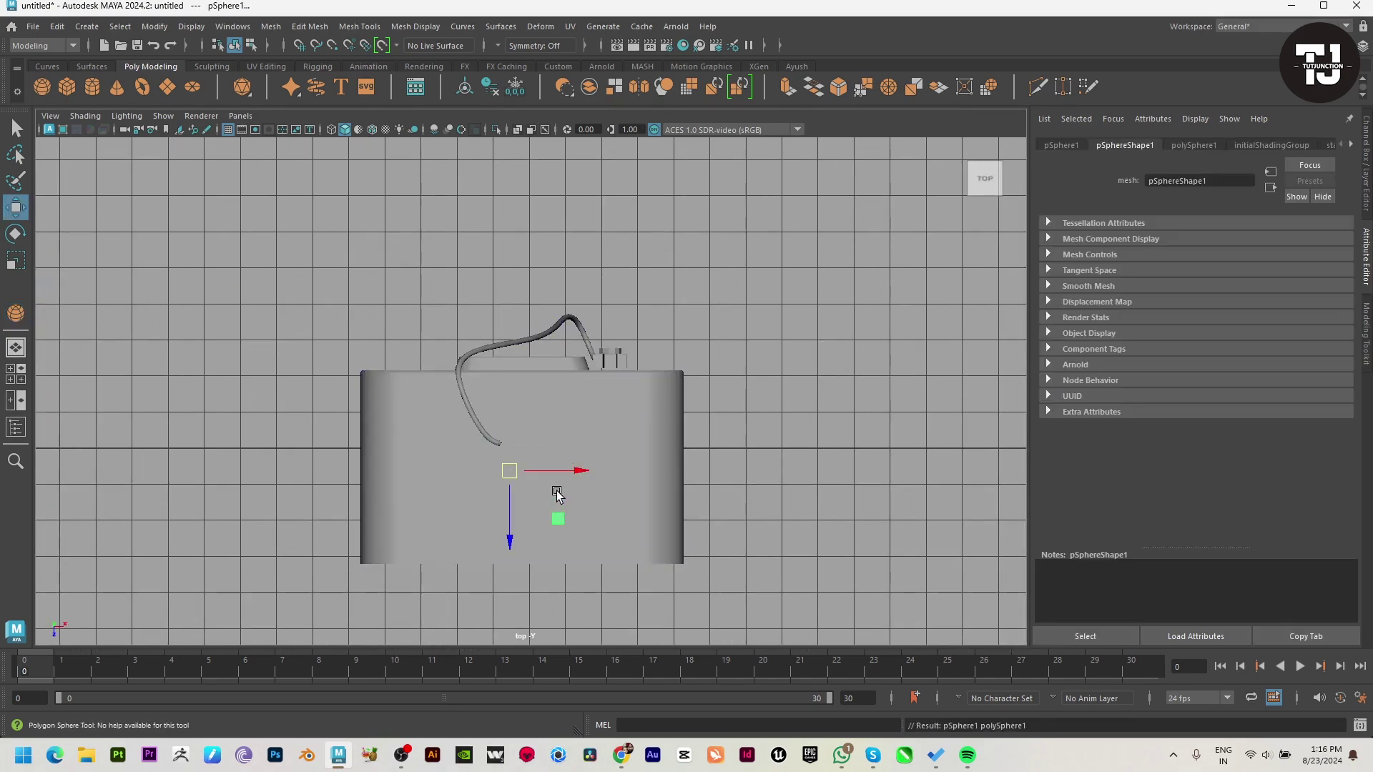
pyautogui.press('4')
pyautogui.press('space')
pyautogui.press('space')
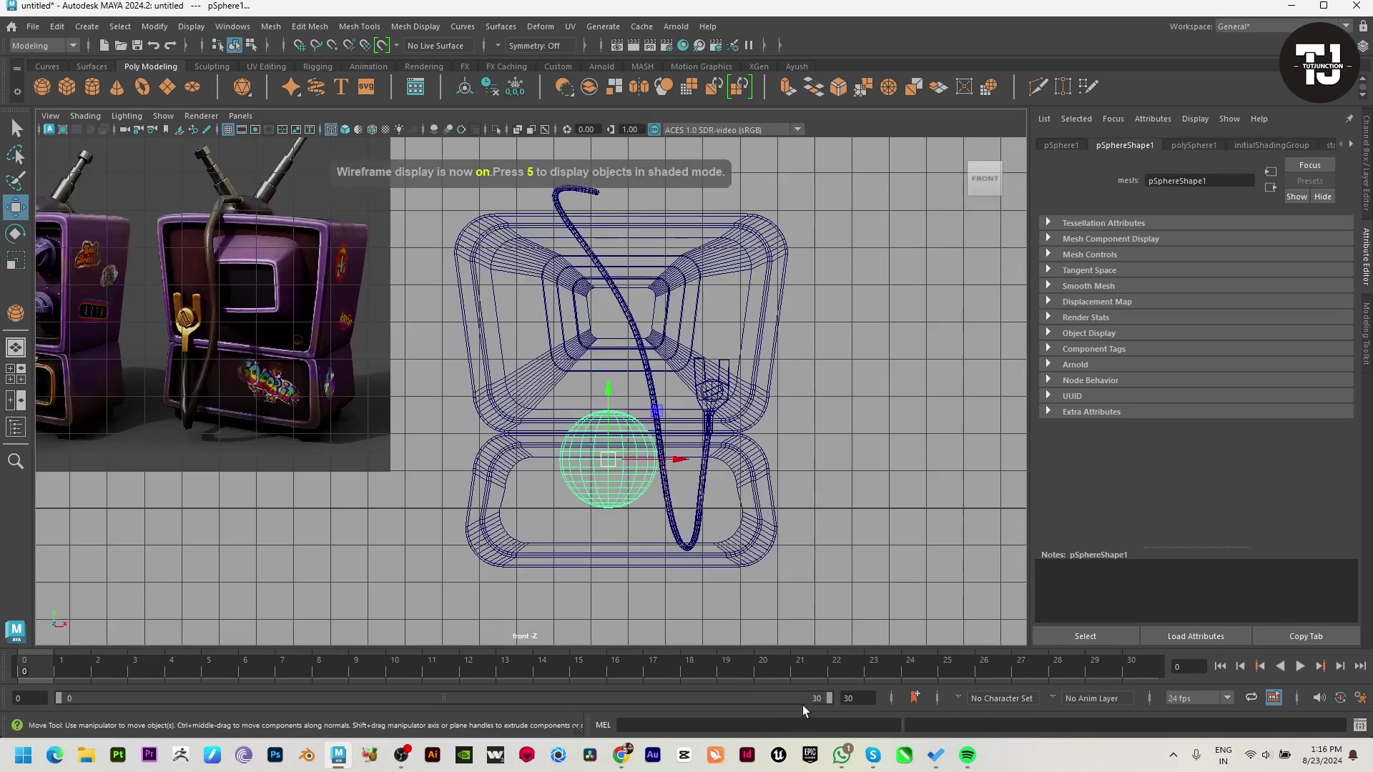
pyautogui.moveTo(776, 563); pyautogui.dragTo(444, 465)
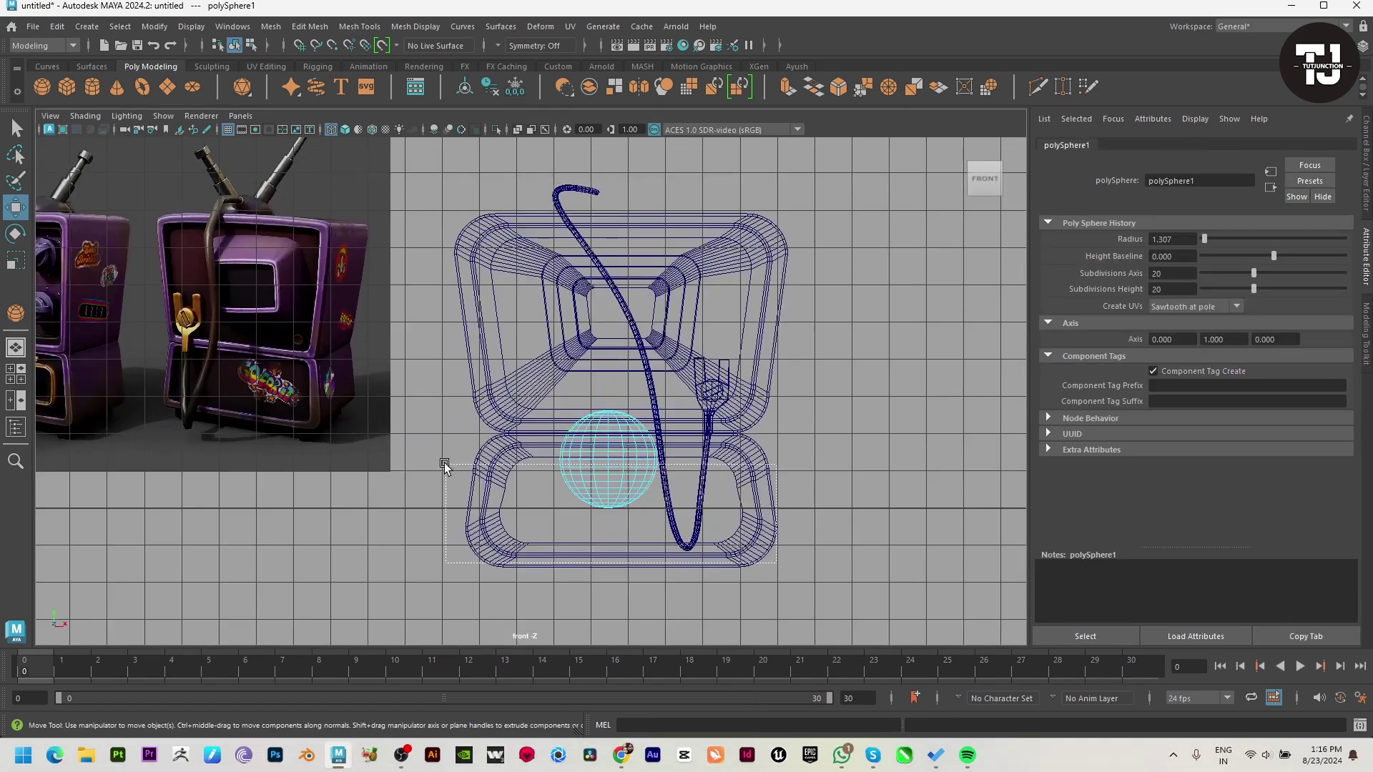
pyautogui.press('Delete')
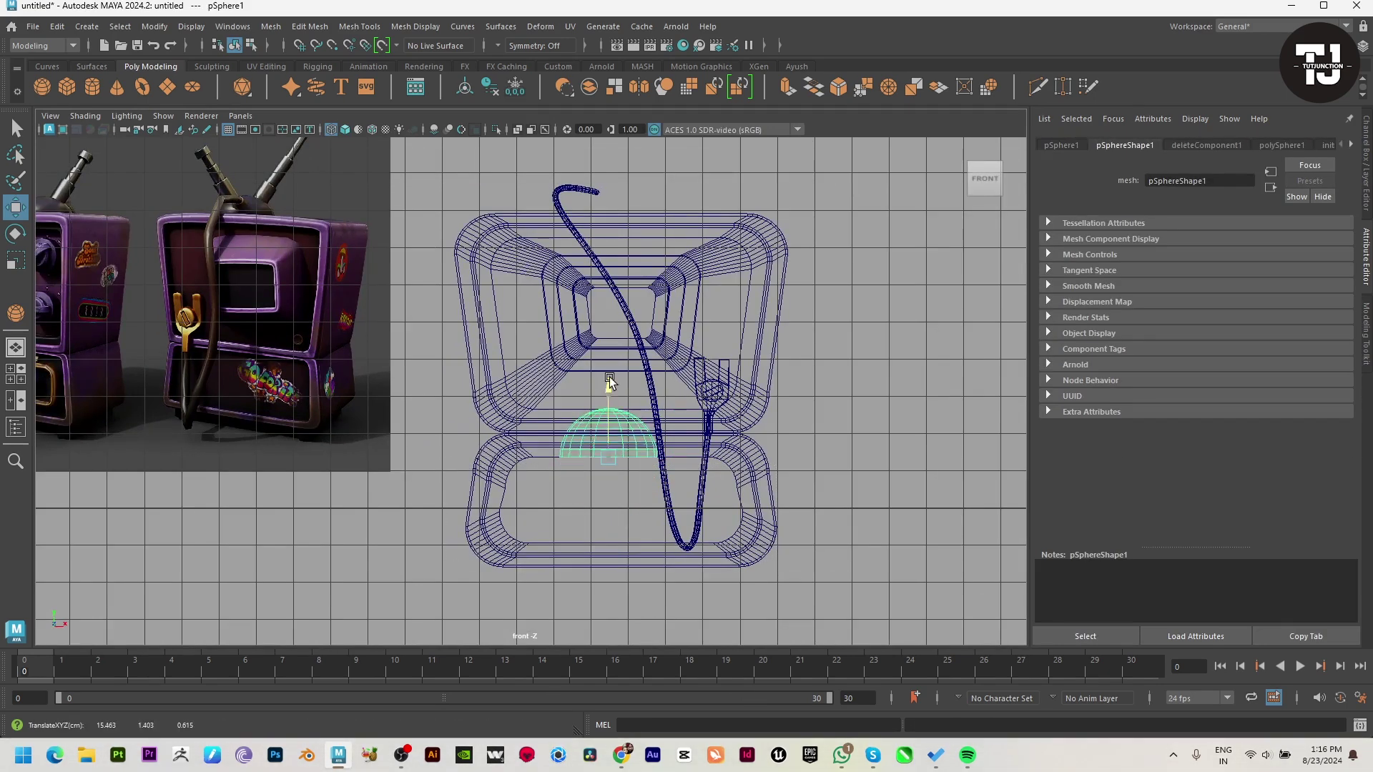
# Raise the dome onto the TV top and flatten it by scaling down in Y.
pyautogui.moveTo(609, 376); pyautogui.dragTo(694, 152)
pyautogui.press('space')
pyautogui.press('space')
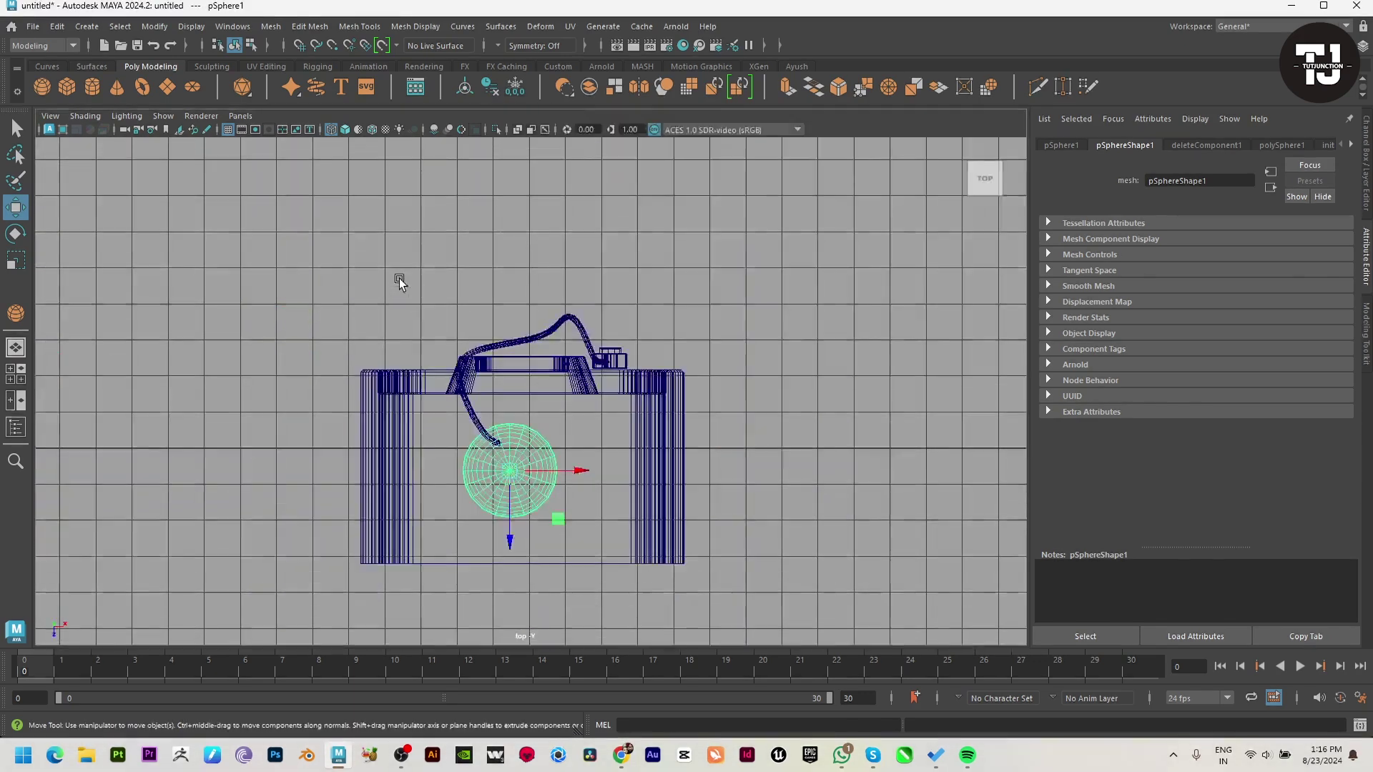
pyautogui.press('space')
pyautogui.press('space')
pyautogui.press('r')
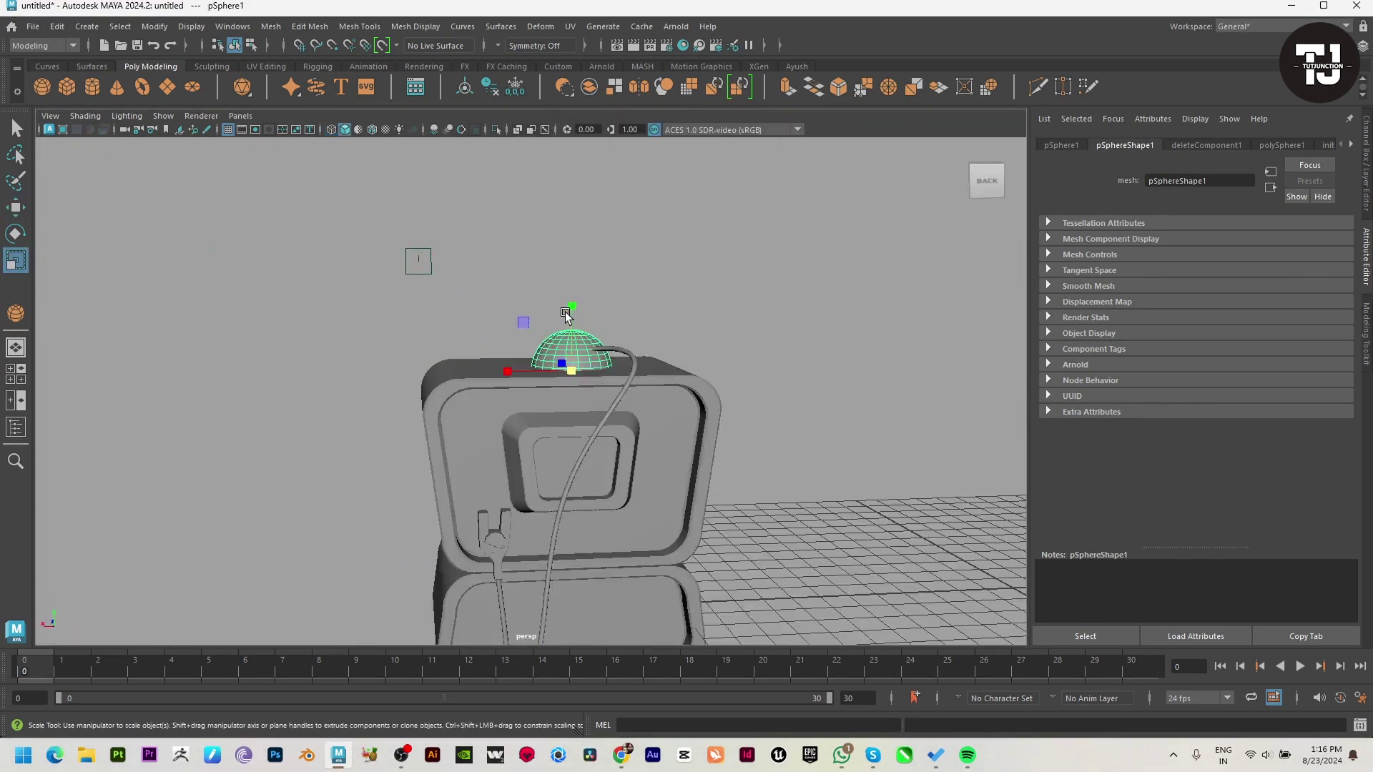
pyautogui.moveTo(572, 308); pyautogui.dragTo(579, 329)
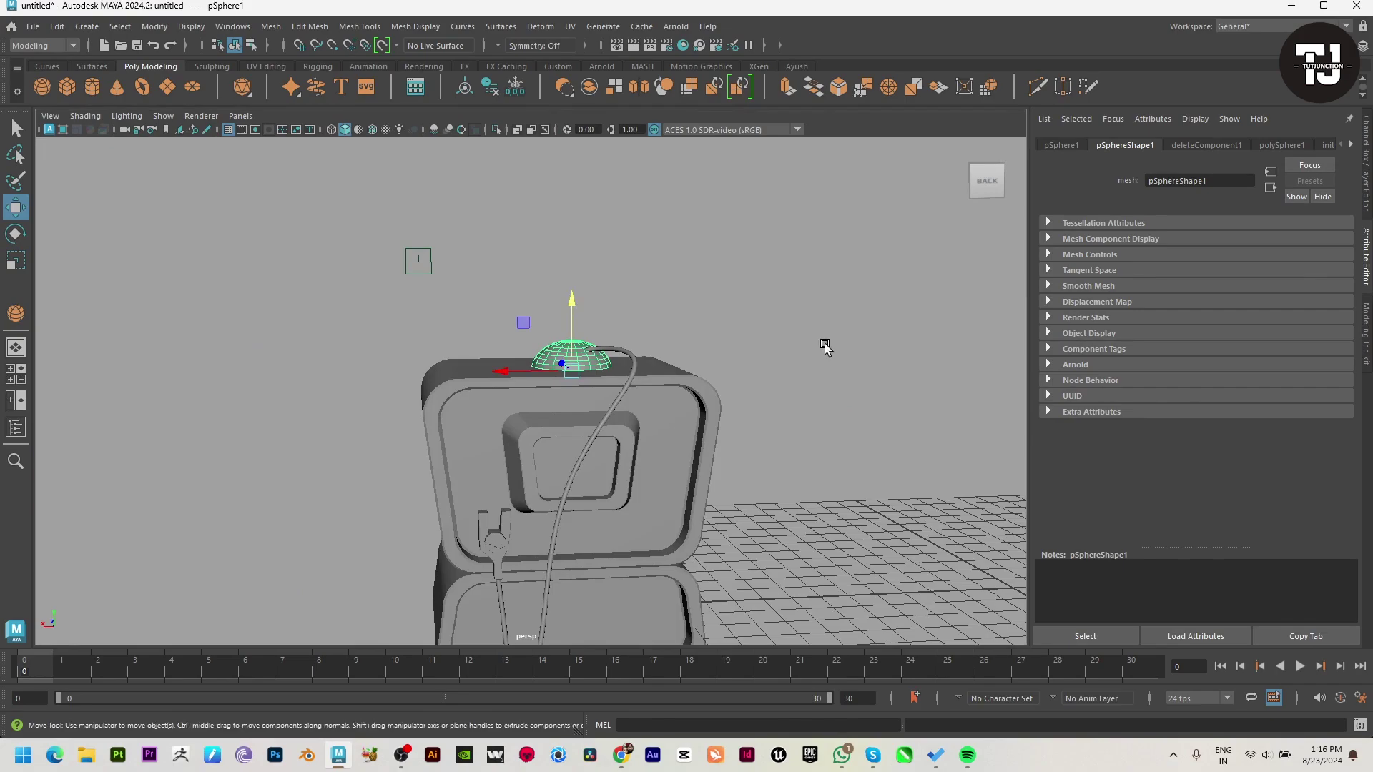
pyautogui.click(820, 346)
pyautogui.press('w')
pyautogui.moveTo(598, 431)
pyautogui.keyDown('alt'); pyautogui.mouseDown()
pyautogui.moveTo(605, 418)
pyautogui.moveTo(587, 422)
pyautogui.mouseUp(); pyautogui.keyUp('alt')
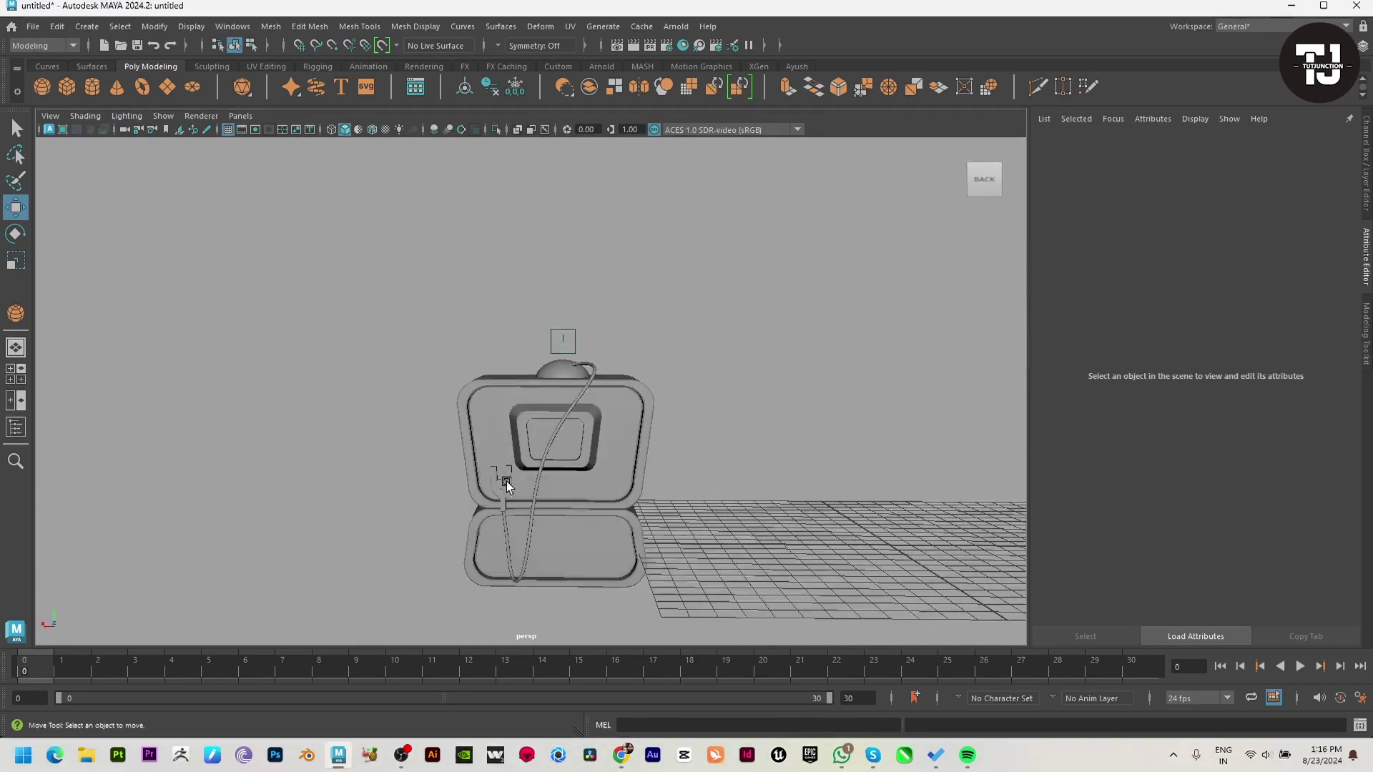
pyautogui.press('space')
pyautogui.press('space')
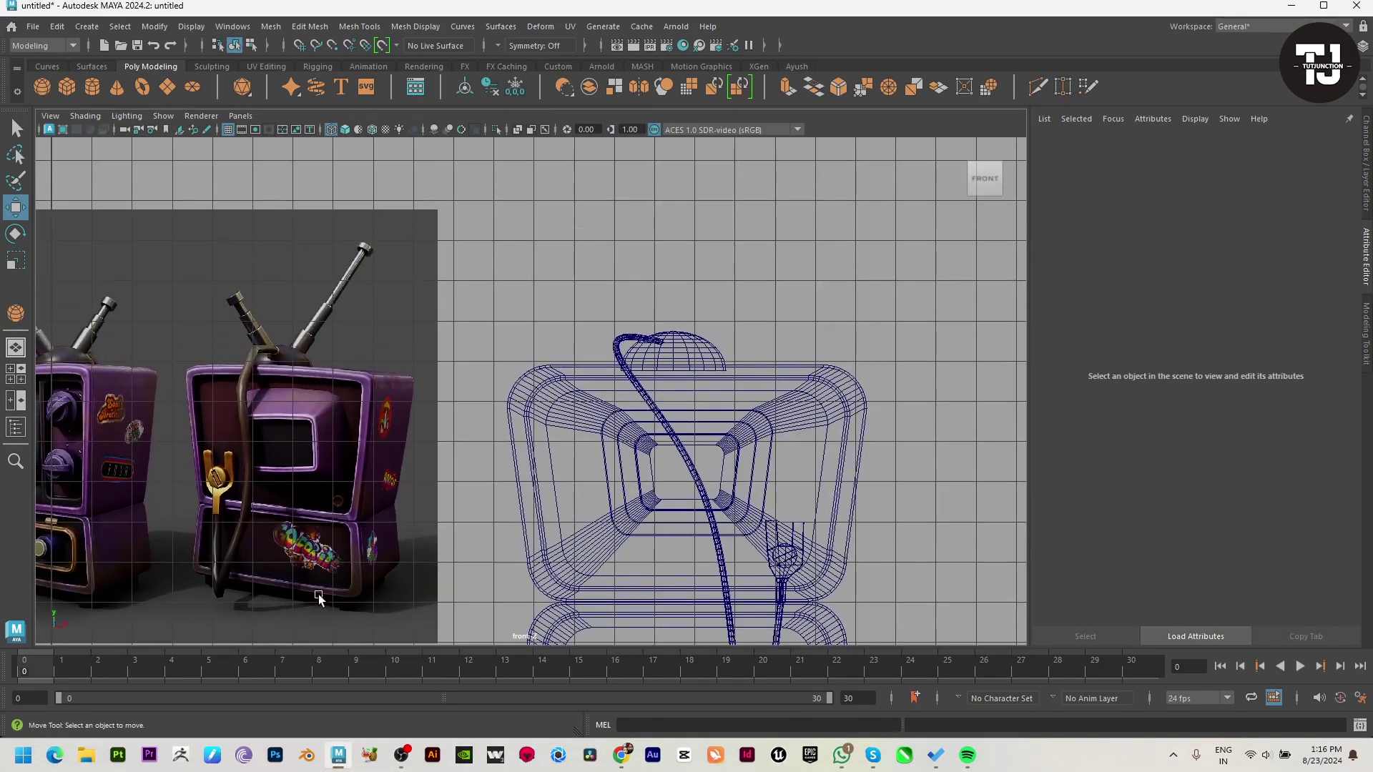
pyautogui.press('space')
pyautogui.press('space')
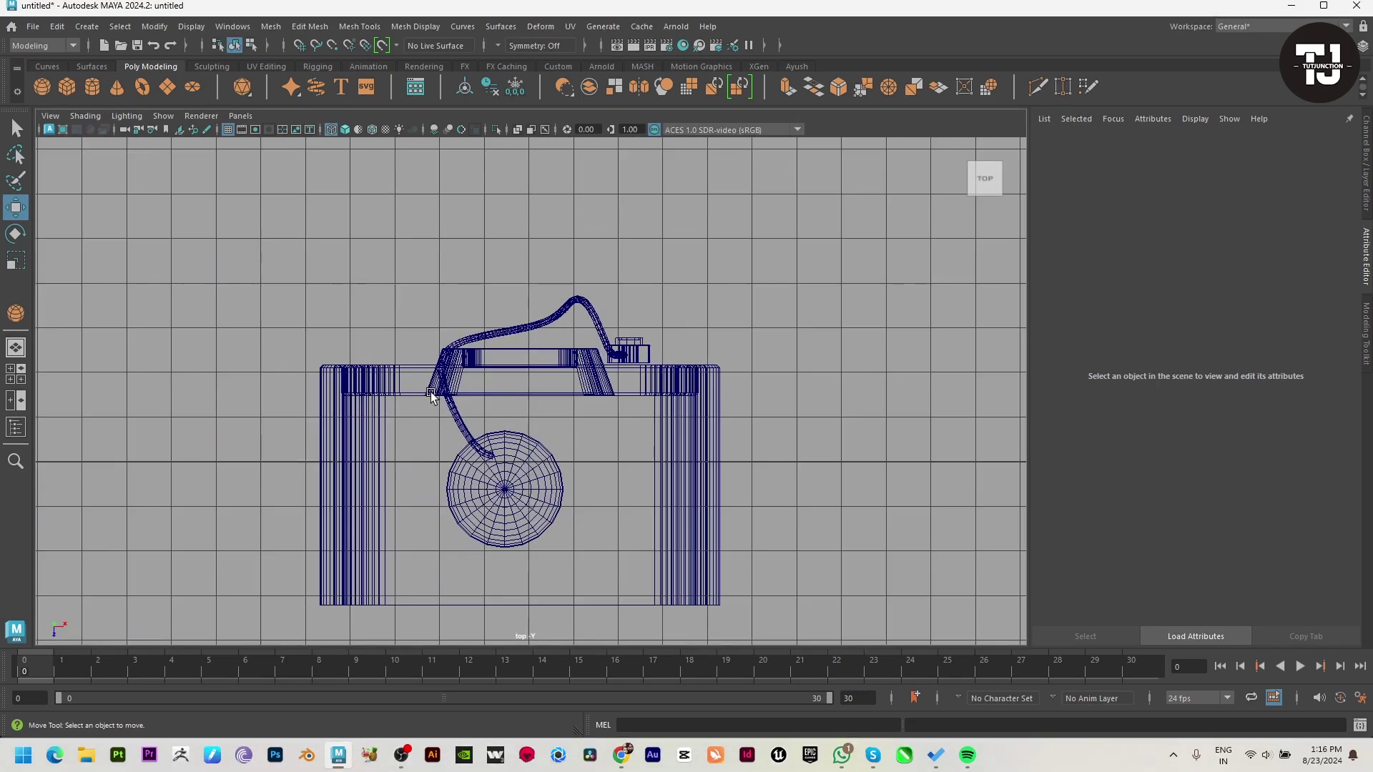
# Draw a small polygon cylinder over the dome and raise it to sit on top.
pyautogui.click(93, 87)
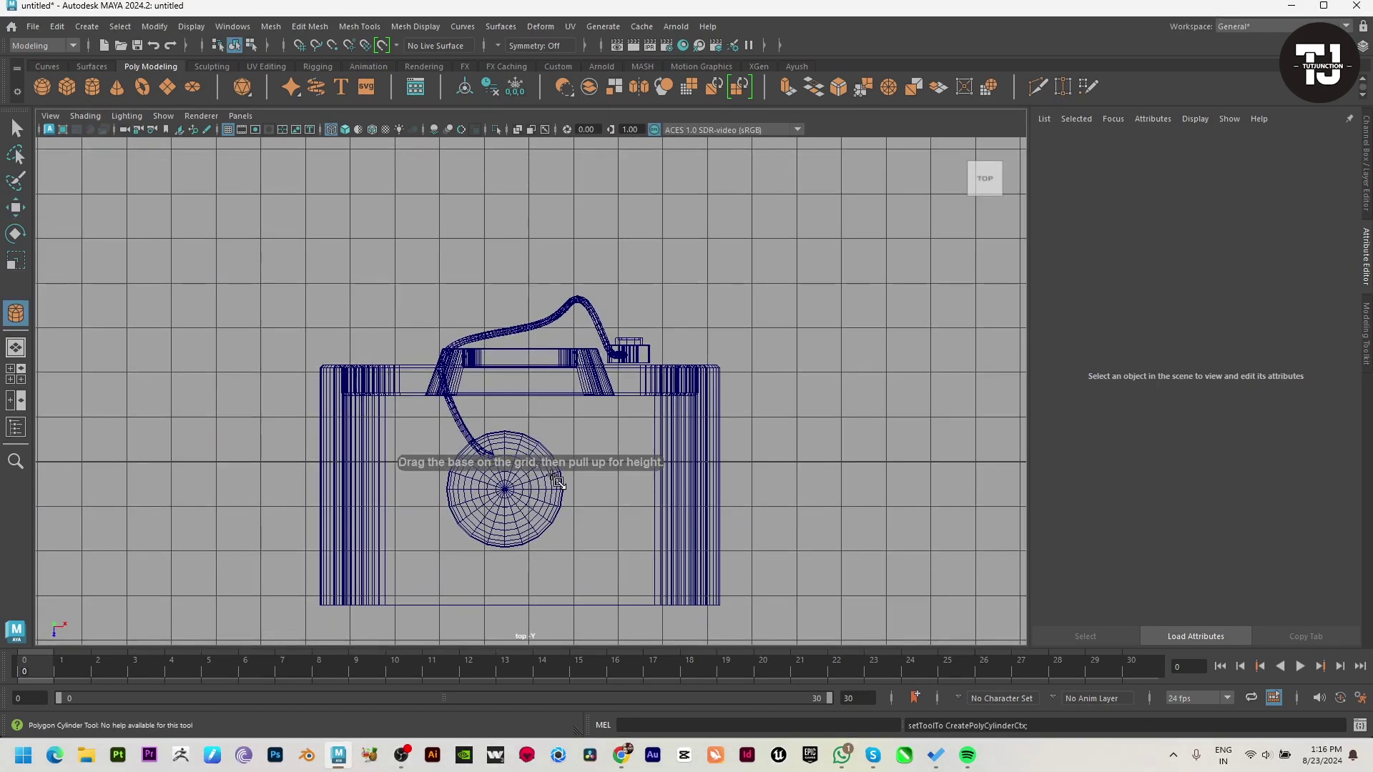
pyautogui.moveTo(539, 470); pyautogui.dragTo(549, 479)
pyautogui.press('space')
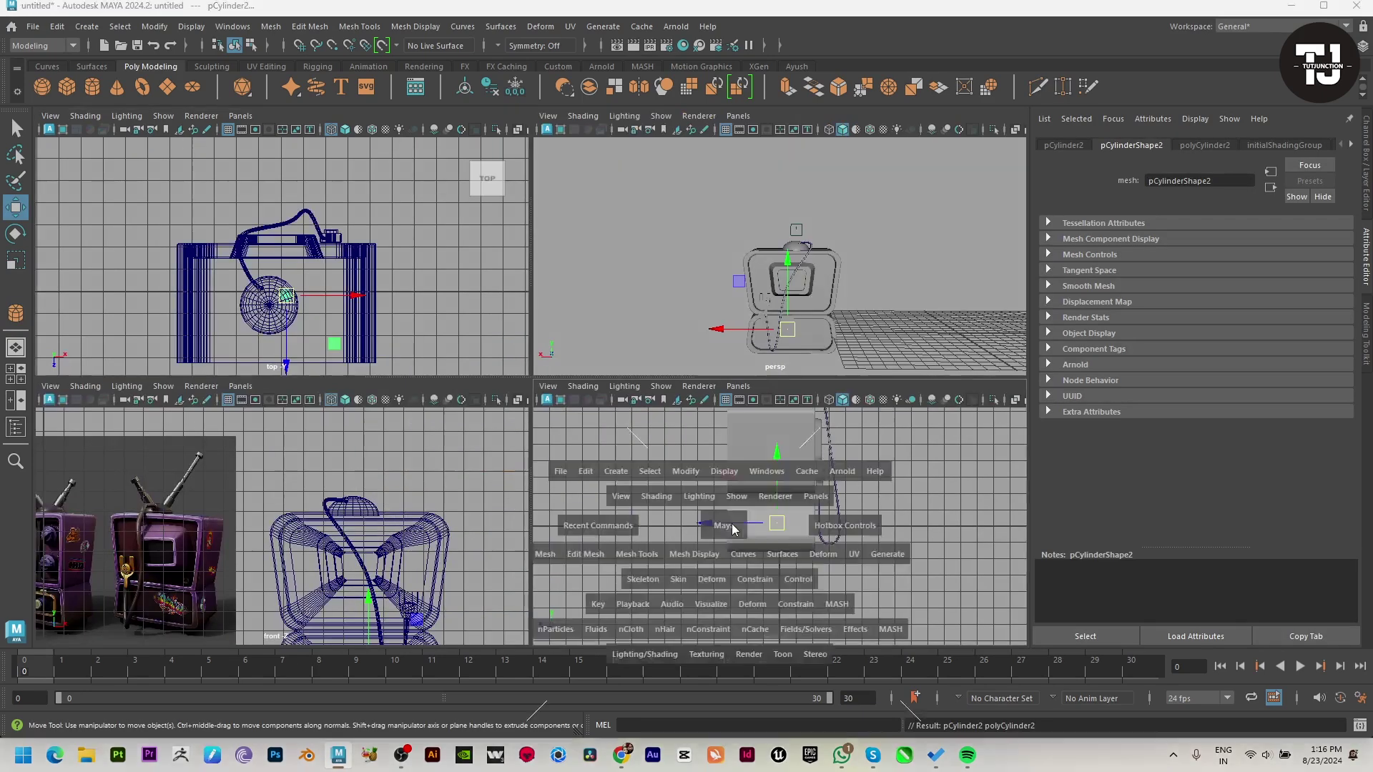
pyautogui.press('space')
pyautogui.scroll(-2, 715, 457)
pyautogui.moveTo(599, 483); pyautogui.dragTo(599, 481)
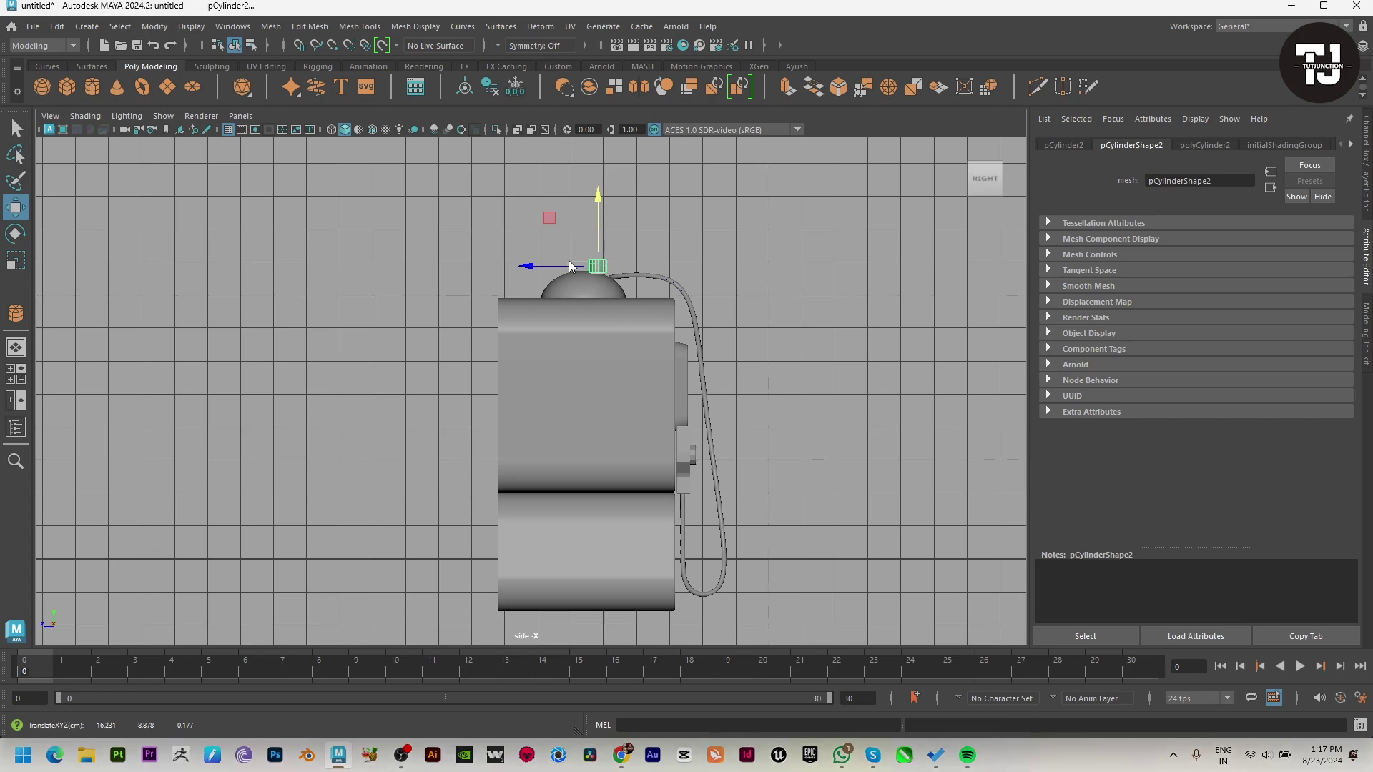
# Set up the cylinder as 20-sided, radius 0.272, height 0.384, in the channel box.
pyautogui.press('t')
pyautogui.press('w')
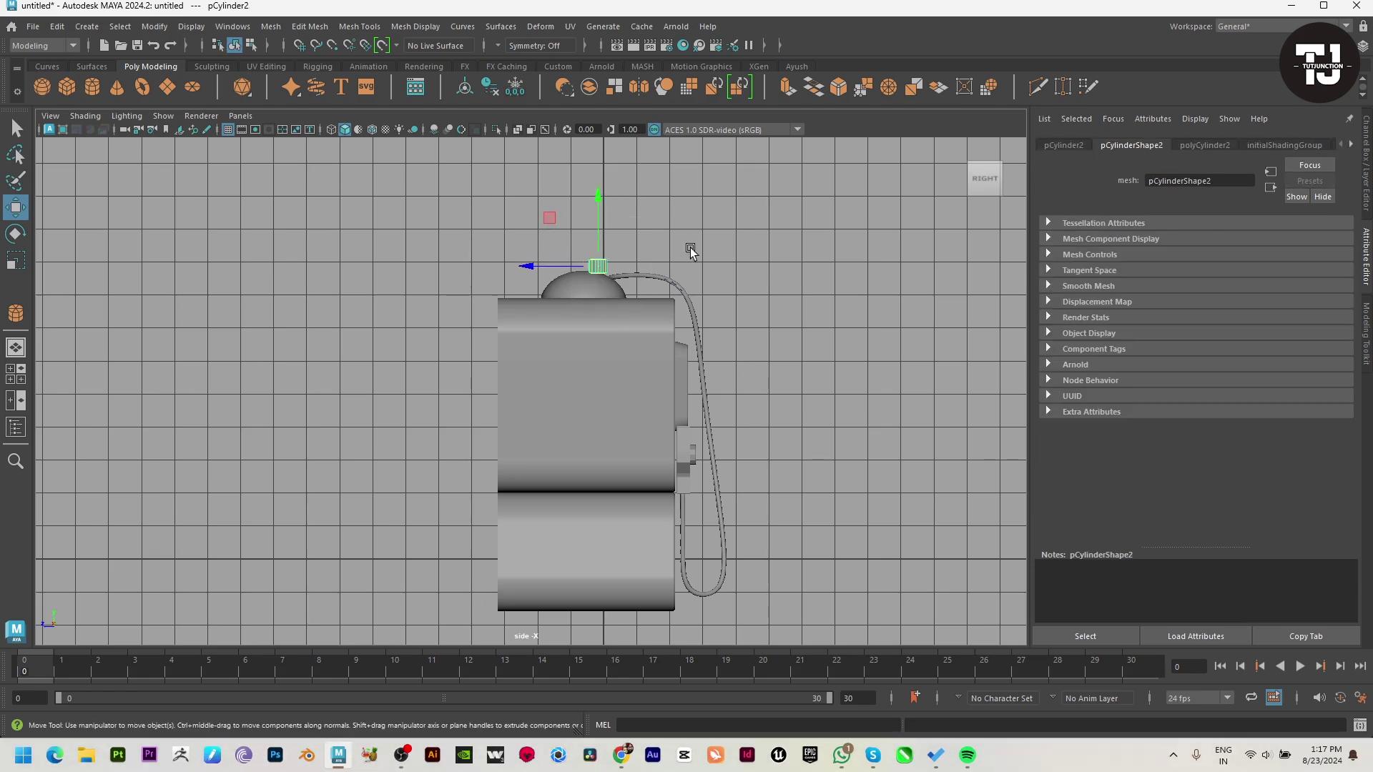
pyautogui.click(1367, 204)
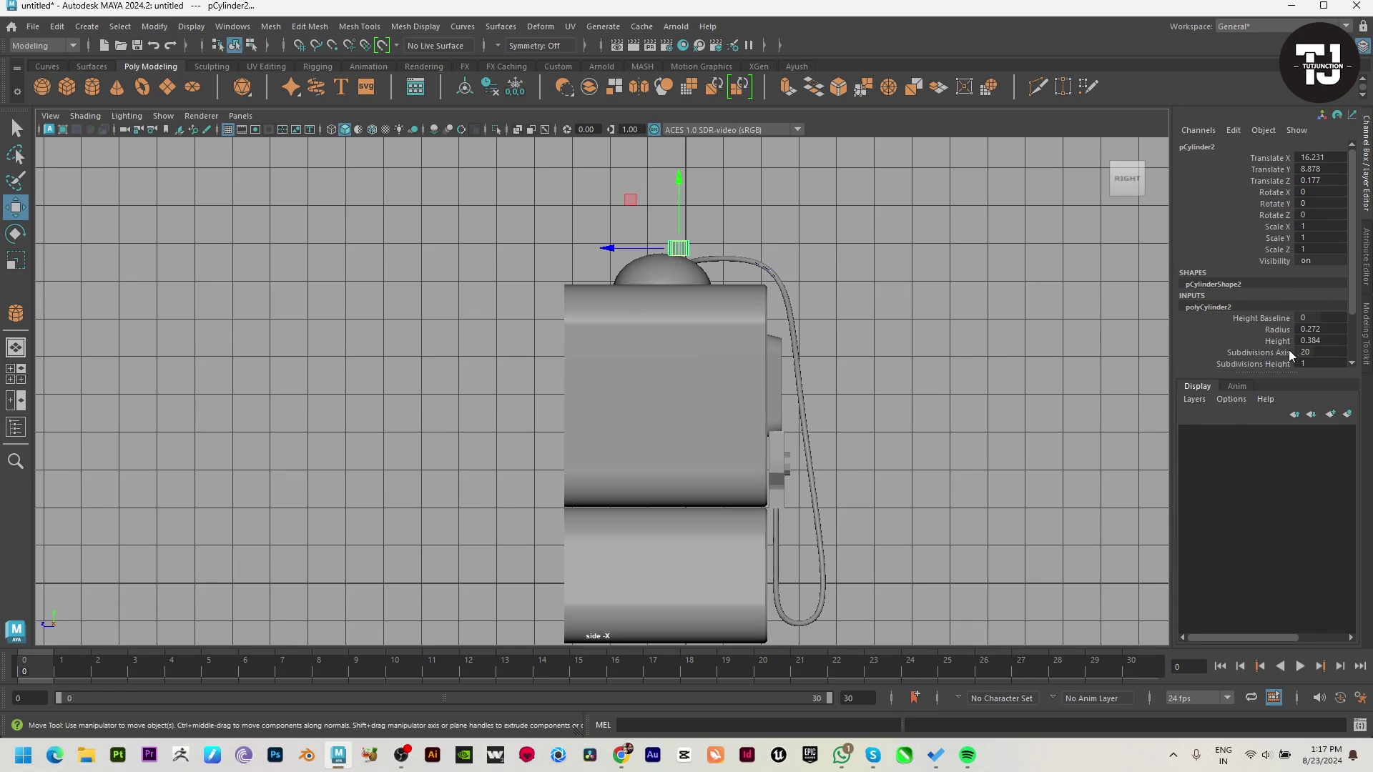
pyautogui.click(1280, 353)
pyautogui.scroll(-1, 1280, 353)
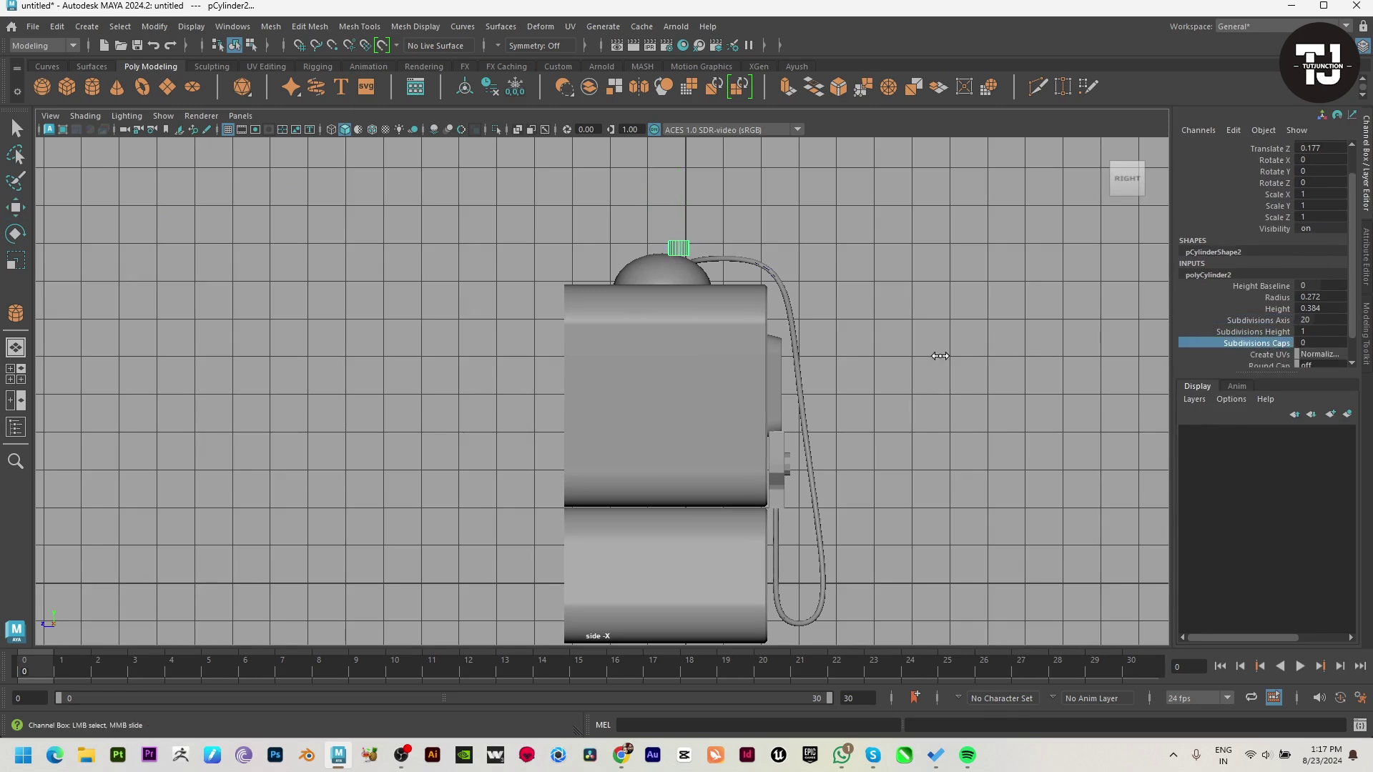
pyautogui.keyDown('alt'); pyautogui.moveTo(637, 358); pyautogui.dragTo(609, 440, button='middle'); pyautogui.keyUp('alt')
# Rotate the cylinder's top cap vertices so its upper end tilts, then inspect it in perspective.
pyautogui.press('w')
pyautogui.press('F9')
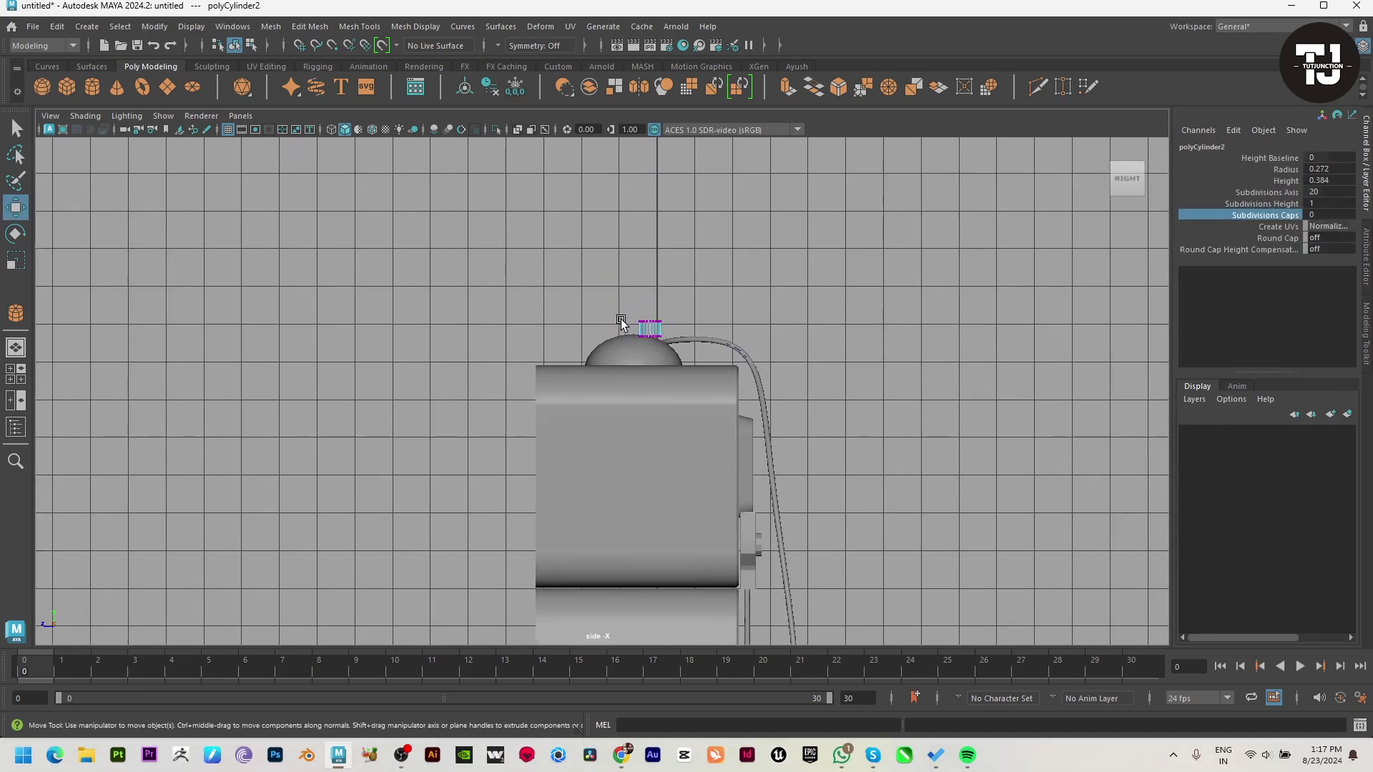
pyautogui.moveTo(602, 280); pyautogui.dragTo(687, 358)
pyautogui.press('space')
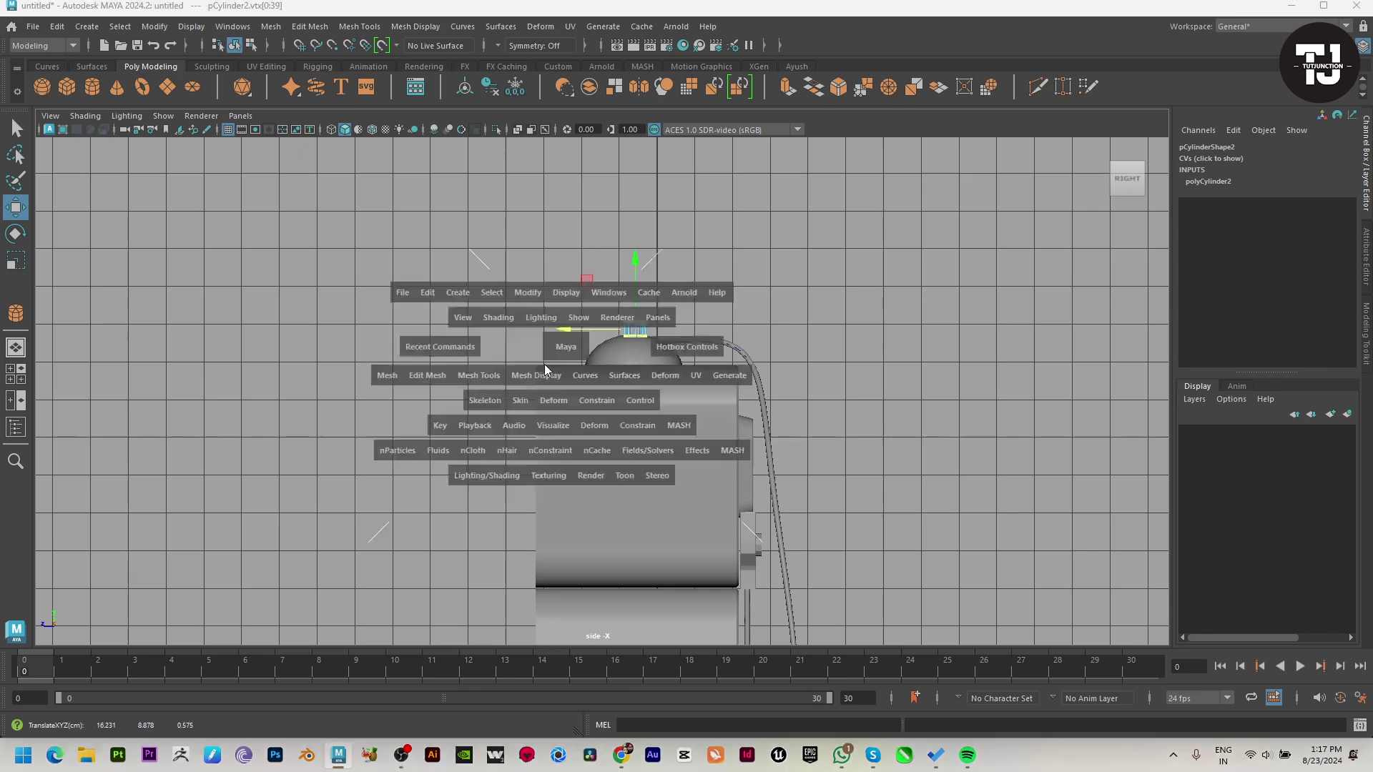
pyautogui.press('space')
pyautogui.keyDown('alt'); pyautogui.moveTo(629, 414); pyautogui.dragTo(633, 424, button='middle'); pyautogui.keyUp('alt')
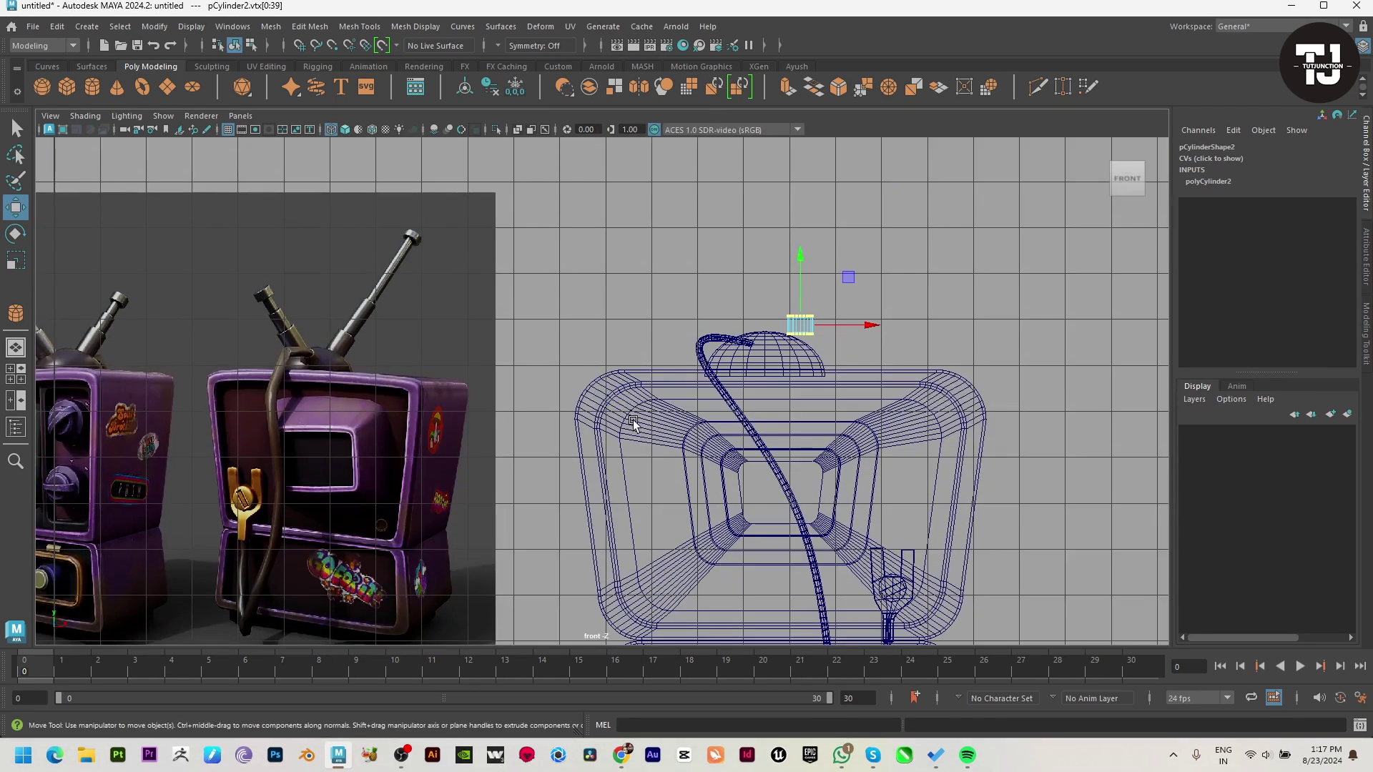
pyautogui.press('e')
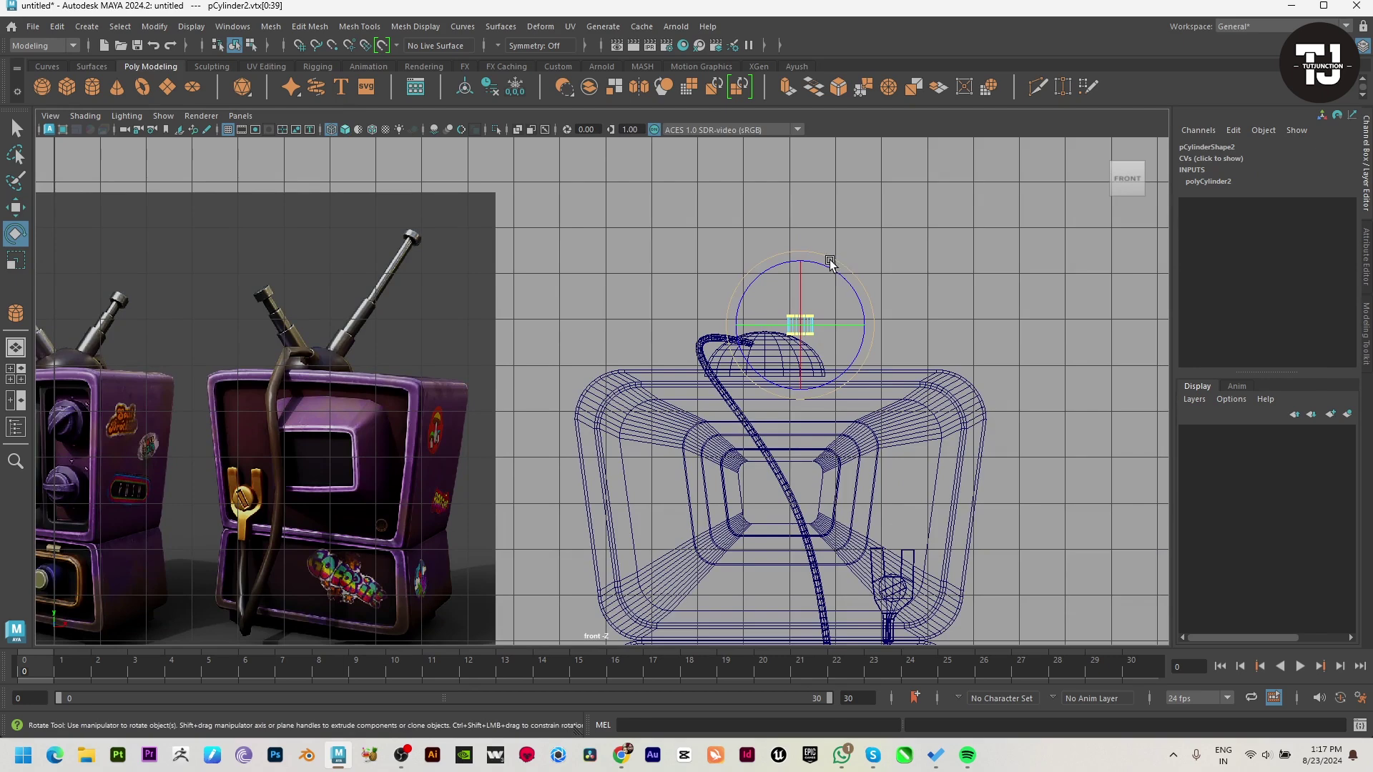
pyautogui.moveTo(840, 286)
pyautogui.mouseDown()
pyautogui.moveTo(856, 288)
pyautogui.moveTo(800, 272)
pyautogui.mouseUp()
pyautogui.press('w')
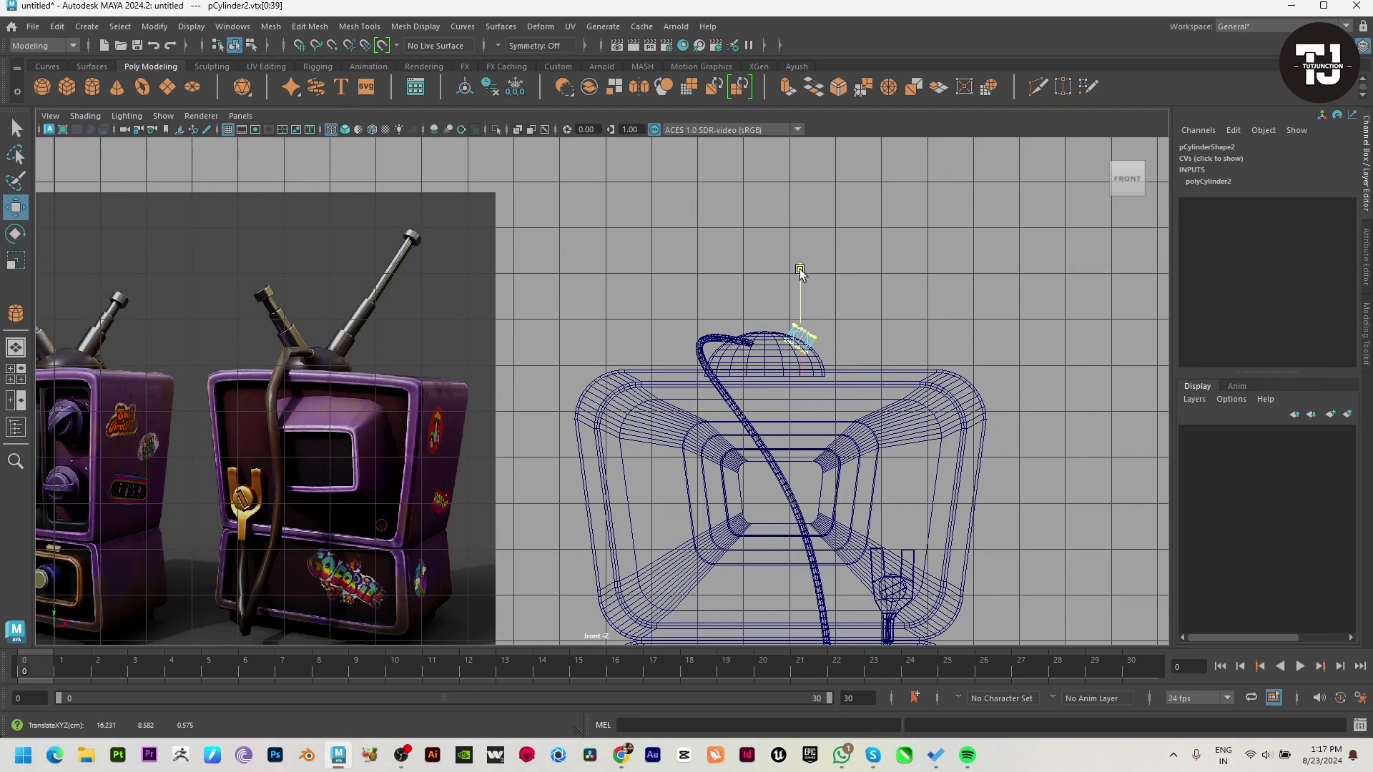
pyautogui.press('space')
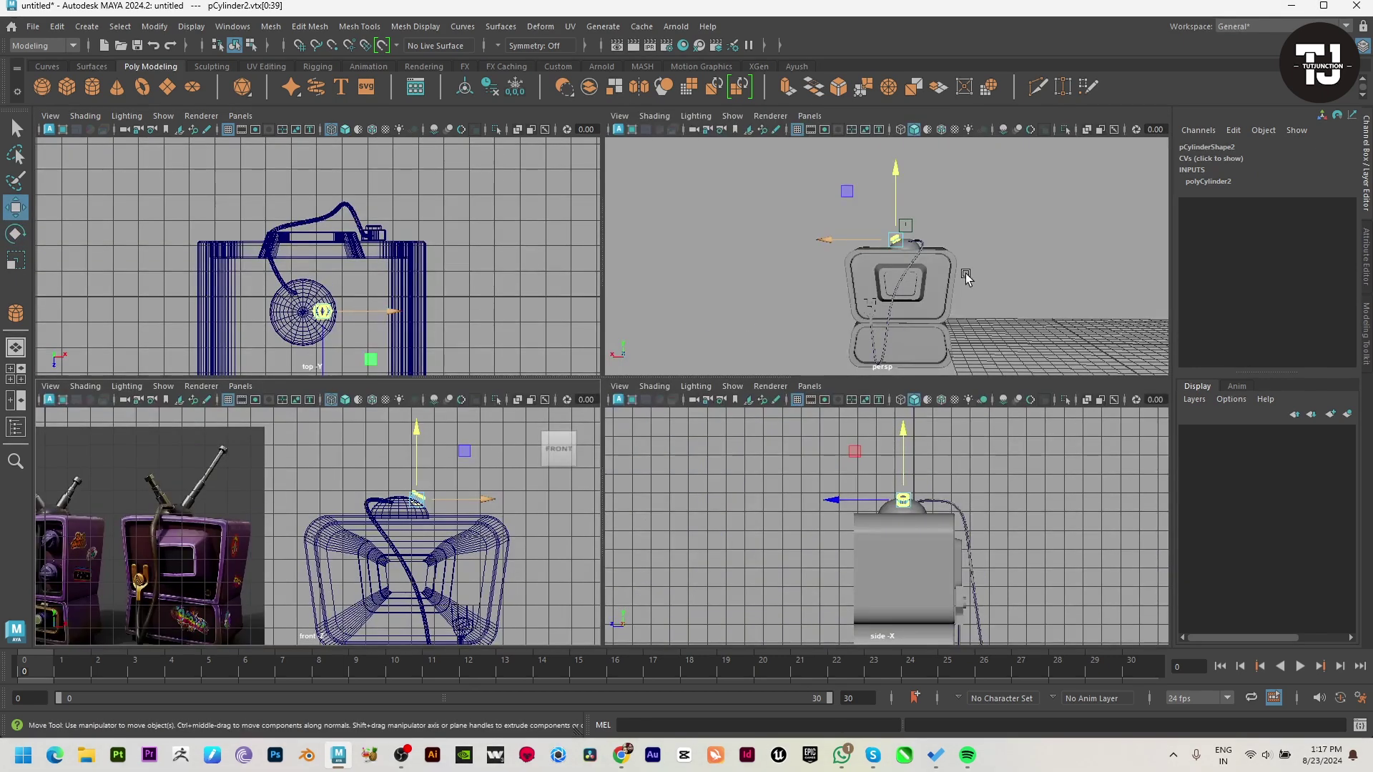
pyautogui.press('space')
pyautogui.press('f')
pyautogui.moveTo(680, 402)
pyautogui.keyDown('alt'); pyautogui.mouseDown()
pyautogui.moveTo(622, 429)
pyautogui.moveTo(622, 368)
pyautogui.mouseUp(); pyautogui.keyUp('alt')
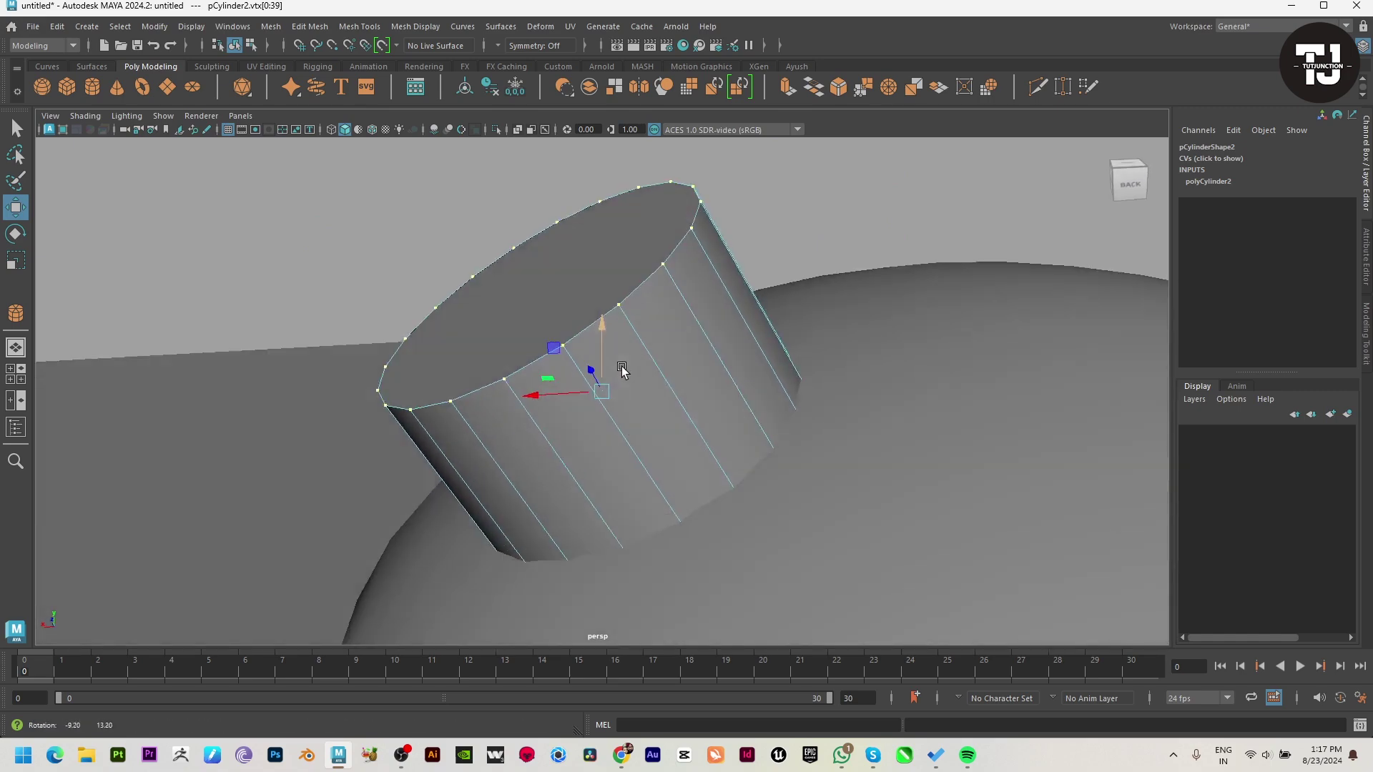
# Select the cylinder's top cap face and move it up and to the right.
pyautogui.press('F11')
pyautogui.click(546, 261)
pyautogui.press('space')
pyautogui.press('space')
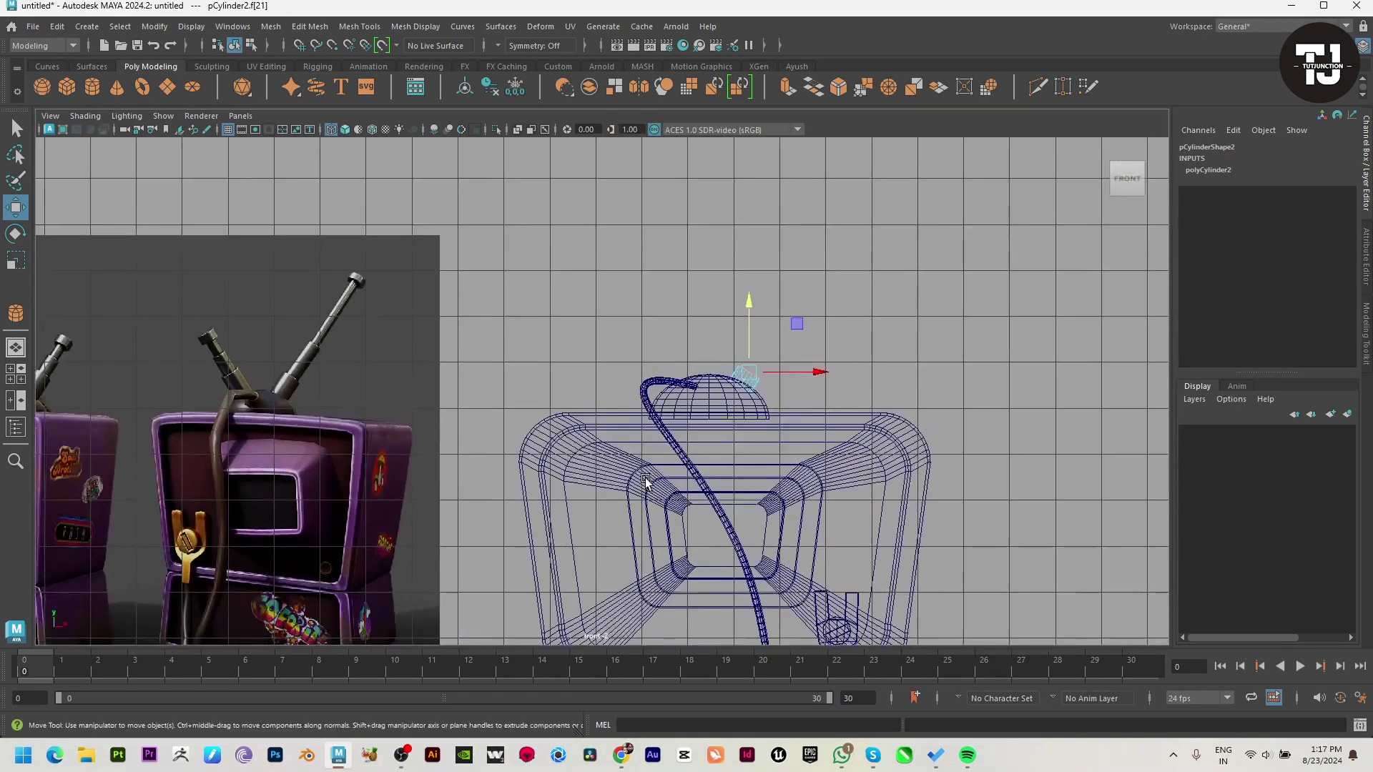
pyautogui.scroll(1, 646, 481)
pyautogui.moveTo(806, 314); pyautogui.dragTo(732, 276, button='right')
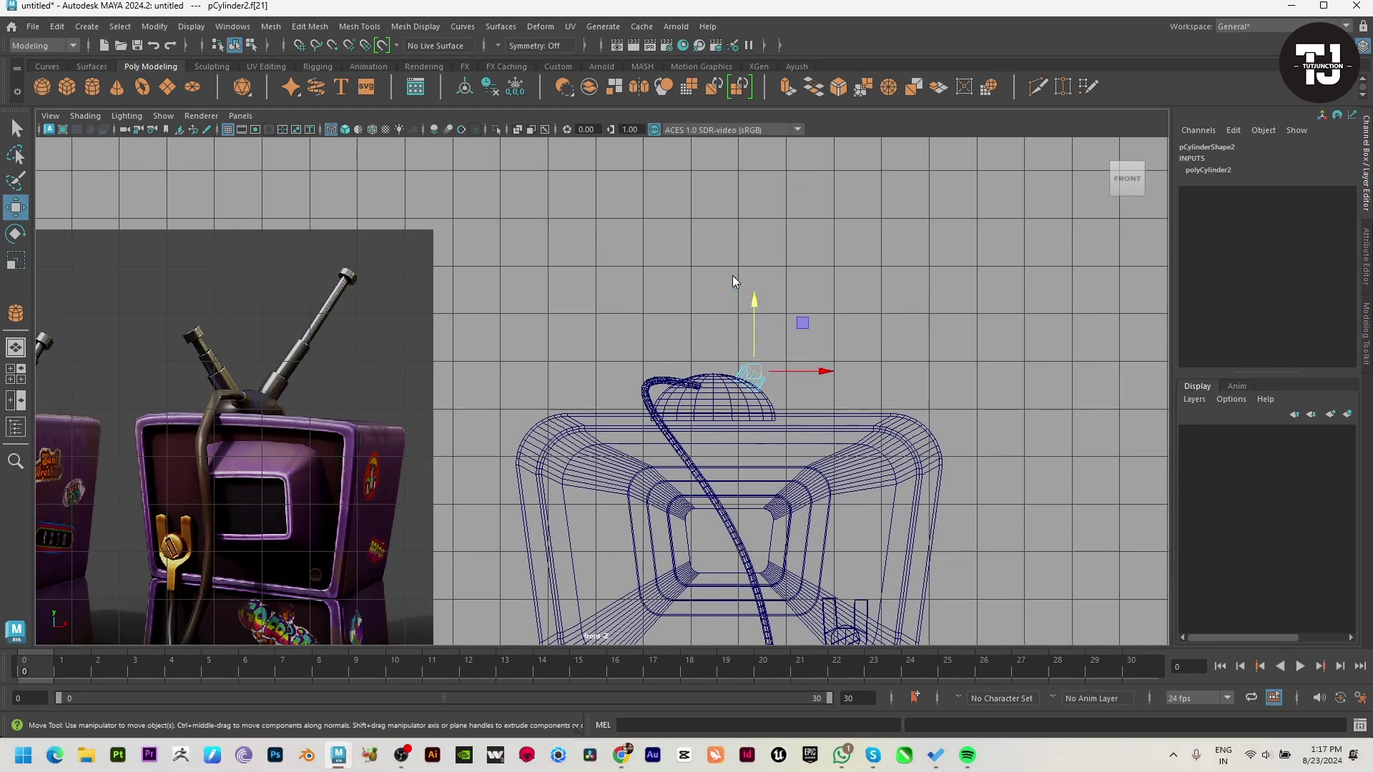
pyautogui.moveTo(766, 372); pyautogui.dragTo(786, 358)
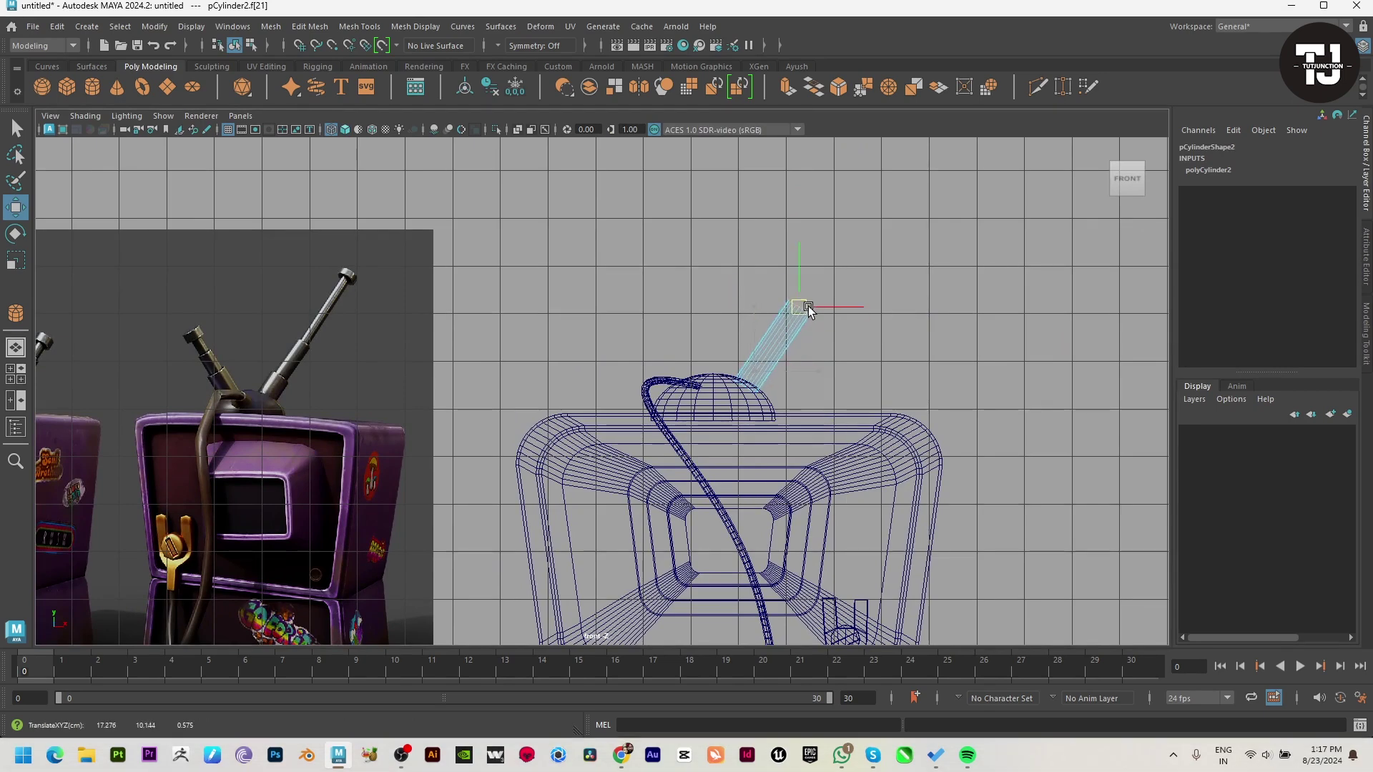
pyautogui.moveTo(809, 306); pyautogui.dragTo(808, 301)
# Extrude the top face outward along its axis and shrink the end face slightly.
pyautogui.hotkey('ctrl', 'e')
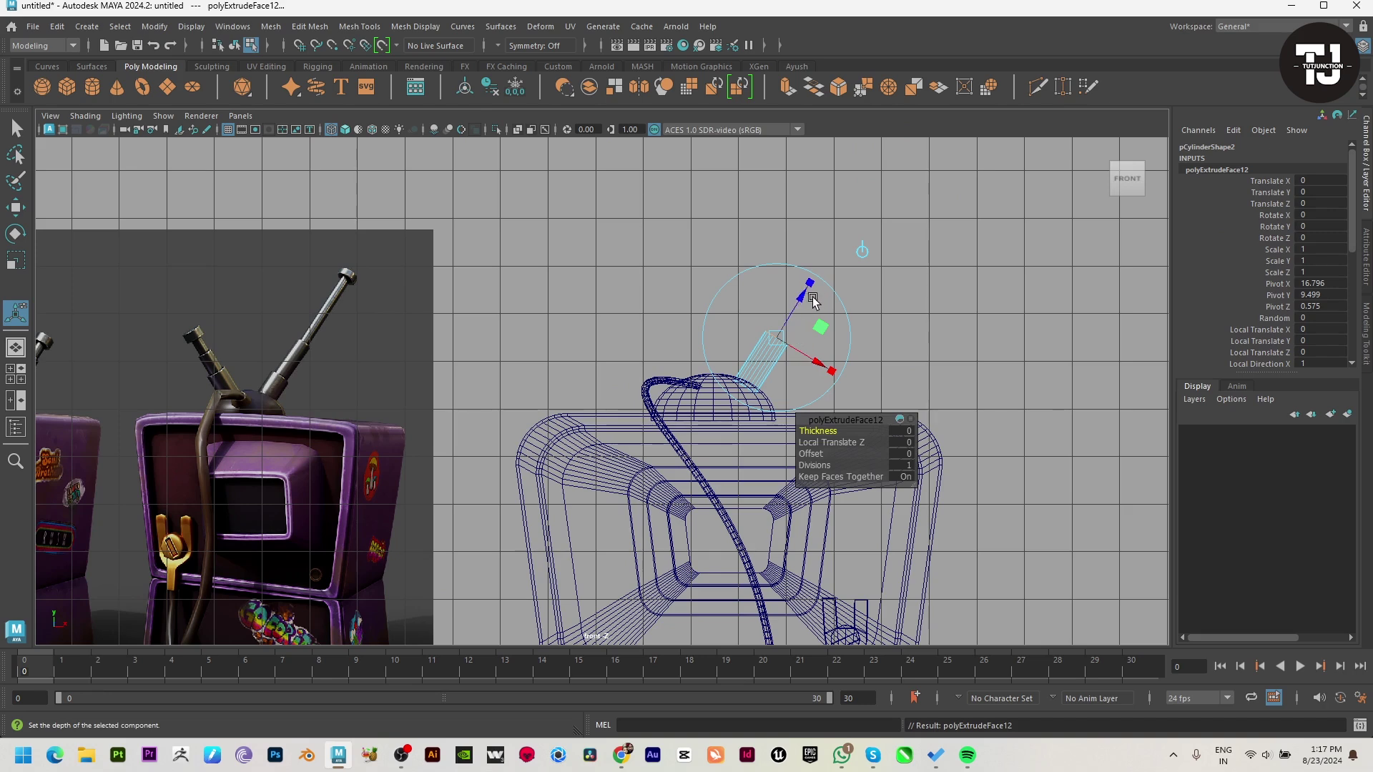
pyautogui.hotkey('ctrl', 'e')
pyautogui.moveTo(798, 308); pyautogui.dragTo(849, 238)
pyautogui.keyDown('alt'); pyautogui.moveTo(855, 229); pyautogui.dragTo(861, 374, button='middle'); pyautogui.keyUp('alt')
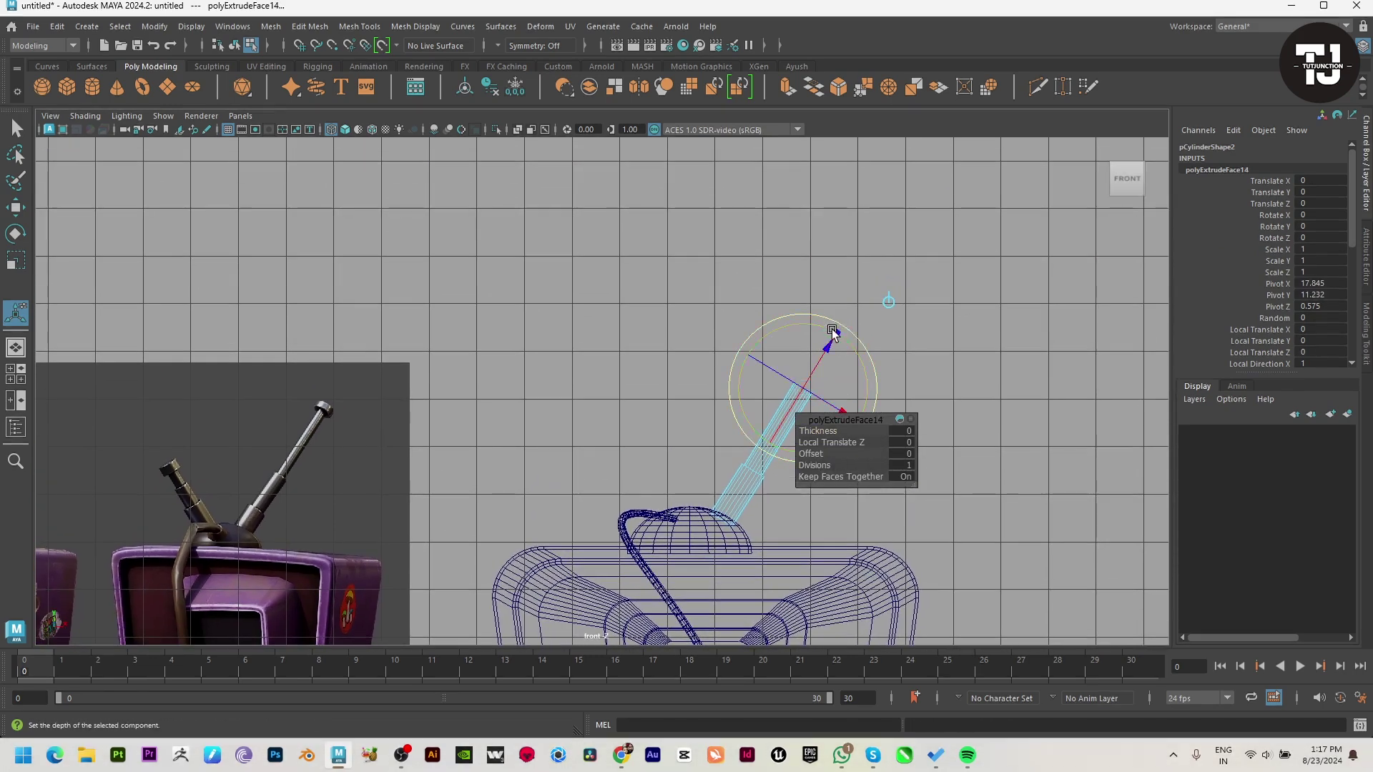
pyautogui.hotkey('ctrl', 'e')
pyautogui.hotkey('ctrl', 'e')
pyautogui.moveTo(828, 349); pyautogui.dragTo(846, 332)
pyautogui.hotkey('ctrl', 'z')
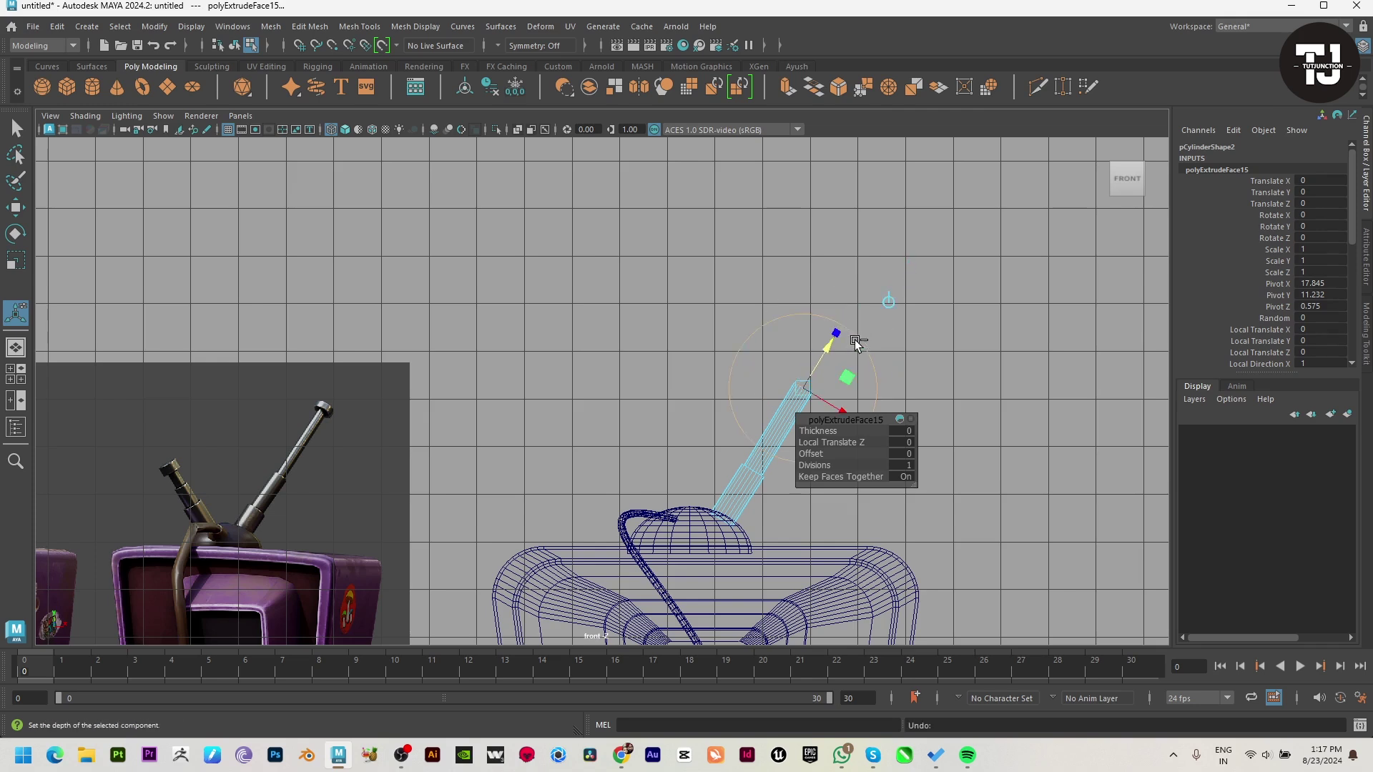
pyautogui.hotkey('ctrl', 'z')
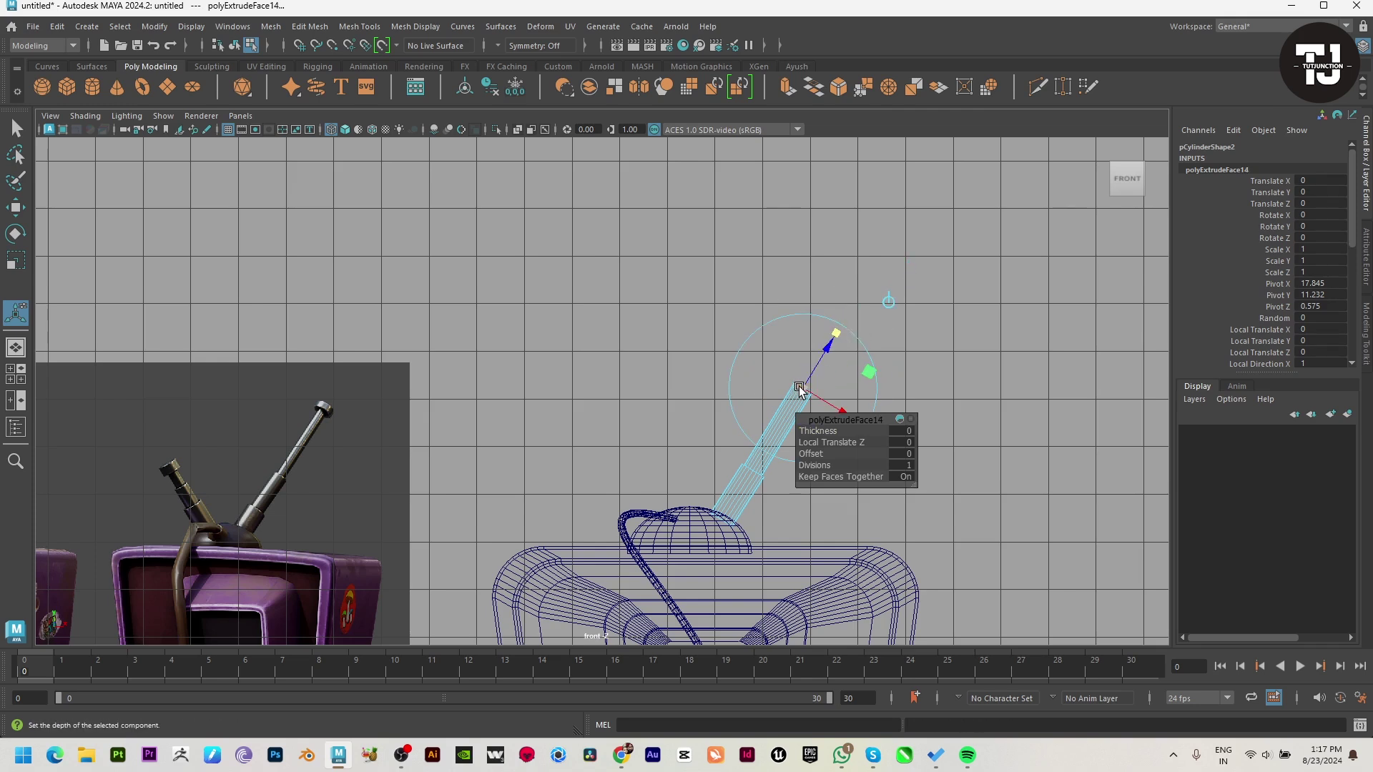
pyautogui.moveTo(799, 388); pyautogui.dragTo(853, 314)
# Extrude several more sections from the tip to lengthen the antenna rod, then deselect.
pyautogui.hotkey('ctrl', 'e')
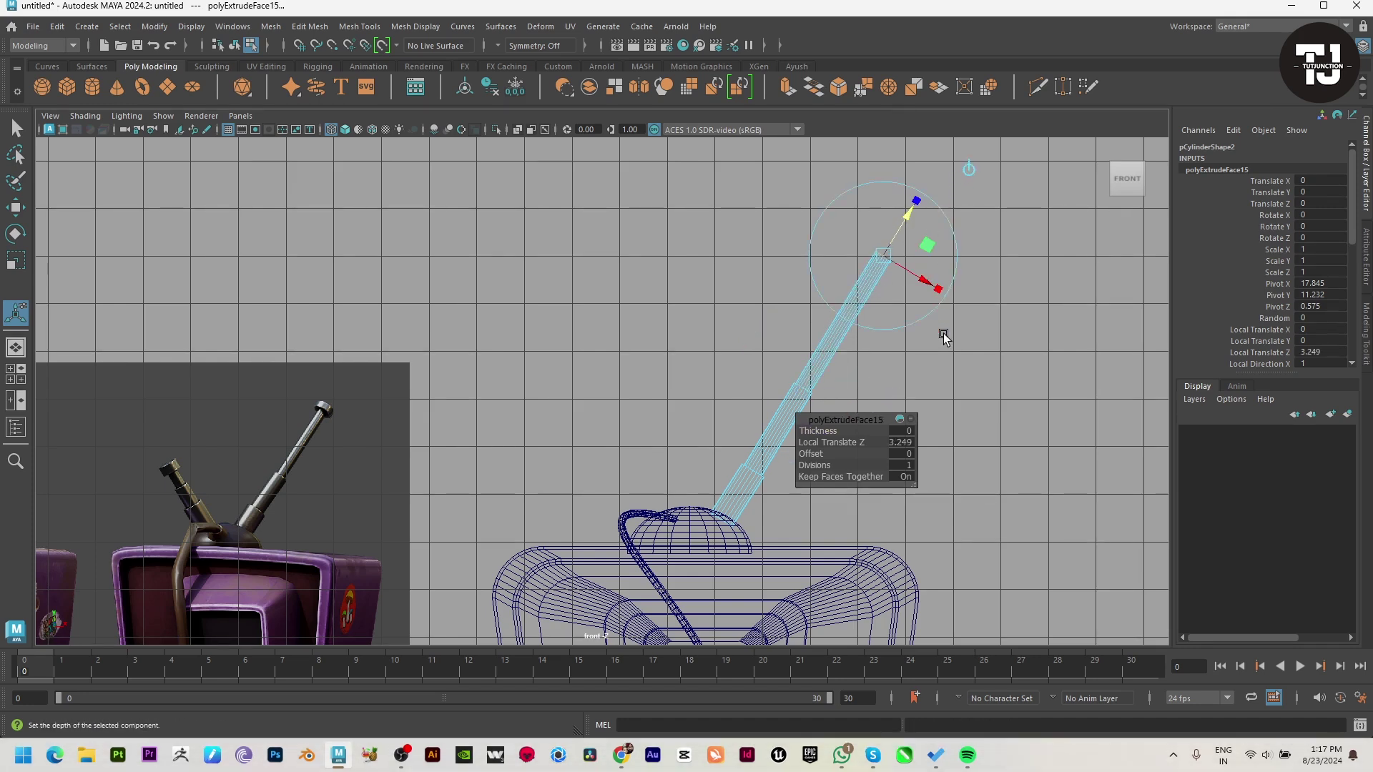
pyautogui.hotkey('ctrl', 'e')
pyautogui.click(926, 203)
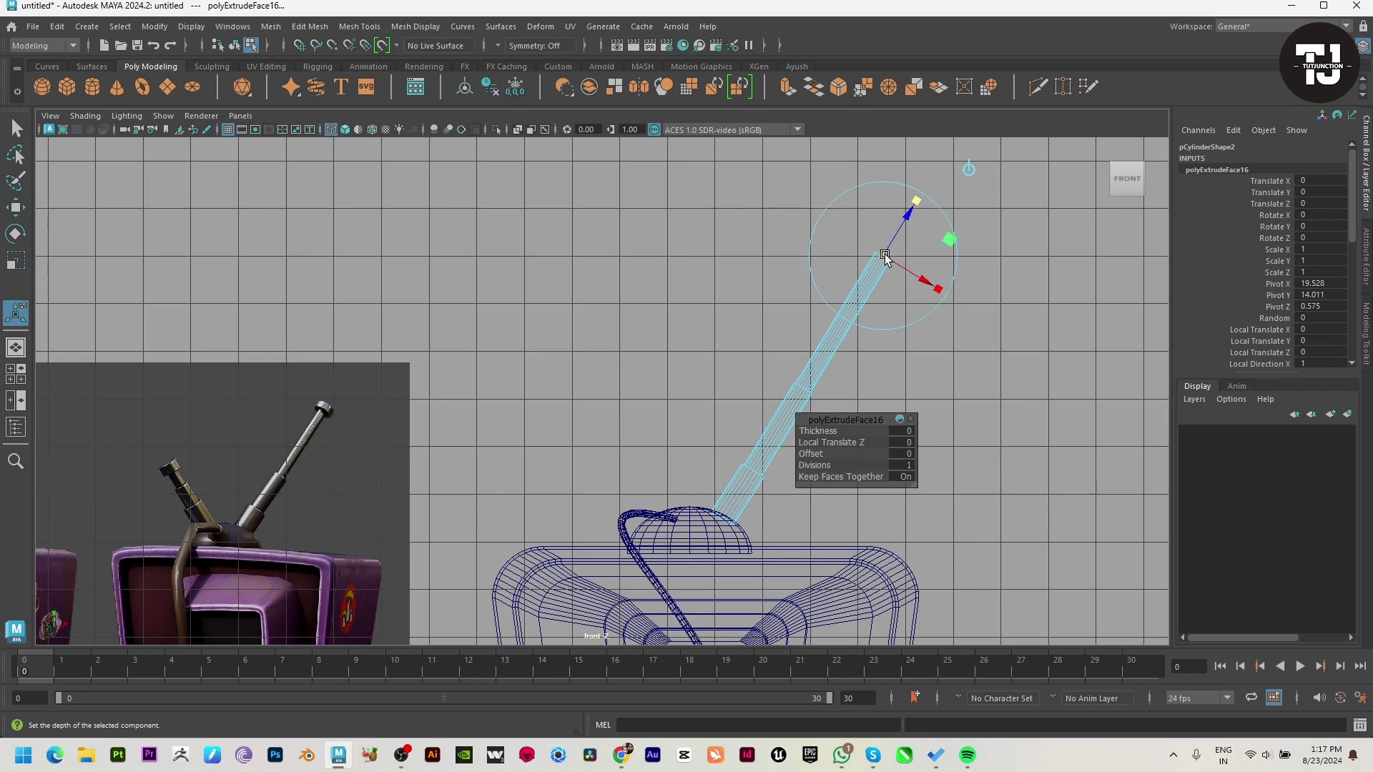
pyautogui.hotkey('ctrl', 'e')
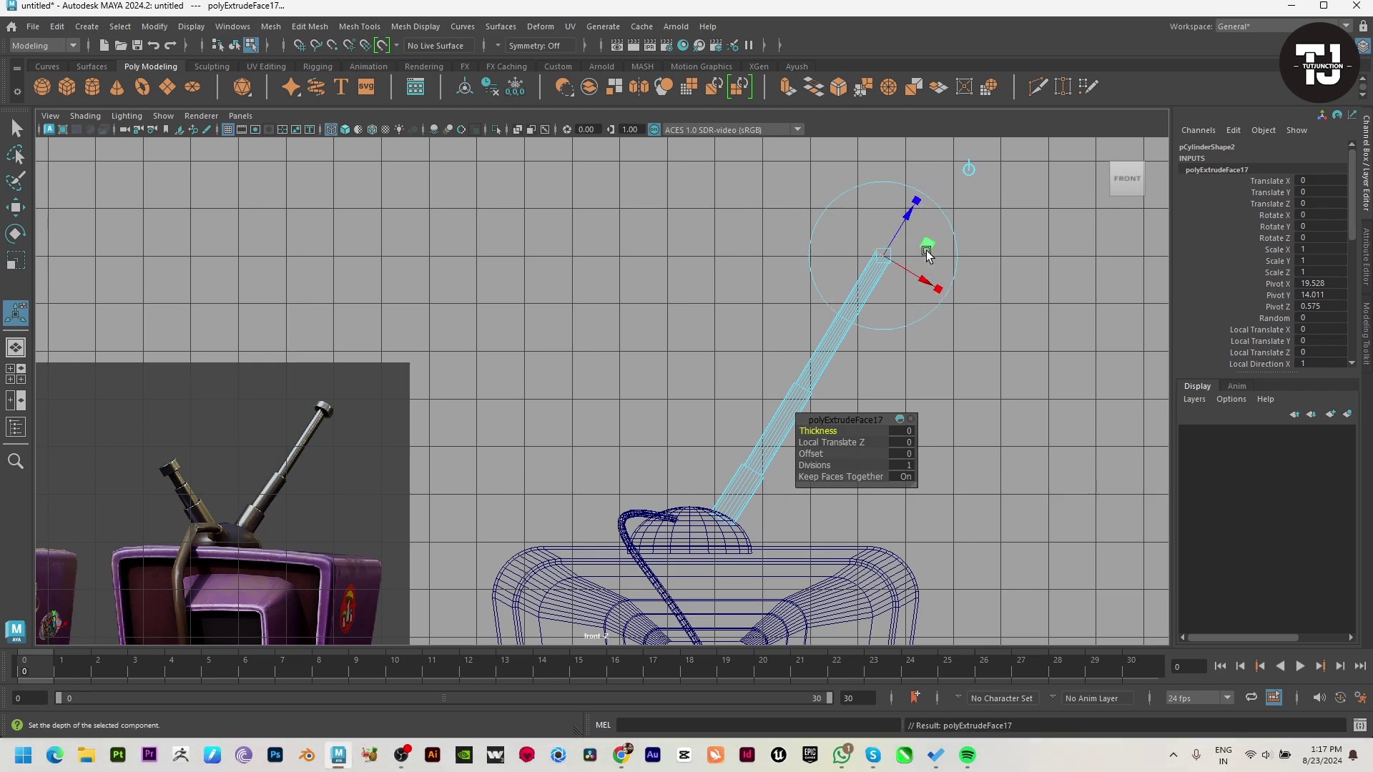
pyautogui.moveTo(907, 220); pyautogui.dragTo(919, 213)
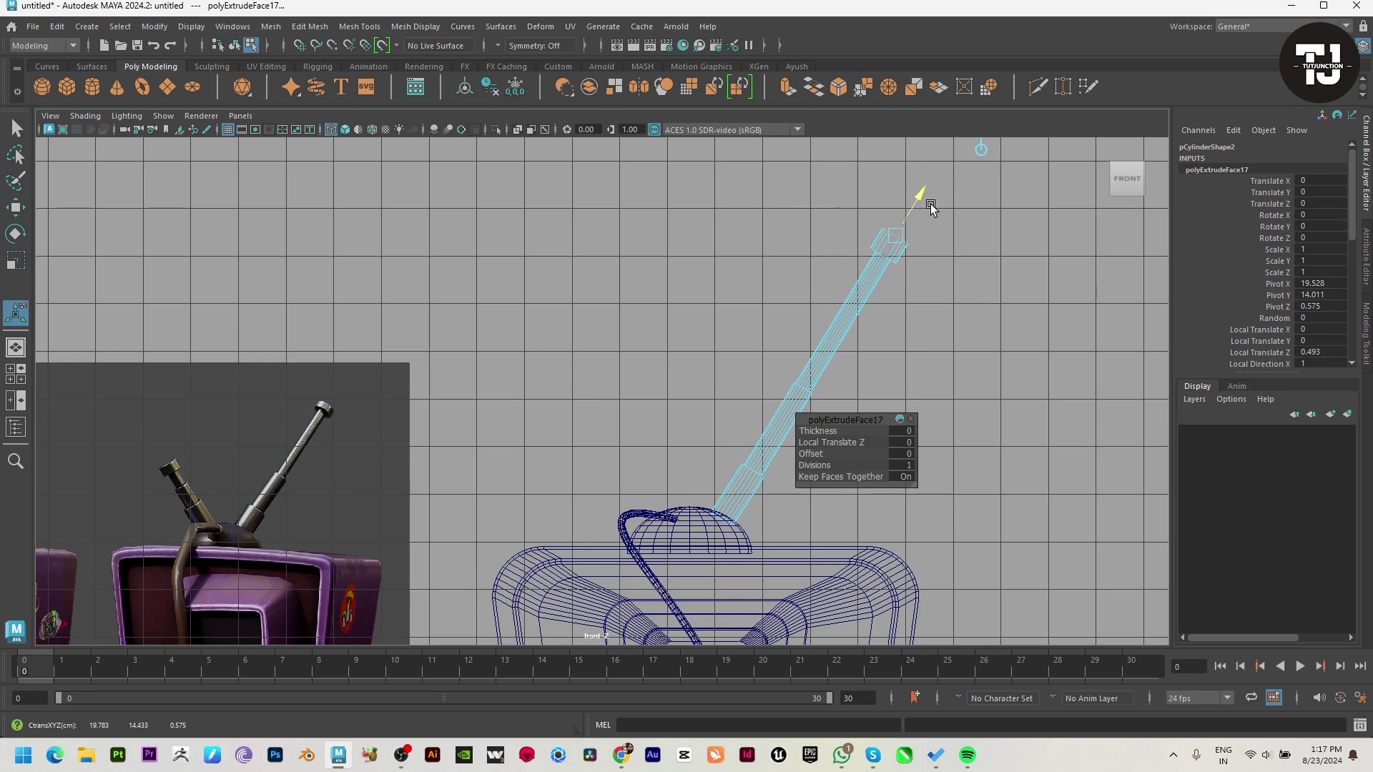
pyautogui.hotkey('ctrl', 'e')
pyautogui.press('w')
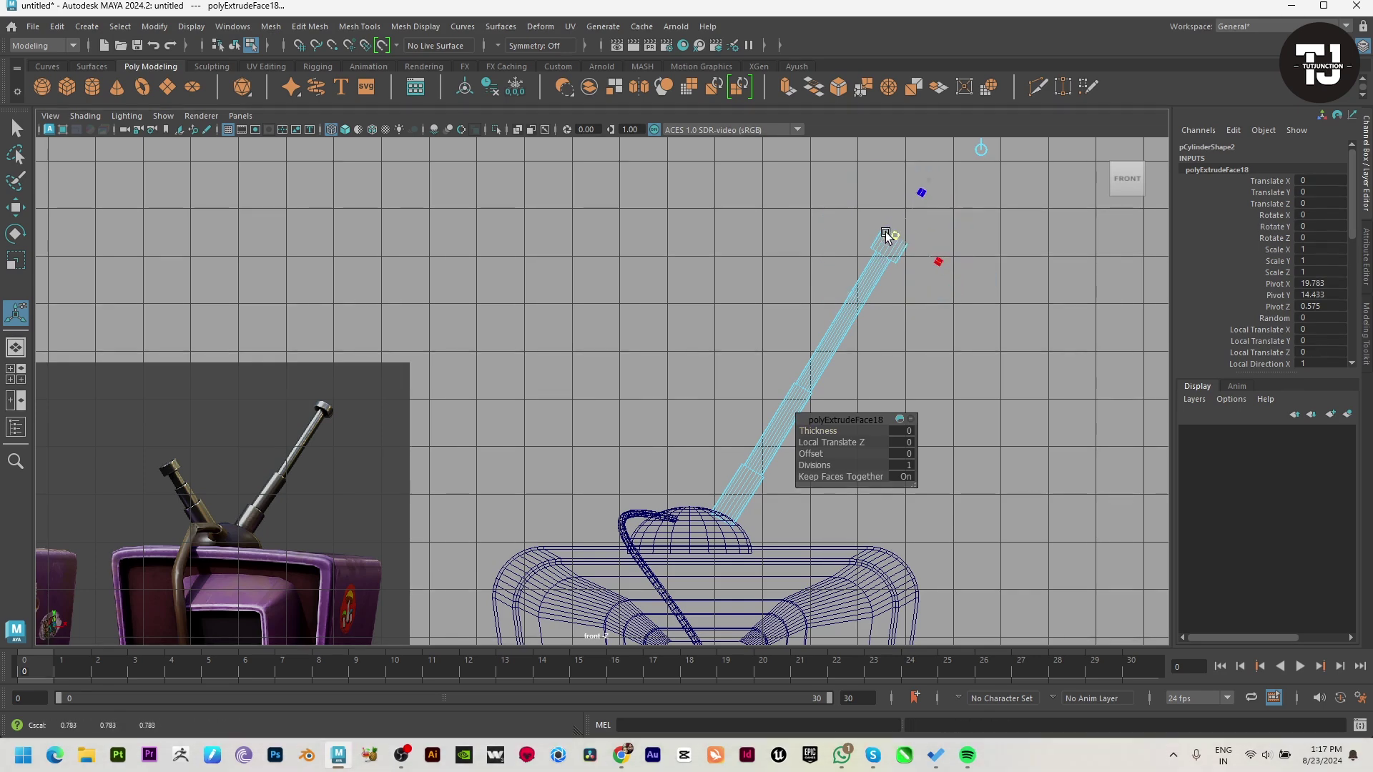
pyautogui.click(898, 245)
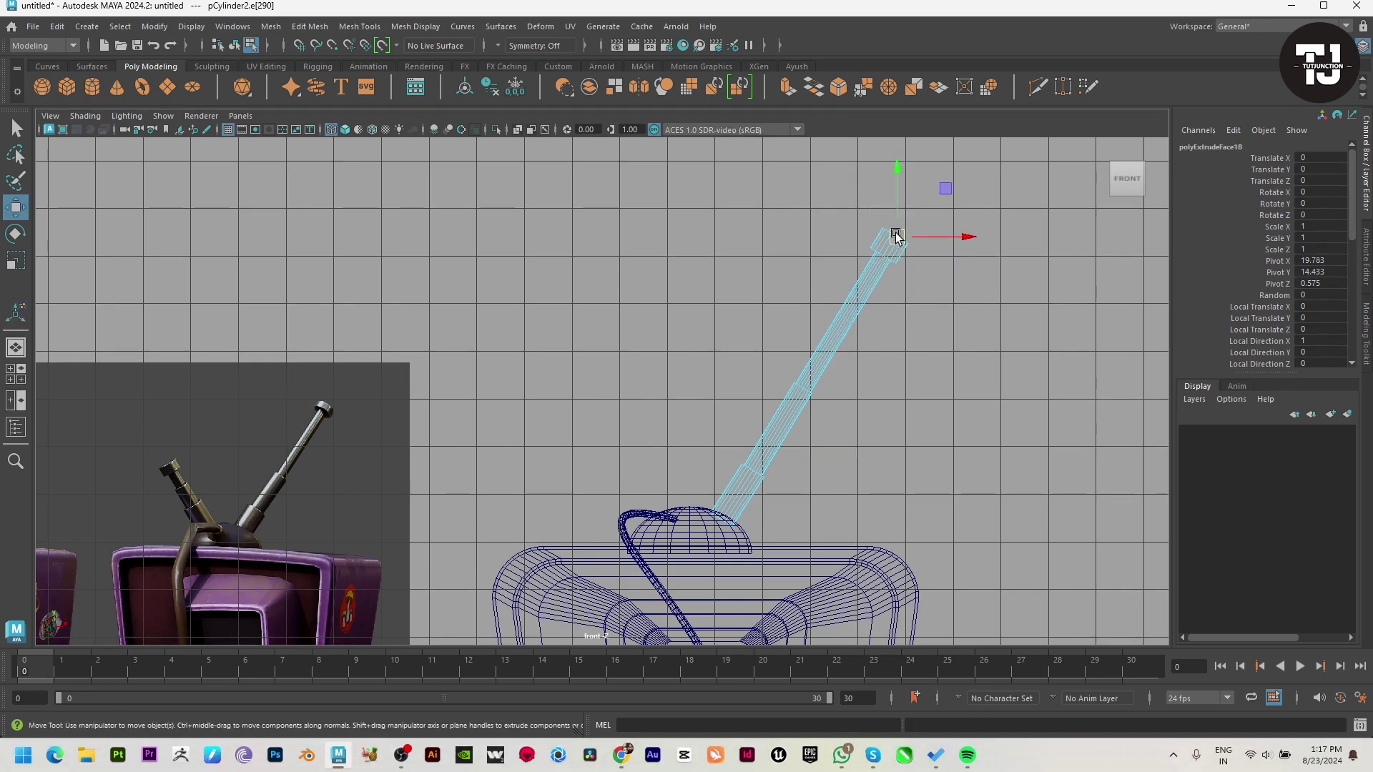
# Orbit and zoom the perspective view to bring the antenna and TV box into view.
pyautogui.scroll(3, 937, 291)
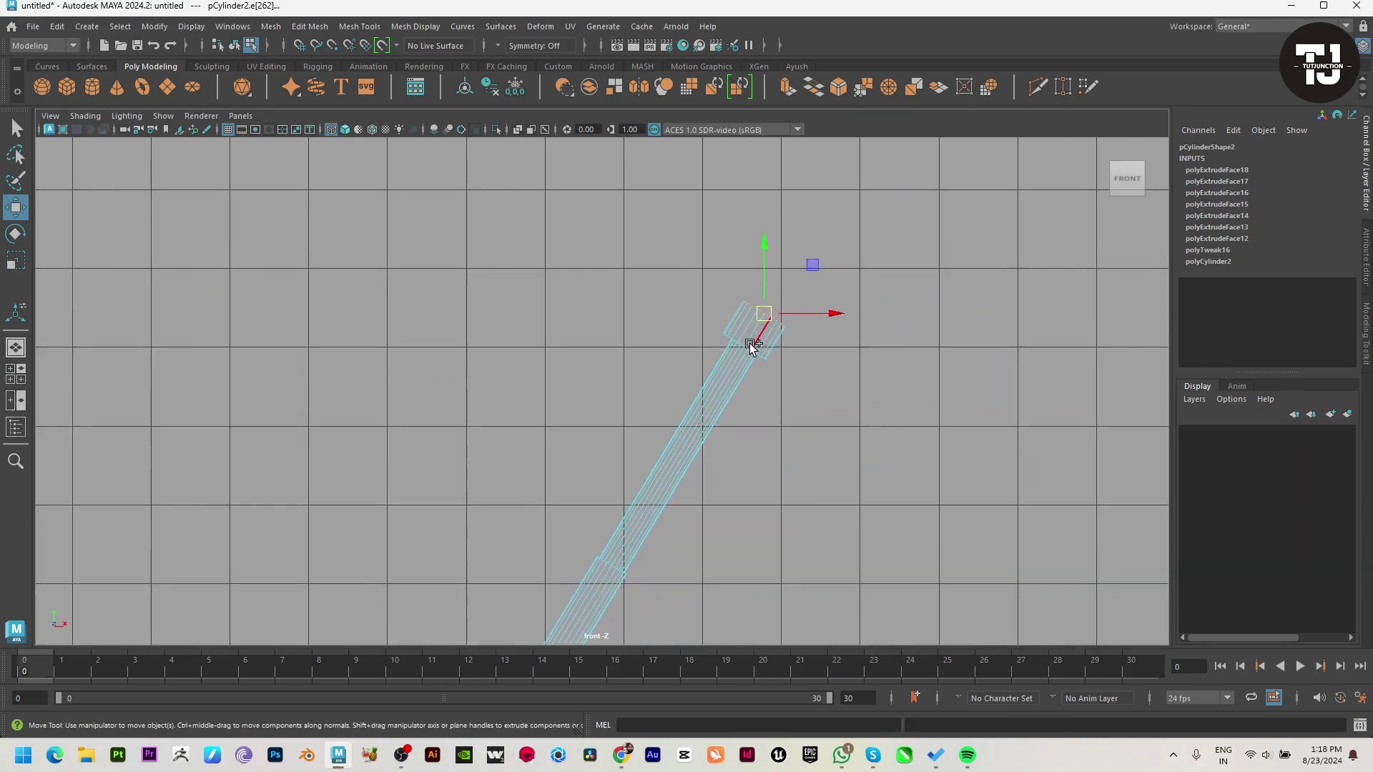
pyautogui.press('space')
pyautogui.press('space')
pyautogui.scroll(-5, 944, 306)
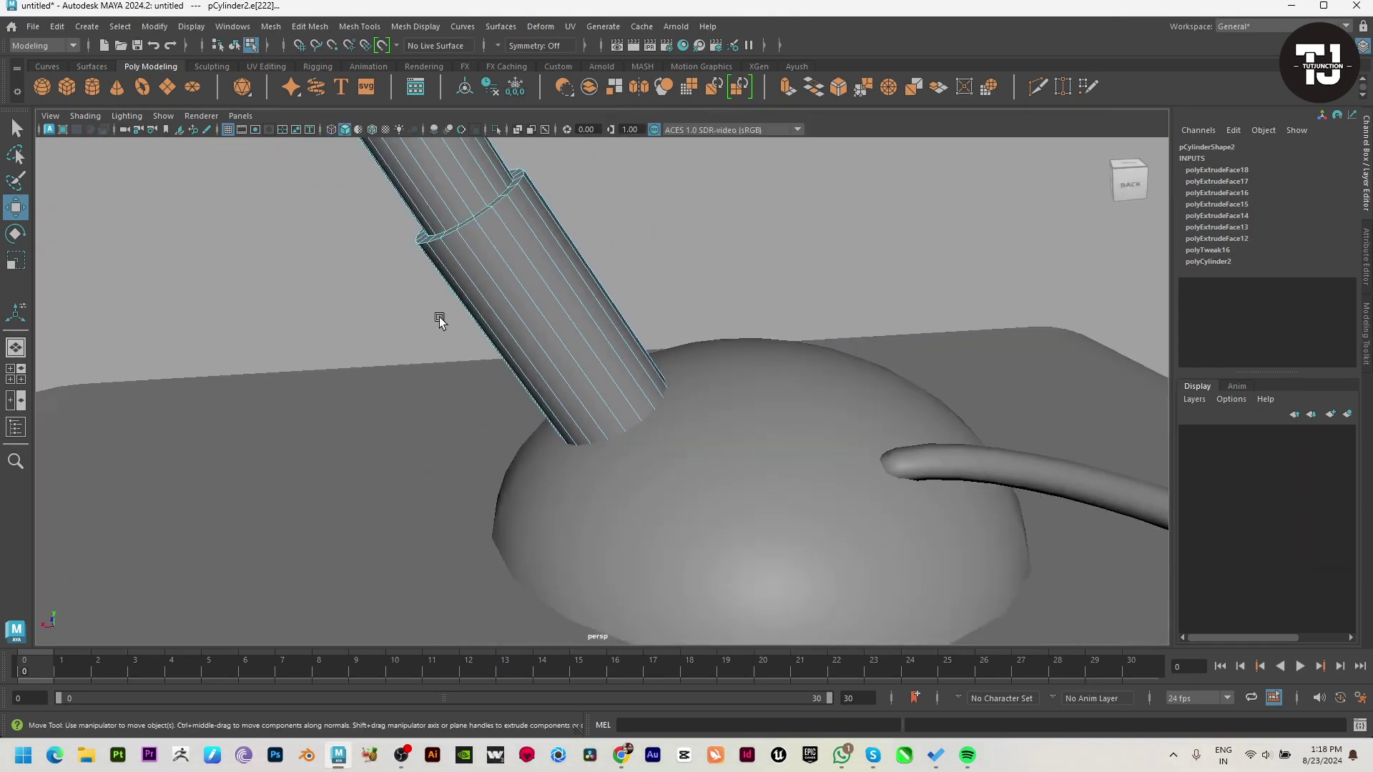
pyautogui.moveTo(435, 319)
pyautogui.keyDown('alt'); pyautogui.mouseDown()
pyautogui.moveTo(915, 419)
pyautogui.moveTo(801, 491)
pyautogui.moveTo(591, 358)
pyautogui.mouseUp(); pyautogui.keyUp('alt')
pyautogui.scroll(5, 591, 359)
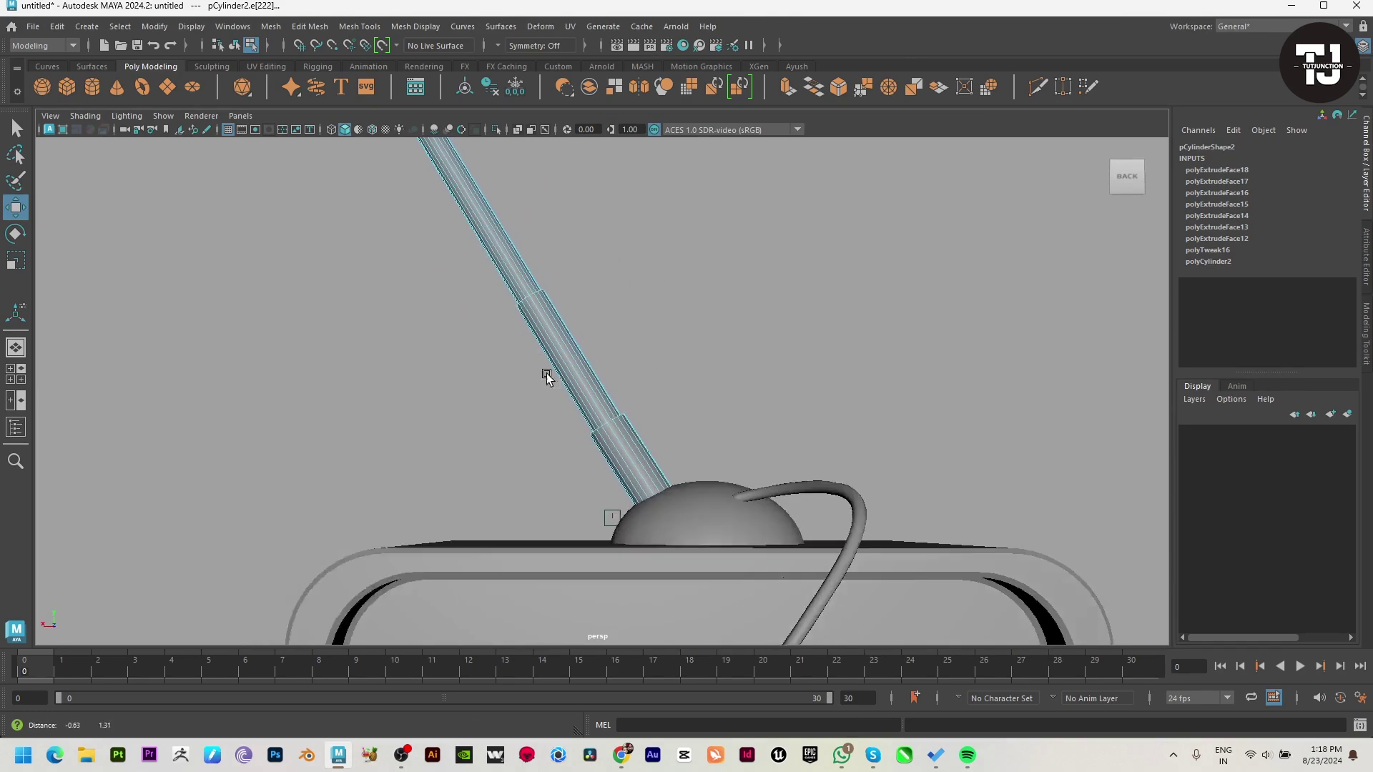
pyautogui.scroll(2, 545, 374)
pyautogui.scroll(-3, 521, 369)
pyautogui.scroll(4, 476, 353)
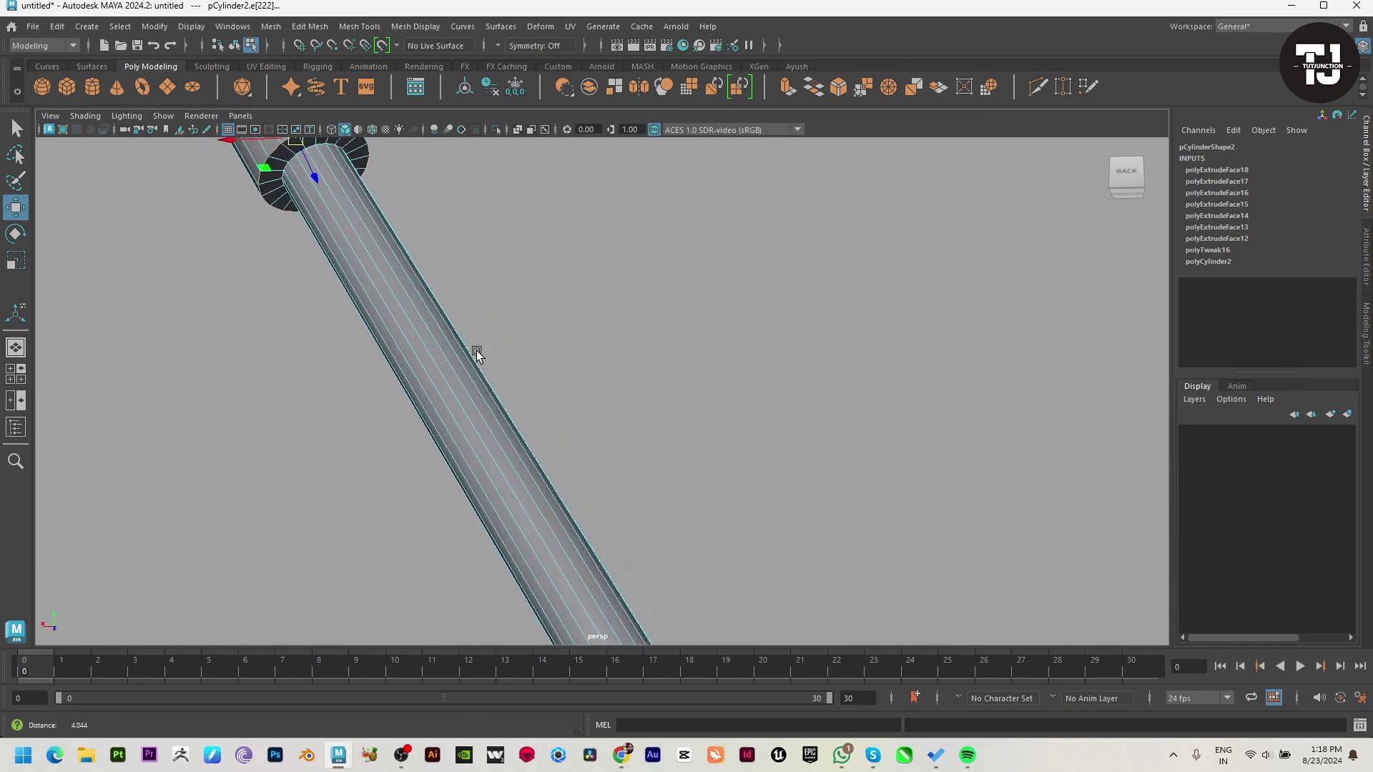
pyautogui.scroll(1, 309, 166)
pyautogui.keyDown('alt'); pyautogui.moveTo(627, 481); pyautogui.dragTo(525, 317, button='middle'); pyautogui.keyUp('alt')
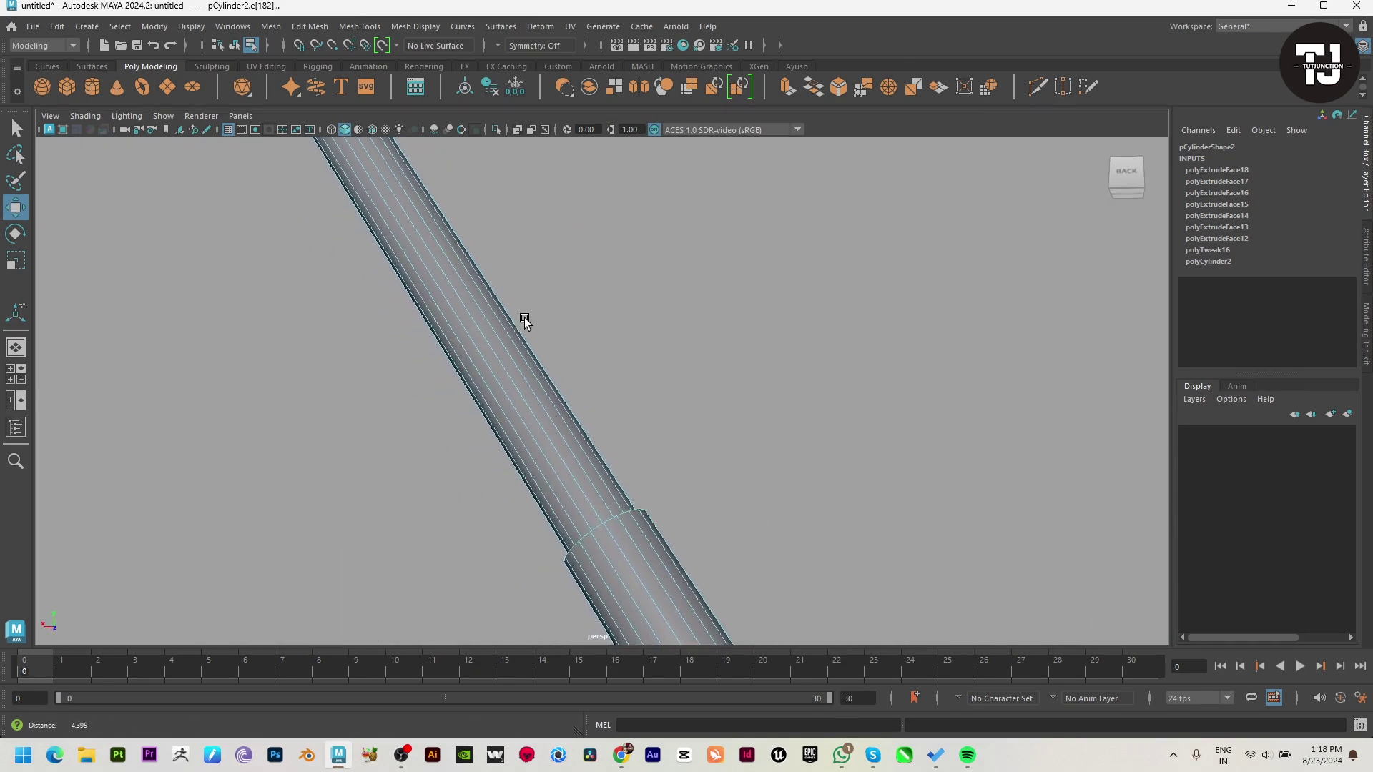
pyautogui.scroll(-2, 524, 317)
pyautogui.keyDown('alt'); pyautogui.moveTo(524, 318); pyautogui.dragTo(539, 392); pyautogui.keyUp('alt')
# Bevel the edge loop at the lower antenna joint, then select the lower face ring in wireframe.
pyautogui.doubleClick(539, 392)
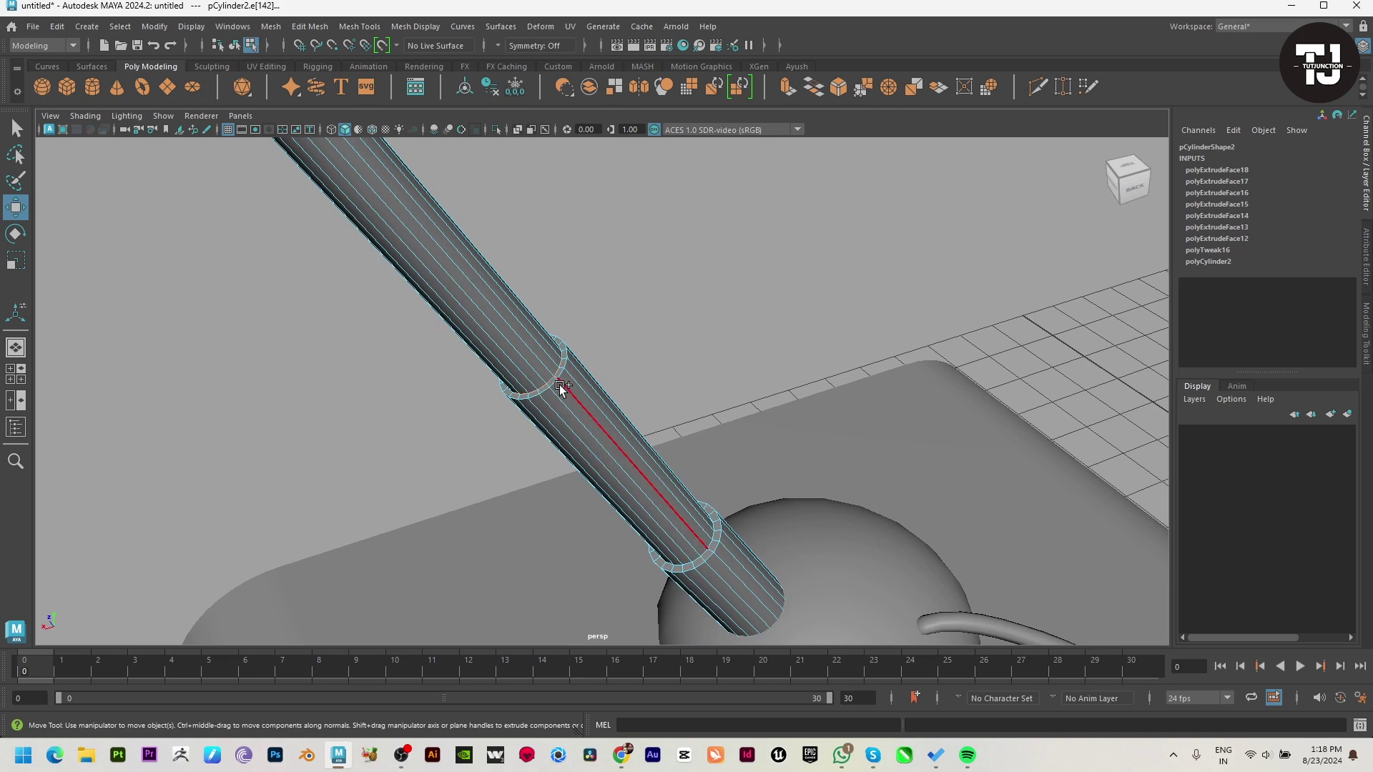
pyautogui.keyDown('shift'); pyautogui.click(717, 568); pyautogui.keyUp('shift')
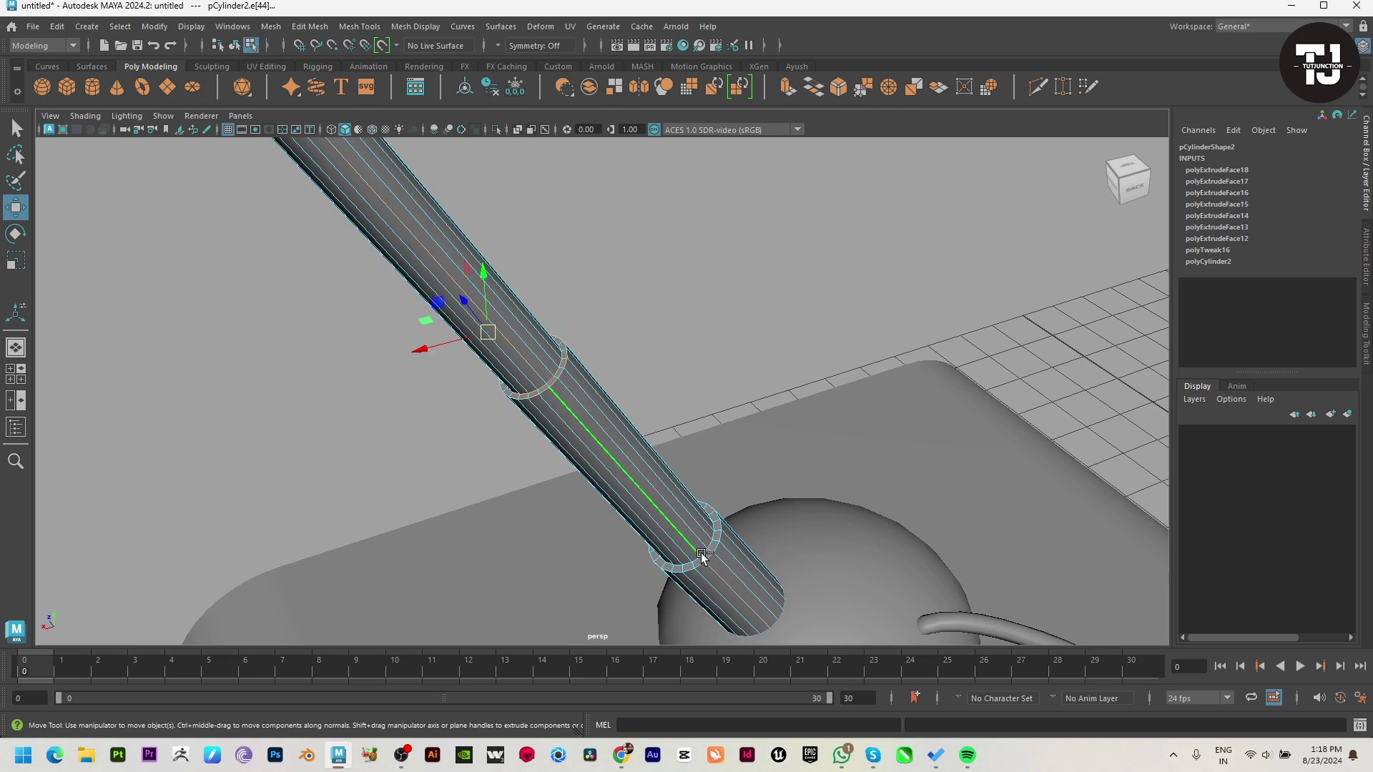
pyautogui.hotkey('ctrl', 'z')
pyautogui.keyDown('shift'); pyautogui.click(705, 550); pyautogui.keyUp('shift')
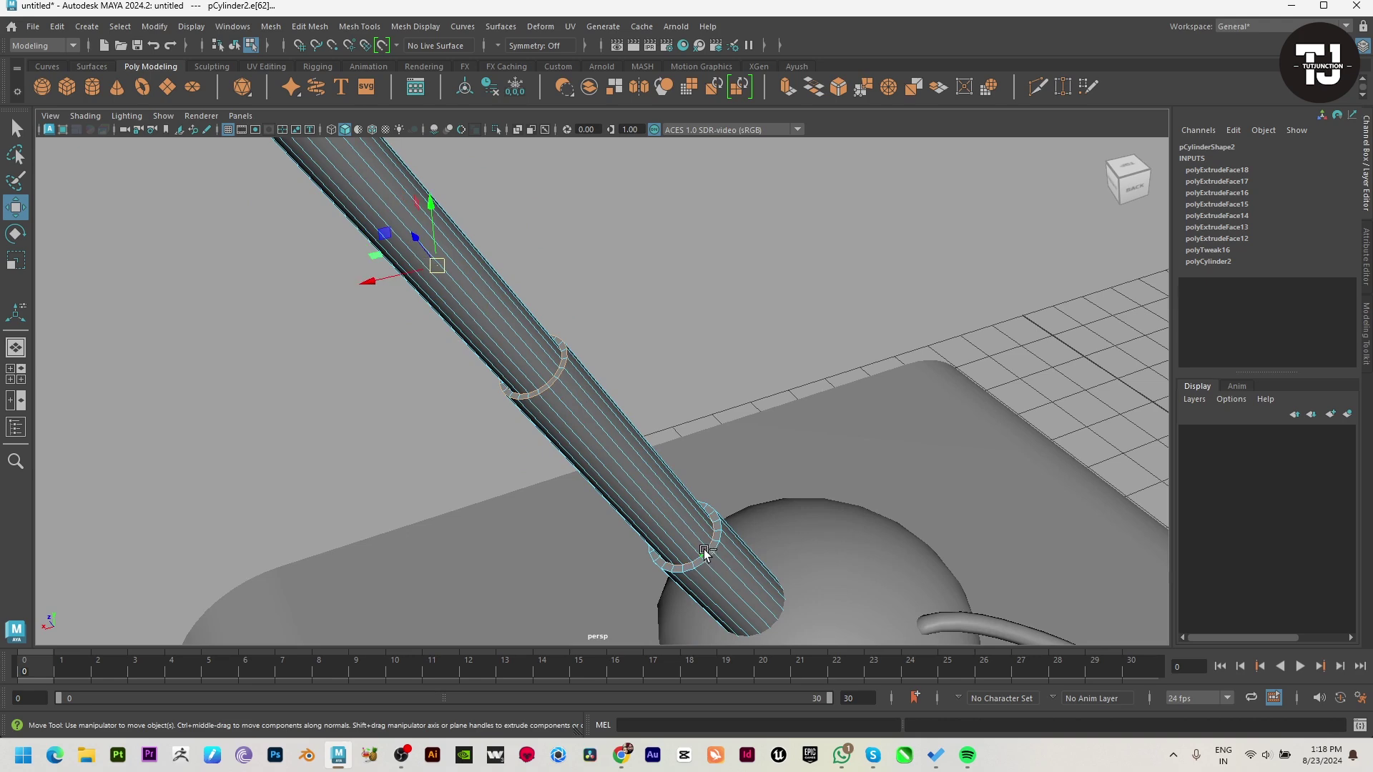
pyautogui.doubleClick(712, 558)
pyautogui.moveTo(870, 539)
pyautogui.keyDown('alt'); pyautogui.mouseDown()
pyautogui.moveTo(515, 479)
pyautogui.moveTo(674, 322)
pyautogui.mouseUp(); pyautogui.keyUp('alt')
pyautogui.keyDown('shift'); pyautogui.rightClick(692, 296); pyautogui.keyUp('shift')
pyautogui.click(710, 299)
pyautogui.keyDown('alt'); pyautogui.moveTo(767, 322); pyautogui.dragTo(771, 515); pyautogui.keyUp('alt')
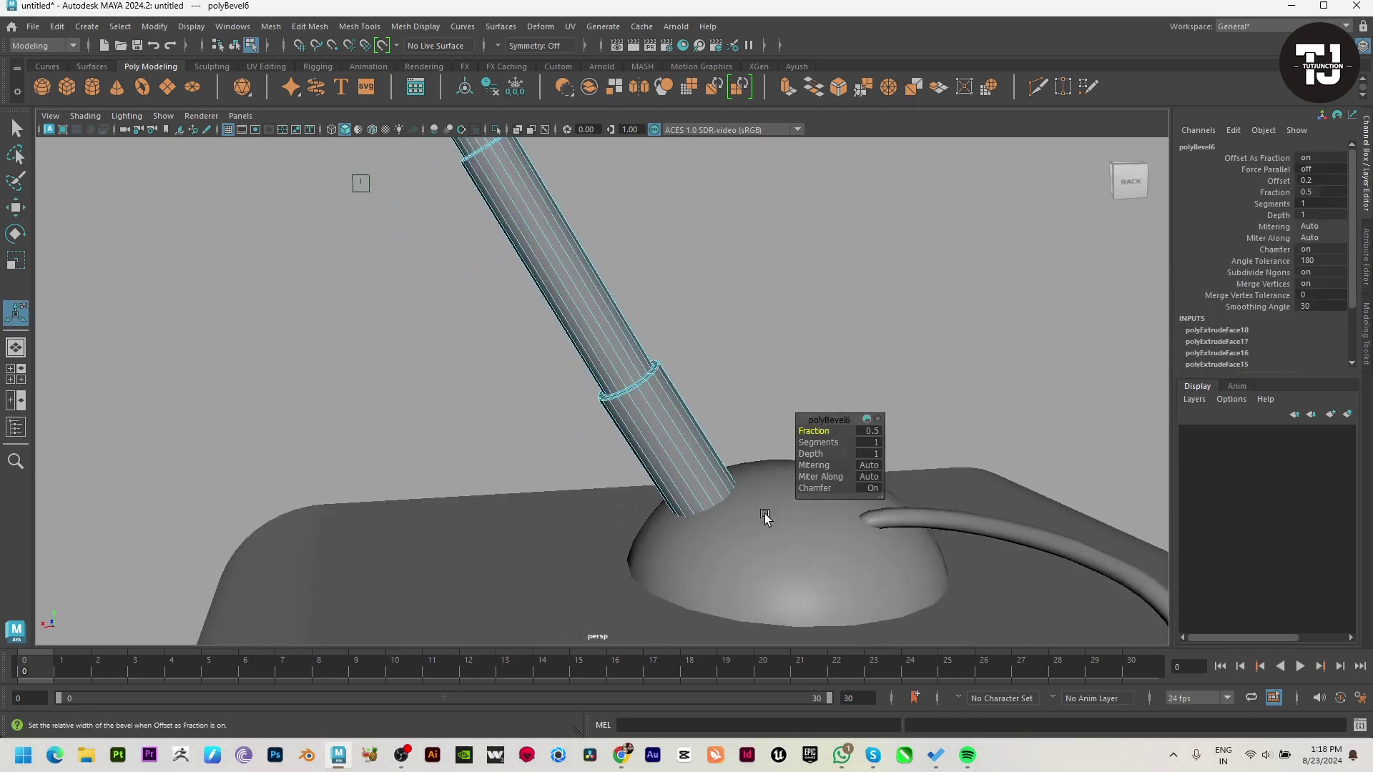
pyautogui.press('4')
pyautogui.doubleClick(693, 548)
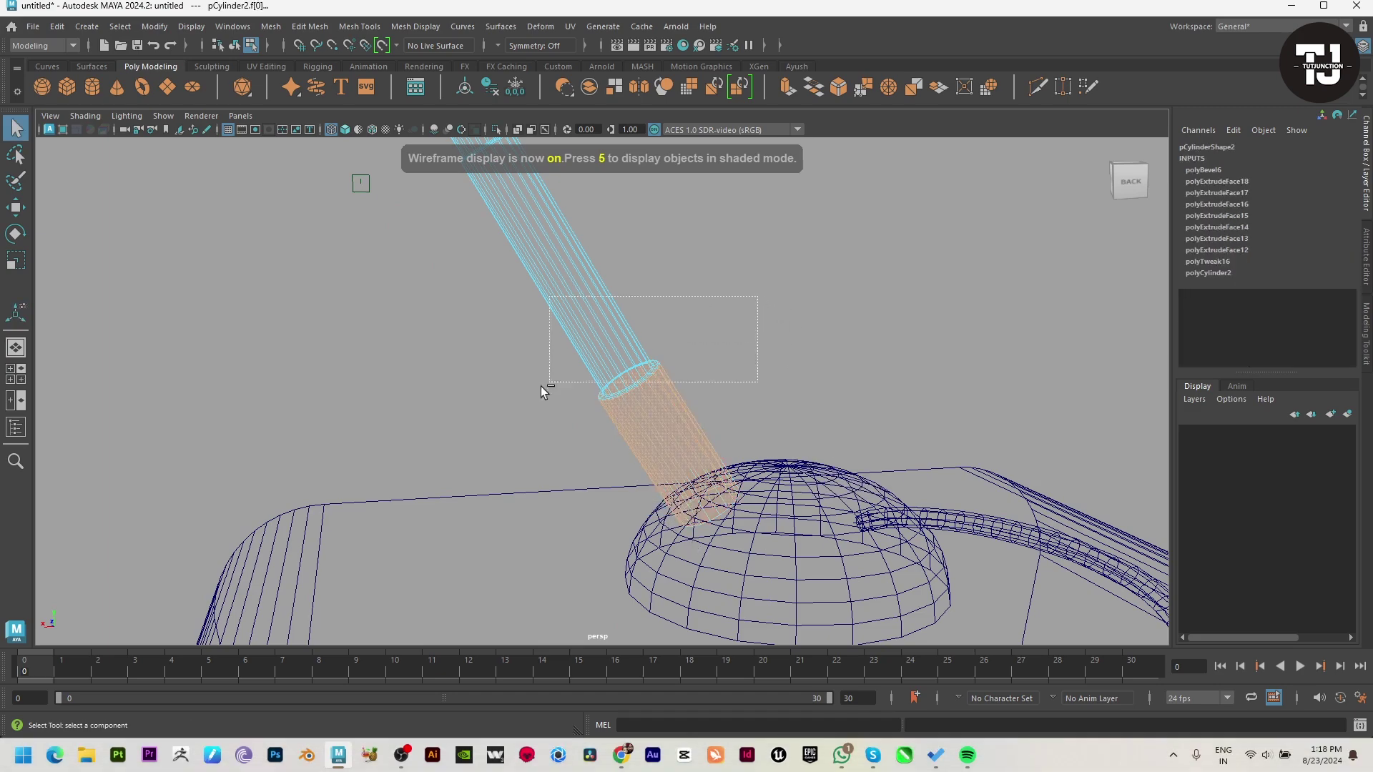
# Return to shaded display and select the antenna cylinder pCylinder2.
pyautogui.click(569, 474)
pyautogui.scroll(-5, 572, 472)
pyautogui.keyDown('alt'); pyautogui.moveTo(572, 472); pyautogui.dragTo(646, 470); pyautogui.keyUp('alt')
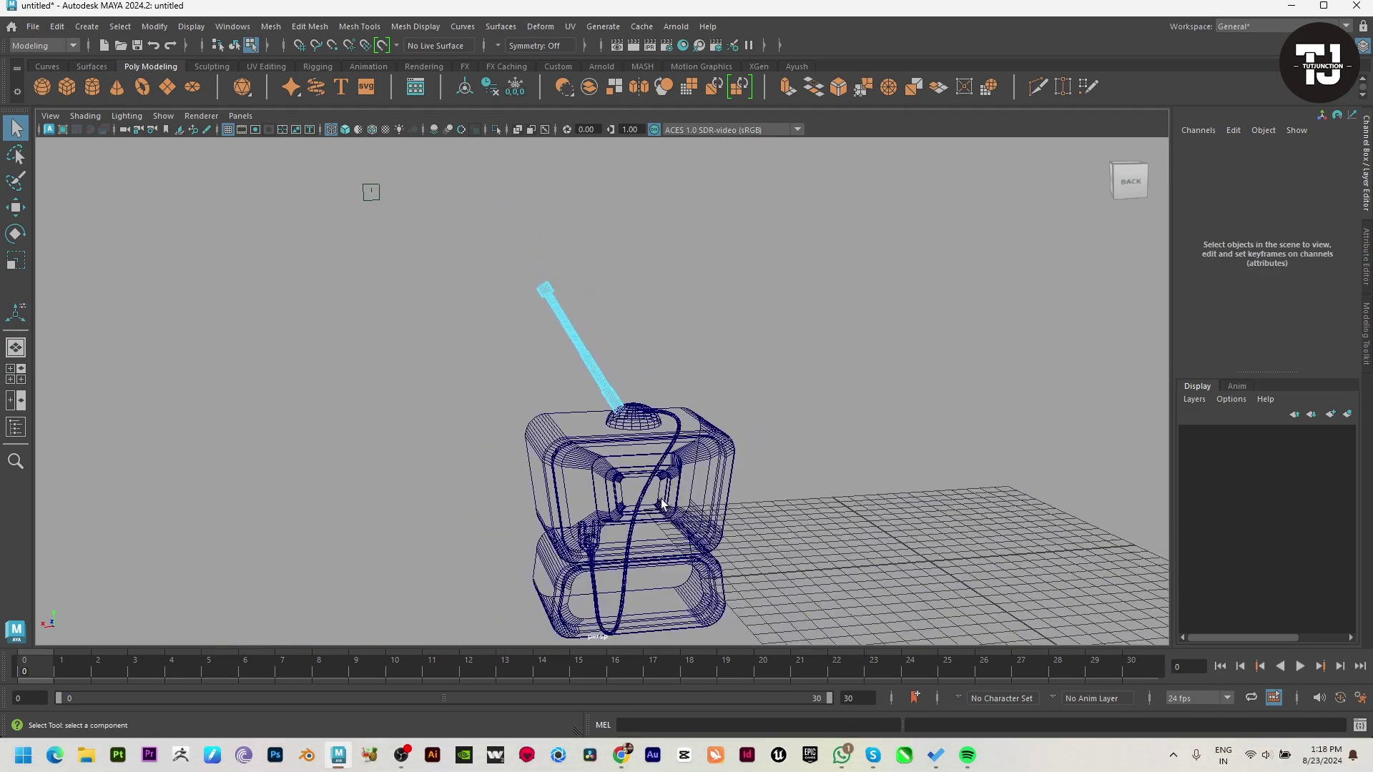
pyautogui.press('5')
pyautogui.click(619, 387)
pyautogui.click(719, 297)
pyautogui.keyDown('alt'); pyautogui.moveTo(720, 297); pyautogui.dragTo(644, 343); pyautogui.keyUp('alt')
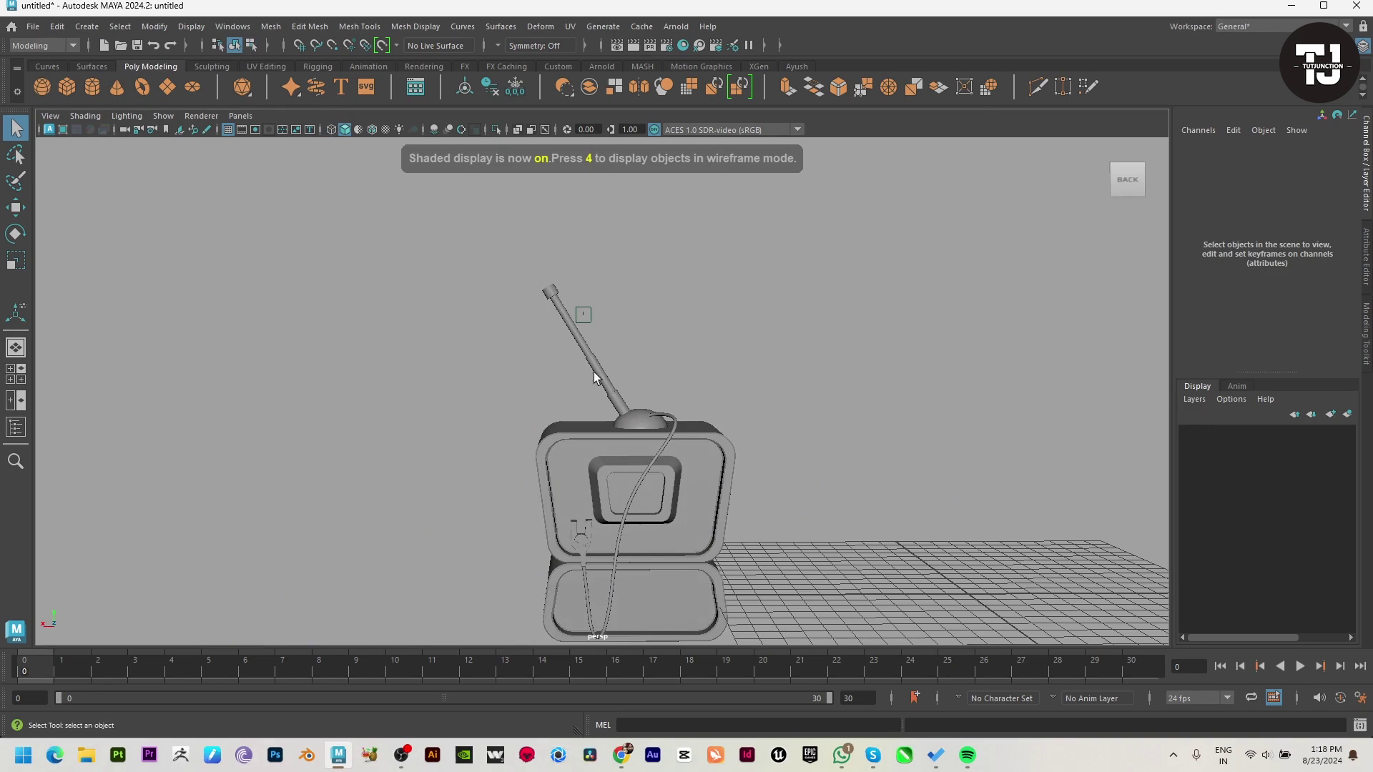
pyautogui.click(588, 372)
pyautogui.press('w')
pyautogui.click(693, 355)
pyautogui.scroll(2, 633, 397)
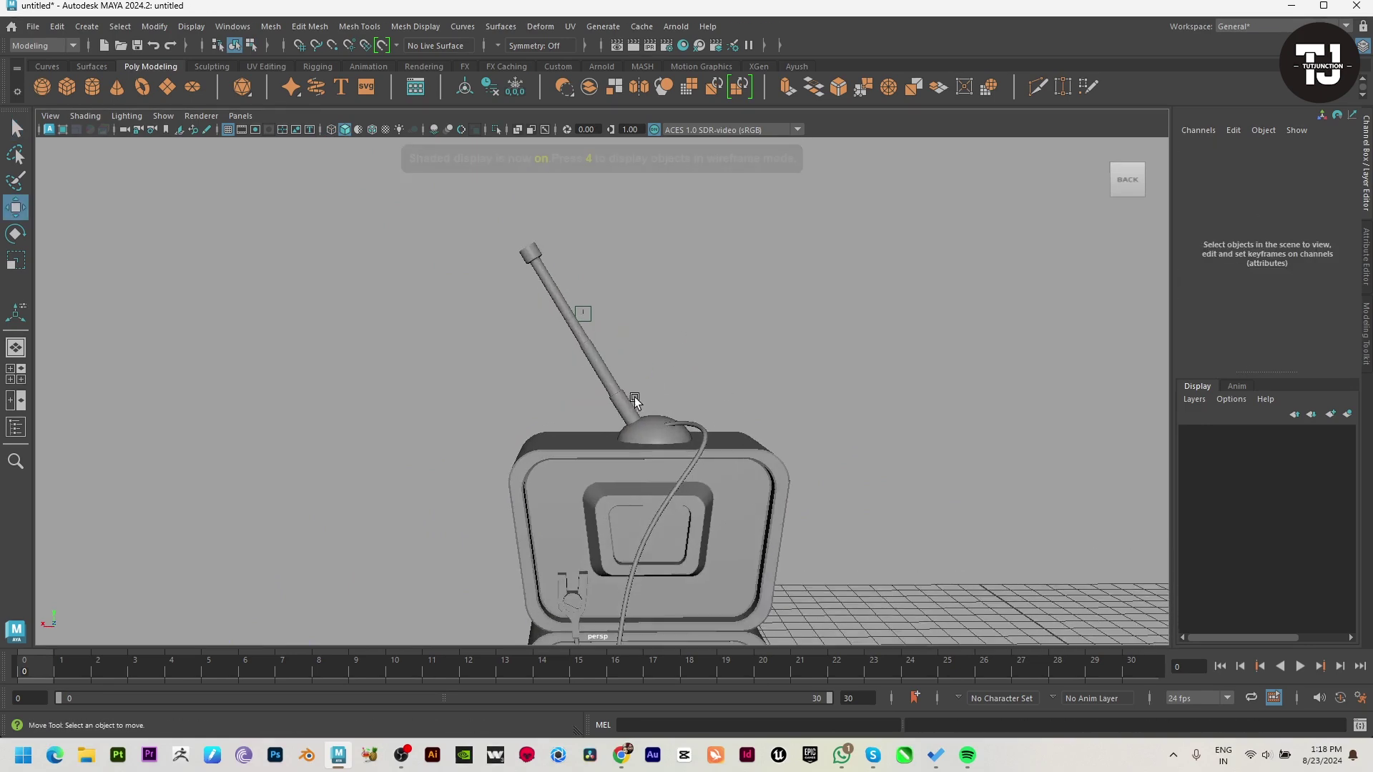
pyautogui.click(606, 402)
# Duplicate the antenna in the front view, creating pCylinder3.
pyautogui.press('space')
pyautogui.scroll(-4, 622, 491)
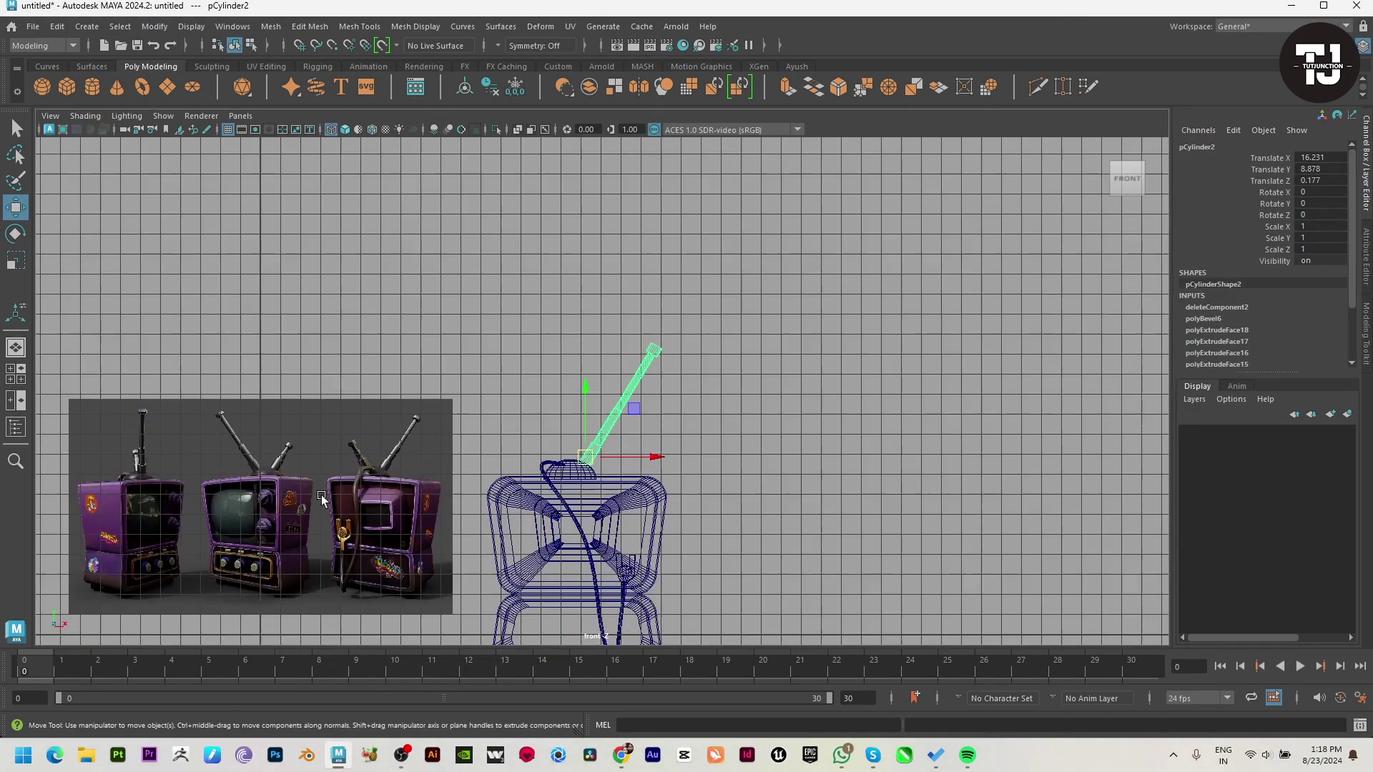
pyautogui.scroll(2, 613, 383)
pyautogui.scroll(2, 796, 501)
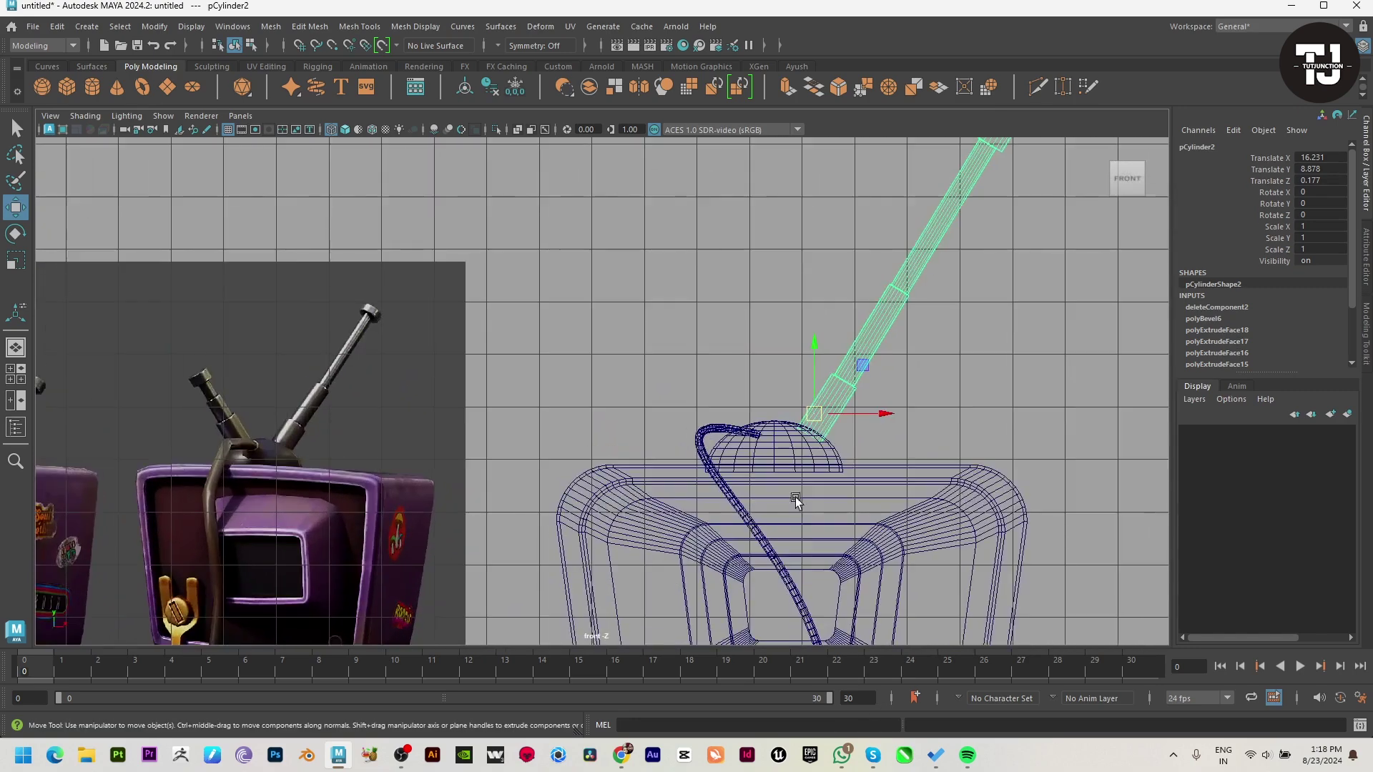
pyautogui.hotkey('ctrl', 'd')
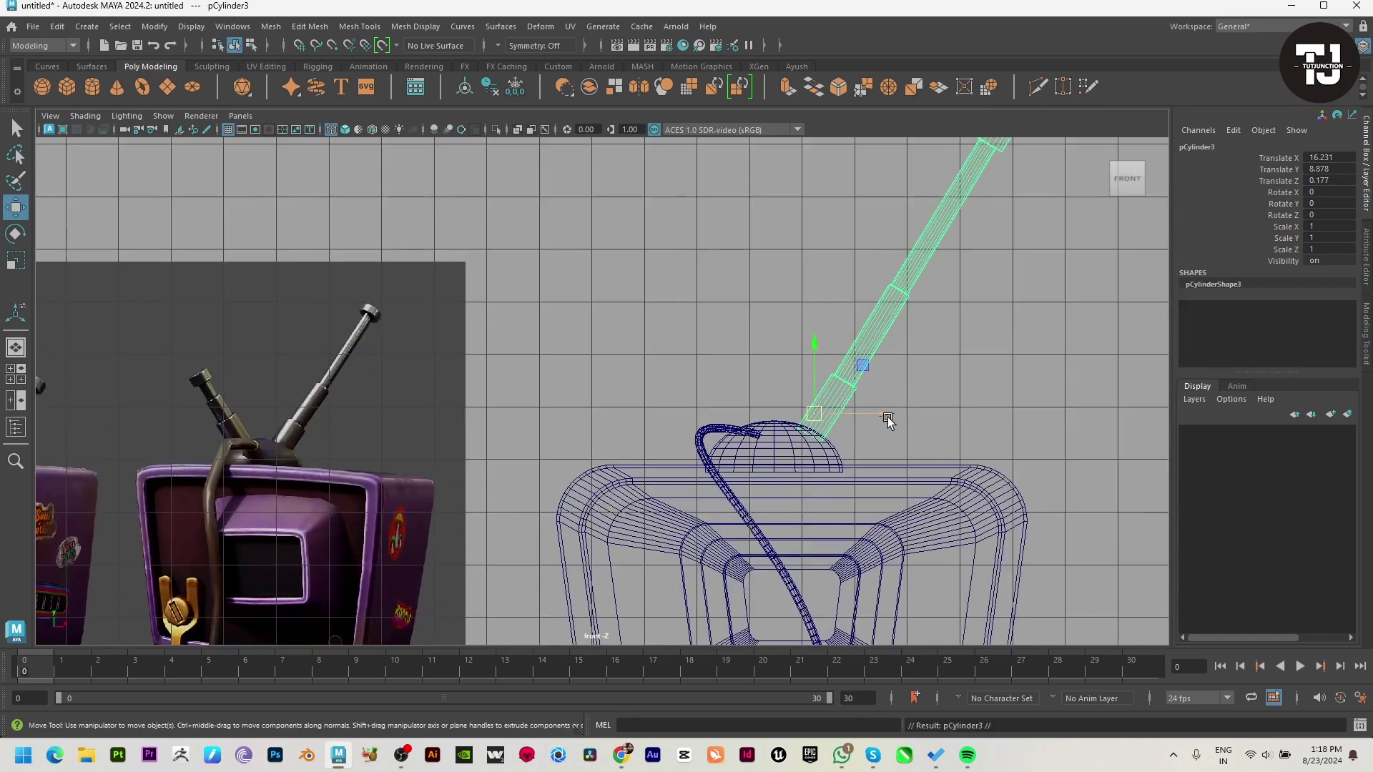
# Mirror the copy with Scale X -1 and slide it left and down onto the dome.
pyautogui.moveTo(887, 420); pyautogui.dragTo(806, 419)
pyautogui.press('r')
pyautogui.hotkey('ctrl', 'z')
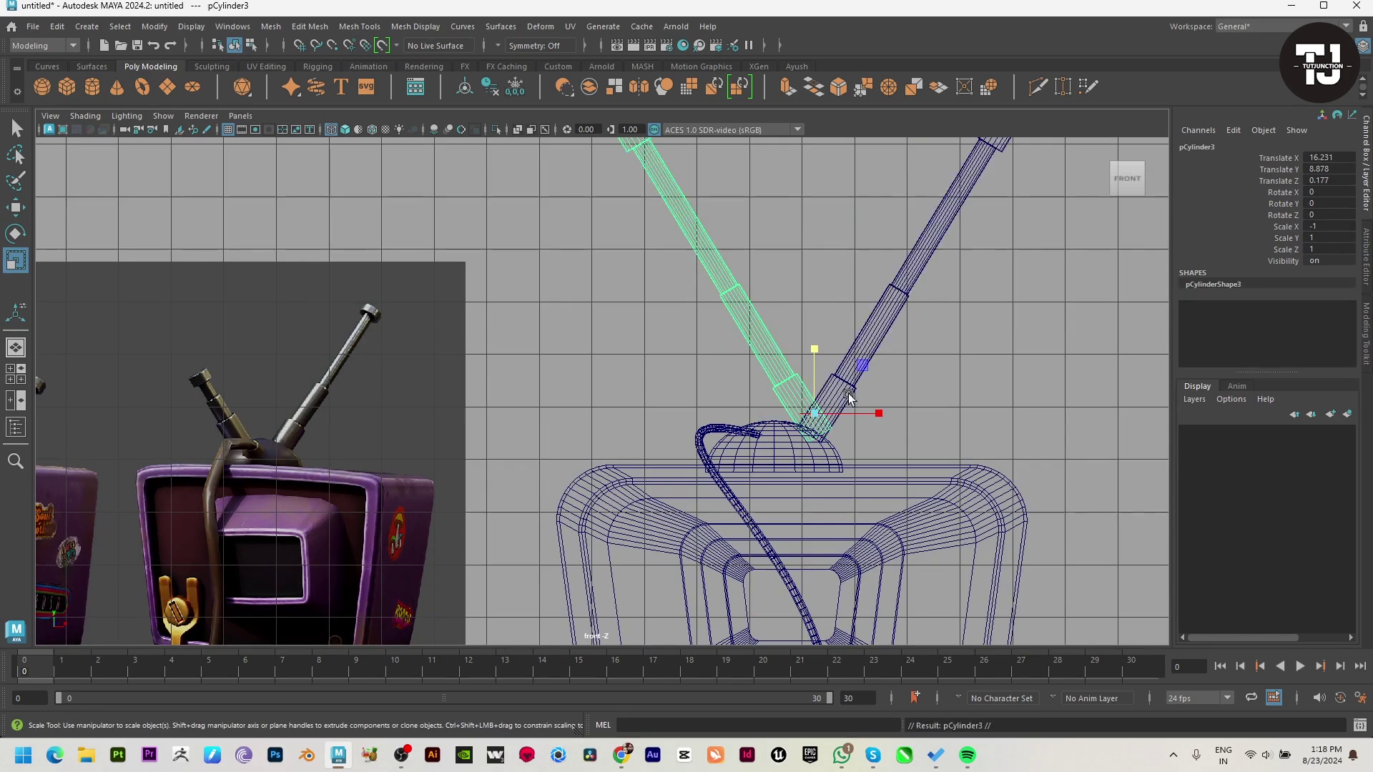
pyautogui.press('w')
pyautogui.click(856, 427)
pyautogui.click(818, 408)
pyautogui.moveTo(766, 401); pyautogui.dragTo(652, 419)
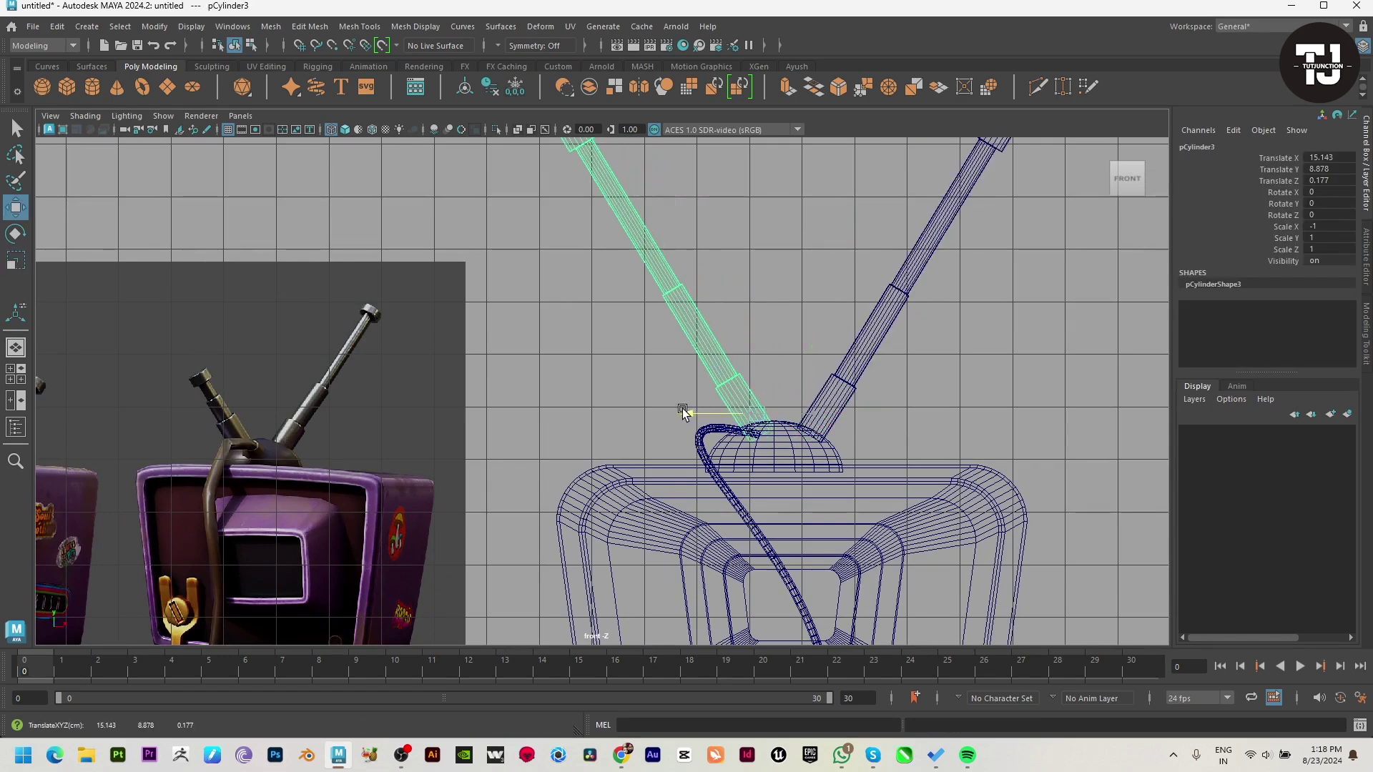
pyautogui.moveTo(721, 351); pyautogui.dragTo(729, 364)
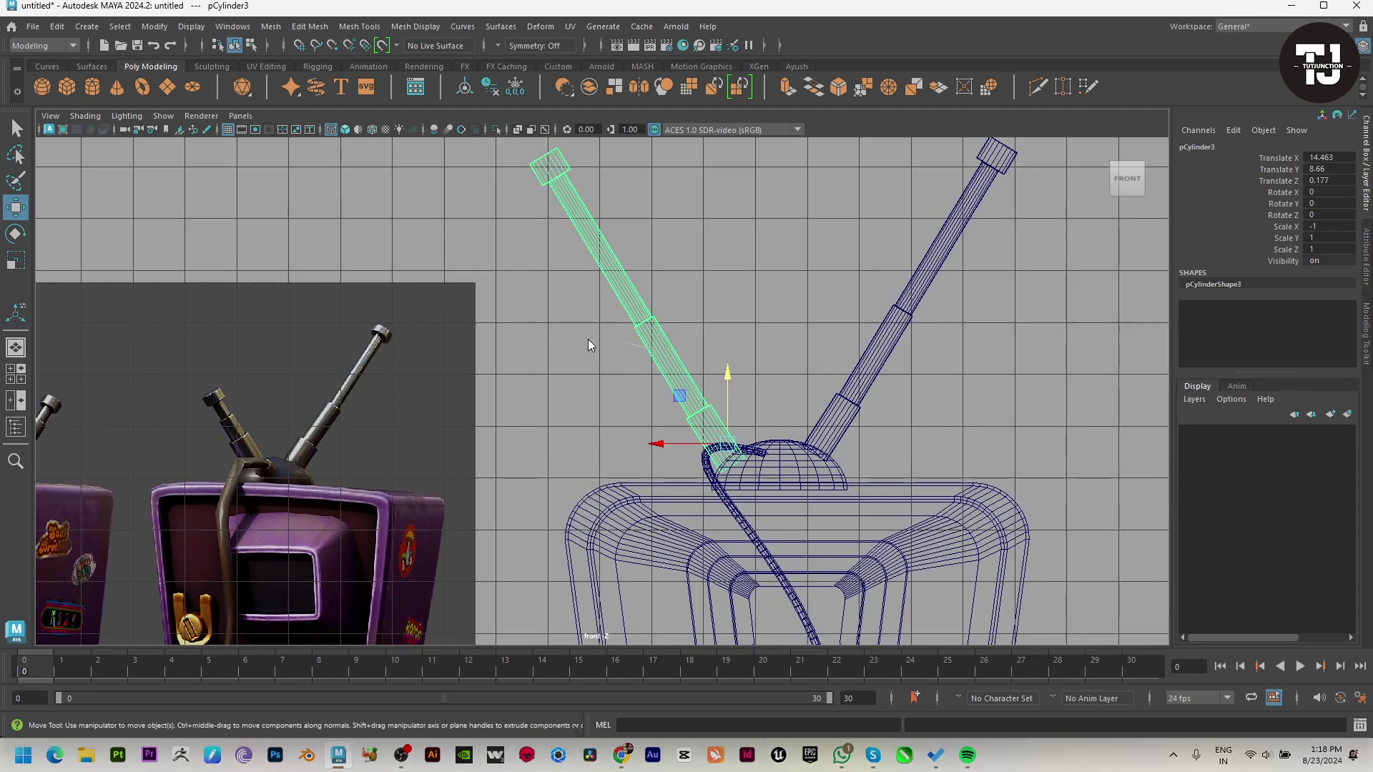
# Drag the left antenna's top vertex rings down to make it much shorter.
pyautogui.keyDown('alt'); pyautogui.moveTo(588, 343); pyautogui.dragTo(643, 352, button='middle'); pyautogui.keyUp('alt')
pyautogui.press('F9')
pyautogui.moveTo(522, 198)
pyautogui.mouseDown()
pyautogui.moveTo(718, 403)
pyautogui.moveTo(698, 422)
pyautogui.mouseUp()
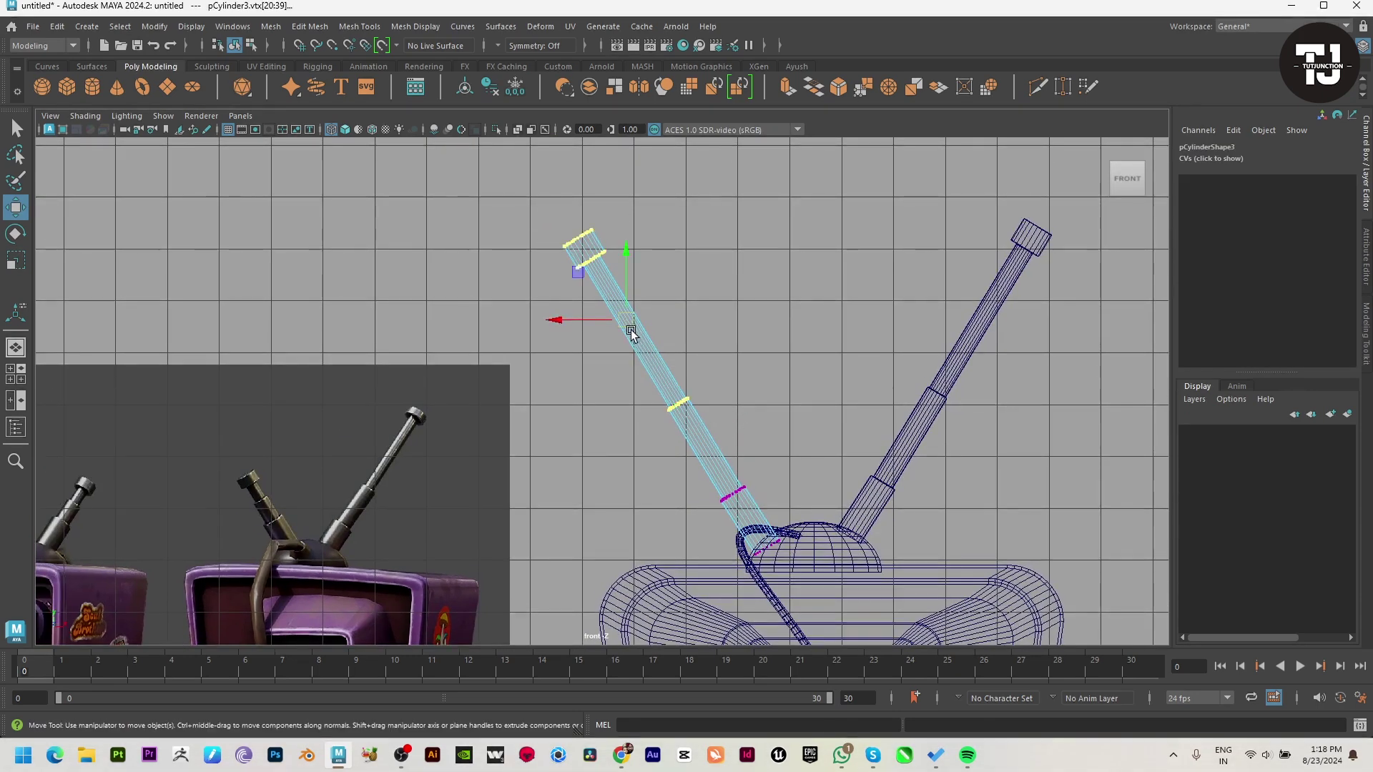
pyautogui.moveTo(631, 332)
pyautogui.mouseDown()
pyautogui.moveTo(659, 380)
pyautogui.moveTo(651, 370)
pyautogui.mouseUp()
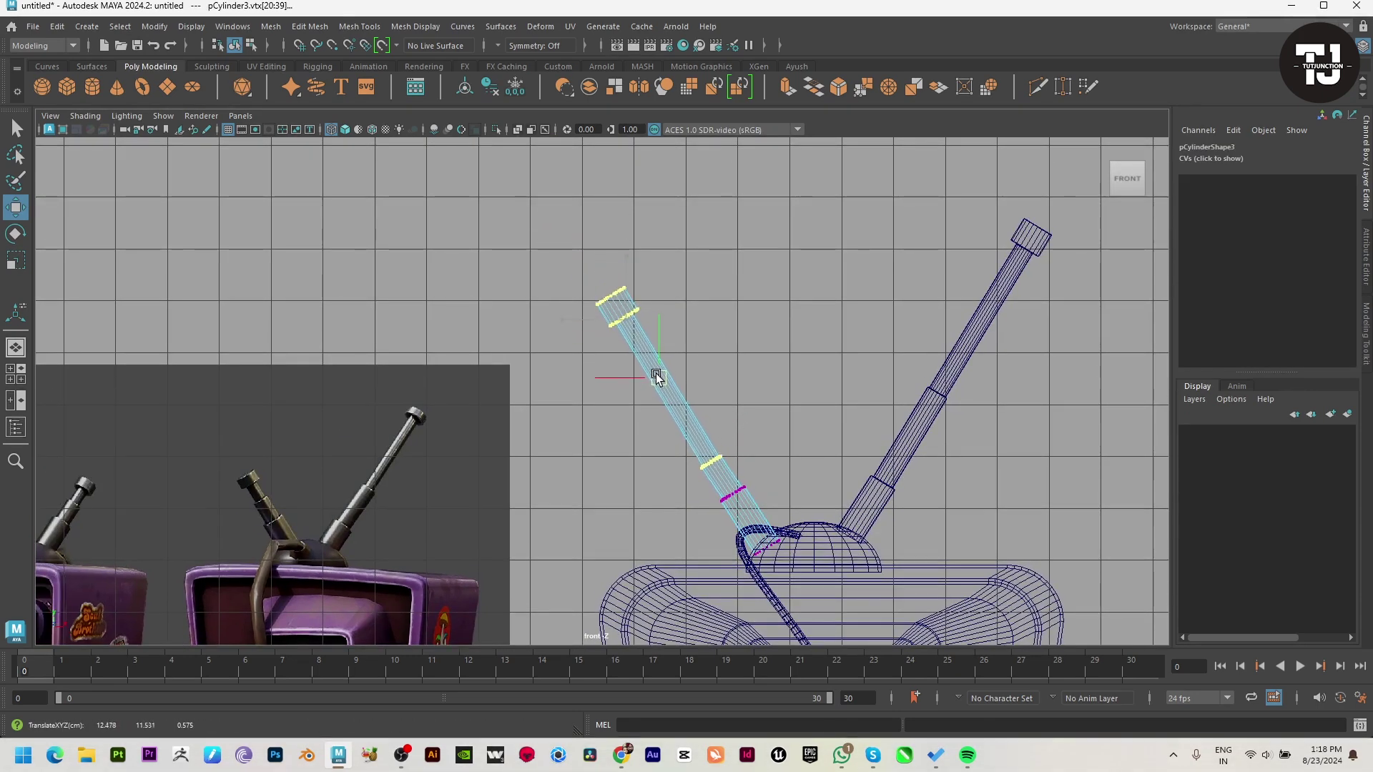
pyautogui.keyDown('ctrl'); pyautogui.moveTo(735, 453); pyautogui.dragTo(648, 464); pyautogui.keyUp('ctrl')
pyautogui.moveTo(612, 302); pyautogui.dragTo(676, 412)
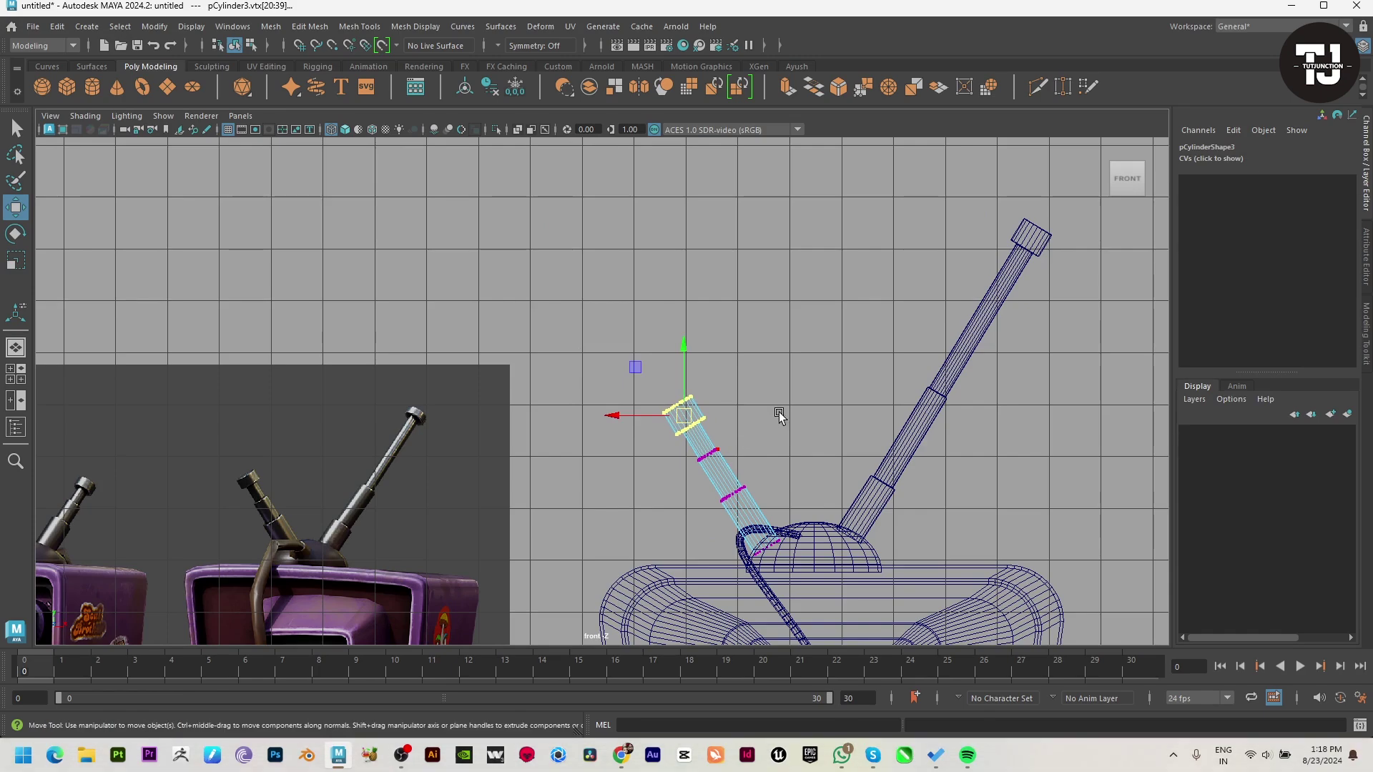
# Back in object mode, orbit the perspective view to inspect both antennas forming a V.
pyautogui.press('F8')
pyautogui.press('space')
pyautogui.press('space')
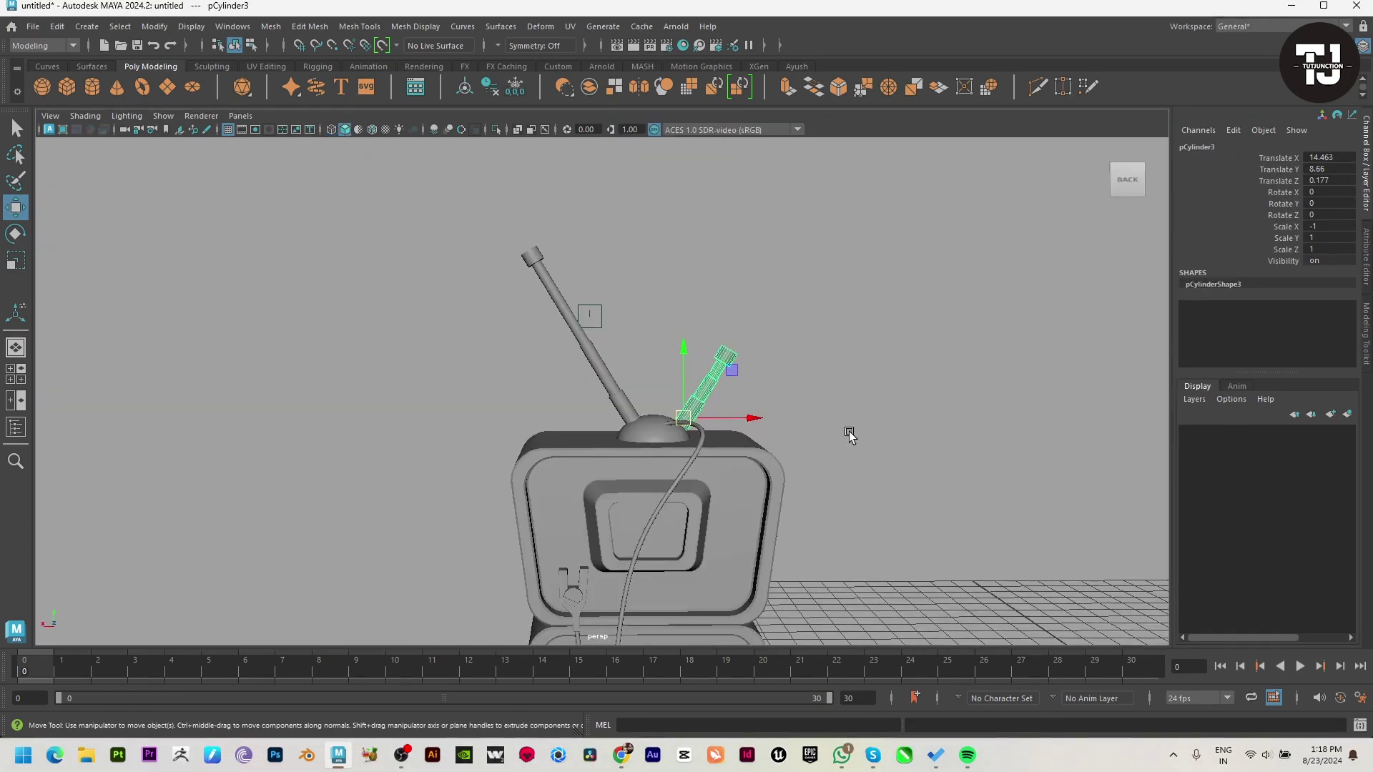
pyautogui.moveTo(847, 433)
pyautogui.keyDown('alt'); pyautogui.mouseDown()
pyautogui.moveTo(833, 389)
pyautogui.moveTo(740, 452)
pyautogui.mouseUp(); pyautogui.keyUp('alt')
pyautogui.click(830, 376)
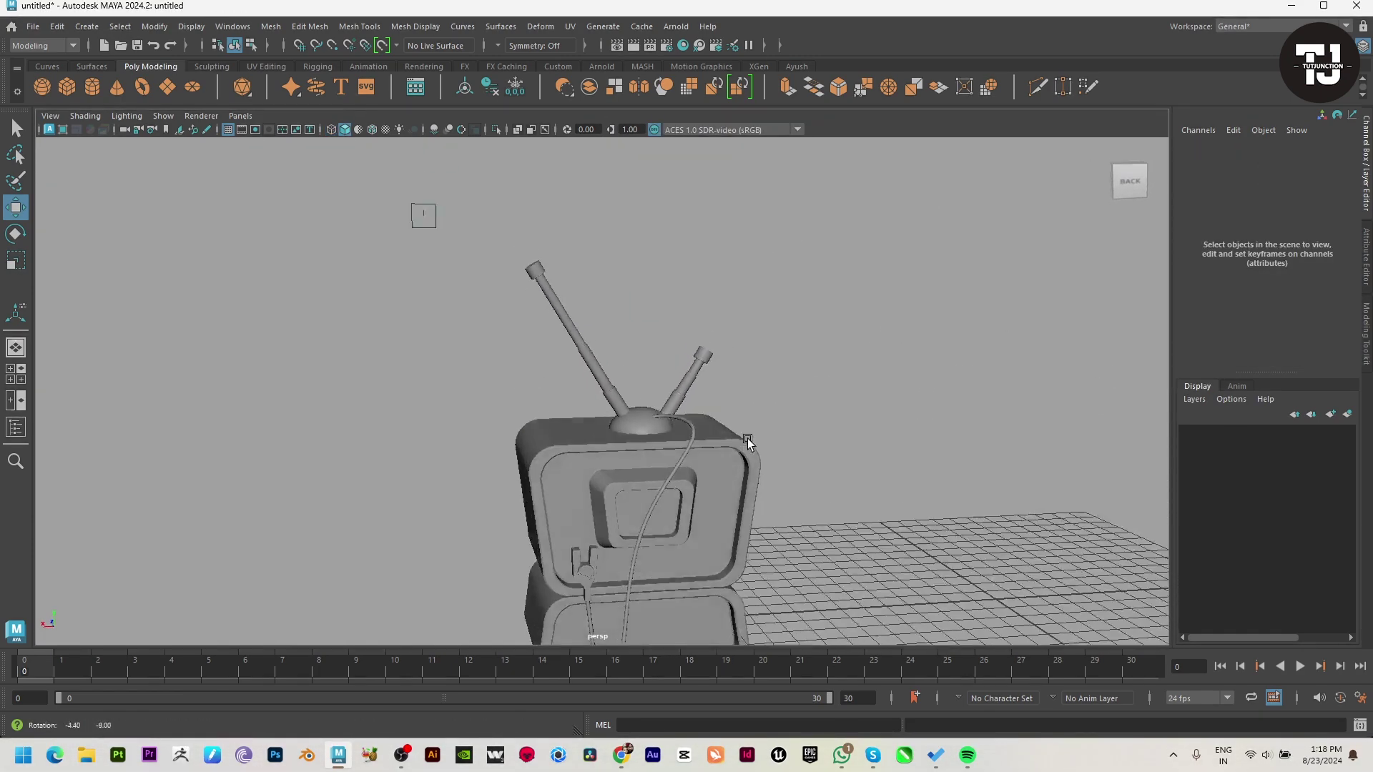